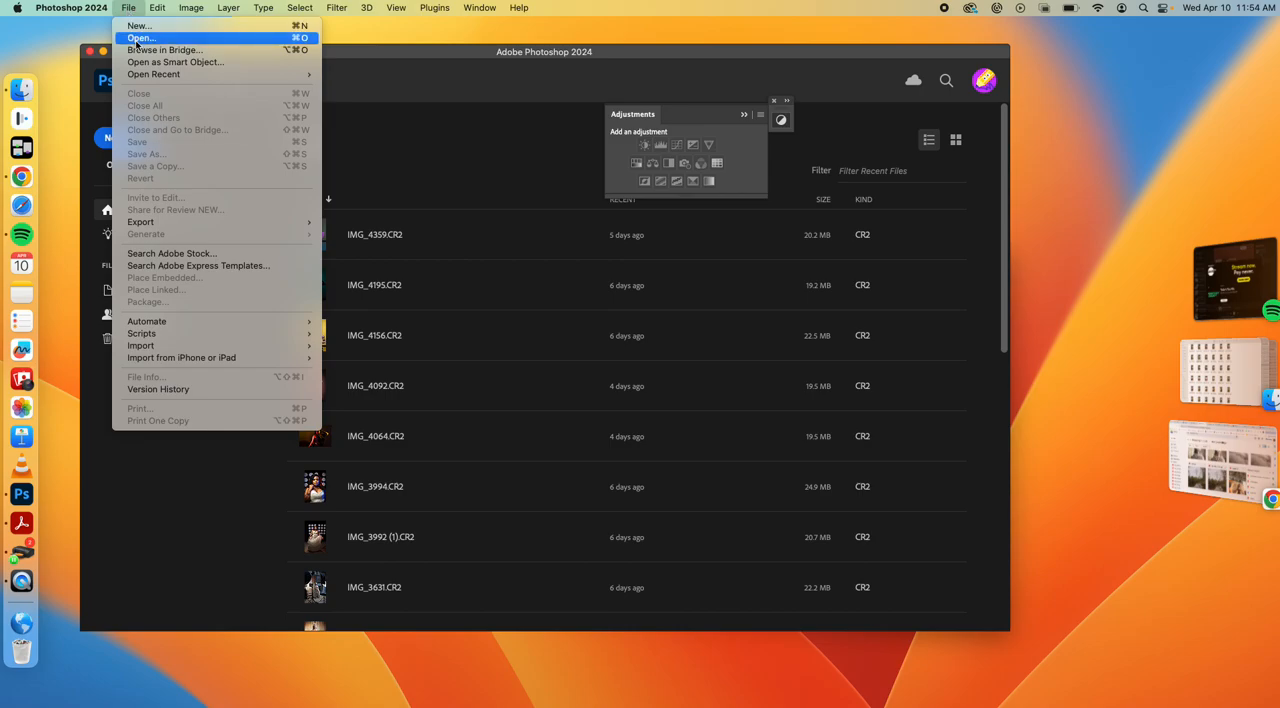
Open graves.CR2 from the Compositing folder
click(137, 40)
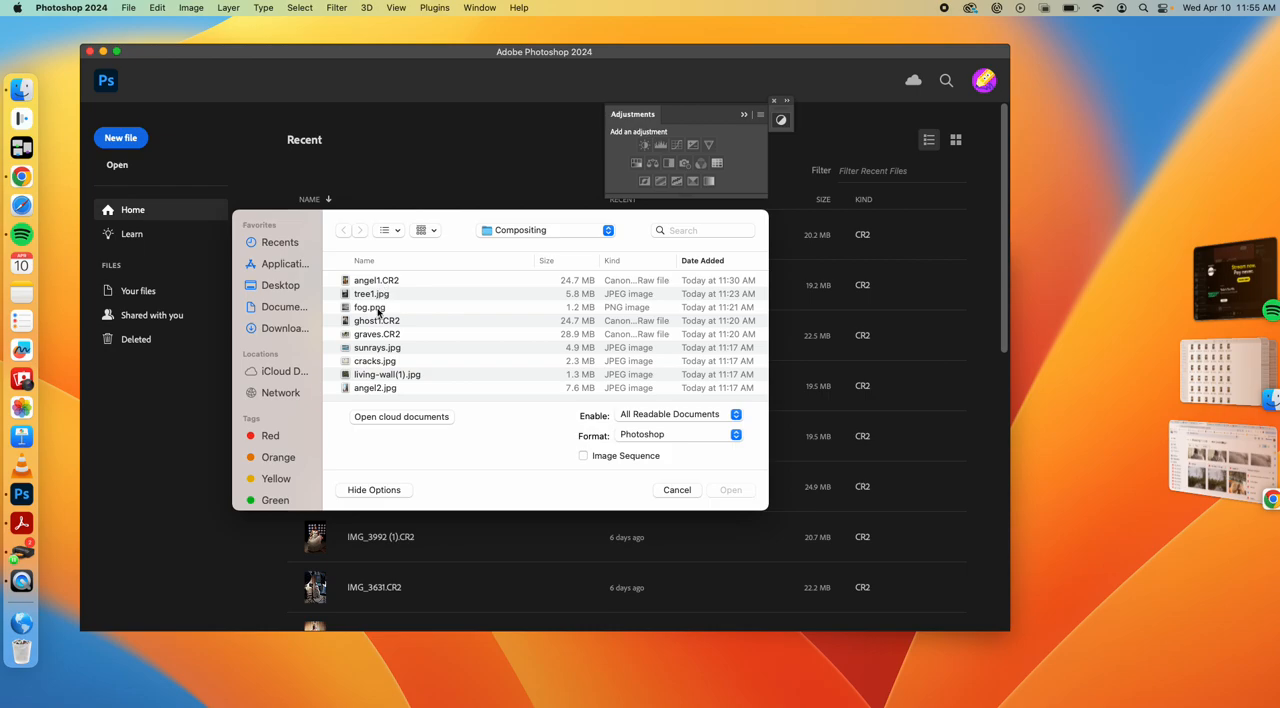
click(375, 336)
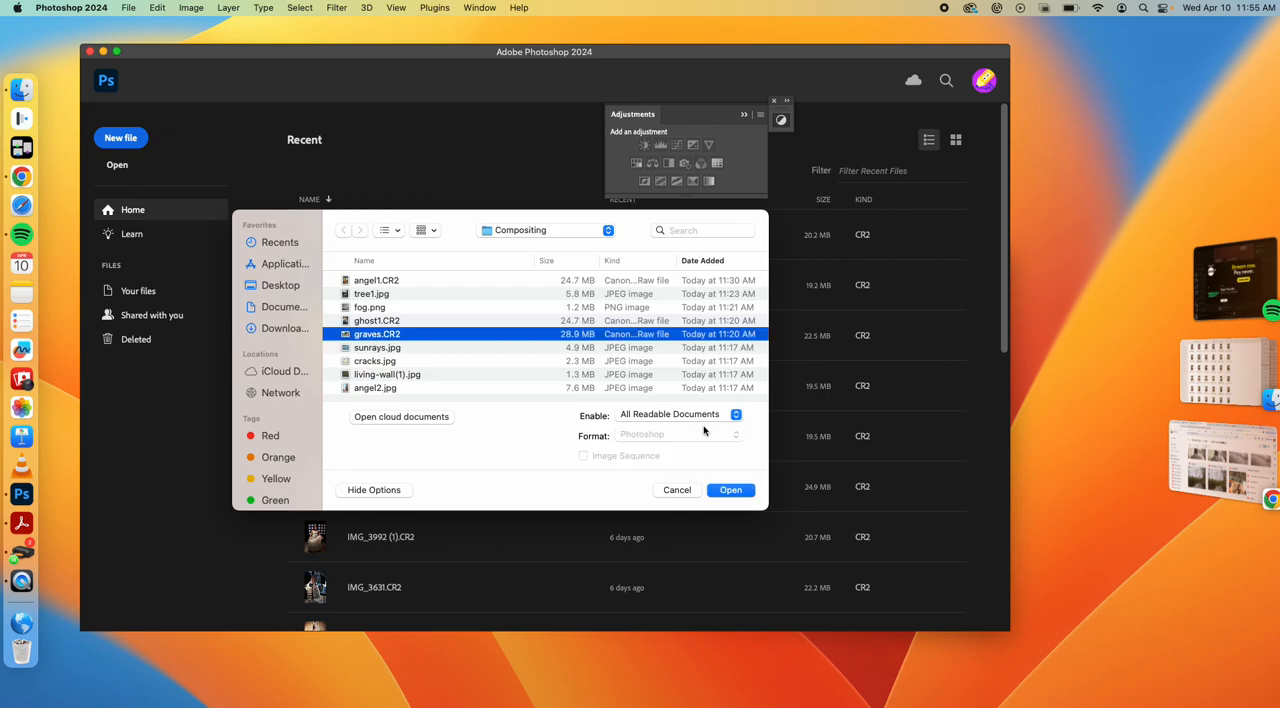
click(716, 490)
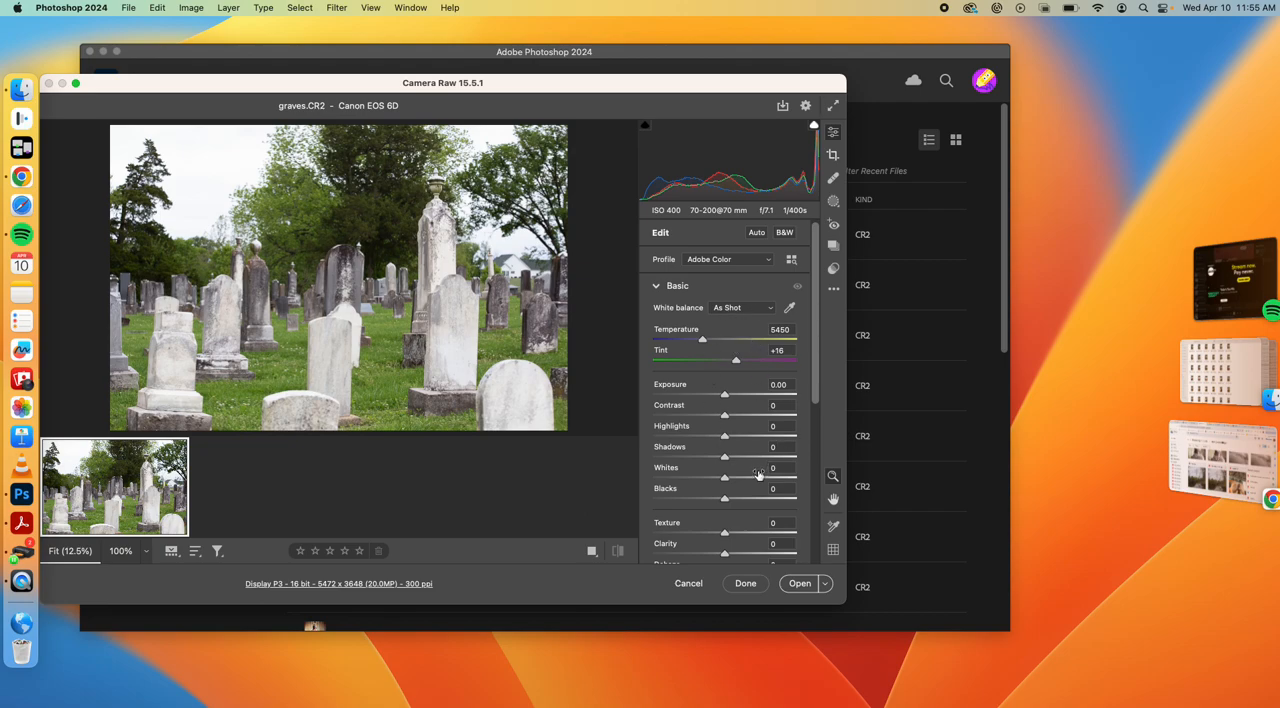
Color grade the photo: midtones hue 16, saturation 22; shadows toward blue; highlights hue 67, saturation 68
mouse_move(758, 474)
scroll(712, 455, down, 6)
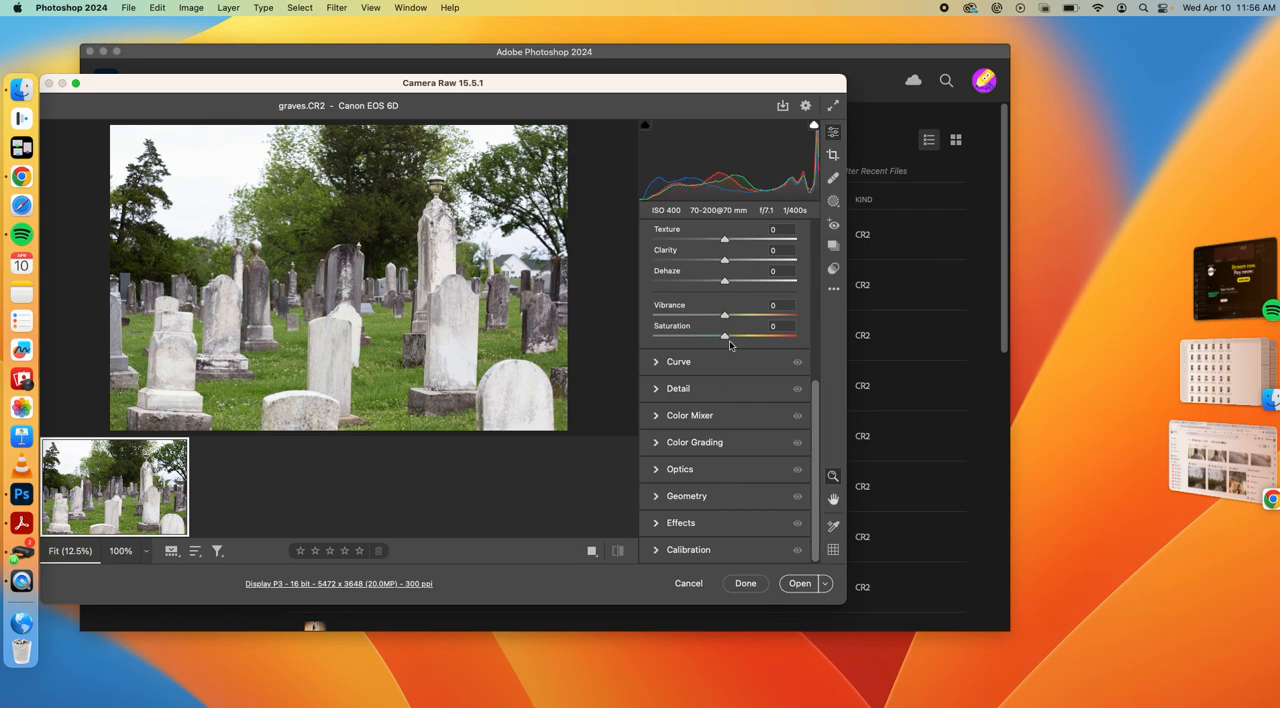
scroll(729, 342, up, 5)
scroll(729, 342, down, 4)
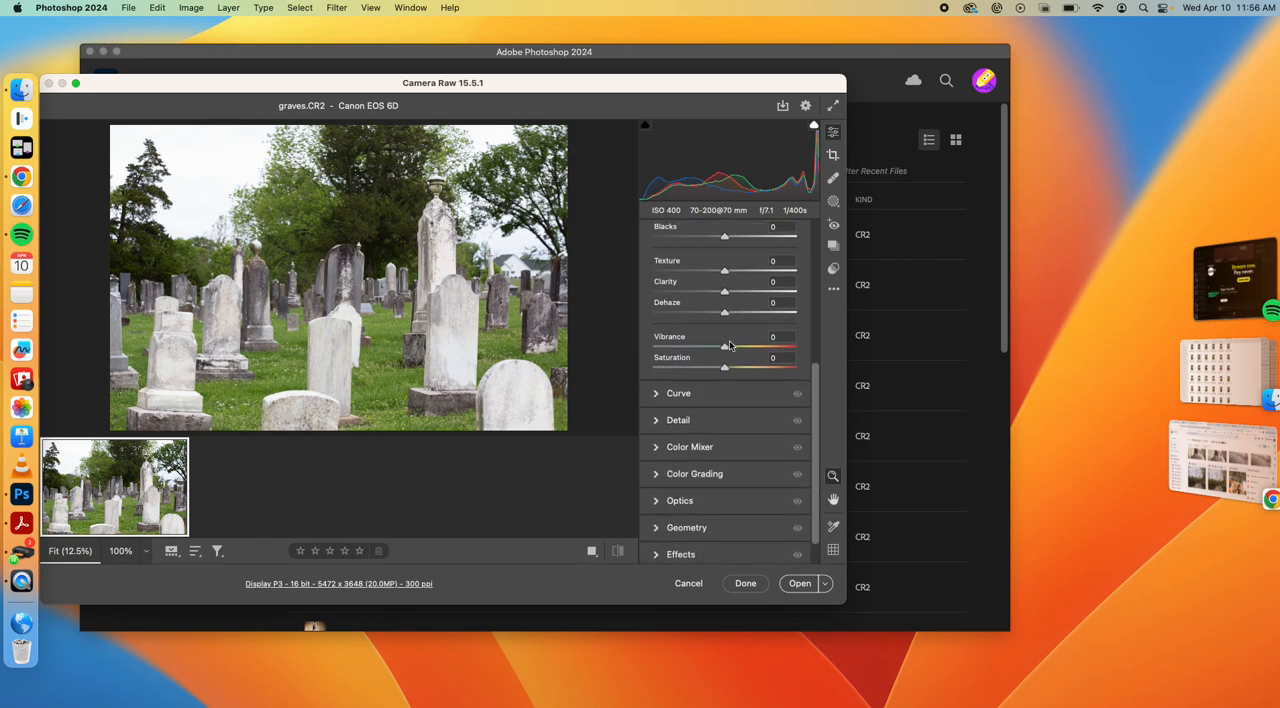
scroll(716, 445, down, 1)
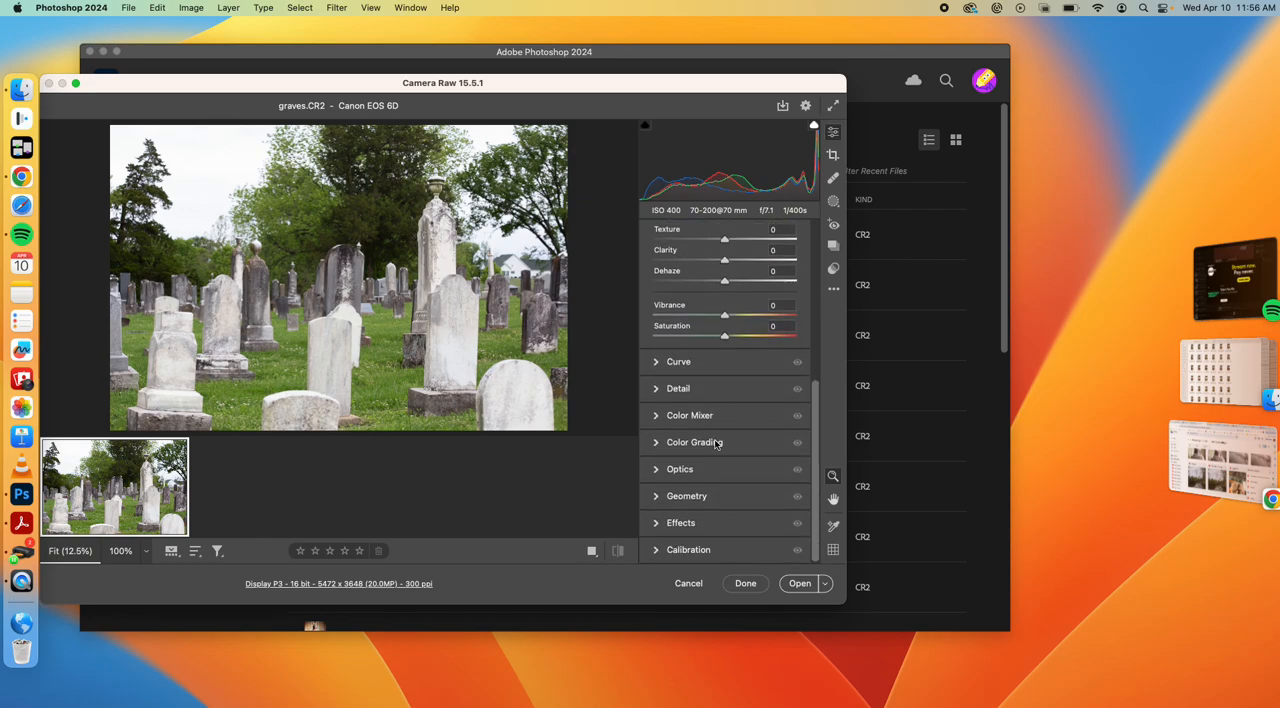
click(714, 444)
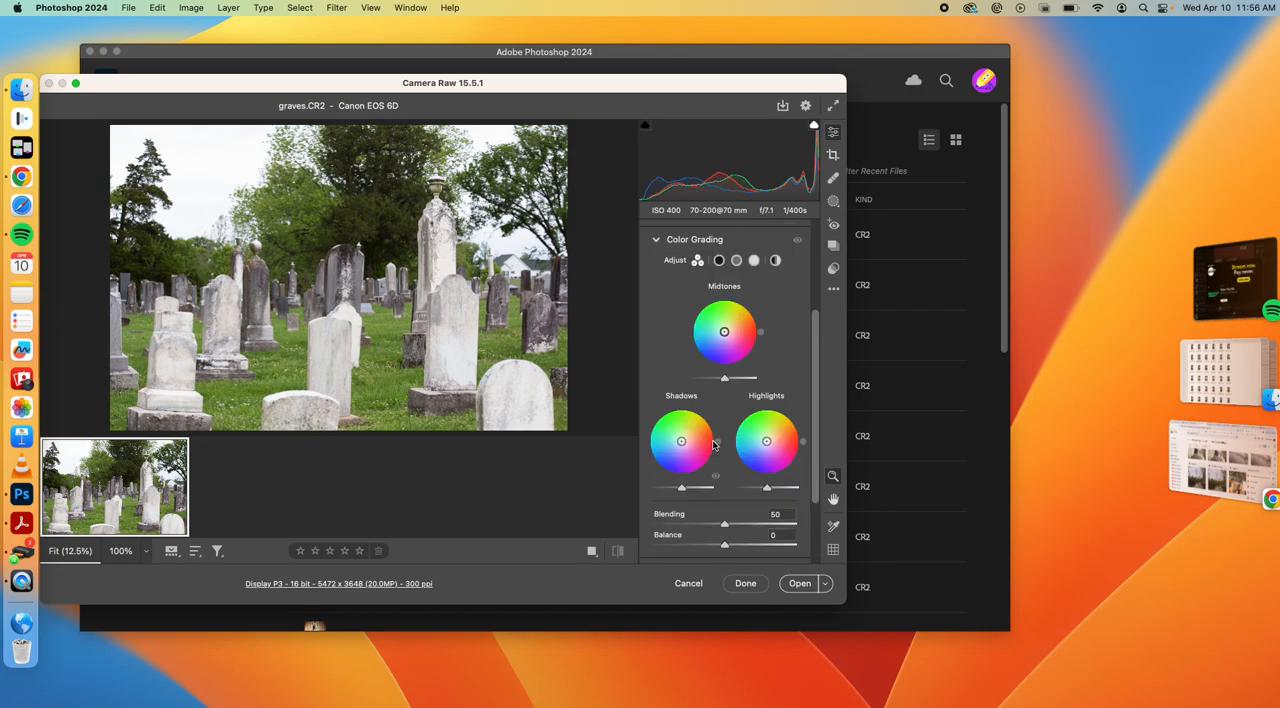
click(726, 334)
drag(725, 332, 730, 330)
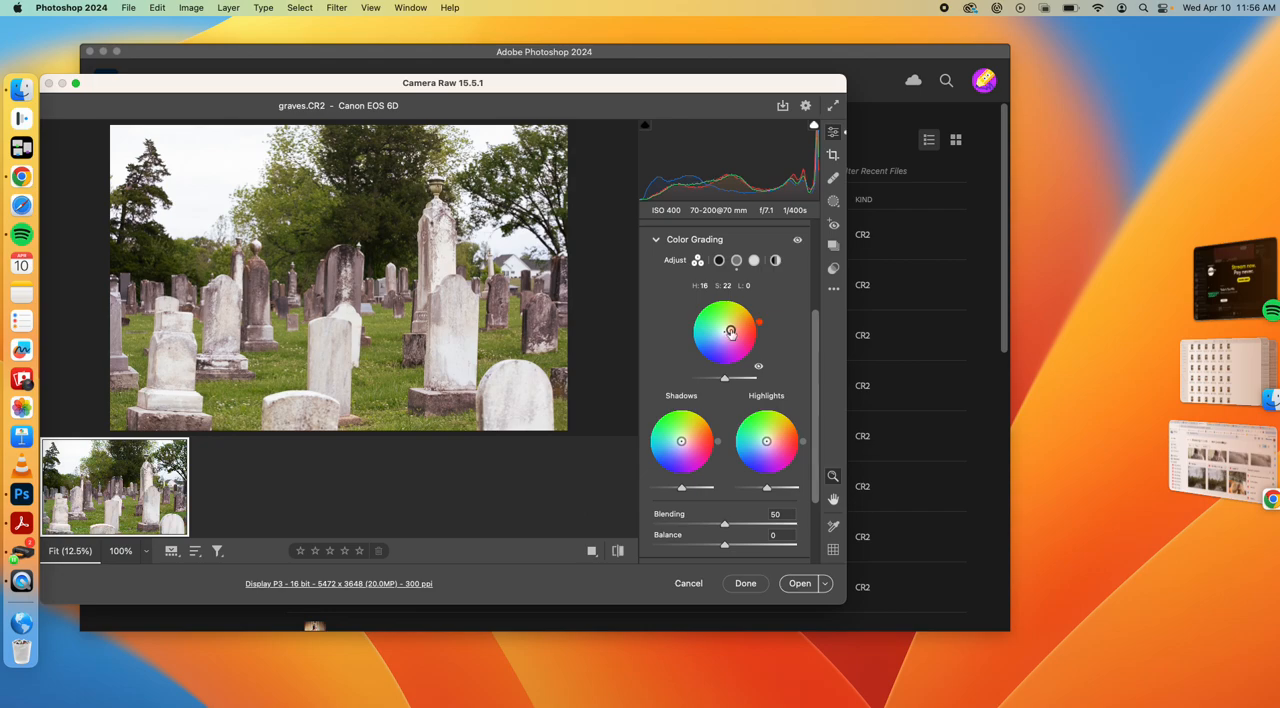
drag(681, 441, 670, 457)
drag(766, 441, 774, 427)
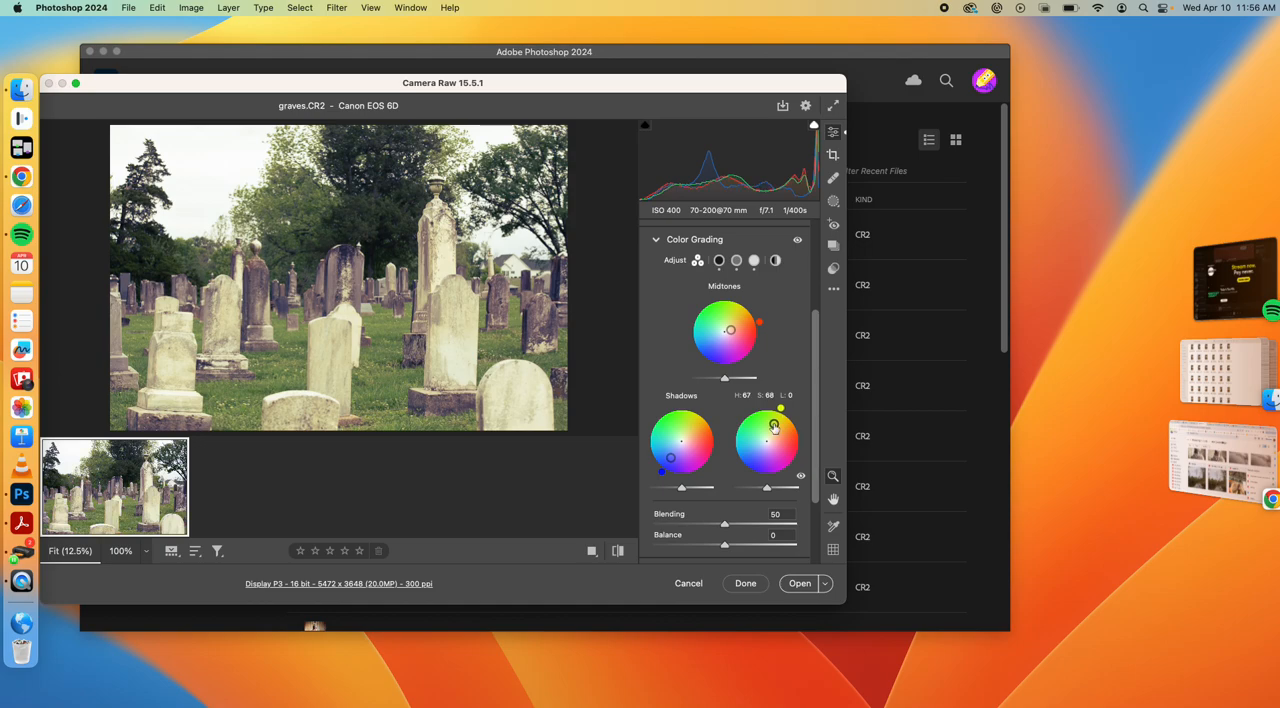
Set the manual optics vignette to -5
scroll(774, 427, down, 4)
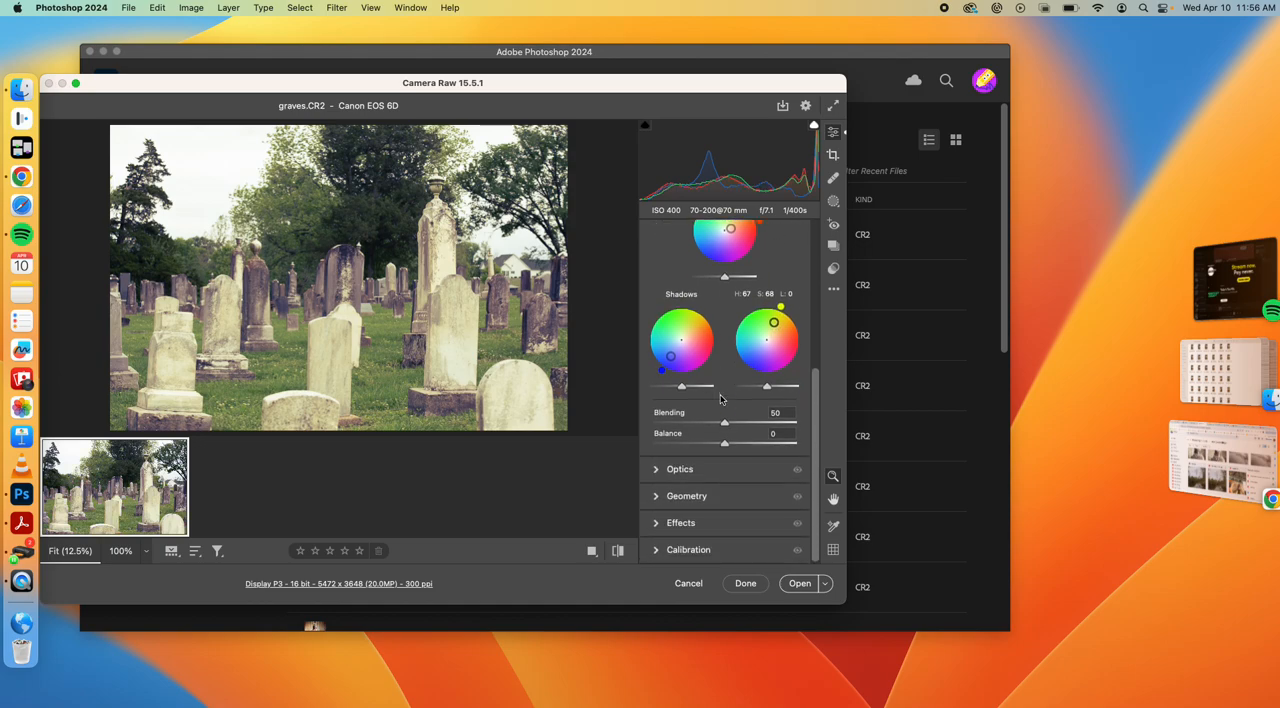
click(690, 470)
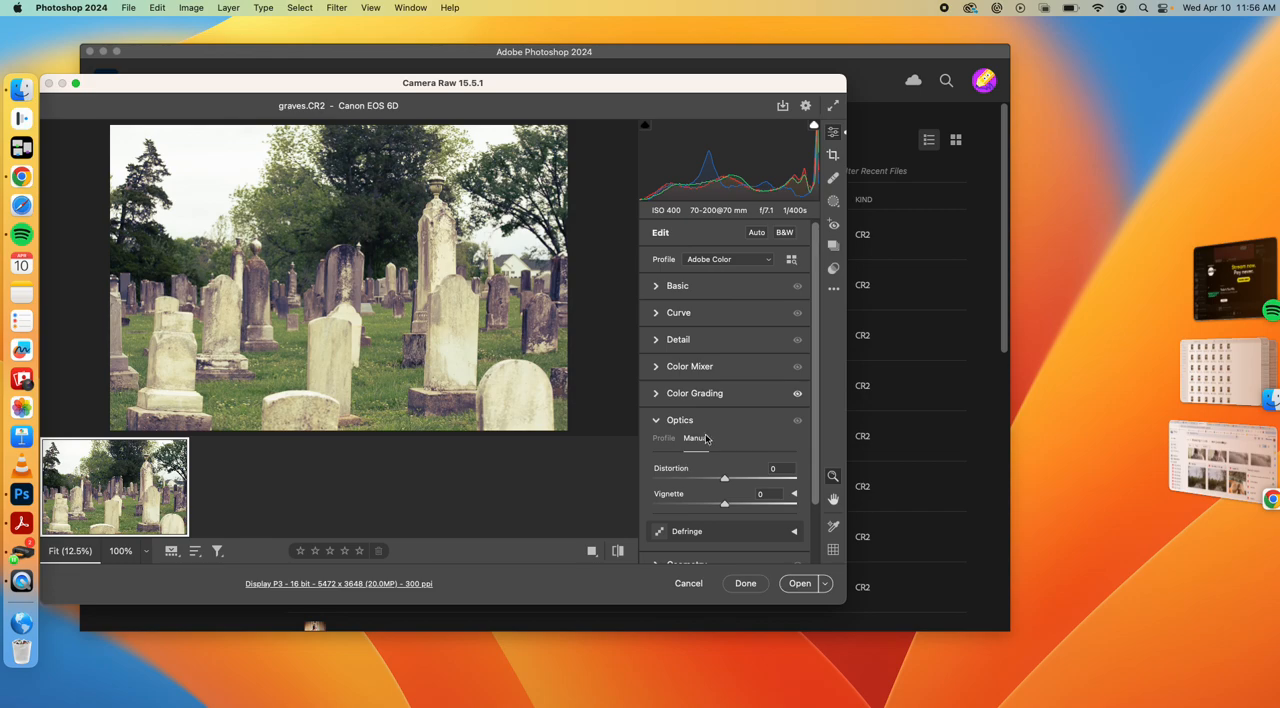
drag(725, 505, 722, 508)
scroll(748, 440, down, 3)
scroll(745, 440, up, 3)
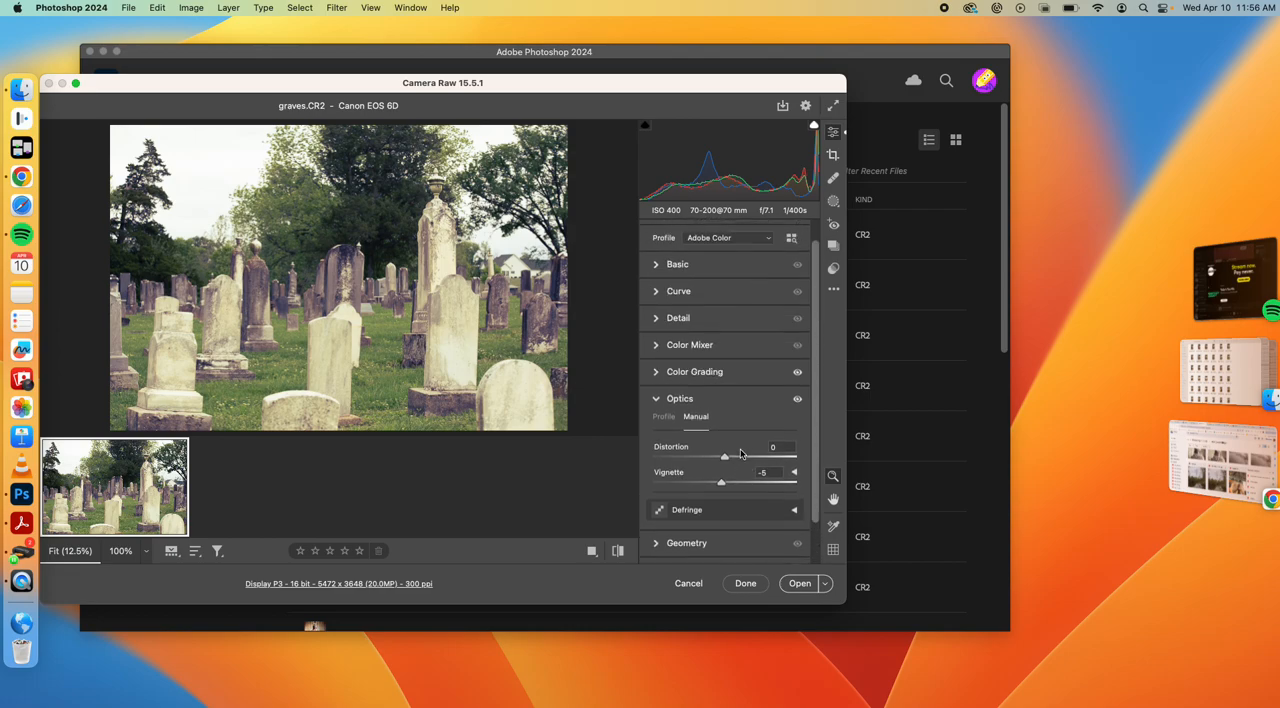
Set the basic tone values to Exposure -0.80, Highlights -41, Blacks +24 and Shadows +16
click(677, 286)
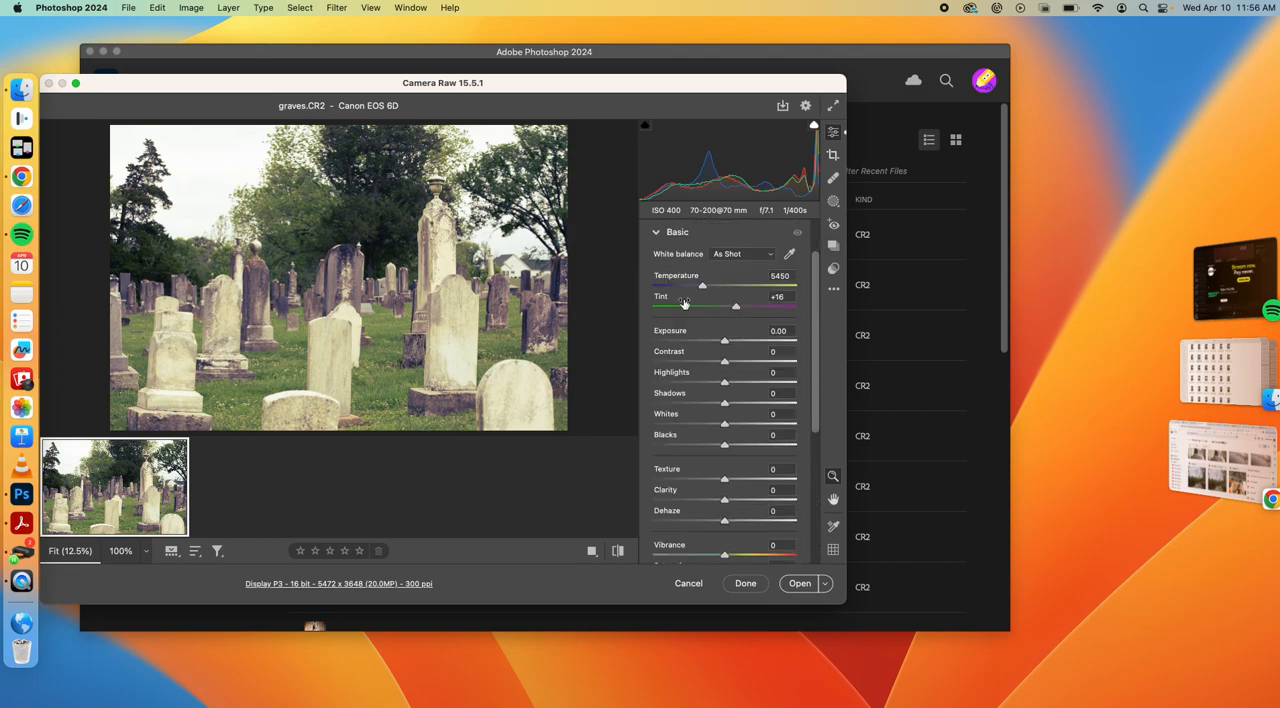
drag(725, 342, 713, 343)
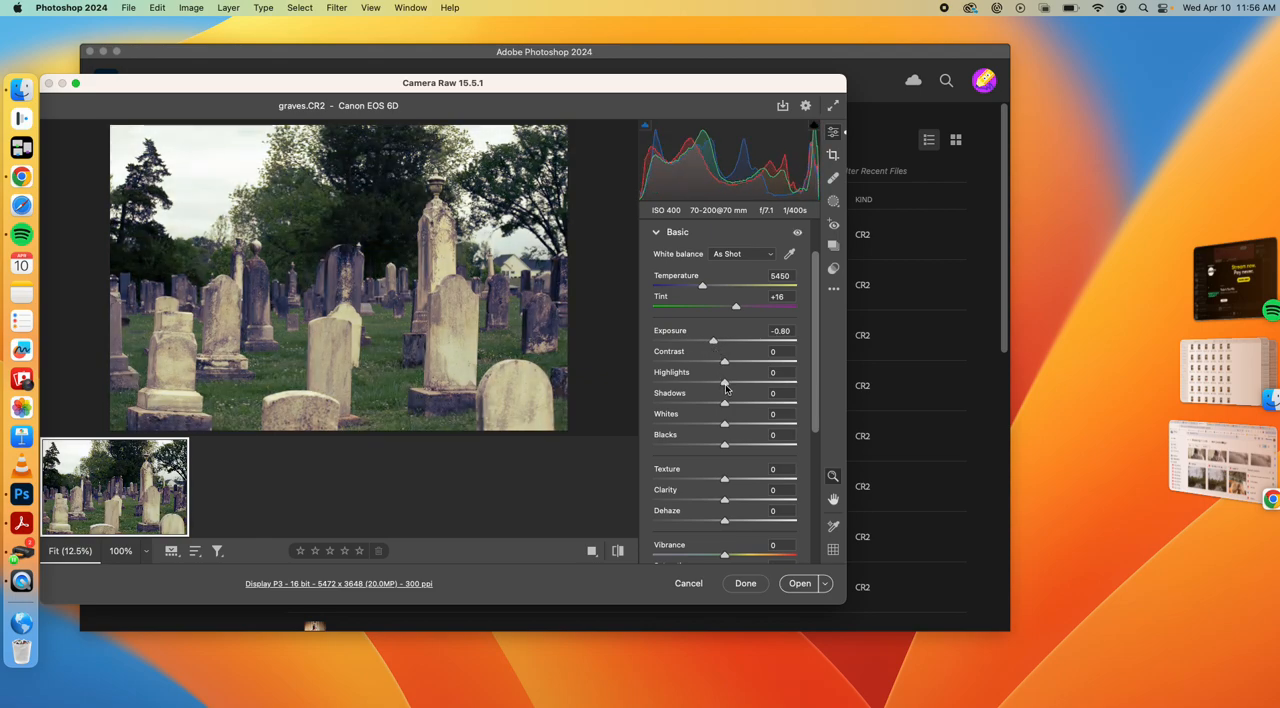
drag(722, 391, 695, 389)
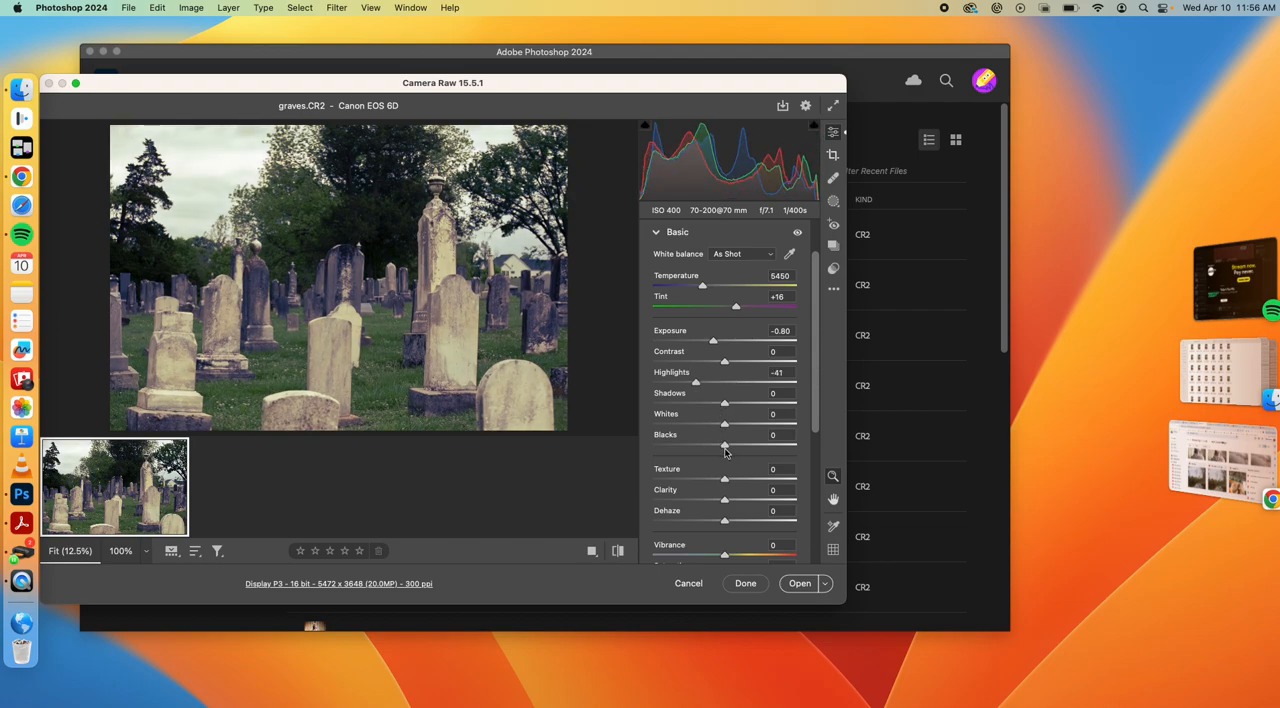
drag(733, 449, 741, 449)
drag(725, 403, 736, 403)
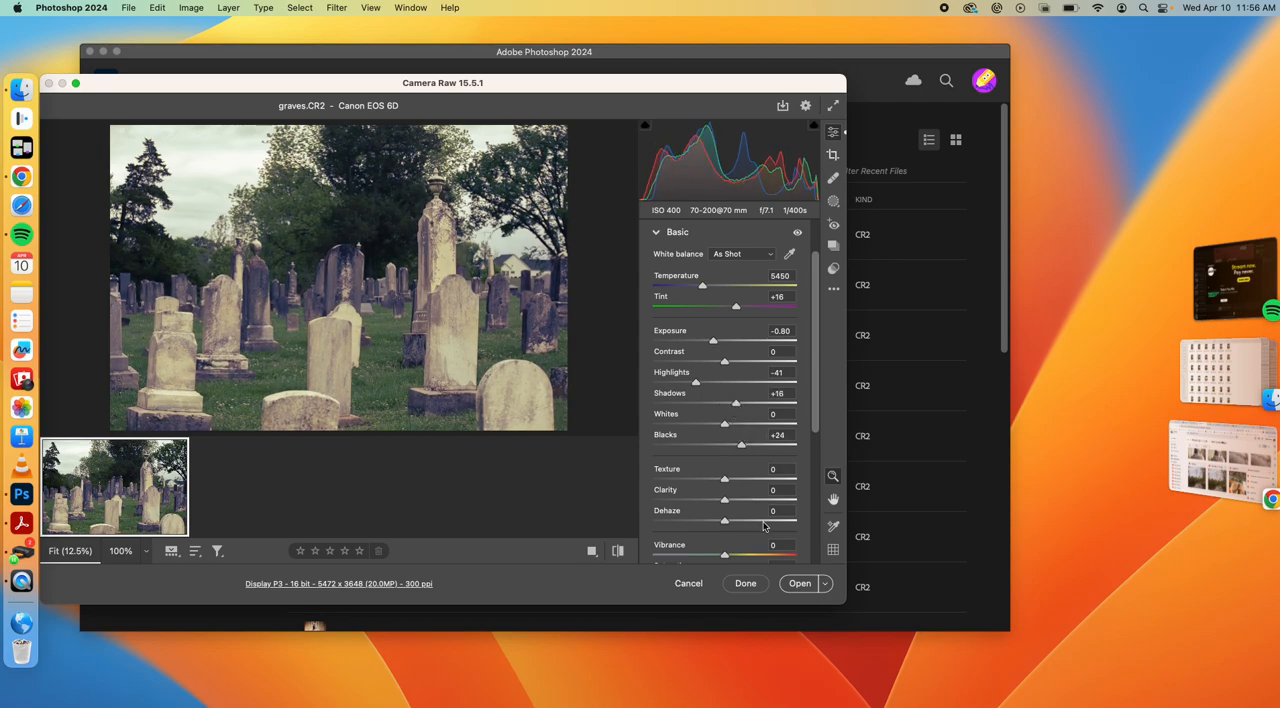
Set Clarity to +58 and Texture to +26, and open the developed photo for layer editing
drag(725, 500, 765, 506)
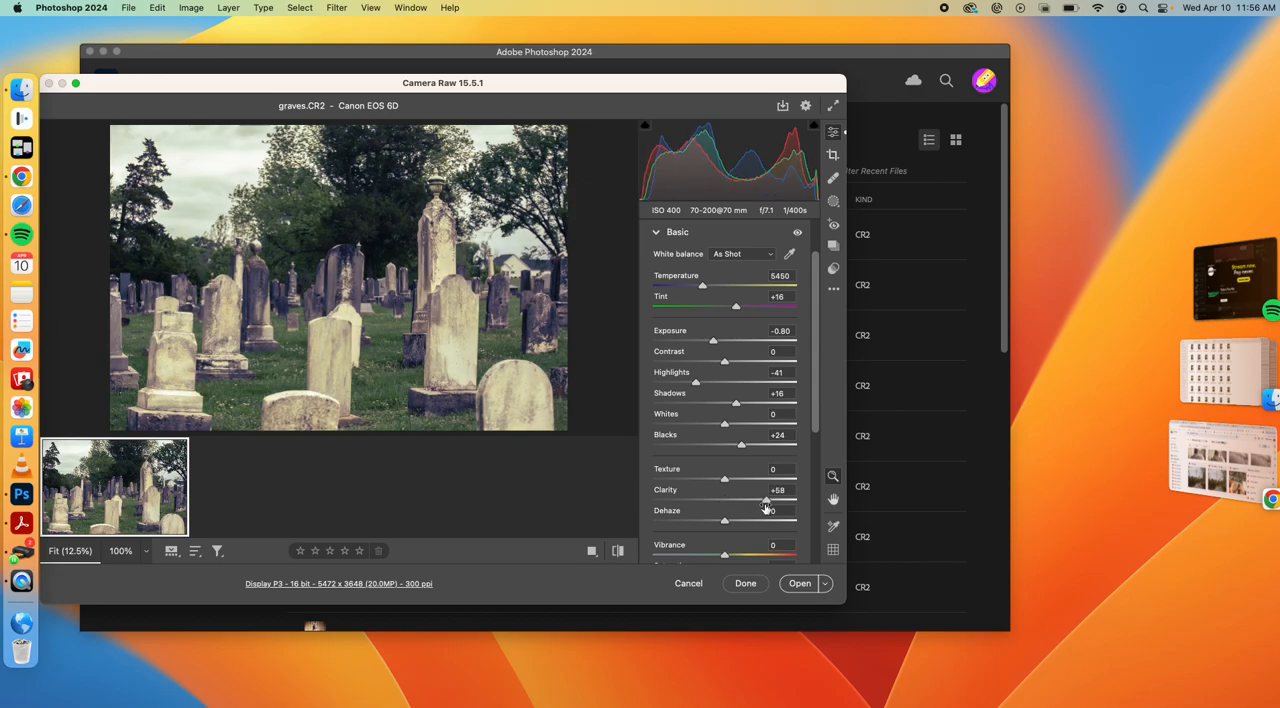
drag(726, 484, 745, 484)
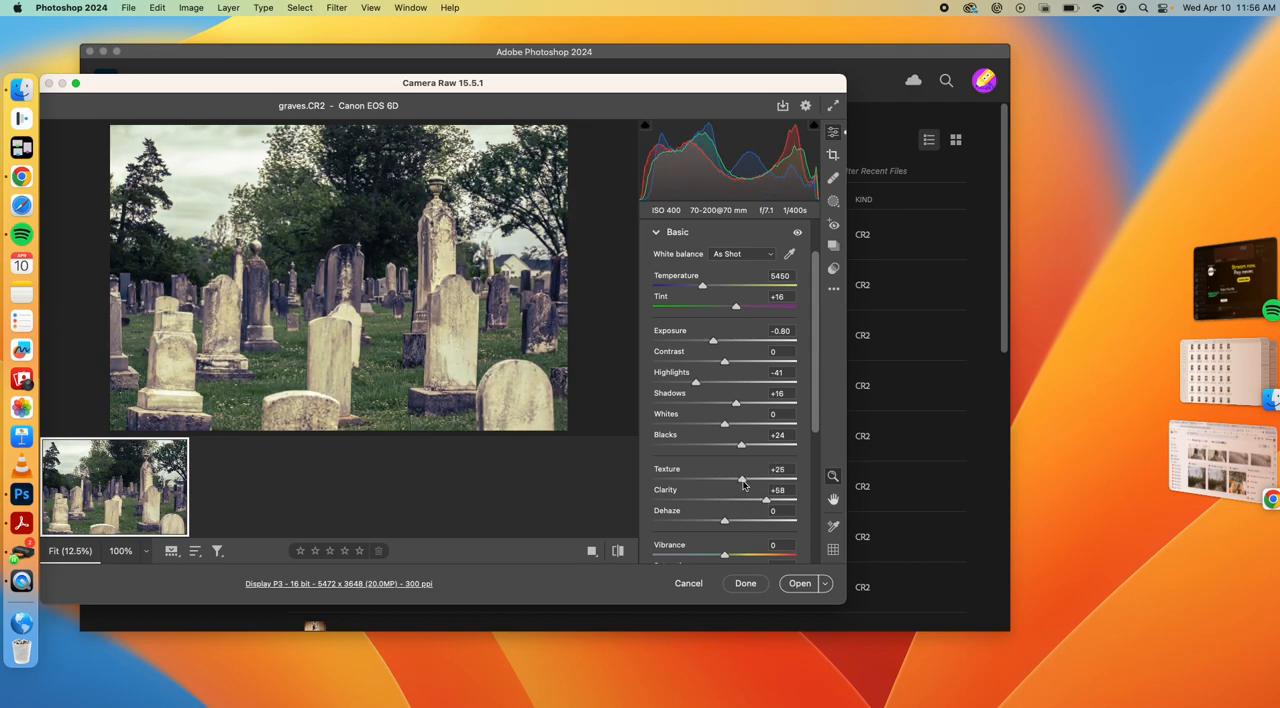
click(790, 590)
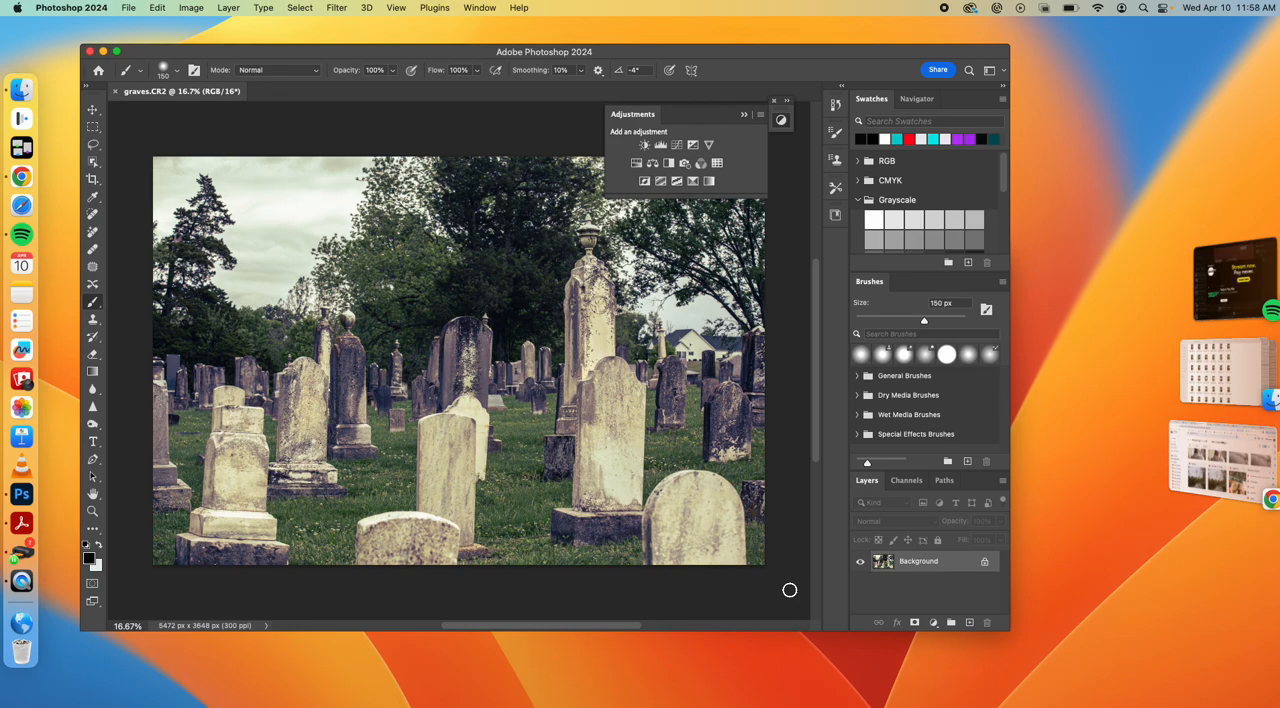
Duplicate the Background layer of the graveyard photo and enlarge the program window
drag(895, 566, 1258, 700)
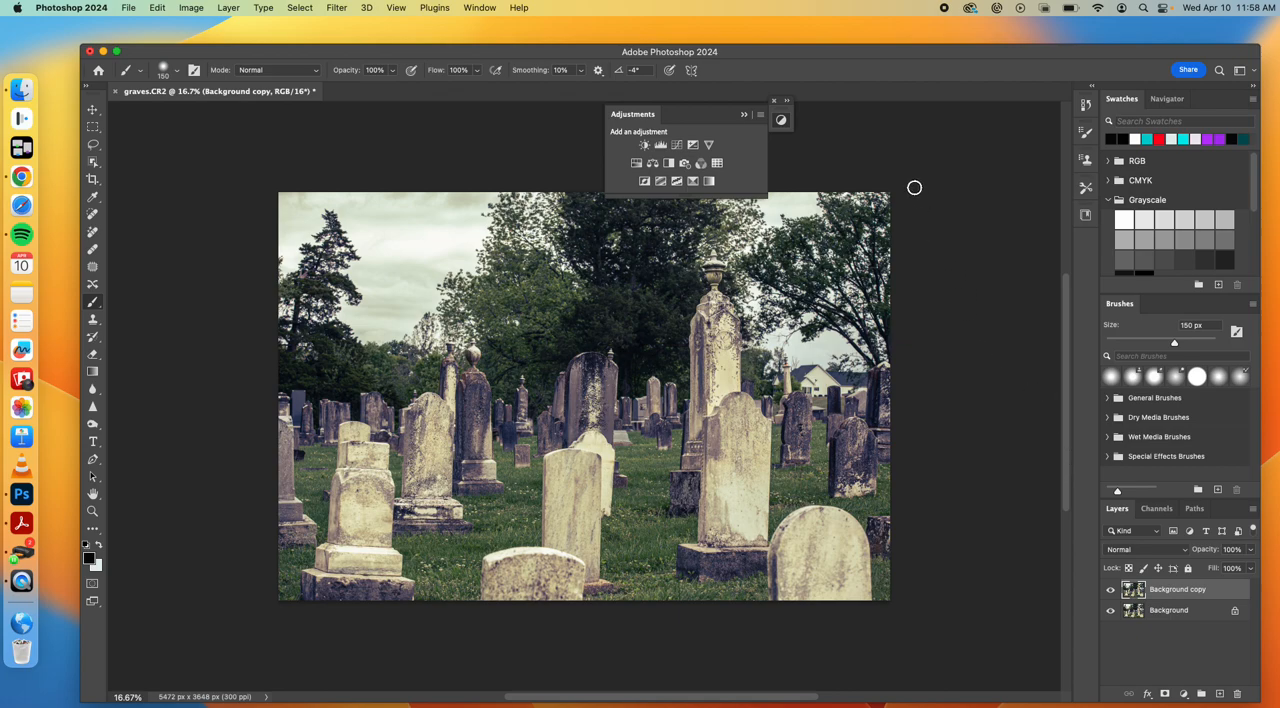
scroll(881, 245, down, 2)
scroll(881, 245, up, 2)
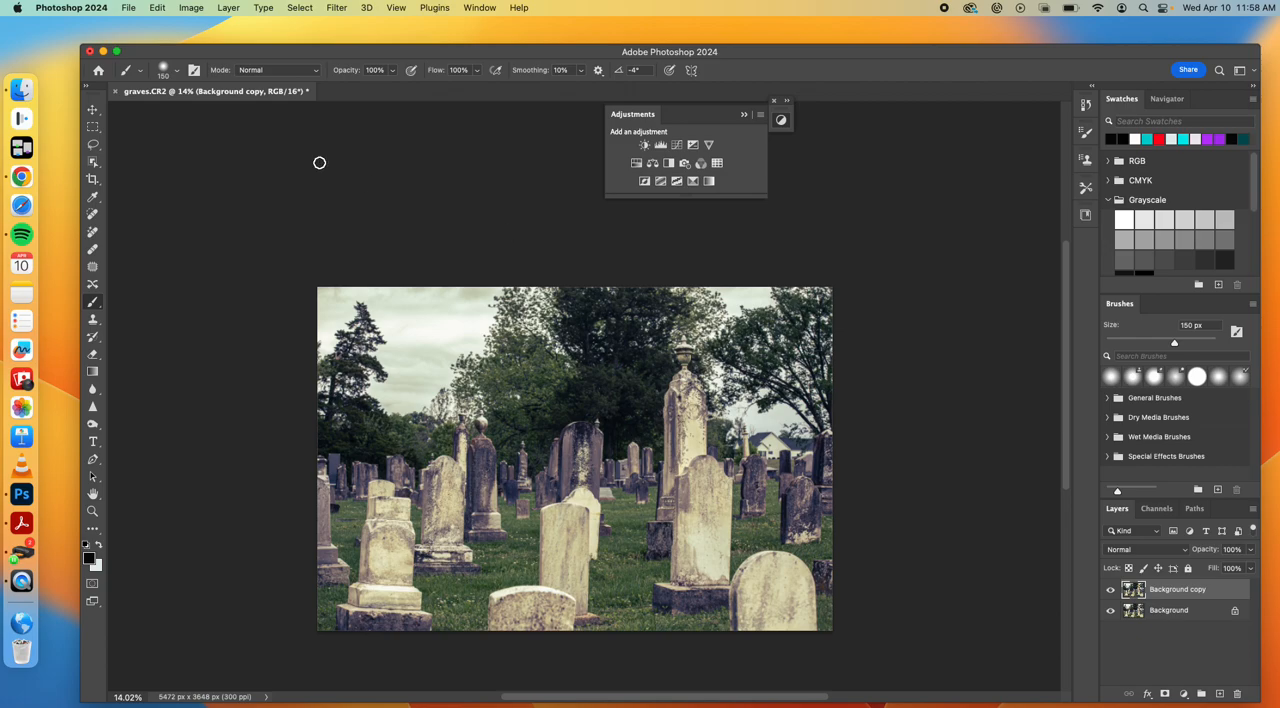
Switch to Finder, open the Compositing folder from the desktop, and close the ShutterFest24 window and the Downloads window behind it
click(136, 36)
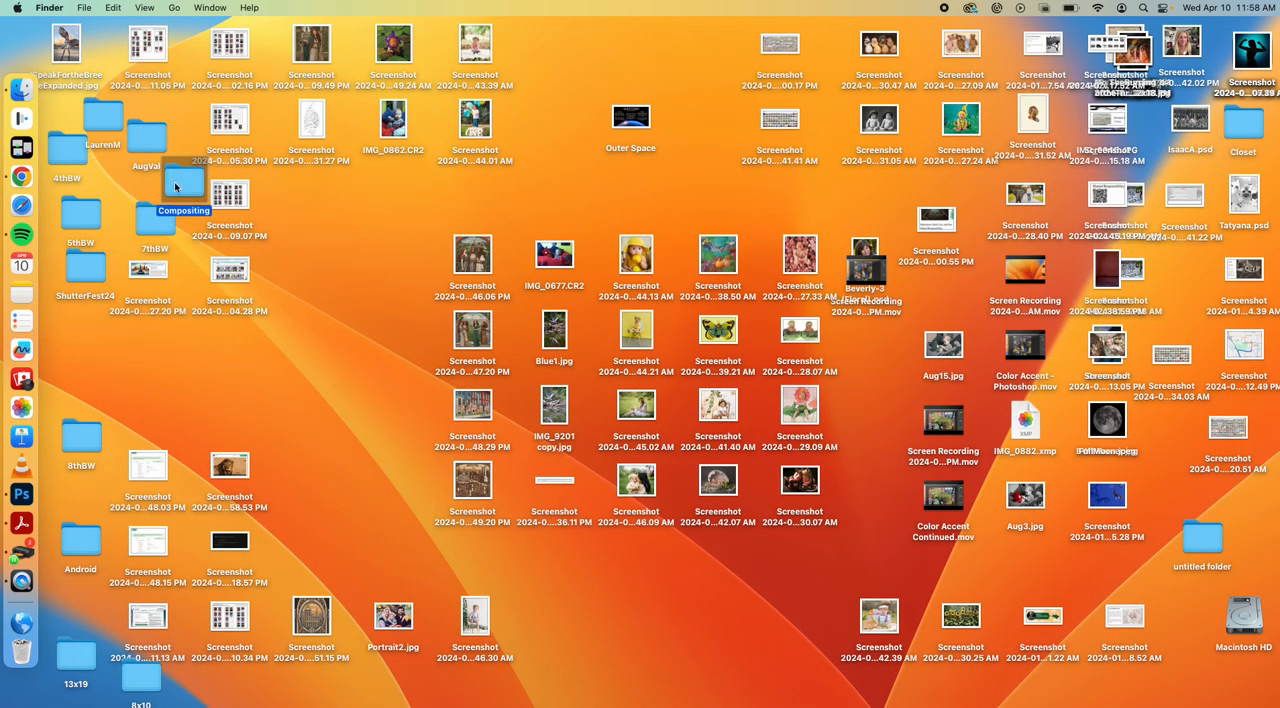
double_click(175, 186)
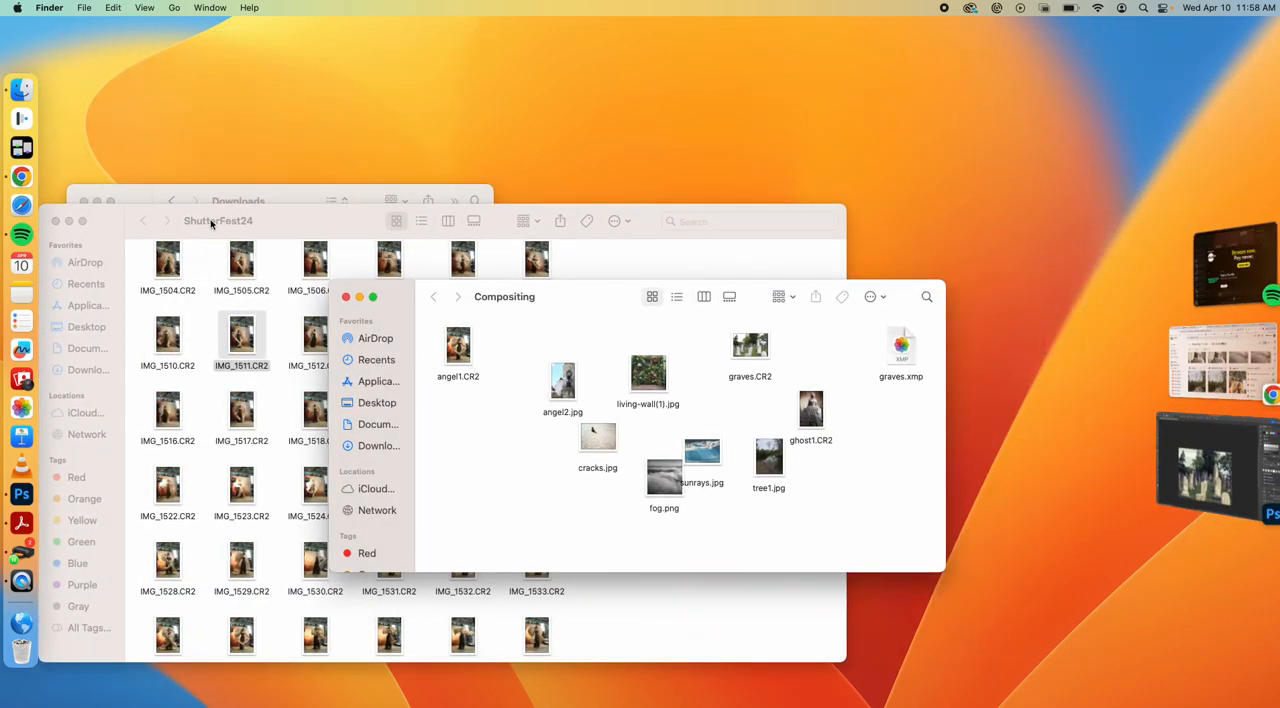
click(56, 221)
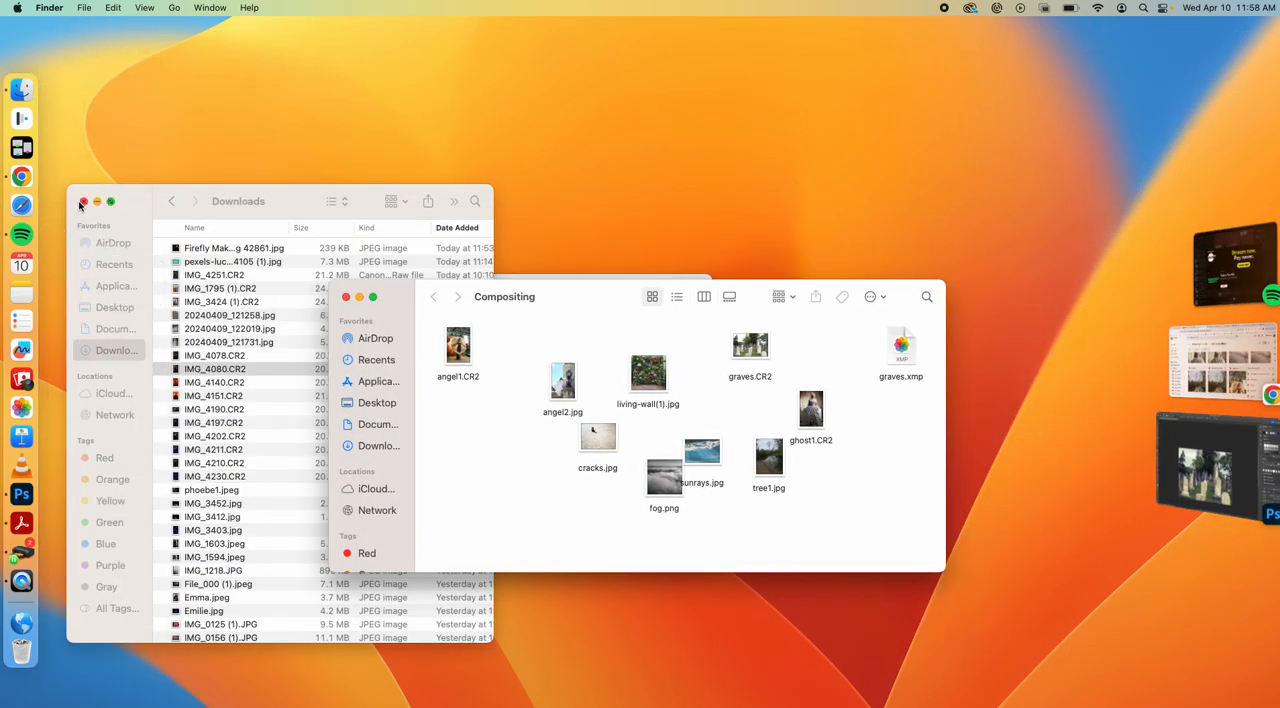
click(84, 203)
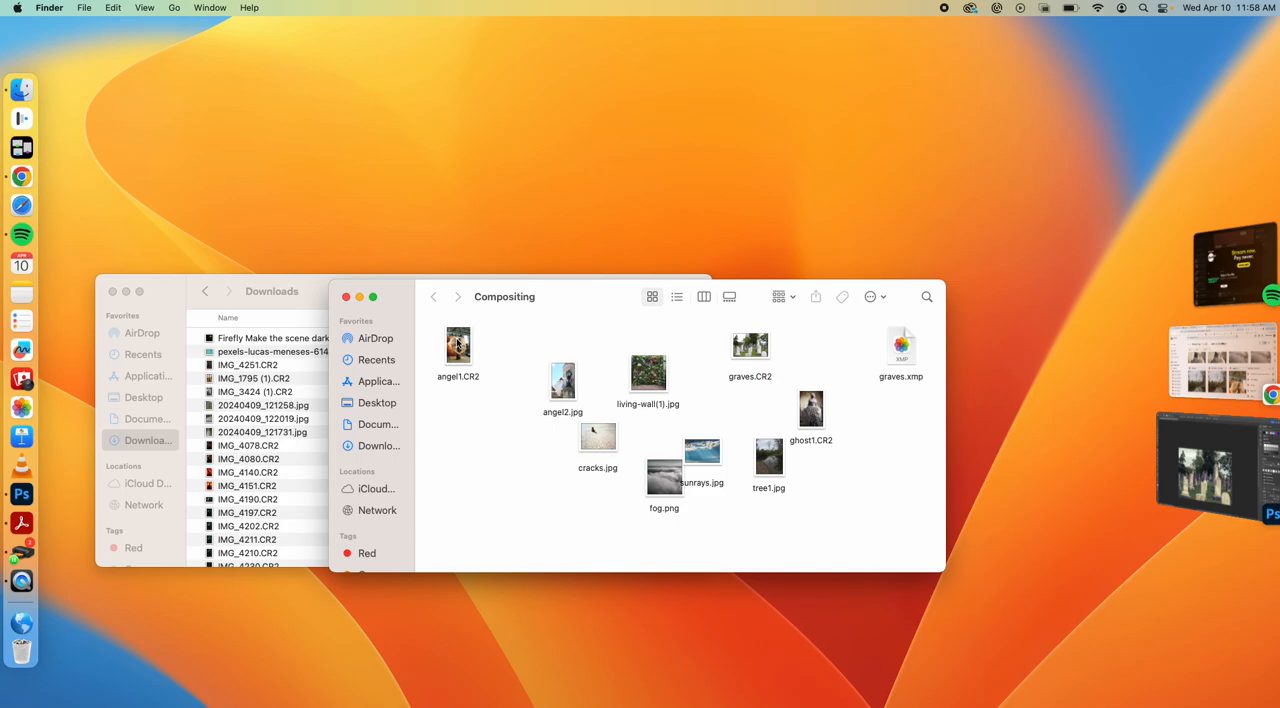
Preview the angel photos angel1.CR2 and angel2.jpg in the Compositing folder
click(462, 344)
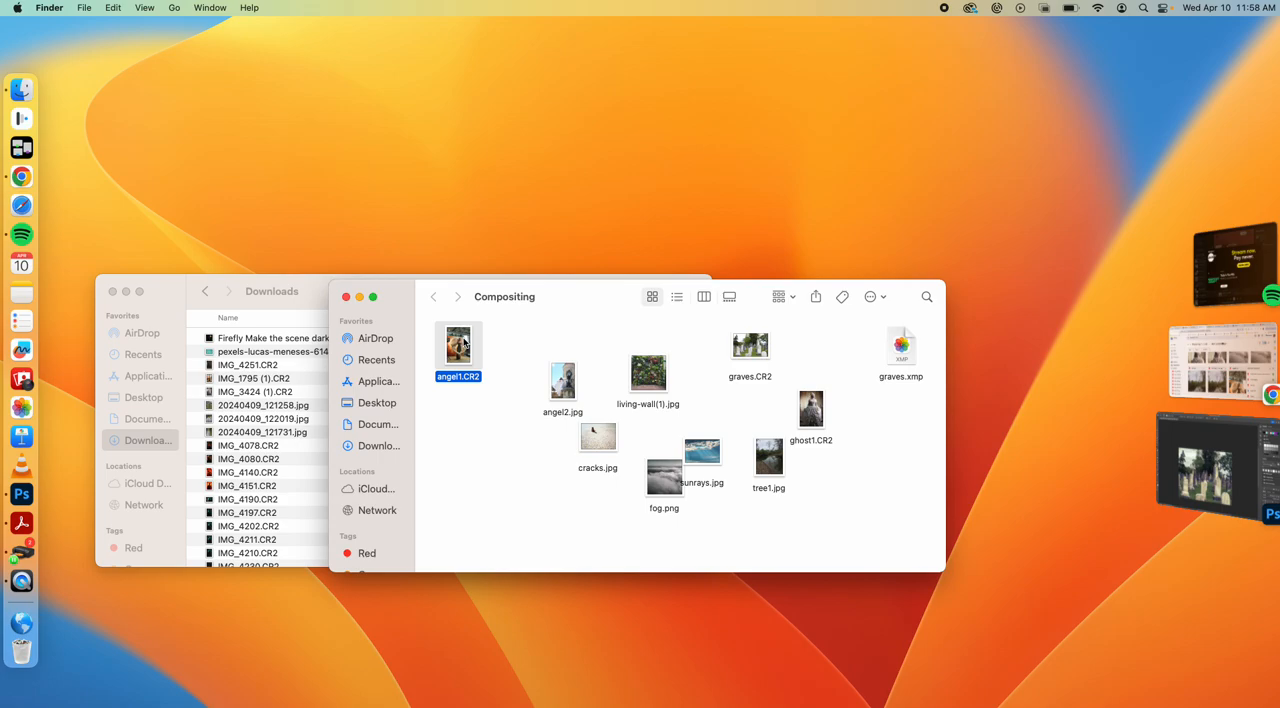
key(space)
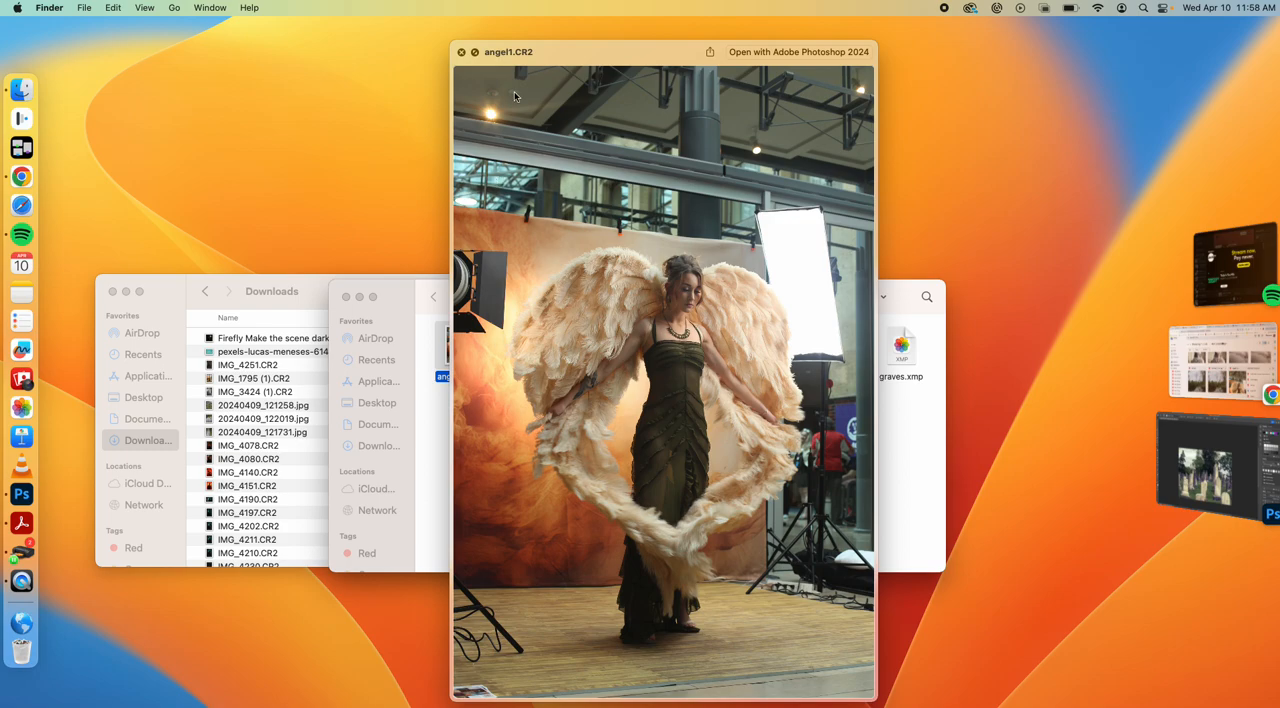
click(461, 52)
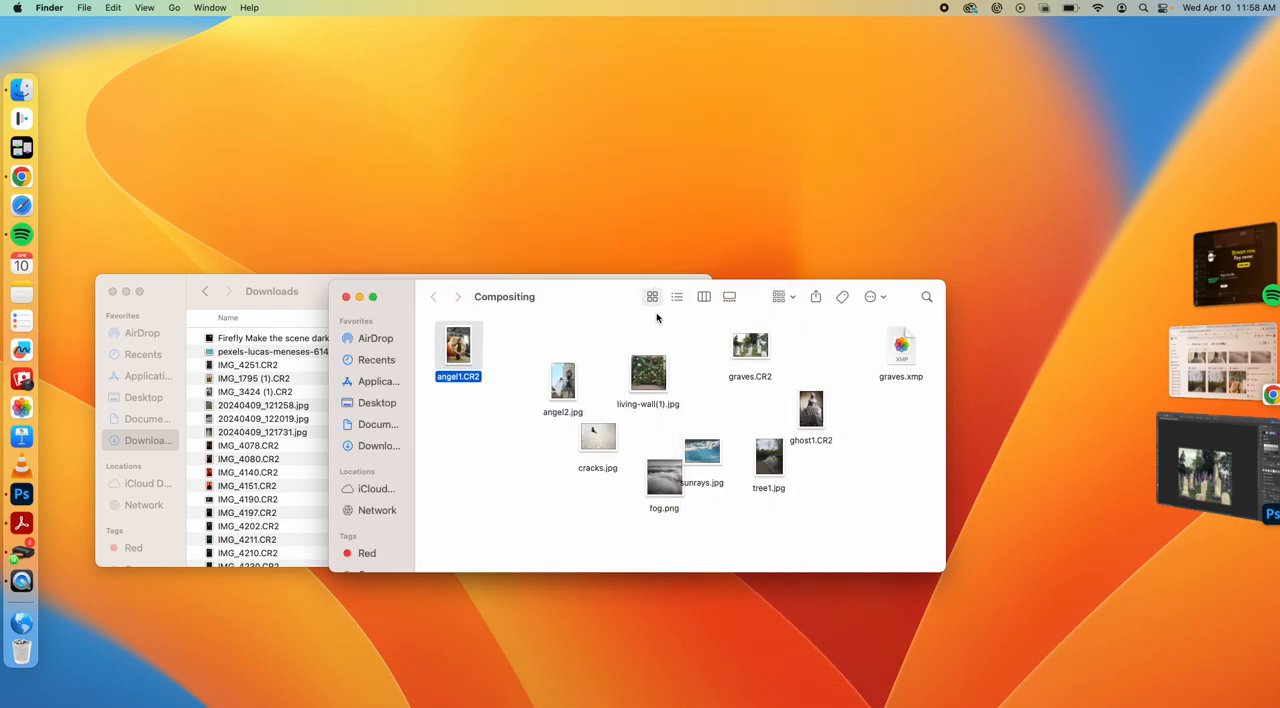
click(566, 380)
key(space)
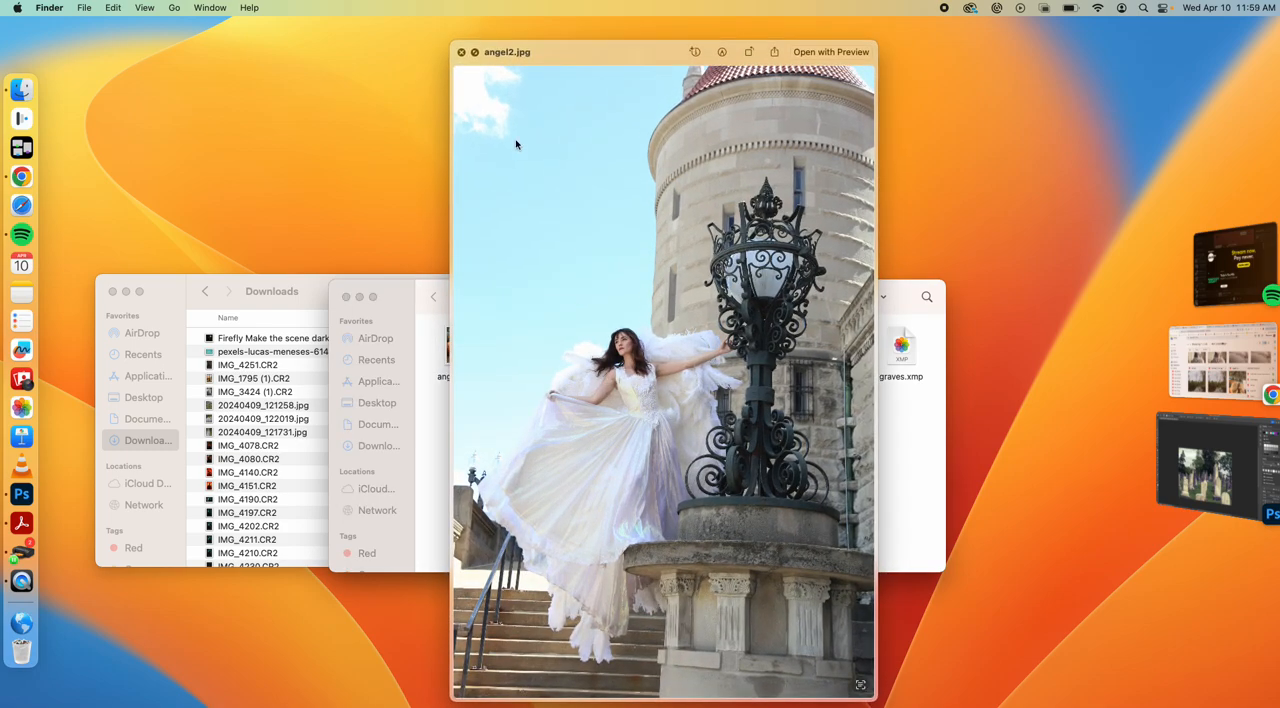
click(461, 52)
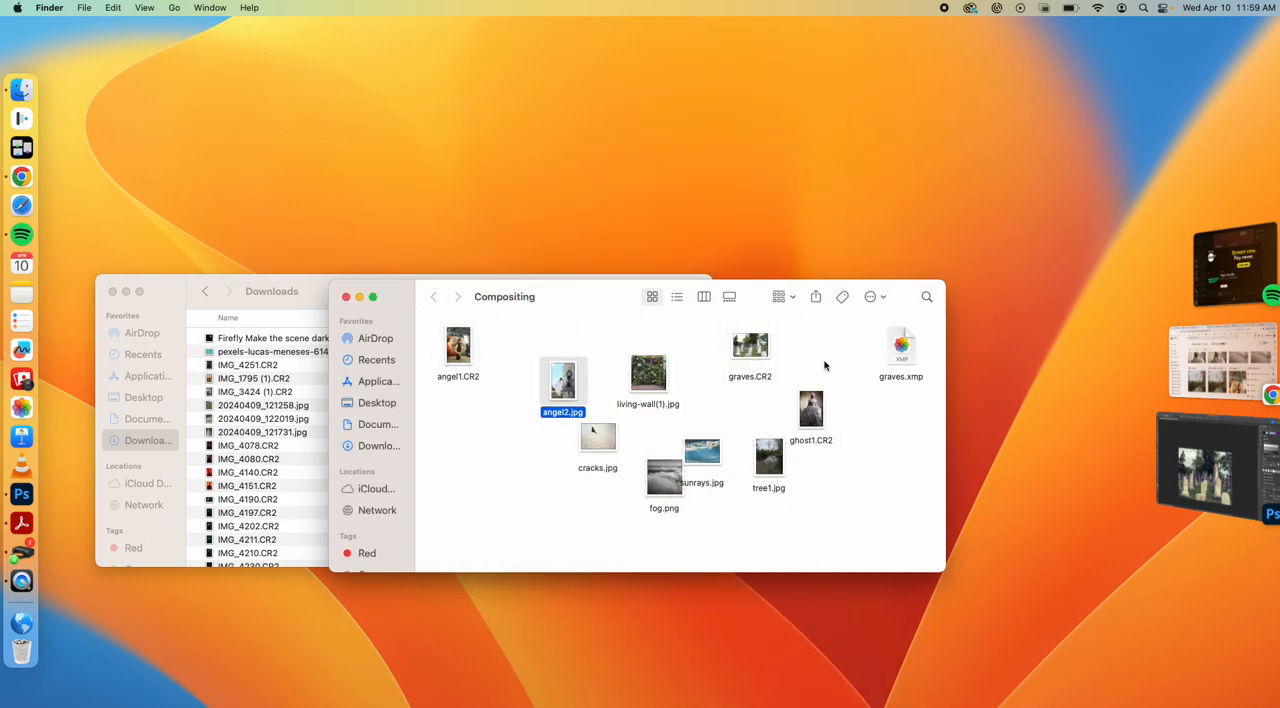
Preview ghost1.CR2 and living-wall(1).jpg in the Compositing folder
click(811, 412)
key(space)
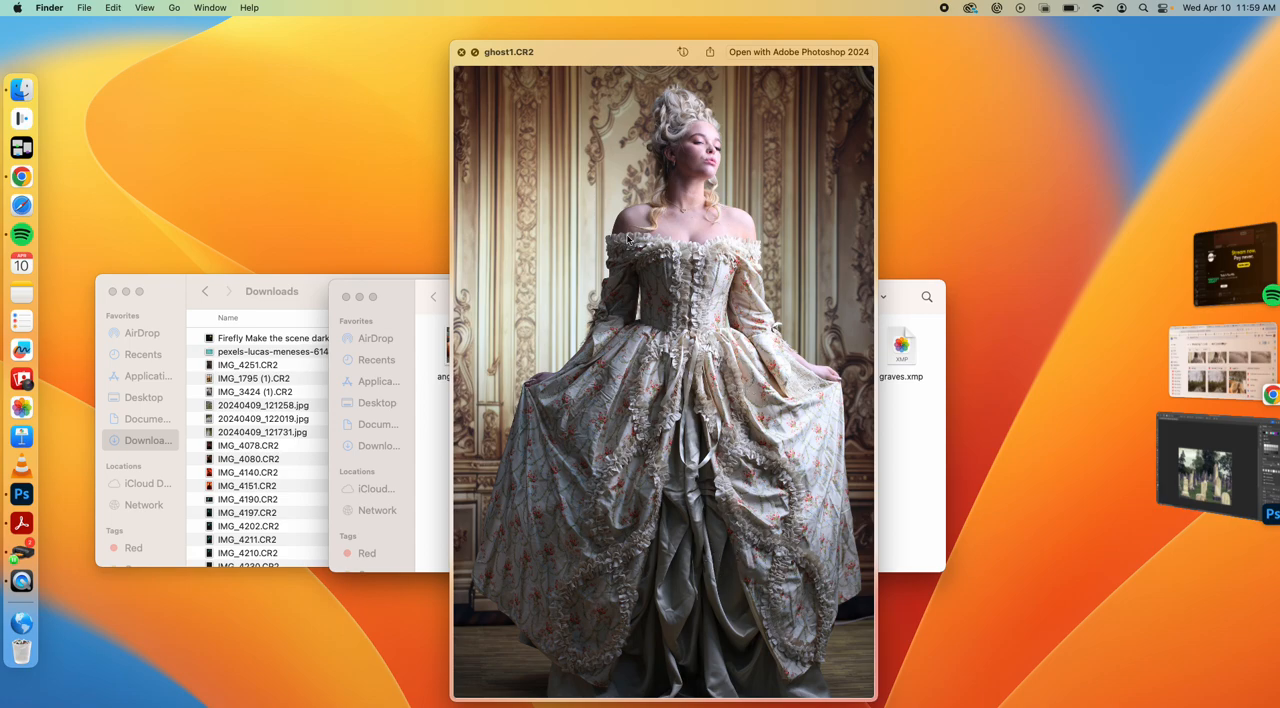
click(461, 52)
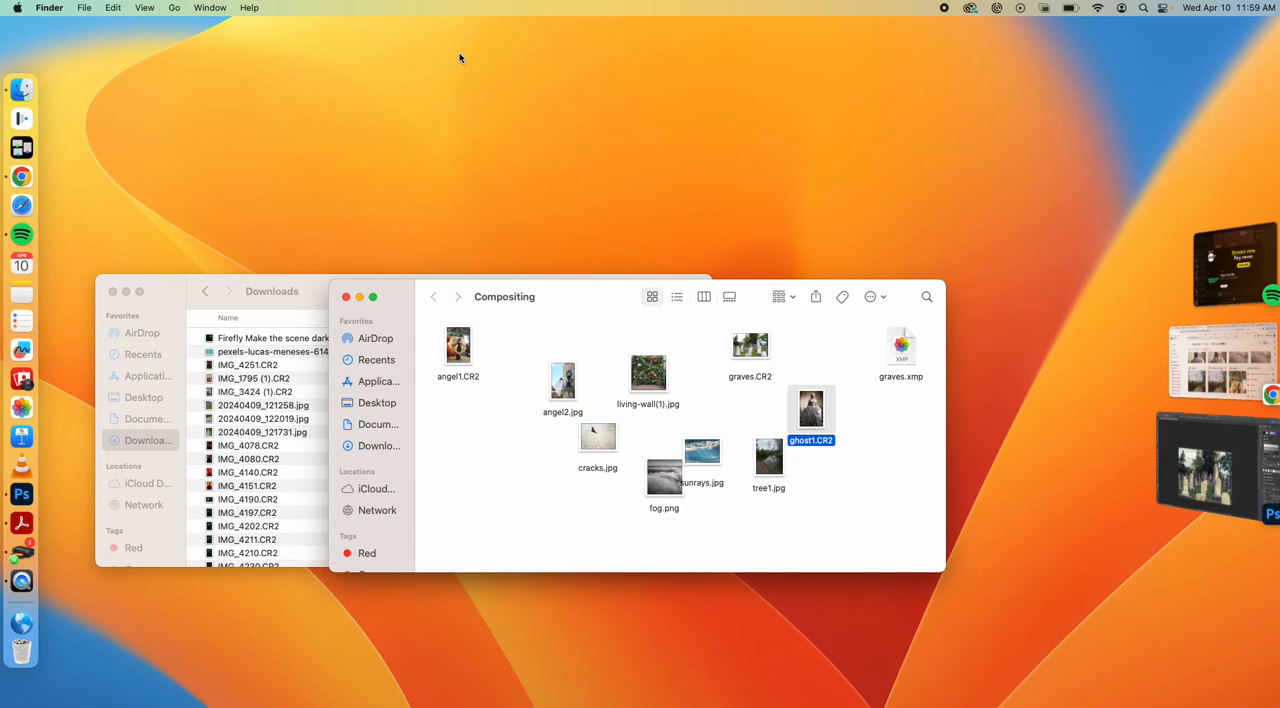
click(645, 376)
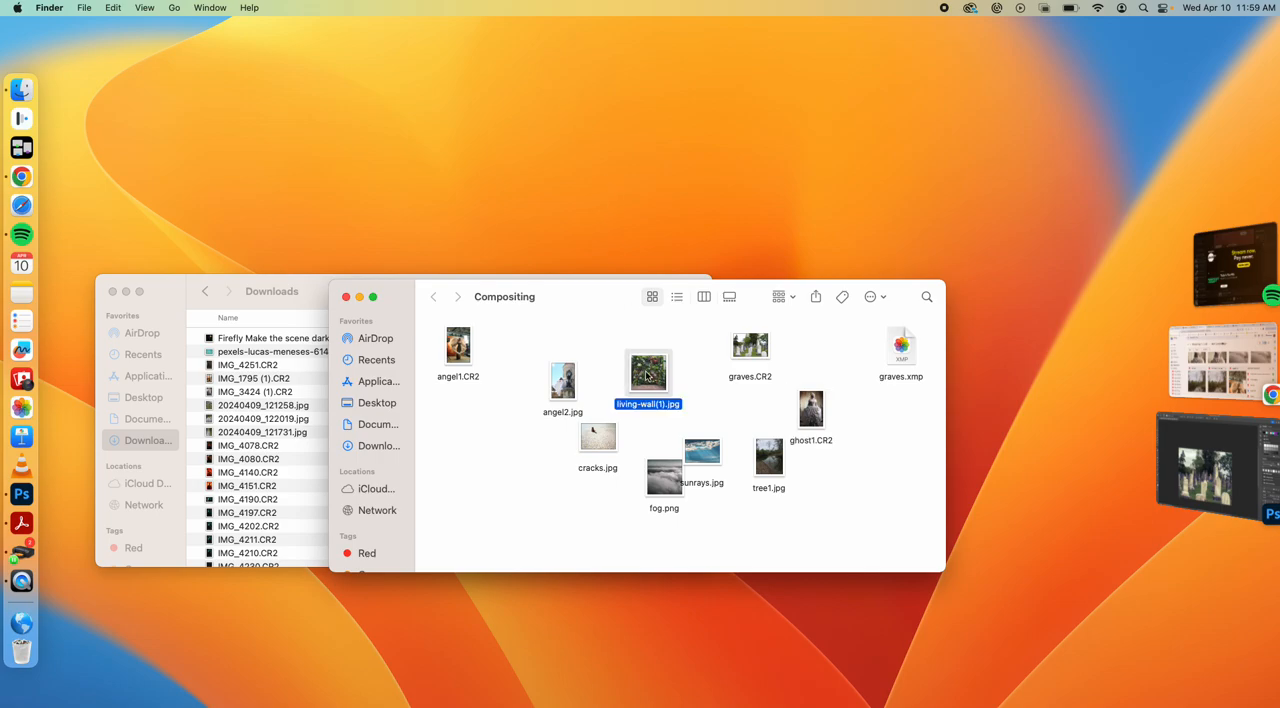
key(space)
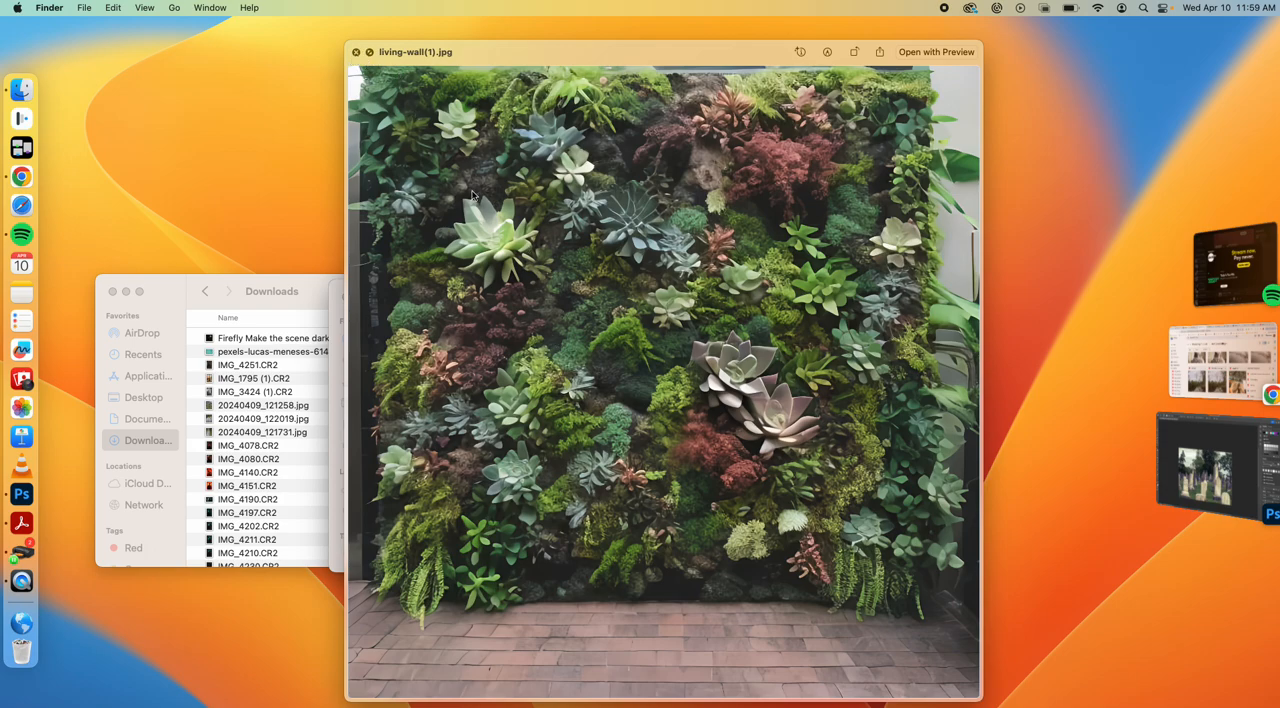
click(356, 52)
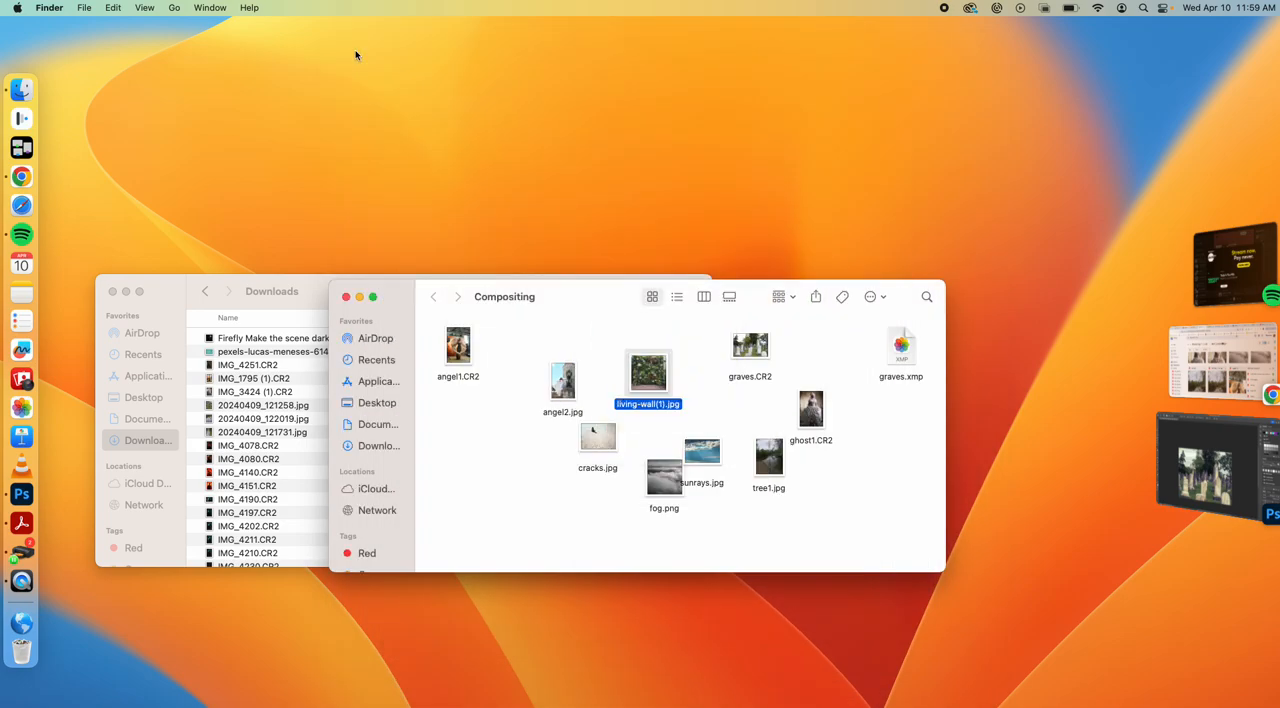
Preview fog.png and sunrays.jpg in the Compositing folder
click(672, 490)
key(space)
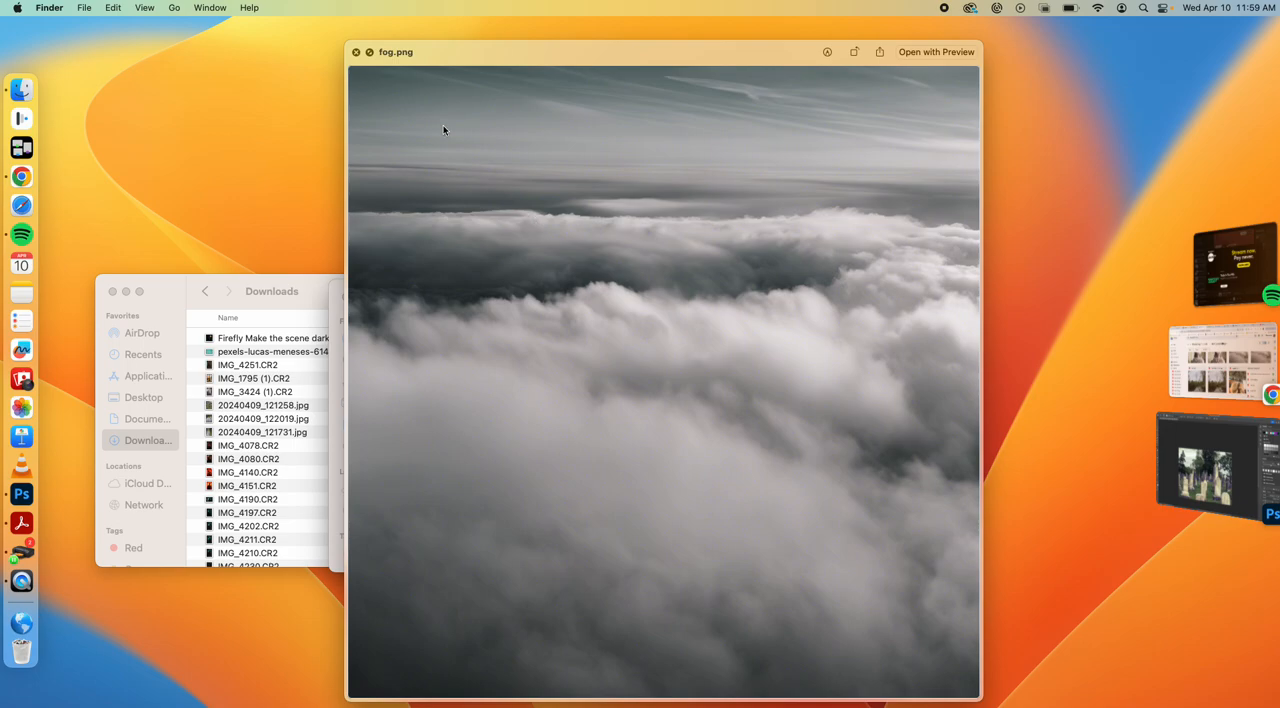
click(356, 54)
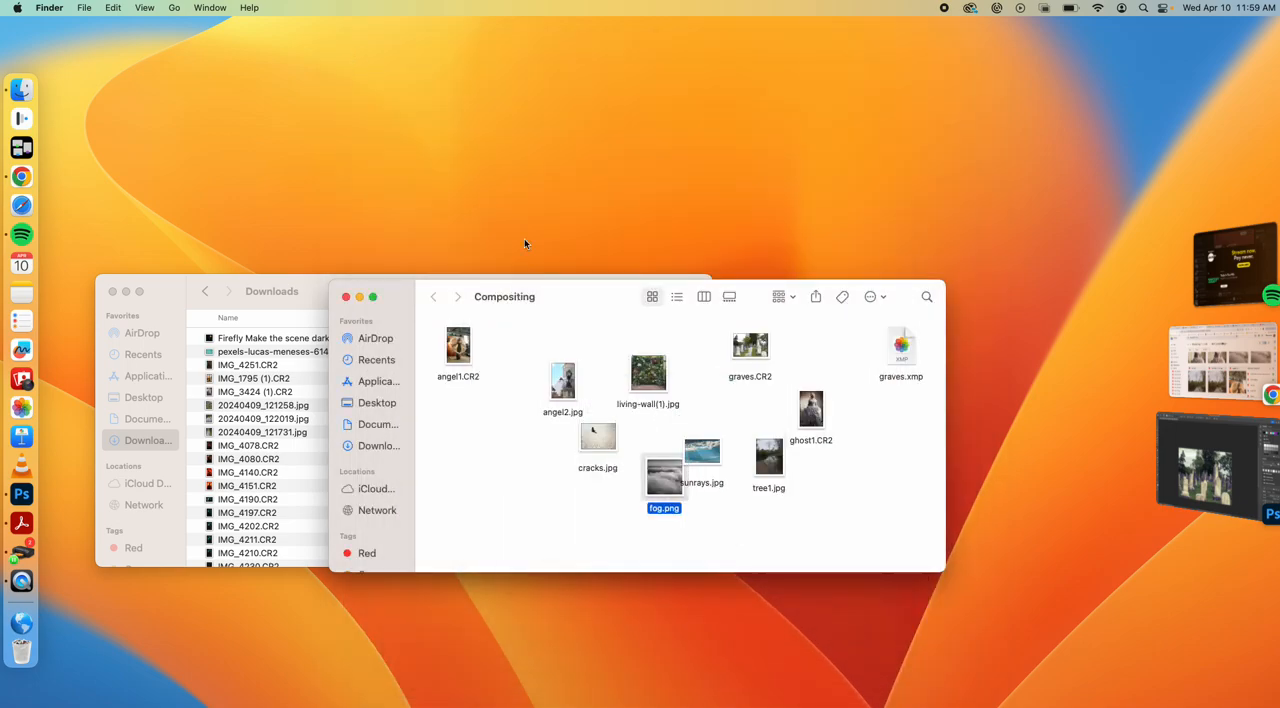
click(702, 451)
key(space)
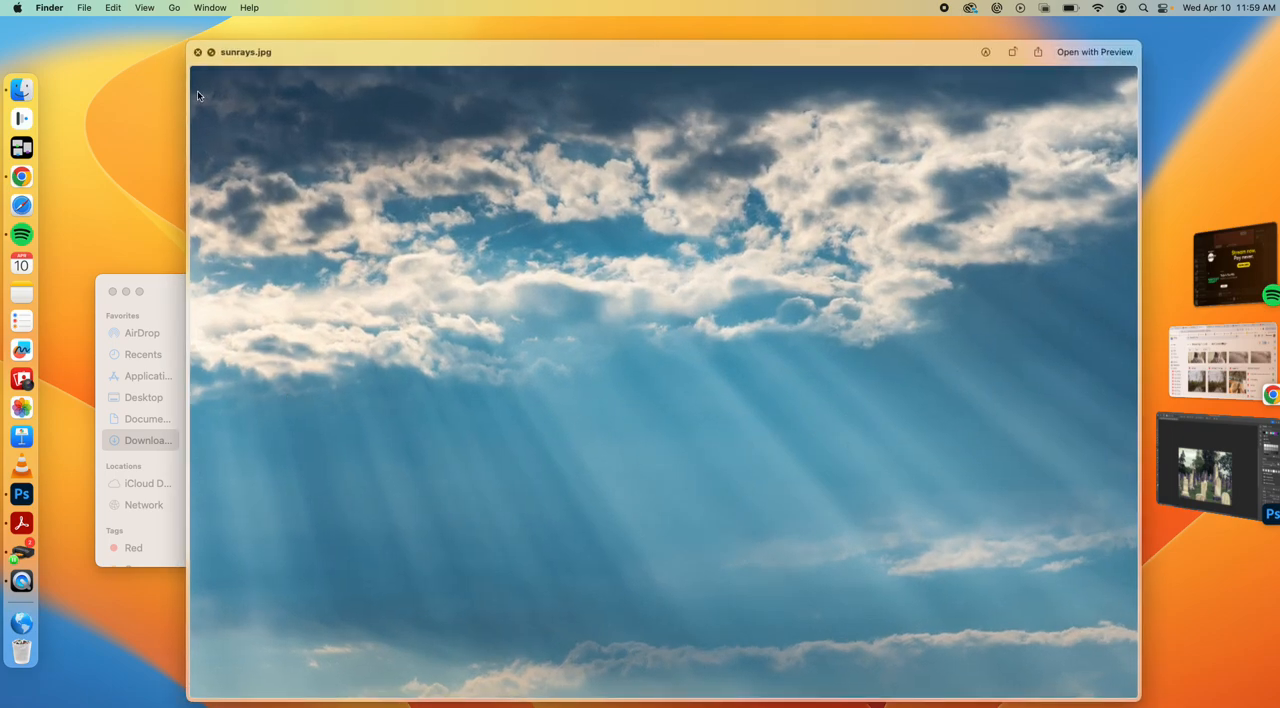
click(197, 51)
Preview tree1.jpg and cracks.jpg in the Compositing folder
click(780, 470)
key(space)
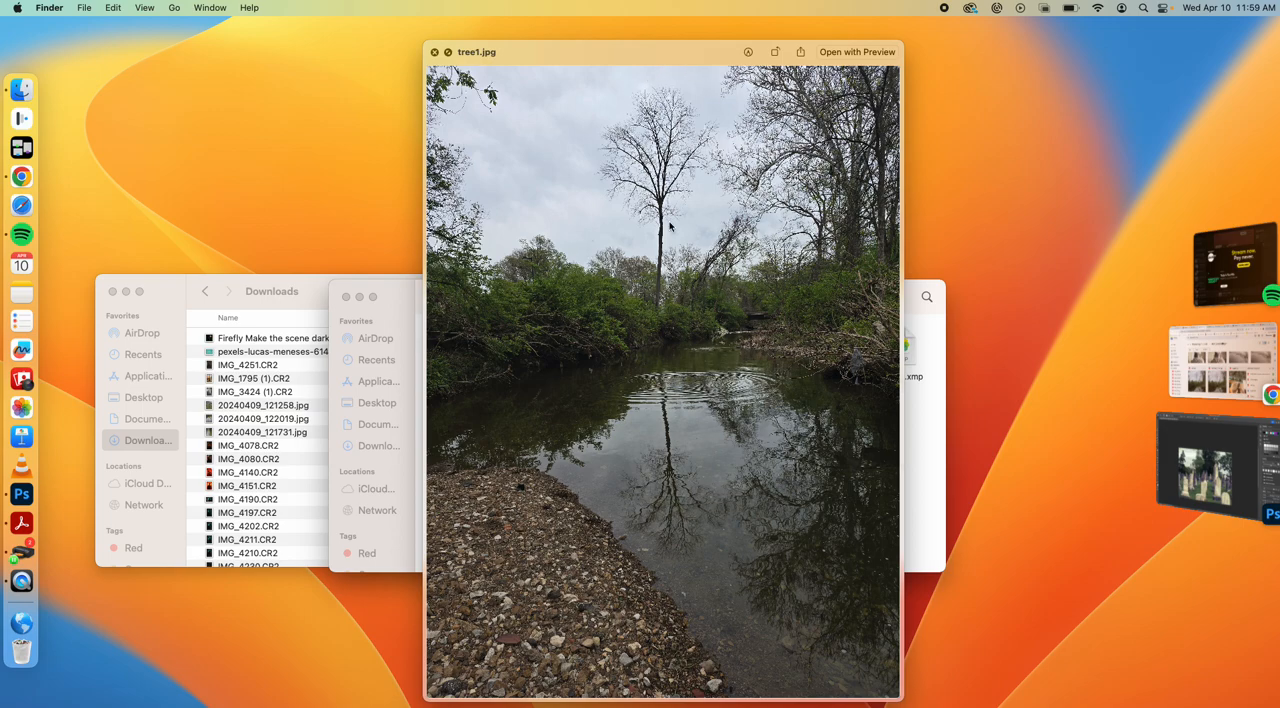
click(435, 53)
click(596, 430)
key(space)
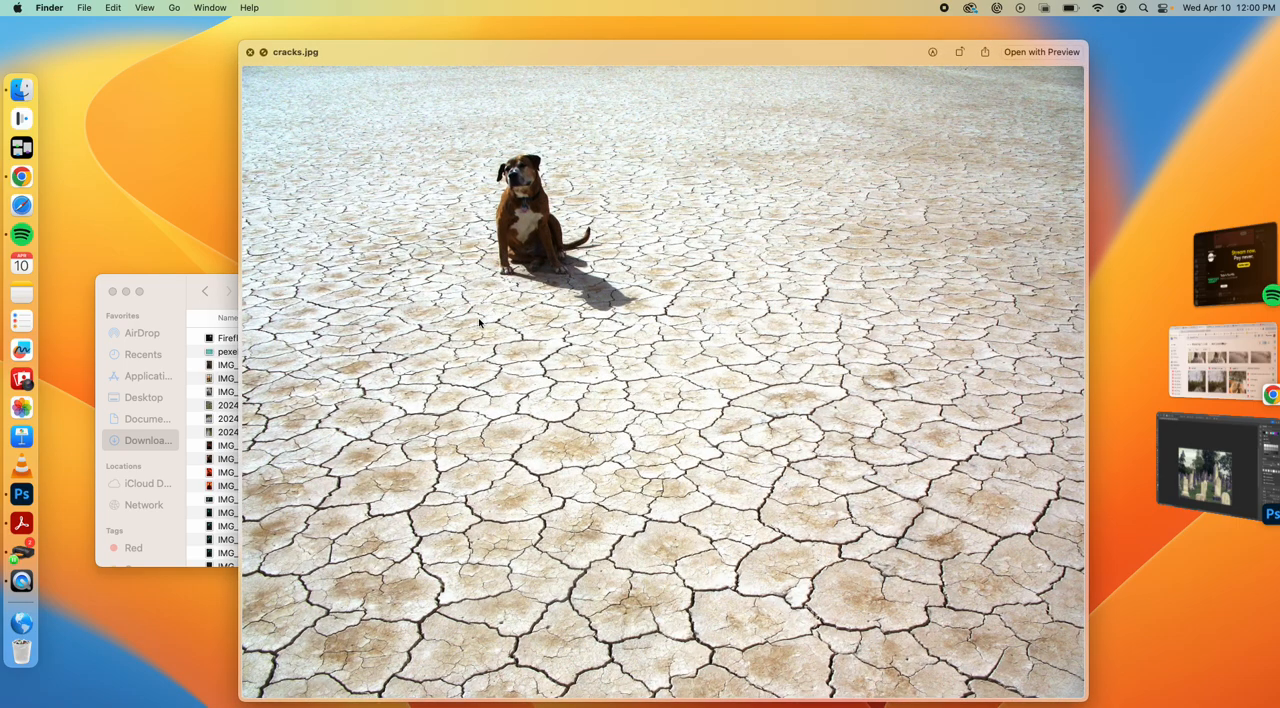
click(249, 53)
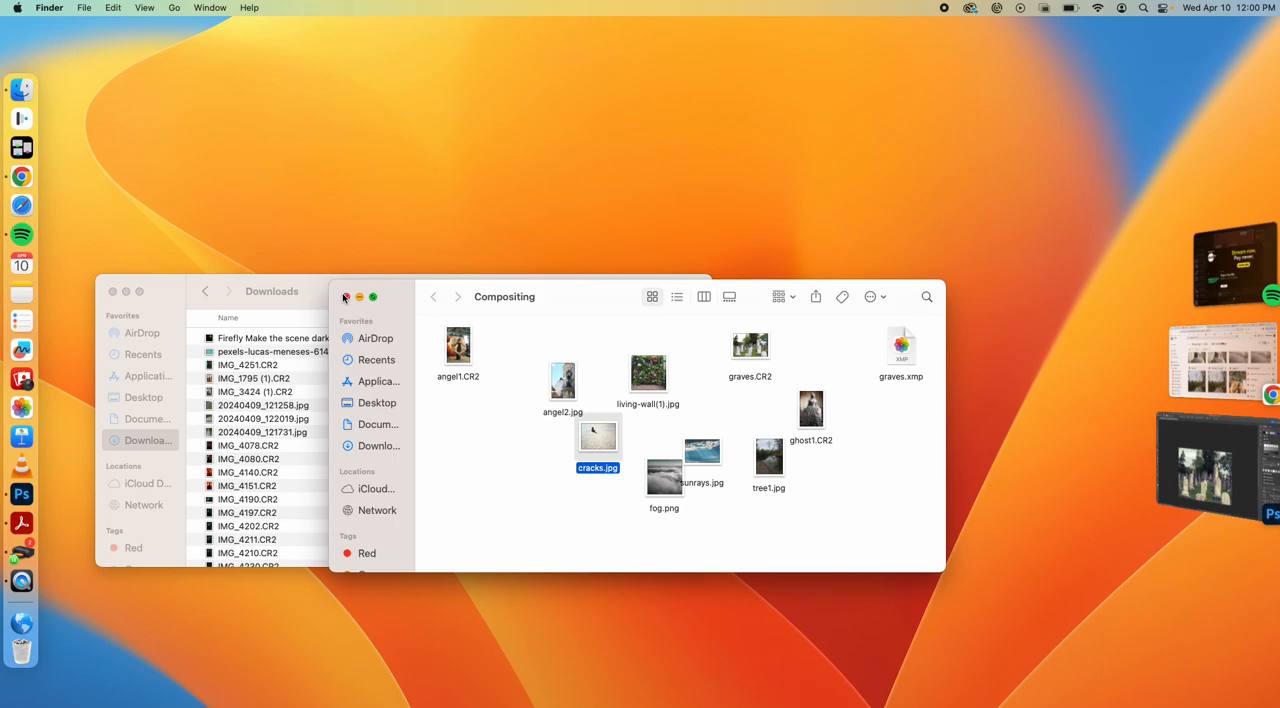
Preview the woman's portrait ghost1.CR2 once more, closing the preview when done
click(814, 422)
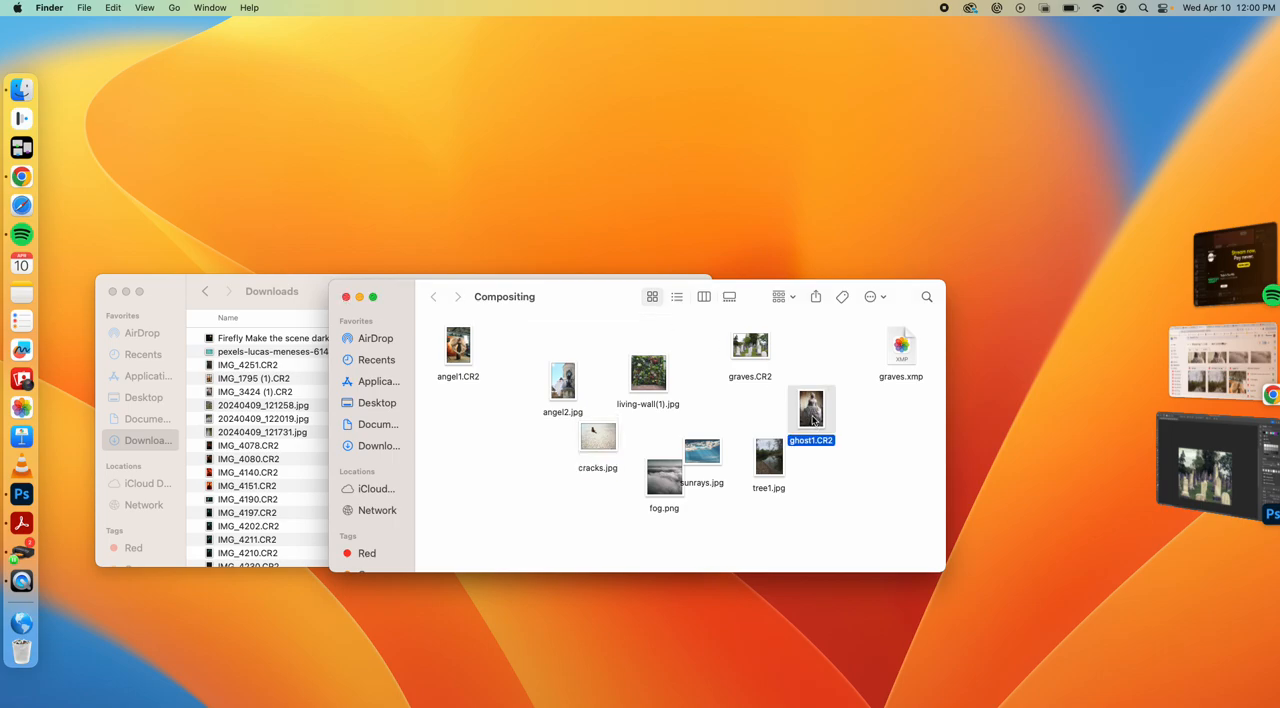
key(space)
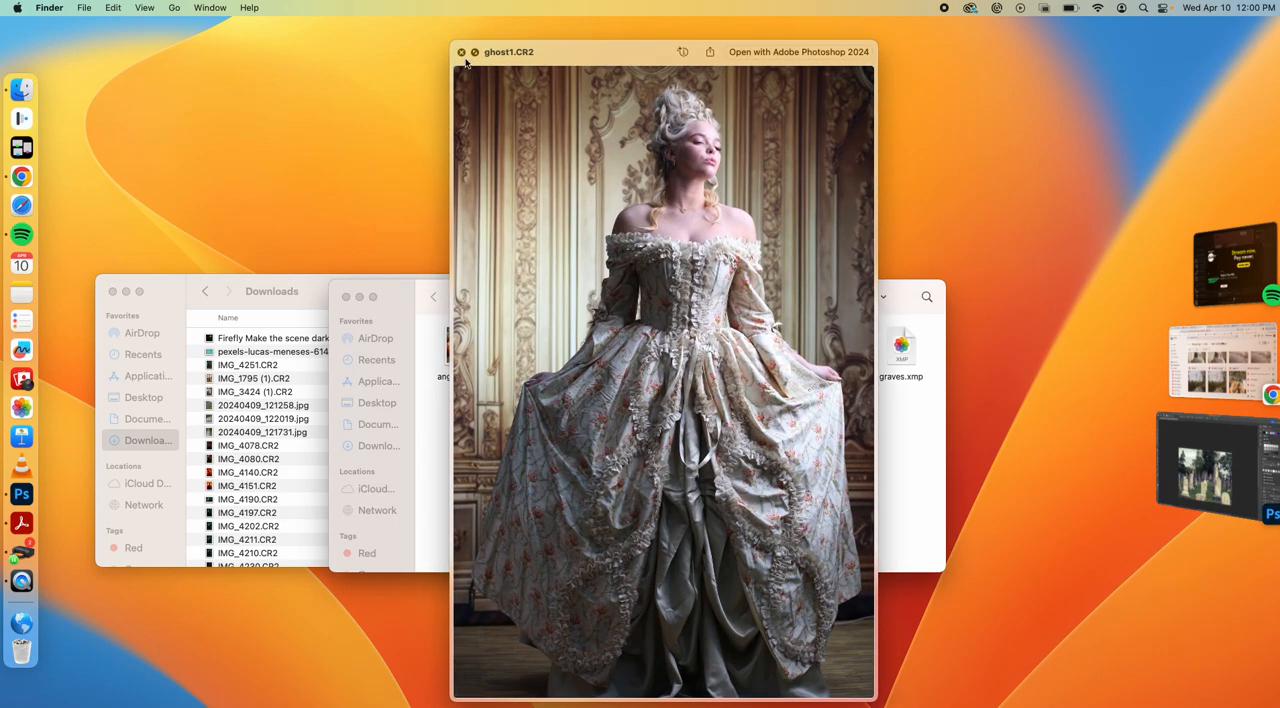
click(462, 52)
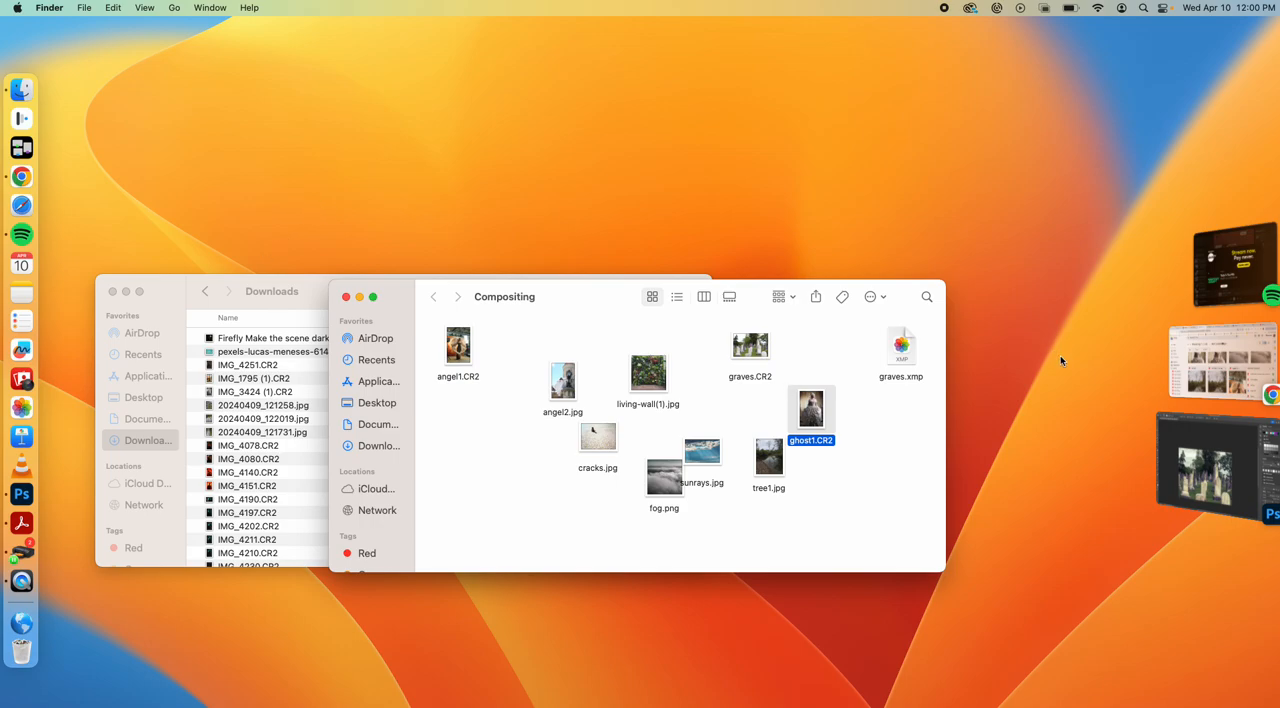
Switch to Photoshop and extend the graveyard canvas upward to about 5472 x 6788 px with the Crop tool, using Generative Expand without a prompt
click(1215, 455)
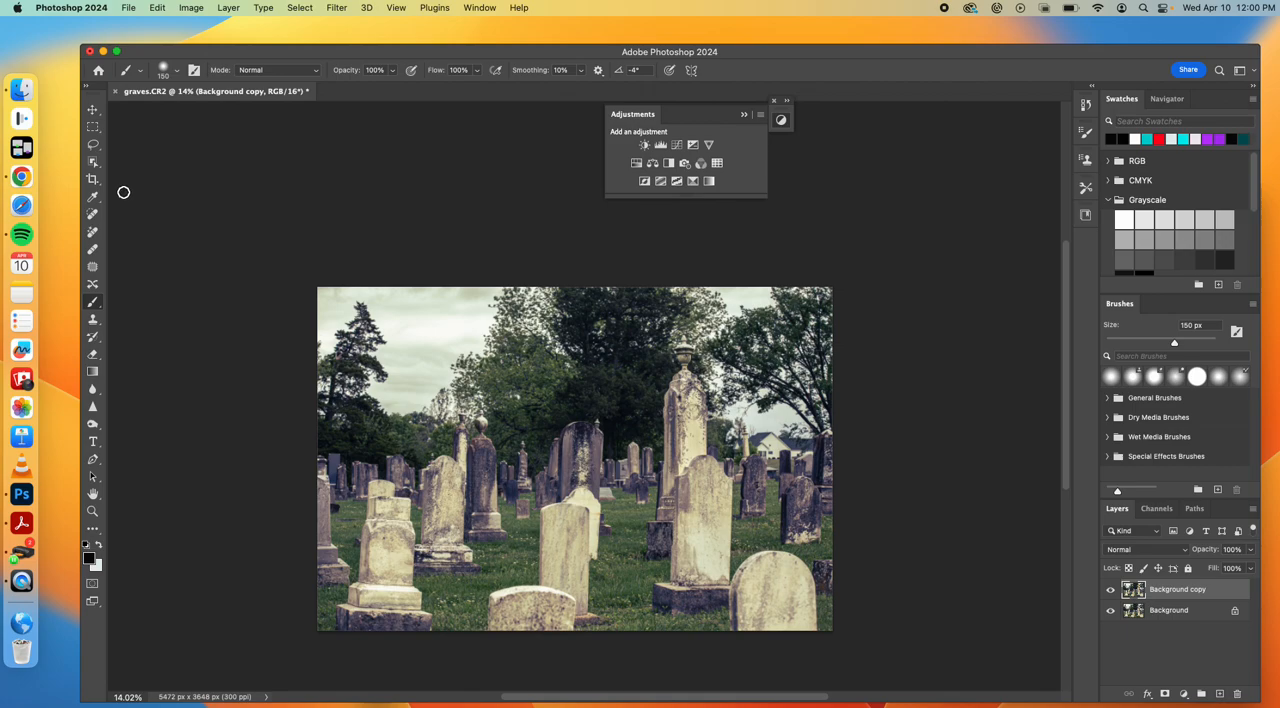
click(94, 179)
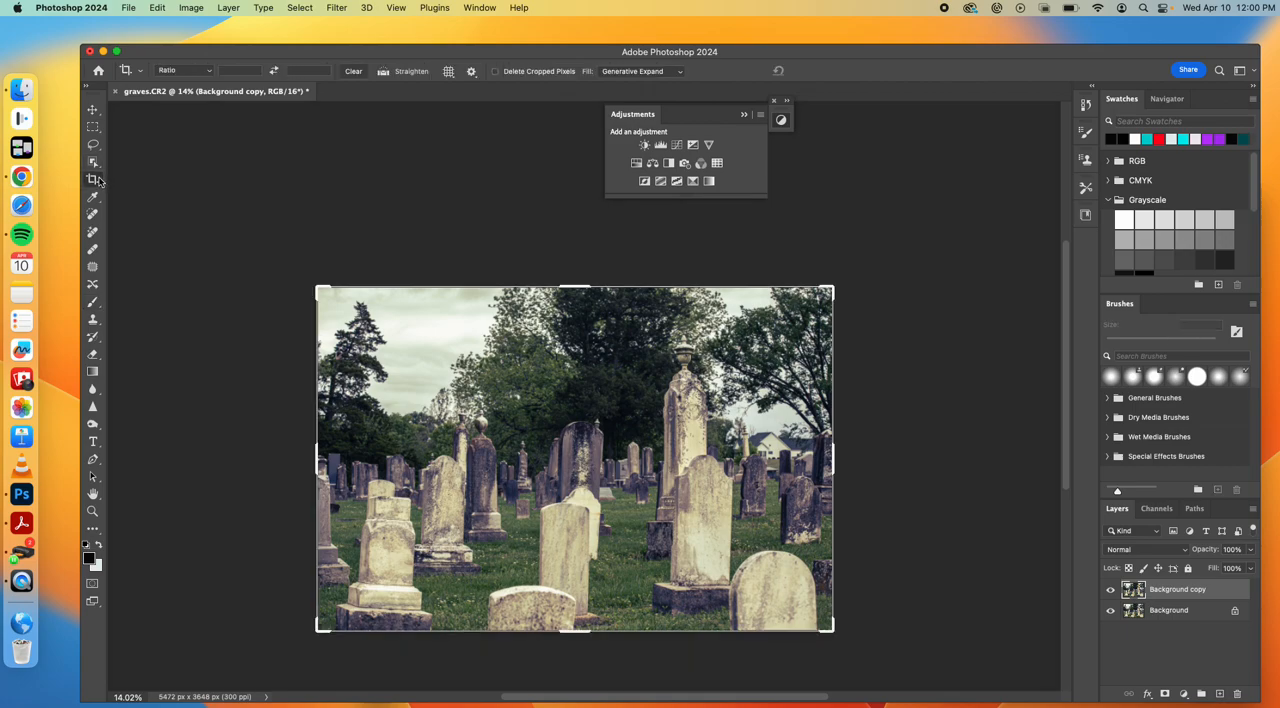
drag(575, 285, 571, 139)
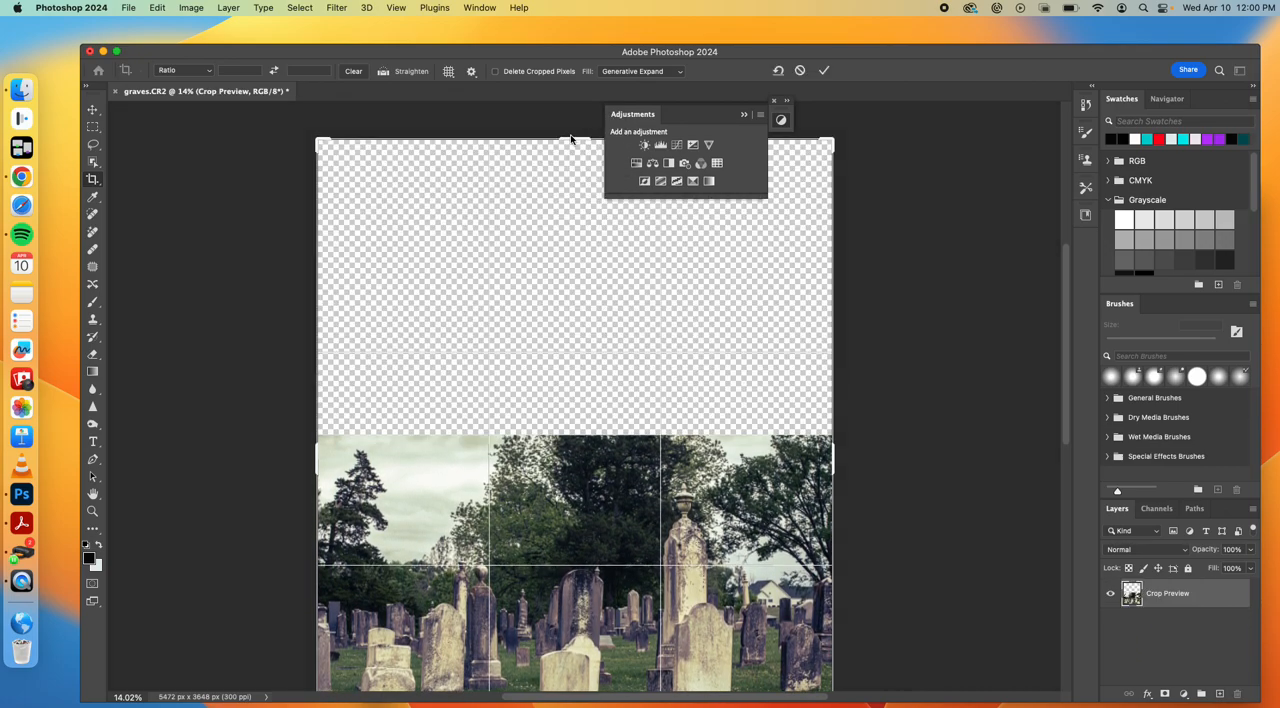
scroll(590, 270, down, 5)
scroll(590, 270, up, 5)
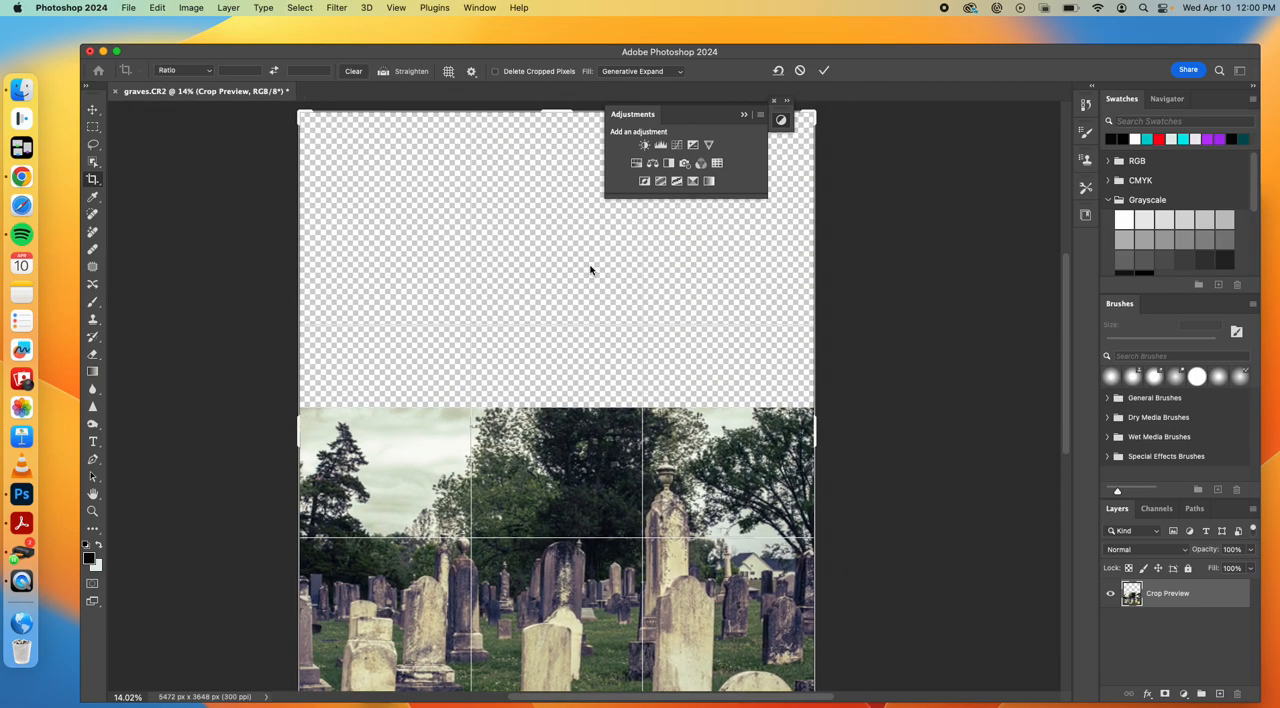
scroll(590, 270, down, 1)
scroll(590, 270, down, 2)
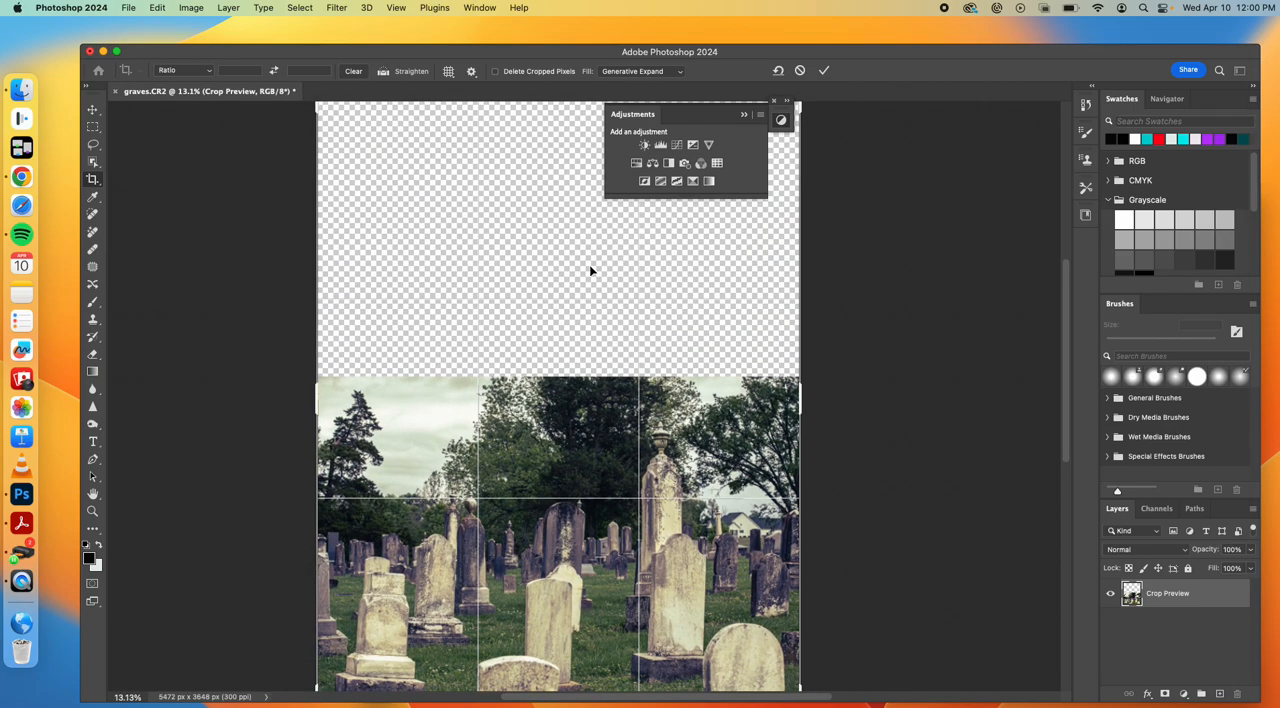
scroll(590, 270, down, 2)
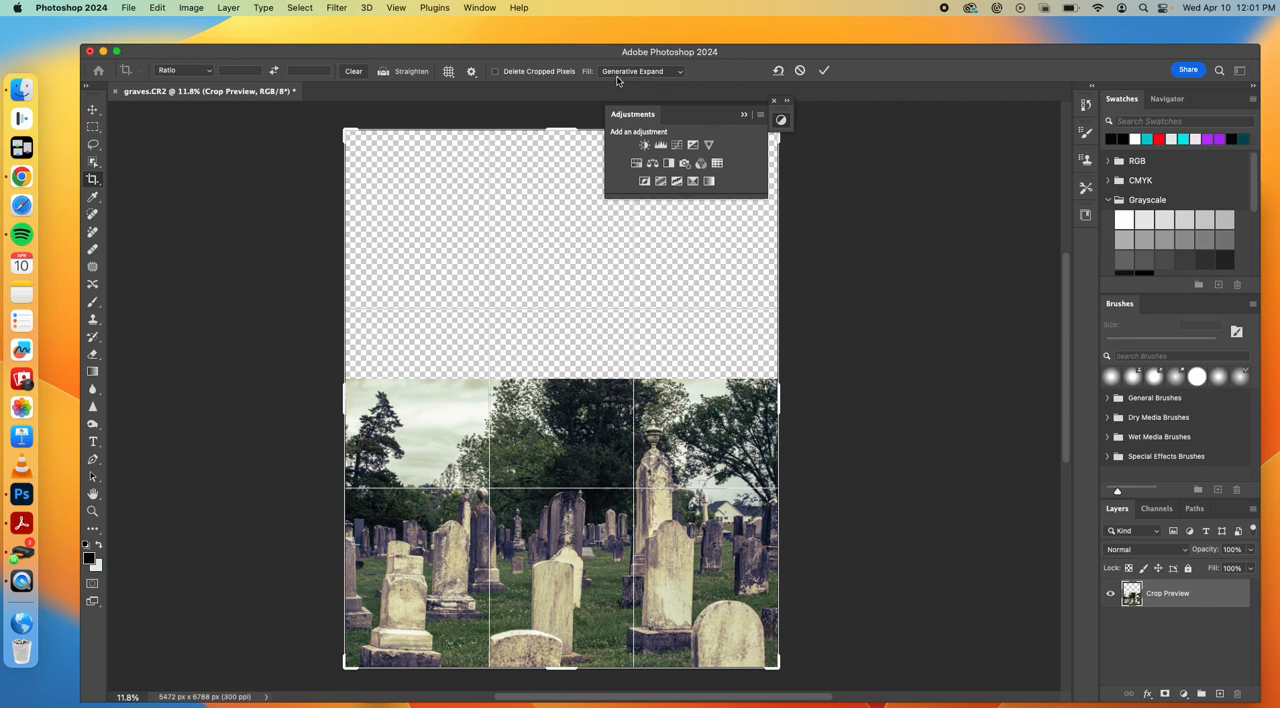
click(825, 71)
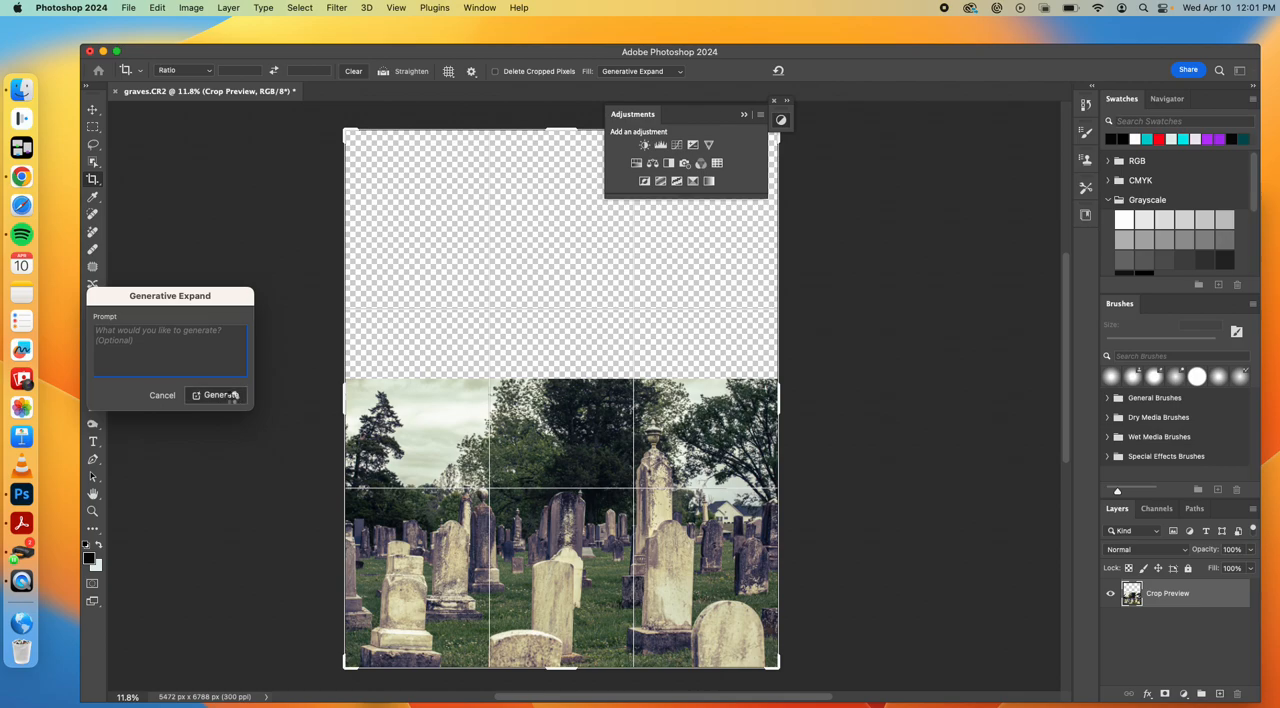
click(234, 397)
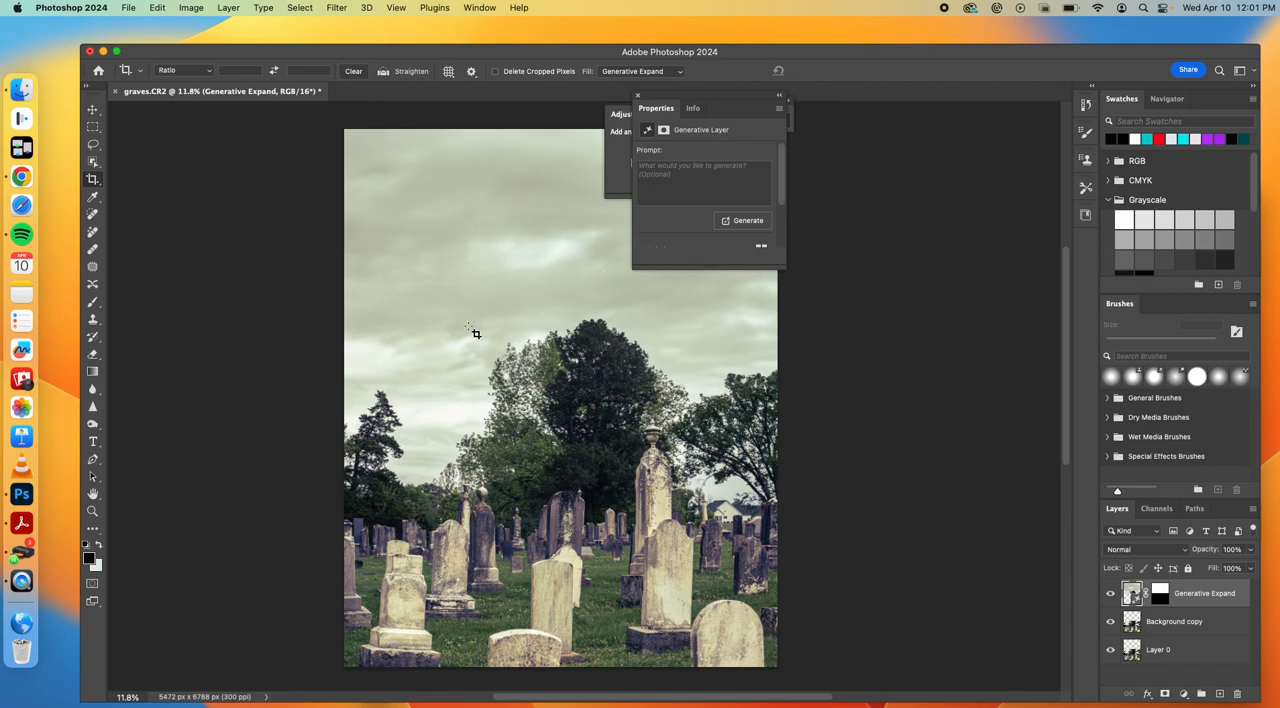
Compare the generated sky variations, settle on the first one, and collapse the generative layer's properties
scroll(716, 202, down, 3)
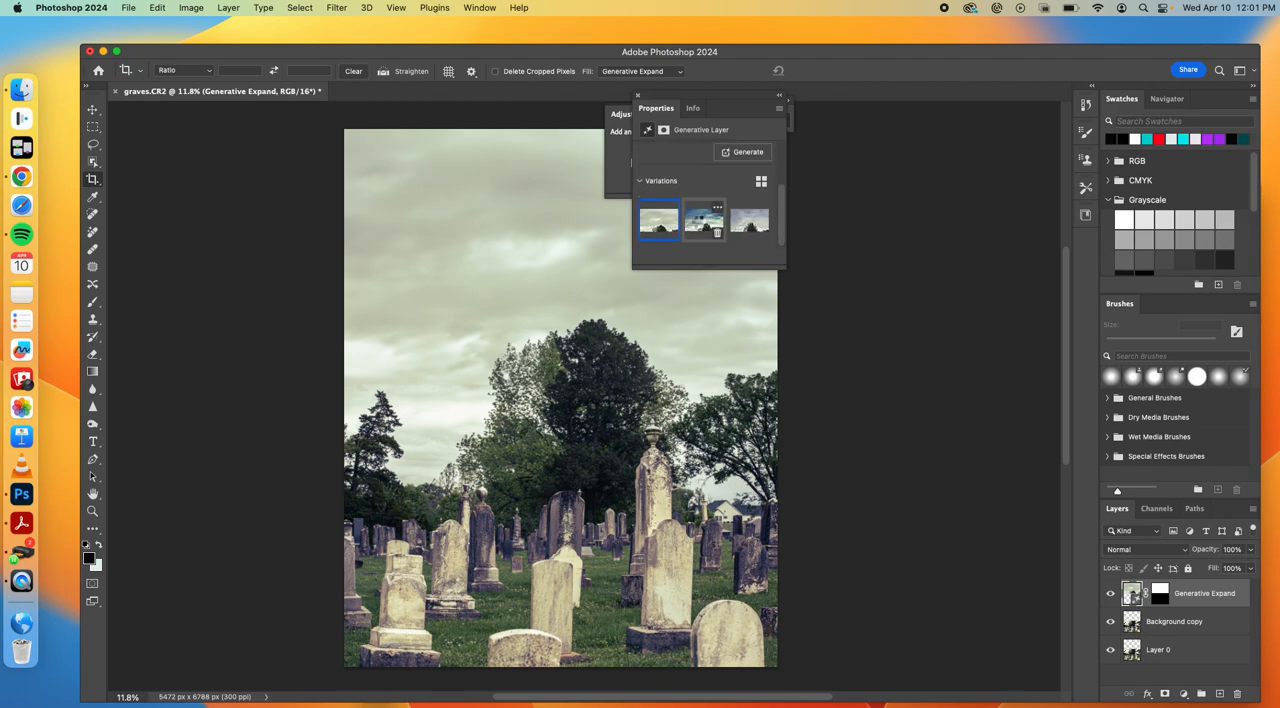
click(703, 222)
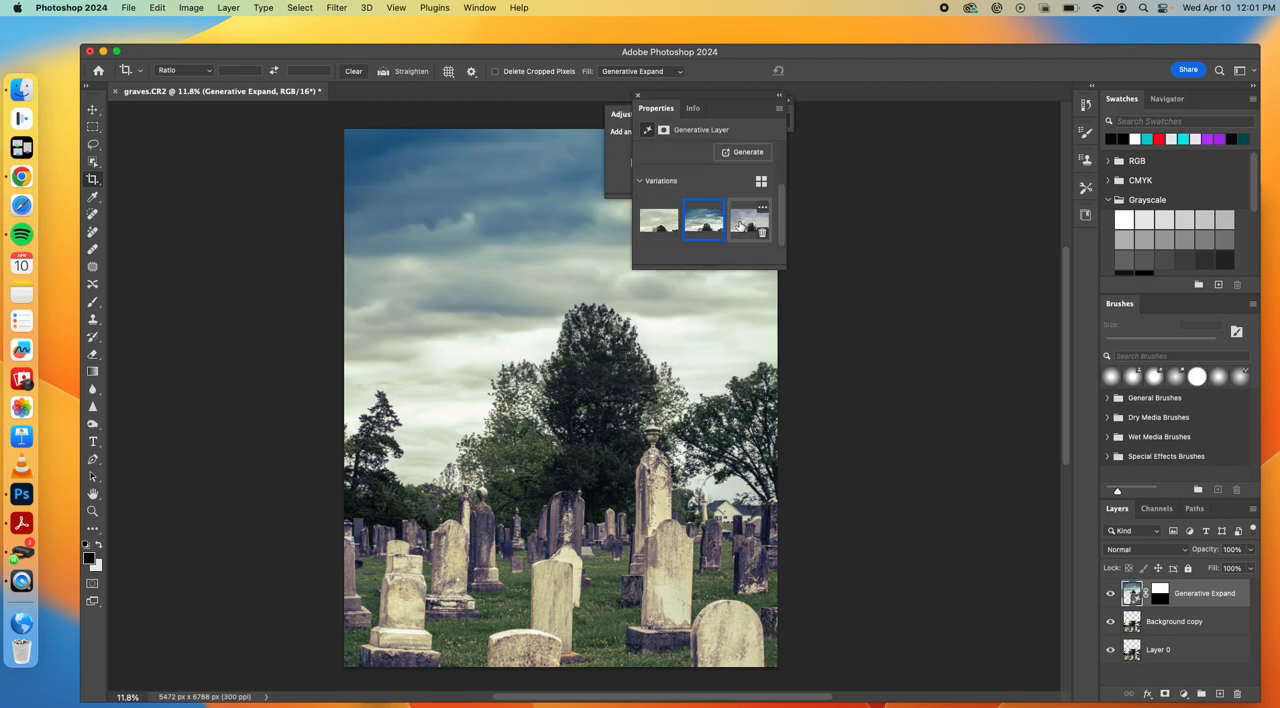
click(744, 226)
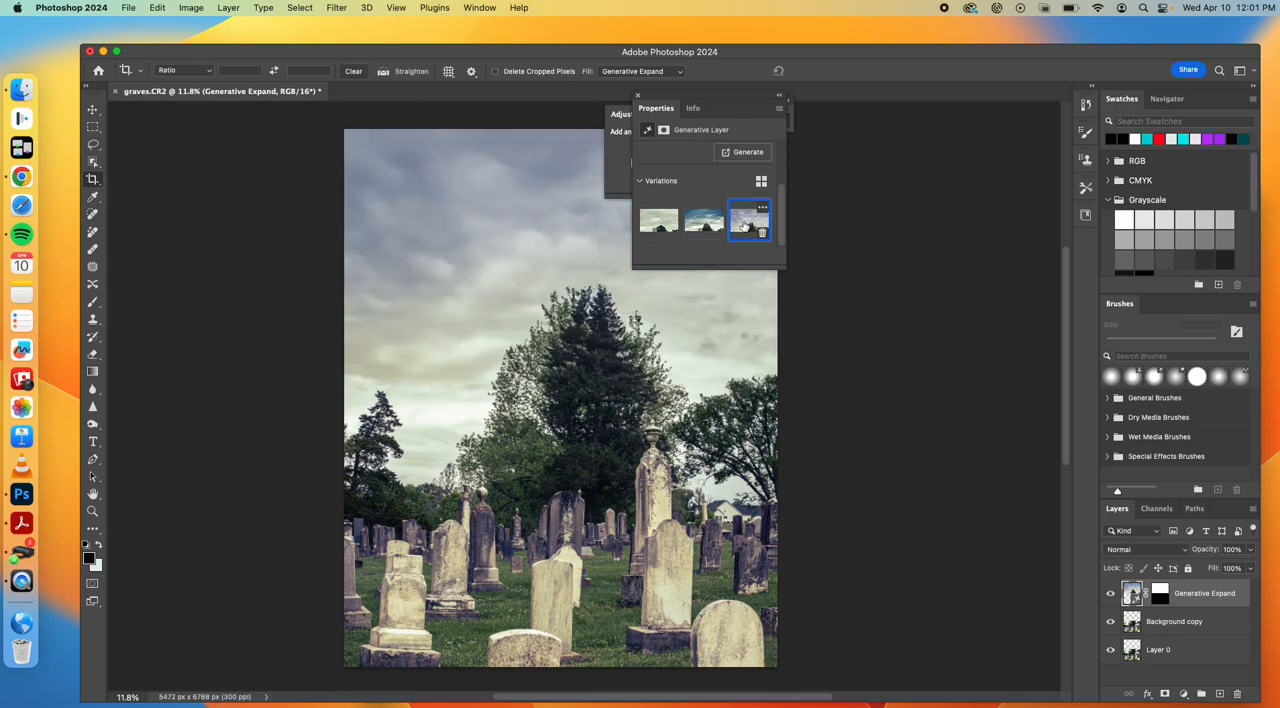
click(646, 224)
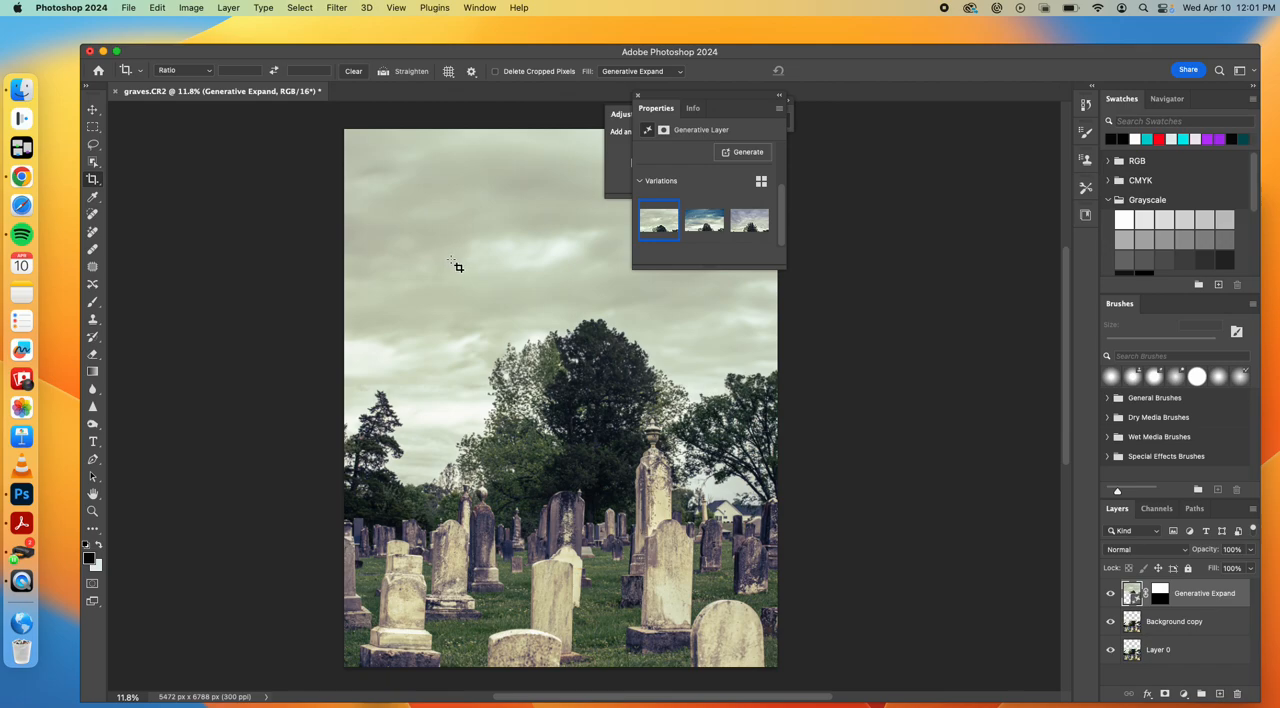
mouse_move(669, 224)
click(779, 96)
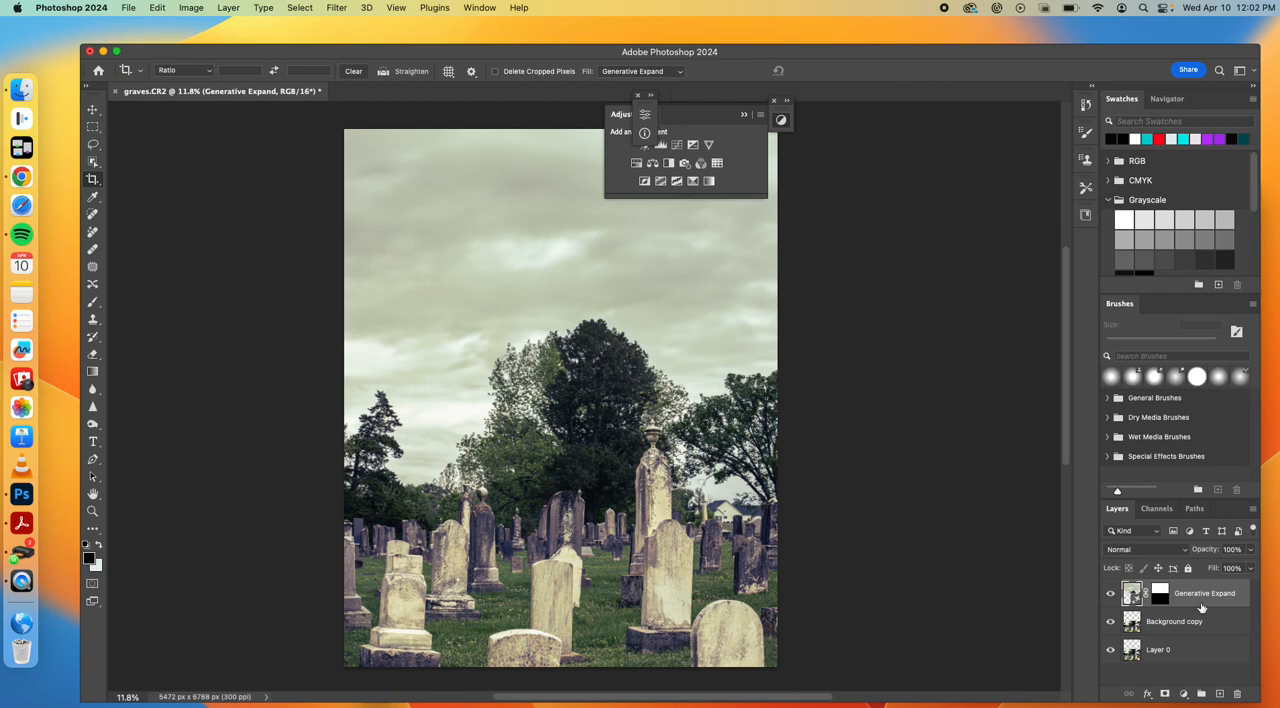
Hide the Generative Expand layer and make Background copy the active layer
click(1110, 594)
click(1164, 630)
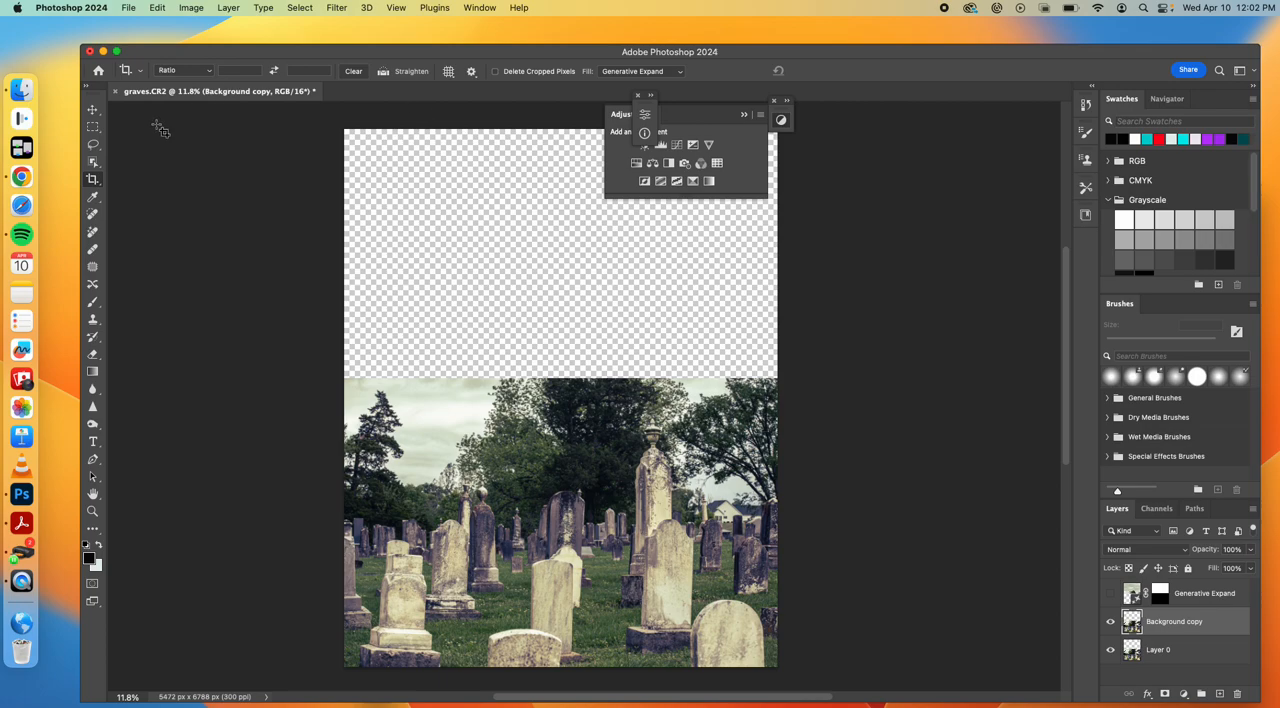
Try a Content-Aware fill at 100% opacity on the empty area above the graveyard, including a thin strip of sky, and undo it and deselect
click(93, 128)
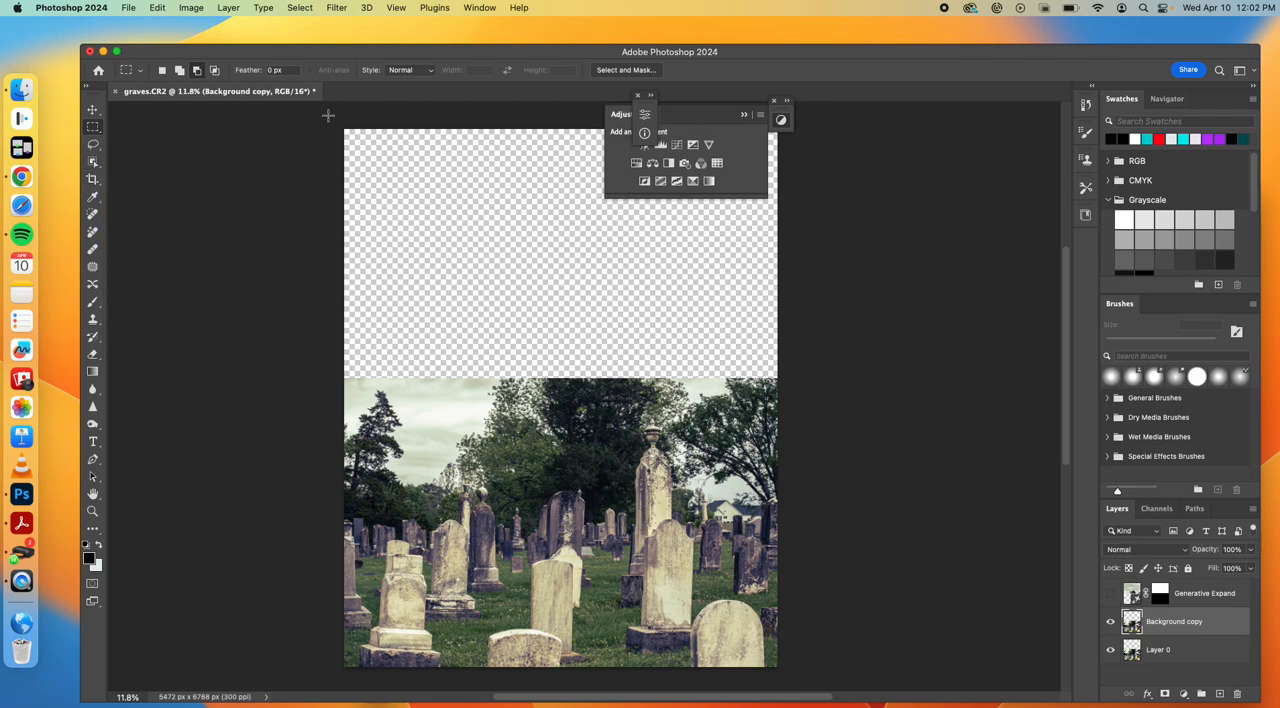
drag(318, 114, 802, 386)
click(156, 9)
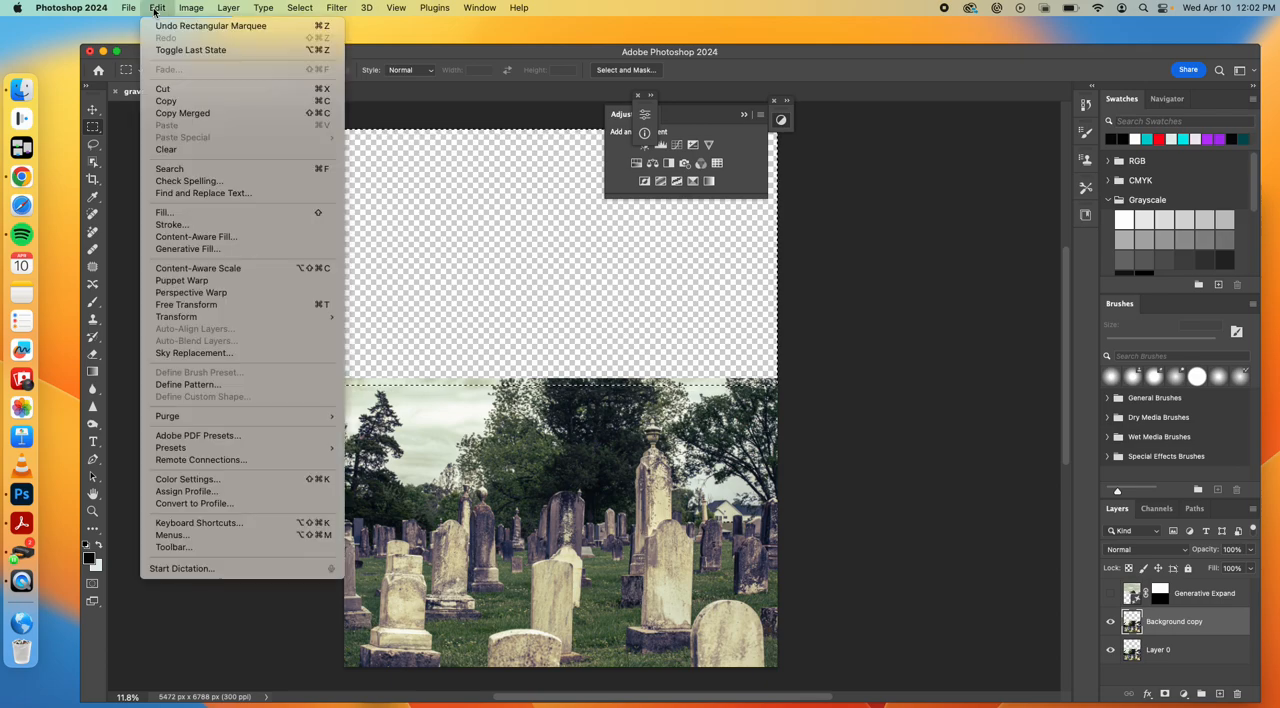
click(180, 214)
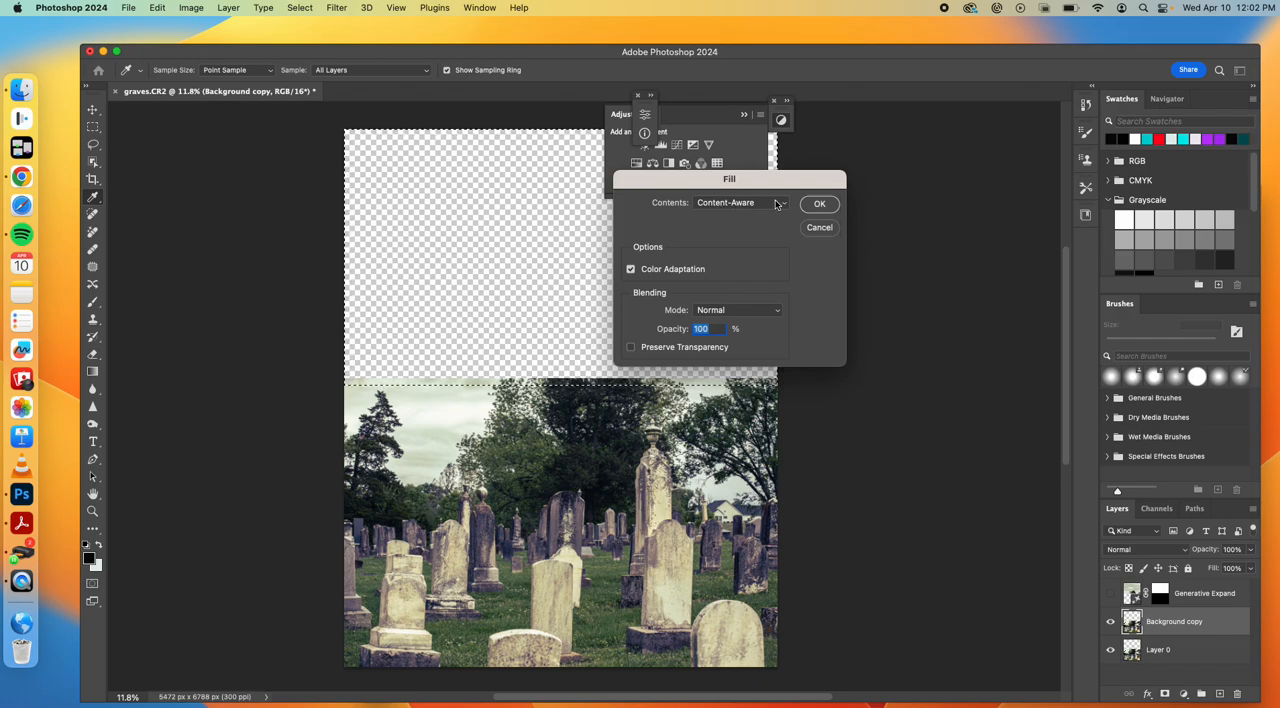
click(810, 204)
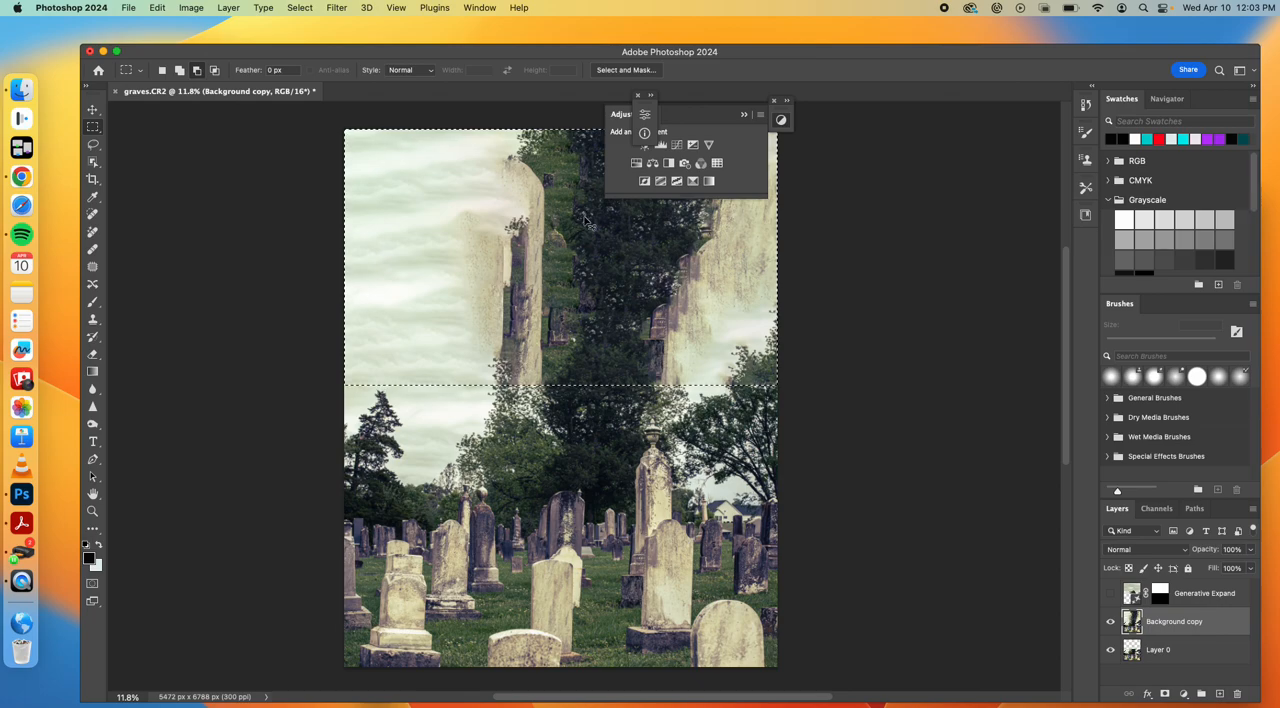
key(super+x)
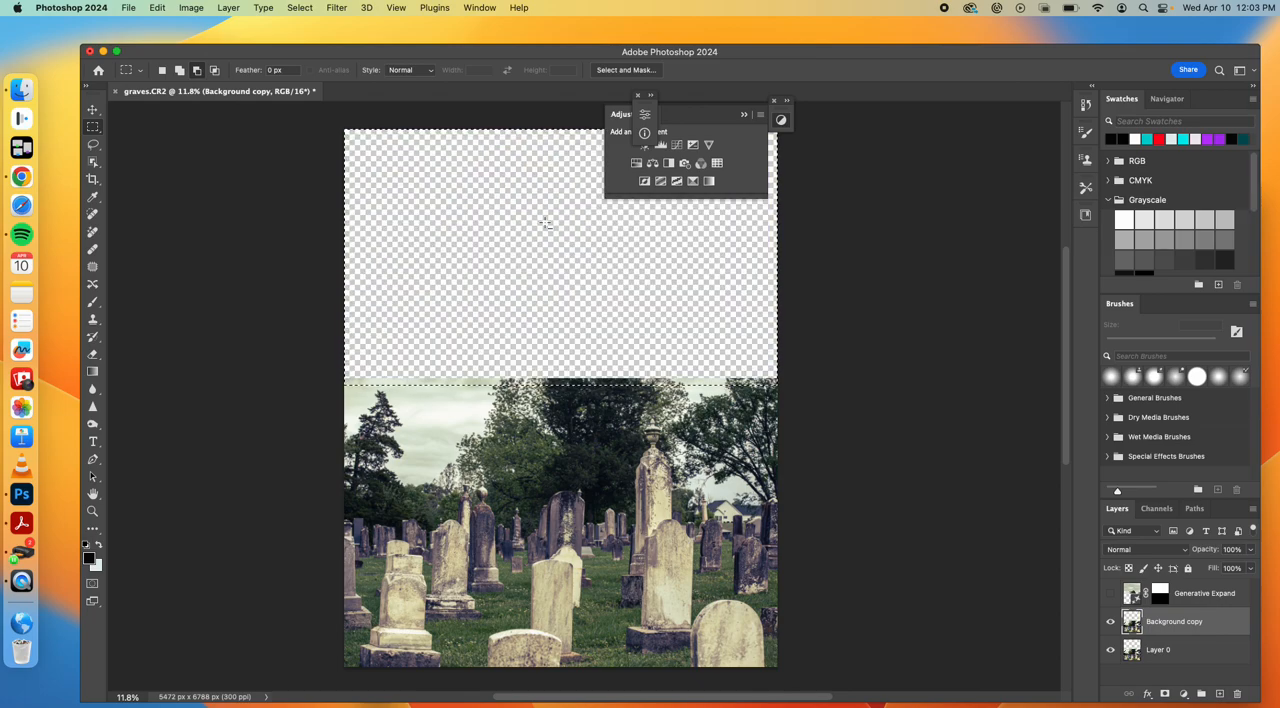
key(super+d)
Place tree1.jpg from the Compositing folder as an embedded layer above Background copy, enlarged to cover the whole canvas
click(156, 8)
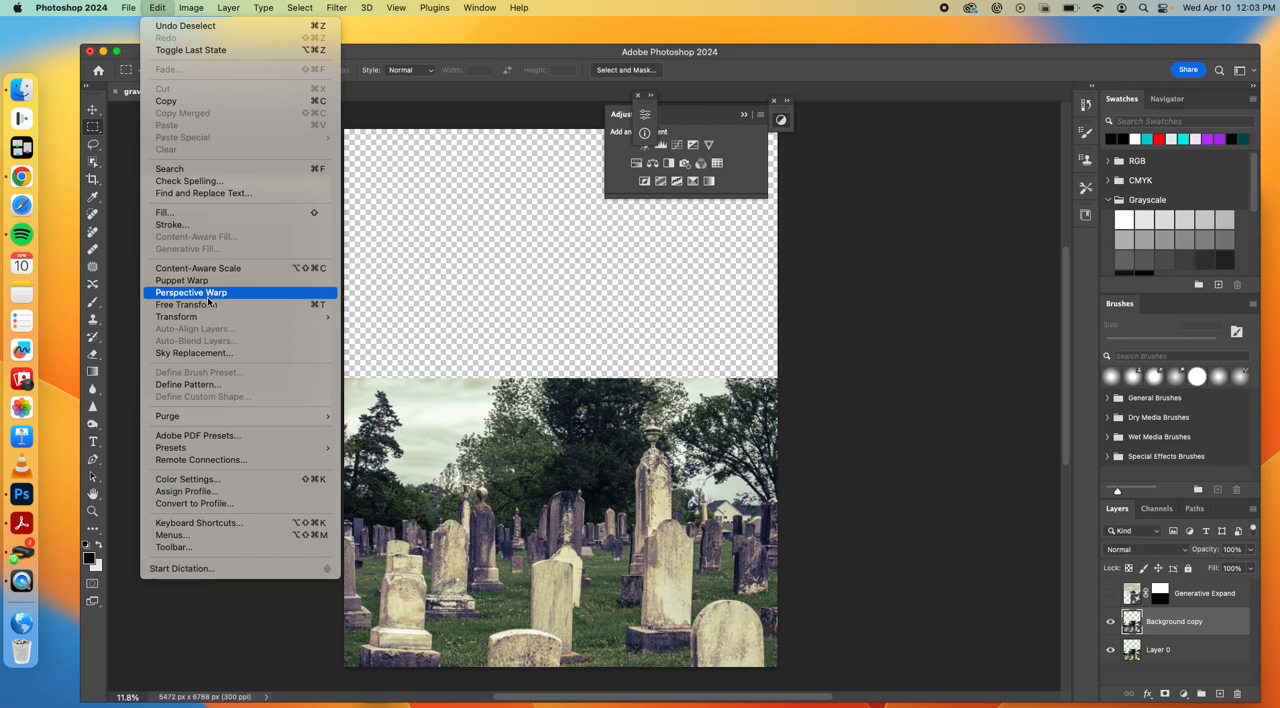
mouse_move(128, 8)
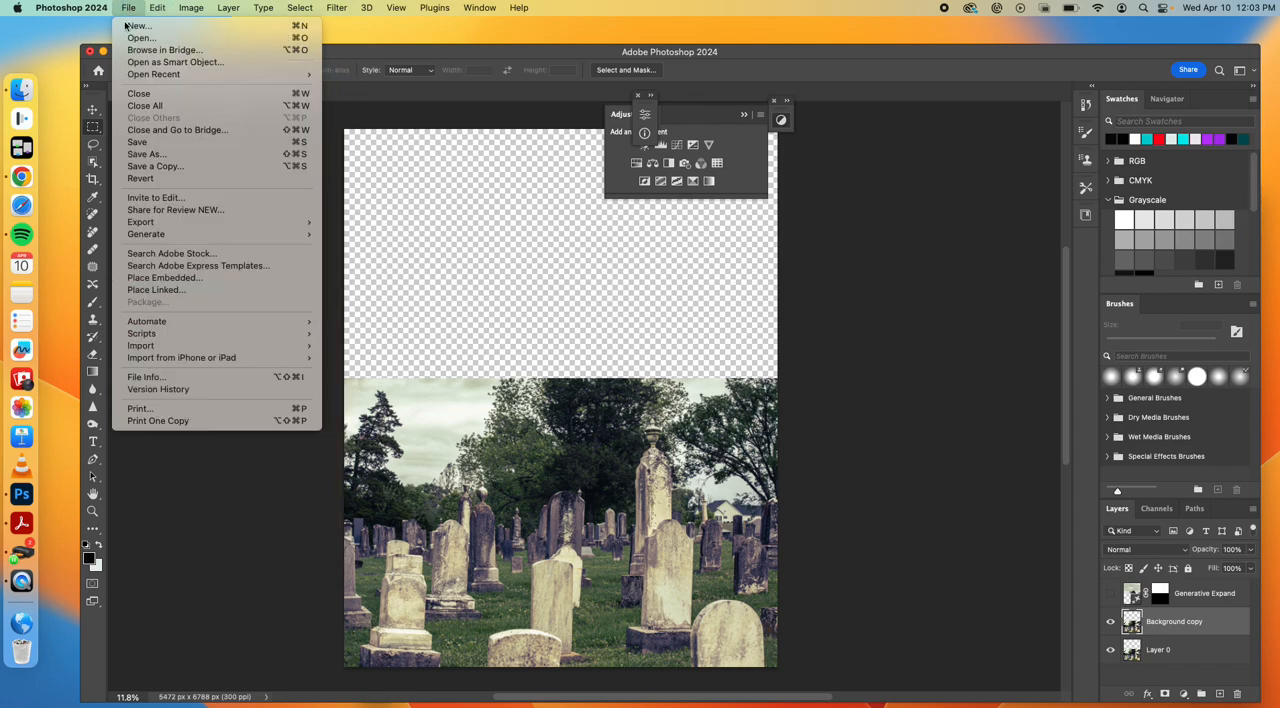
click(167, 279)
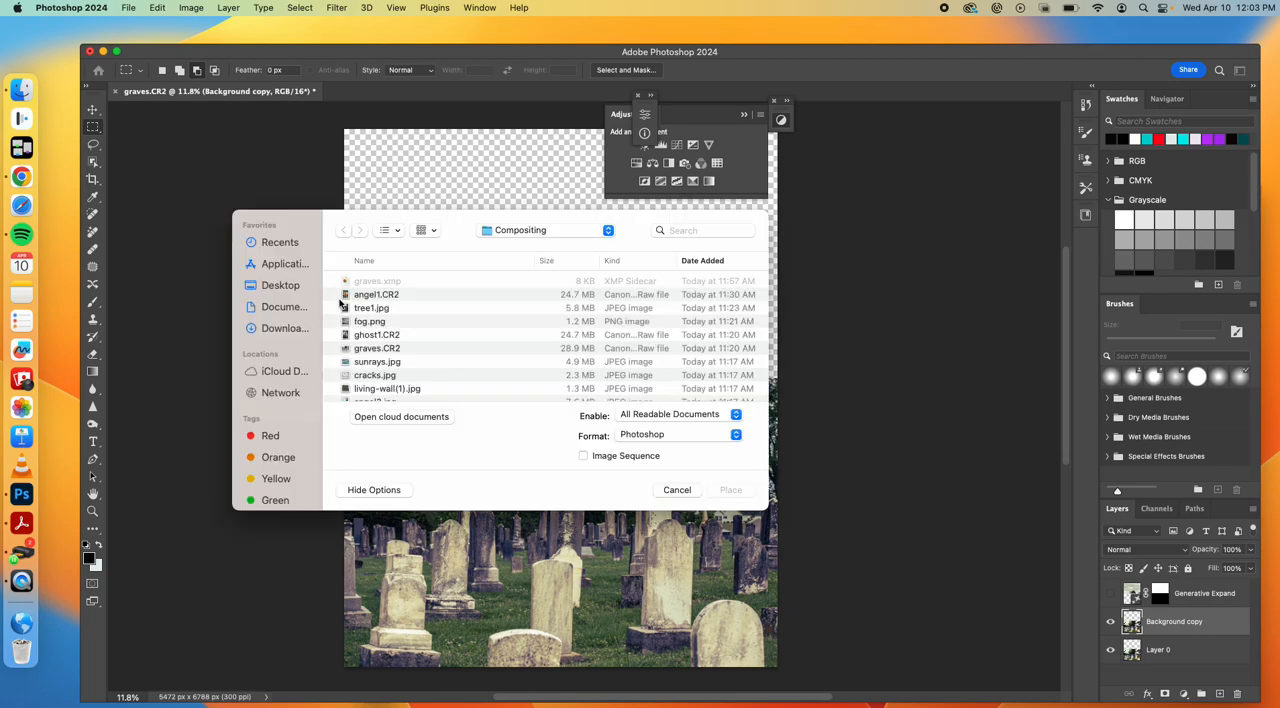
click(364, 307)
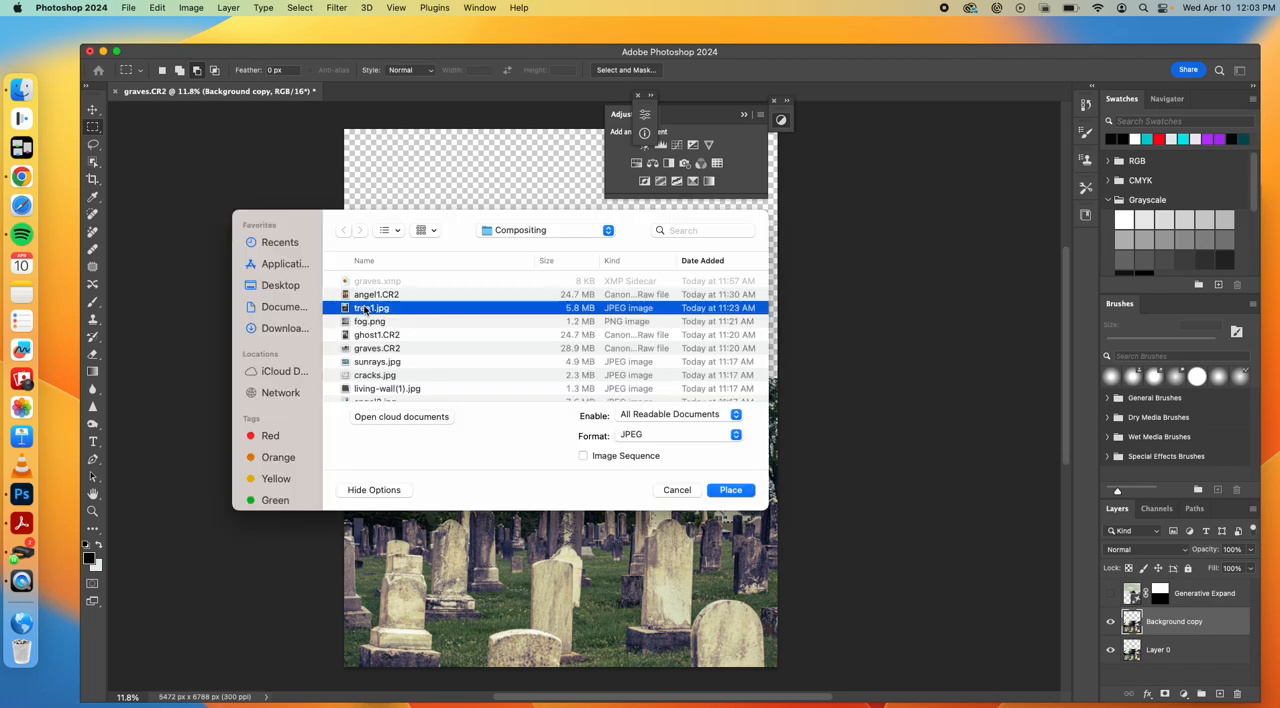
click(735, 490)
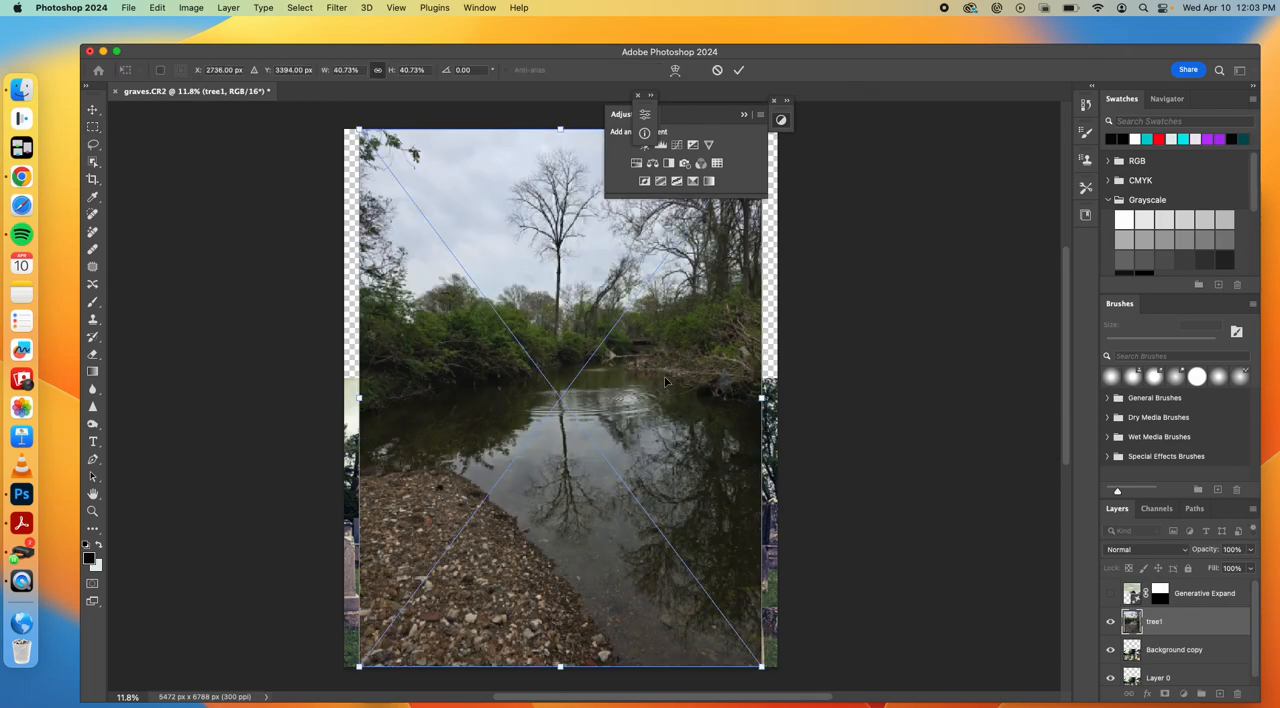
scroll(533, 319, down, 3)
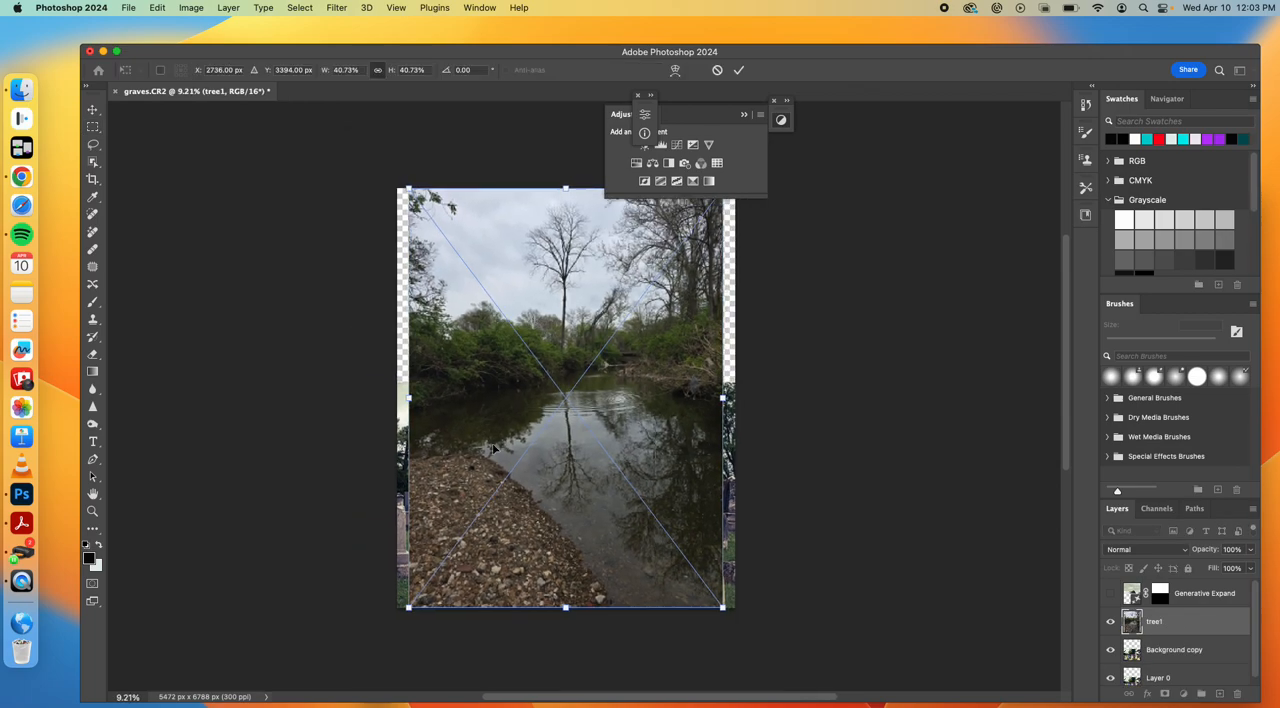
drag(408, 608, 371, 657)
drag(723, 657, 749, 690)
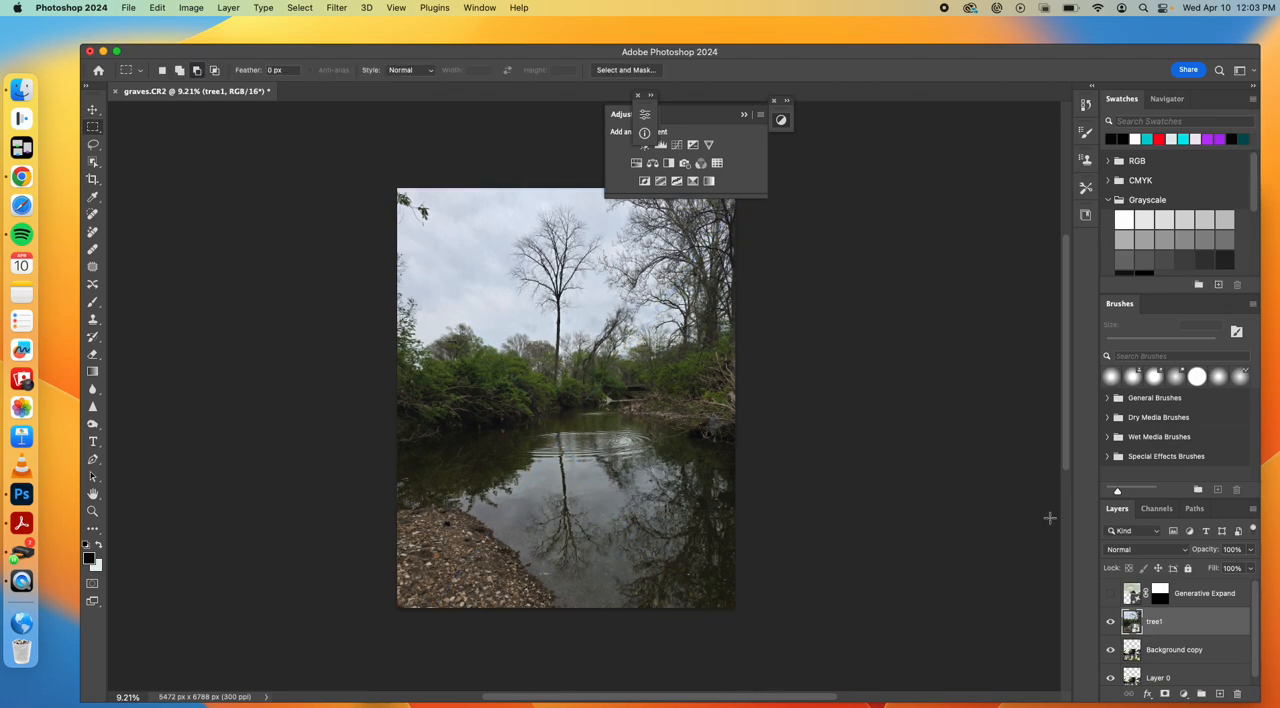
Lower tree1's opacity to 67% to see the graveyard beneath, nudge the layer slightly left, and restore its opacity to 100%
click(1250, 557)
drag(1250, 568, 1215, 570)
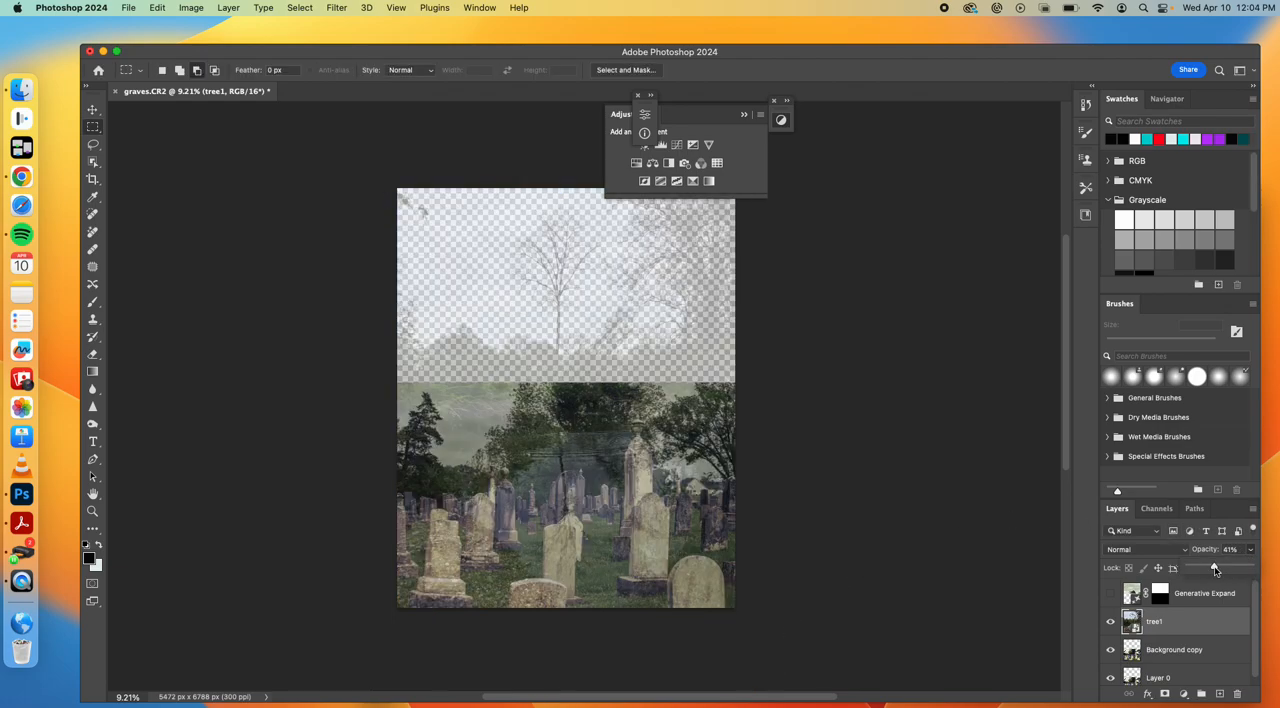
drag(1214, 569, 1230, 568)
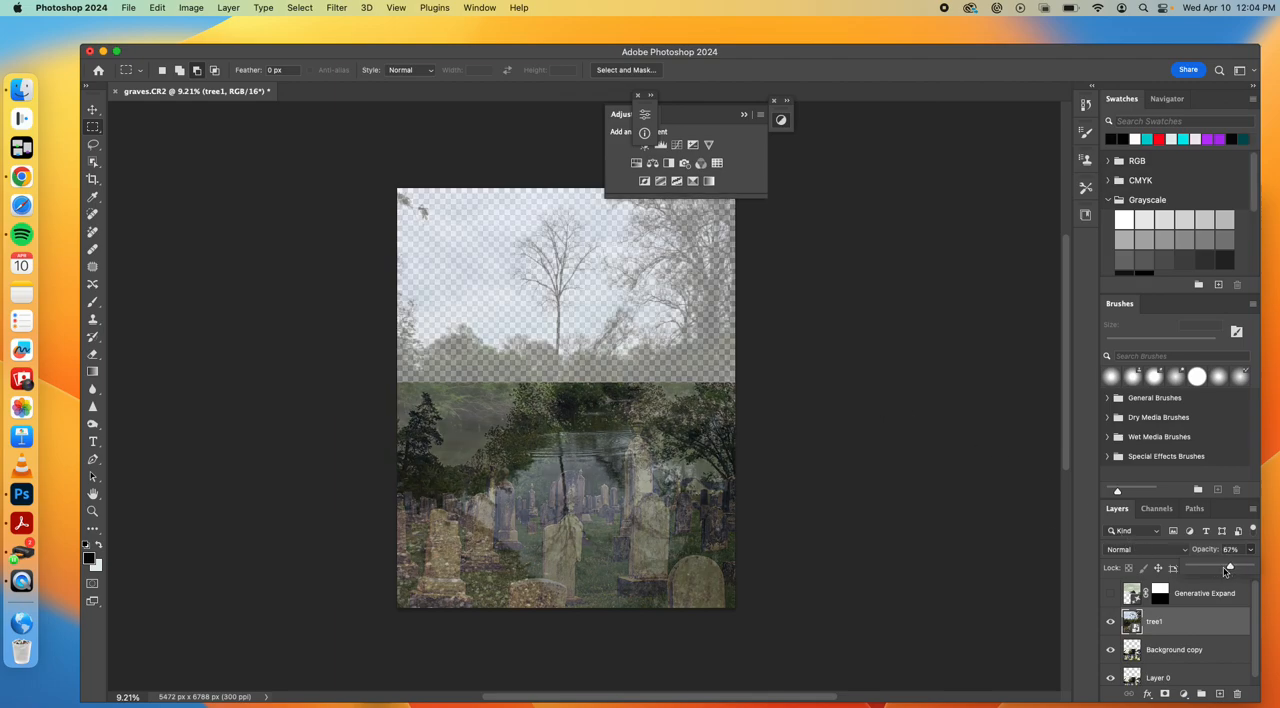
click(92, 109)
mouse_move(565, 368)
mouse_down()
mouse_move(557, 358)
mouse_move(604, 363)
mouse_move(548, 368)
mouse_up()
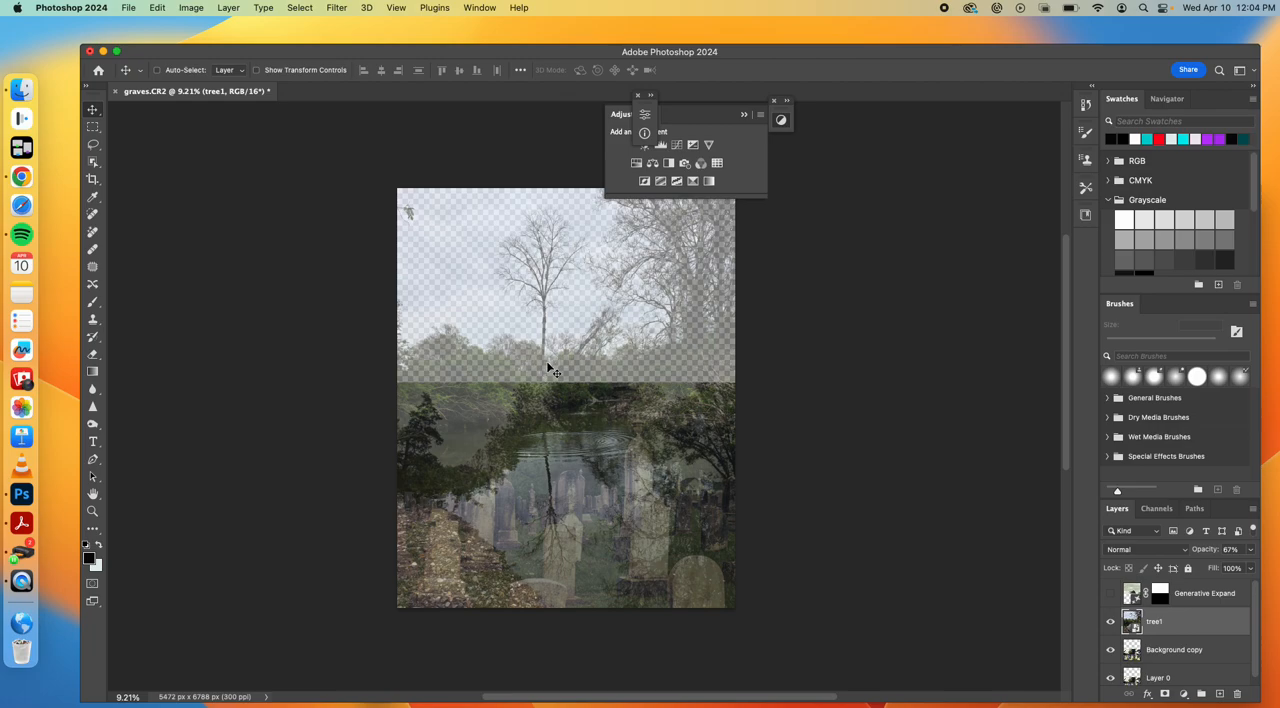
click(1248, 554)
drag(1230, 567, 1270, 571)
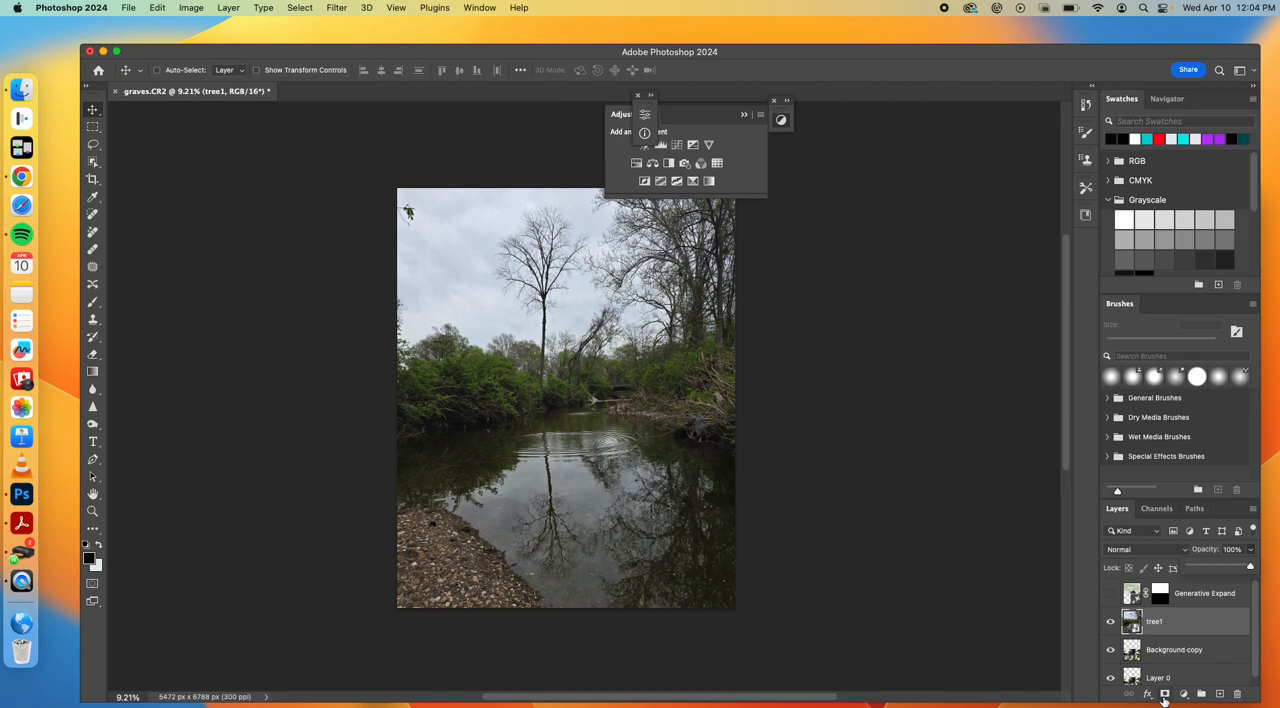
Add a layer mask to tree1 and blend it into the graveyard with a vertical black-to-white linear gradient across the graveyard's treeline
click(1110, 621)
click(1111, 622)
click(1111, 622)
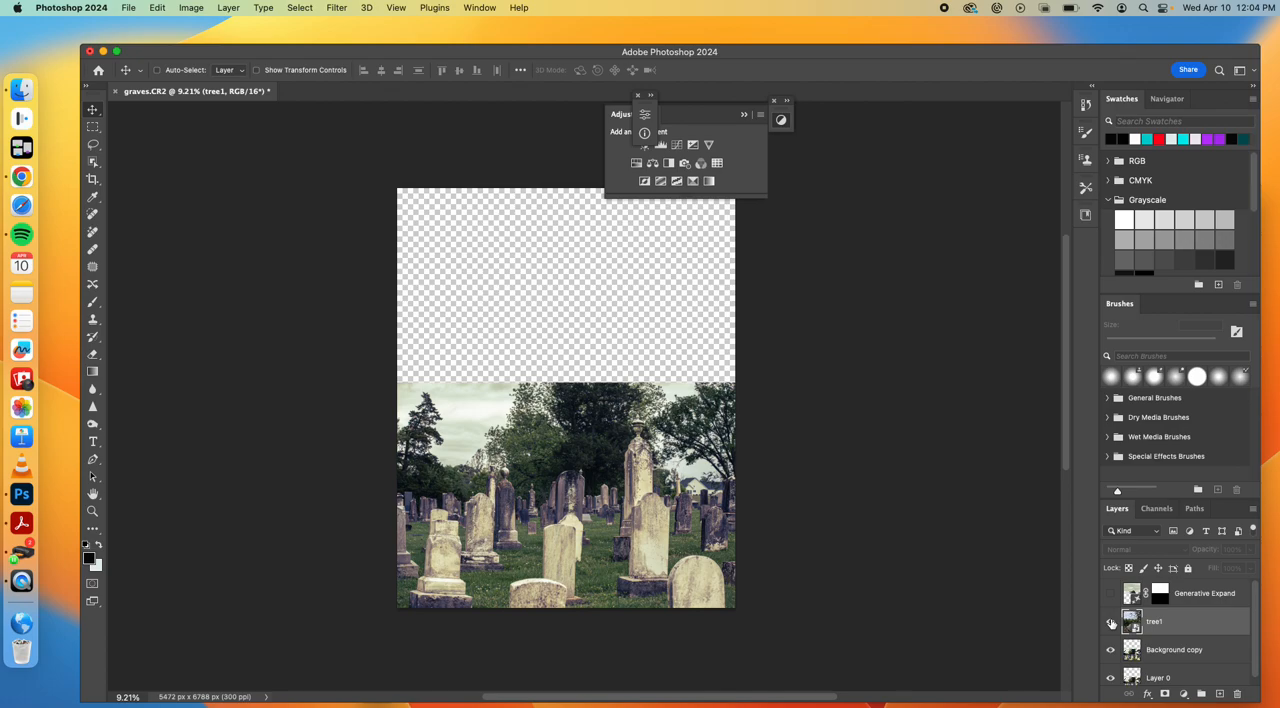
click(1111, 622)
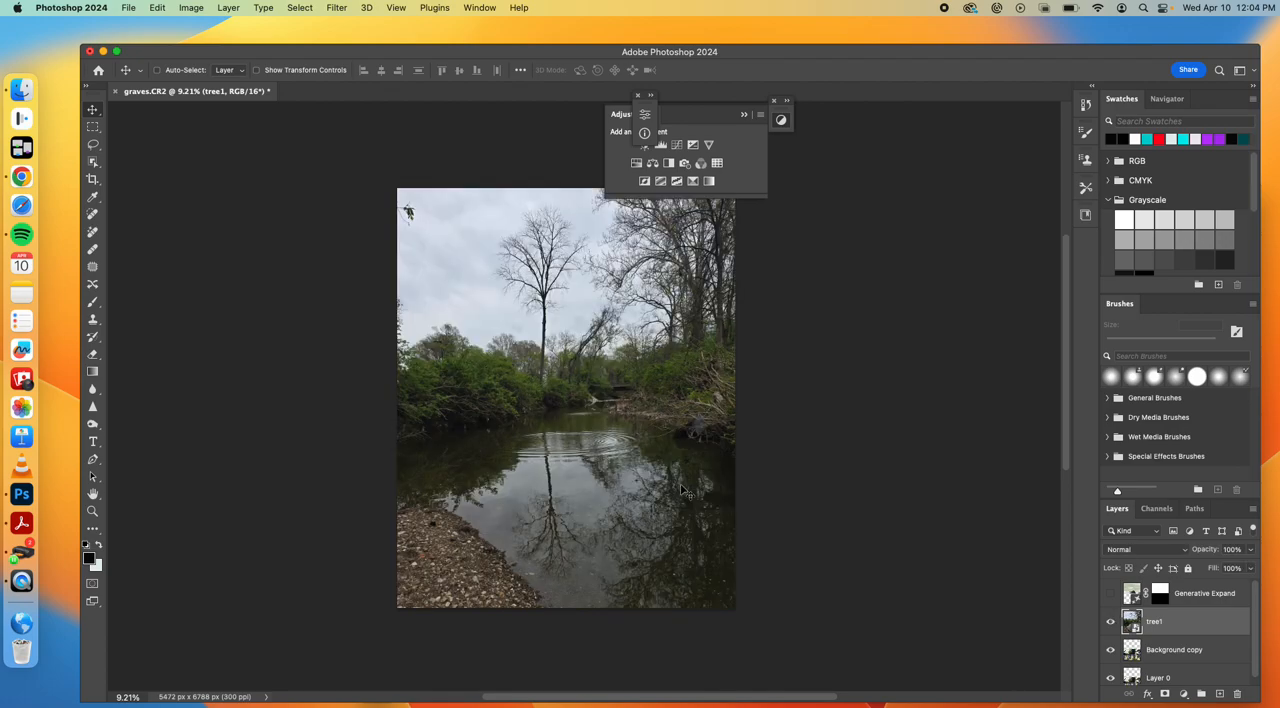
click(1164, 695)
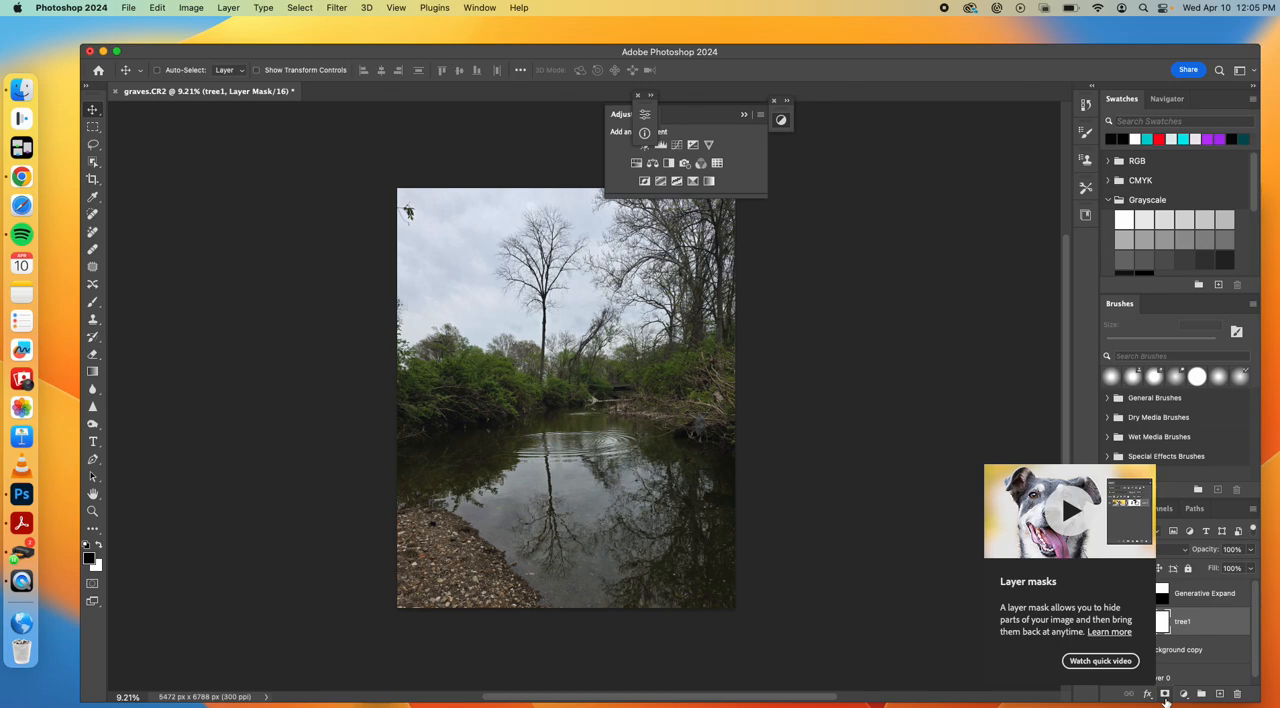
click(95, 374)
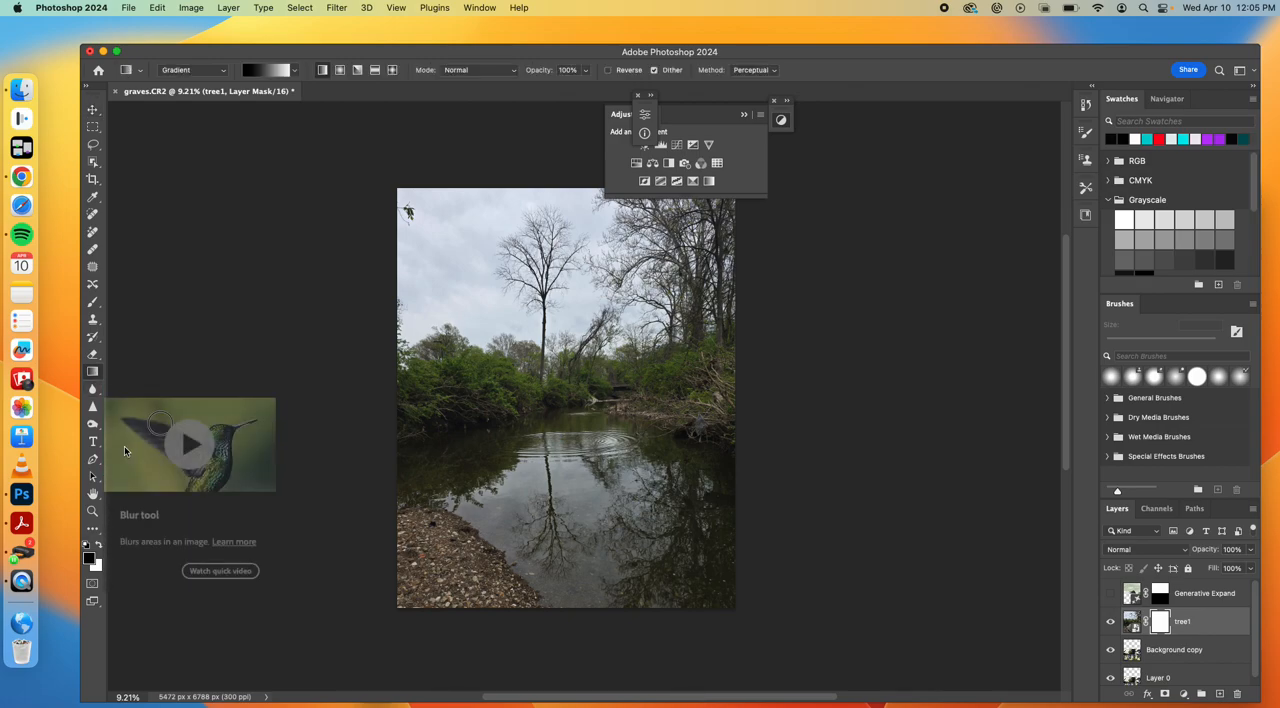
drag(557, 436, 557, 397)
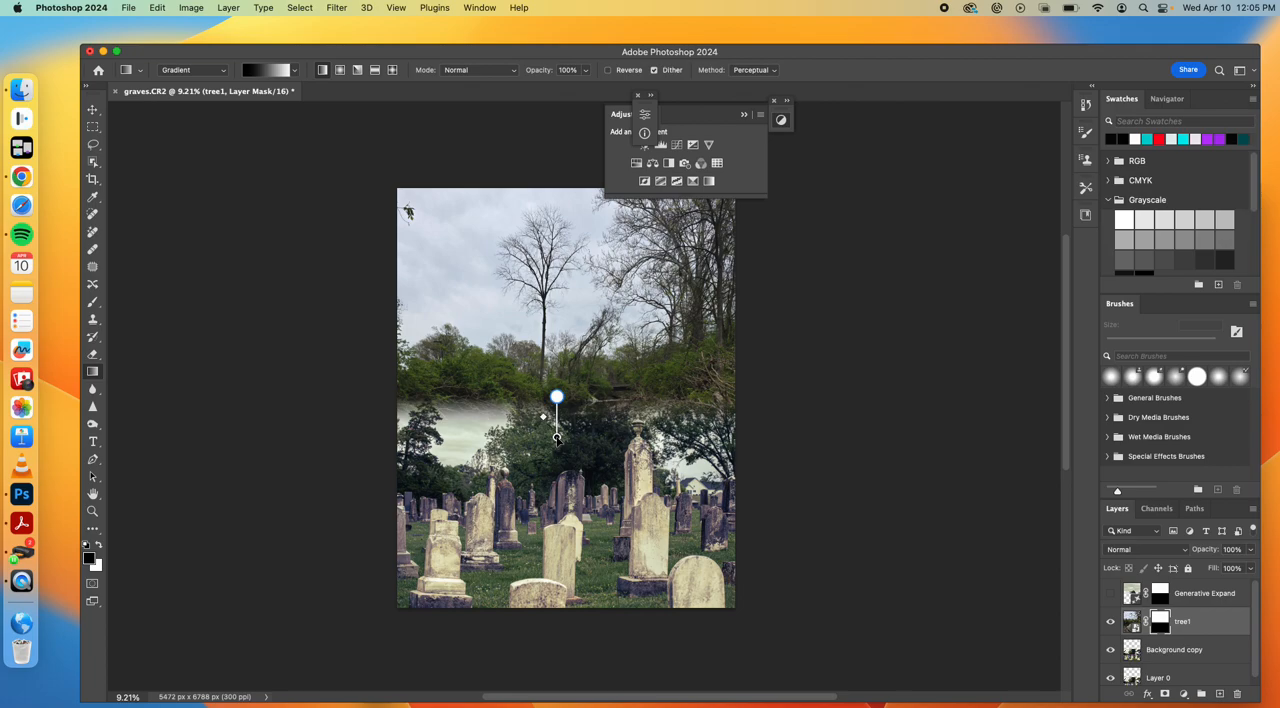
drag(557, 445, 556, 498)
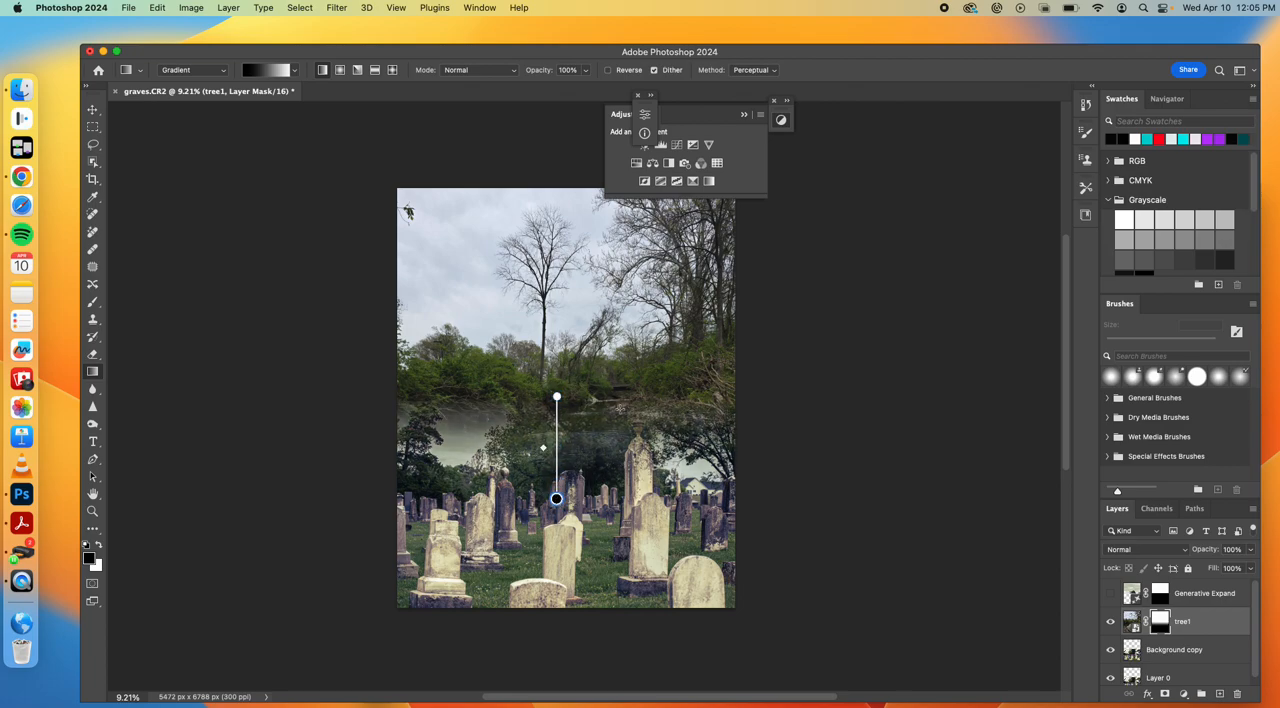
drag(556, 498, 557, 471)
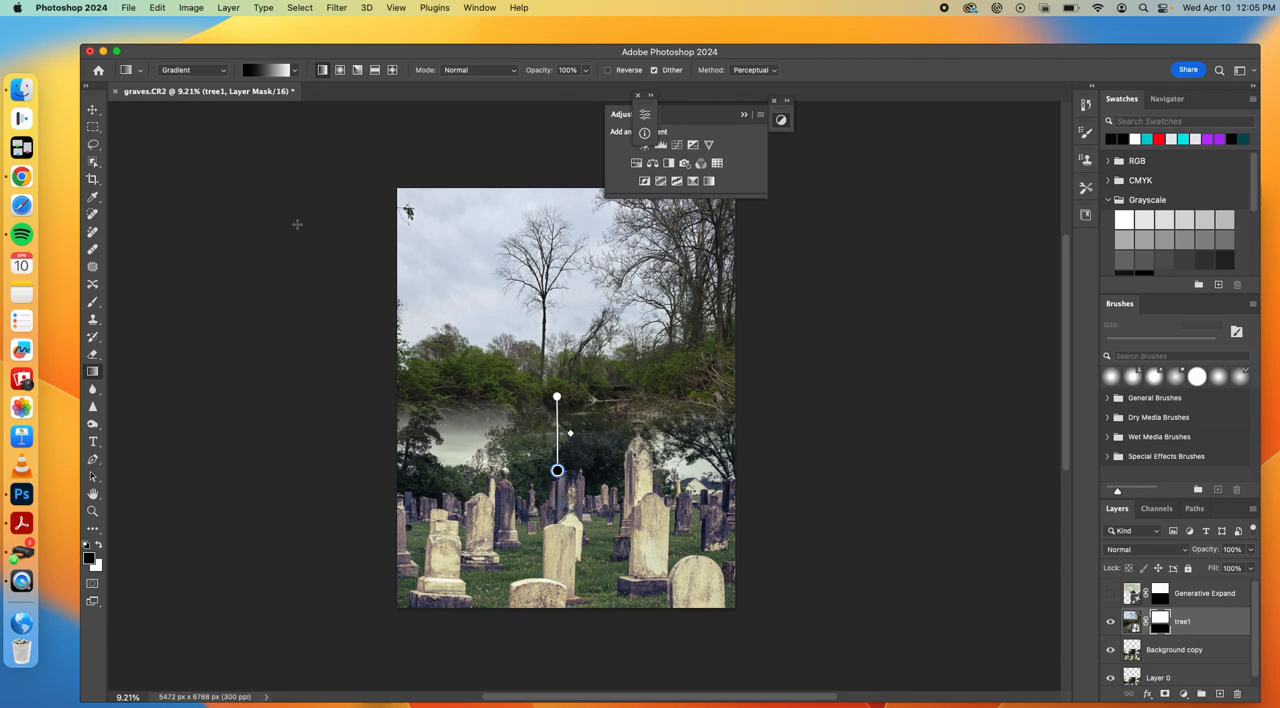
Move tree1 with its mask down until its bushes meet the headstones, and target the layer's image instead of the mask
click(93, 110)
drag(509, 300, 507, 362)
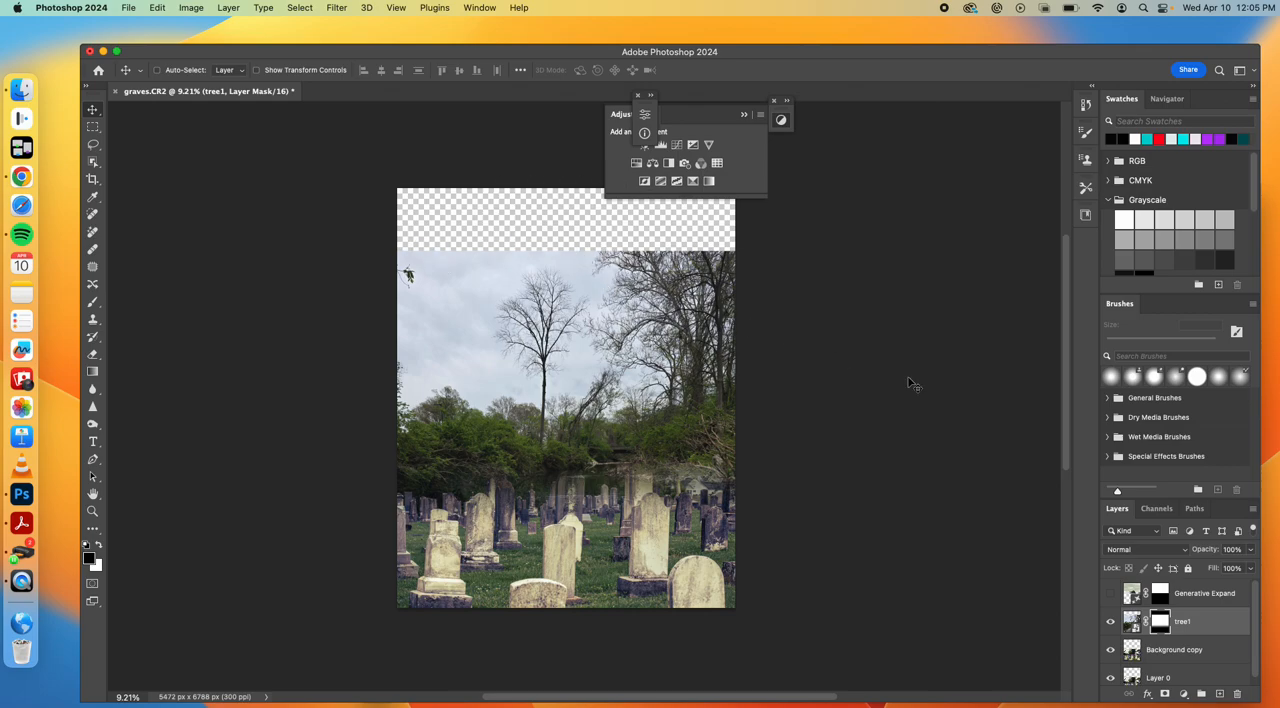
click(1131, 622)
Select the empty strip above tree1 together with a thin band of its sky, and rasterize the tree1 layer
click(95, 128)
drag(386, 164, 757, 264)
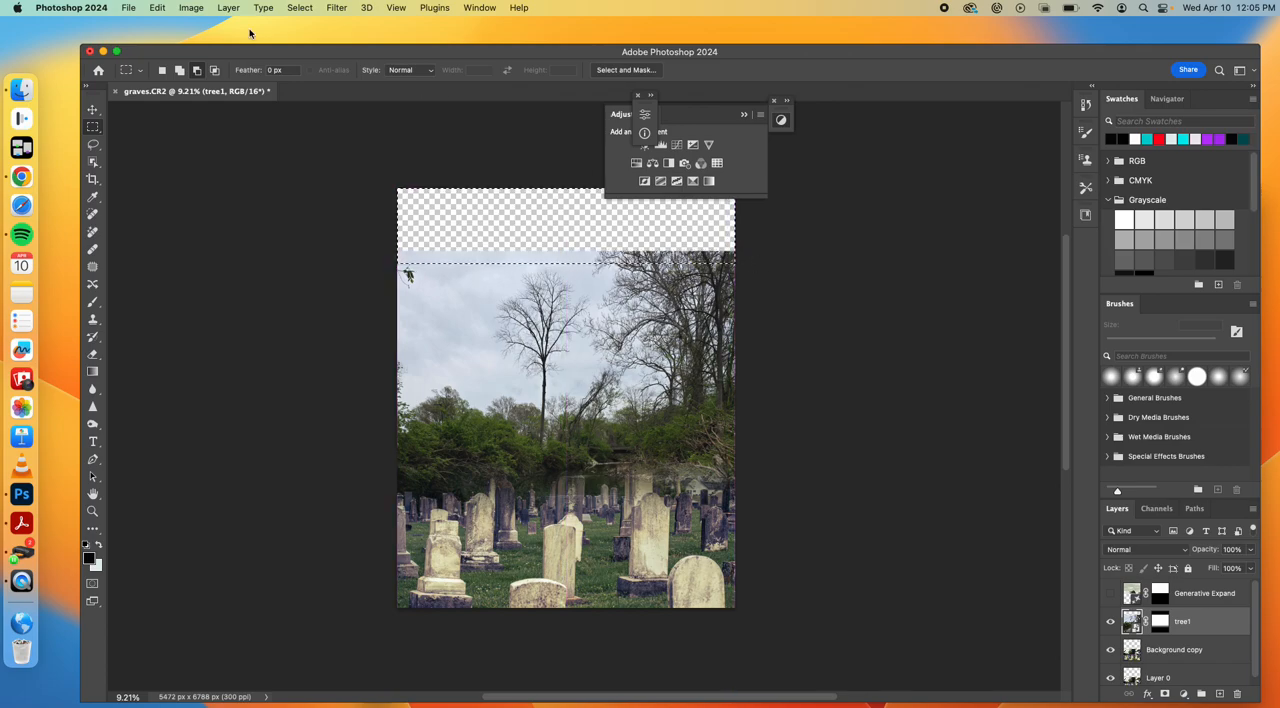
click(157, 8)
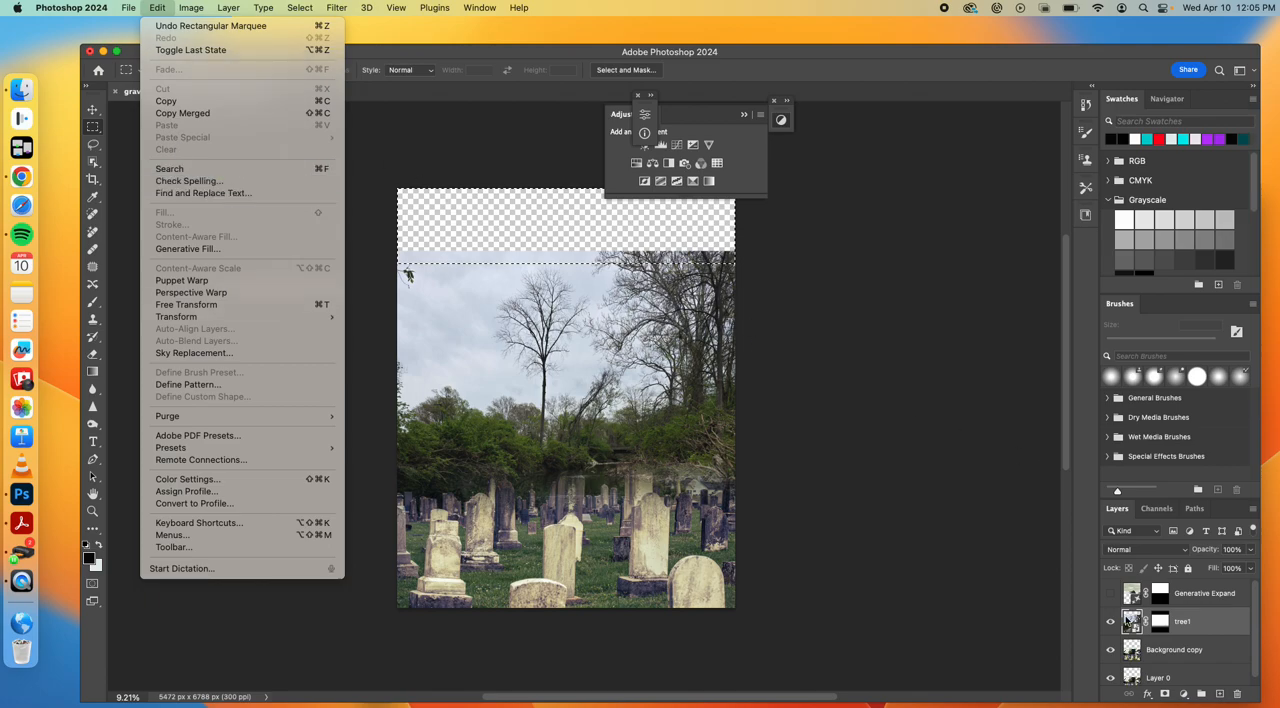
click(1128, 622)
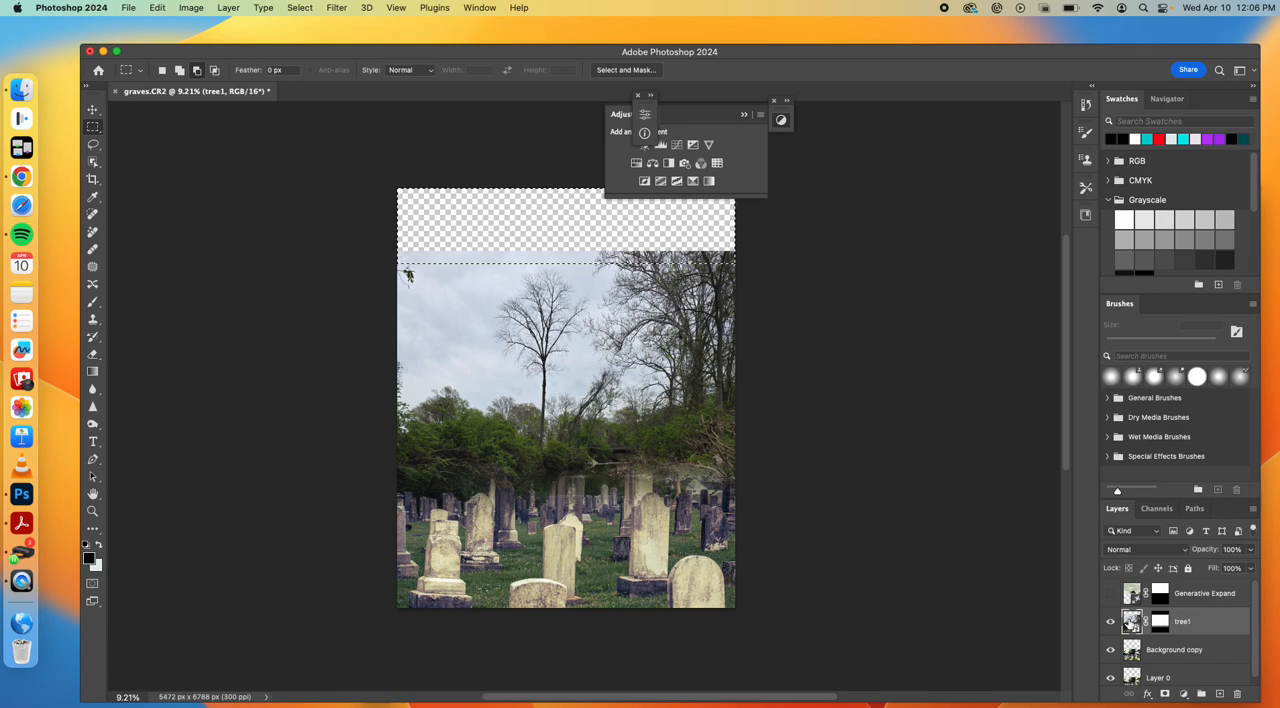
right_click(1131, 621)
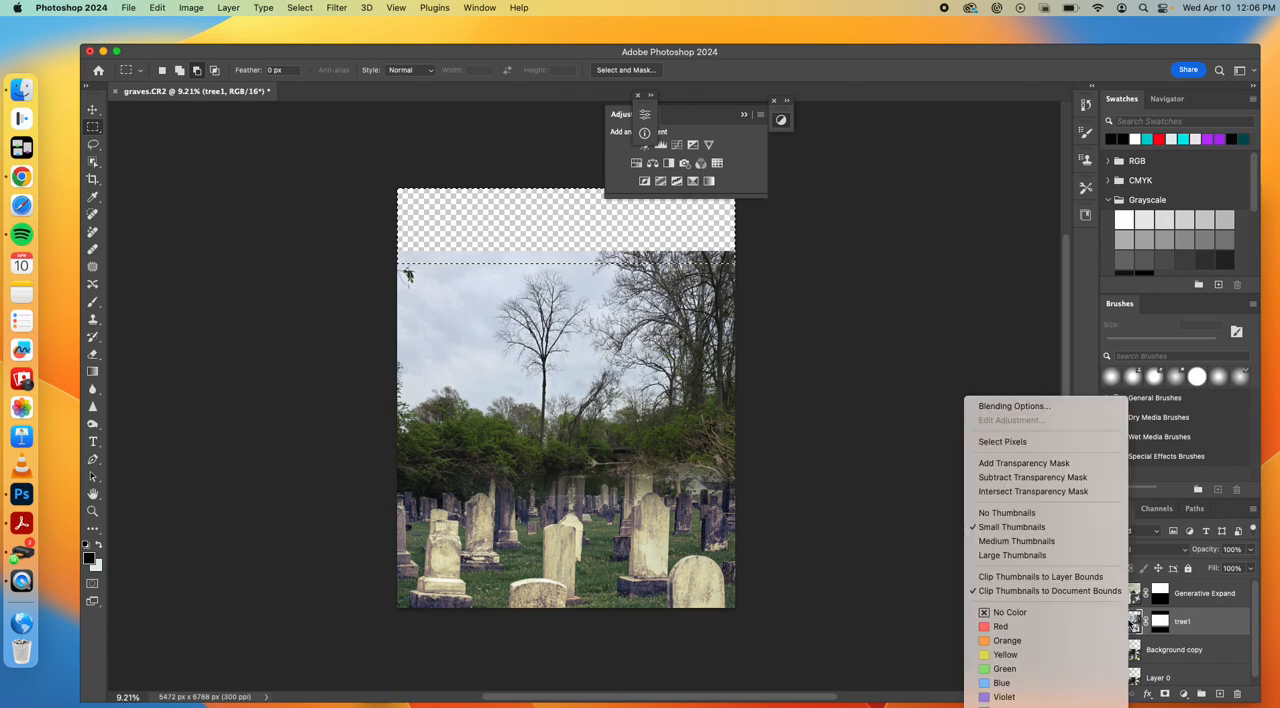
right_click(1207, 621)
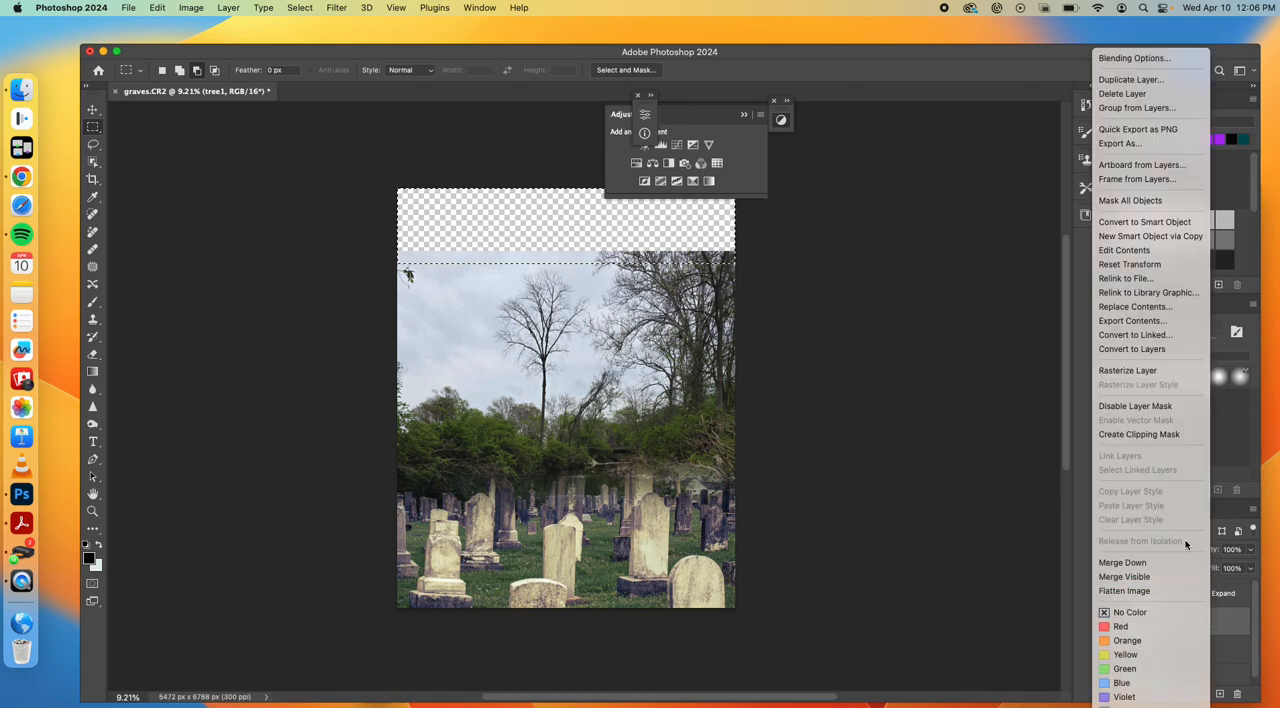
click(1147, 371)
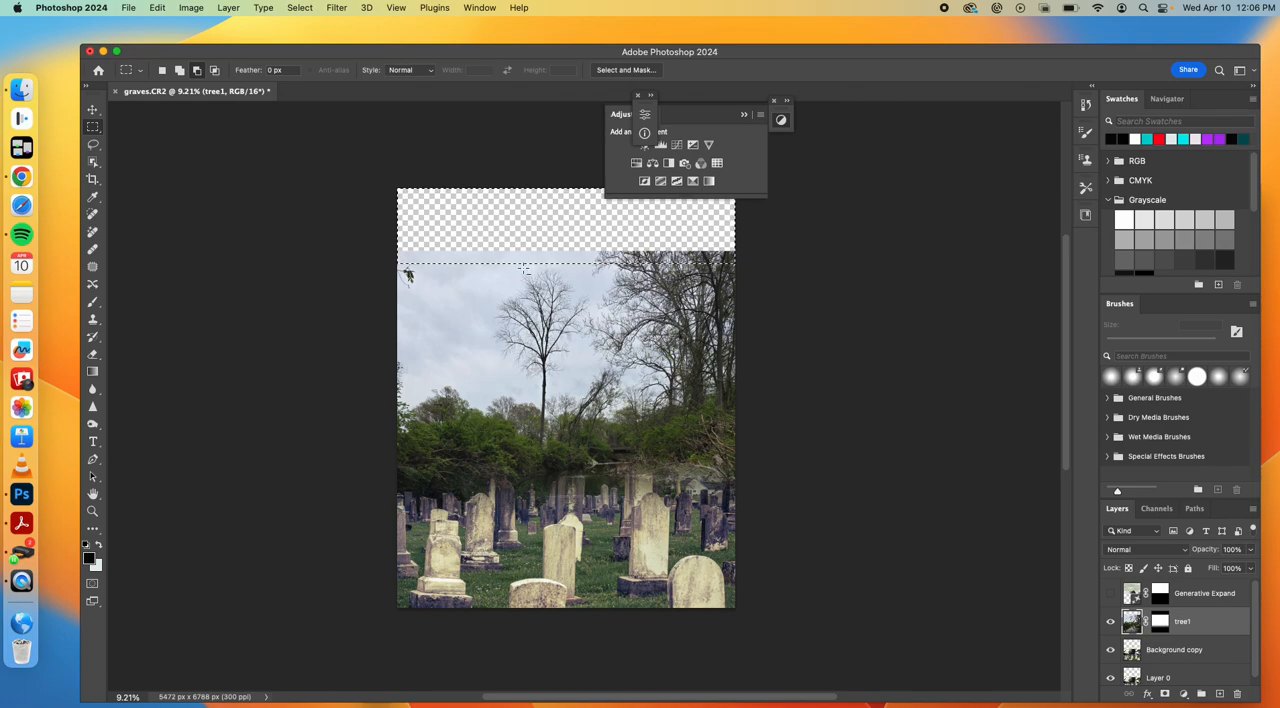
Content-Aware fill the selected strip on tree1's image, fill the same area of its layer mask with white, and deselect
click(158, 8)
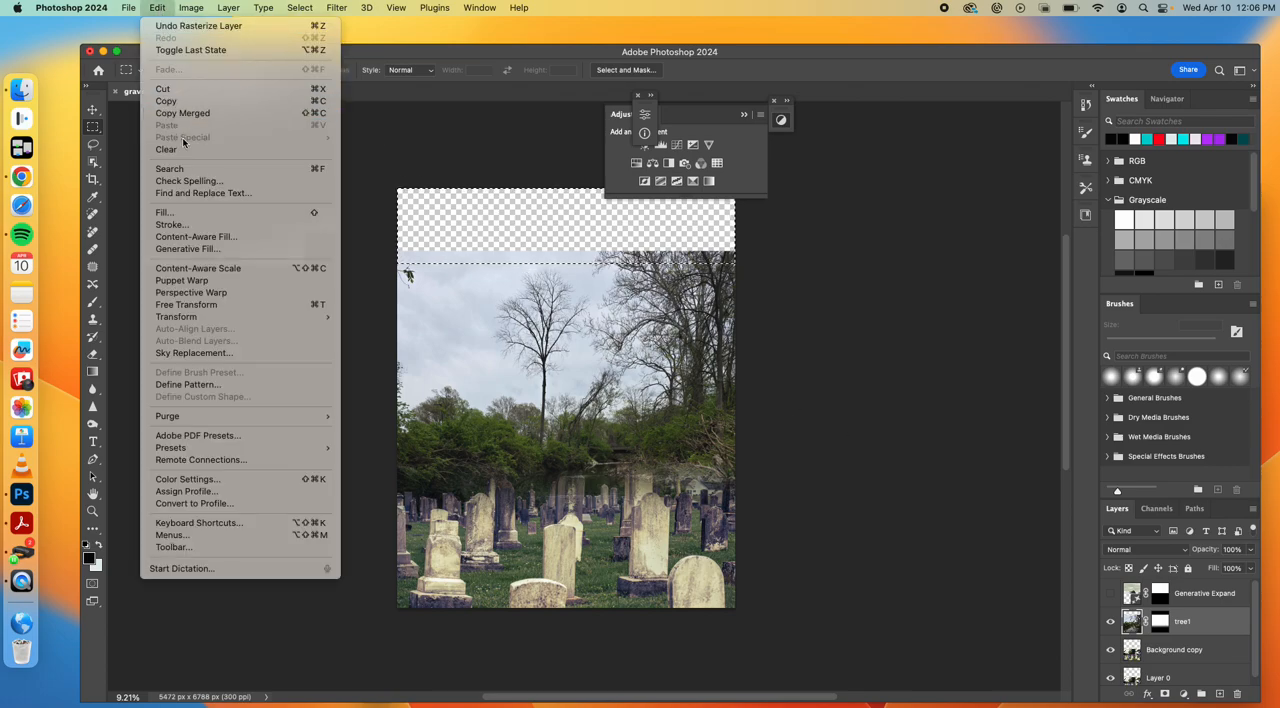
click(185, 213)
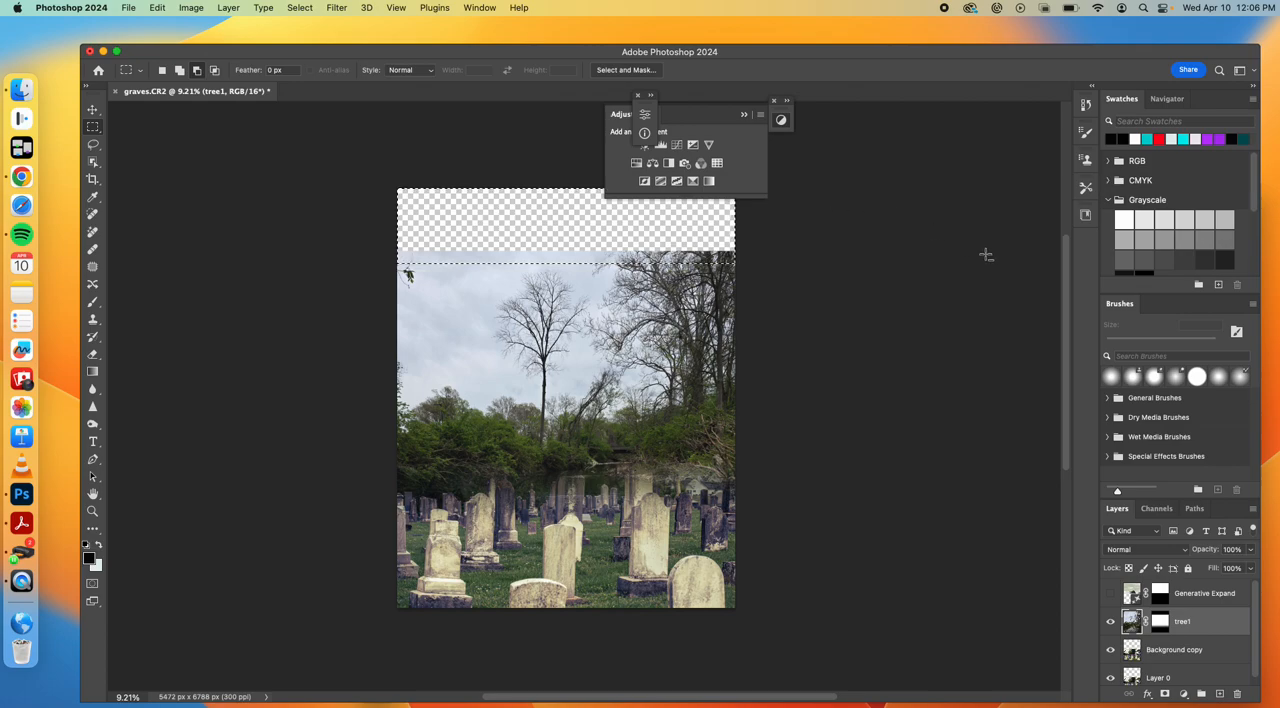
click(1159, 621)
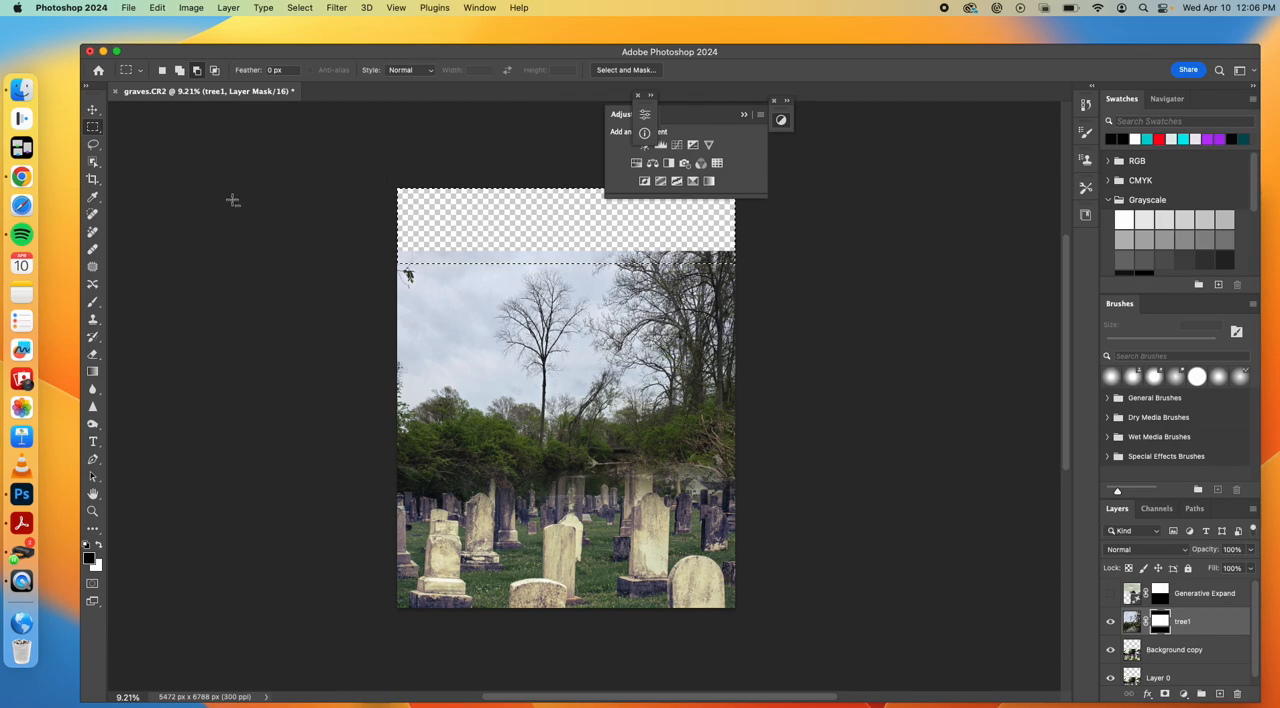
click(99, 546)
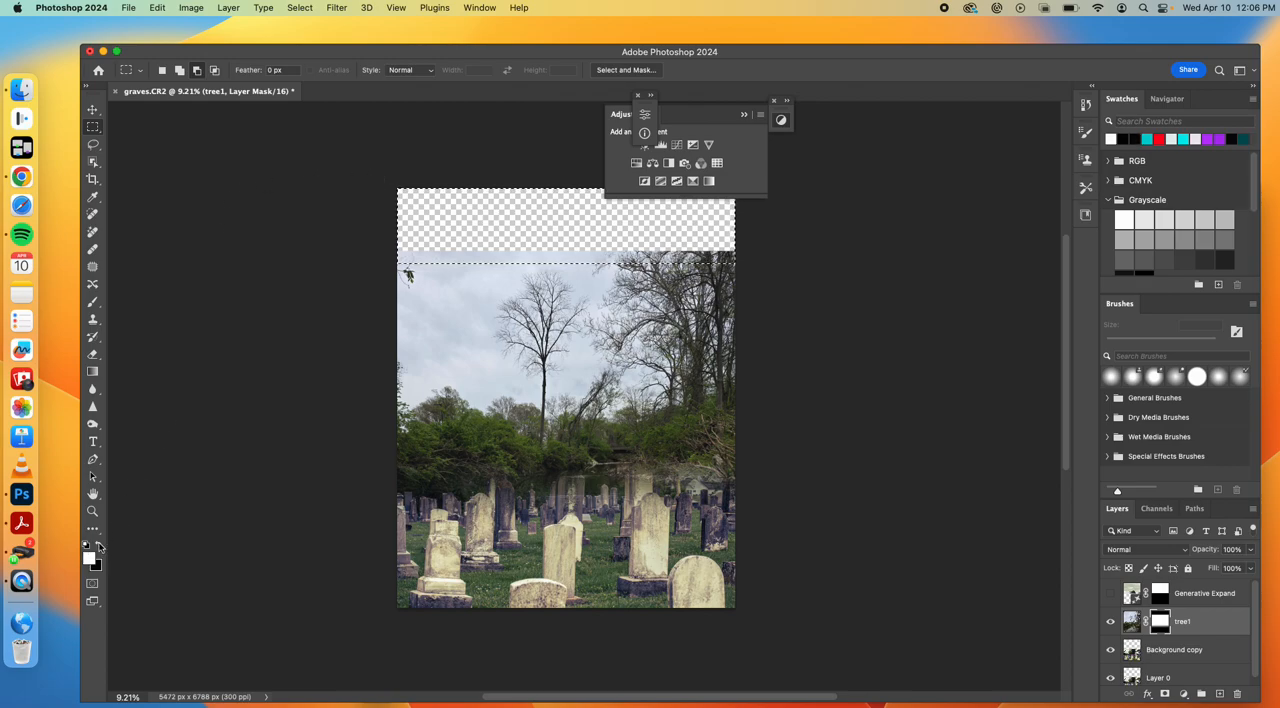
key(alt+Delete)
key(super+d)
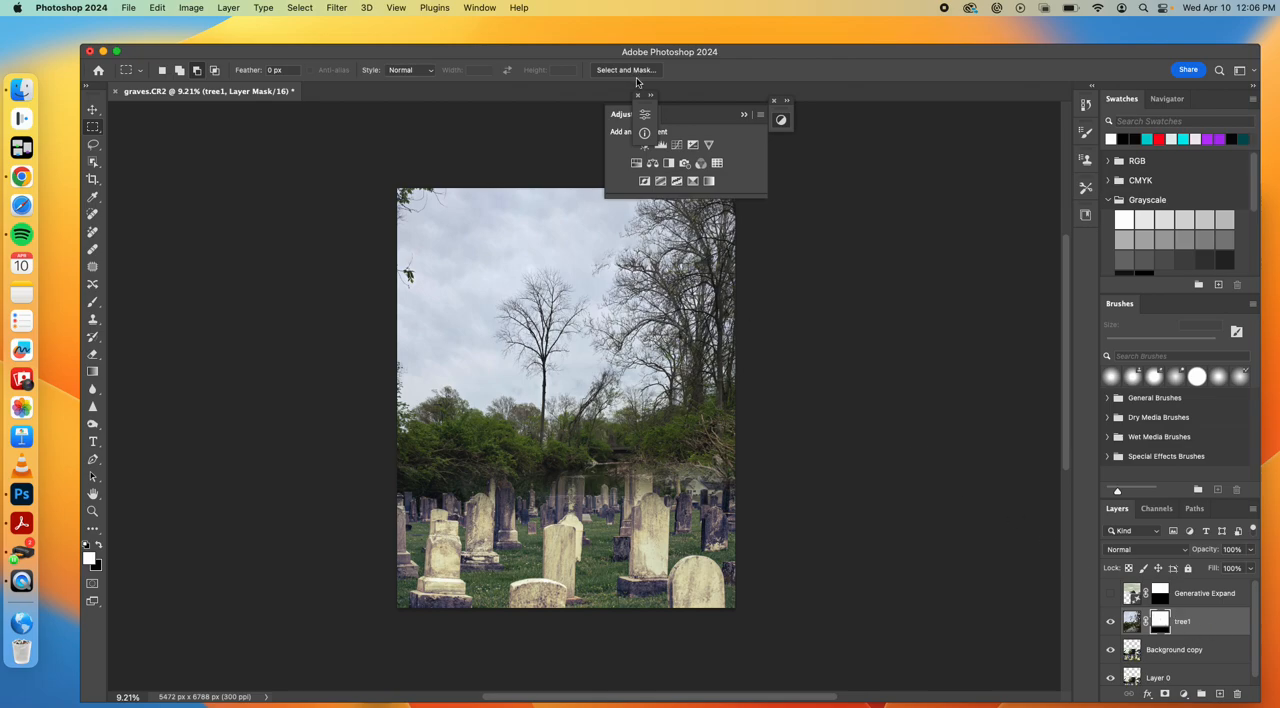
click(743, 114)
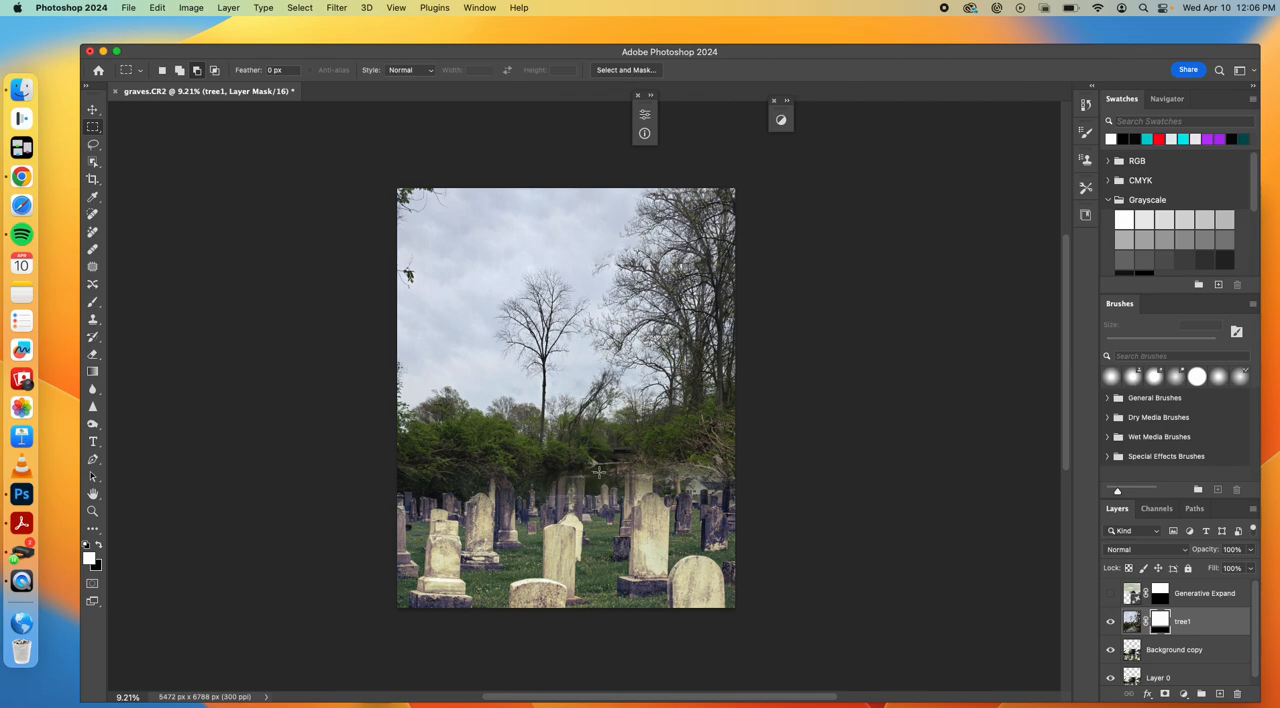
Paint black on tree1's layer mask with a 500 px brush to reveal the statue and headstones, undoing the strokes over the house
click(1111, 622)
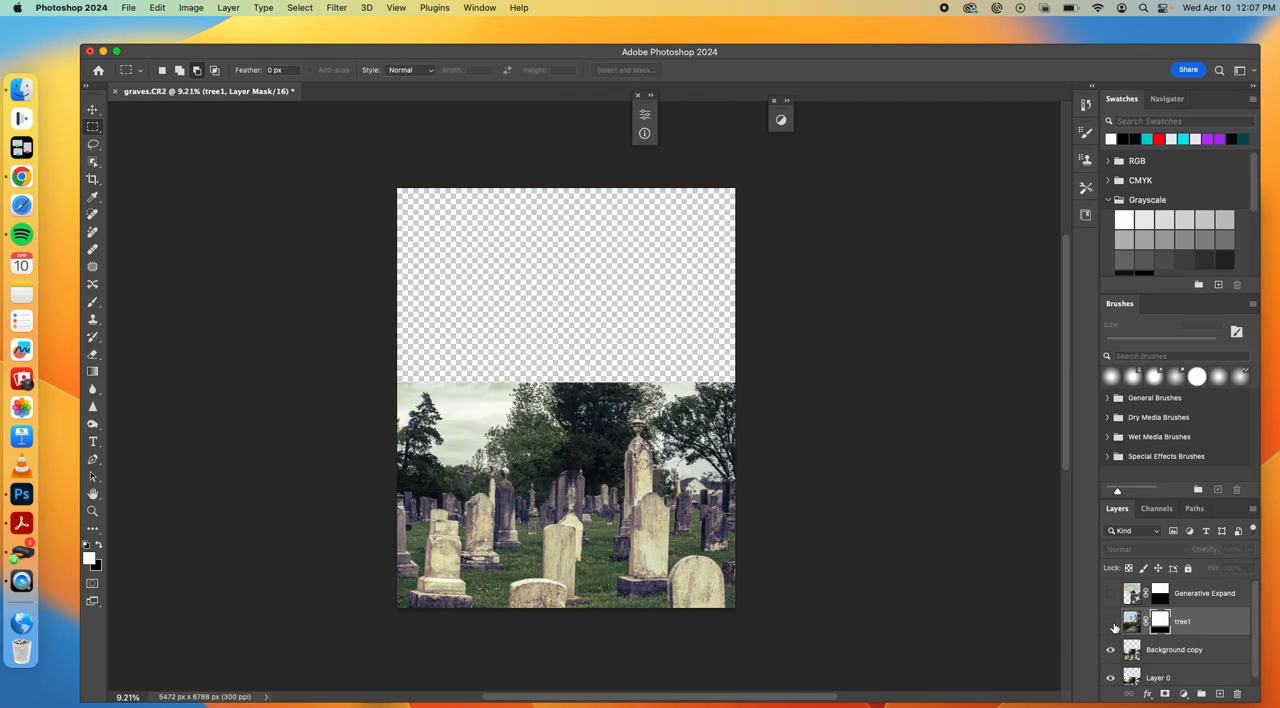
click(1131, 651)
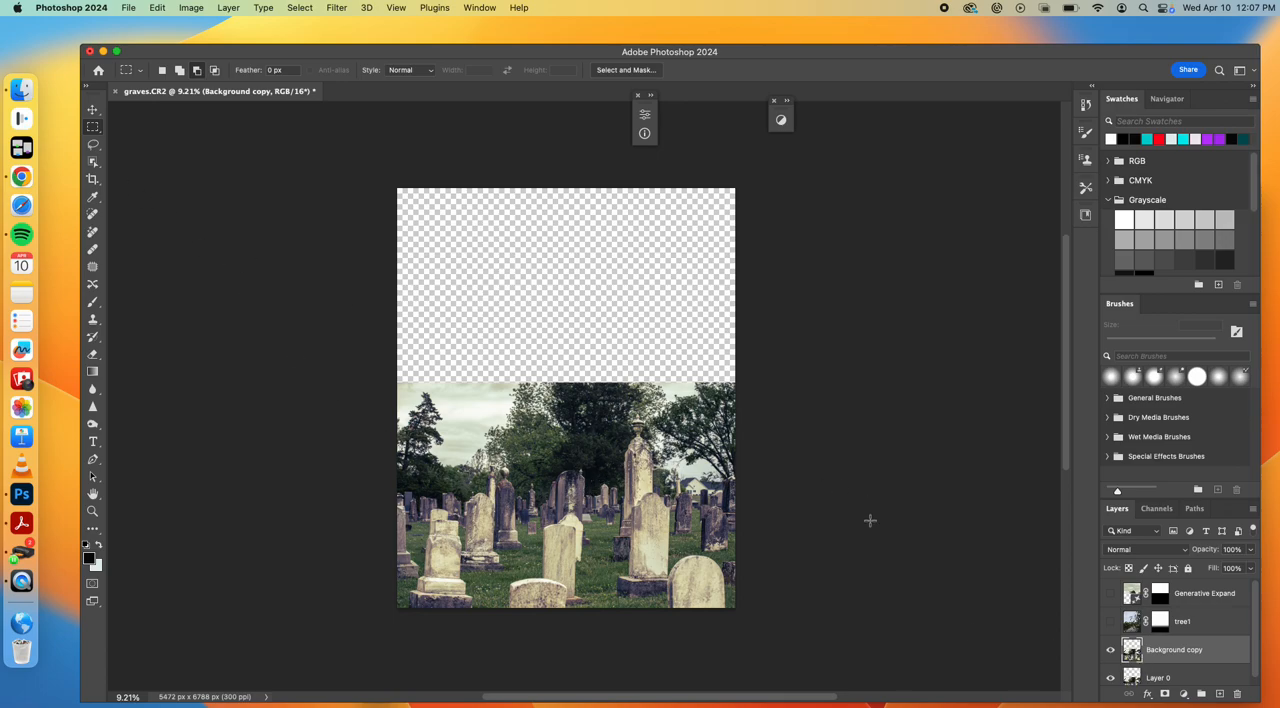
click(1110, 622)
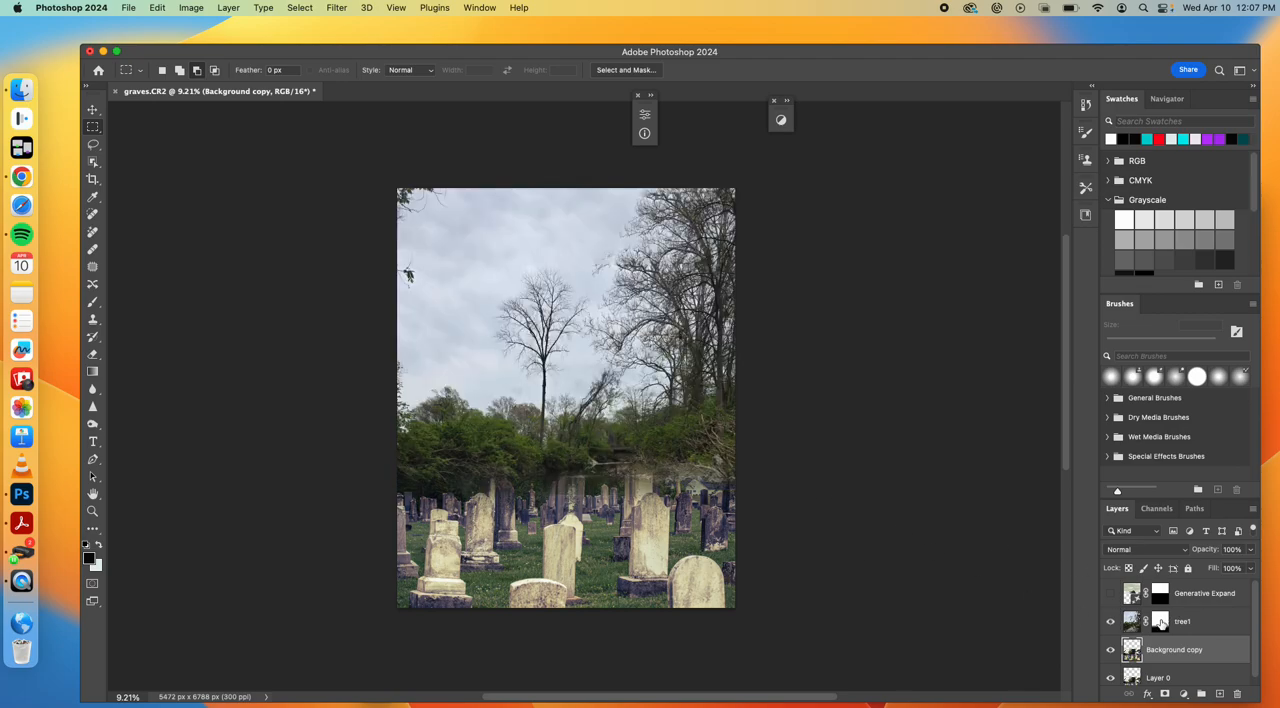
click(1160, 621)
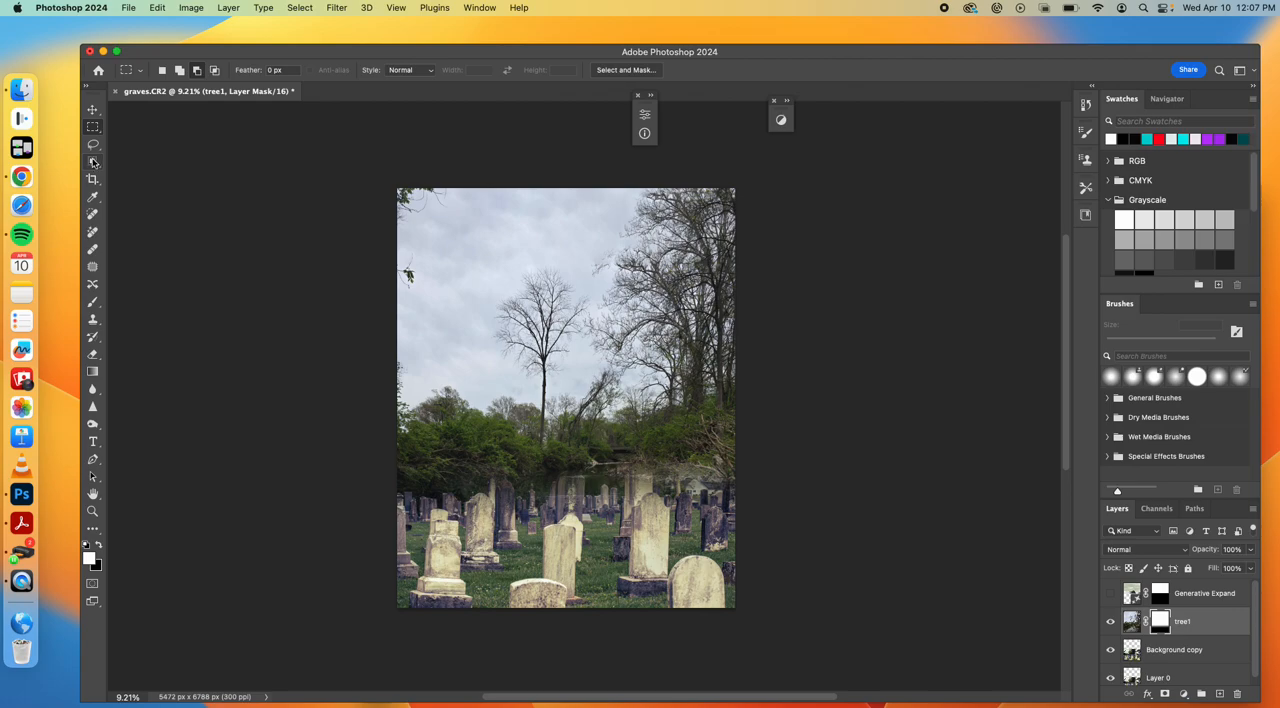
click(93, 301)
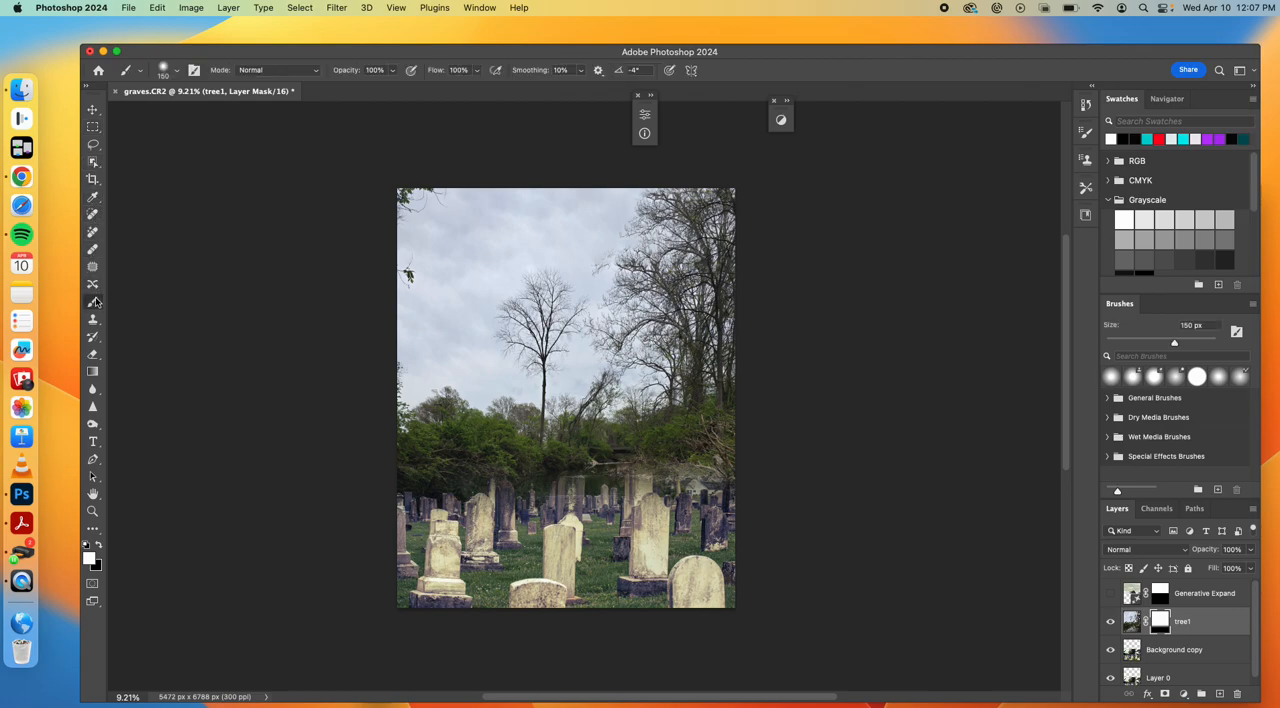
click(100, 551)
key(bracketright)
key(bracketright)
key(bracketright)
key(bracketright)
key(bracketright)
key(bracketright)
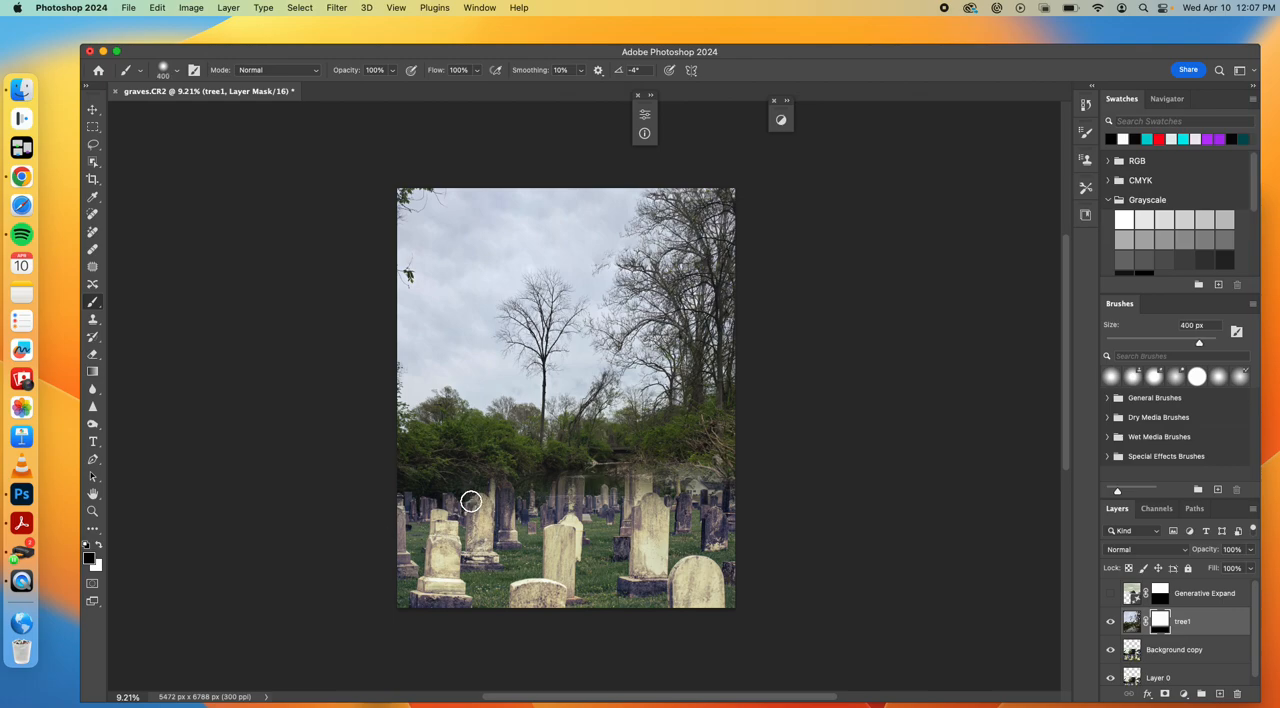
mouse_move(506, 504)
mouse_down()
mouse_move(497, 495)
mouse_move(508, 525)
mouse_move(509, 485)
mouse_up()
mouse_move(581, 511)
mouse_down()
mouse_move(566, 488)
mouse_move(557, 510)
mouse_move(642, 495)
mouse_move(641, 414)
mouse_move(642, 462)
mouse_move(702, 489)
mouse_up()
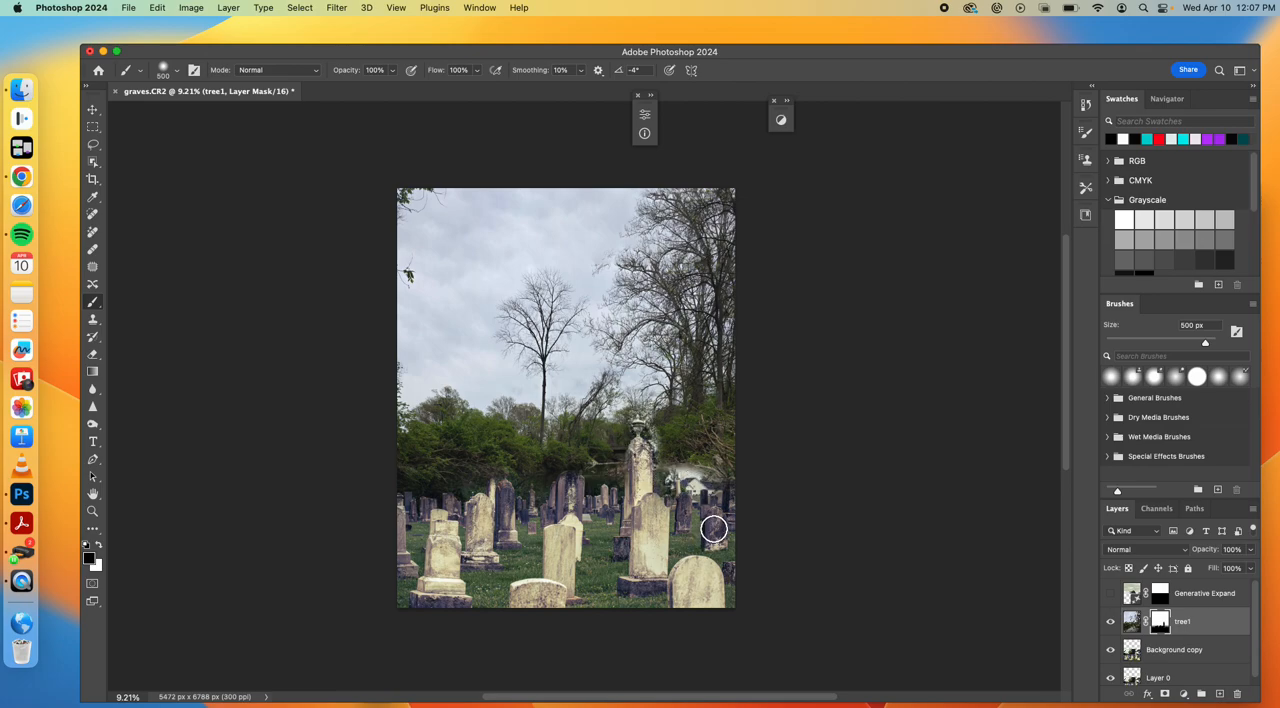
key(super+z)
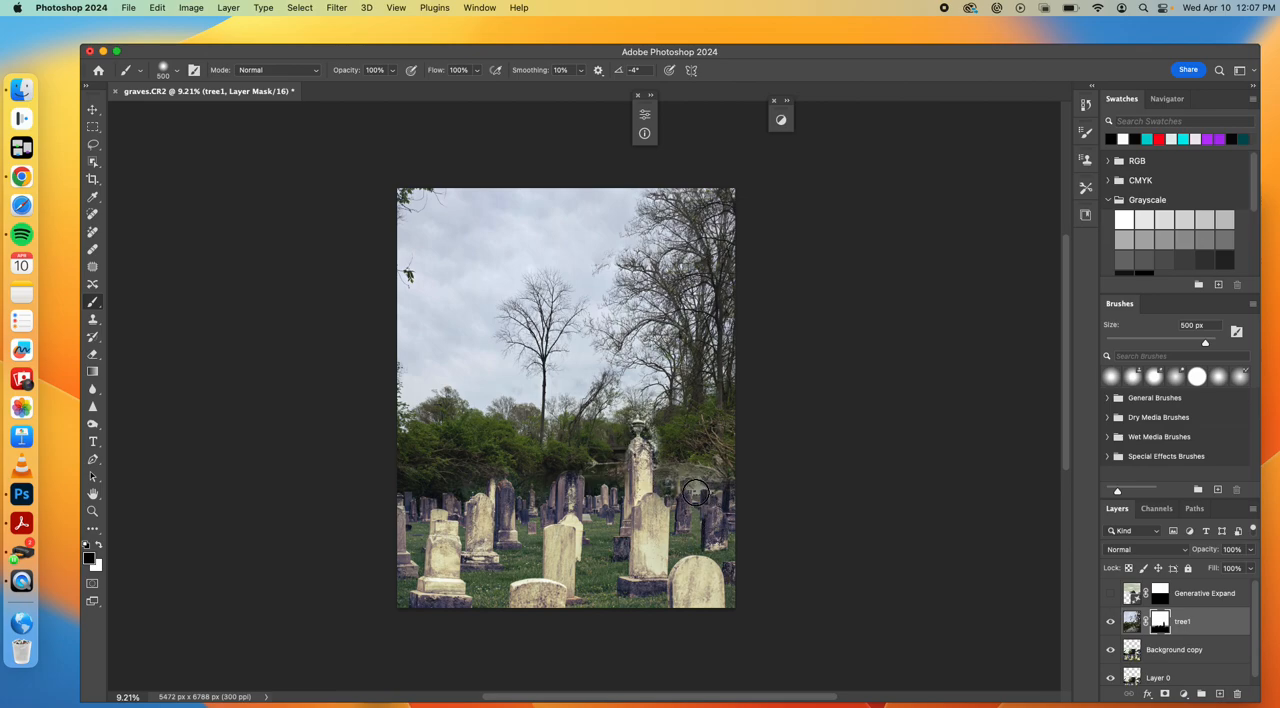
key(super+z)
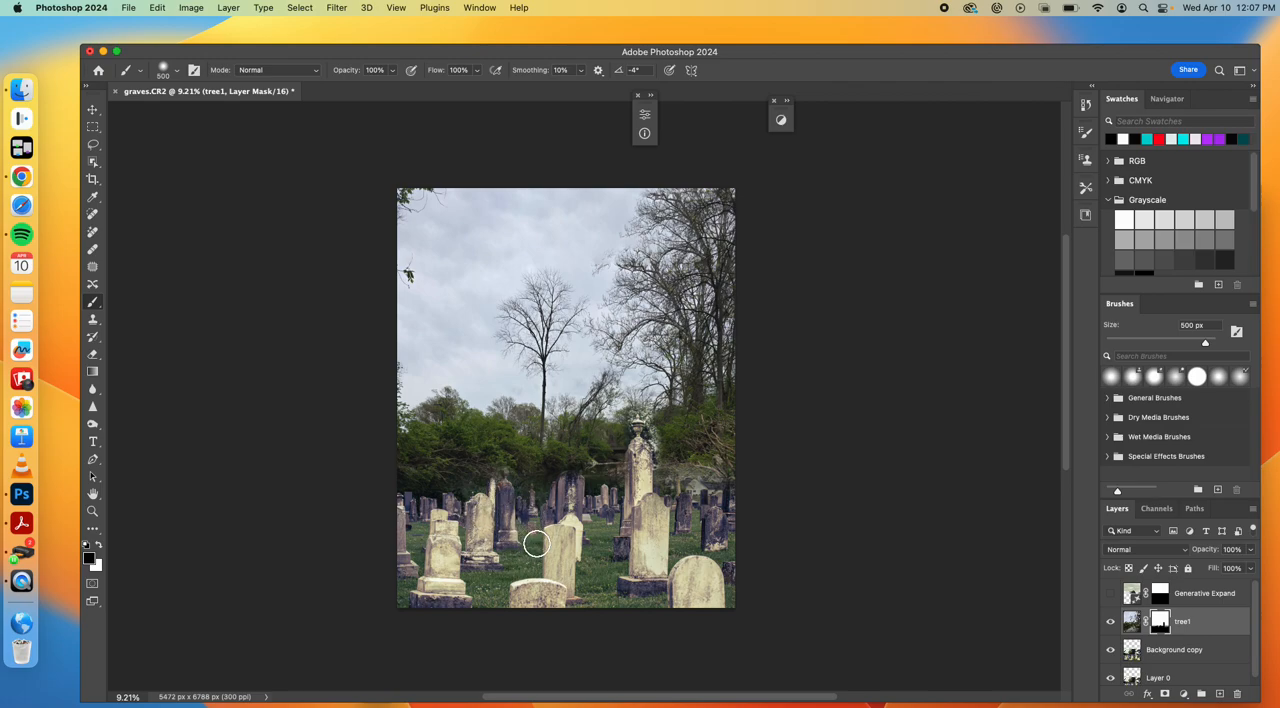
Place ghost1.CR2 from the Compositing folder as an embedded image above the Generative Expand layer, previewing the photo first
scroll(560, 531, down, 1)
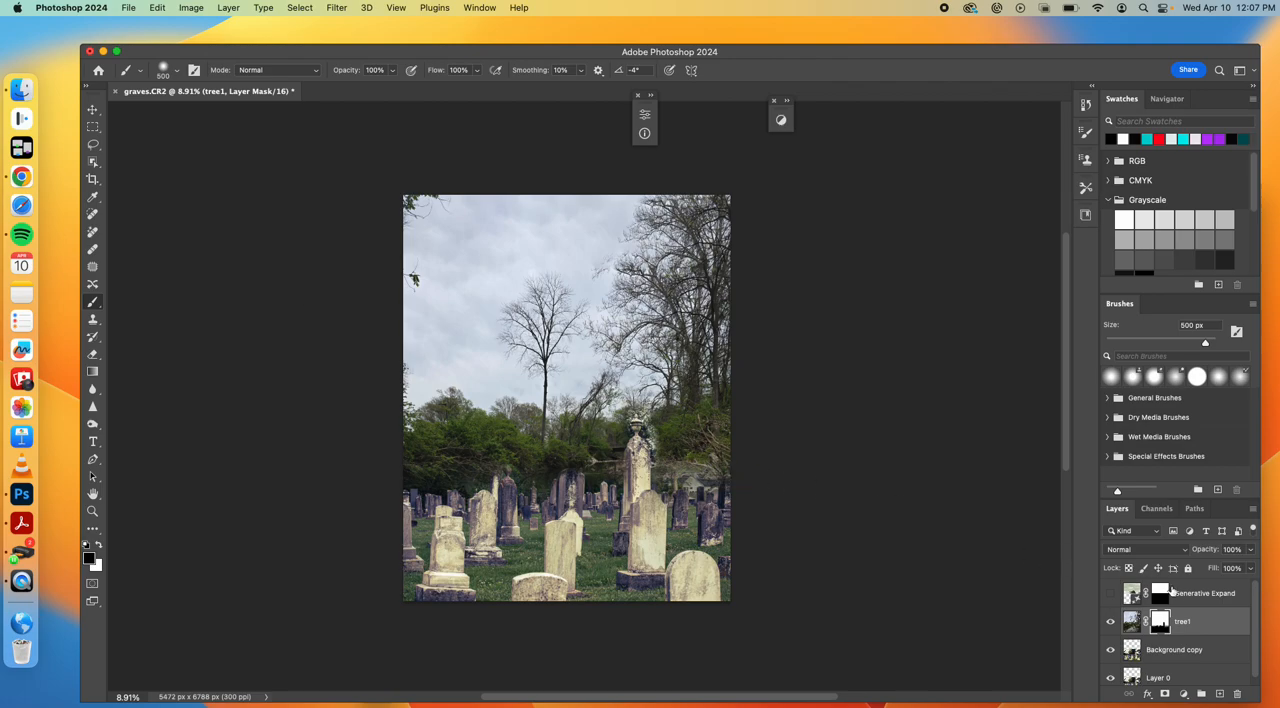
click(1181, 594)
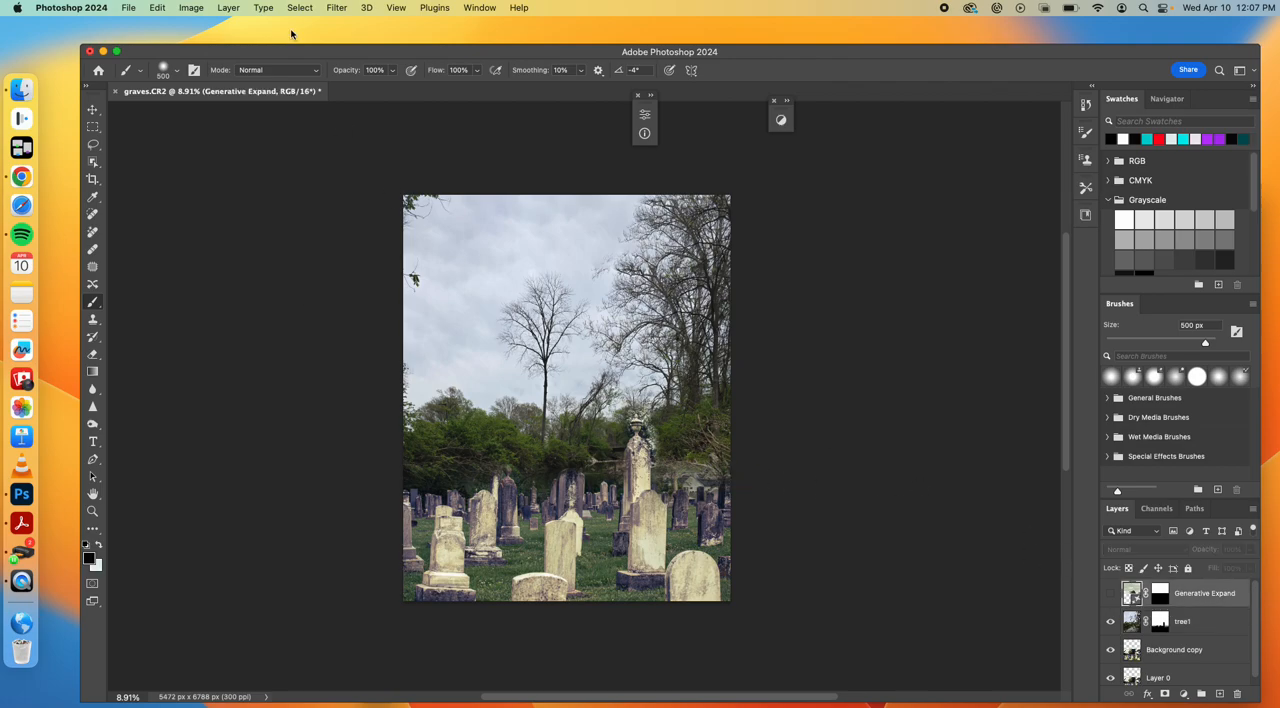
click(129, 9)
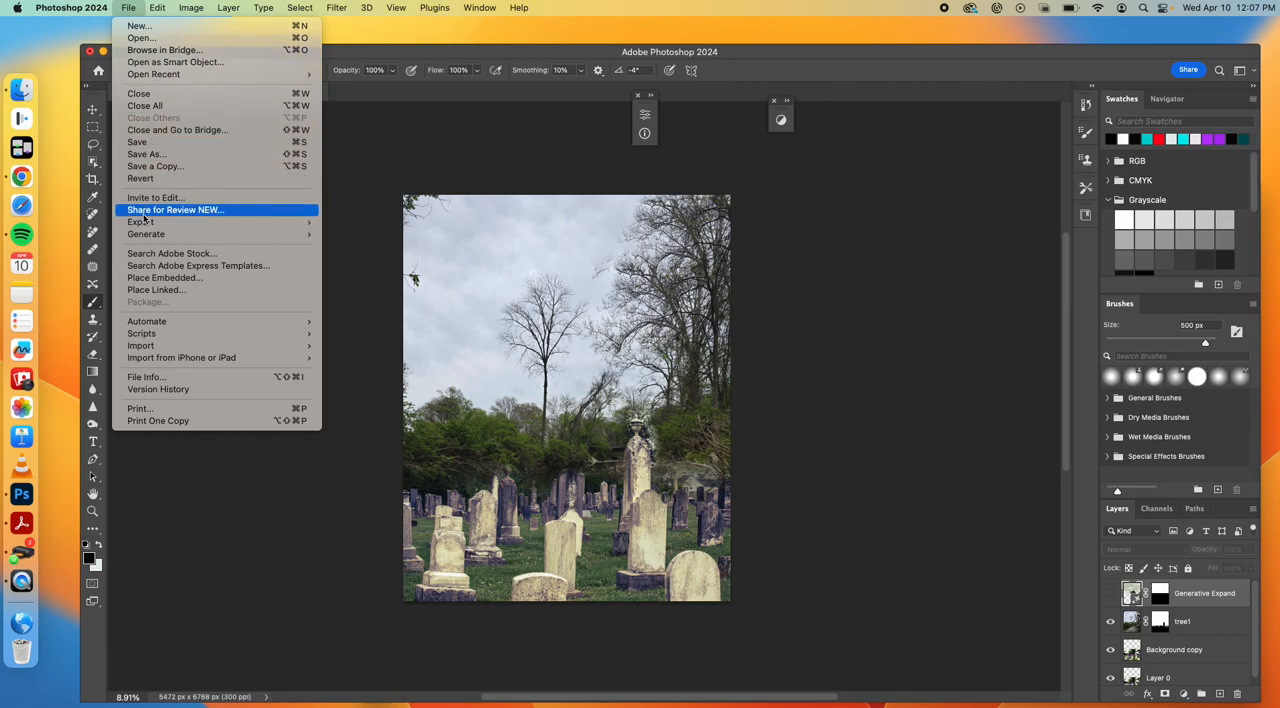
click(158, 279)
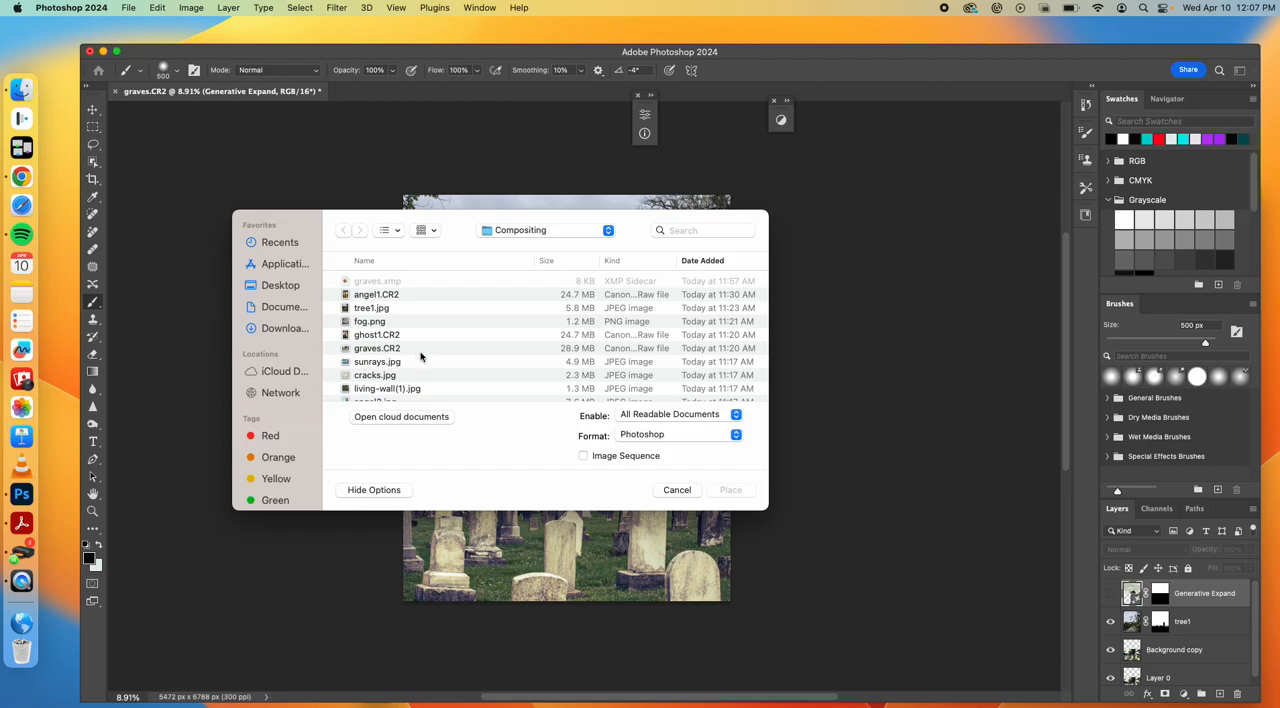
click(391, 336)
key(space)
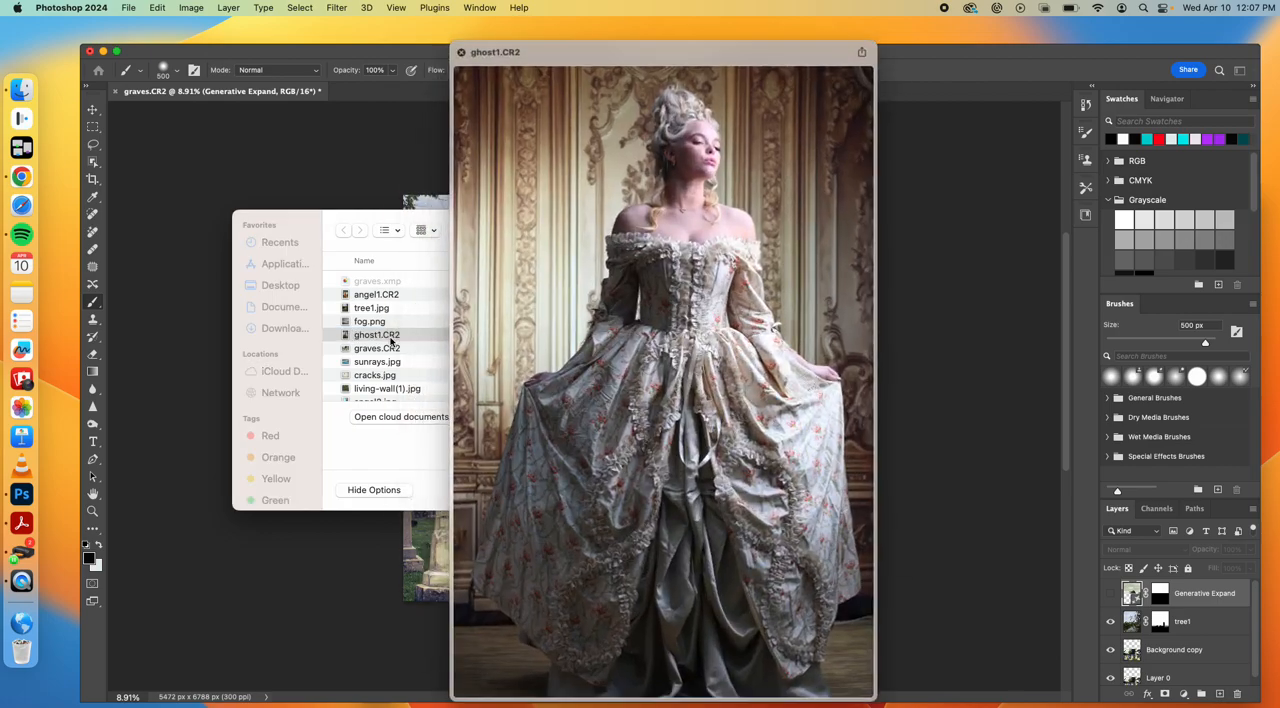
click(461, 53)
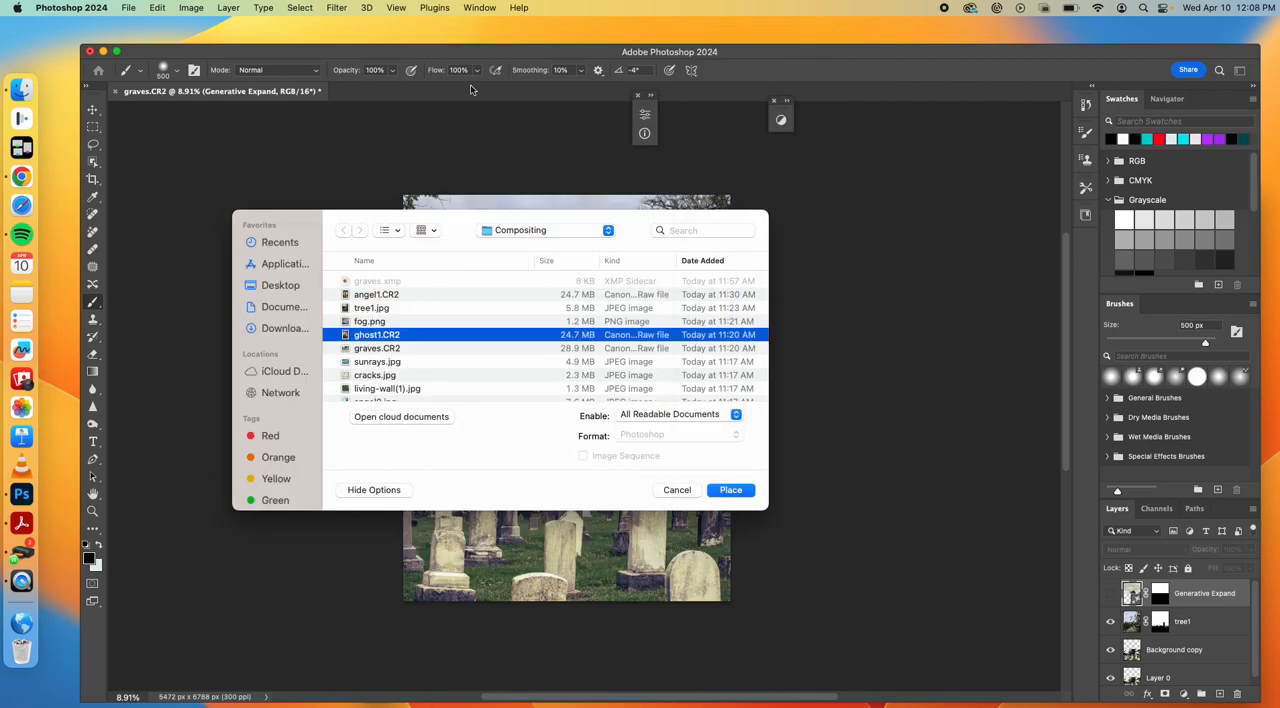
click(731, 492)
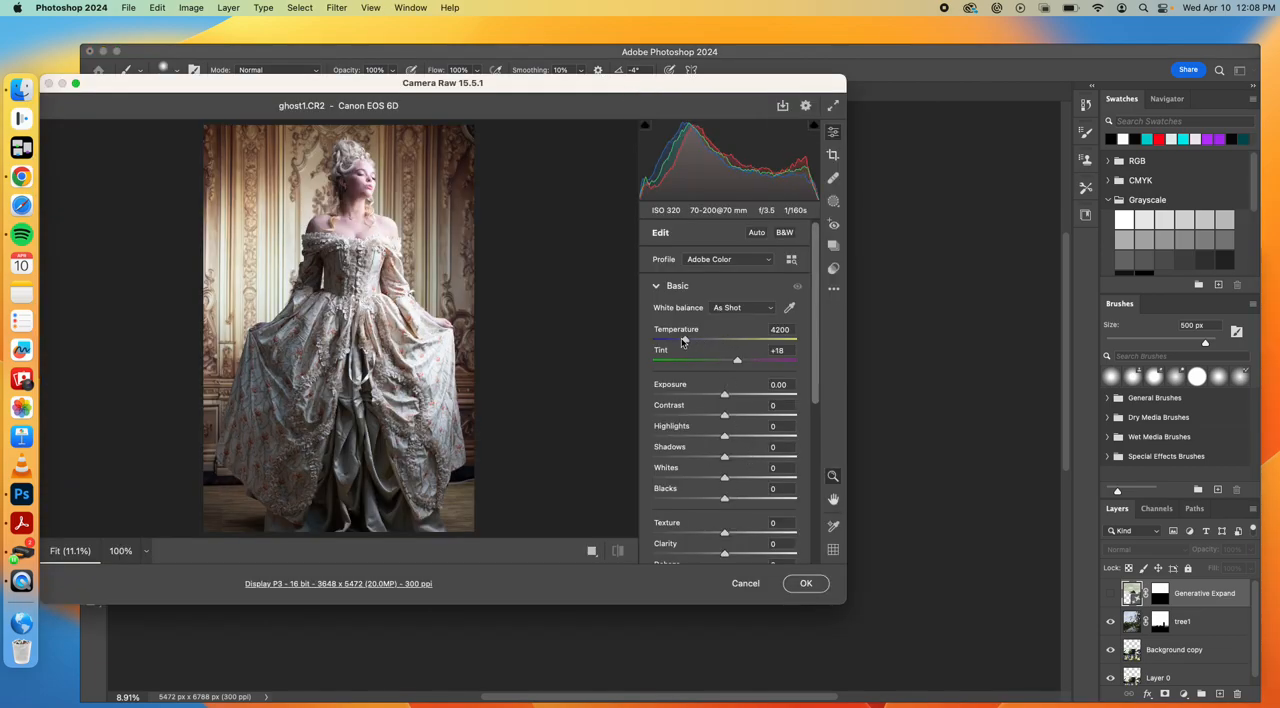
In Camera Raw, set the ghost photo's Temperature to 7500, Contrast to +40, Clarity to -44 and Dehaze to -17
drag(685, 341, 732, 347)
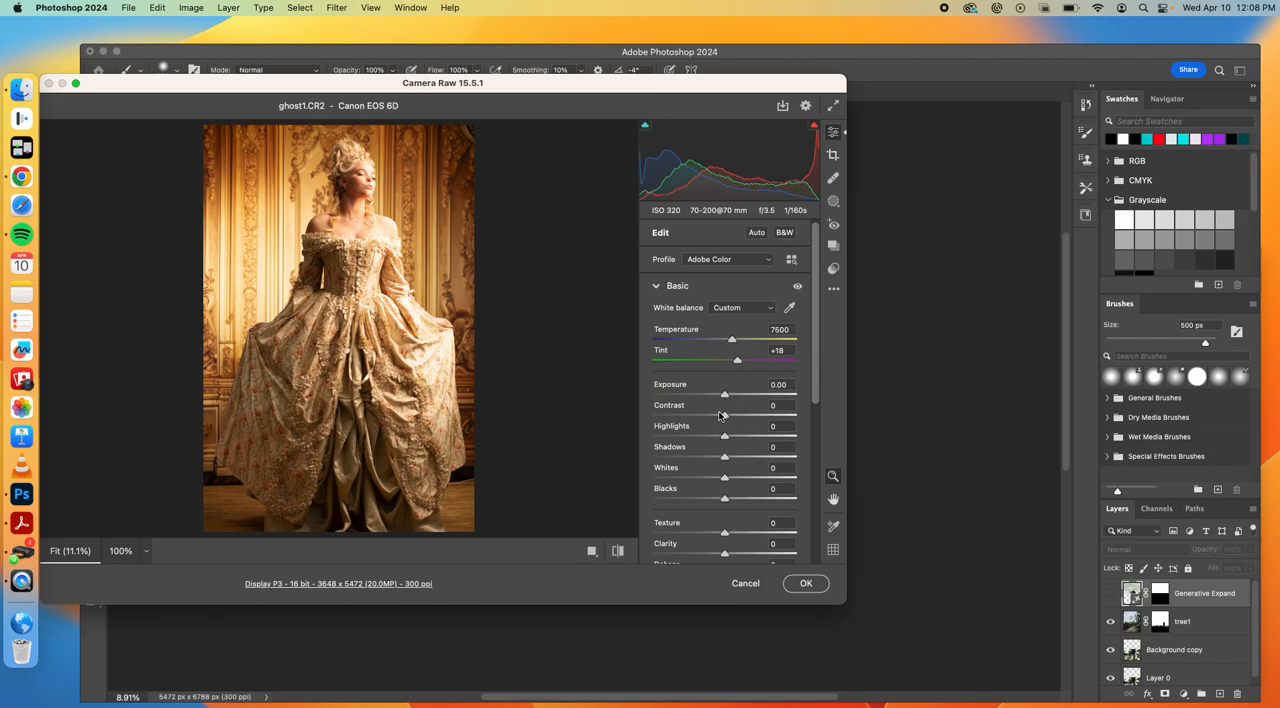
drag(724, 416, 752, 416)
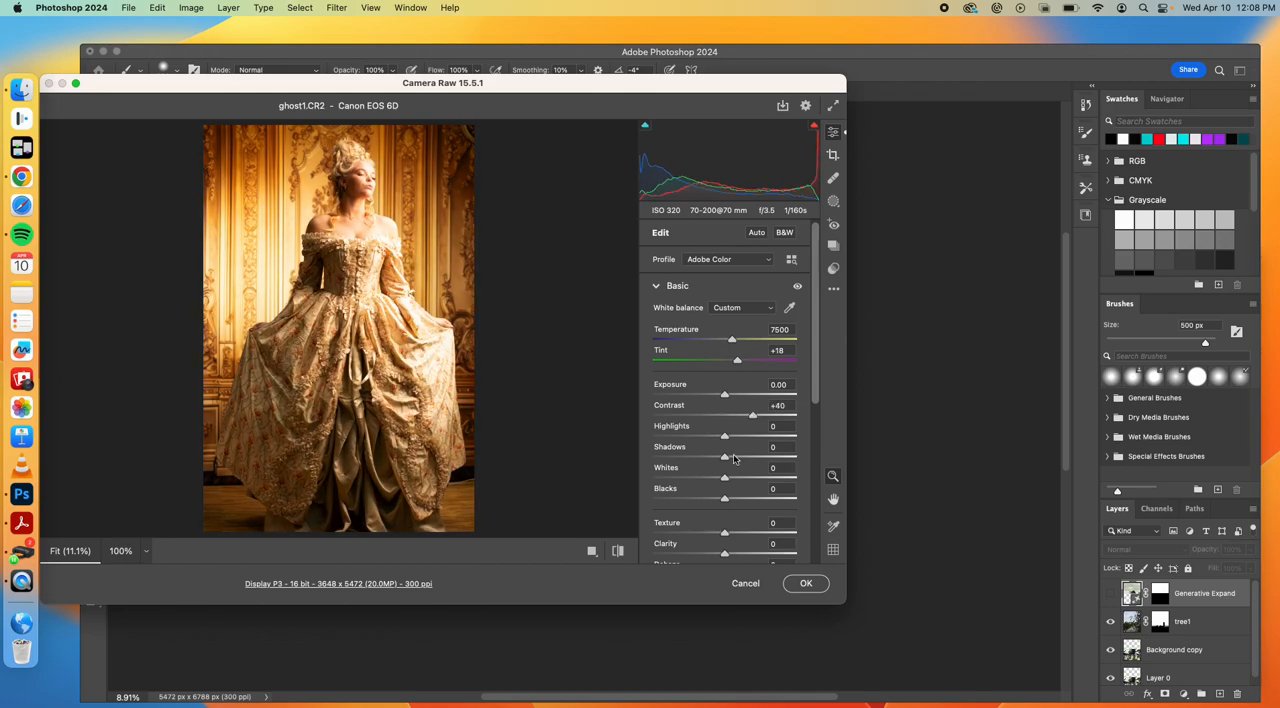
drag(723, 556, 694, 555)
scroll(733, 500, down, 1)
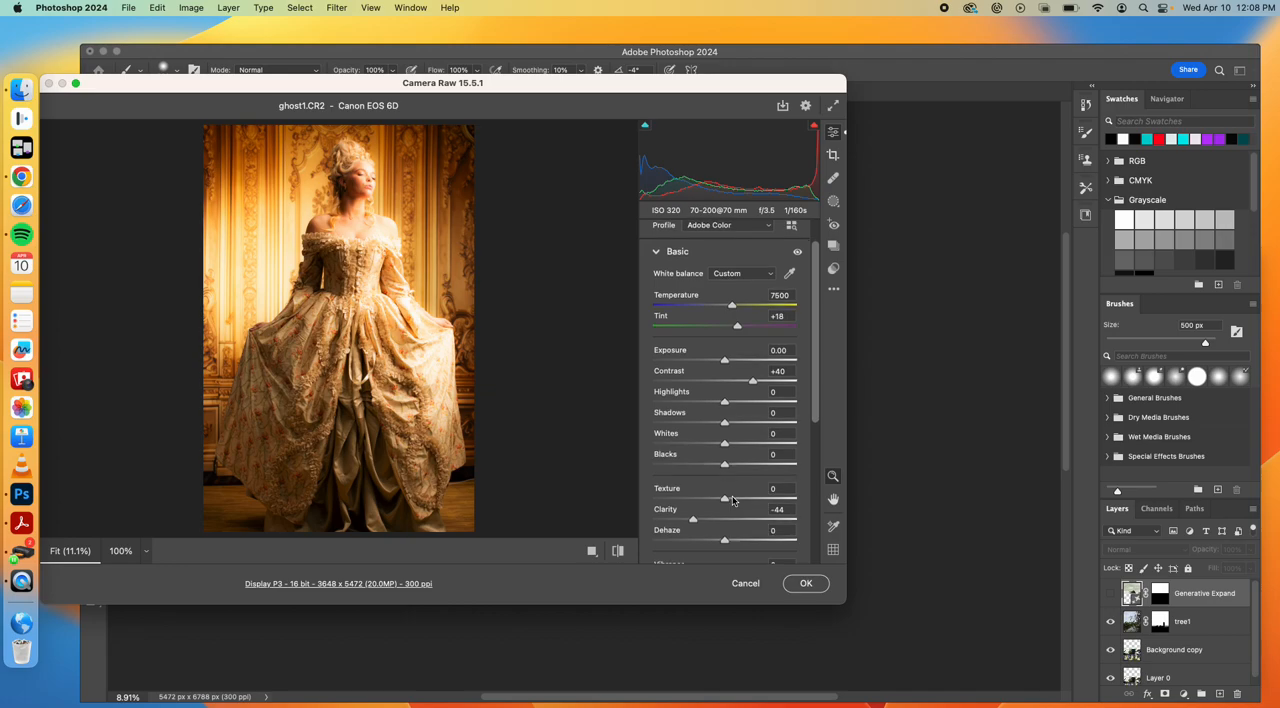
scroll(737, 515, down, 1)
drag(724, 518, 713, 519)
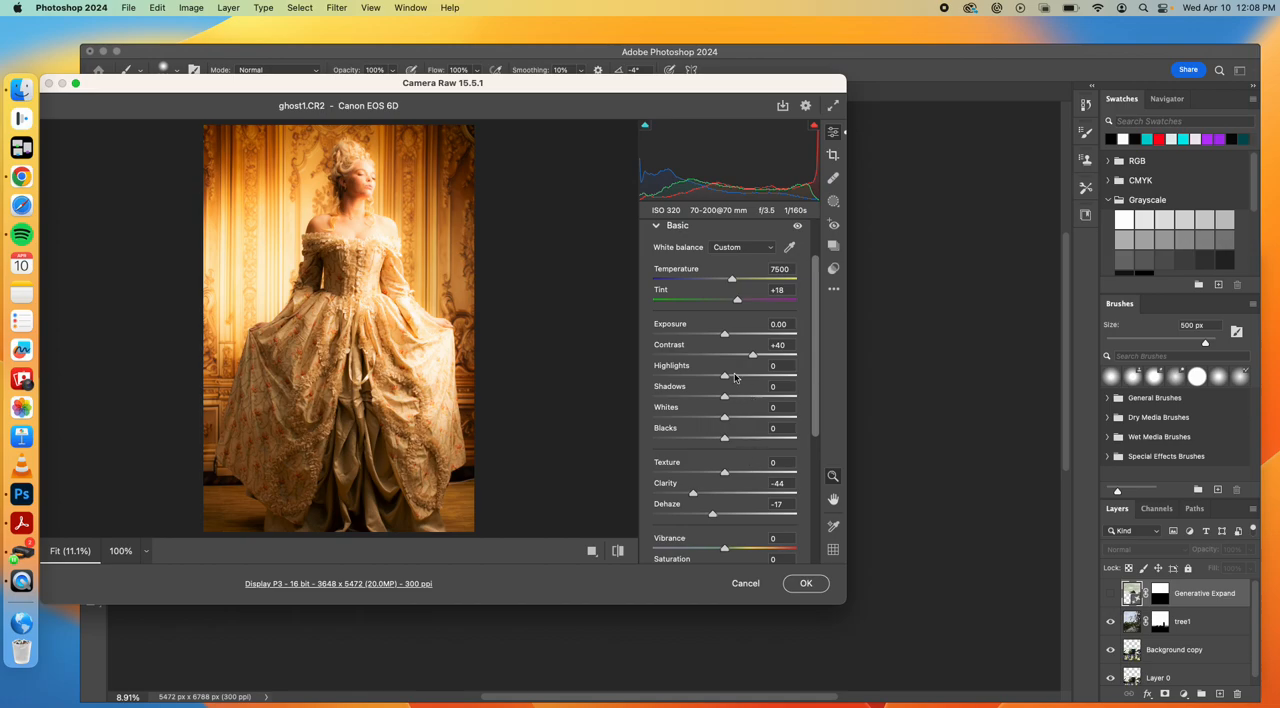
Set Highlights to -37 and Exposure to -0.90, accept the raw edits and commit the placed ghost1 image at 100% size
drag(725, 377, 700, 380)
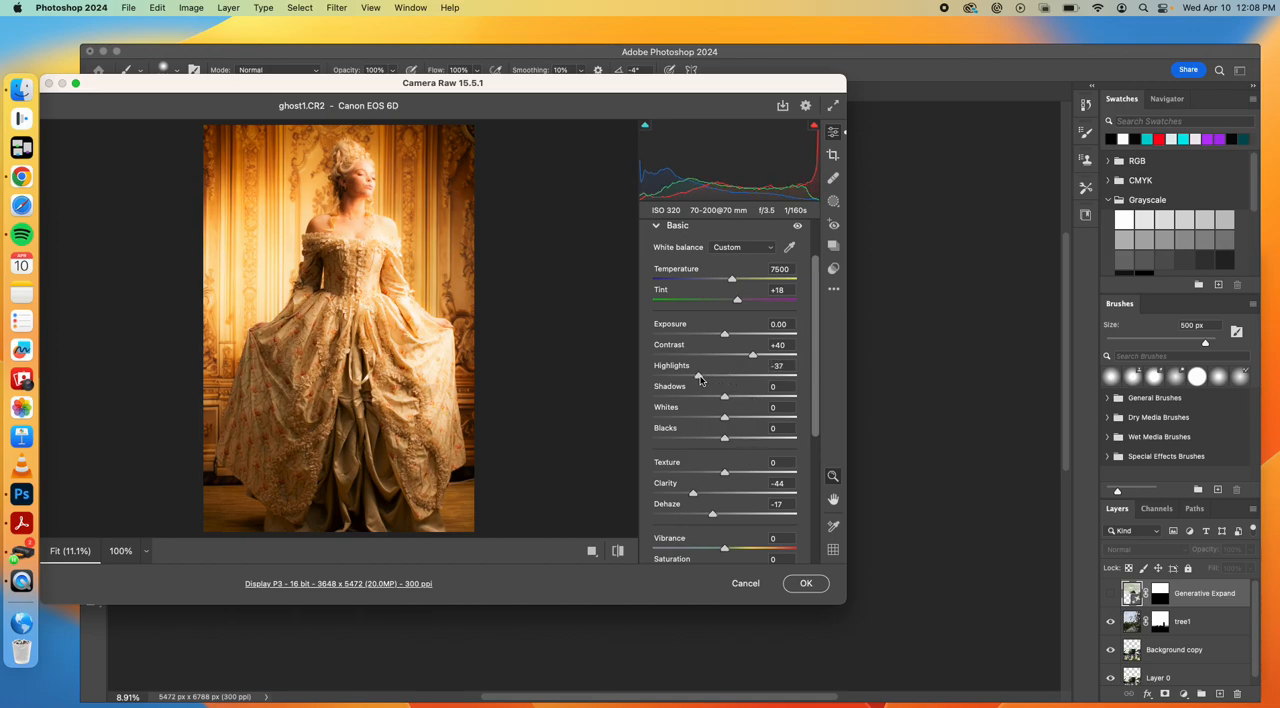
drag(725, 336, 712, 336)
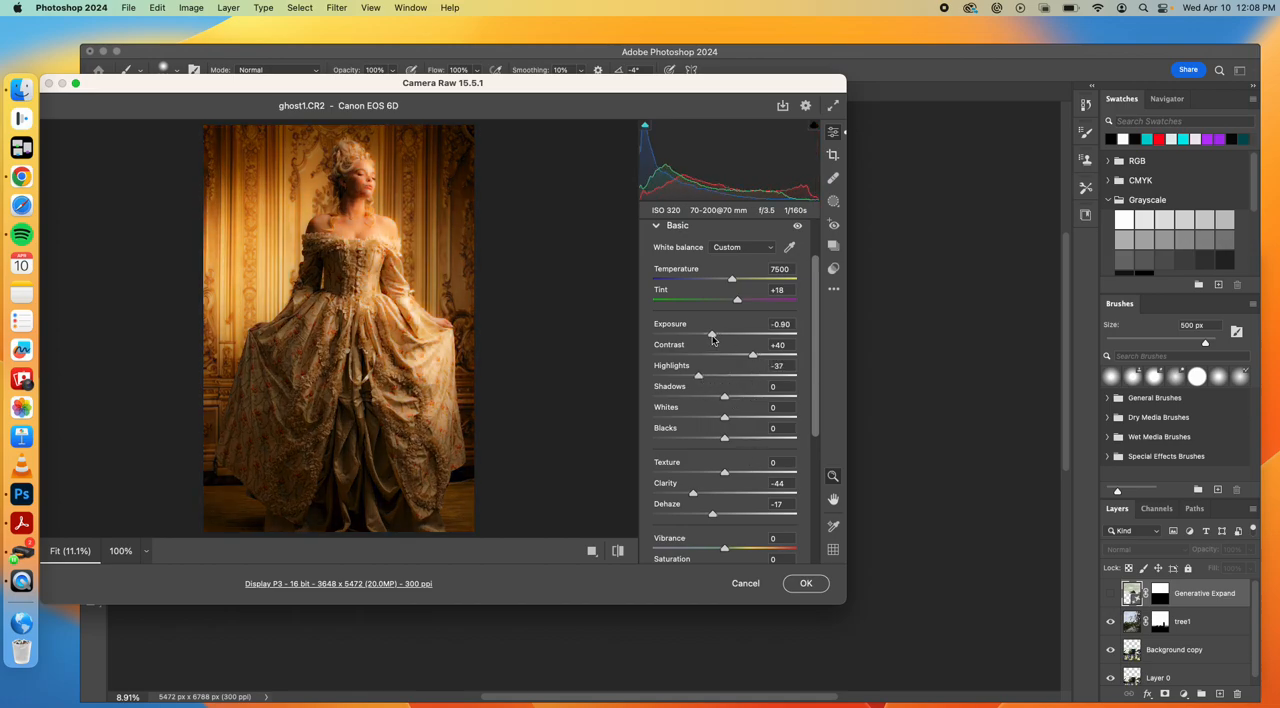
scroll(737, 418, down, 5)
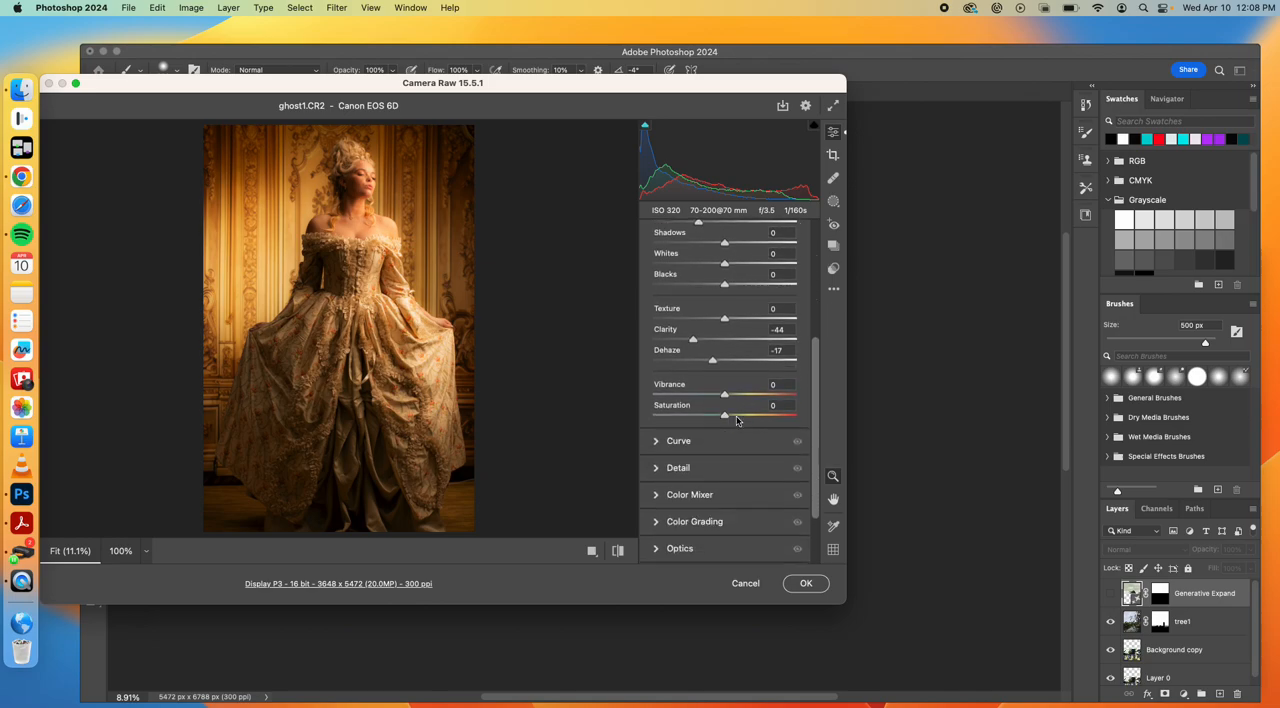
click(812, 587)
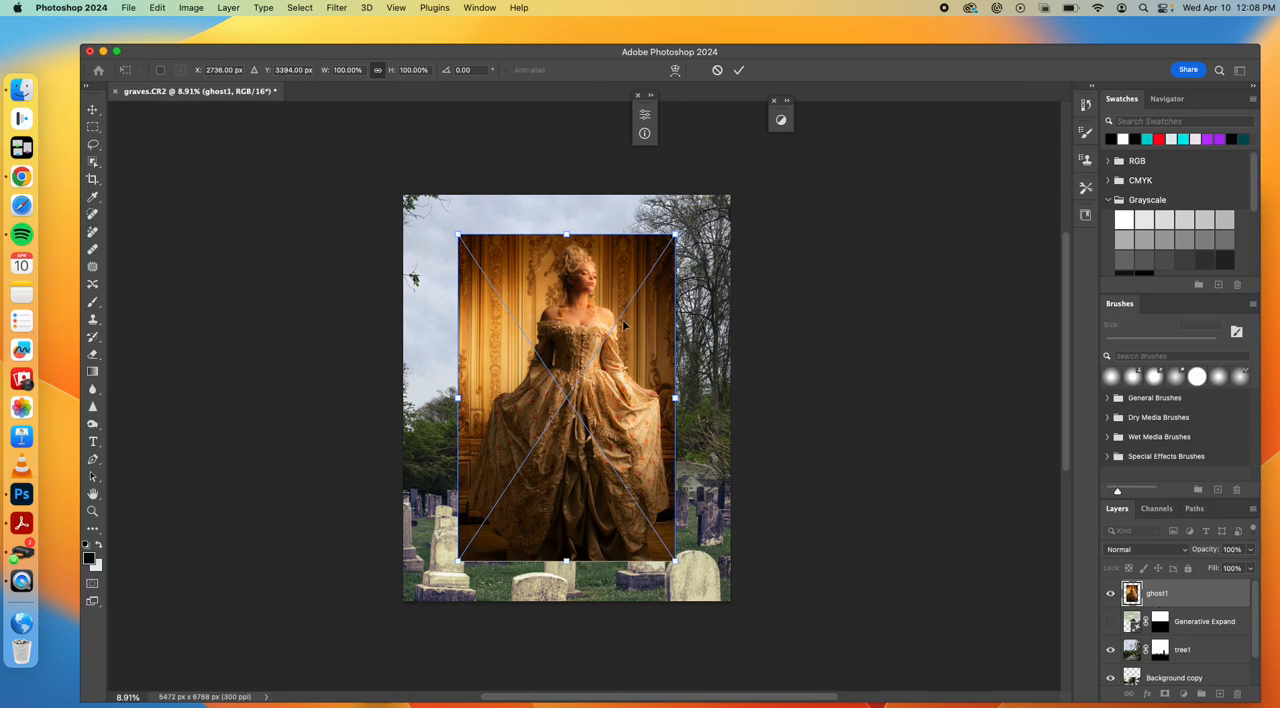
key(Return)
Select the woman in ghost1 with the Object Selection Tool, framing her whole figure
key(b)
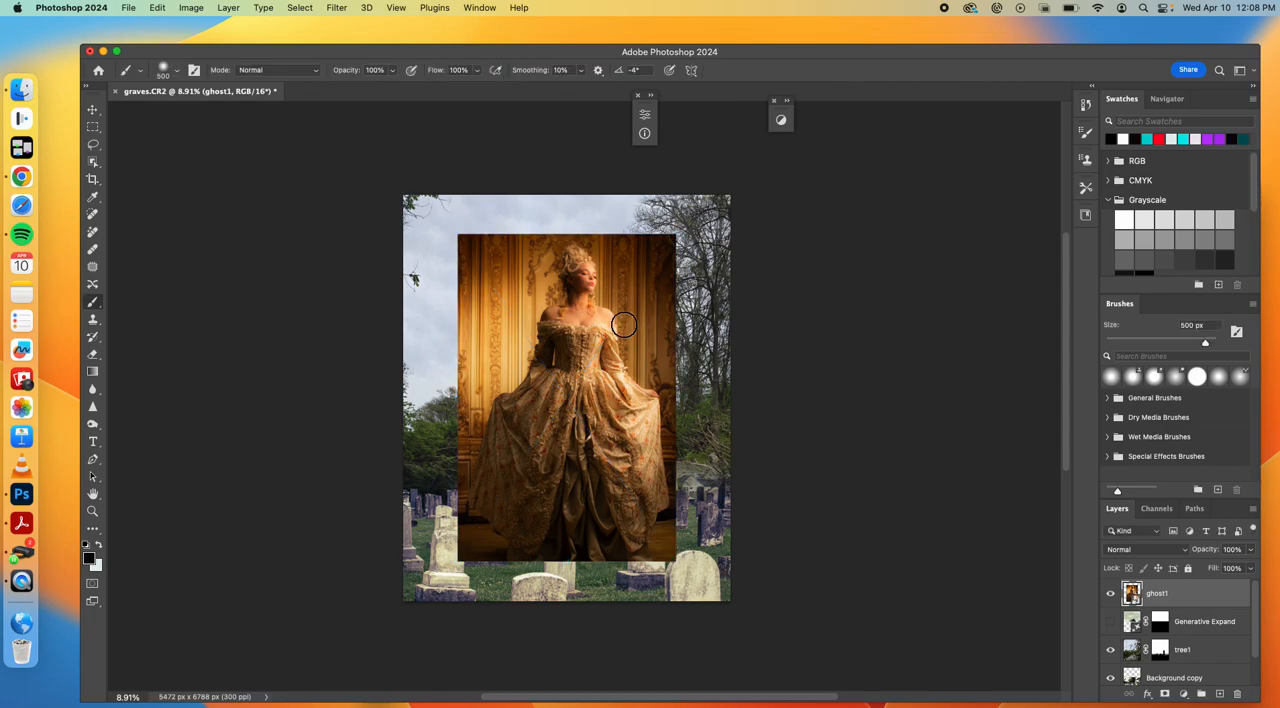
click(93, 163)
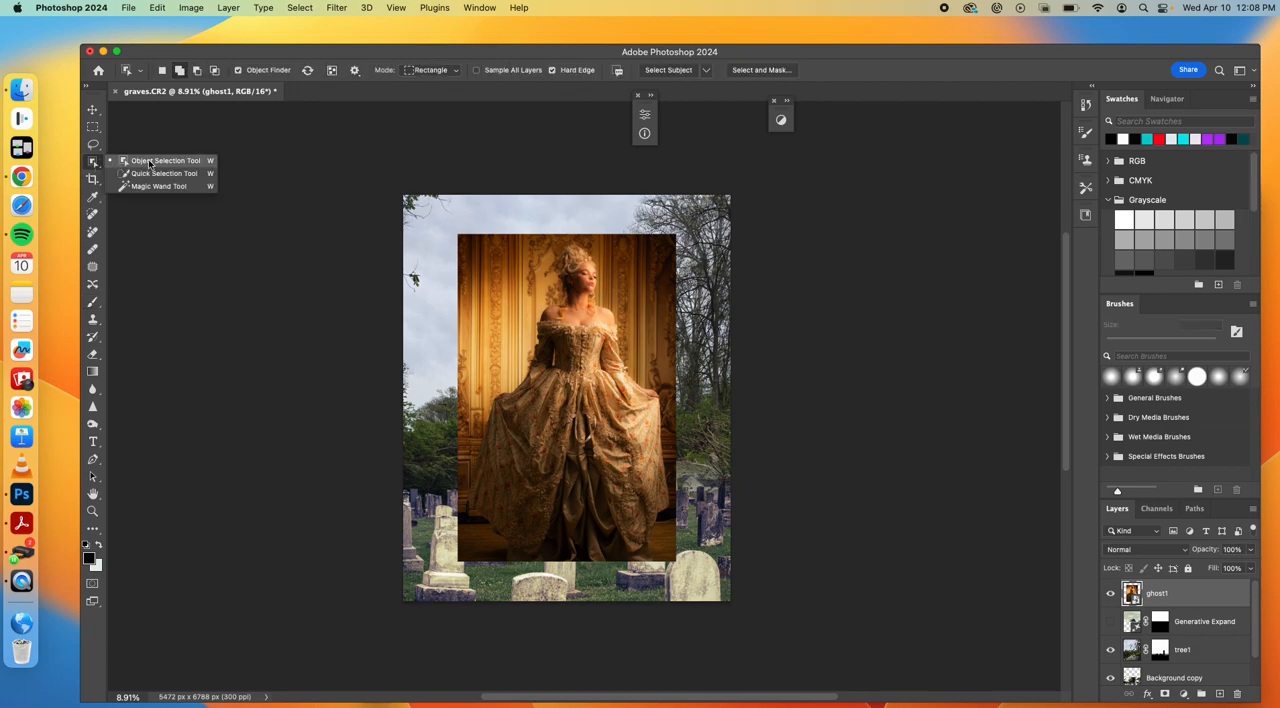
drag(475, 243, 674, 557)
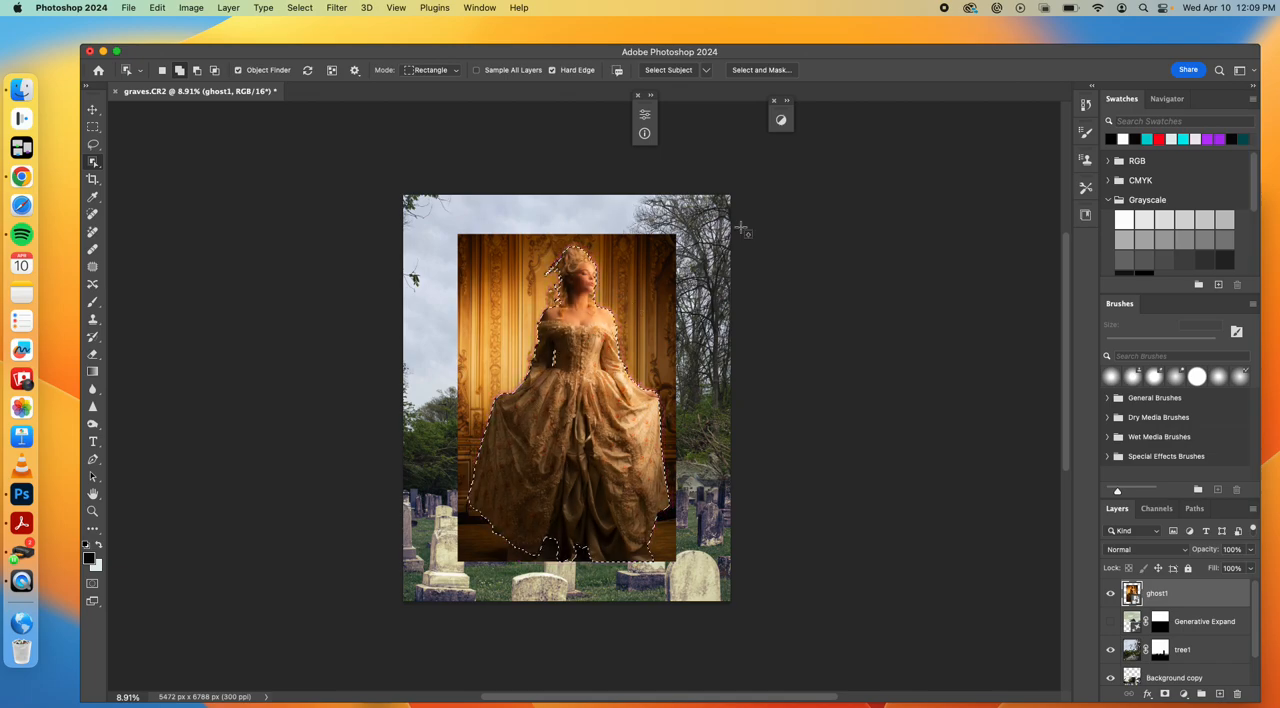
Open the woman's selection in Select and Mask and refine its edge with Smart Radius on and a 3 px radius
click(760, 70)
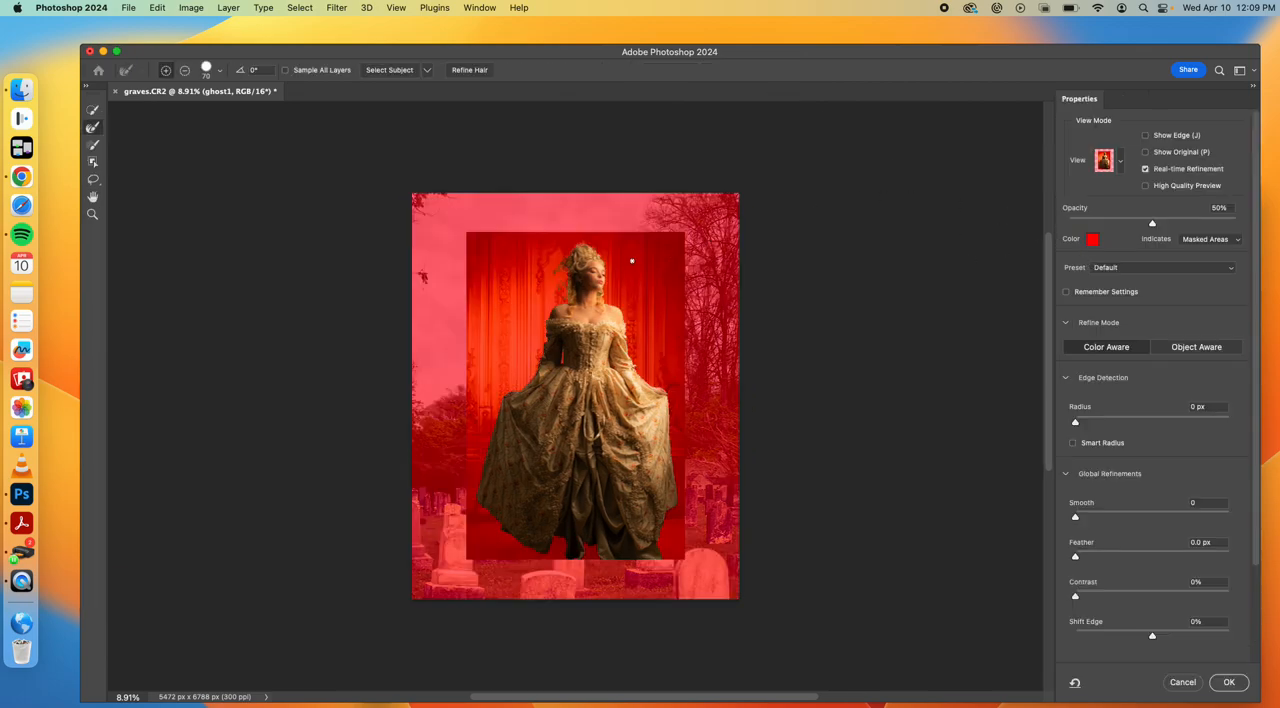
scroll(609, 268, up, 3)
scroll(609, 268, up, 2)
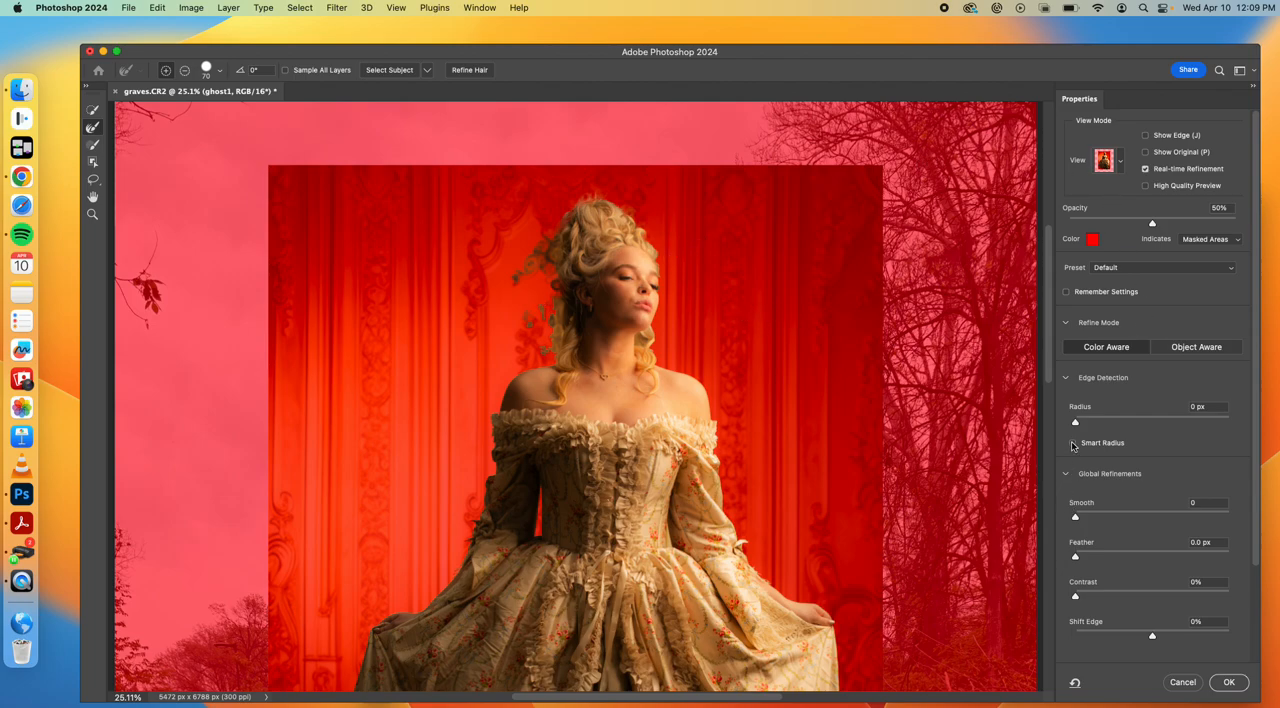
click(1075, 443)
drag(1075, 422, 1100, 427)
Subtract the wallpaper ornament behind the woman's hair from the selection with the Quick Selection Tool and accept the refinement
click(93, 130)
key(w)
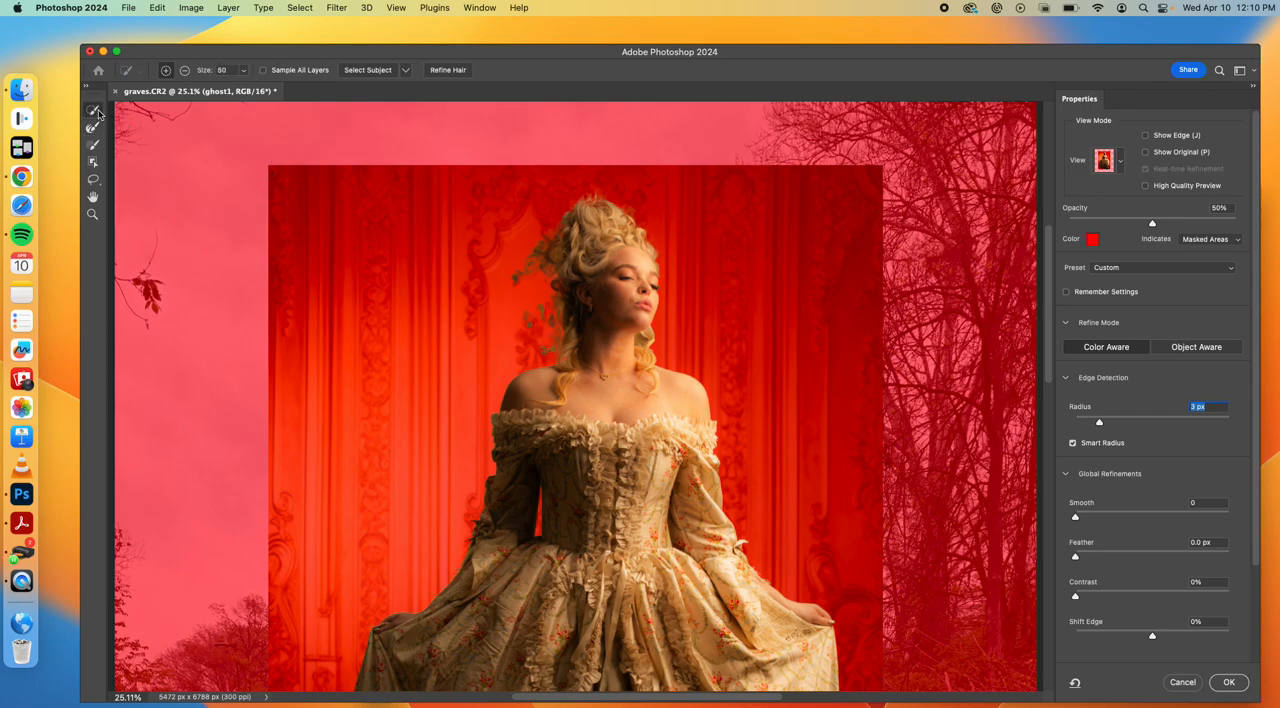
key(alt)
alt+click(543, 310)
alt+click(552, 335)
click(1230, 683)
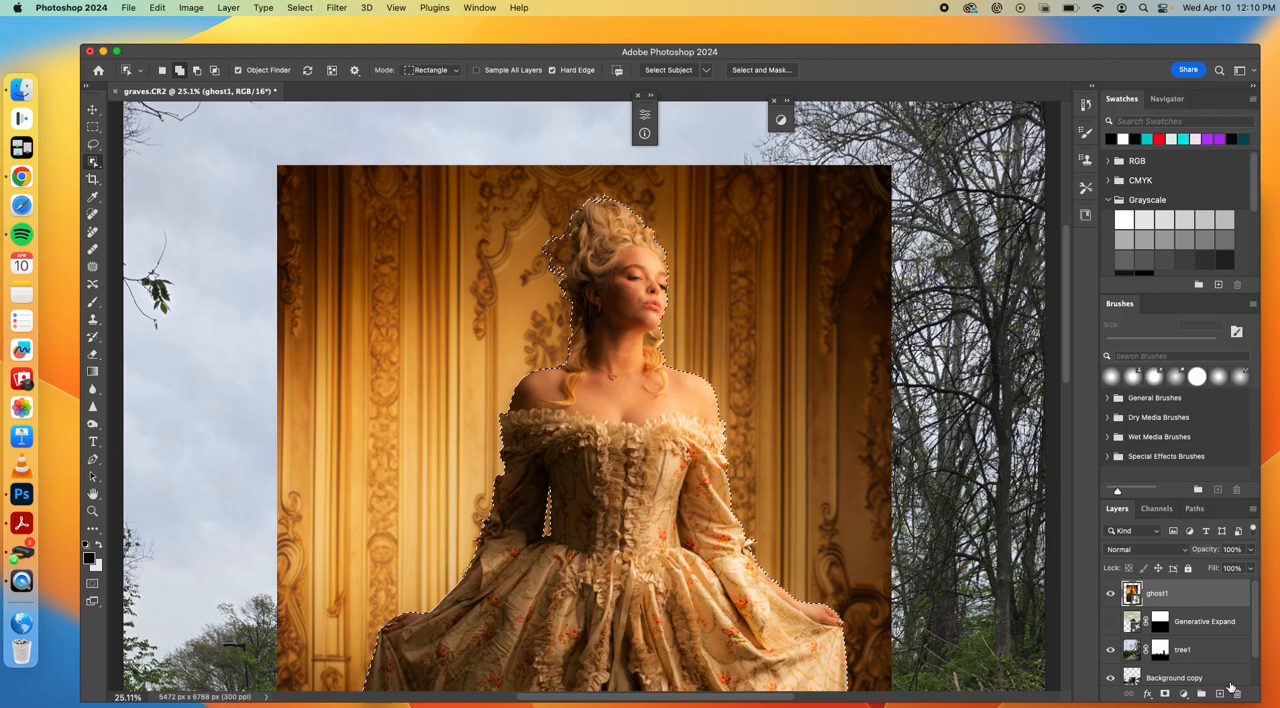
Check the selection edge down to the dress hem and add a layer mask to ghost1 from the selection
scroll(674, 422, down, 10)
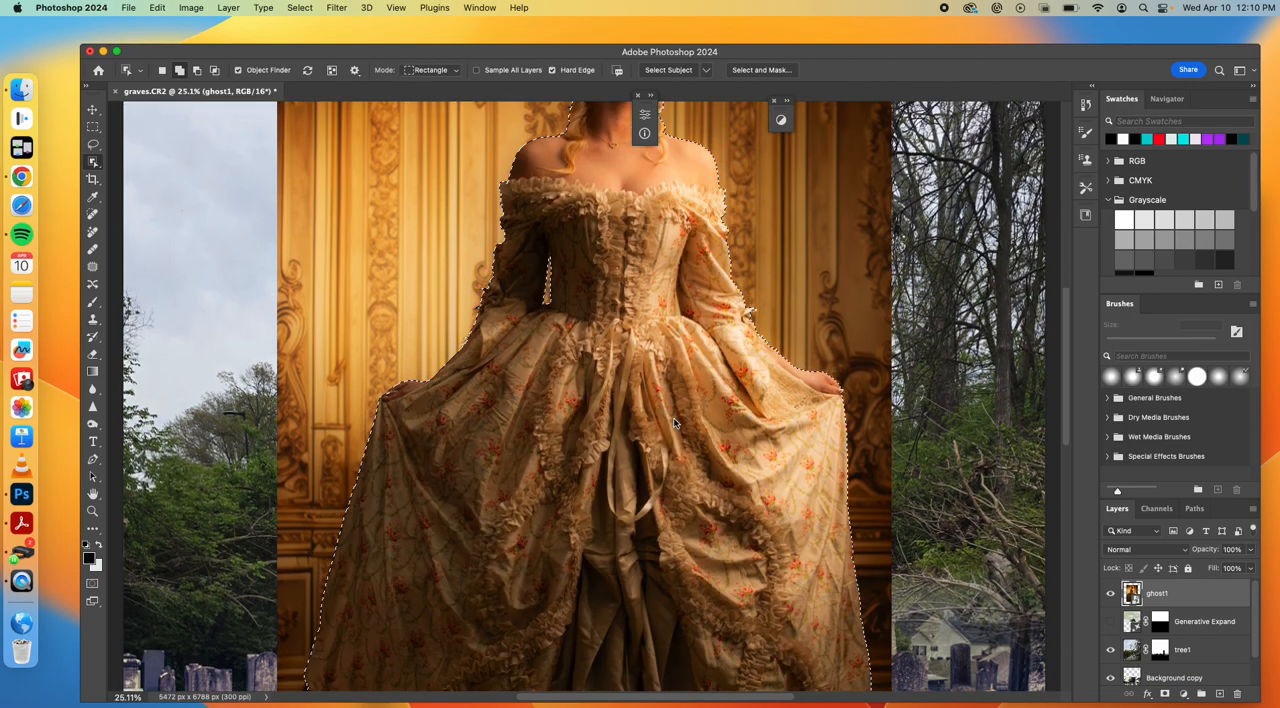
scroll(674, 423, down, 2)
scroll(674, 423, up, 5)
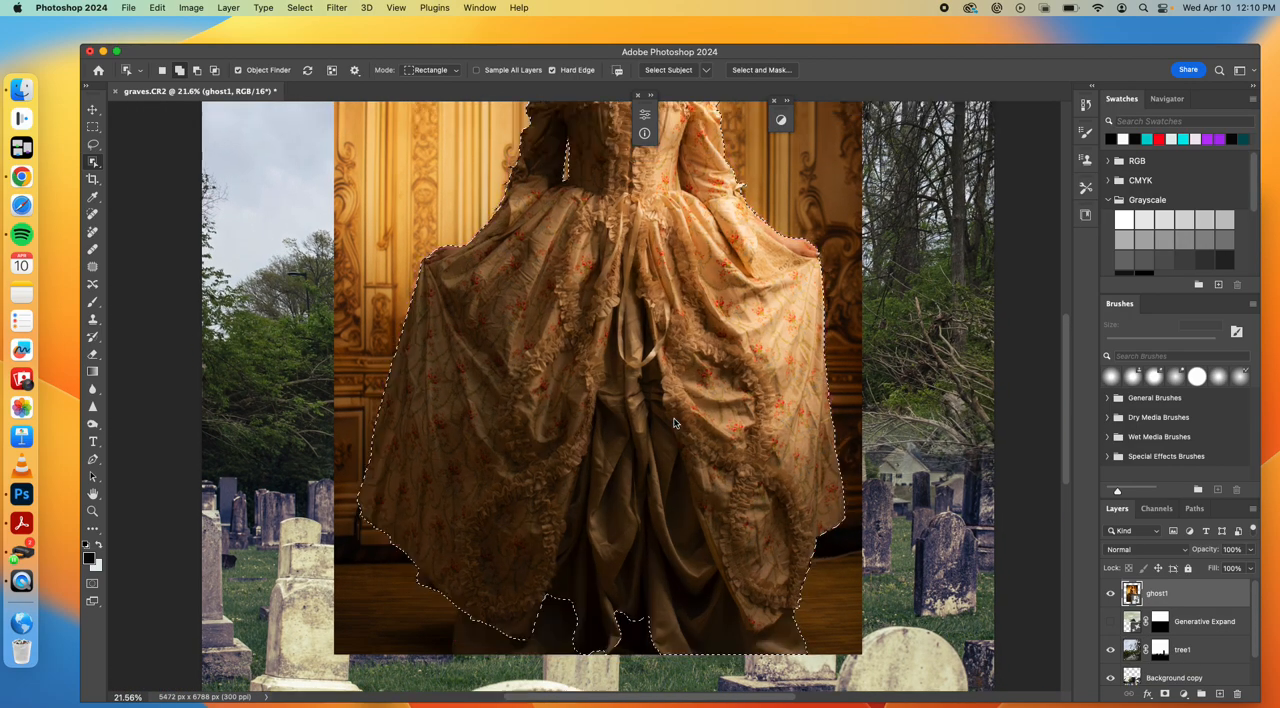
scroll(674, 423, down, 2)
scroll(674, 422, up, 2)
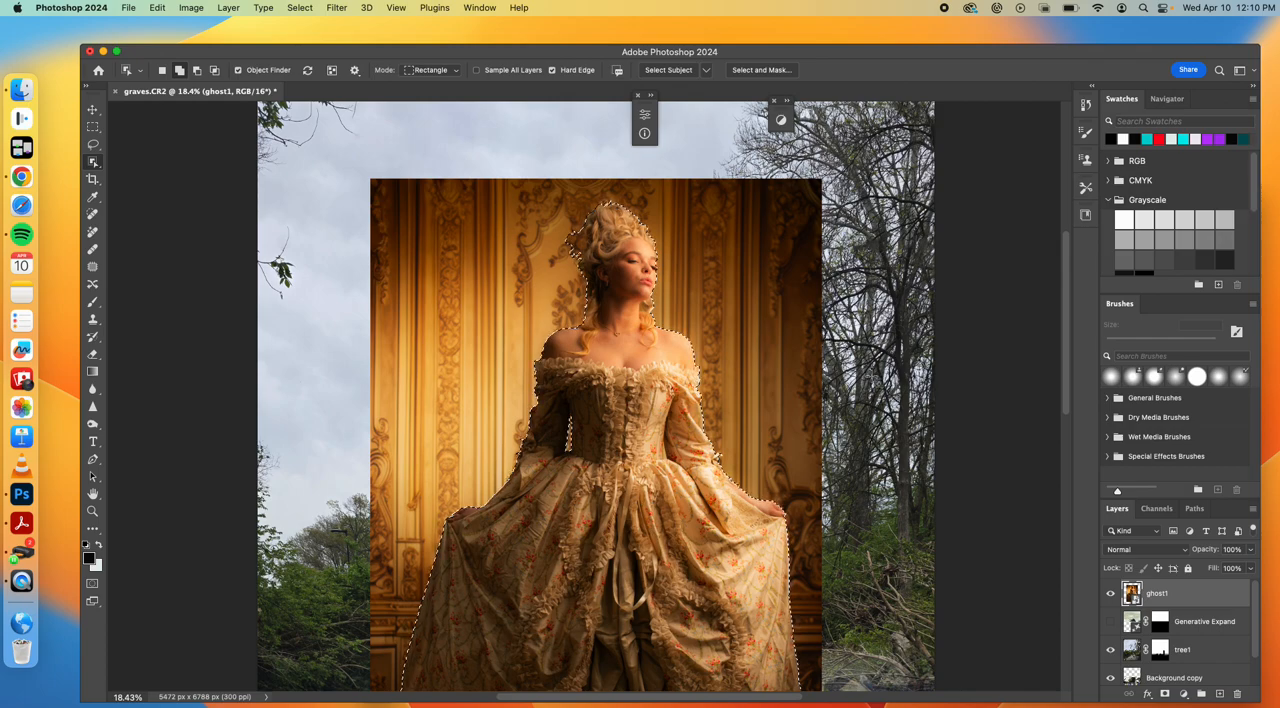
click(1164, 697)
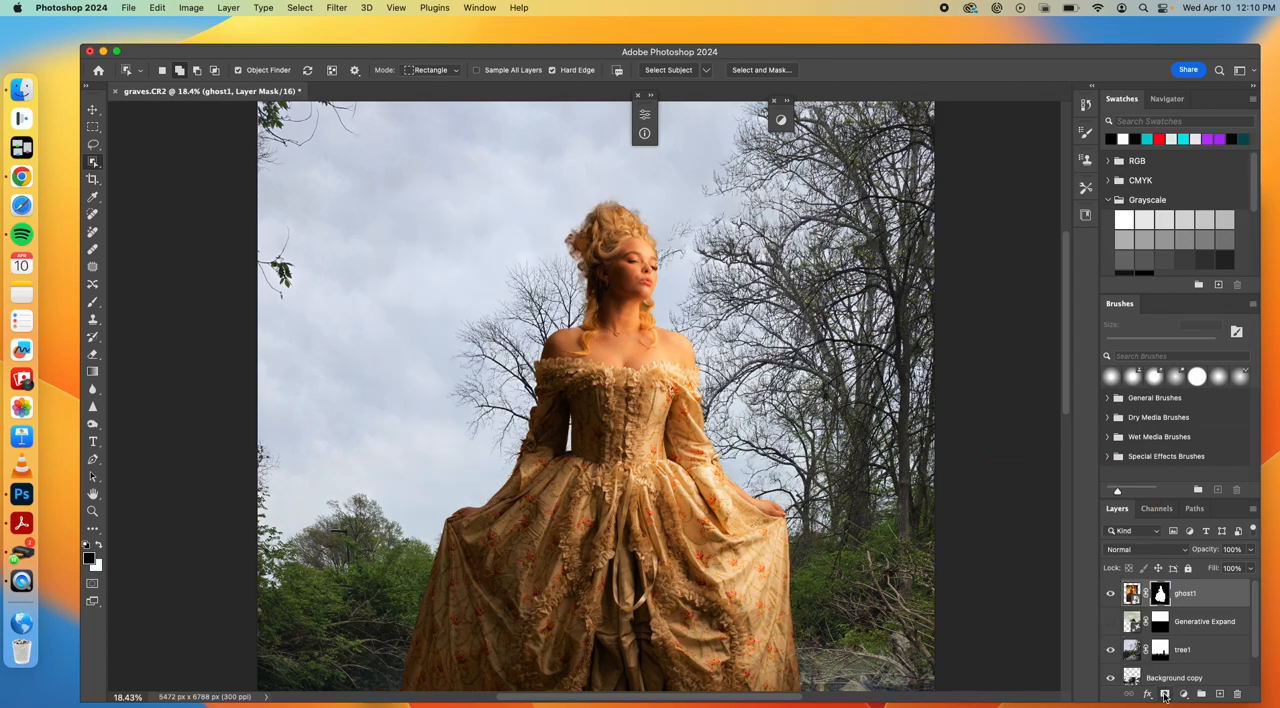
Lower the ghost1 layer's opacity to 50%
click(92, 109)
scroll(545, 321, down, 2)
scroll(545, 321, down, 5)
scroll(544, 320, down, 3)
scroll(545, 325, down, 4)
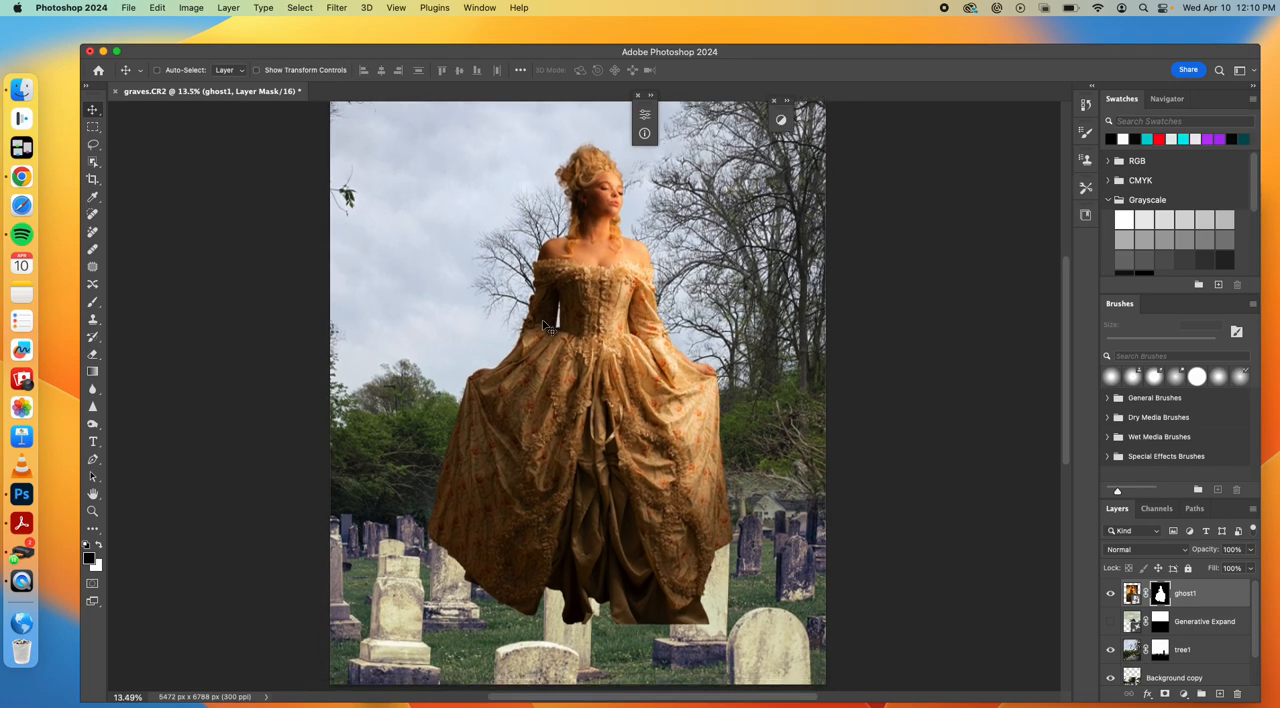
scroll(545, 325, up, 5)
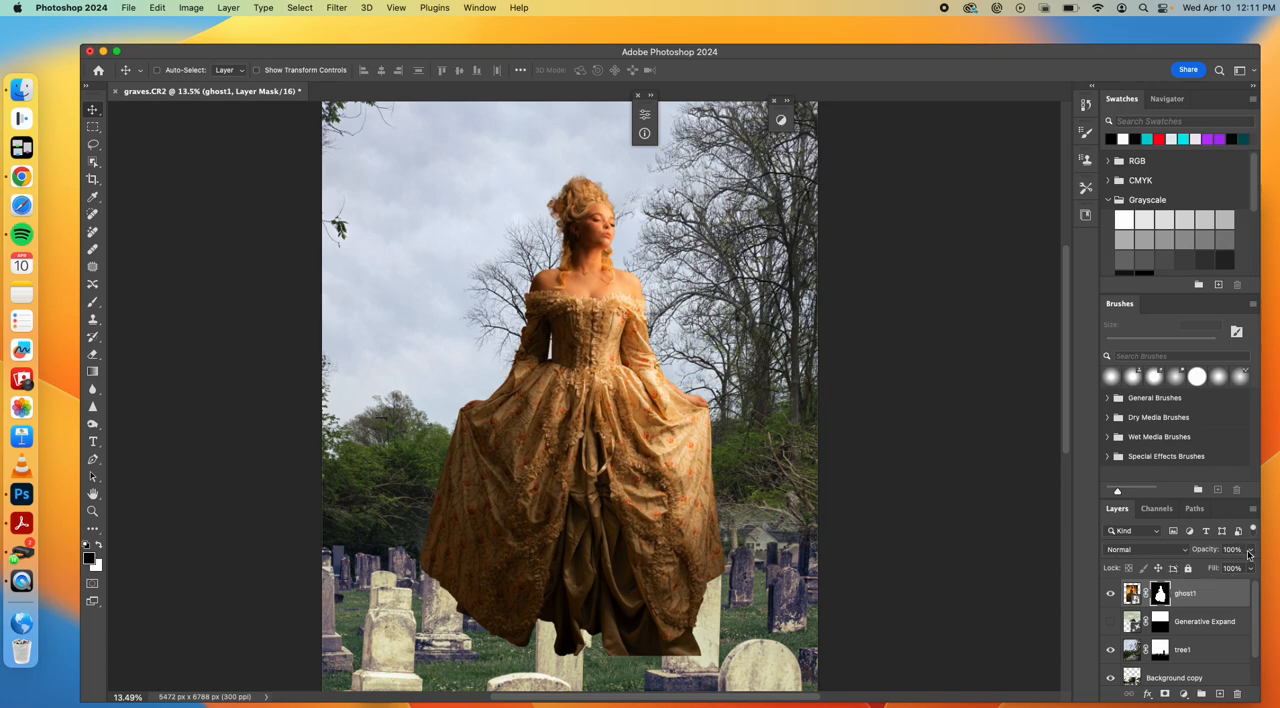
click(1249, 549)
drag(1251, 568, 1219, 571)
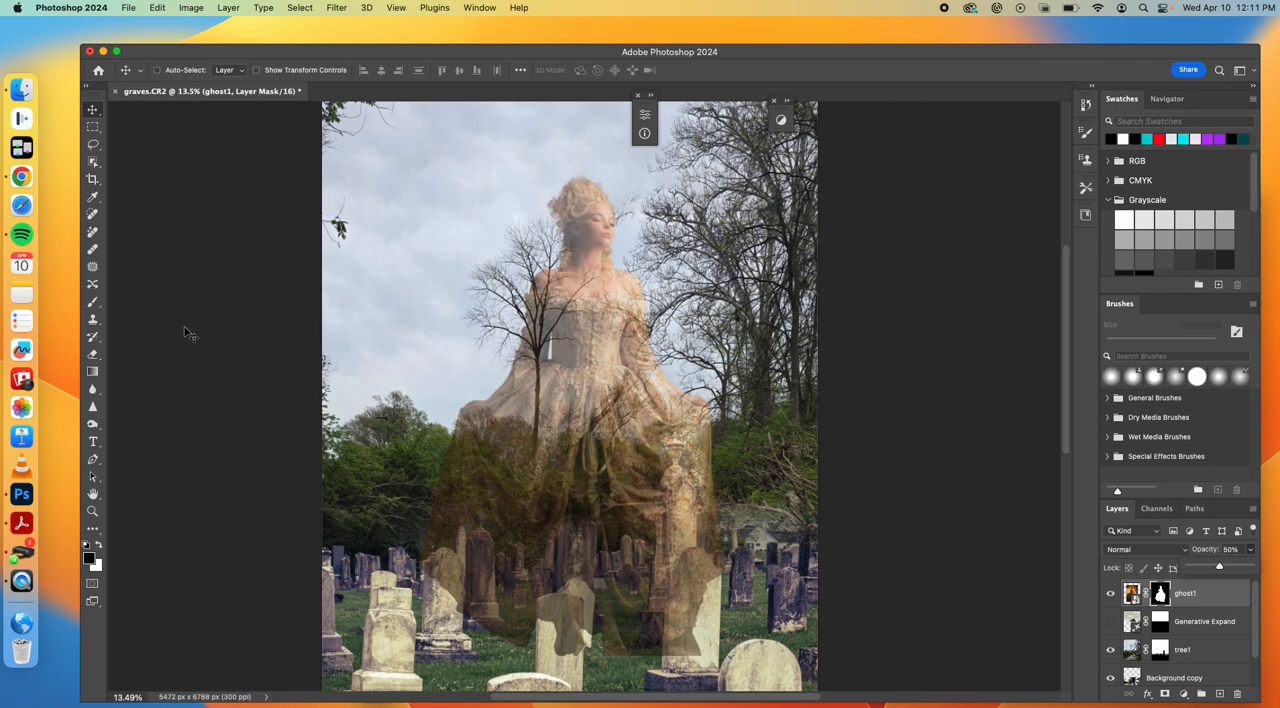
Fade the woman's body and lower dress on ghost1's layer mask using a black 900 px brush at 48% opacity
click(93, 302)
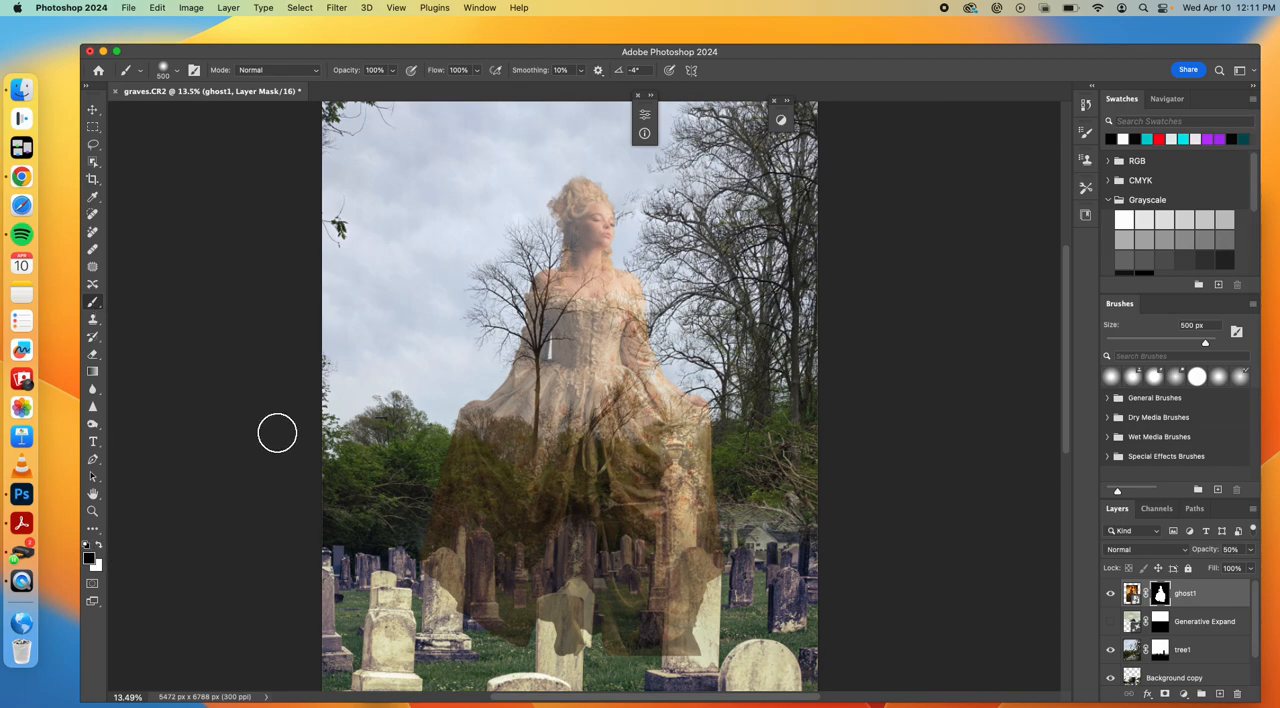
key(bracketright)
key(bracketright)
key(bracketright)
key(bracketright)
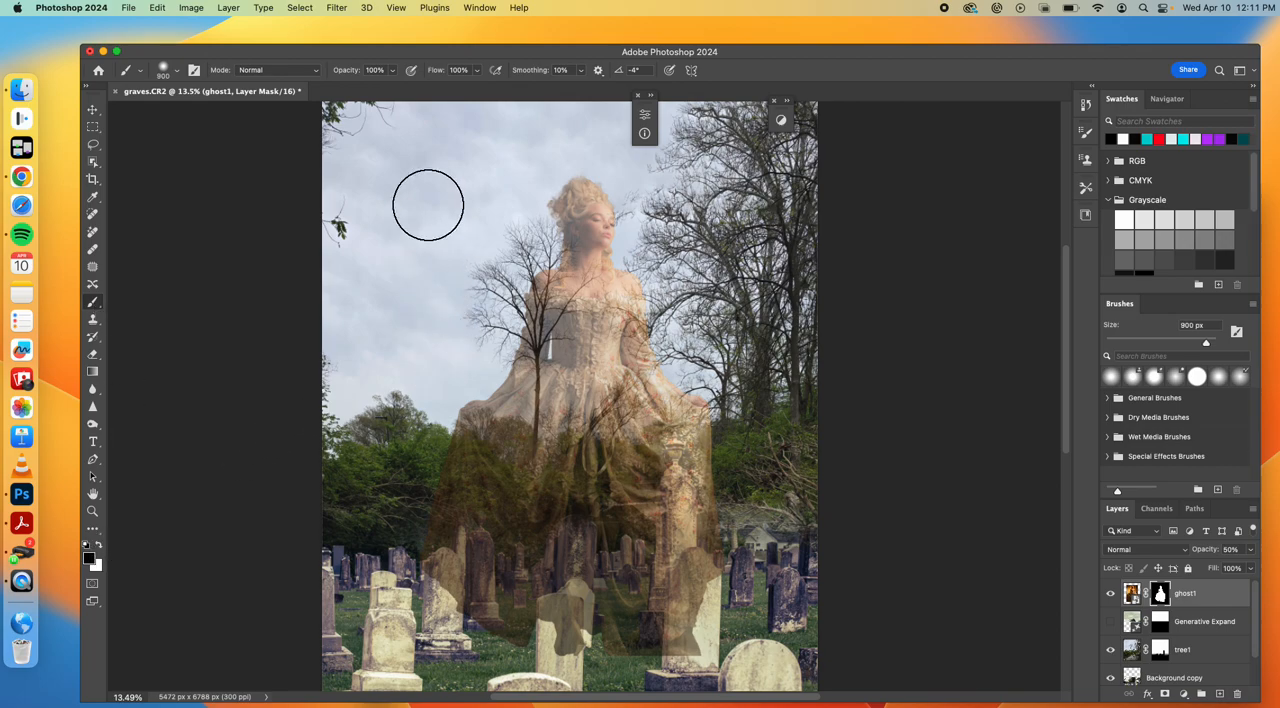
click(392, 73)
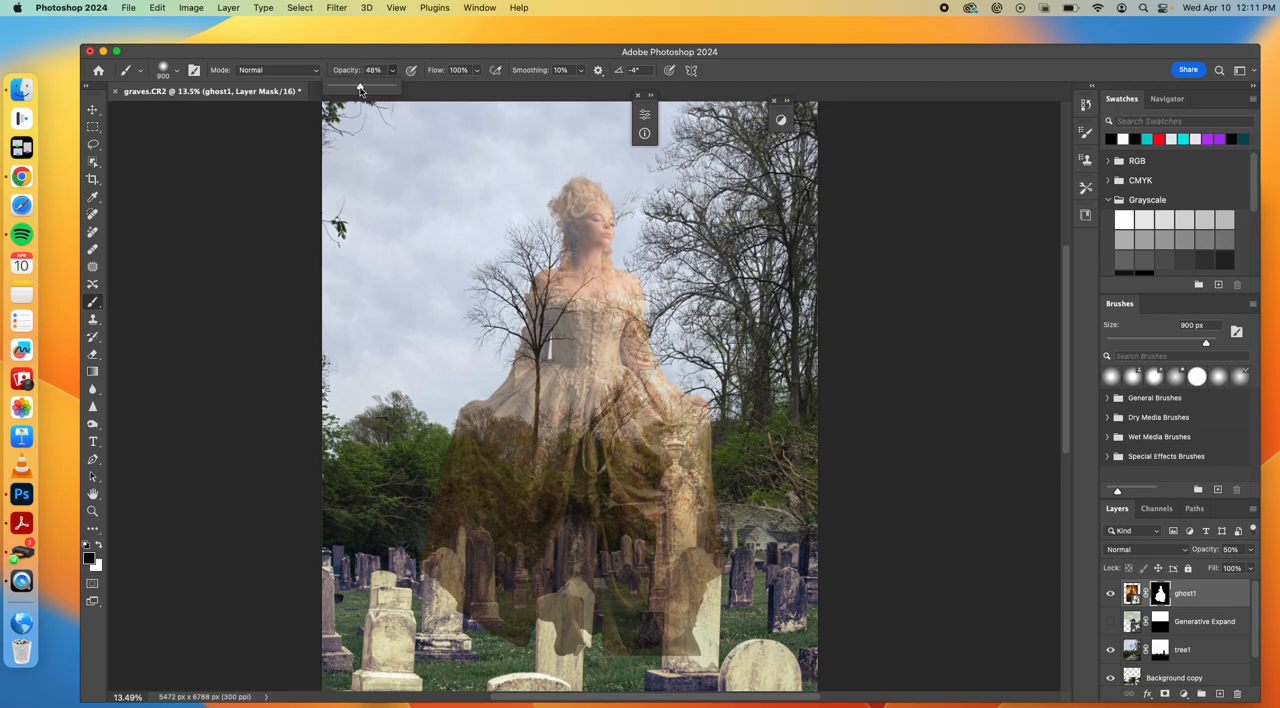
click(515, 361)
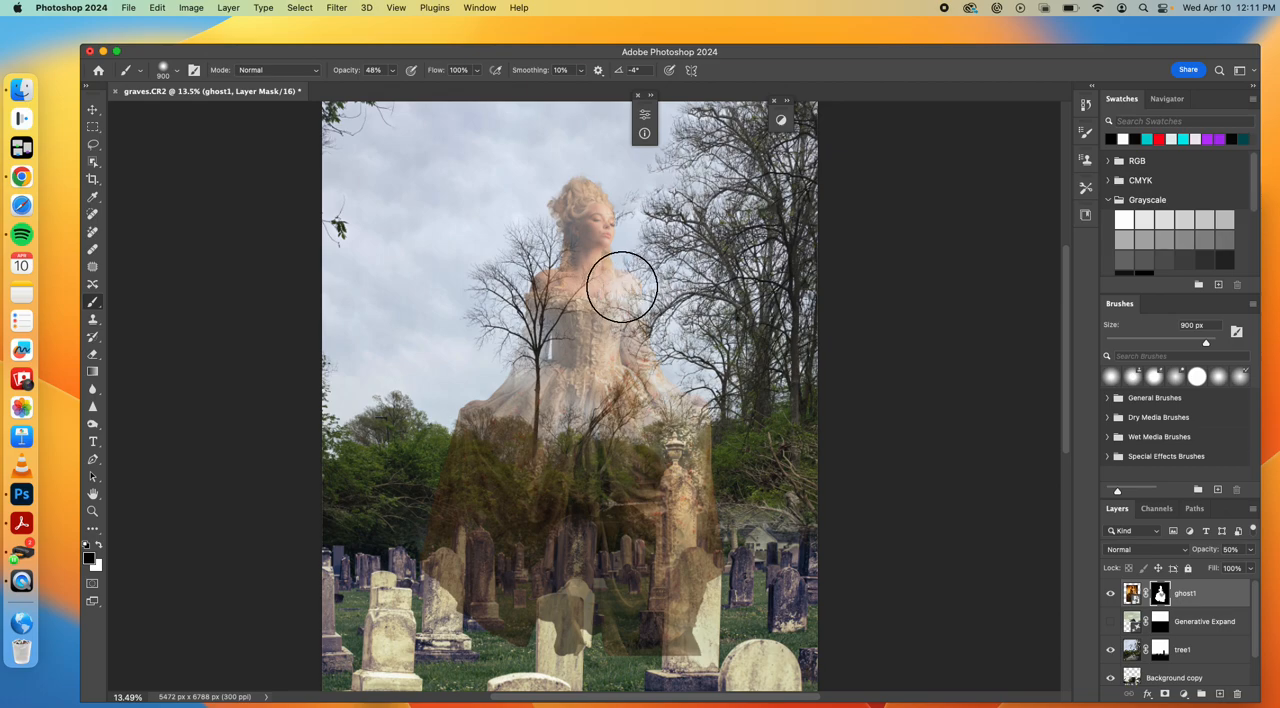
mouse_move(568, 620)
mouse_down()
mouse_move(430, 540)
mouse_move(591, 548)
mouse_up()
mouse_move(680, 555)
mouse_down()
mouse_move(697, 614)
mouse_move(647, 655)
mouse_move(698, 640)
mouse_up()
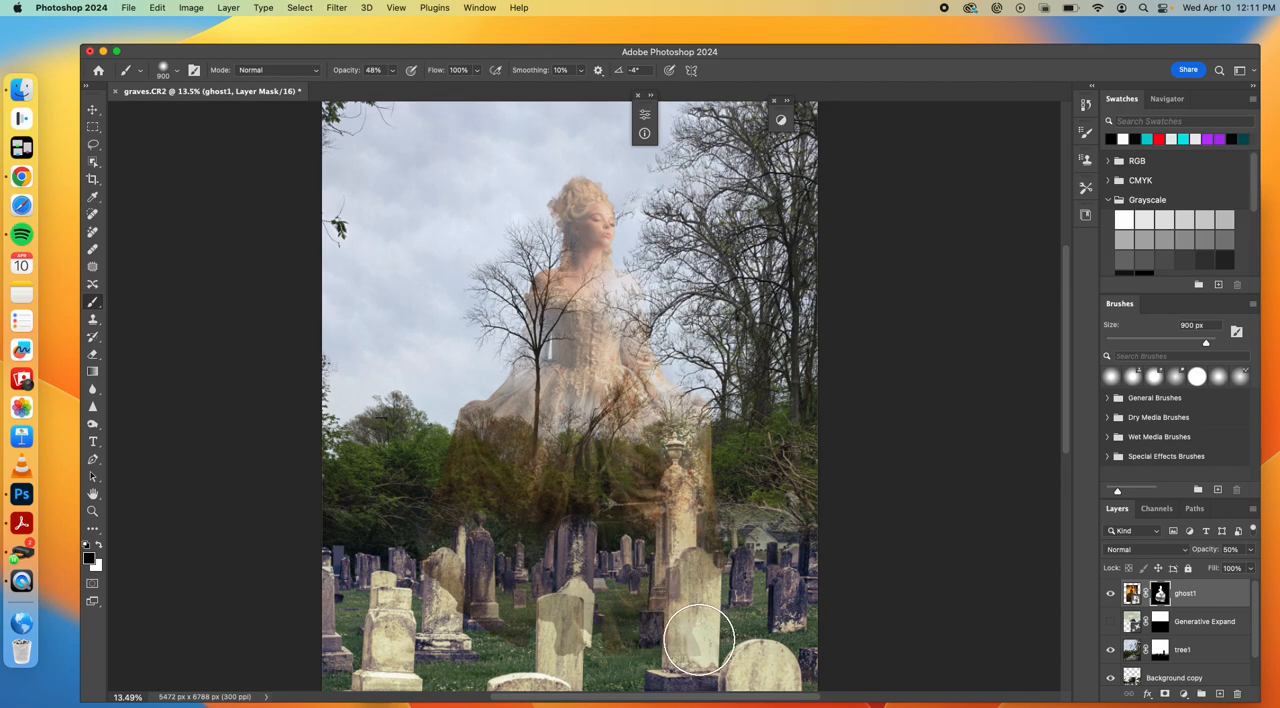
mouse_move(569, 274)
mouse_down()
mouse_move(554, 271)
mouse_move(558, 242)
mouse_up()
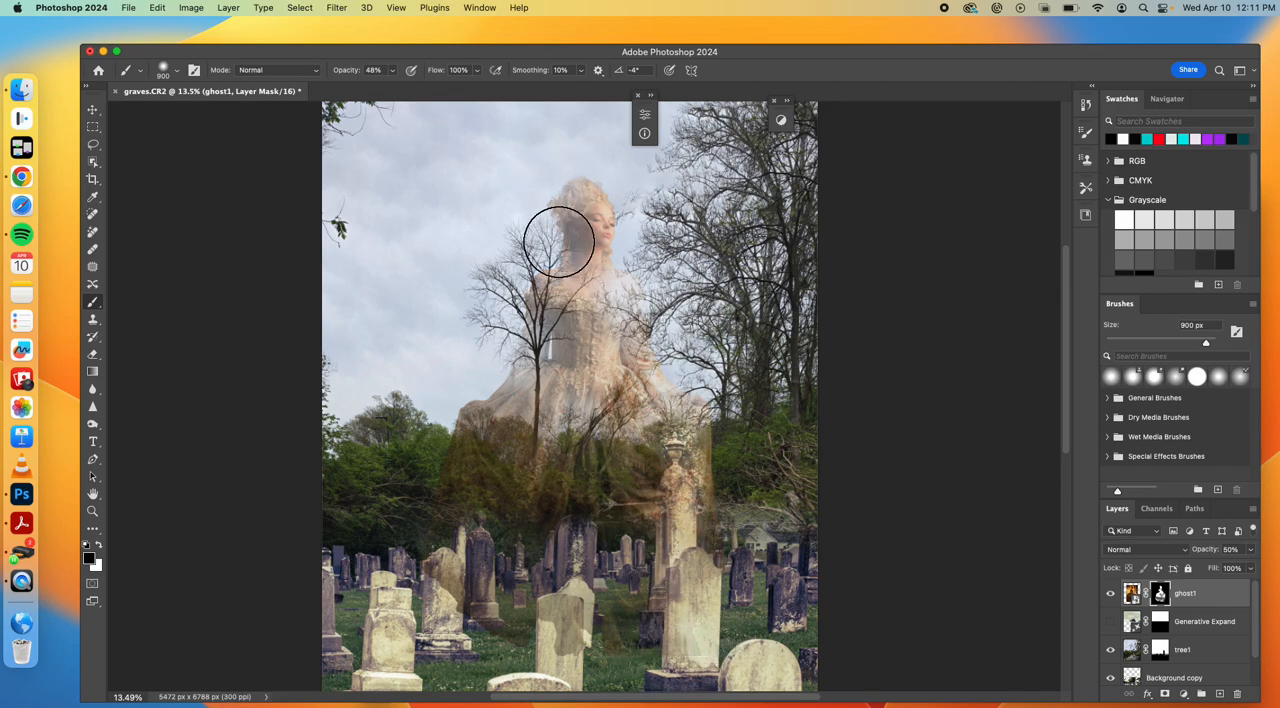
key(super+z)
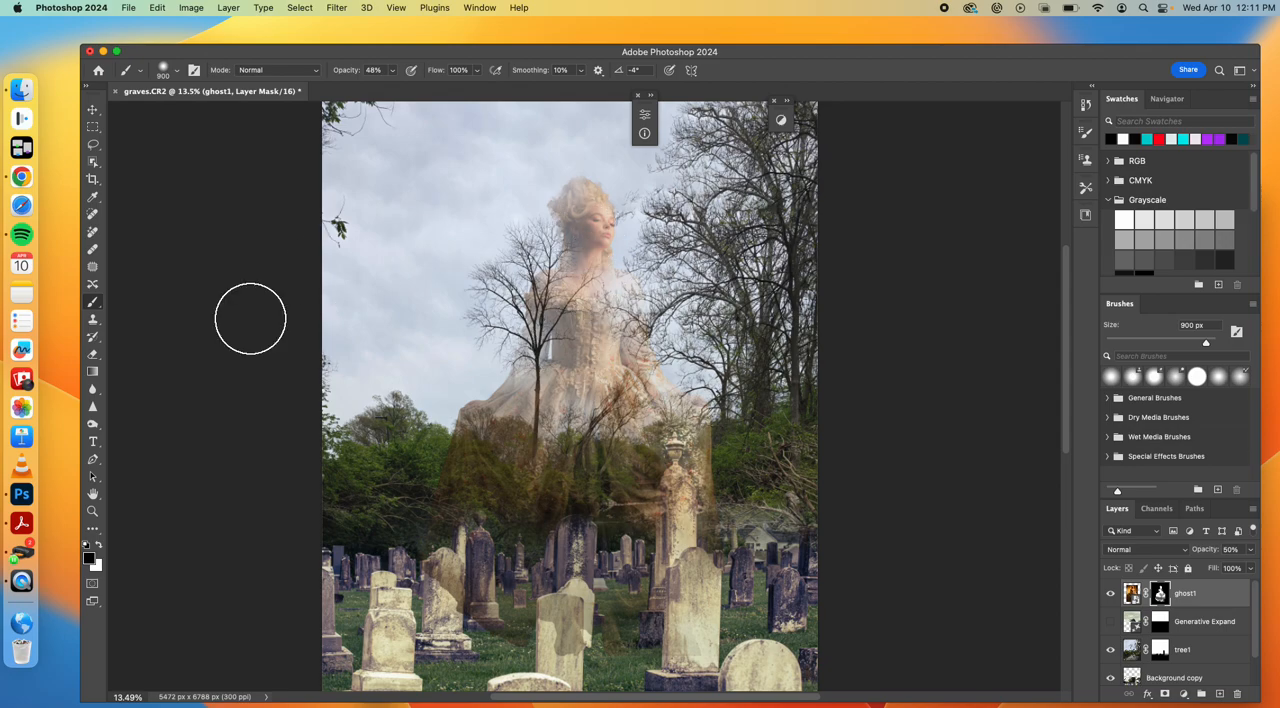
Partly restore the woman's bodice and upper skirt by painting white on ghost1's layer mask
click(100, 546)
drag(543, 136, 571, 194)
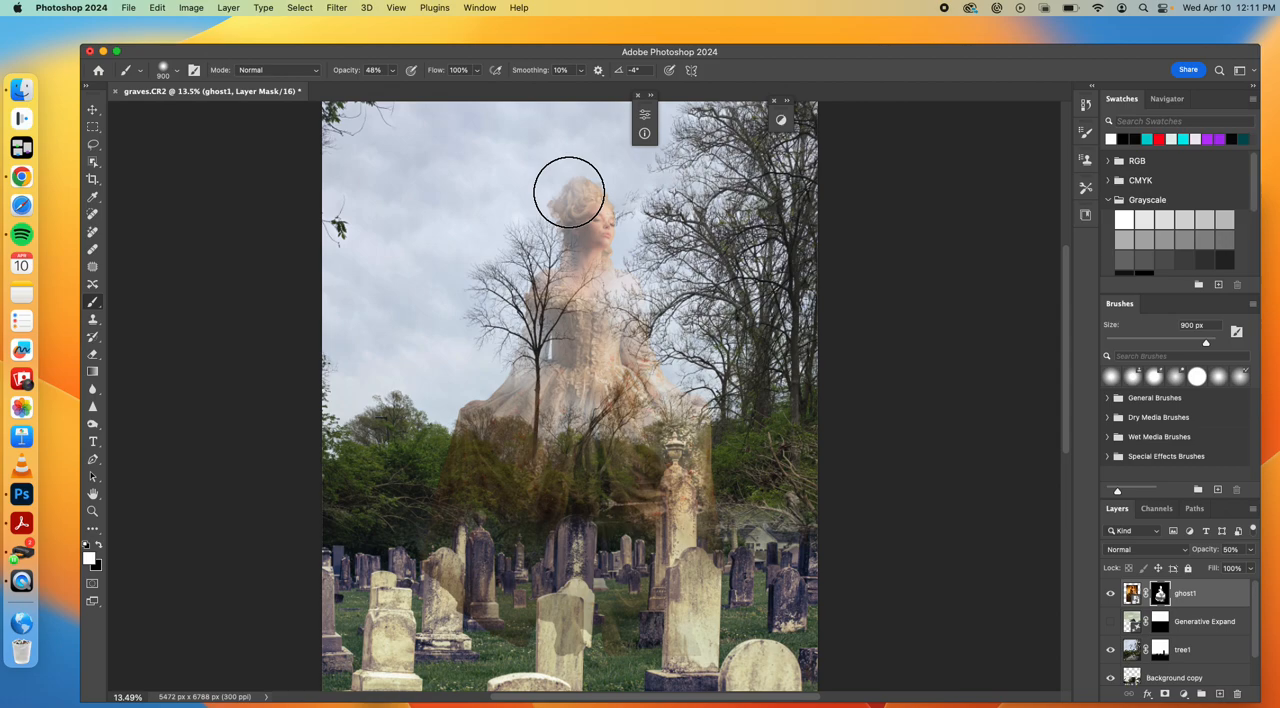
key(super+z)
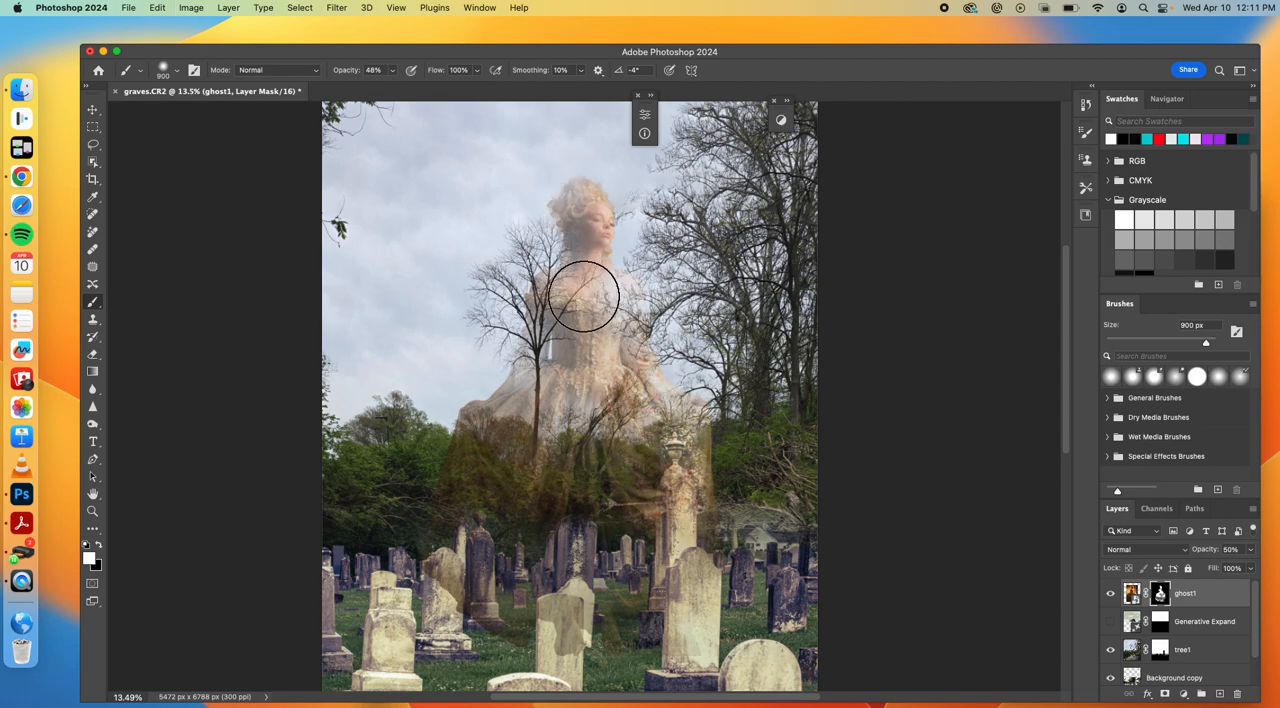
mouse_move(610, 373)
mouse_down()
mouse_move(589, 345)
mouse_move(613, 302)
mouse_move(628, 357)
mouse_move(607, 399)
mouse_move(628, 445)
mouse_up()
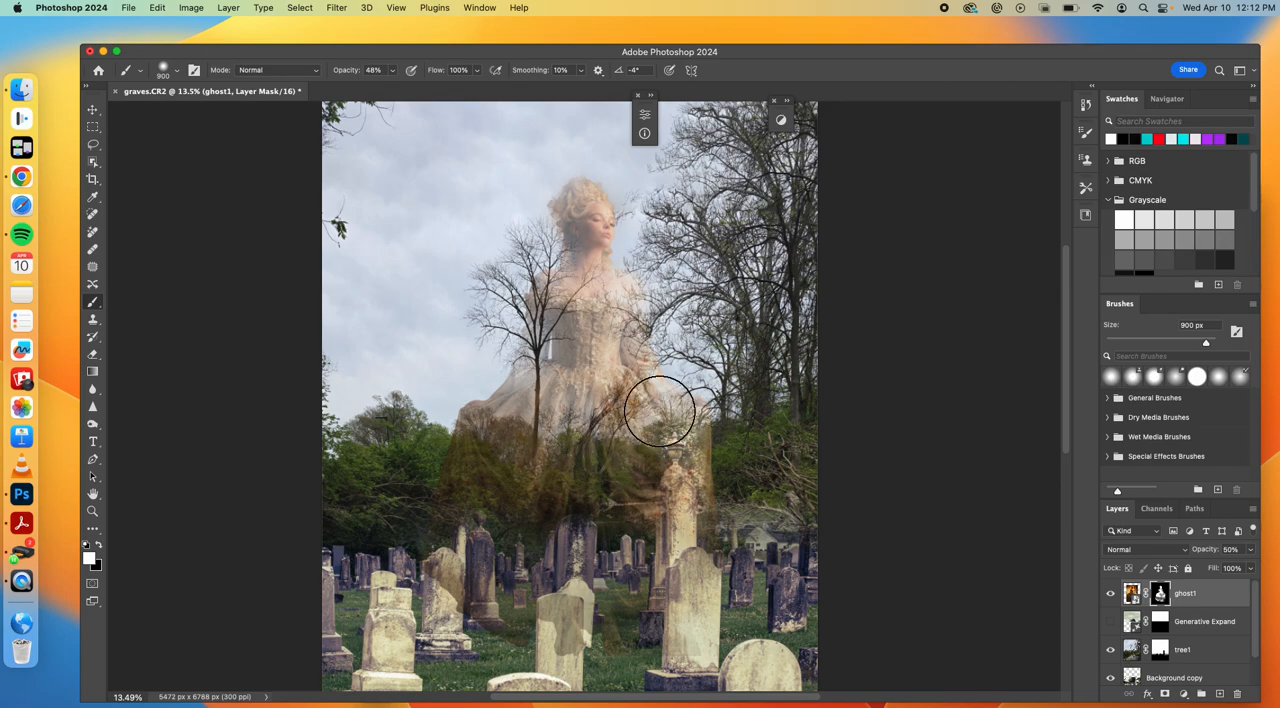
Paint black on ghost1's layer mask over the skirt's outer edge and hem to blend them into the trees and gravestones
click(99, 546)
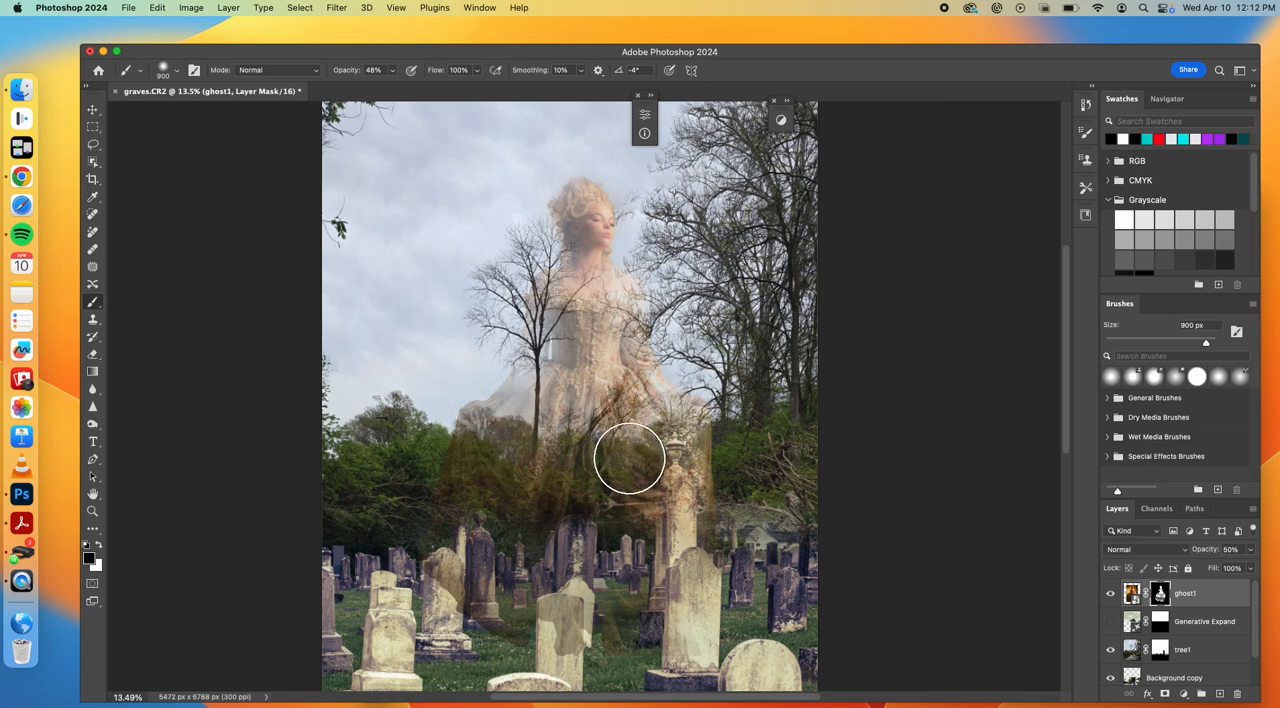
mouse_move(496, 423)
mouse_down()
mouse_move(434, 549)
mouse_move(480, 606)
mouse_move(537, 634)
mouse_move(640, 645)
mouse_up()
drag(588, 591, 575, 606)
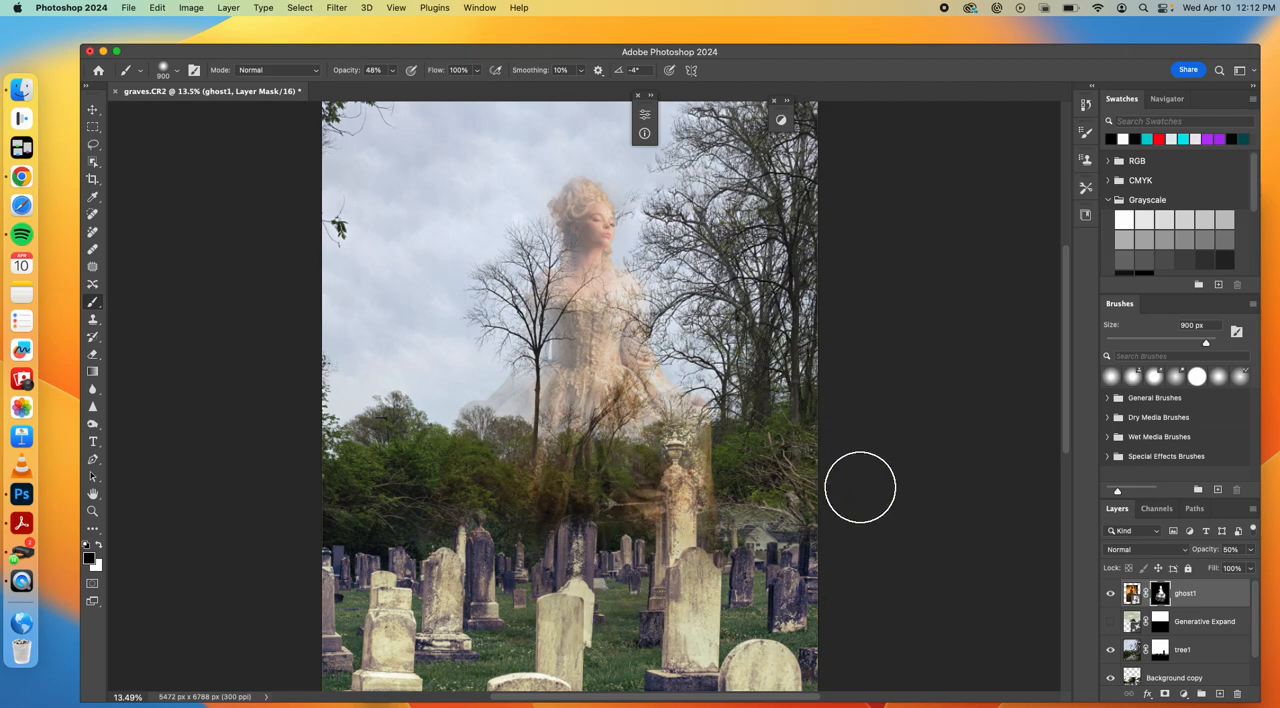
Raise the ghost1 layer's opacity to 100%
click(1131, 593)
click(1250, 550)
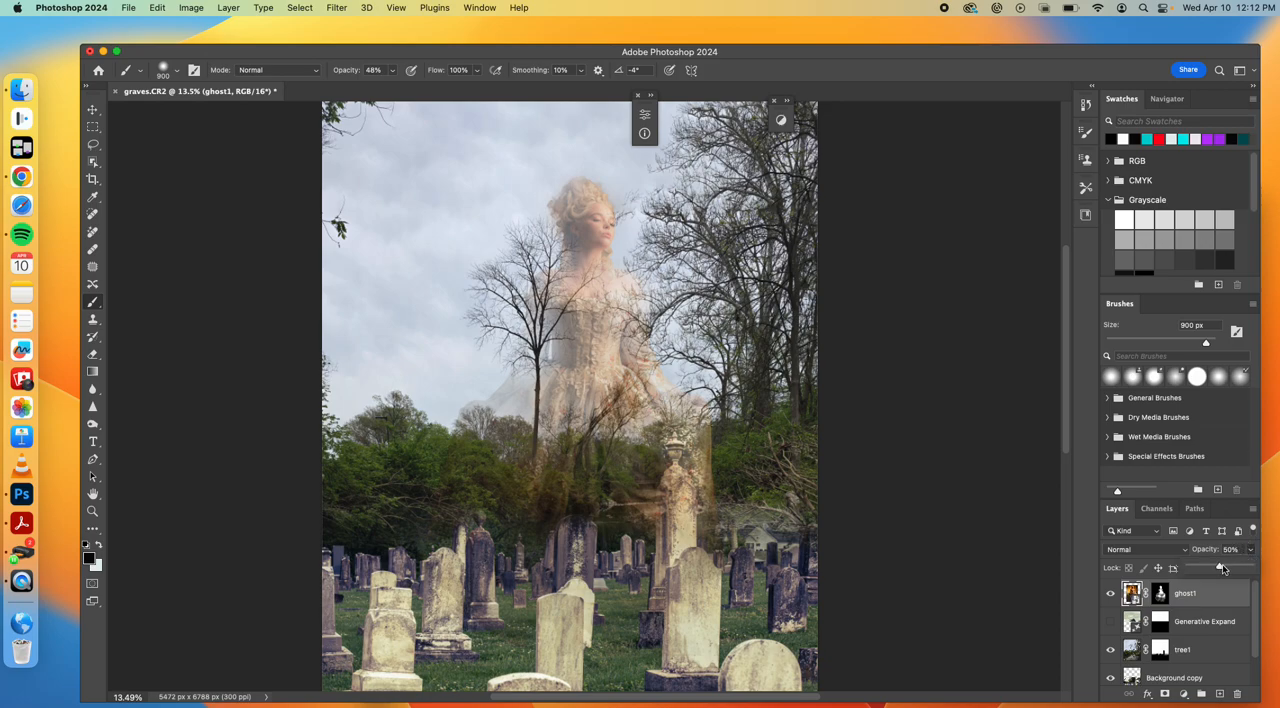
drag(1246, 568, 1262, 569)
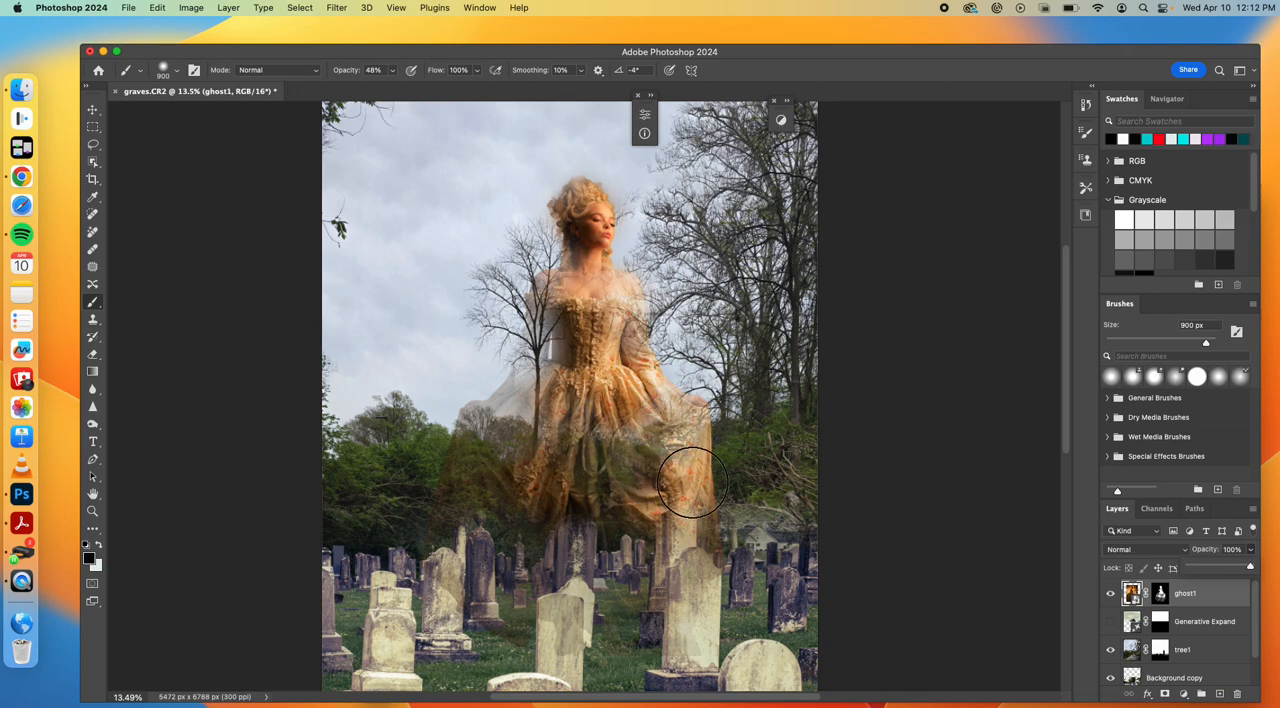
Set the ghost1 layer's blend mode to Screen
click(1184, 550)
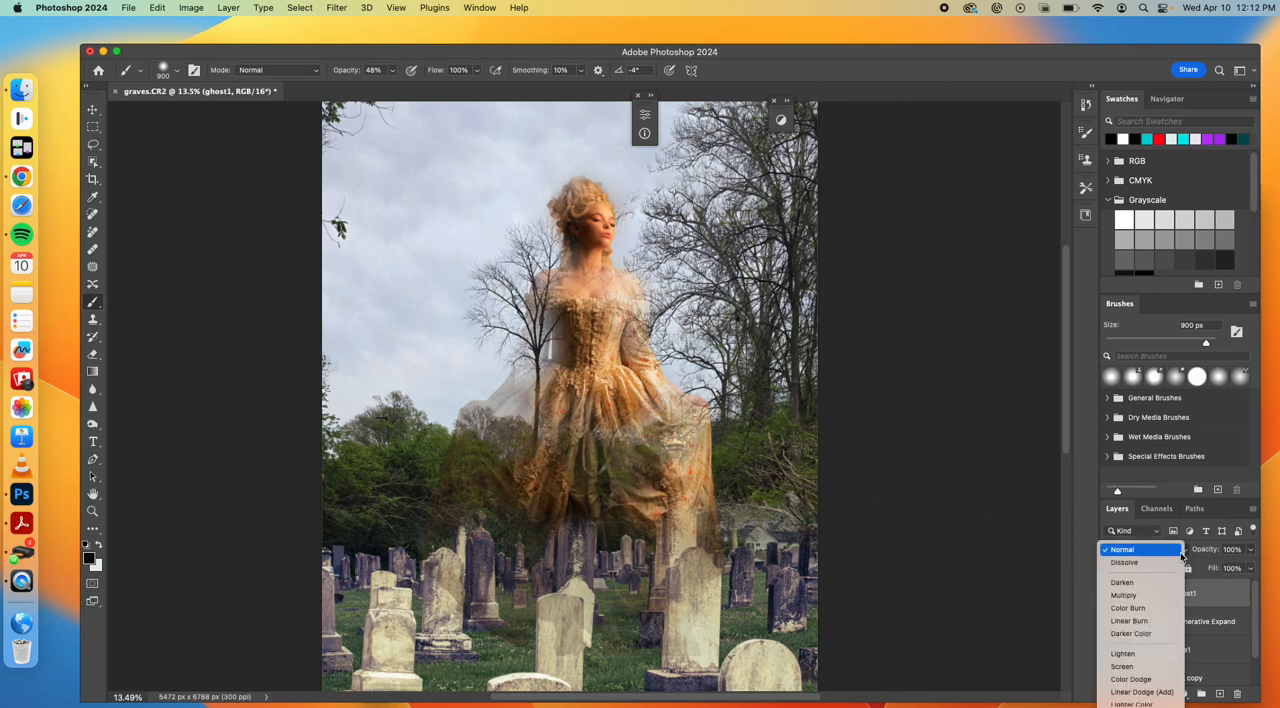
click(1178, 555)
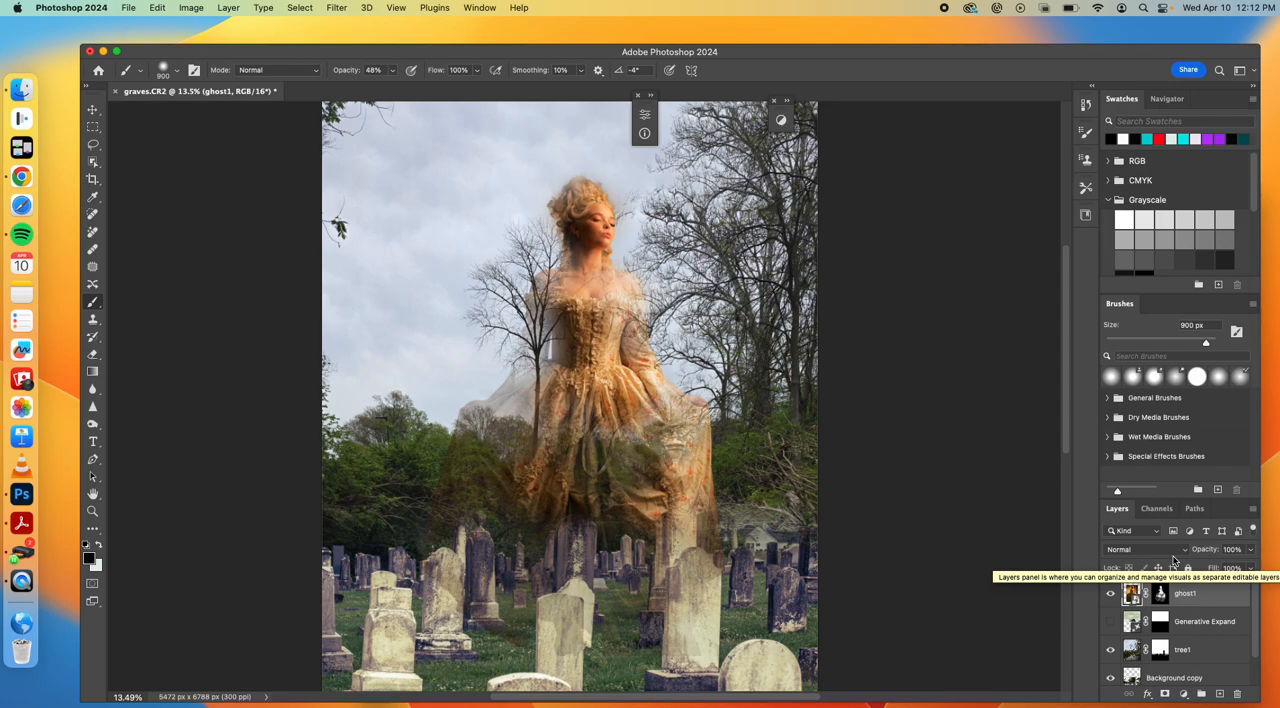
click(1180, 553)
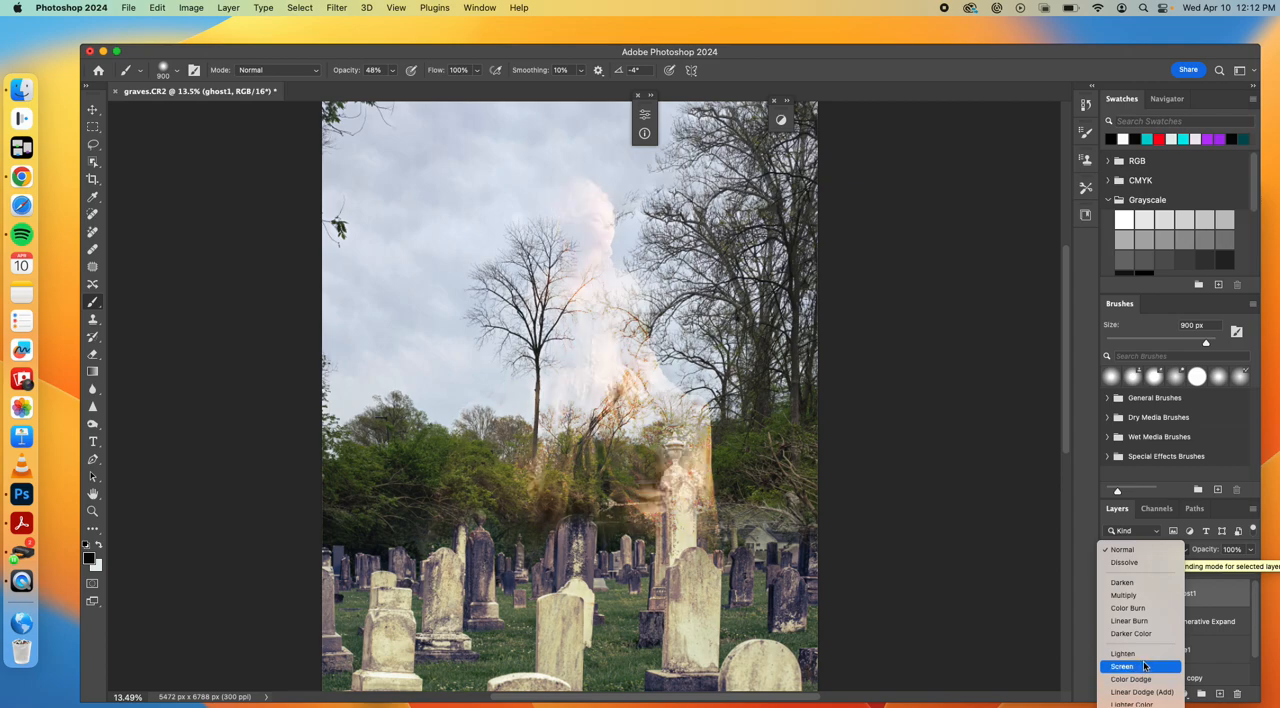
click(1145, 667)
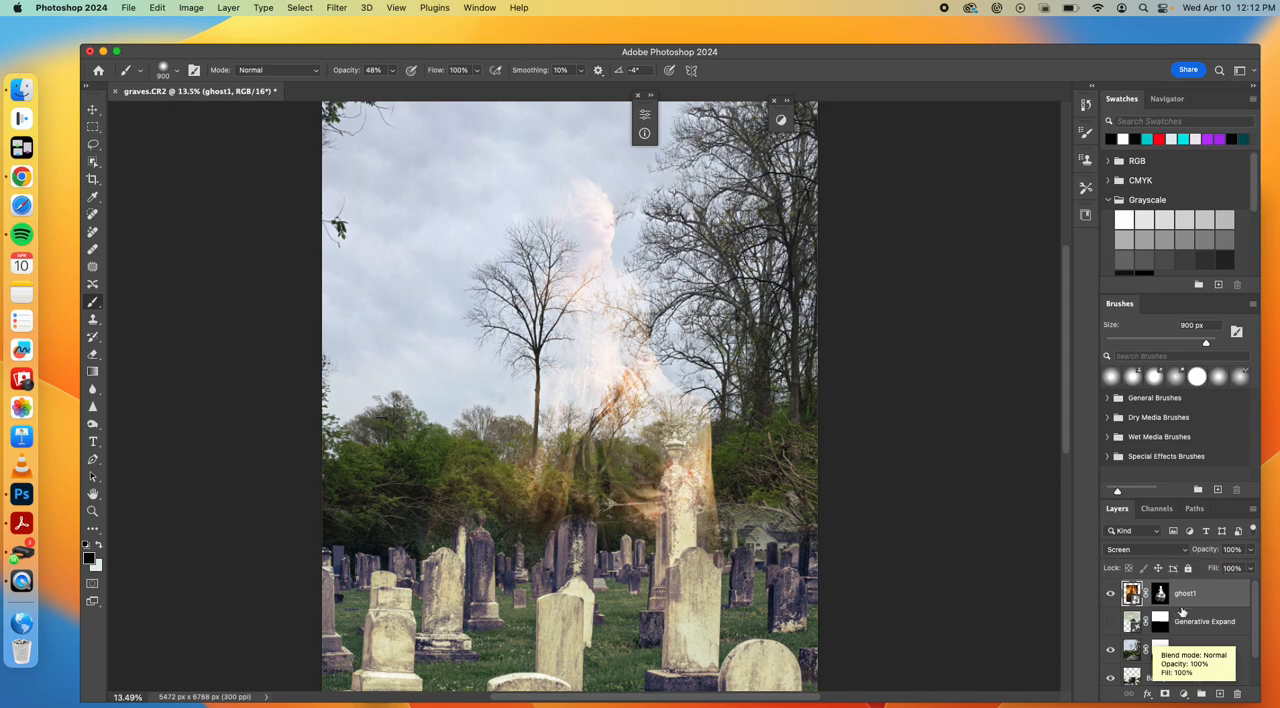
Duplicate the ghost1 layer, toggle the copy's visibility to compare the effect, and delete the copy
drag(1204, 597, 1223, 696)
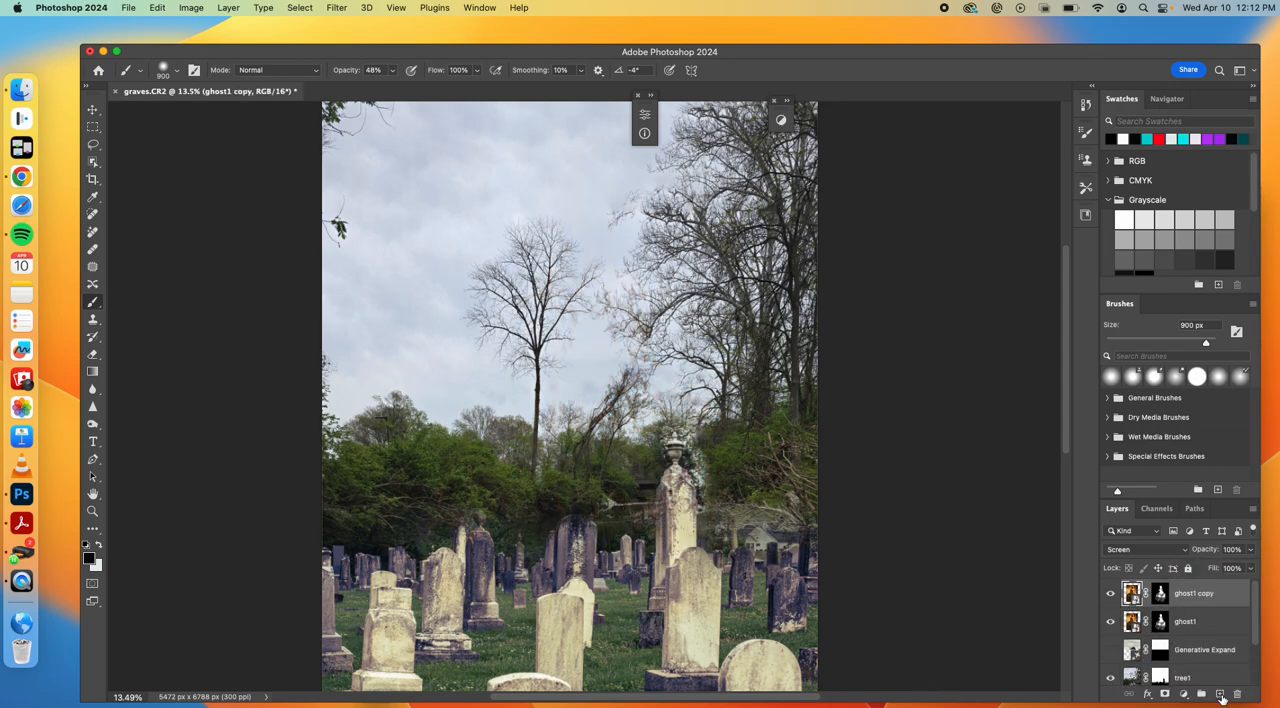
click(1109, 596)
click(1109, 597)
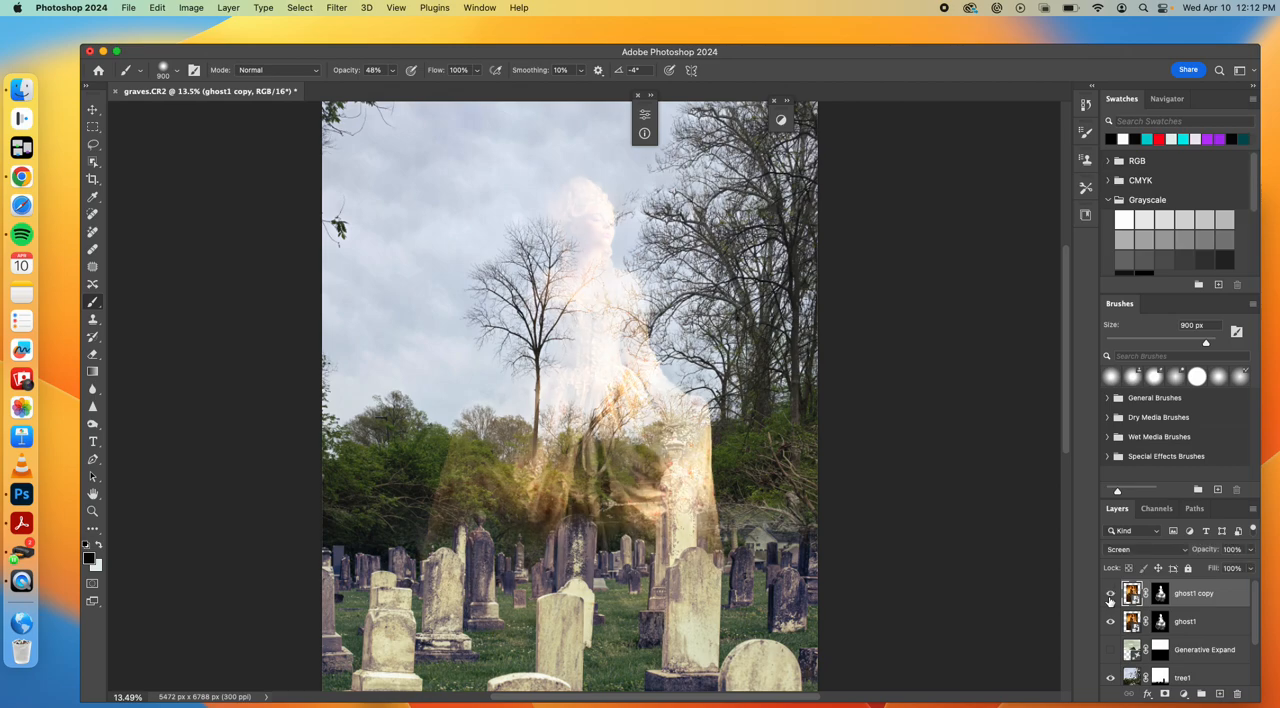
click(1109, 596)
click(1109, 596)
key(Delete)
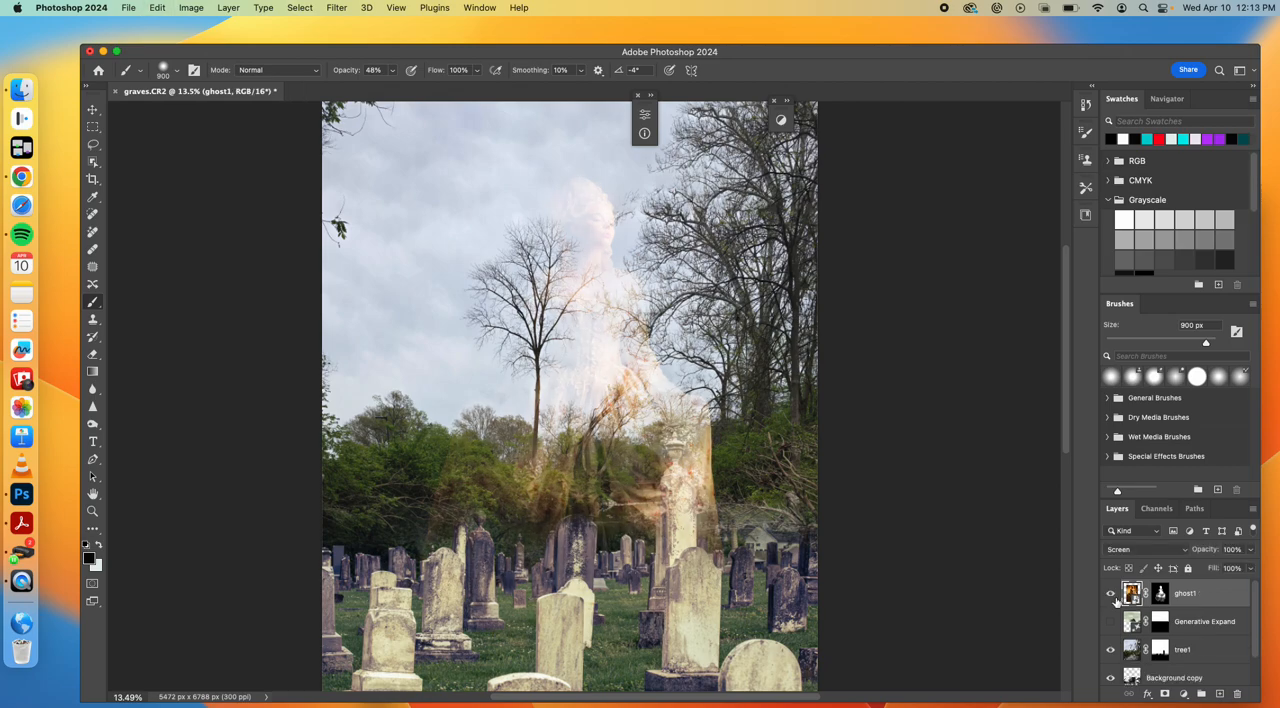
Set the ghost1 layer's blend mode to Overlay
click(1156, 553)
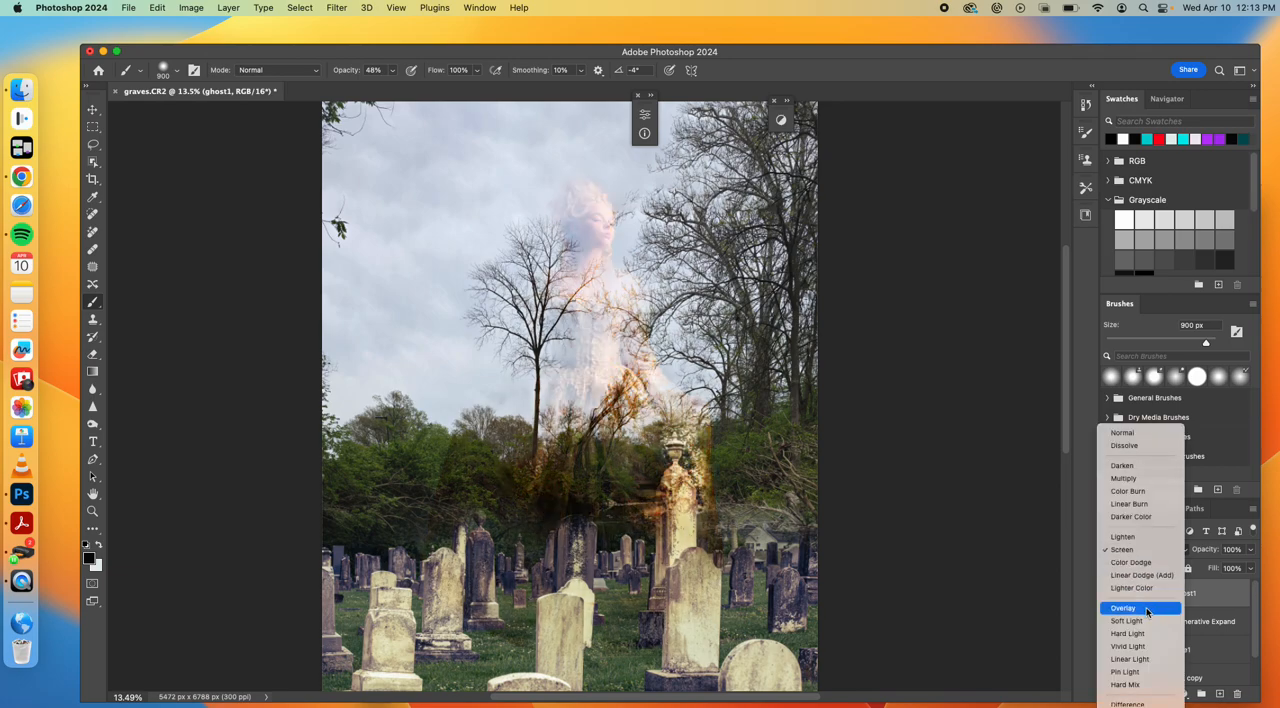
click(1146, 609)
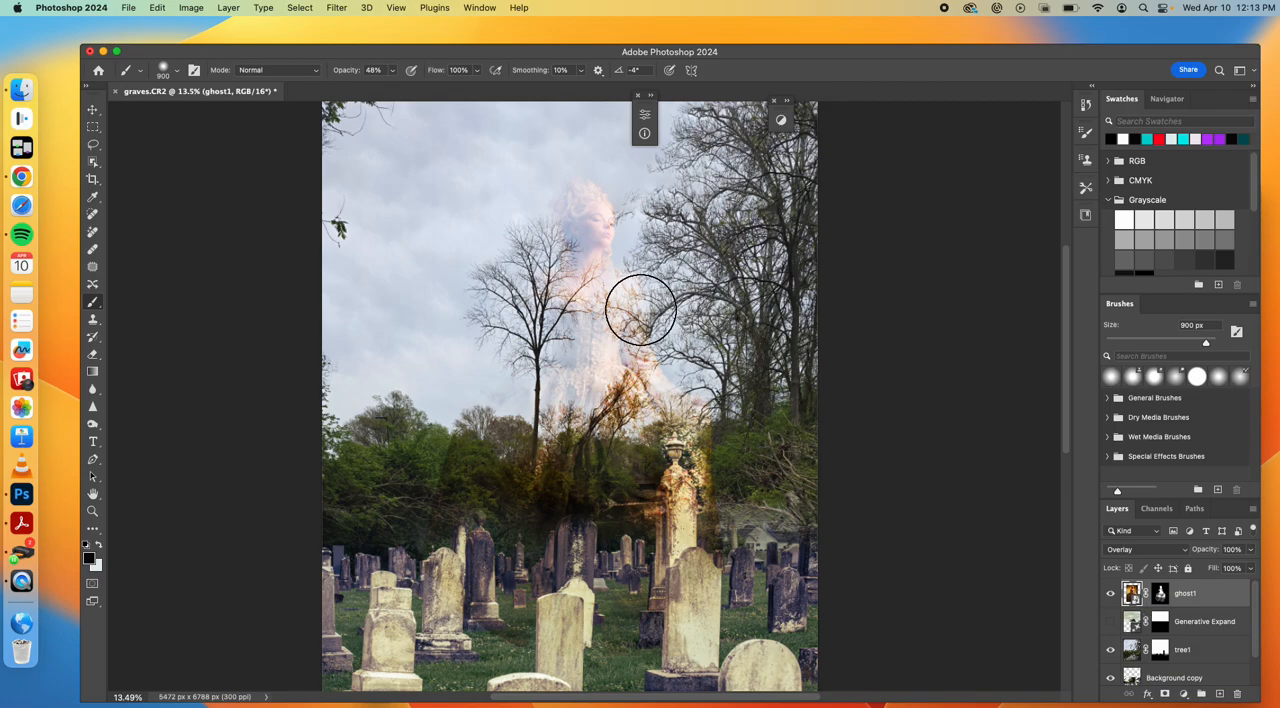
Examine how the Overlay blend looks on the woman's face and dress up close and across the composite, keeping Overlay selected
scroll(697, 314, up, 3)
scroll(697, 314, up, 5)
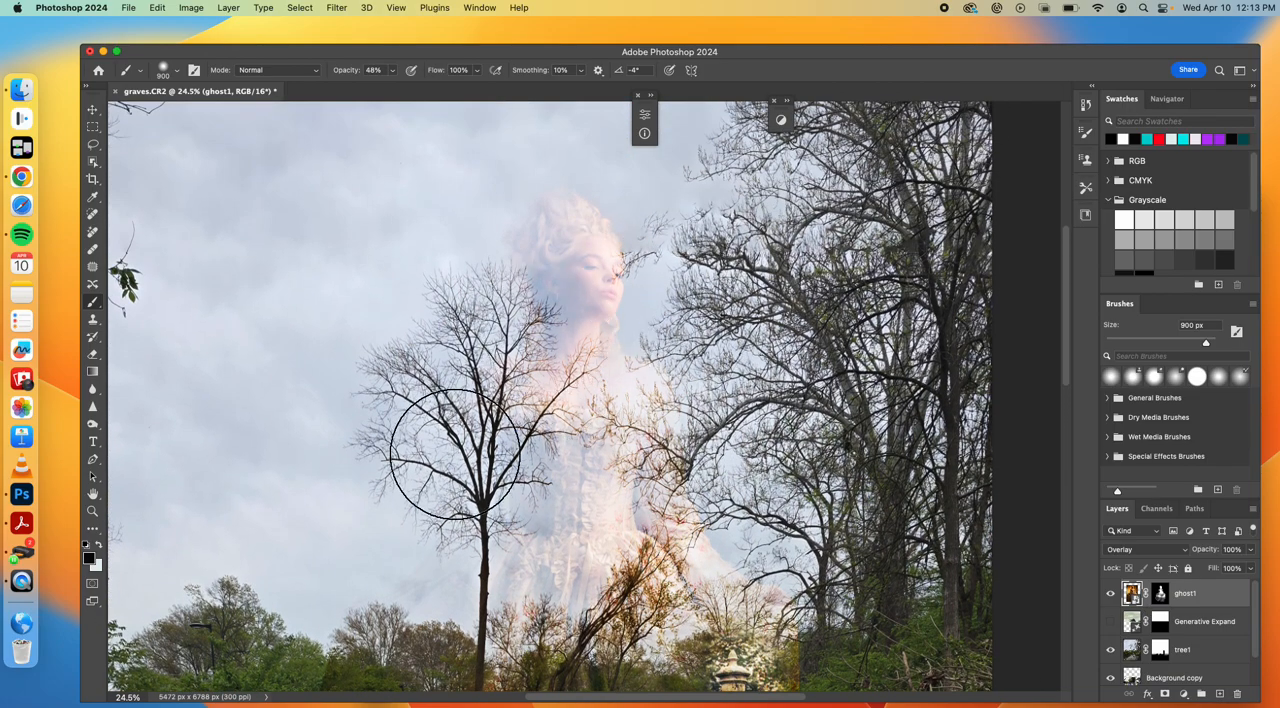
scroll(715, 385, down, 2)
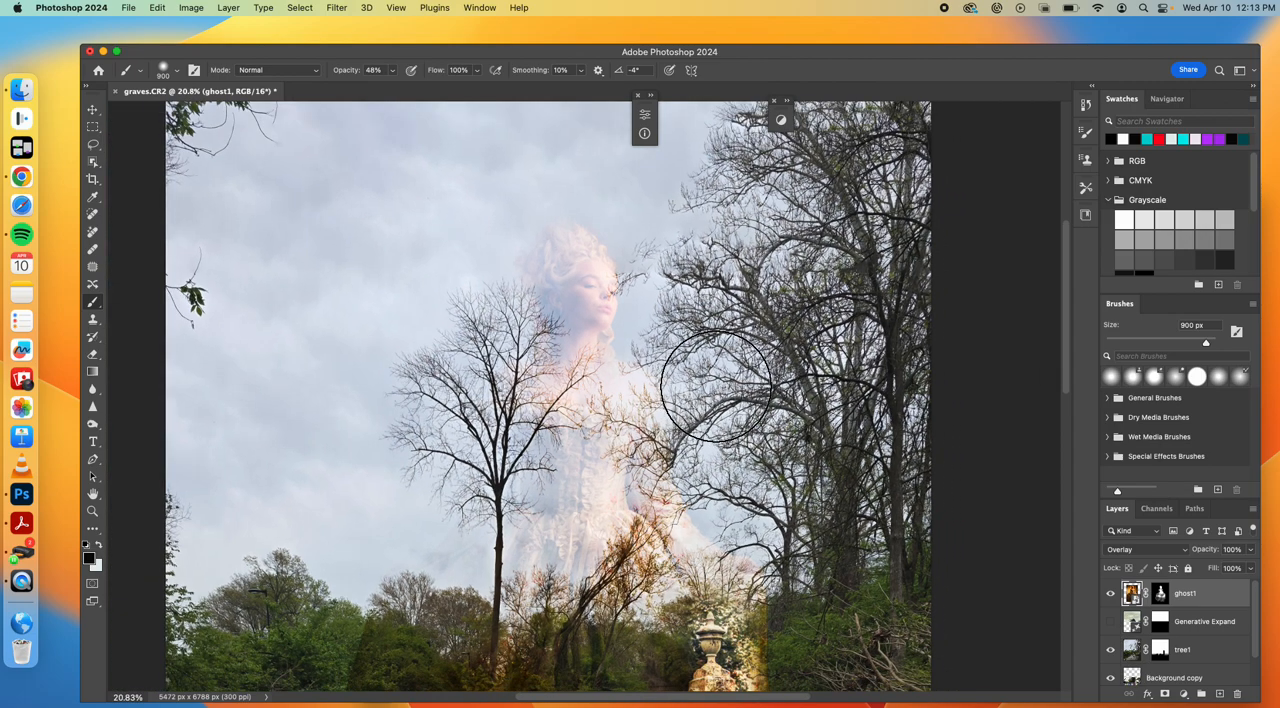
scroll(715, 385, down, 1)
scroll(671, 453, down, 1)
scroll(671, 453, down, 2)
scroll(664, 440, down, 1)
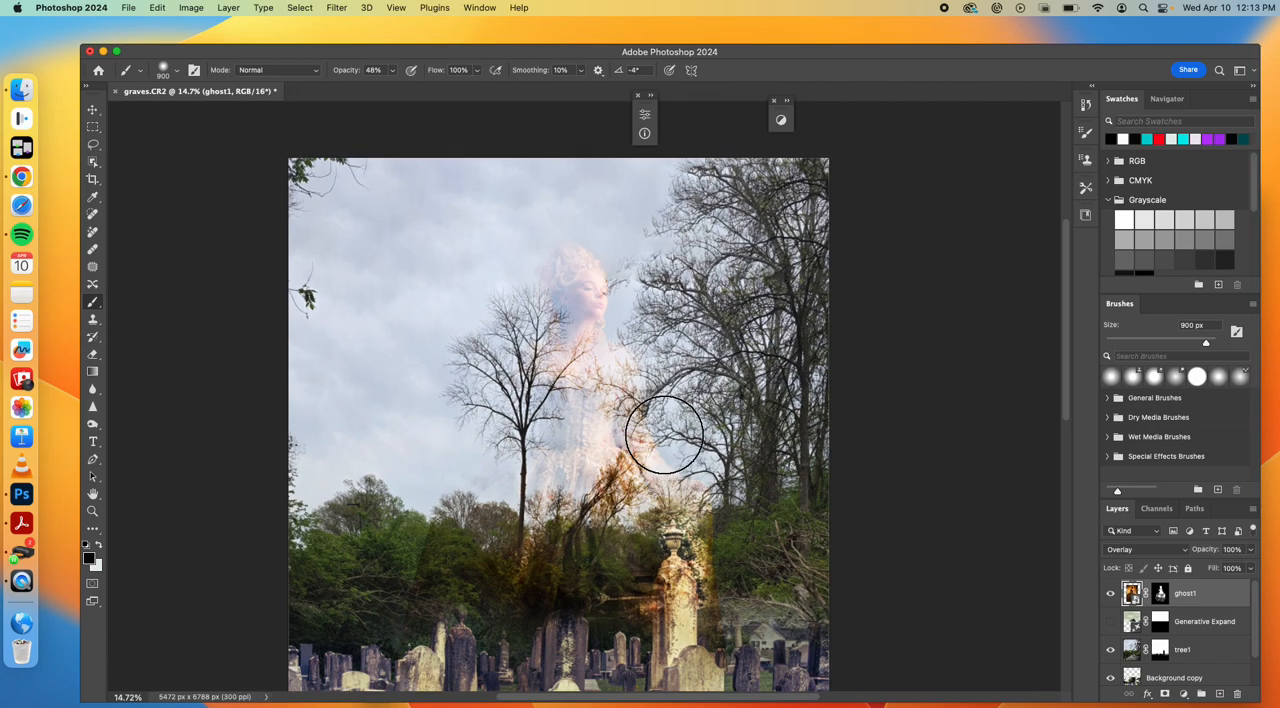
scroll(664, 435, down, 2)
click(1167, 553)
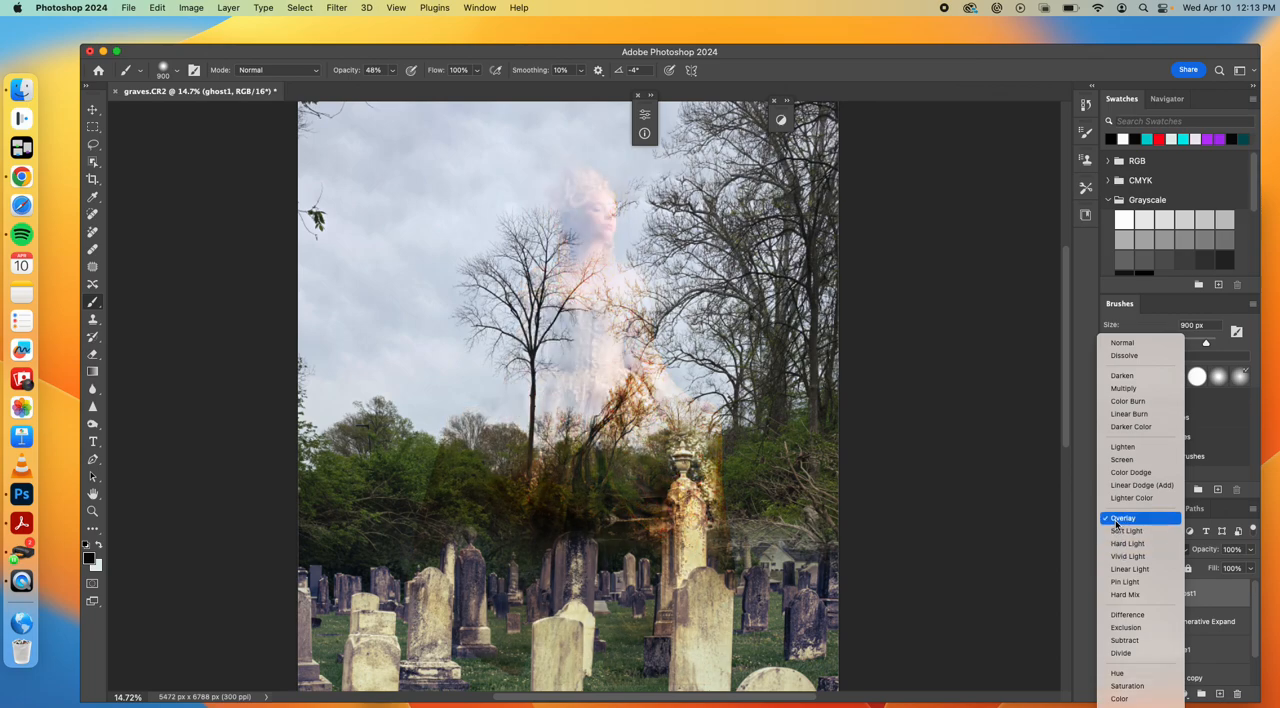
click(1115, 520)
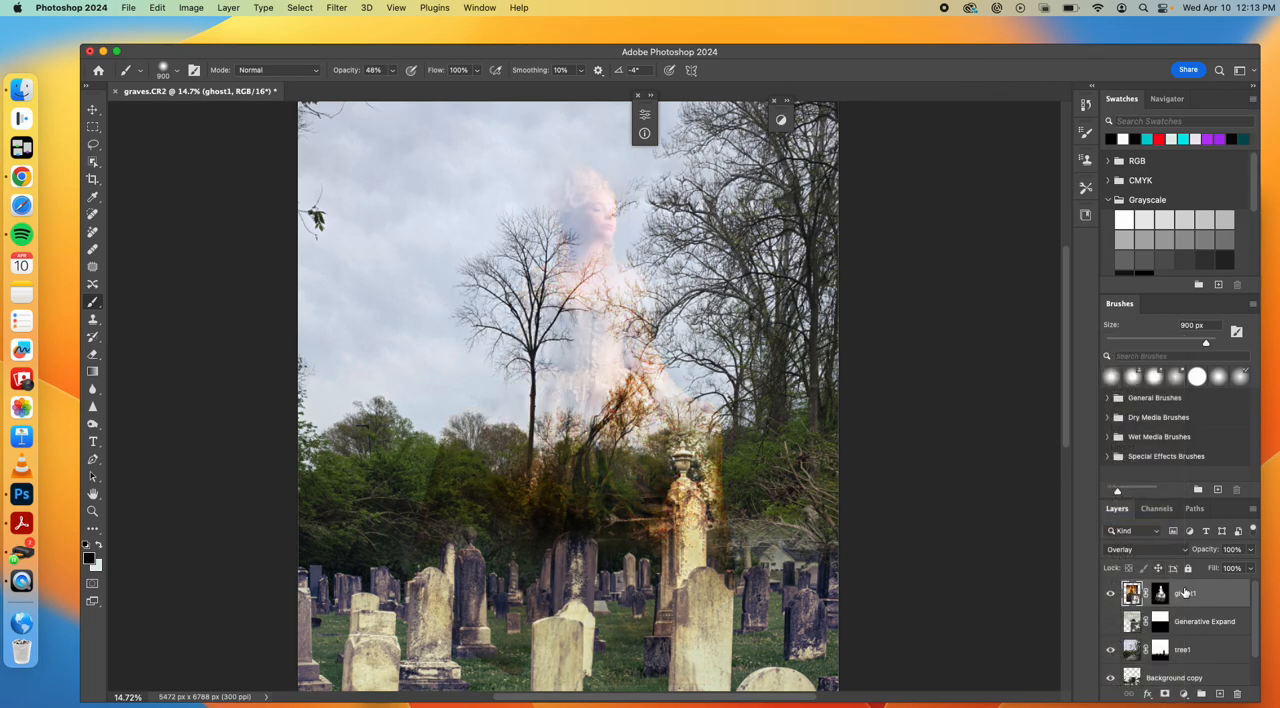
Duplicate the ghost1 layer to strengthen the Overlay effect and compare the image with the copy hidden and shown
drag(1190, 593, 1221, 693)
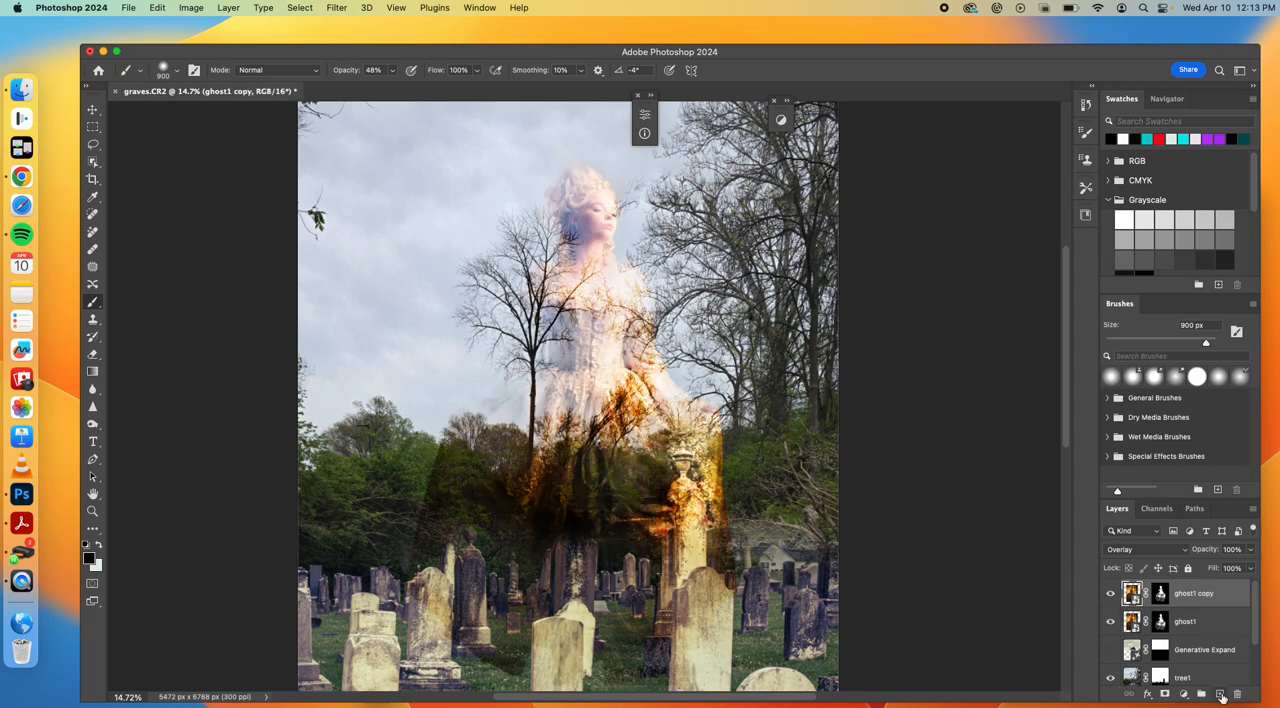
click(1109, 595)
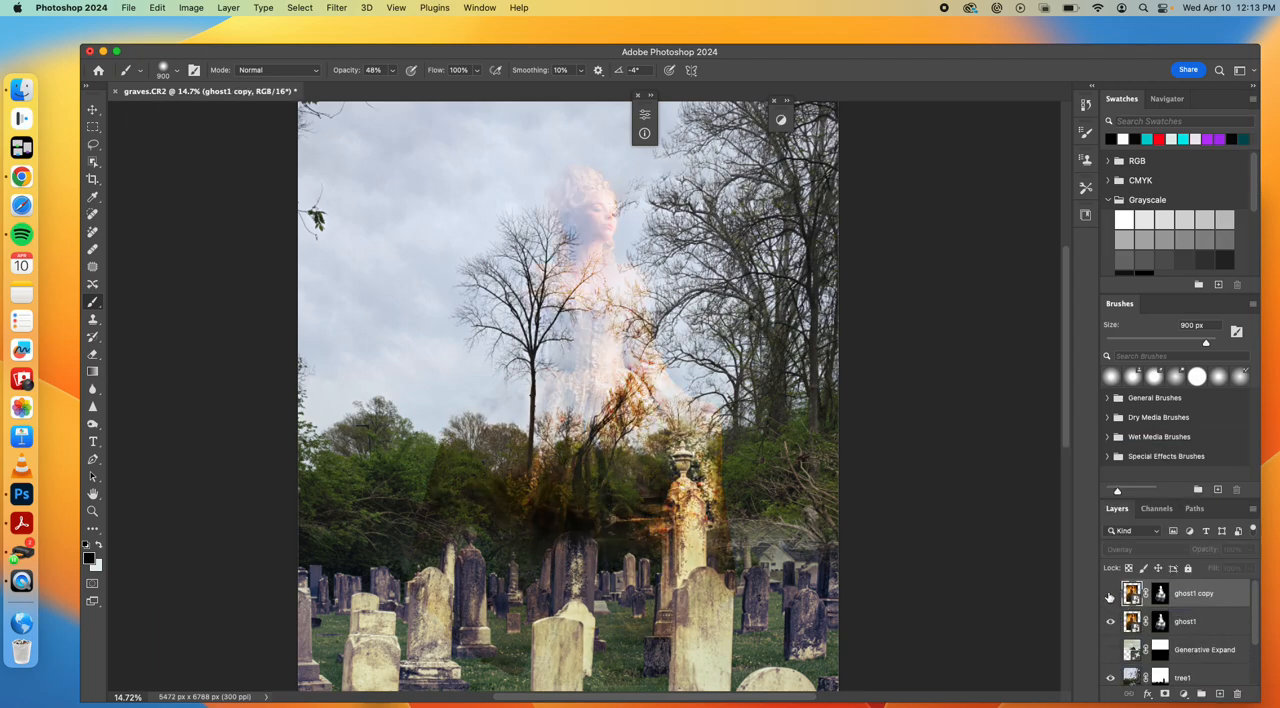
click(1109, 595)
Fade the lower dress on the ghost1 copy's layer mask with the black brush at 68% opacity
click(1159, 594)
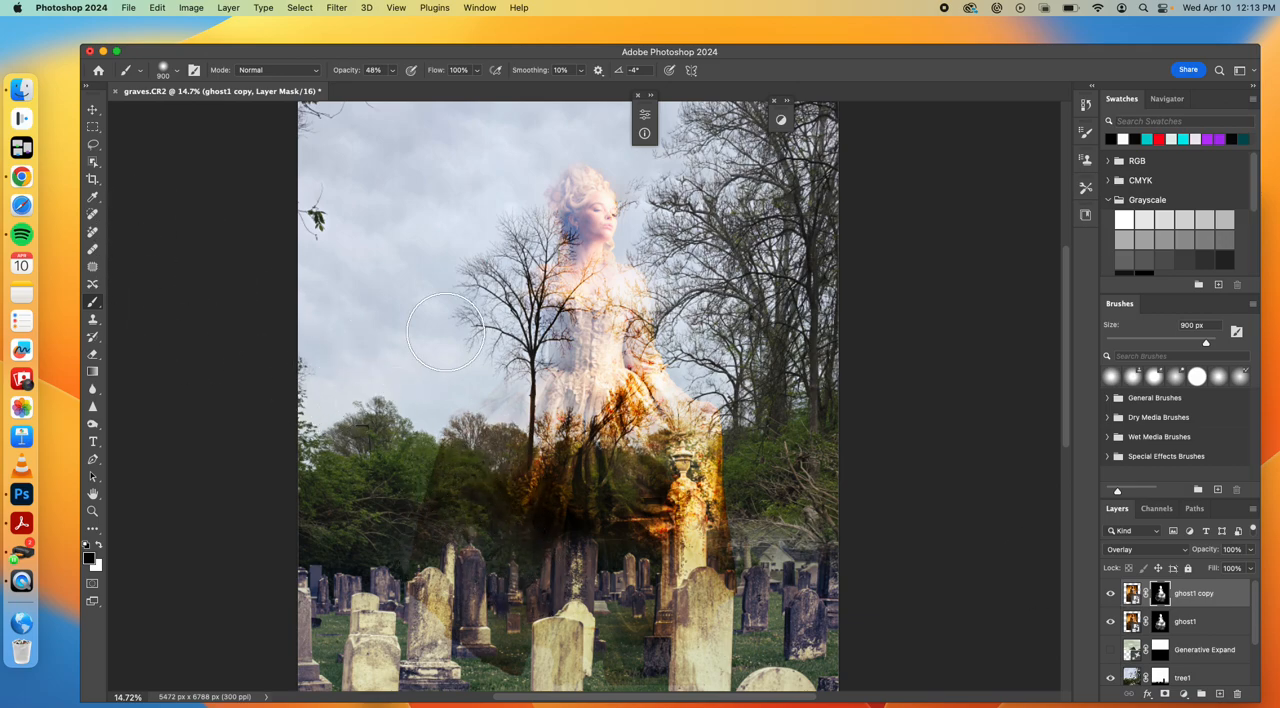
click(392, 72)
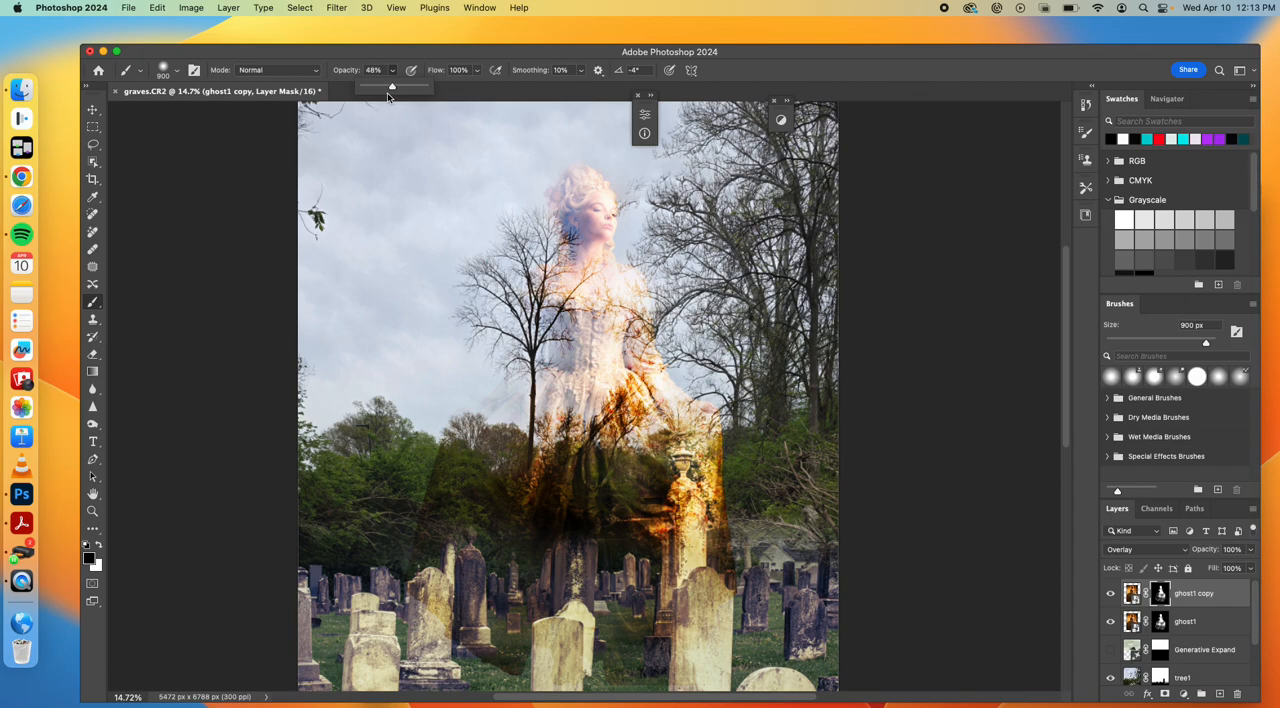
mouse_move(557, 428)
mouse_down()
mouse_move(555, 530)
mouse_move(648, 543)
mouse_move(657, 451)
mouse_move(729, 480)
mouse_move(717, 627)
mouse_up()
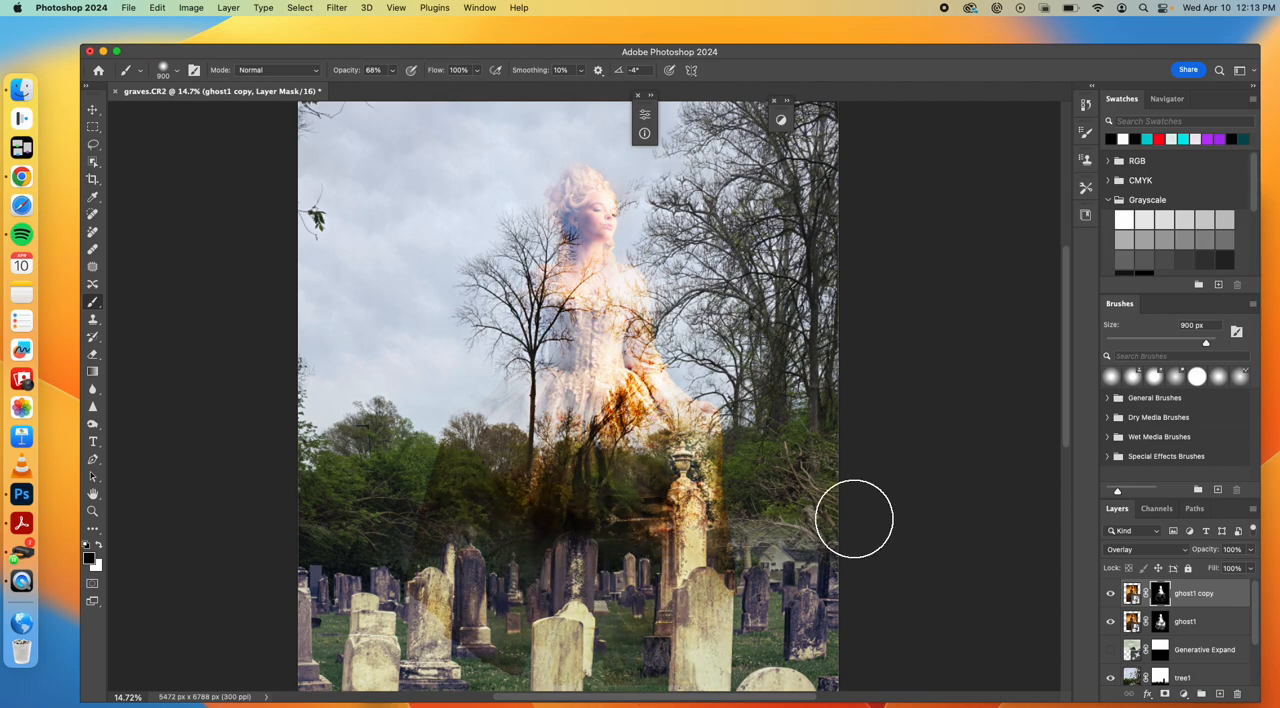
Paint black on the original ghost1 layer's mask over the skirt in front of the trees and the stone monument
click(1160, 621)
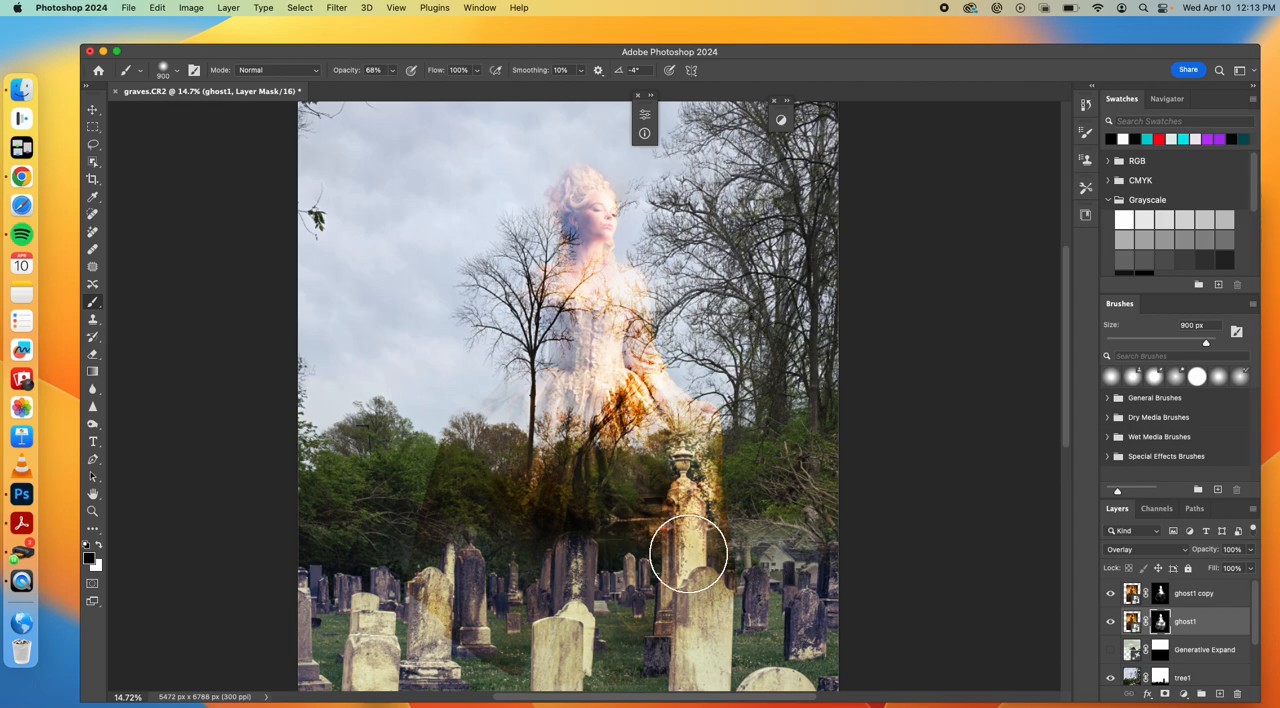
mouse_move(612, 505)
mouse_down()
mouse_move(587, 438)
mouse_move(605, 436)
mouse_move(623, 400)
mouse_up()
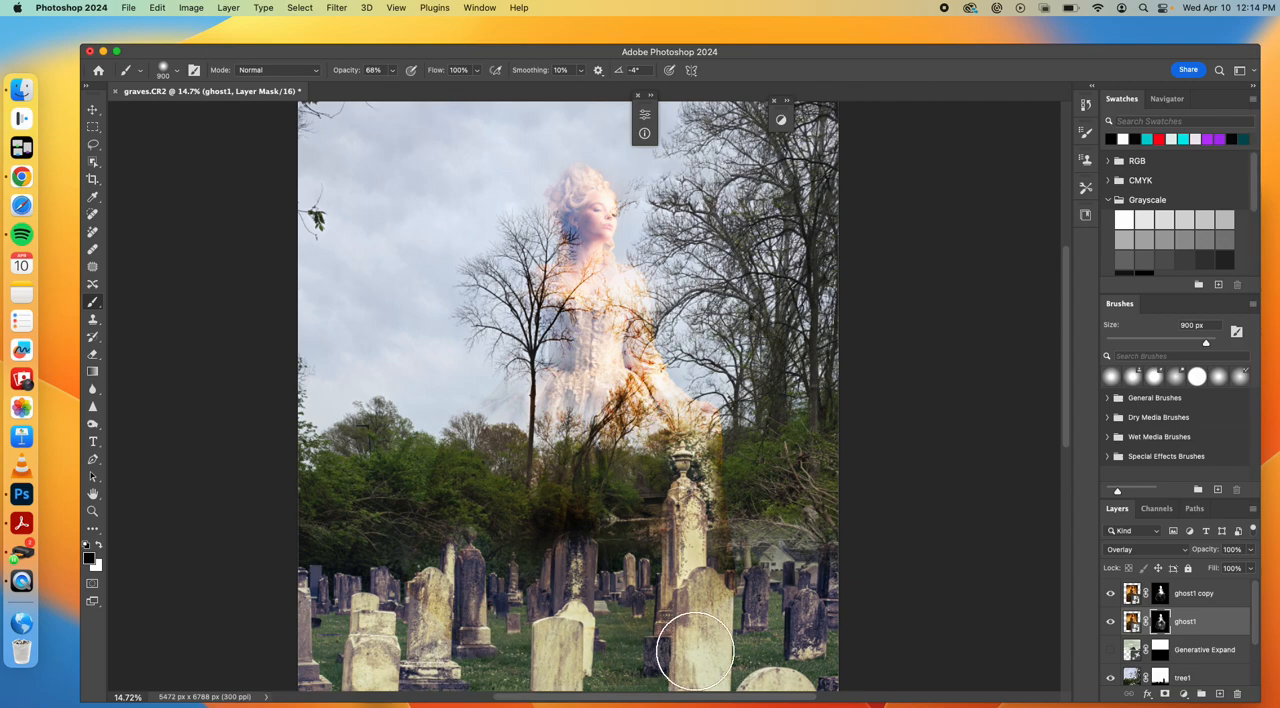
scroll(792, 476, down, 5)
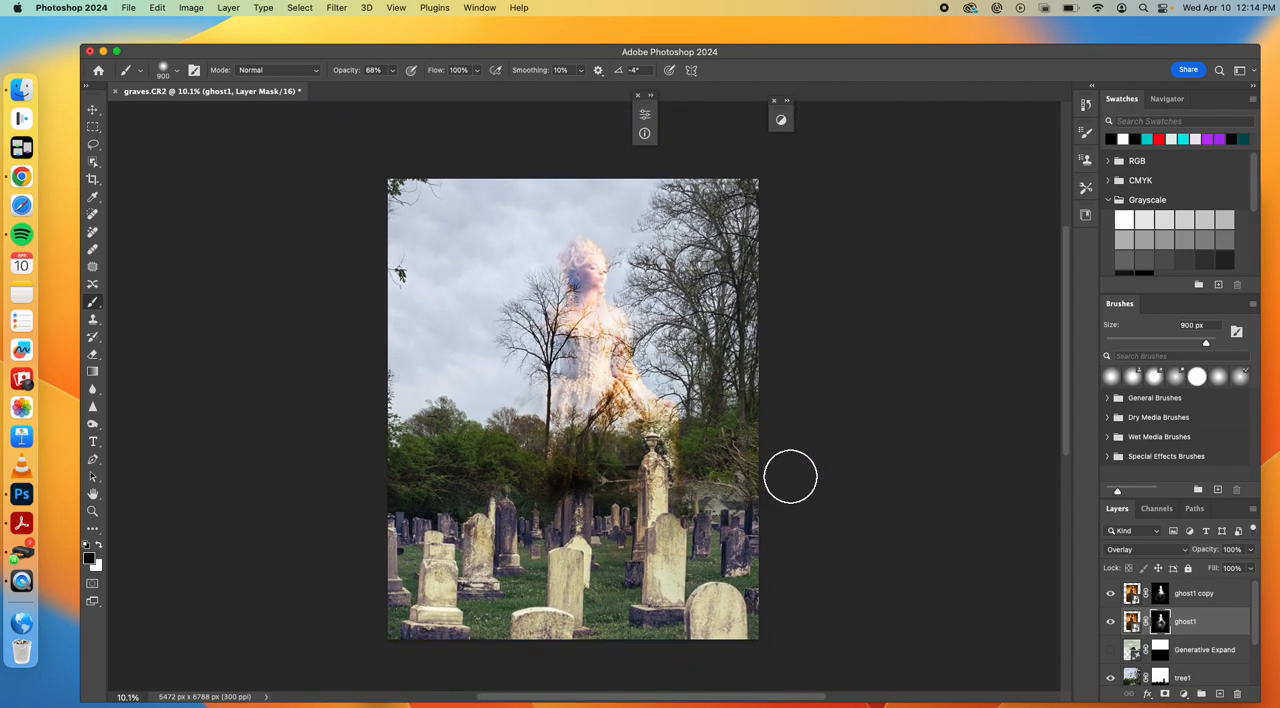
Try merging the ghost1 and ghost1 copy layers into one, and undo the merge
scroll(791, 477, down, 3)
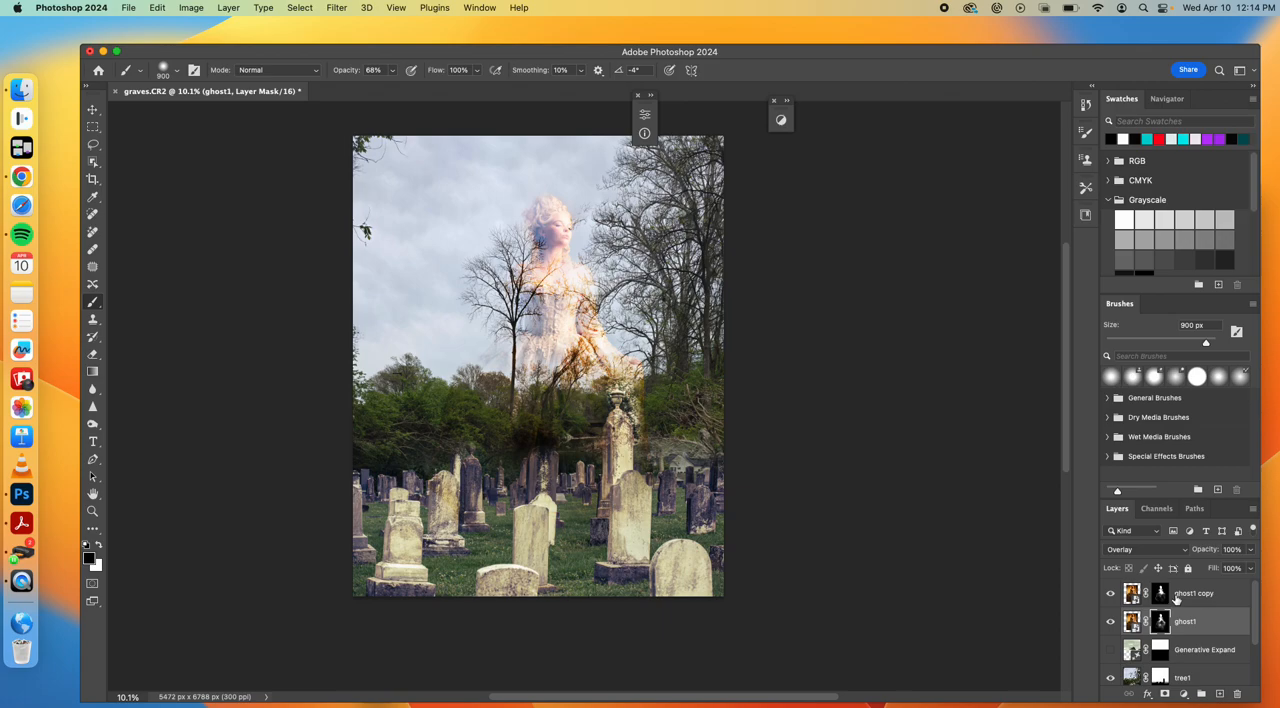
shift+click(1176, 597)
right_click(1174, 596)
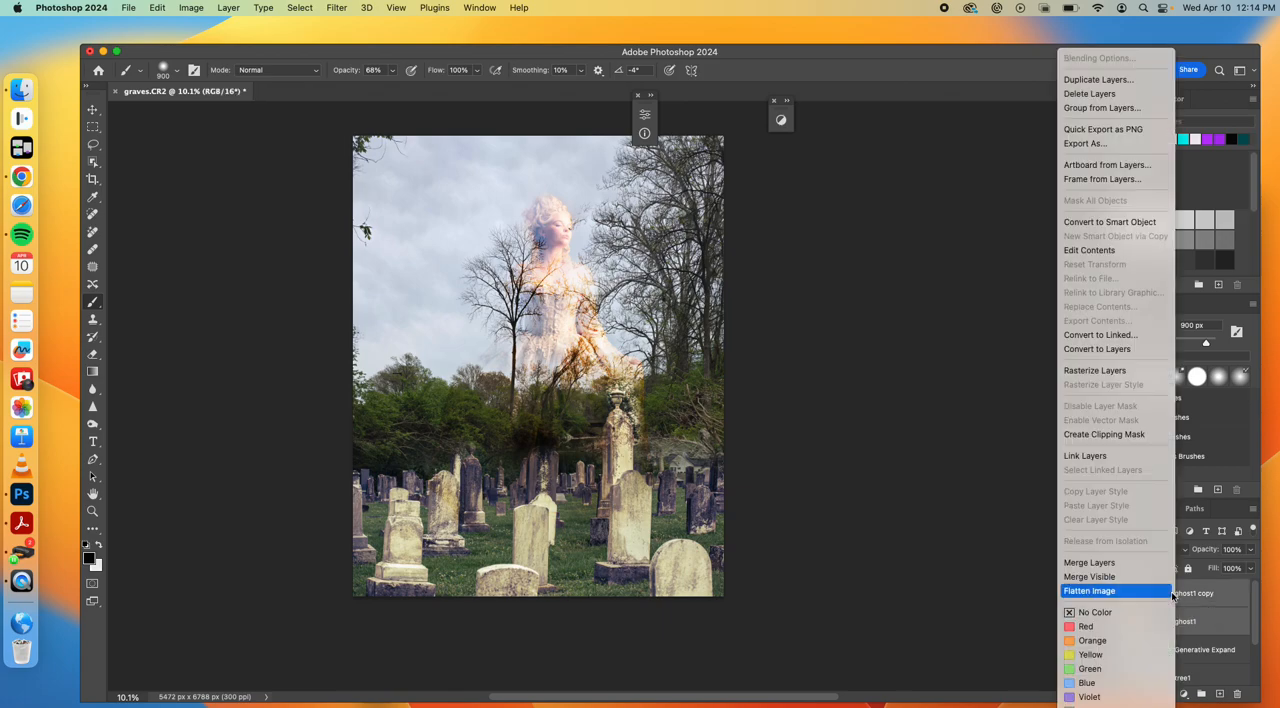
click(1135, 564)
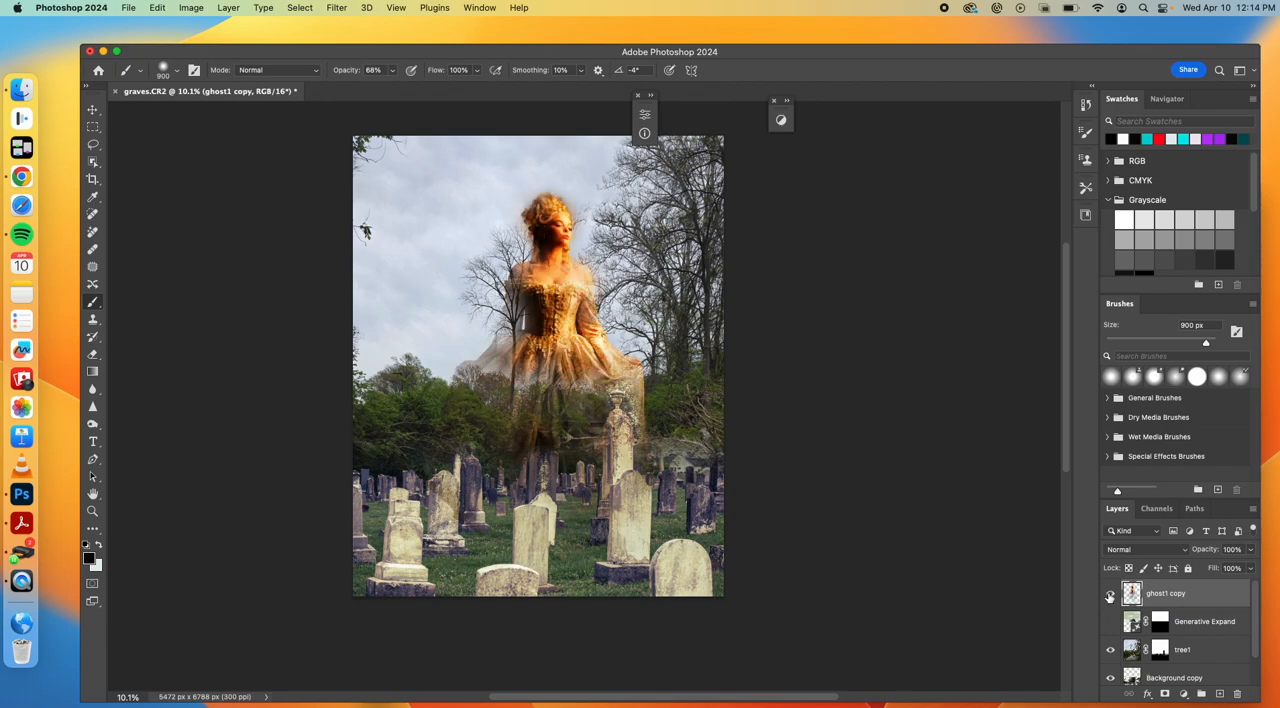
key(super+z)
Select the ghost1 and ghost1 copy layers and put them together in a layer group
click(1215, 621)
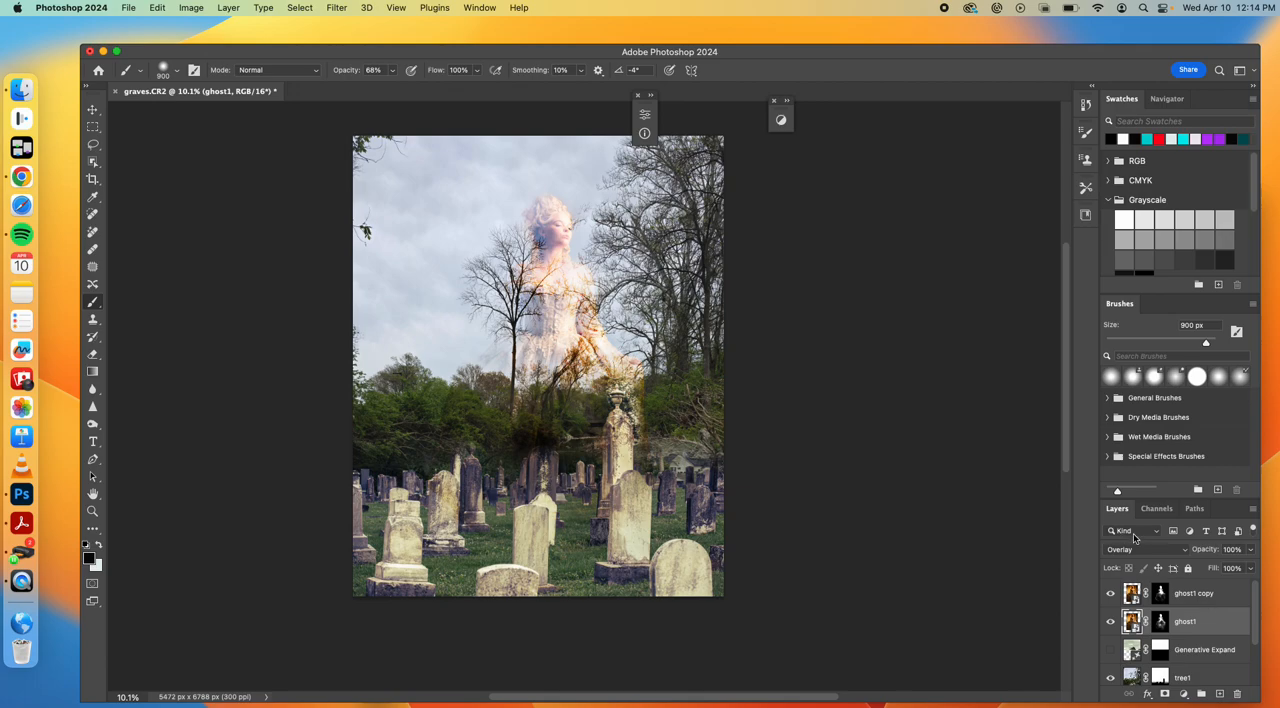
shift+click(1222, 599)
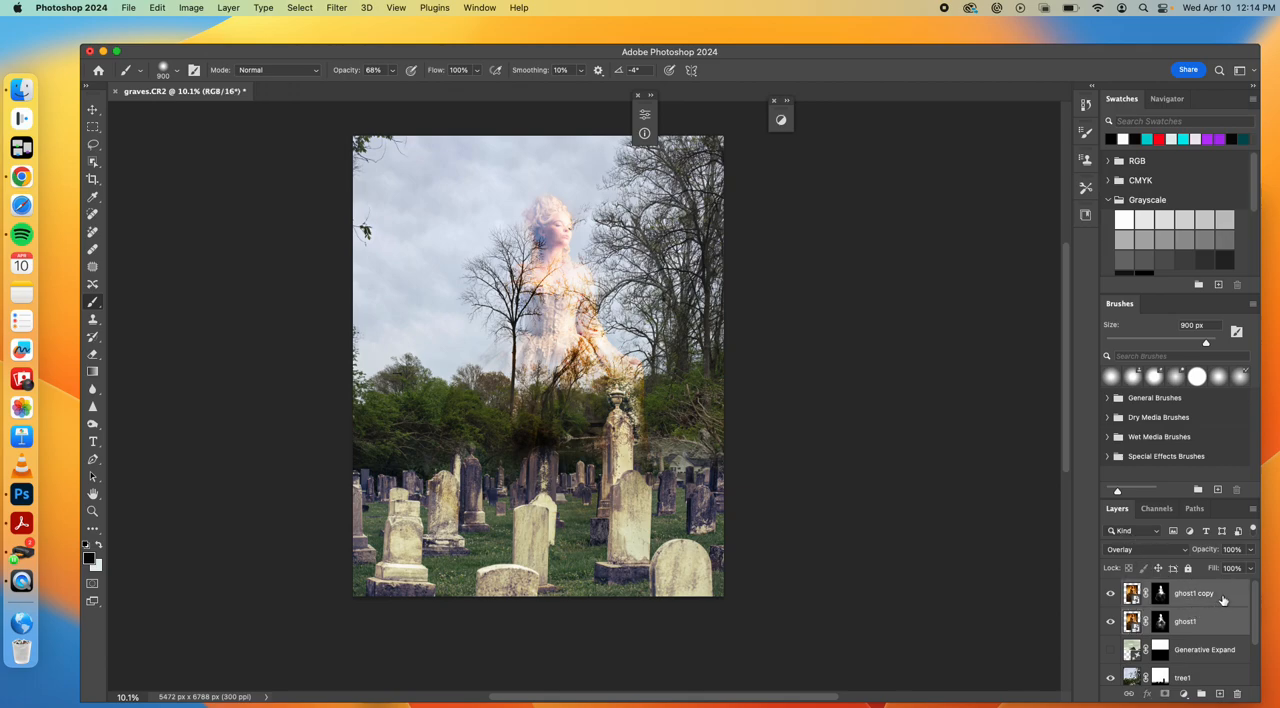
right_click(1222, 599)
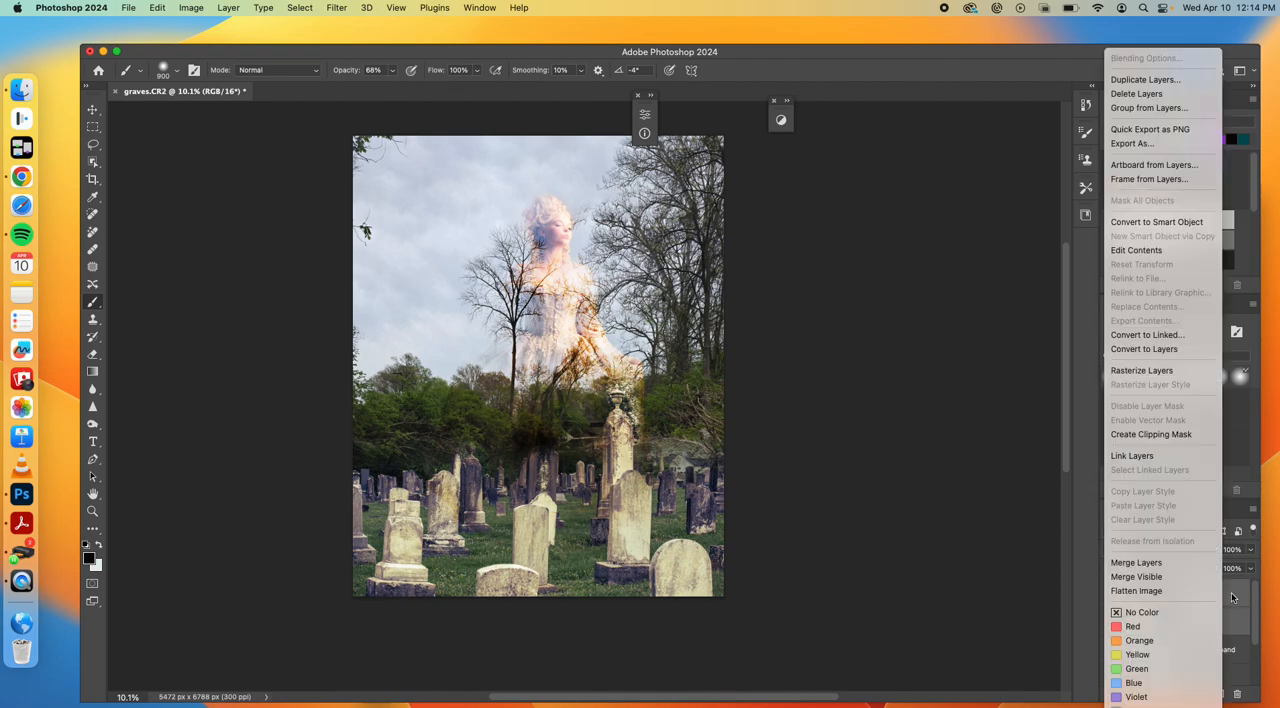
click(1164, 457)
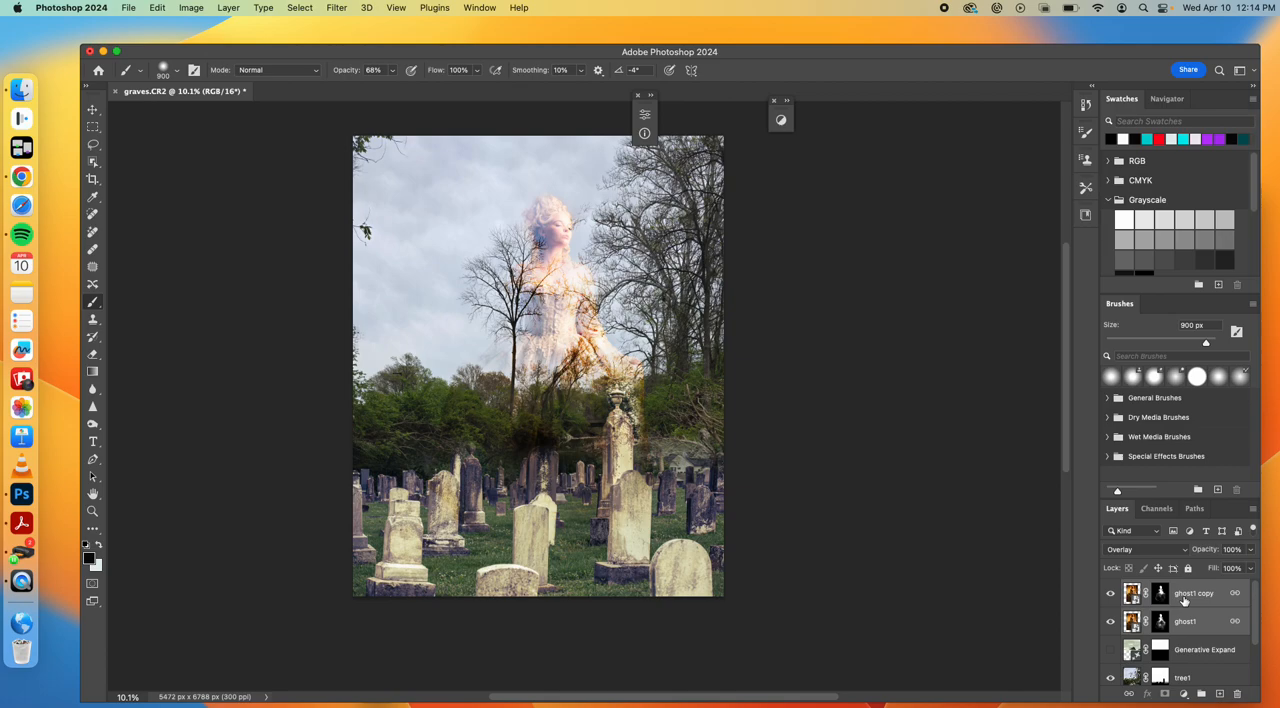
click(1203, 694)
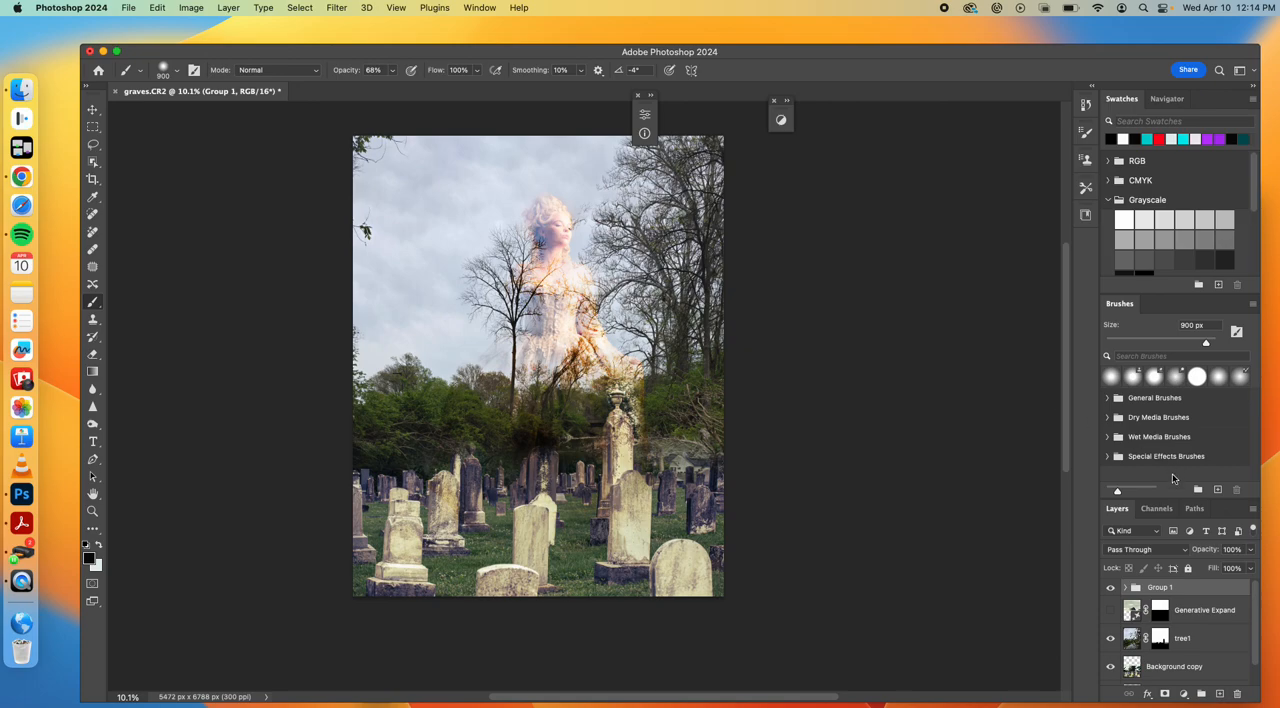
Add a Brightness/Contrast adjustment layer above the group and set its brightness to -43
click(478, 8)
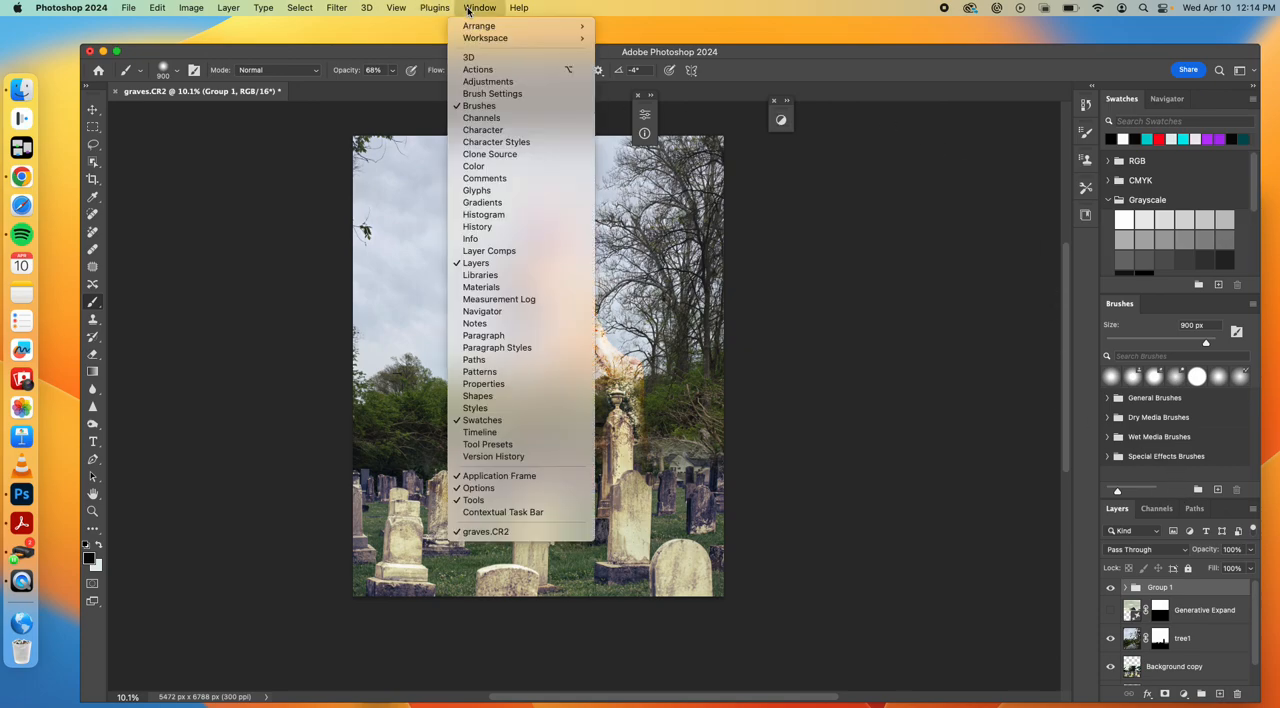
click(489, 82)
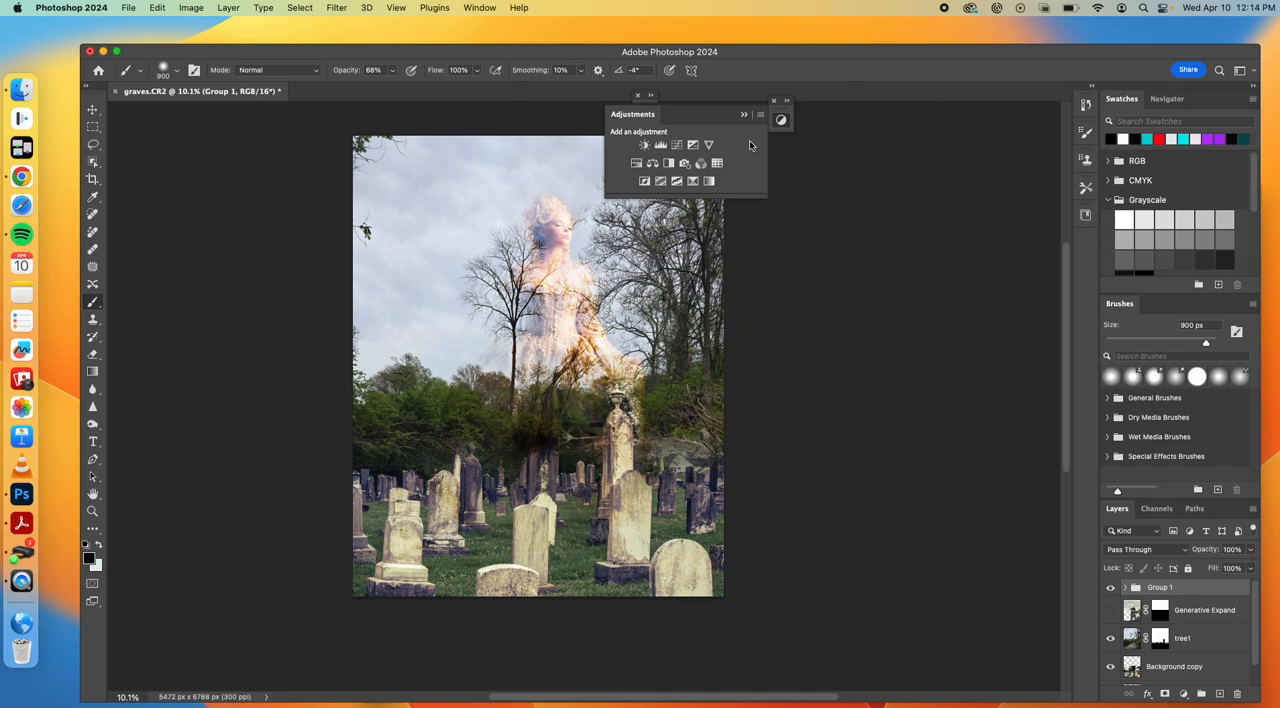
click(645, 145)
mouse_move(731, 193)
mouse_down()
mouse_move(746, 193)
mouse_move(698, 193)
mouse_move(712, 190)
mouse_up()
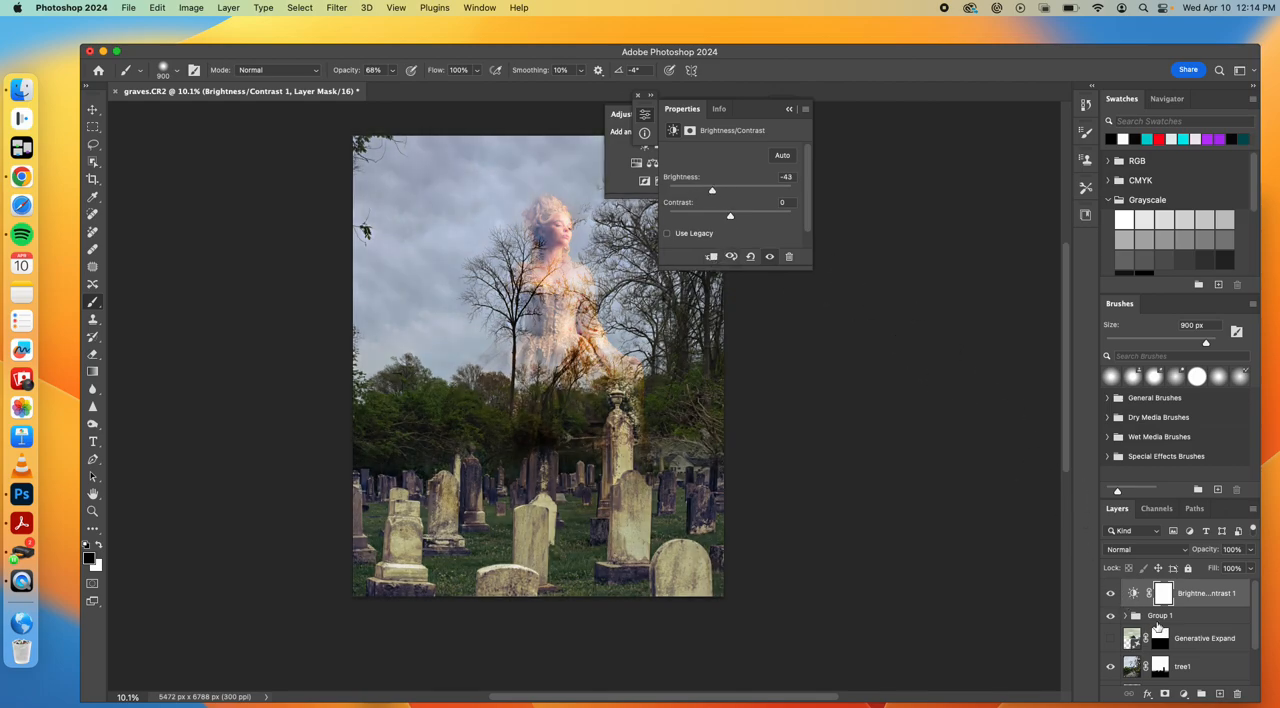
Rename the layer group holding the two ghost layers to Ghost1
double_click(1160, 616)
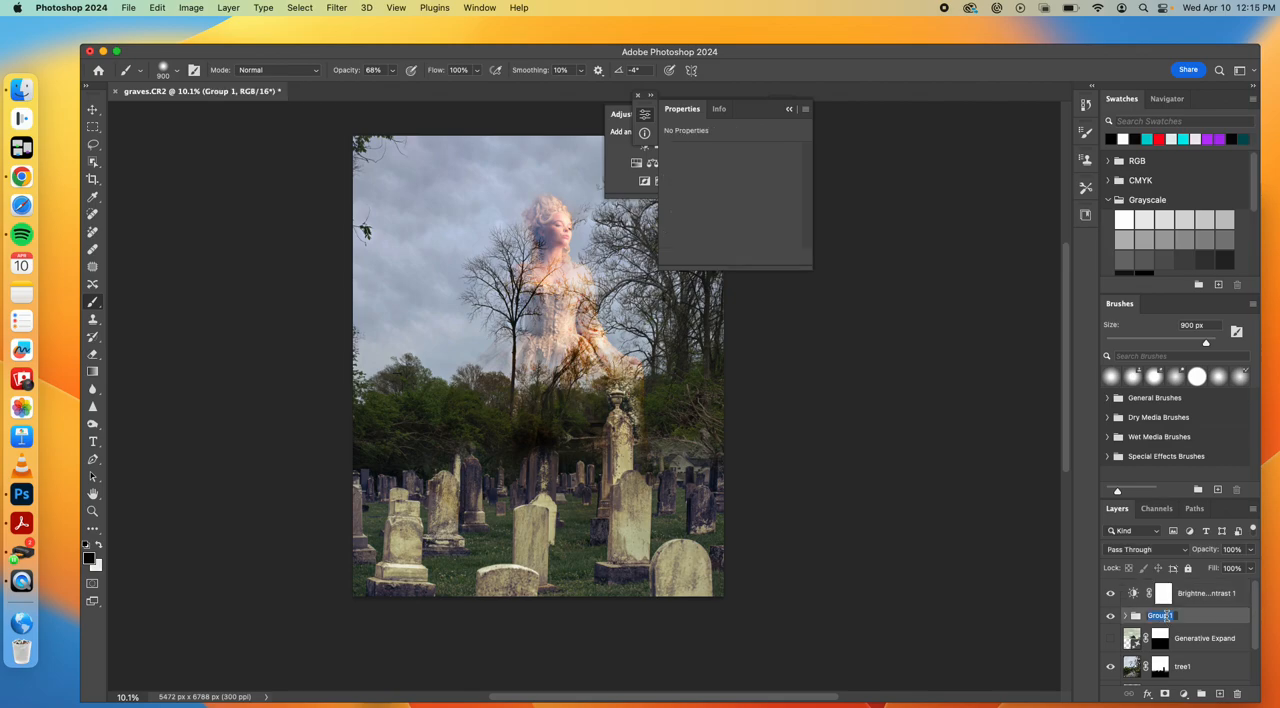
text(Ghost1)
key(Return)
Try clipping the Brightness/Contrast adjustment to the Ghost1 group with brightness at 16
click(1133, 594)
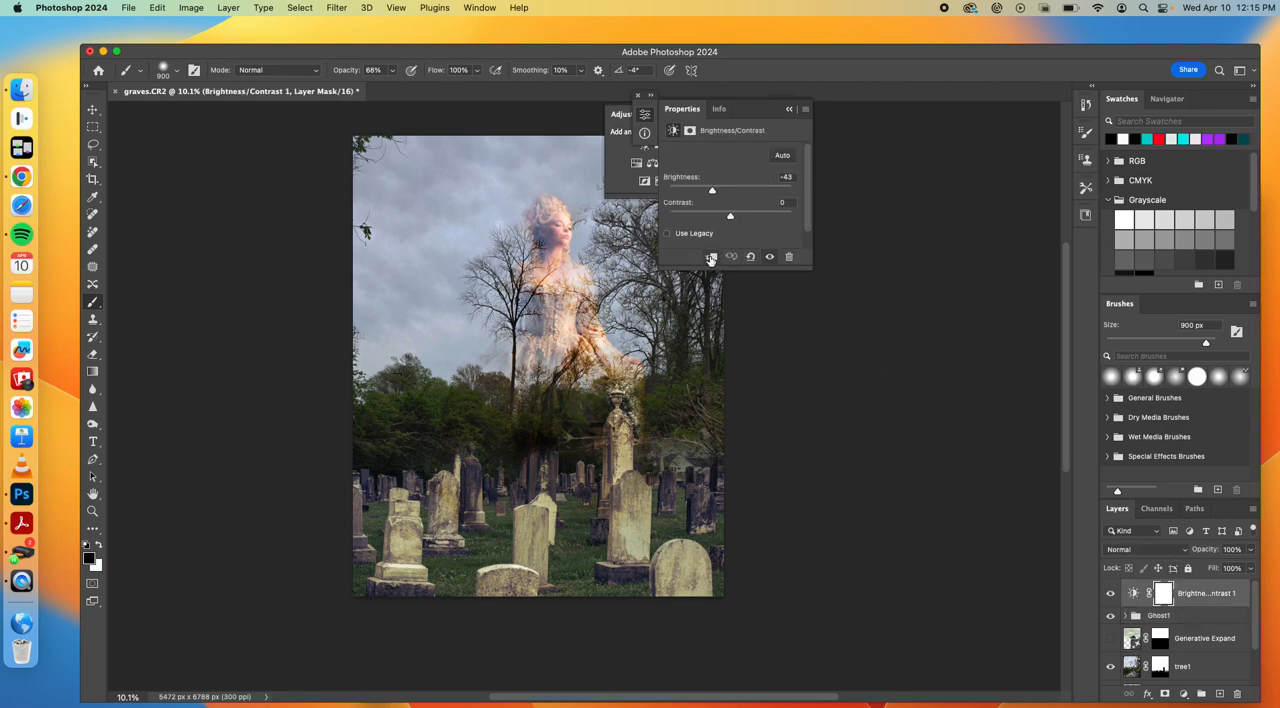
click(711, 257)
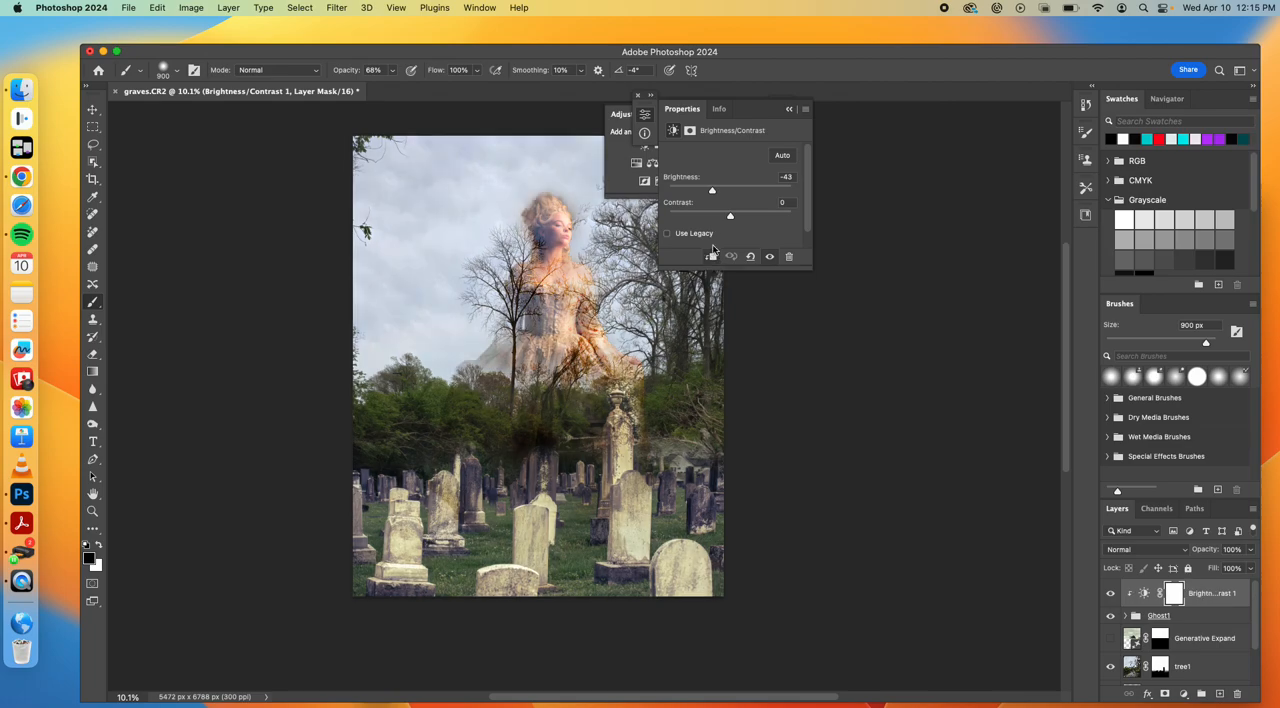
mouse_move(713, 193)
mouse_down()
mouse_move(750, 193)
mouse_move(737, 194)
mouse_up()
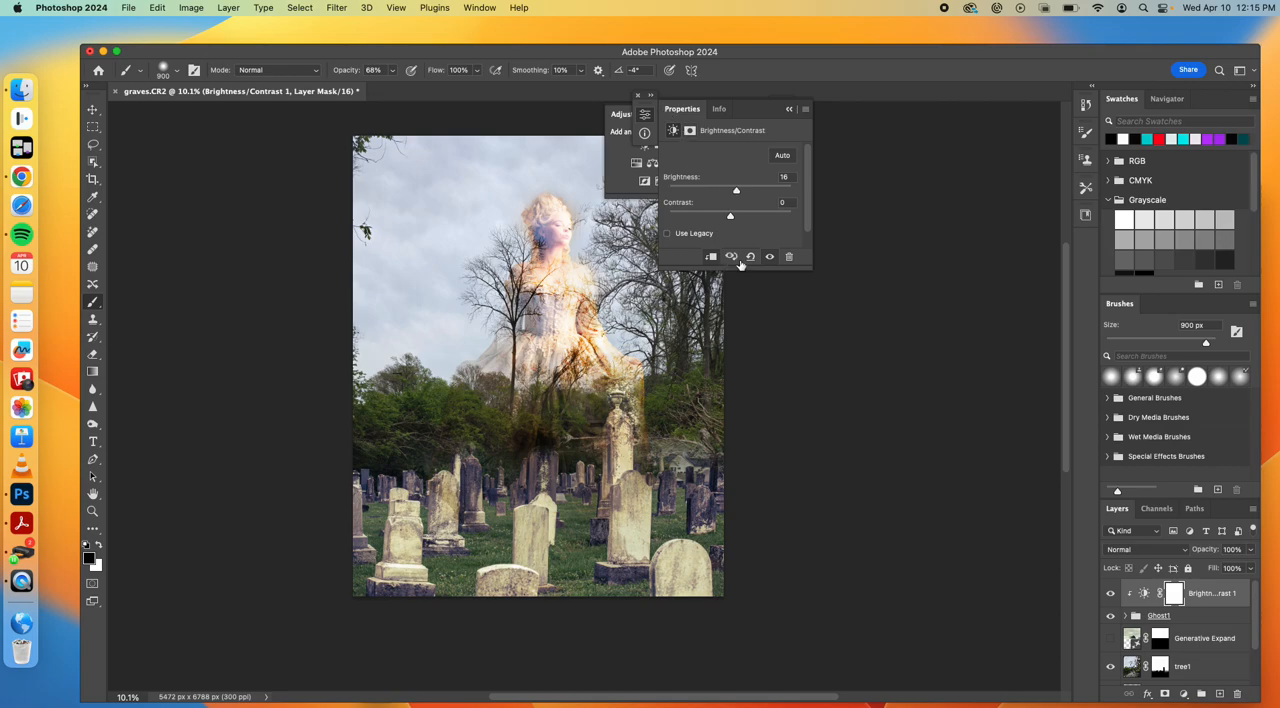
Move the Brightness/Contrast adjustment directly above the tree1 layer and set its brightness to -17
drag(1198, 600, 1194, 652)
drag(737, 194, 722, 193)
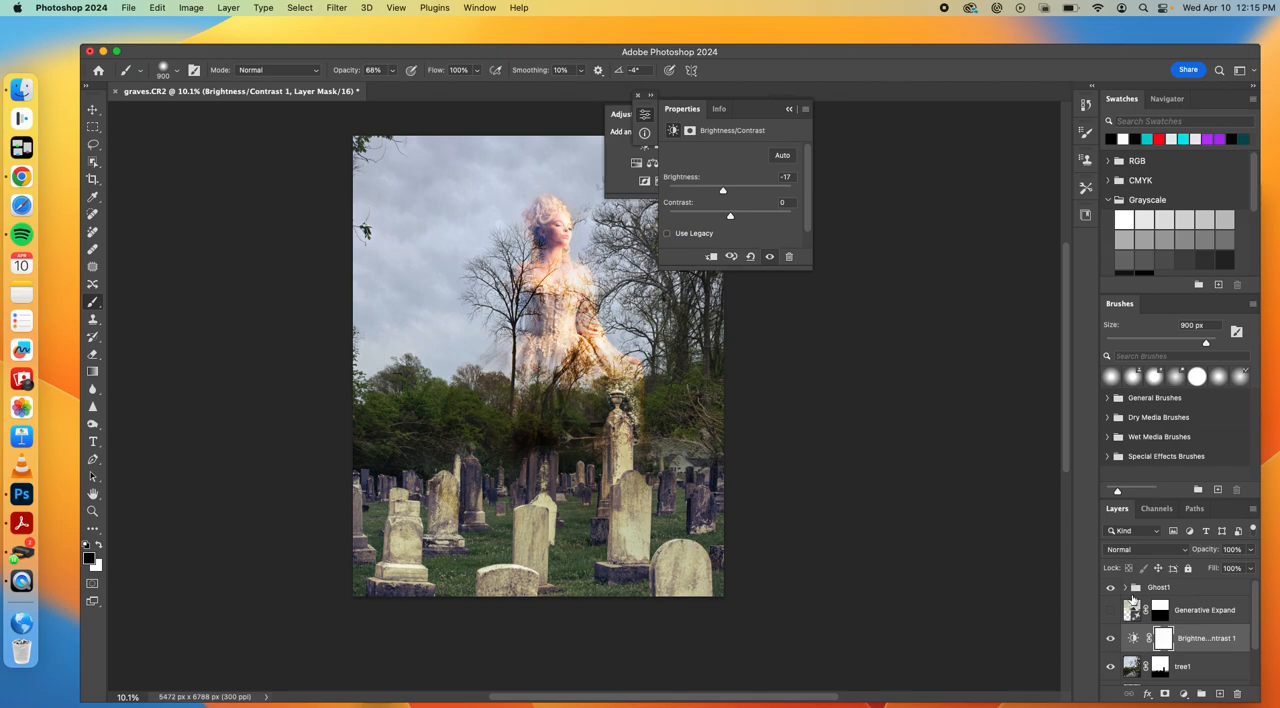
Check the hidden Generative Expand layer by toggling its visibility, and delete it
click(1111, 610)
click(1111, 610)
click(1201, 616)
key(Delete)
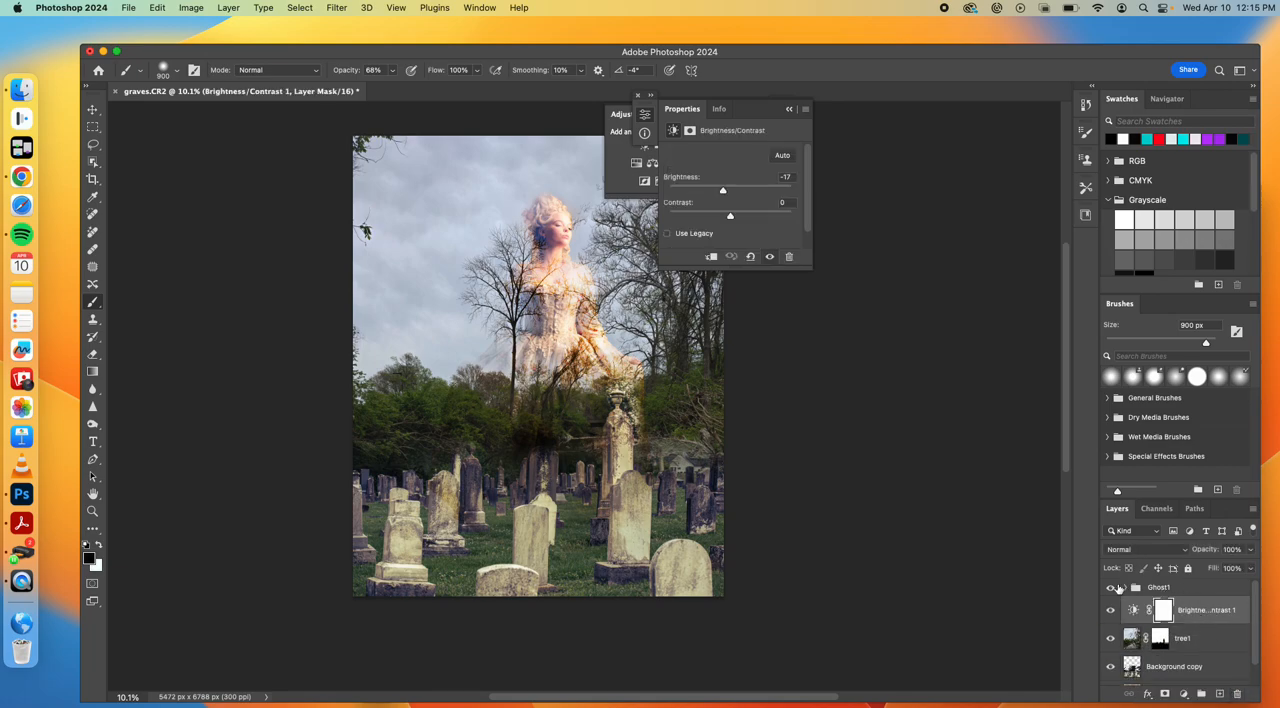
Lower the Ghost1 group's opacity to 71% and move the ghost slightly higher above the trees
click(1166, 589)
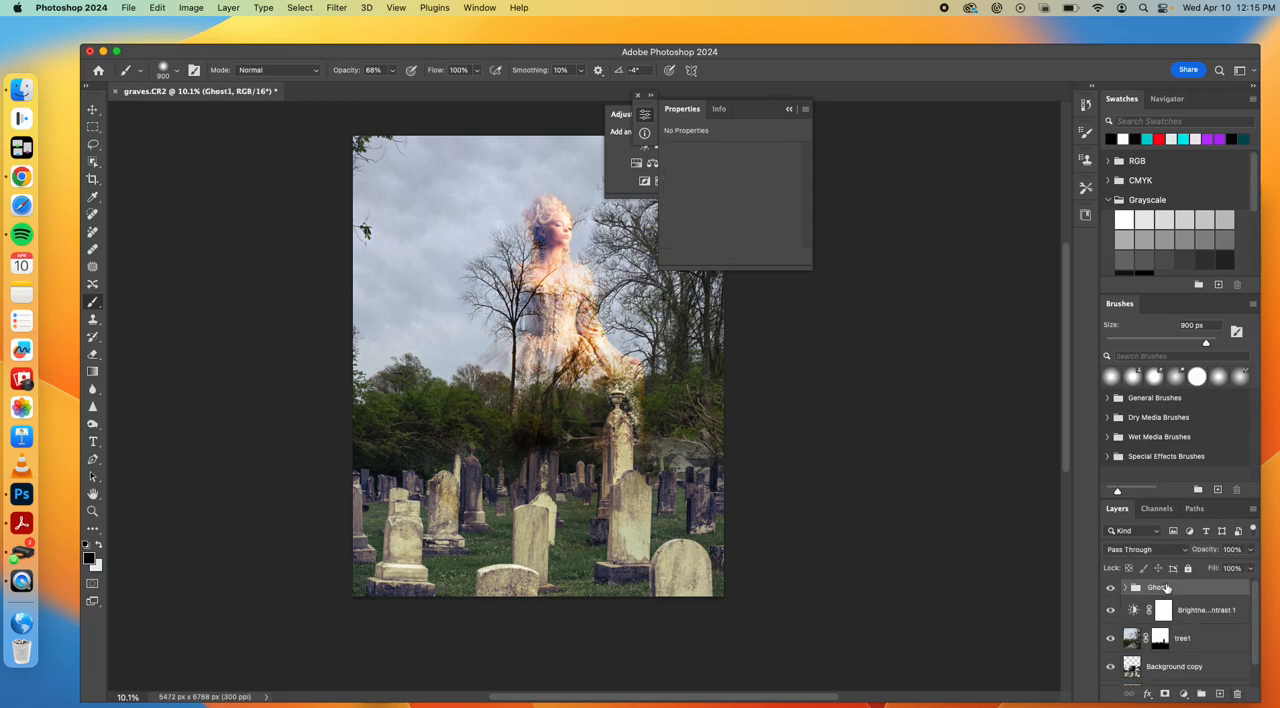
click(1251, 553)
drag(1251, 568, 1233, 569)
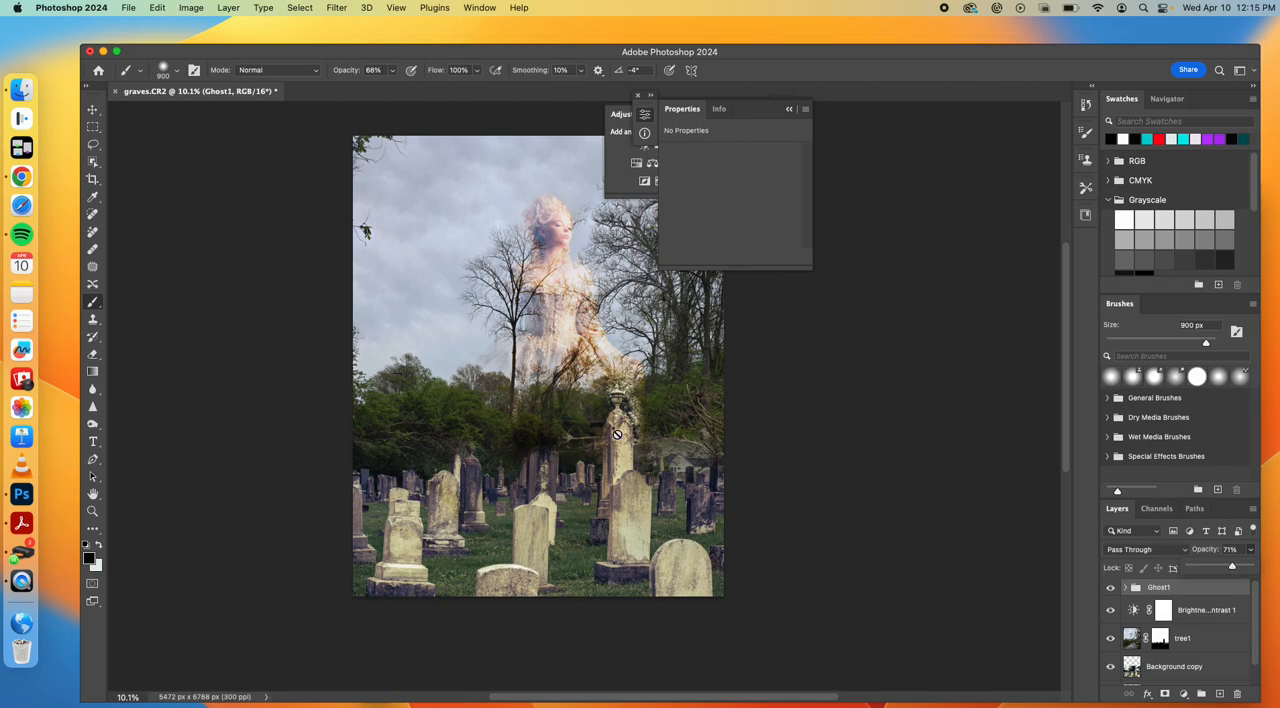
click(99, 112)
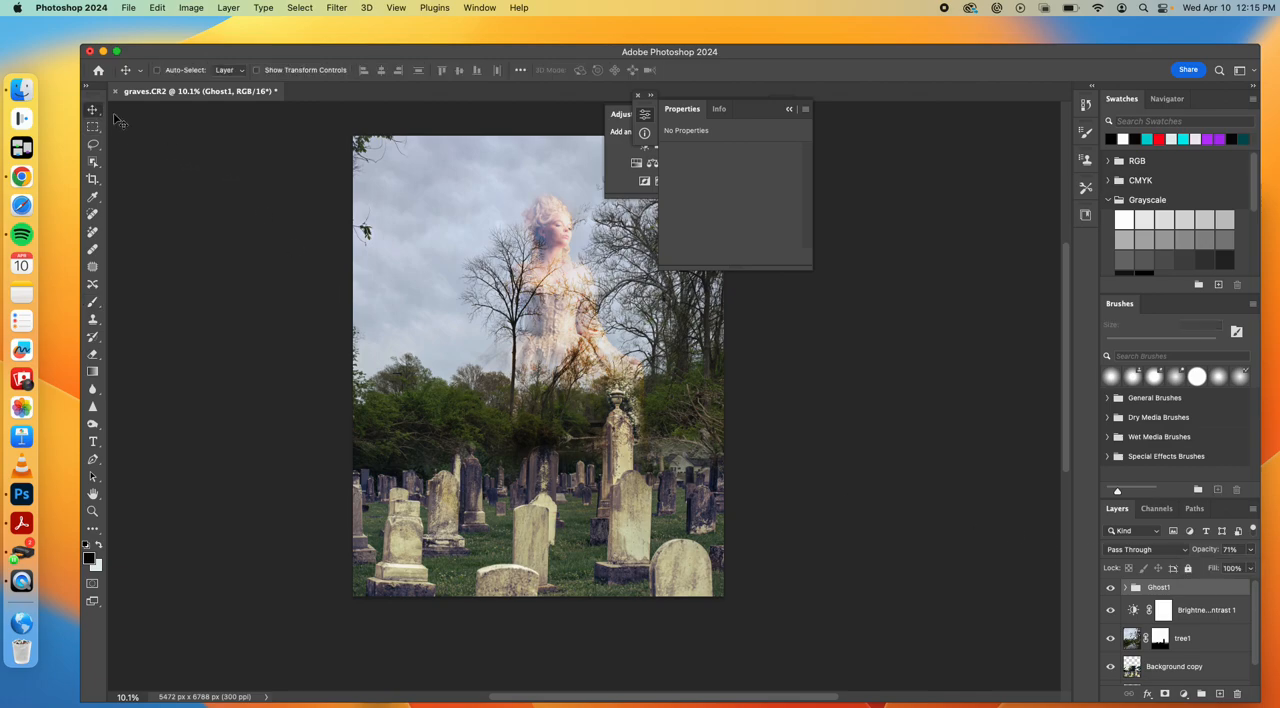
drag(548, 343, 541, 317)
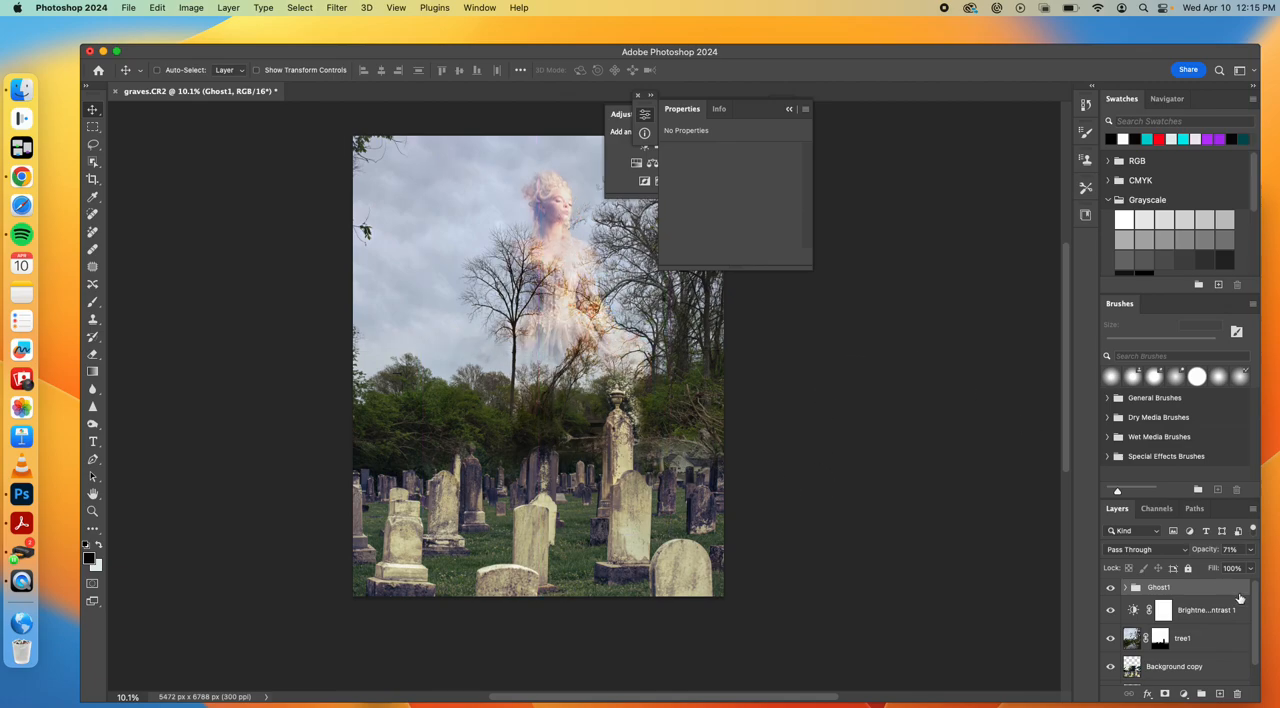
Preview angel1.CR2 from the Compositing folder and place it as an embedded file
click(129, 7)
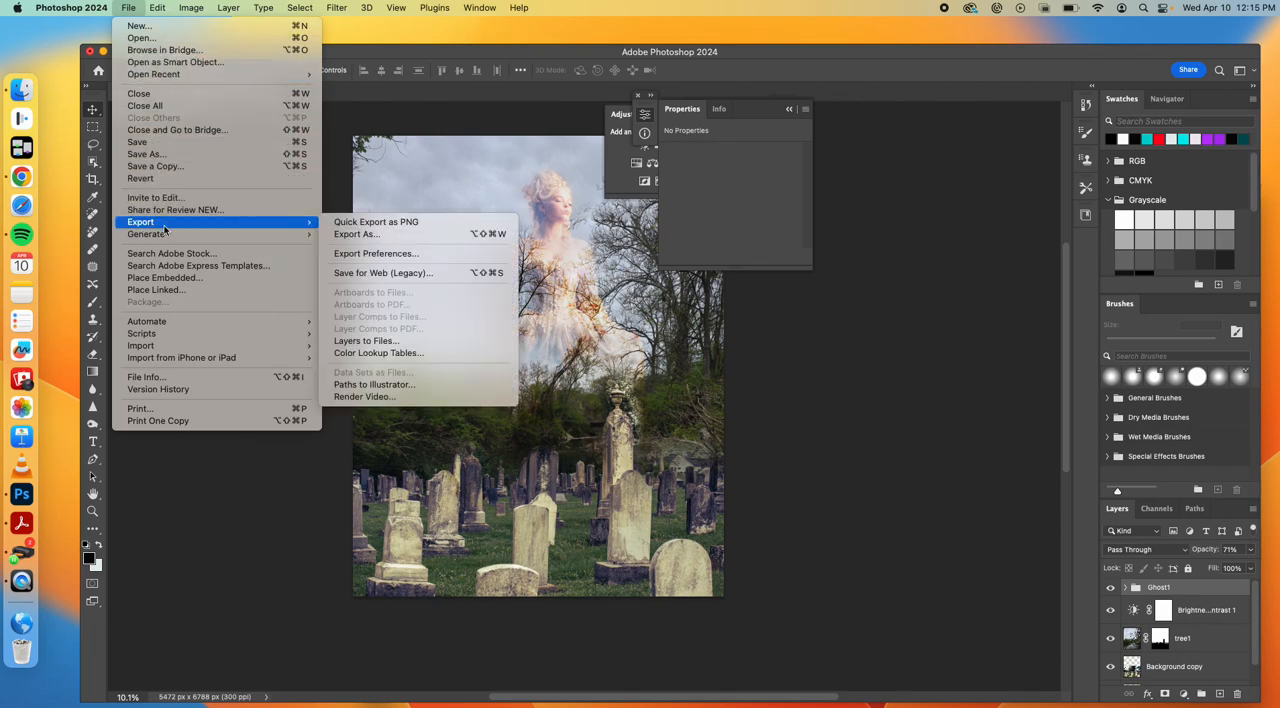
click(171, 279)
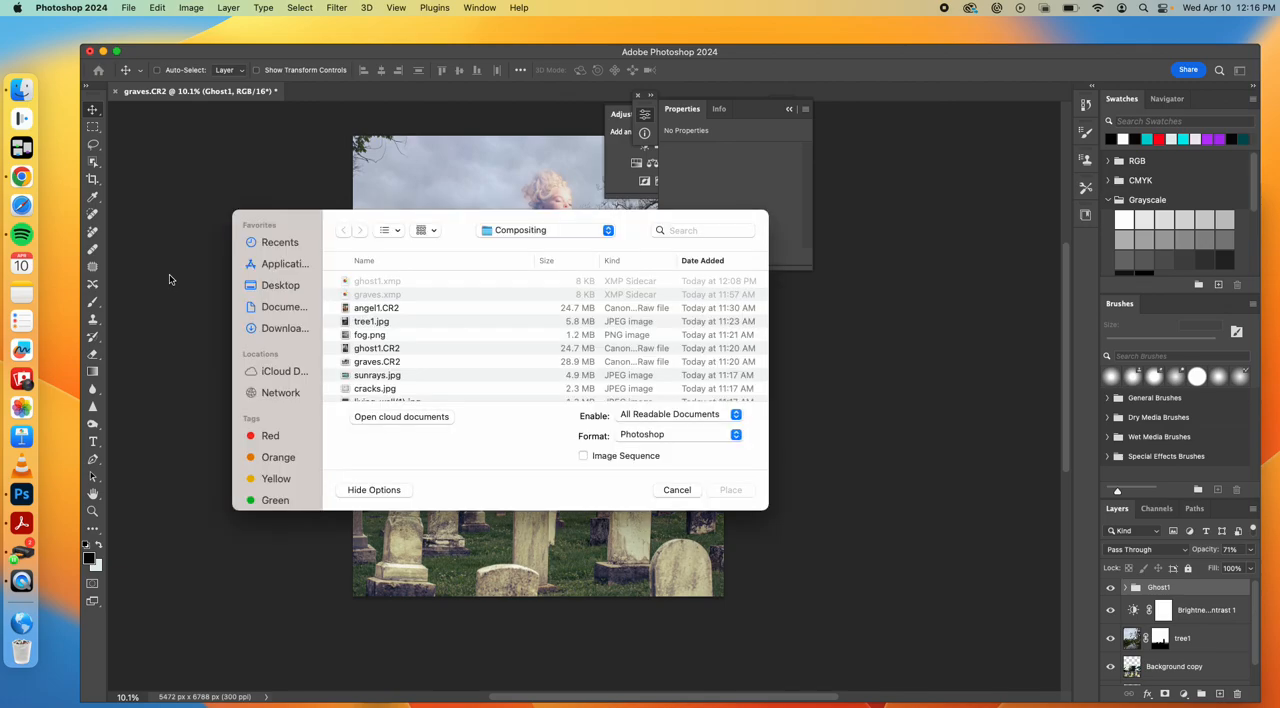
click(388, 310)
key(space)
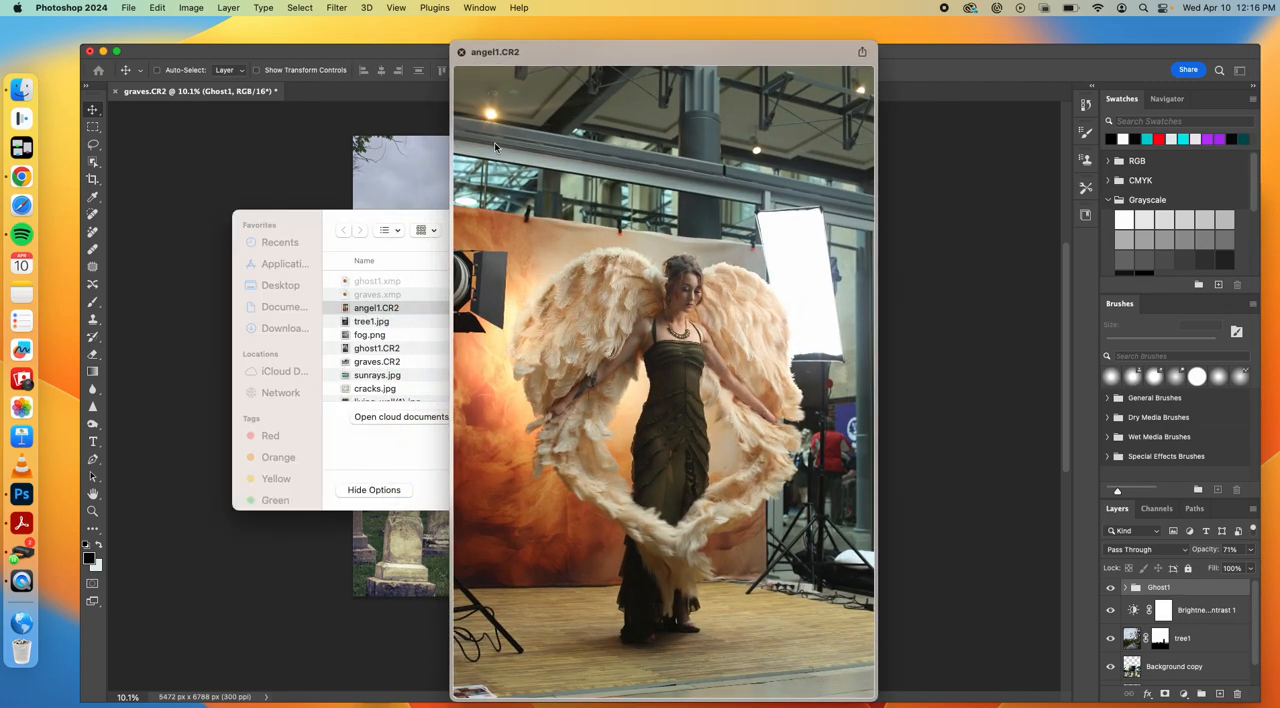
click(461, 53)
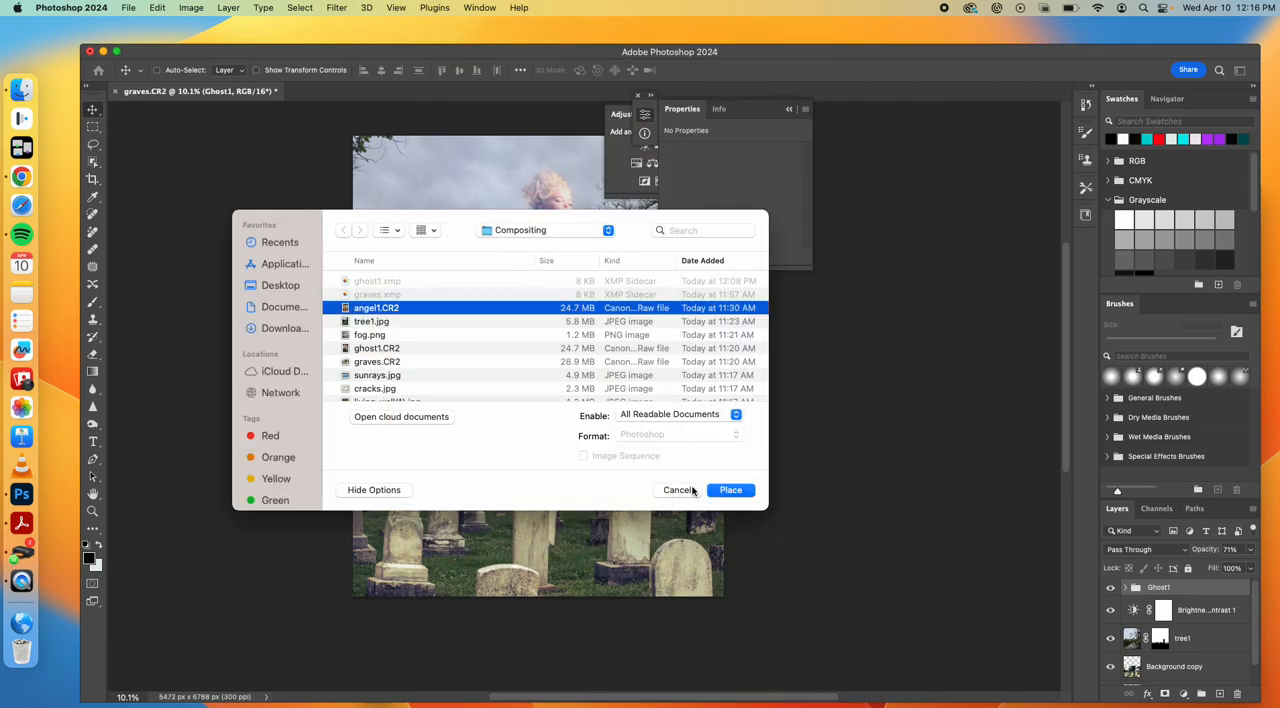
click(729, 490)
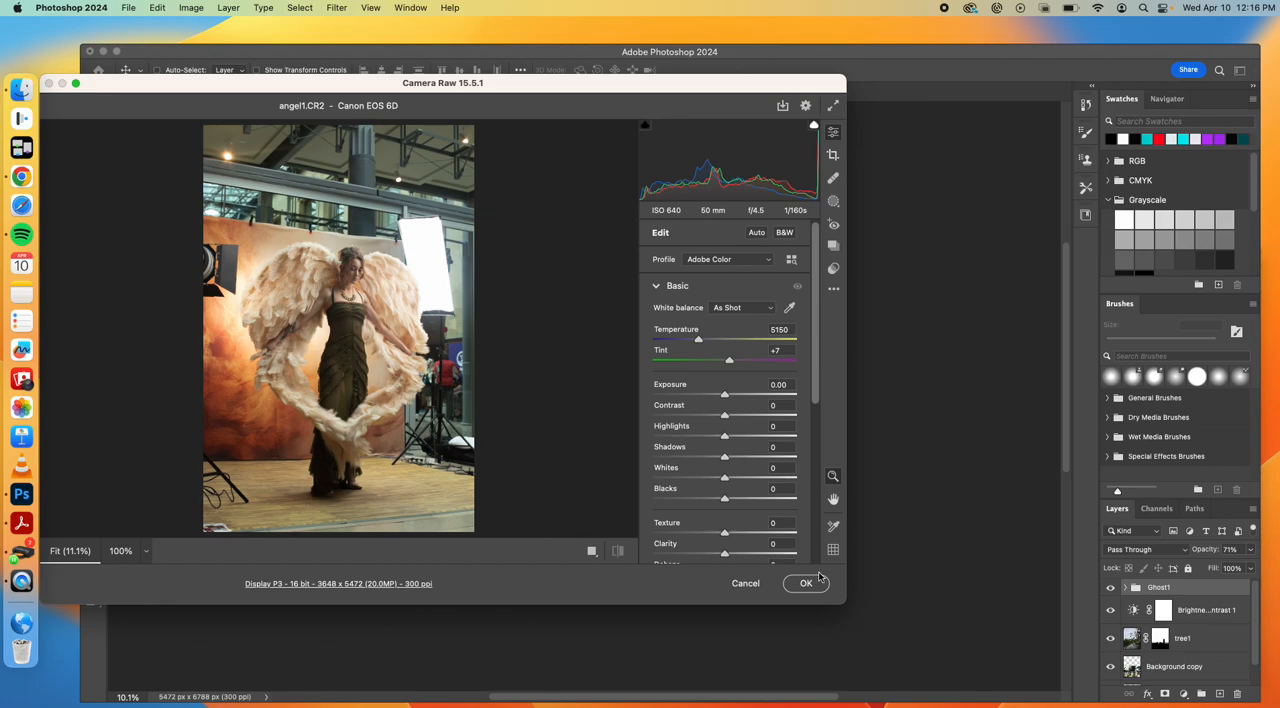
Develop angel1.CR2 in Camera Raw with Exposure +0.60, Highlights -40 and Shadows +71, checking the face up close before accepting
drag(724, 397, 733, 396)
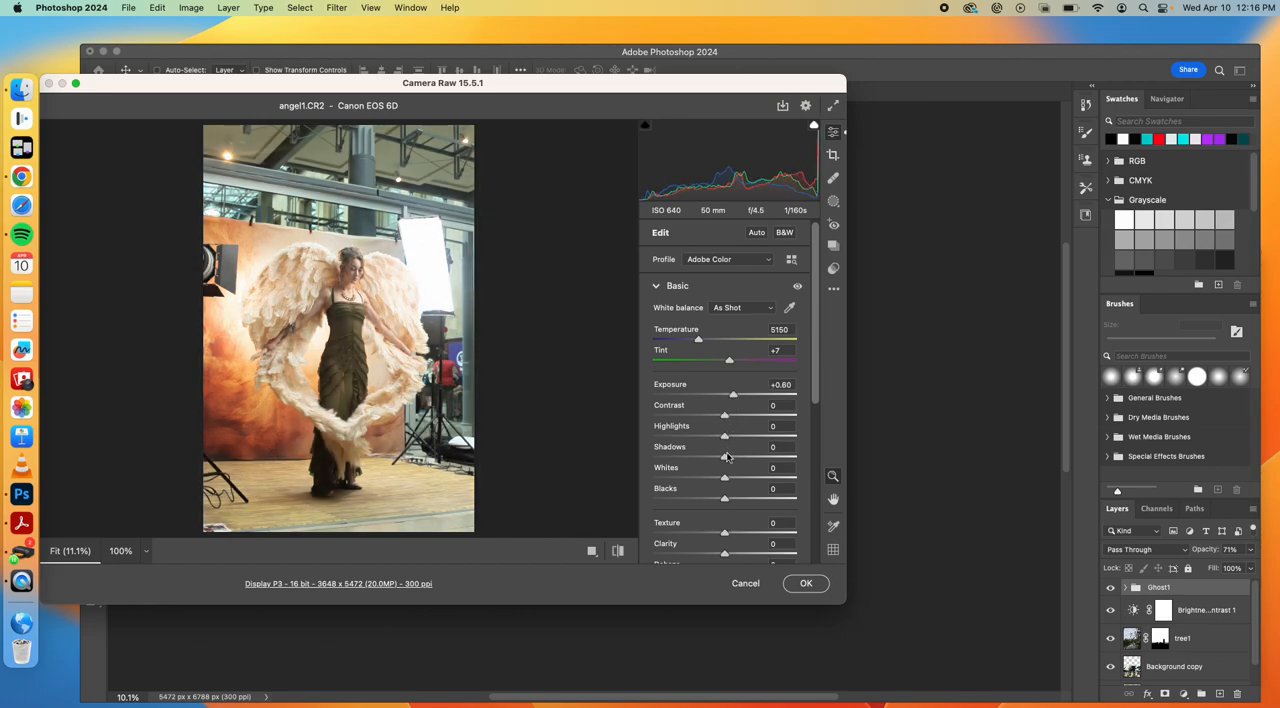
drag(725, 457, 699, 437)
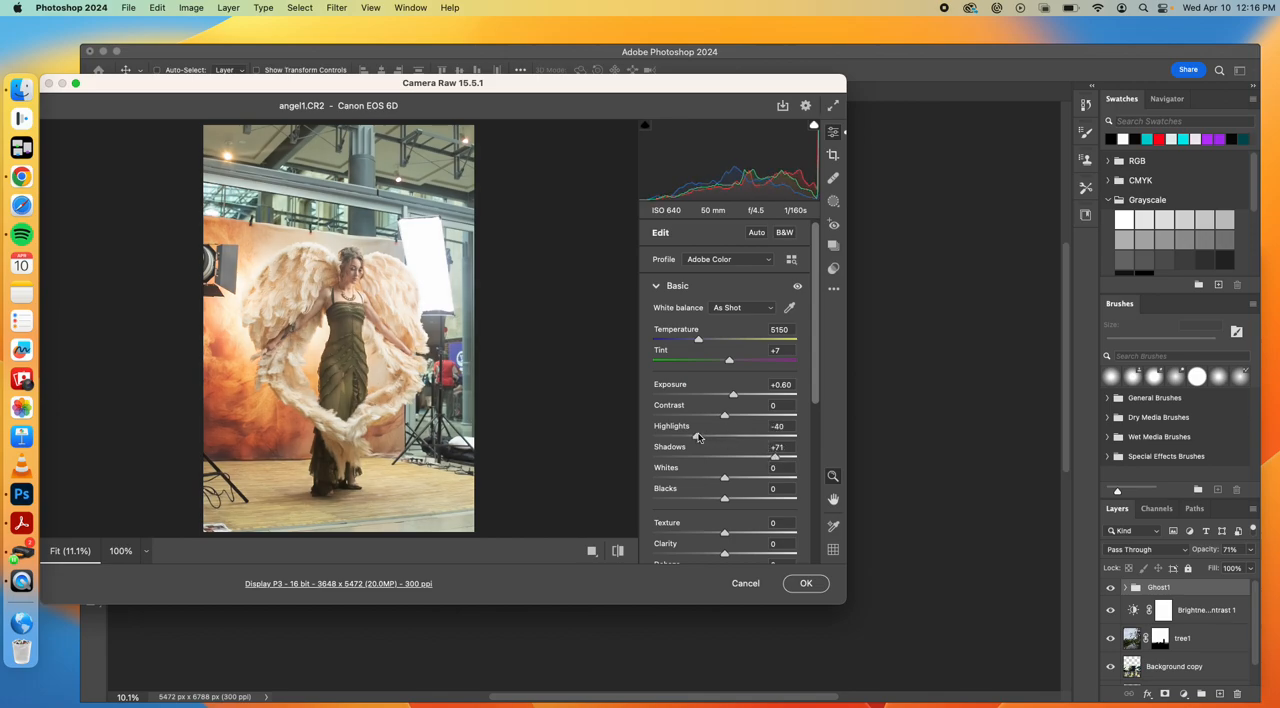
click(347, 273)
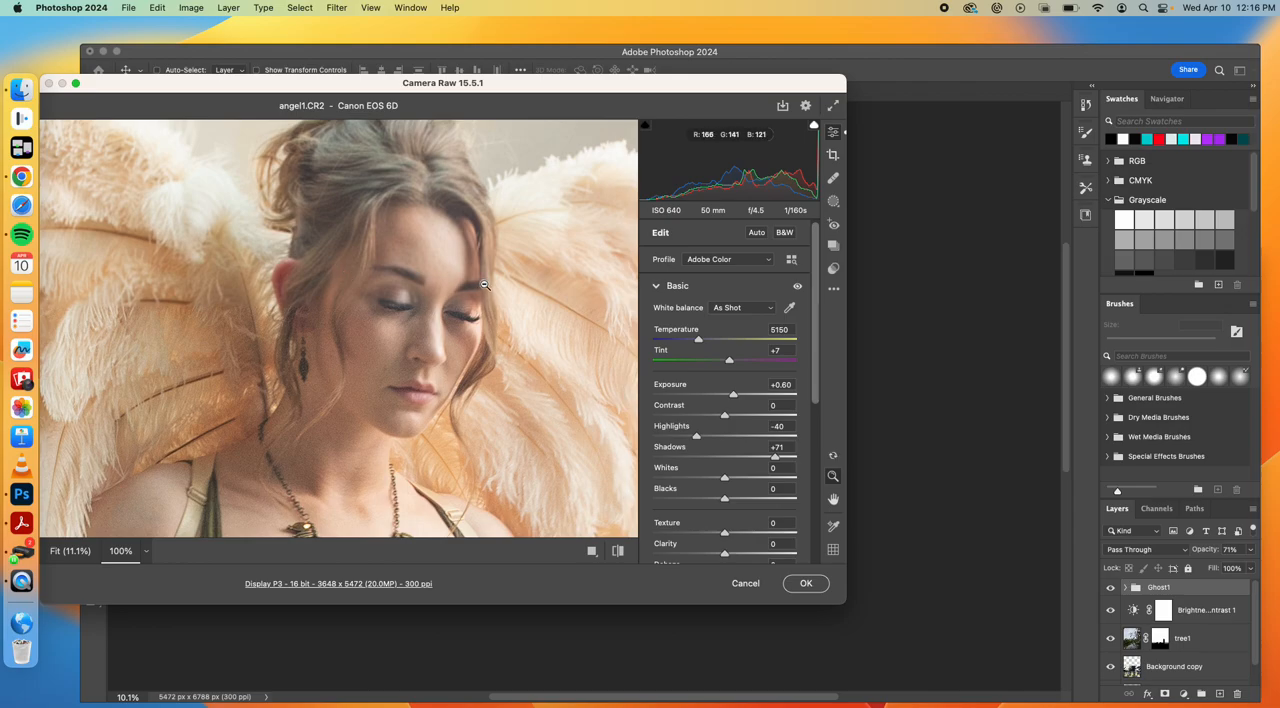
click(485, 286)
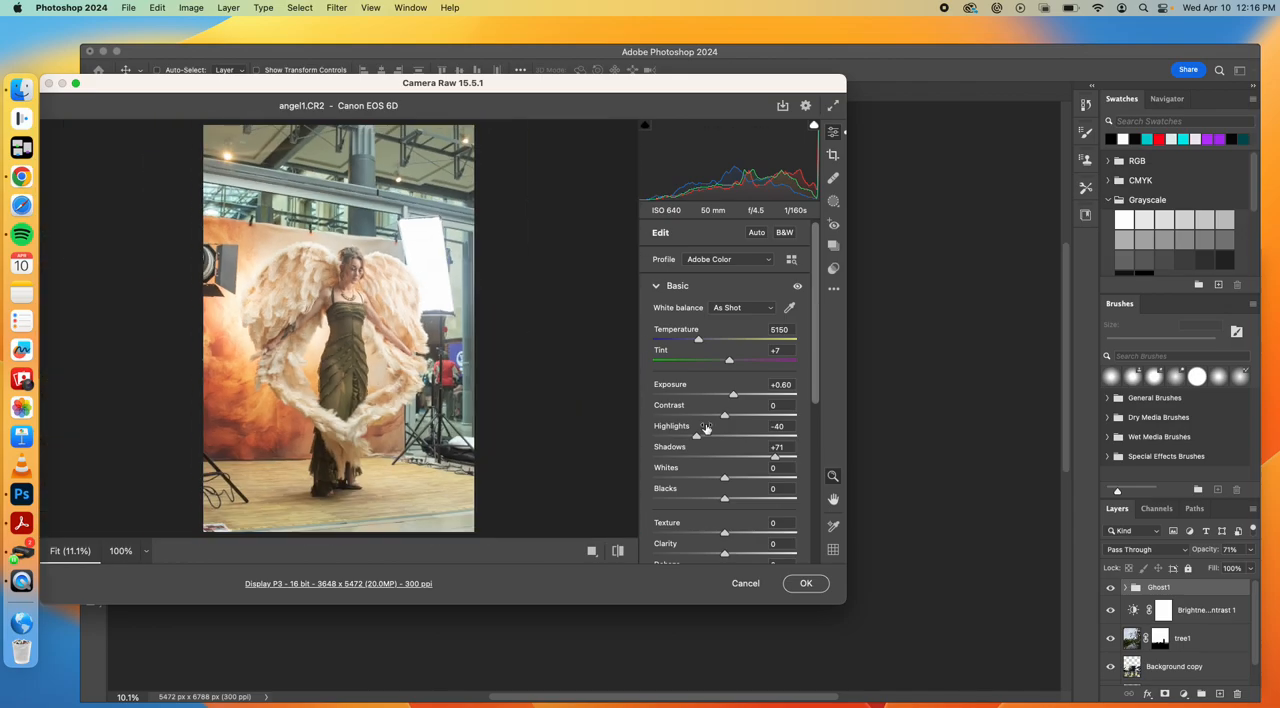
click(808, 584)
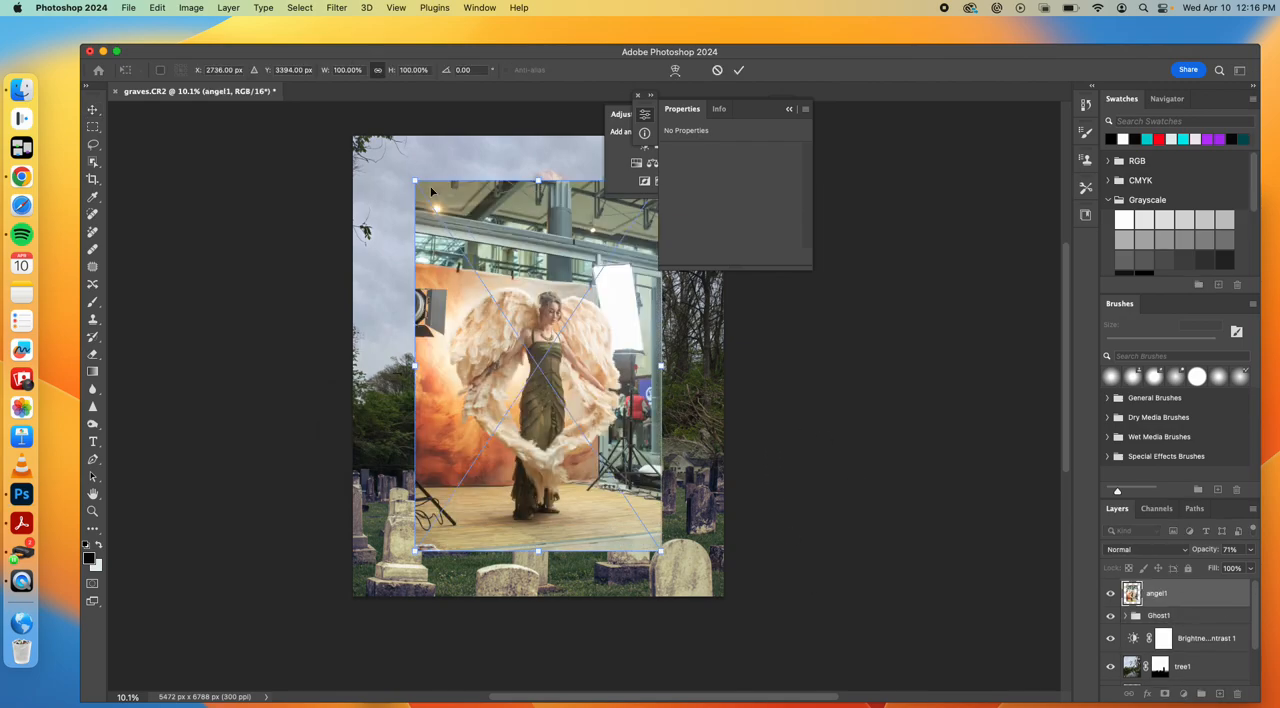
Enlarge the placed angel1 photo to about 119% and select the winged woman with the Object Selection tool
drag(415, 181, 368, 109)
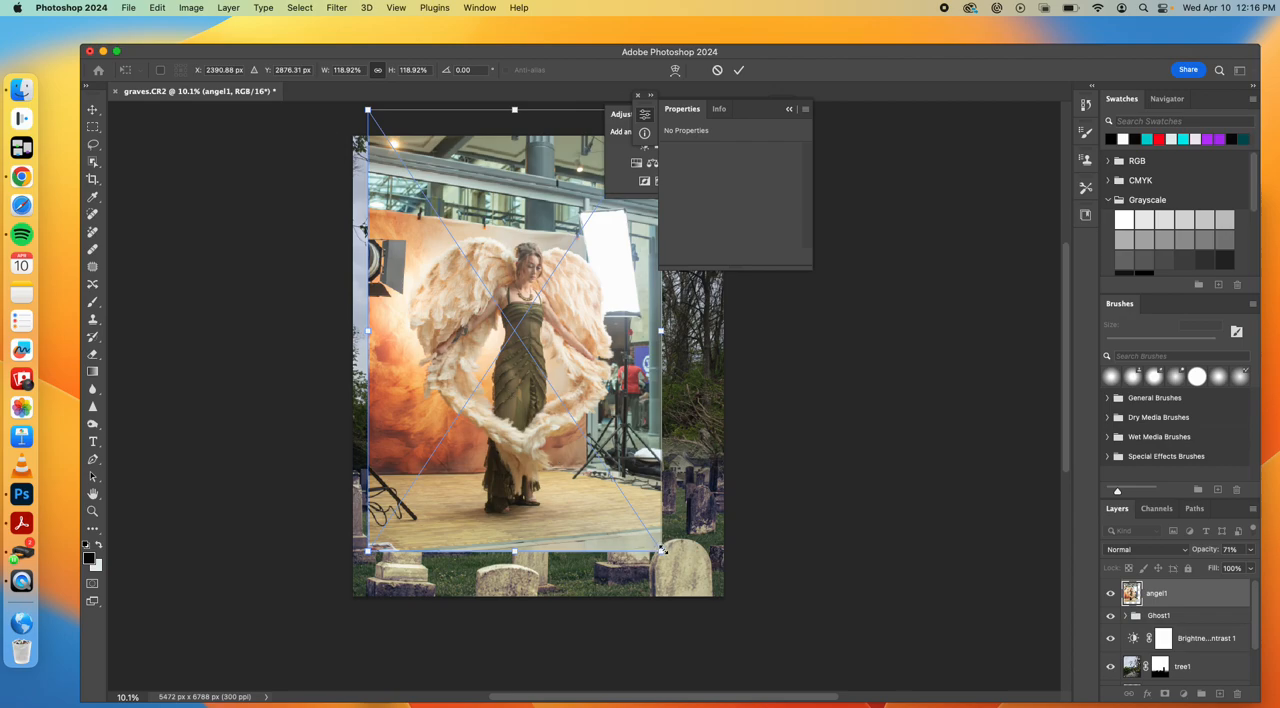
click(94, 162)
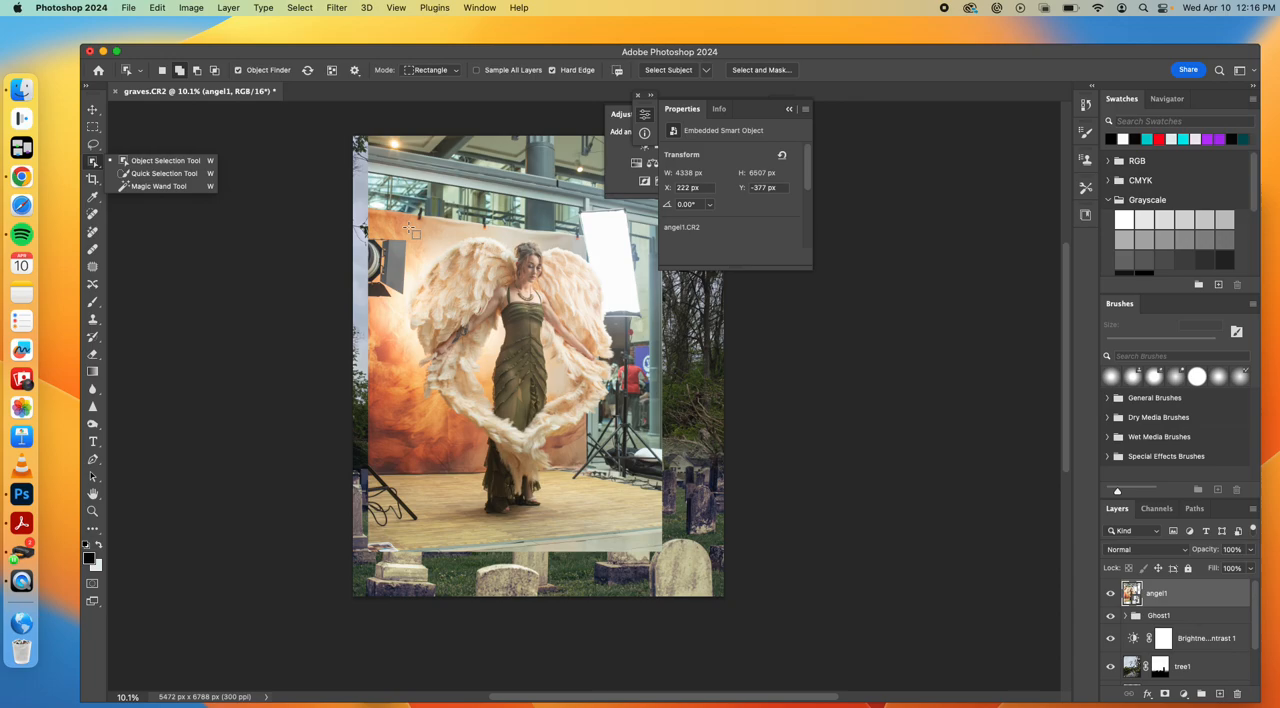
drag(412, 230, 618, 527)
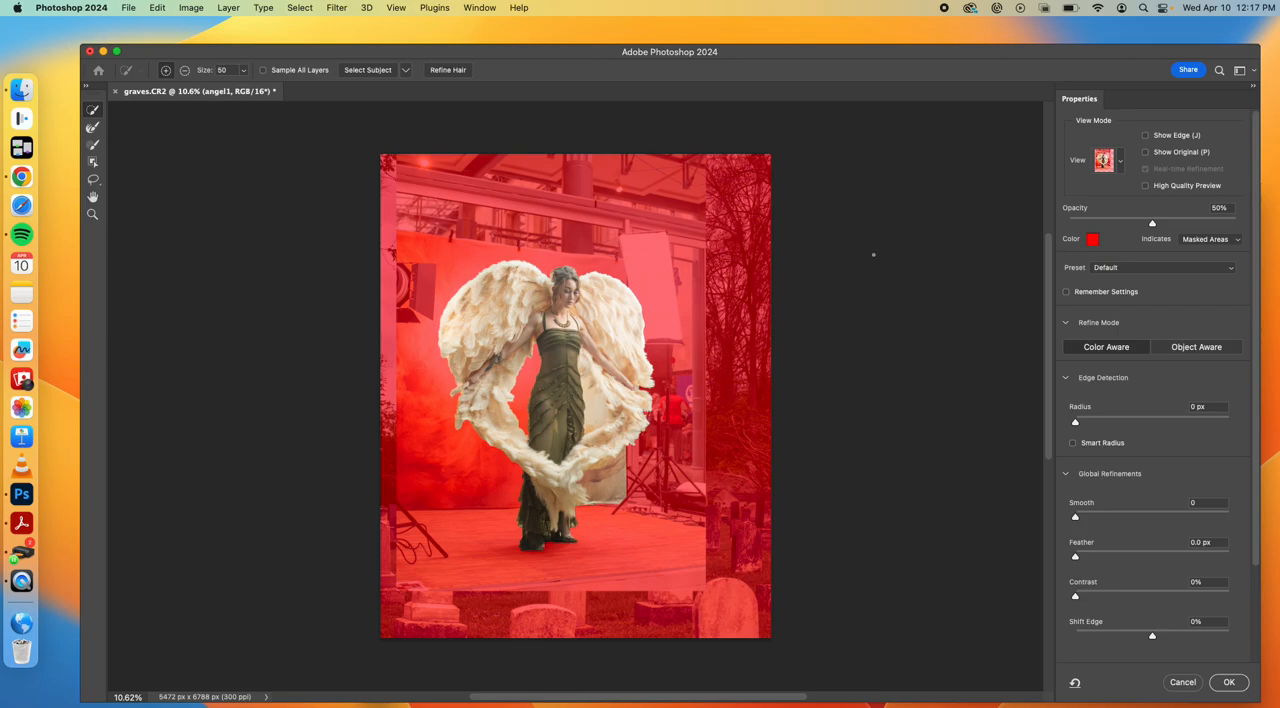
Enable Smart Radius for the angel selection's edge detection and set the radius to 5 px
click(1120, 163)
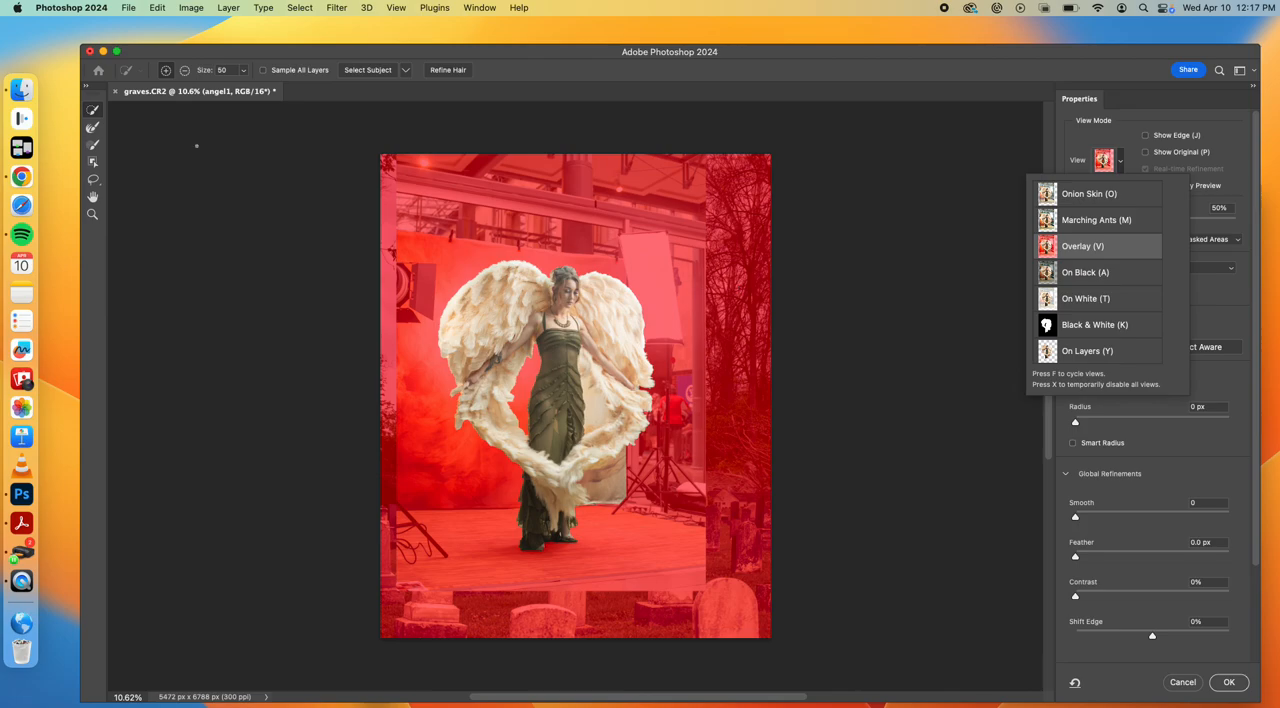
click(94, 114)
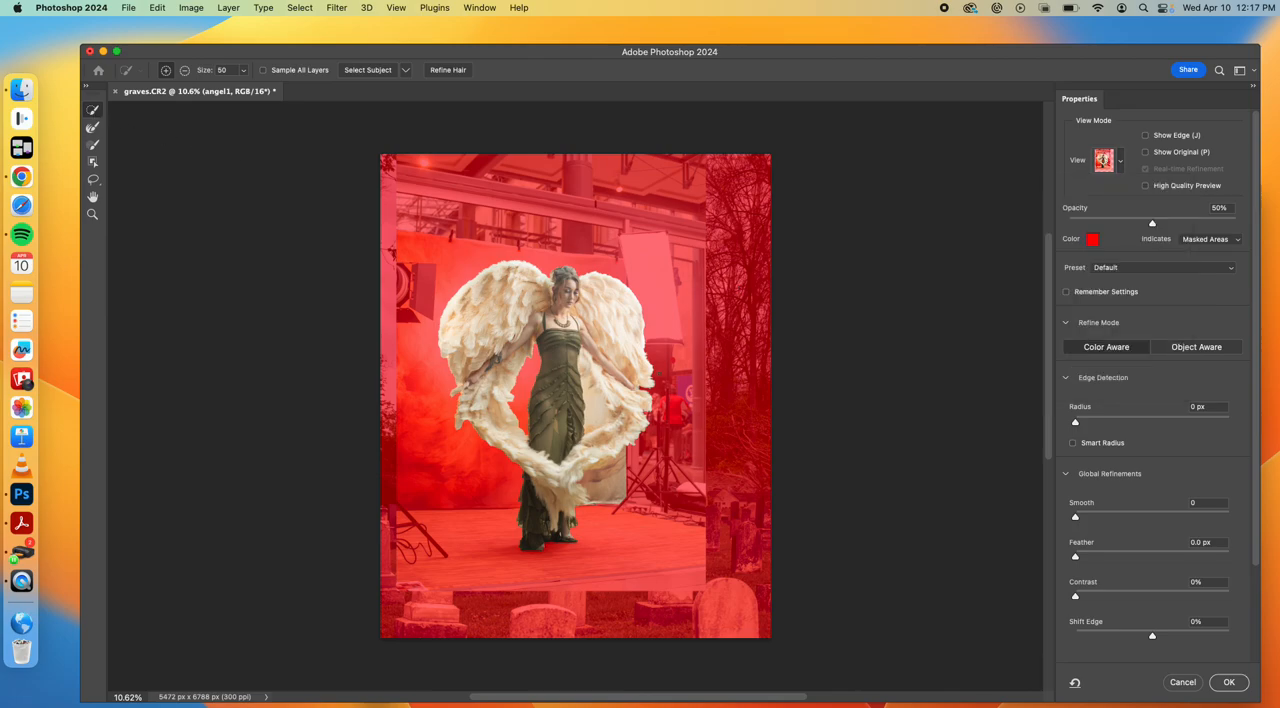
scroll(601, 366, up, 5)
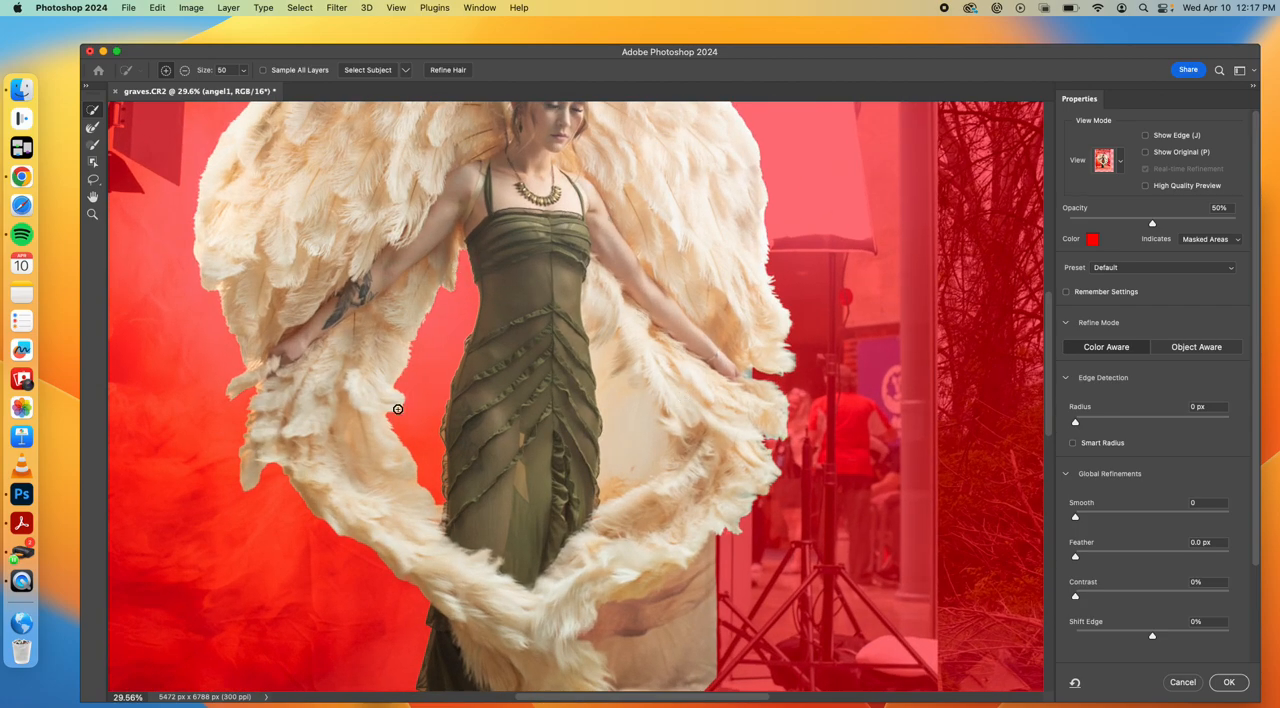
click(95, 128)
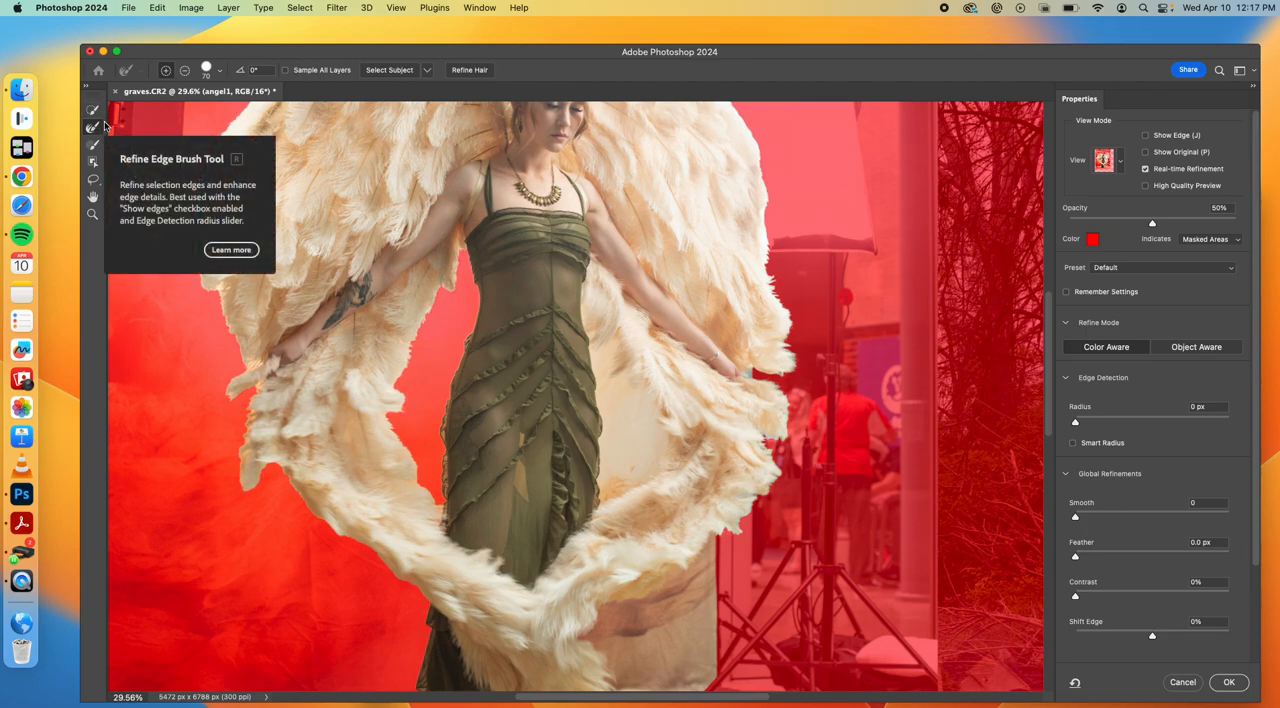
click(1072, 441)
drag(1075, 424, 1113, 425)
Refine the feather edges along the sides and inner opening of the wings with a 200 px Refine Edge Brush
key(bracketright)
key(bracketright)
key(bracketright)
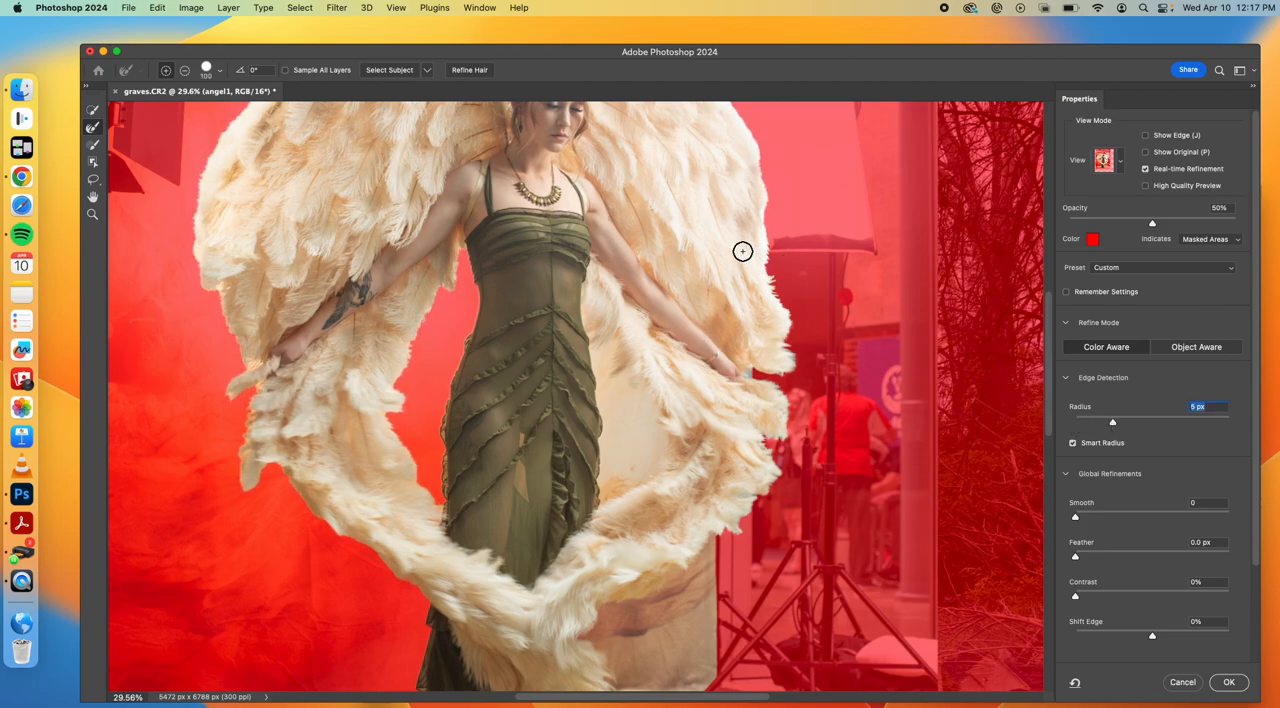
key(bracketright)
key(bracketright)
key(bracketright)
key(bracketright)
drag(763, 266, 784, 329)
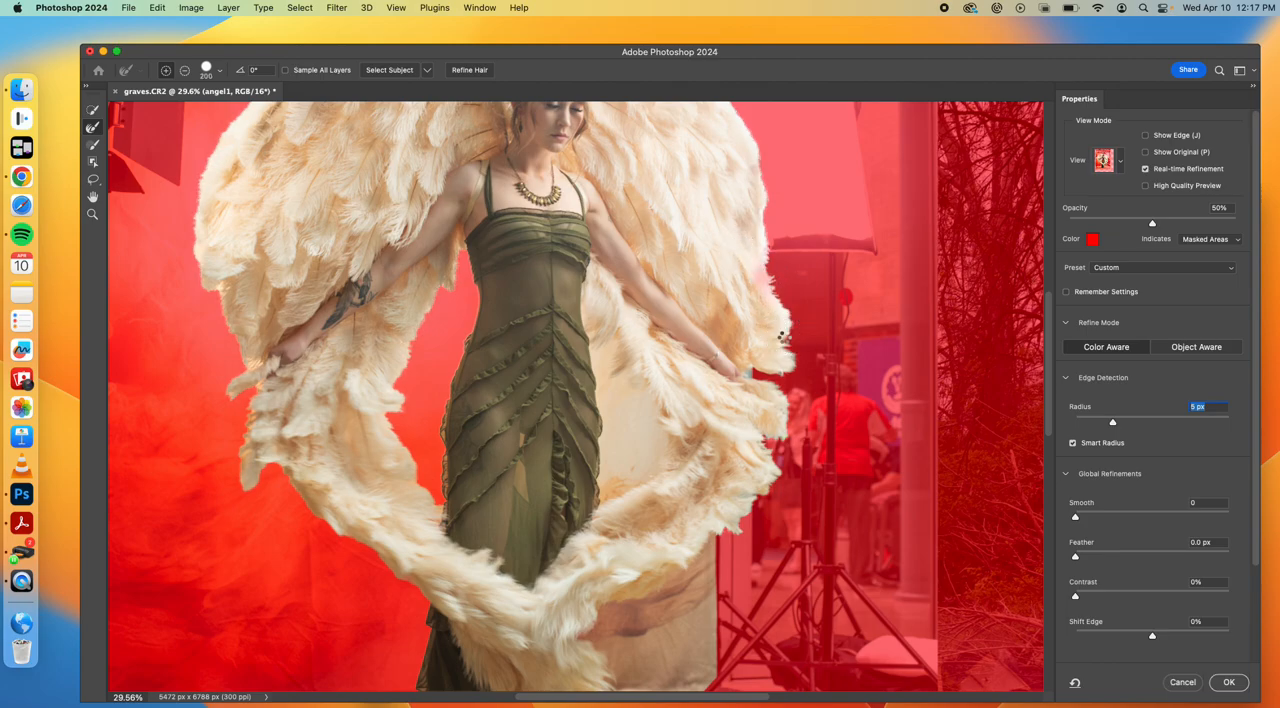
mouse_move(460, 248)
mouse_down()
mouse_move(451, 294)
mouse_move(395, 403)
mouse_up()
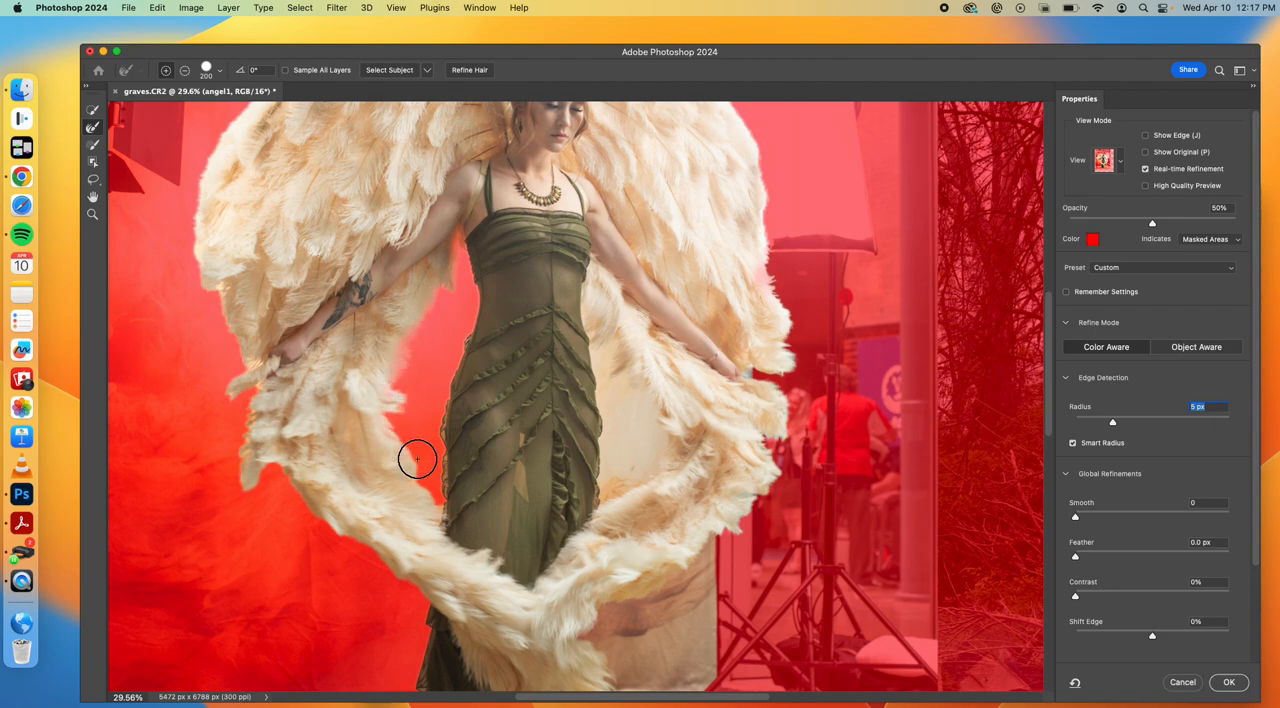
mouse_move(271, 468)
mouse_down()
mouse_move(247, 488)
mouse_move(258, 385)
mouse_move(226, 292)
mouse_up()
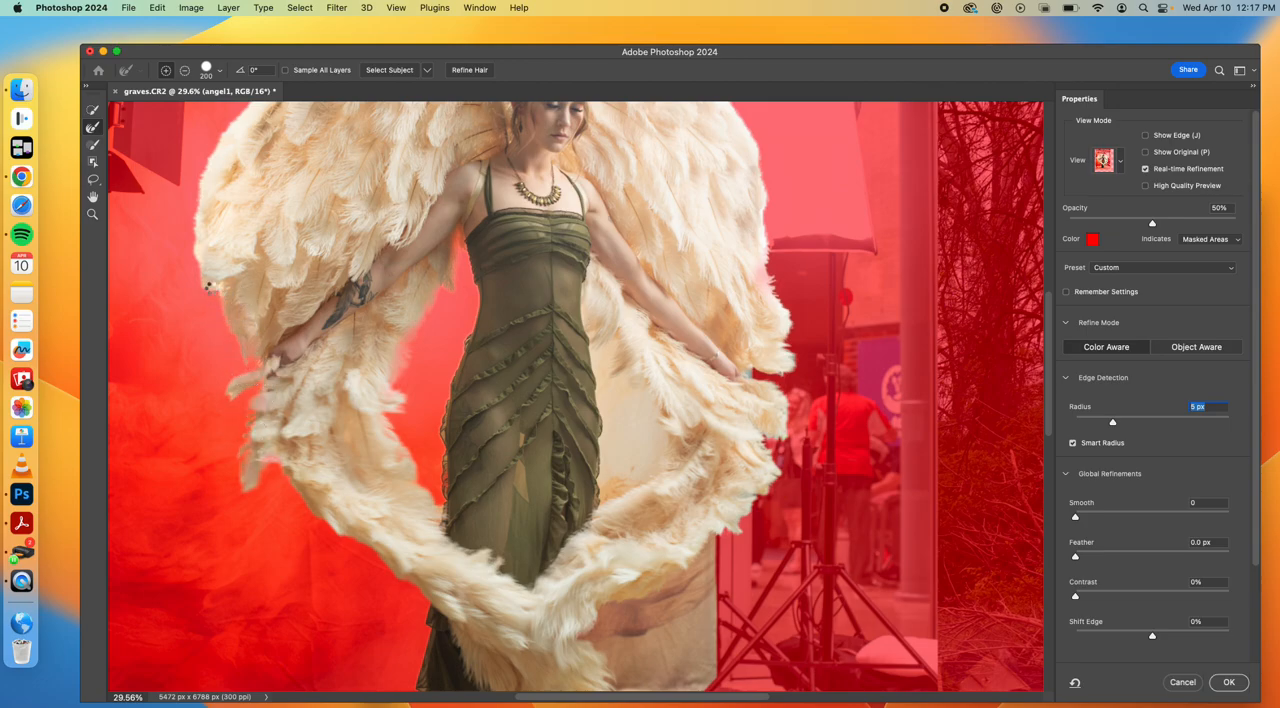
Refine the upper feather edge of the wing on the viewer's left, reducing the Refine Edge Brush to 100 px
scroll(208, 287, up, 5)
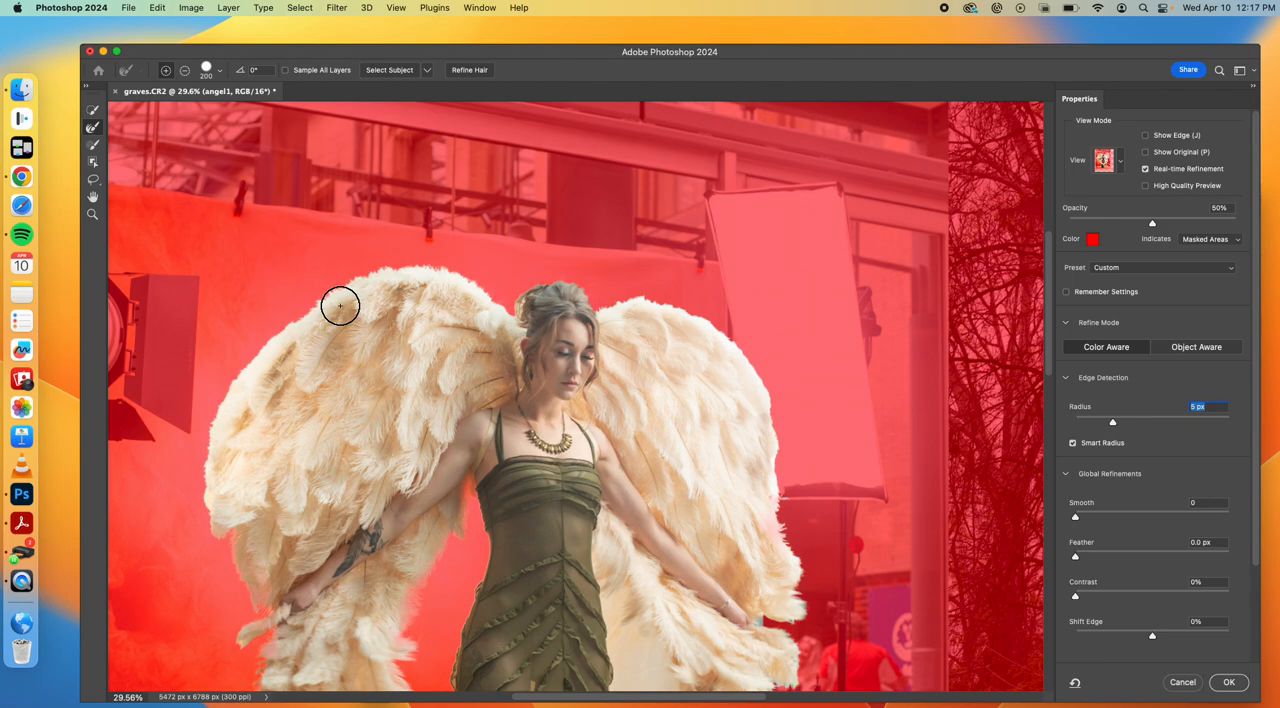
drag(497, 300, 401, 259)
key(bracketleft)
key(bracketleft)
key(bracketleft)
key(bracketleft)
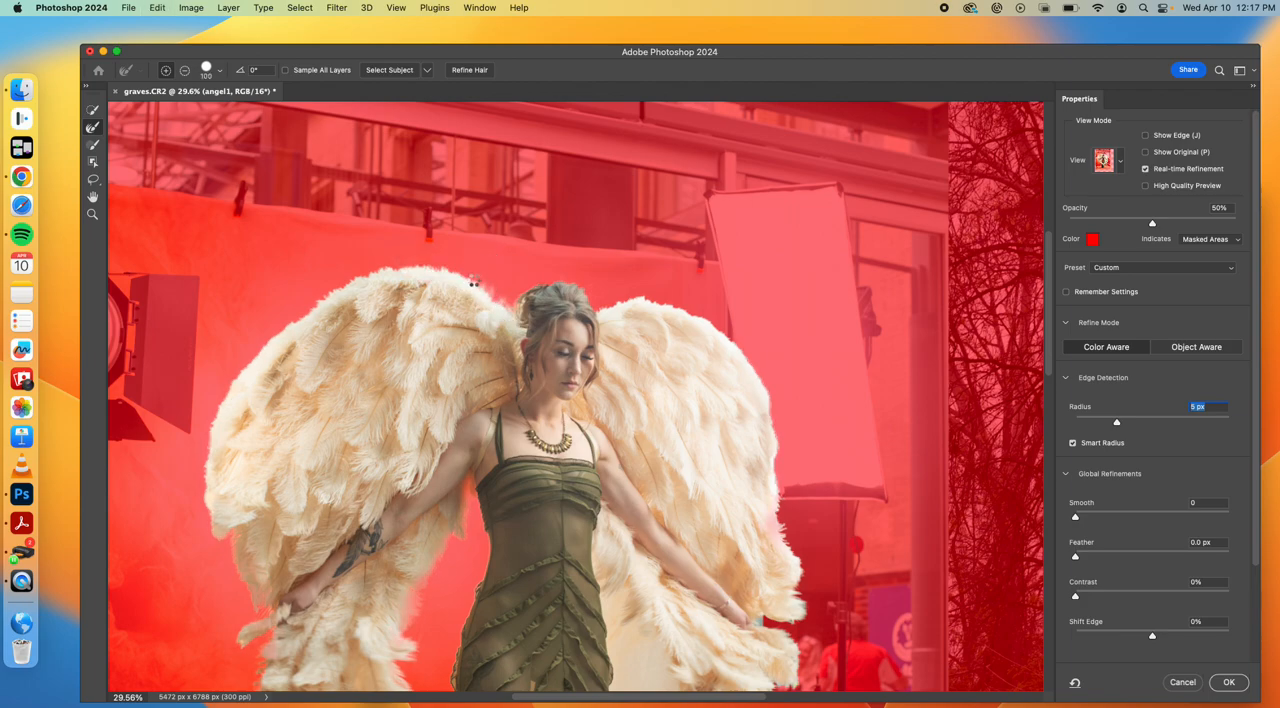
mouse_move(470, 278)
mouse_down()
mouse_move(389, 266)
mouse_move(291, 317)
mouse_move(274, 343)
mouse_up()
scroll(314, 552, down, 1)
scroll(314, 552, down, 5)
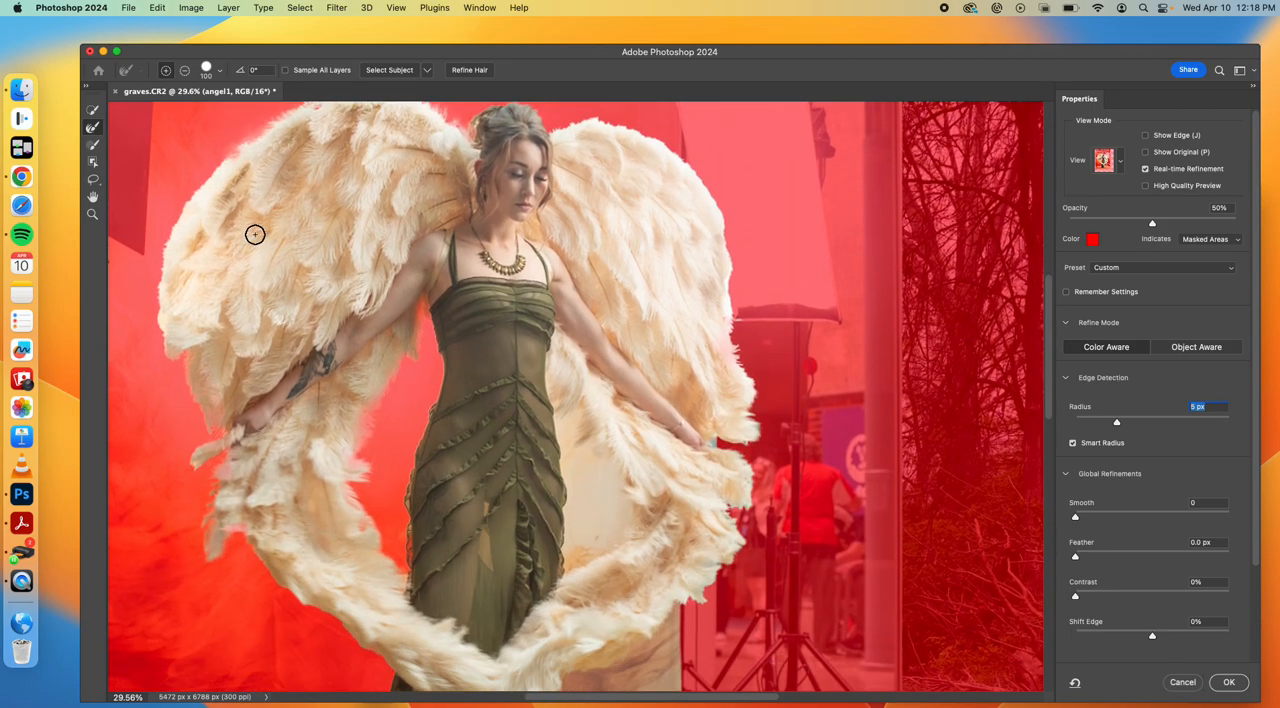
Try to subtract the backdrop patches inside the wing opening and beside the hand with the Quick Selection tool
click(93, 109)
key(alt)
alt+click(593, 482)
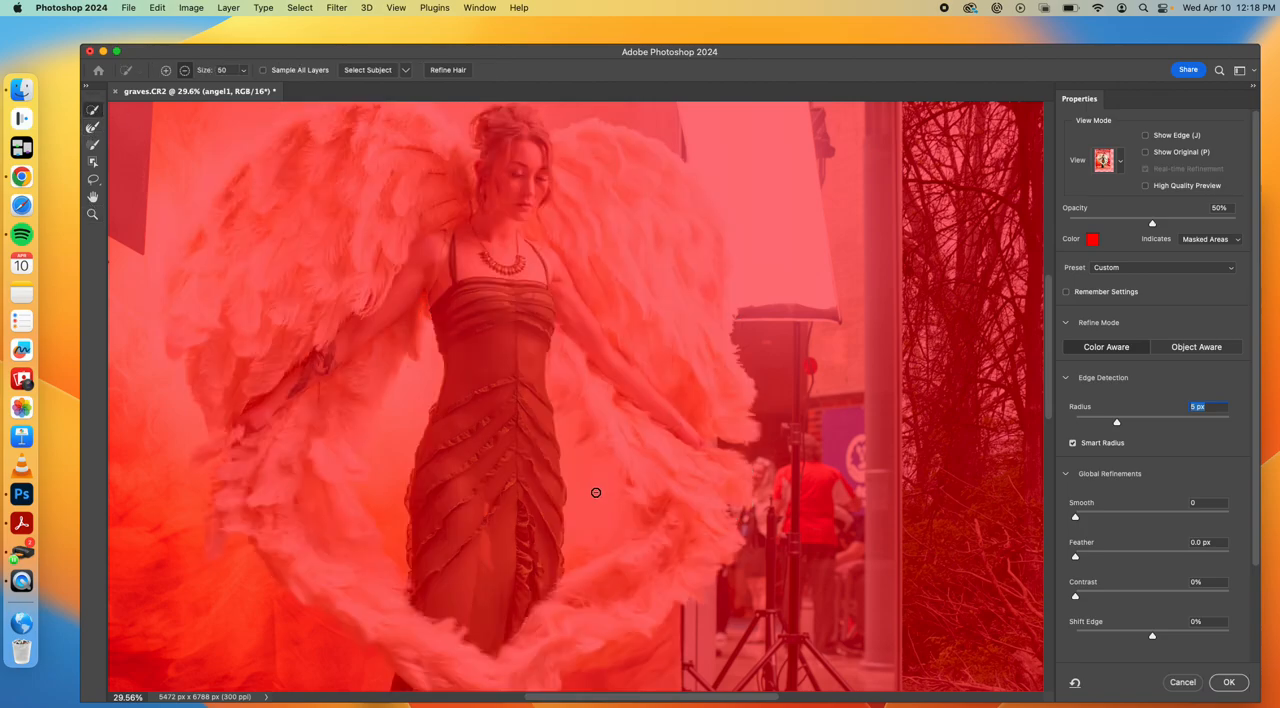
key(super+z)
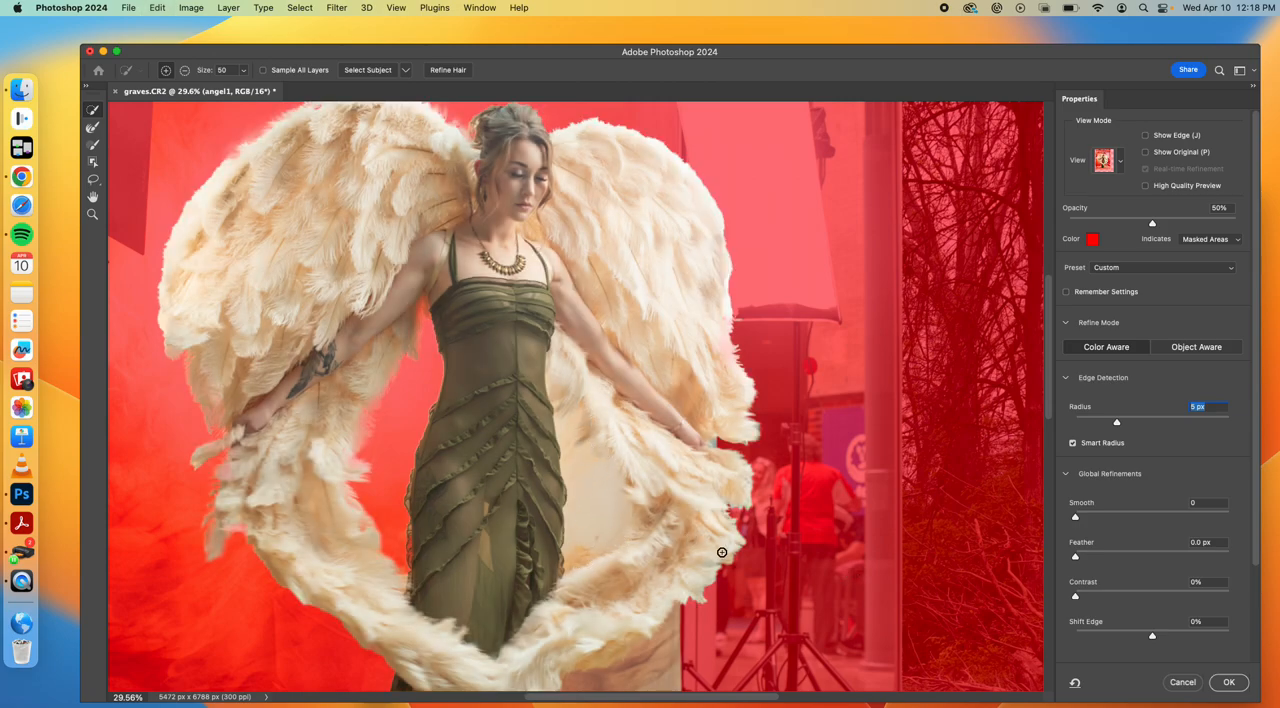
scroll(722, 552, down, 3)
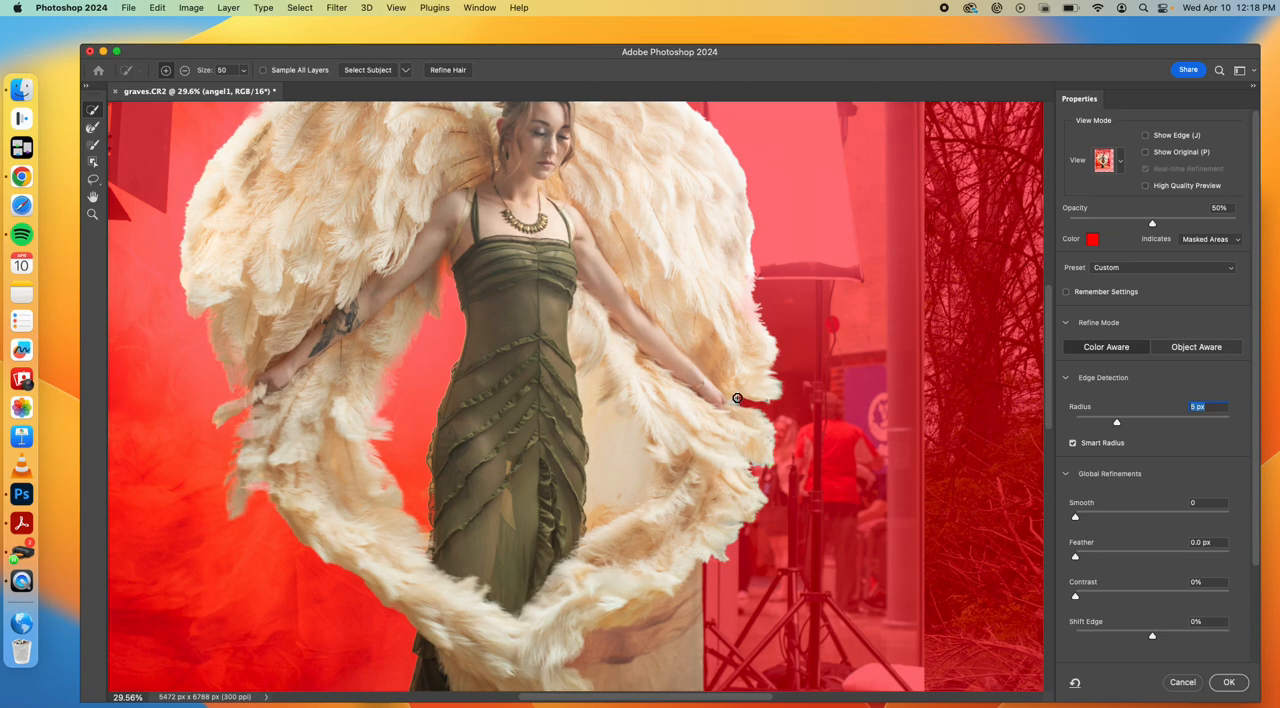
key(alt)
drag(737, 400, 772, 393)
key(super+z)
Accept the refined selection of the winged woman
click(93, 128)
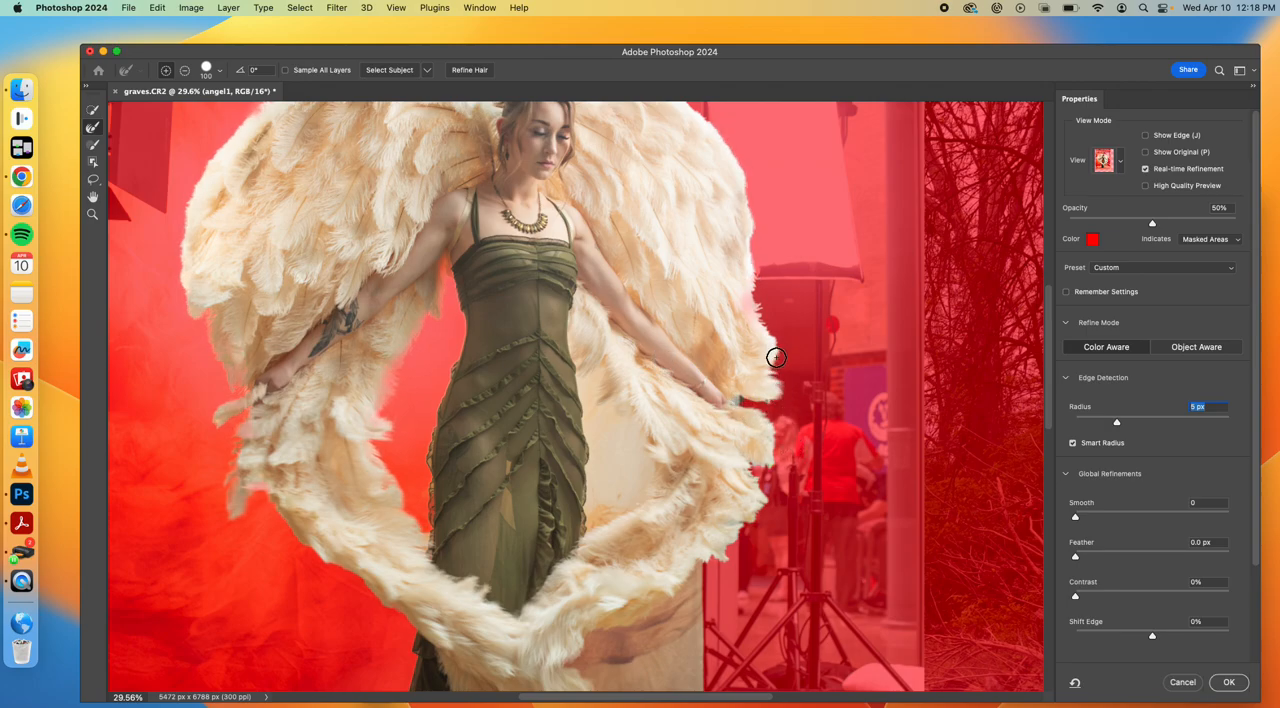
scroll(791, 464, down, 10)
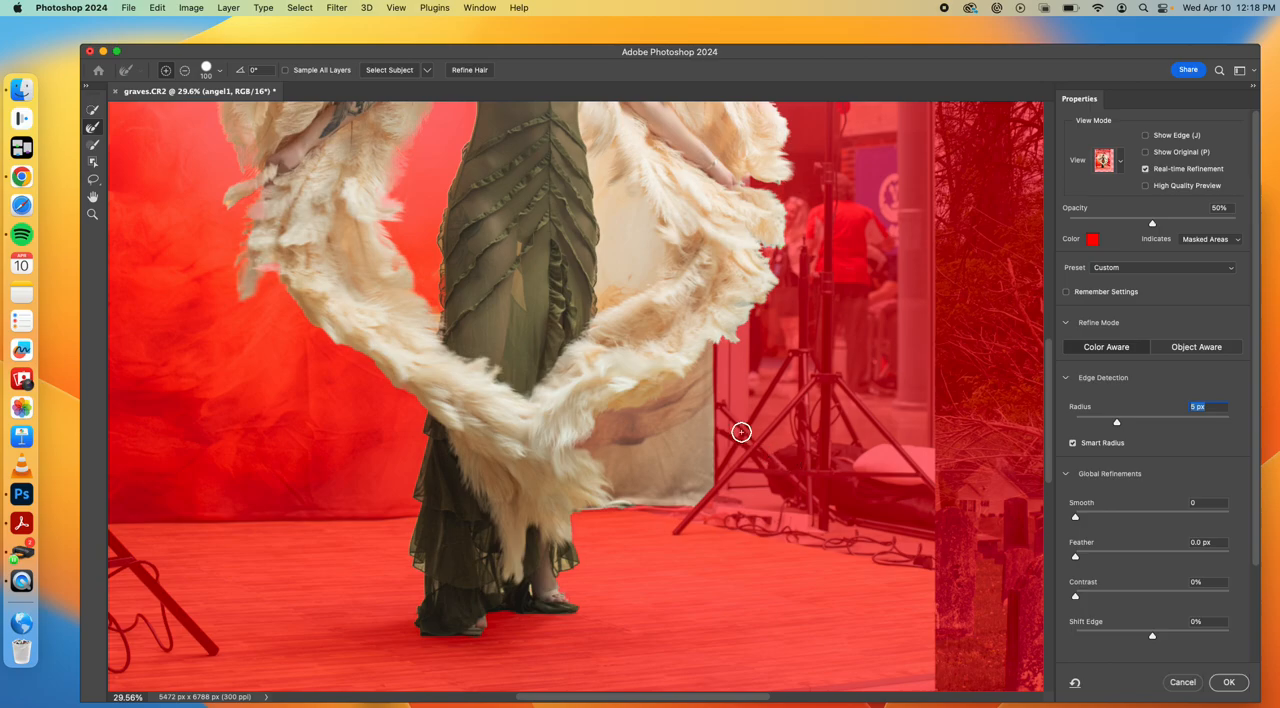
click(1228, 682)
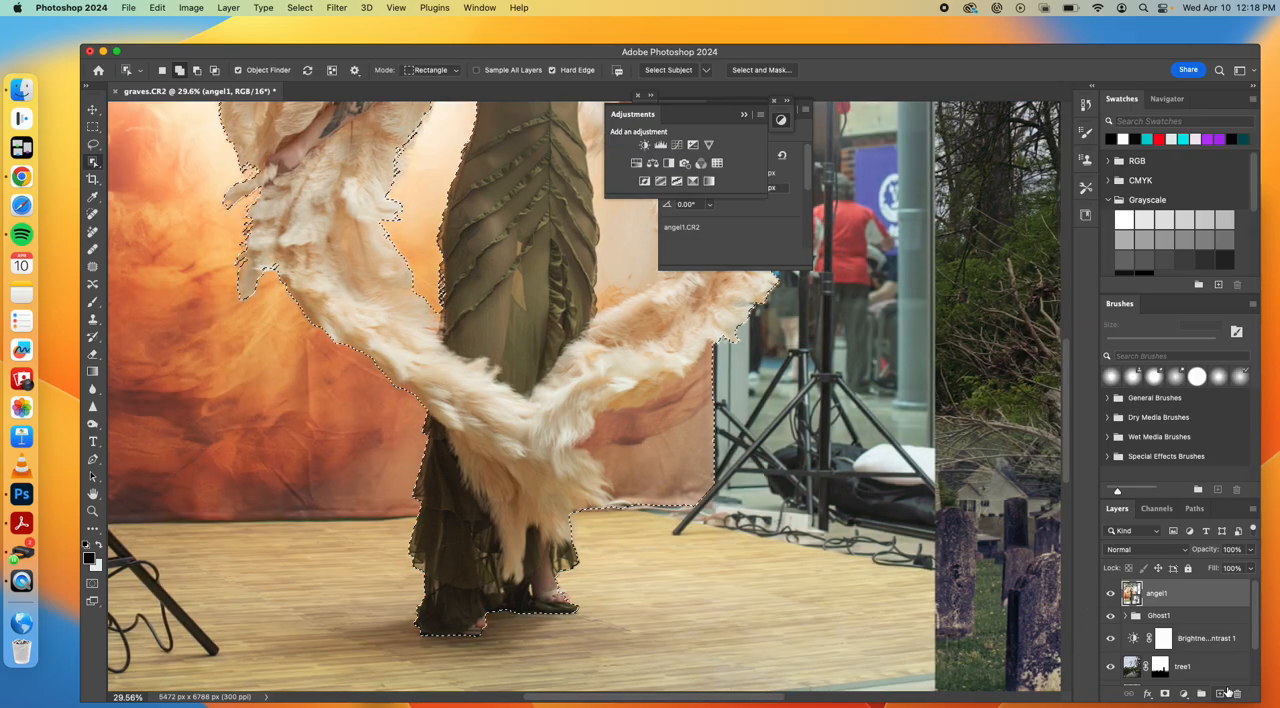
Subtract the backdrop gap between the dress and the wing on the viewer's right from the selection with the Lasso tool
scroll(772, 360, up, 10)
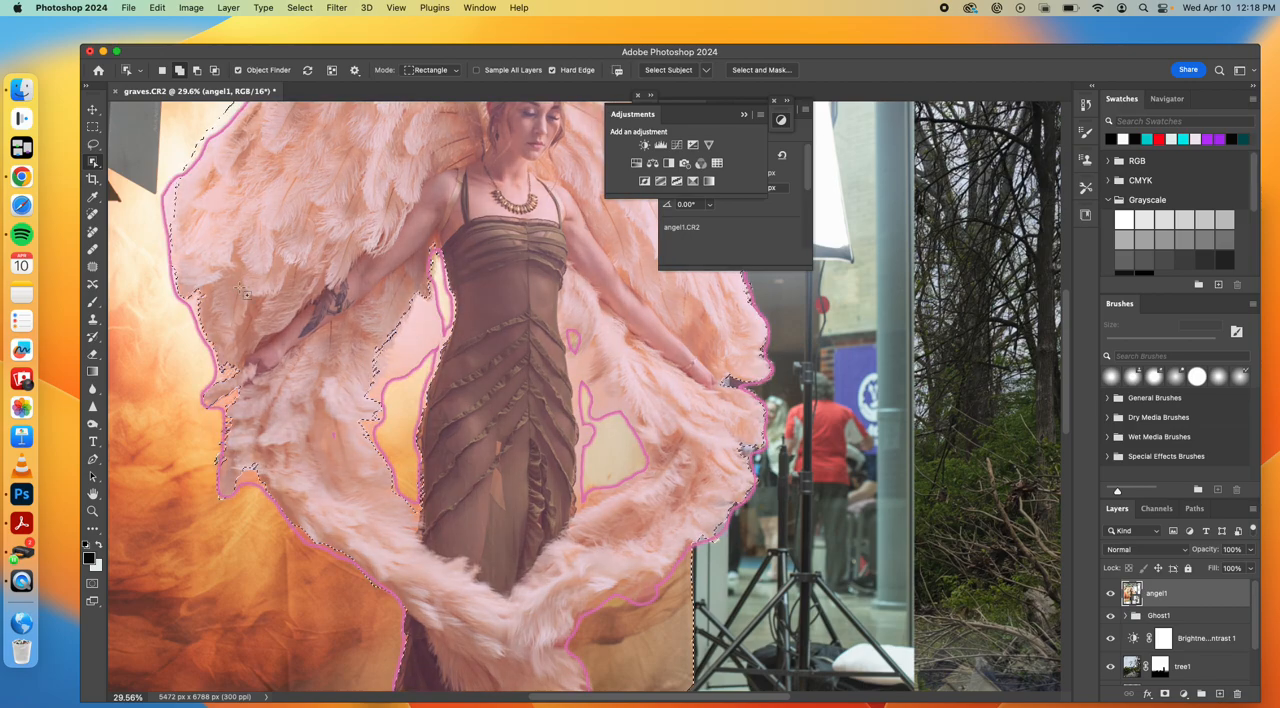
click(93, 144)
click(197, 70)
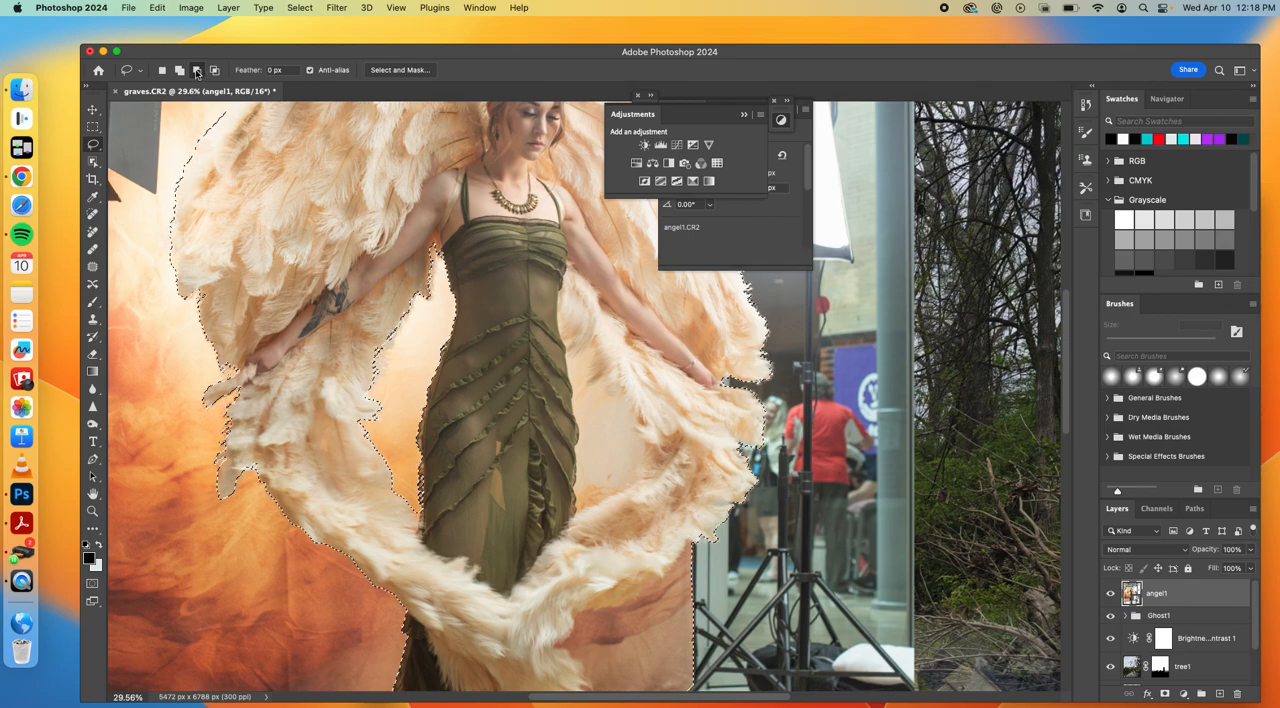
mouse_move(566, 347)
mouse_down()
mouse_move(596, 356)
mouse_move(590, 394)
mouse_move(622, 408)
mouse_move(645, 452)
mouse_move(630, 490)
mouse_move(579, 510)
mouse_move(570, 360)
mouse_up()
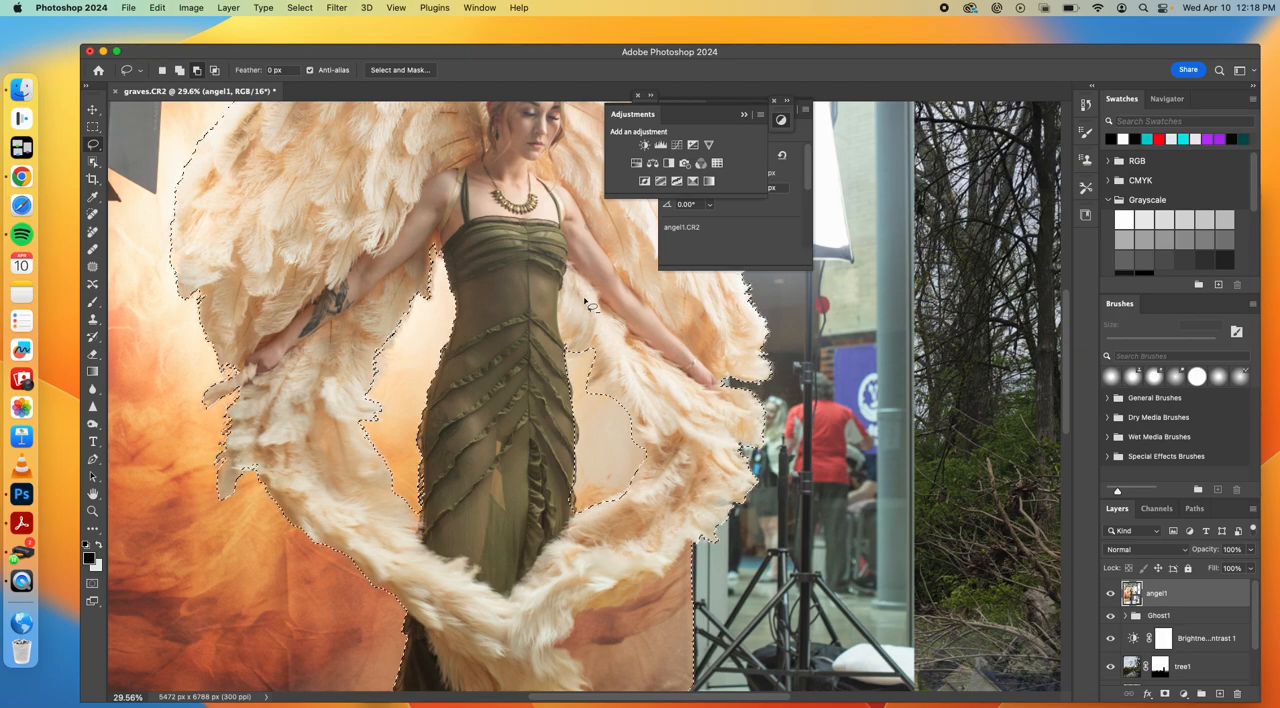
Add a layer mask to angel1 from the selection to cut the woman out of the studio background
key(v)
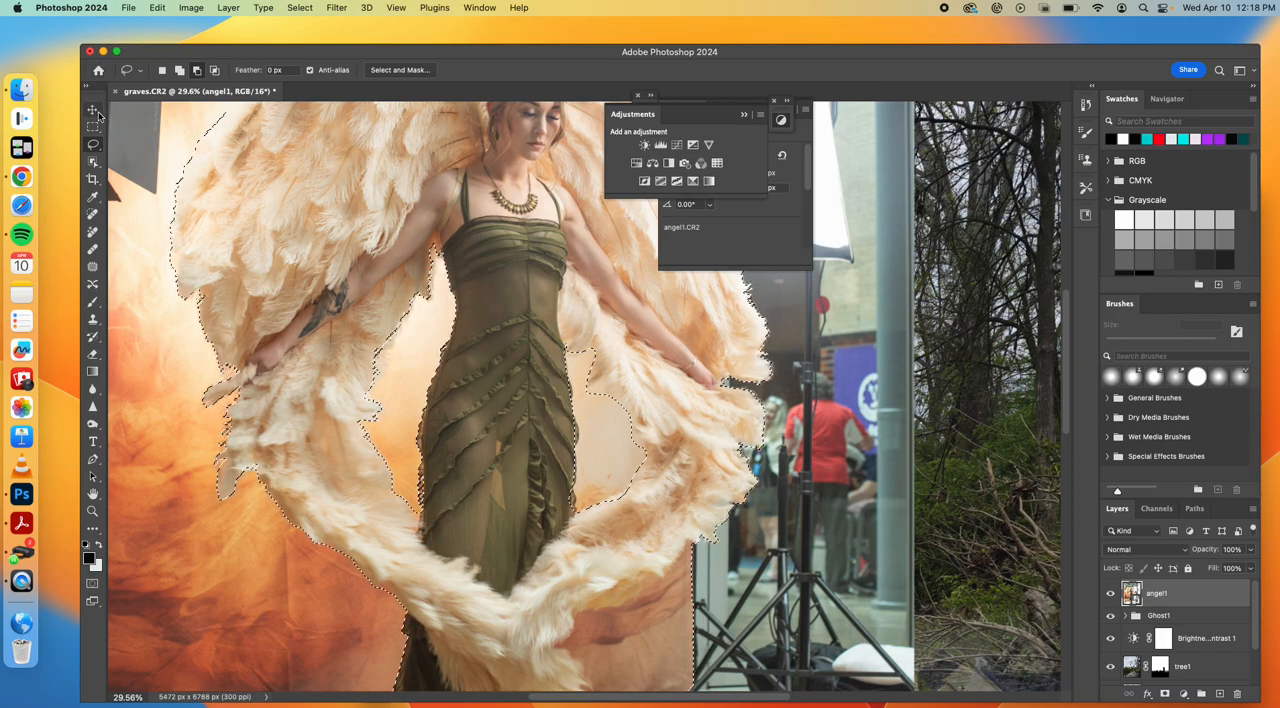
scroll(565, 367, down, 5)
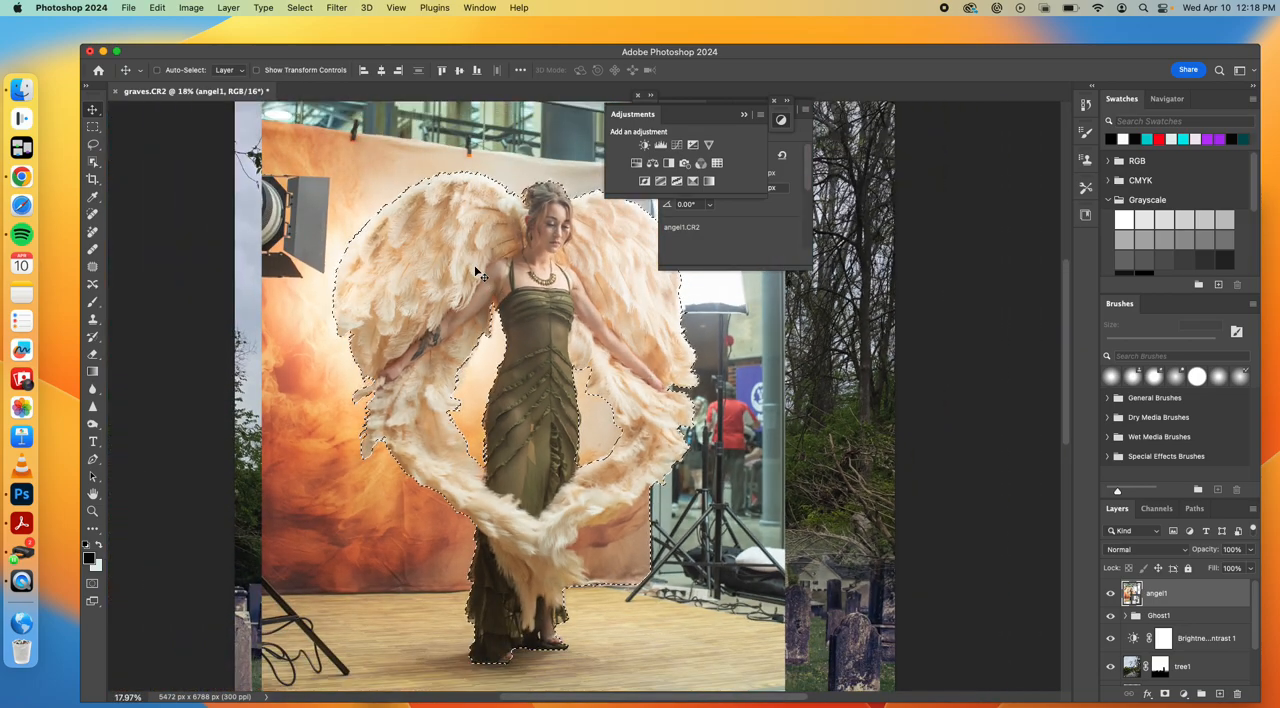
click(1165, 693)
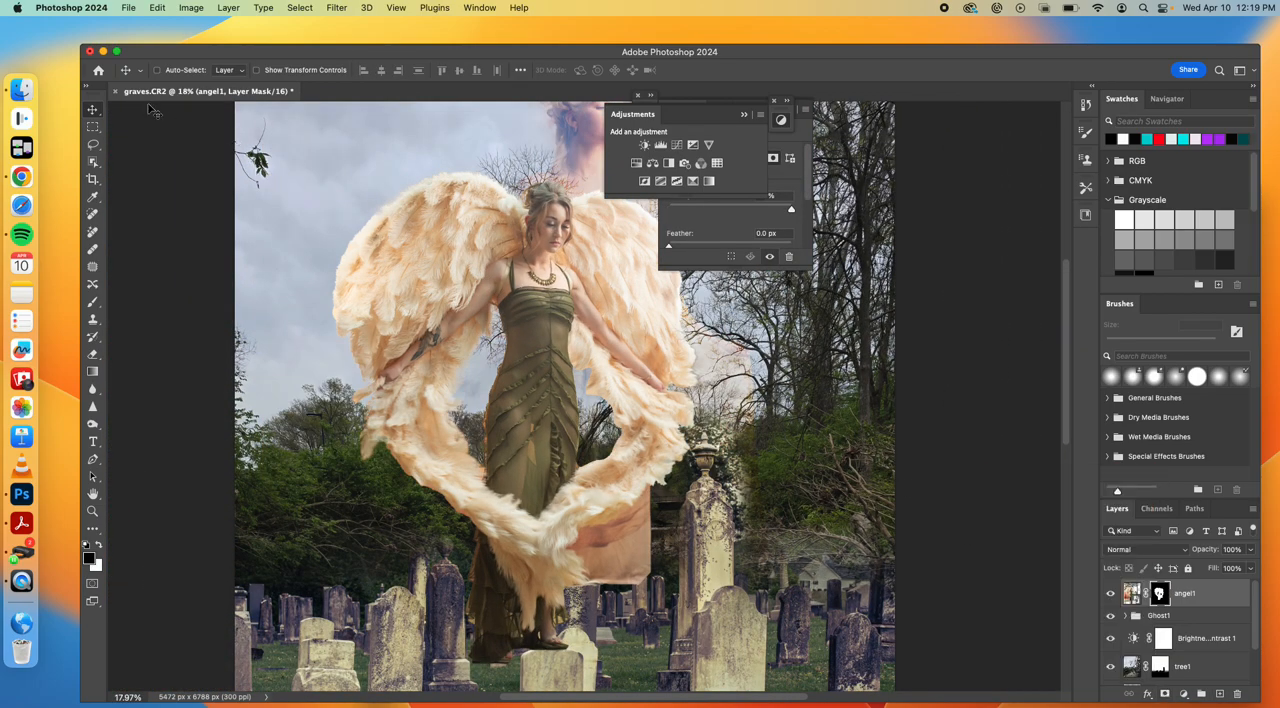
Hide the Ghost1 group and reposition the cut-out angel so she floats just above the gravestones, slightly left of the photo's centre
drag(548, 420, 483, 400)
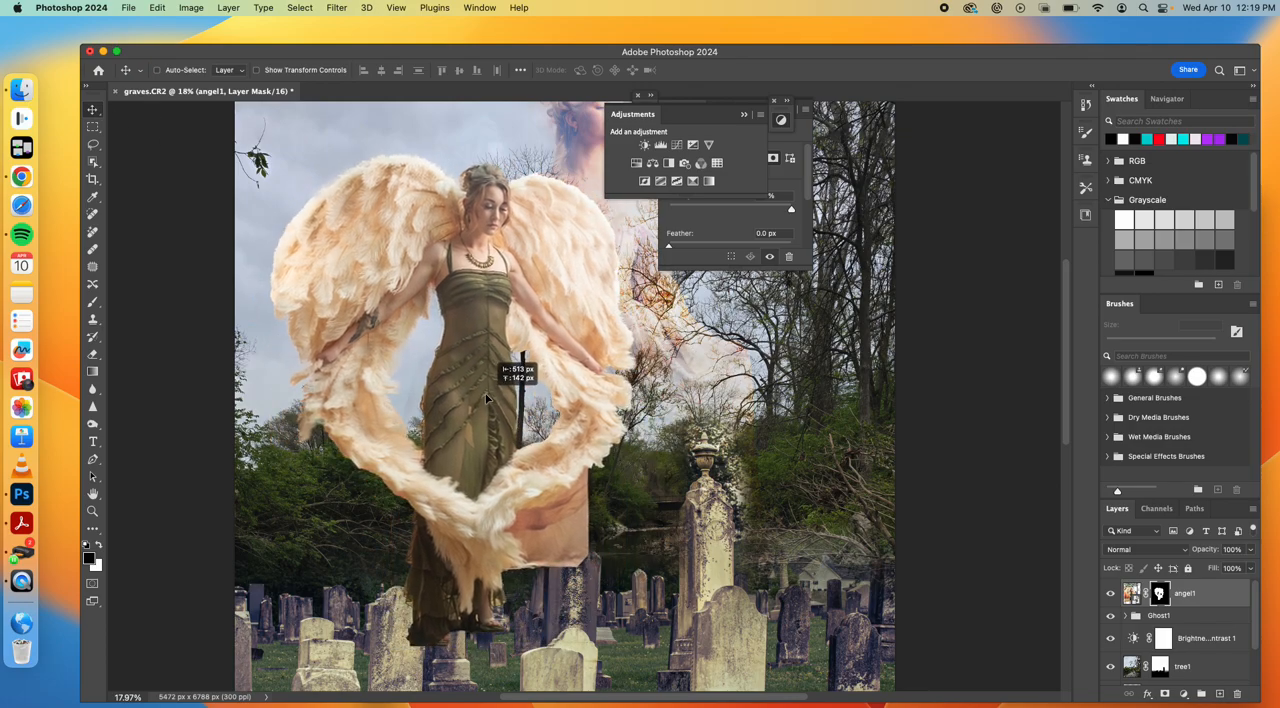
scroll(750, 510, up, 5)
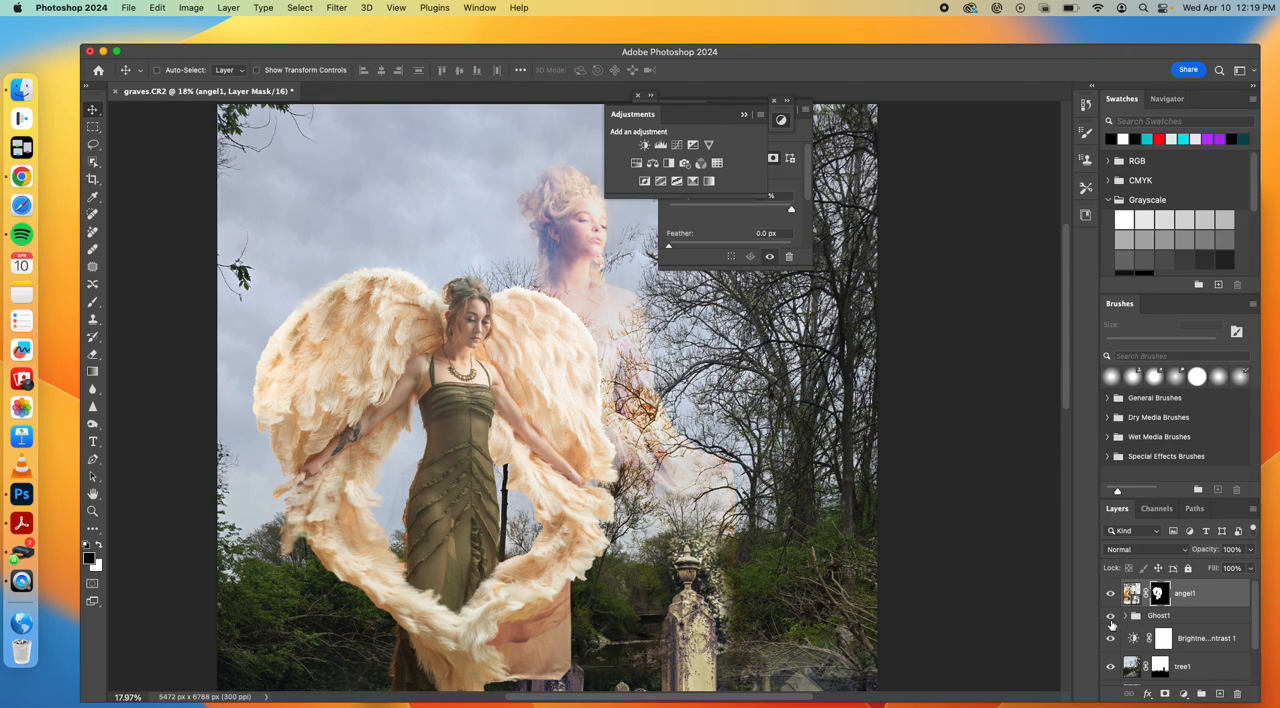
click(1109, 616)
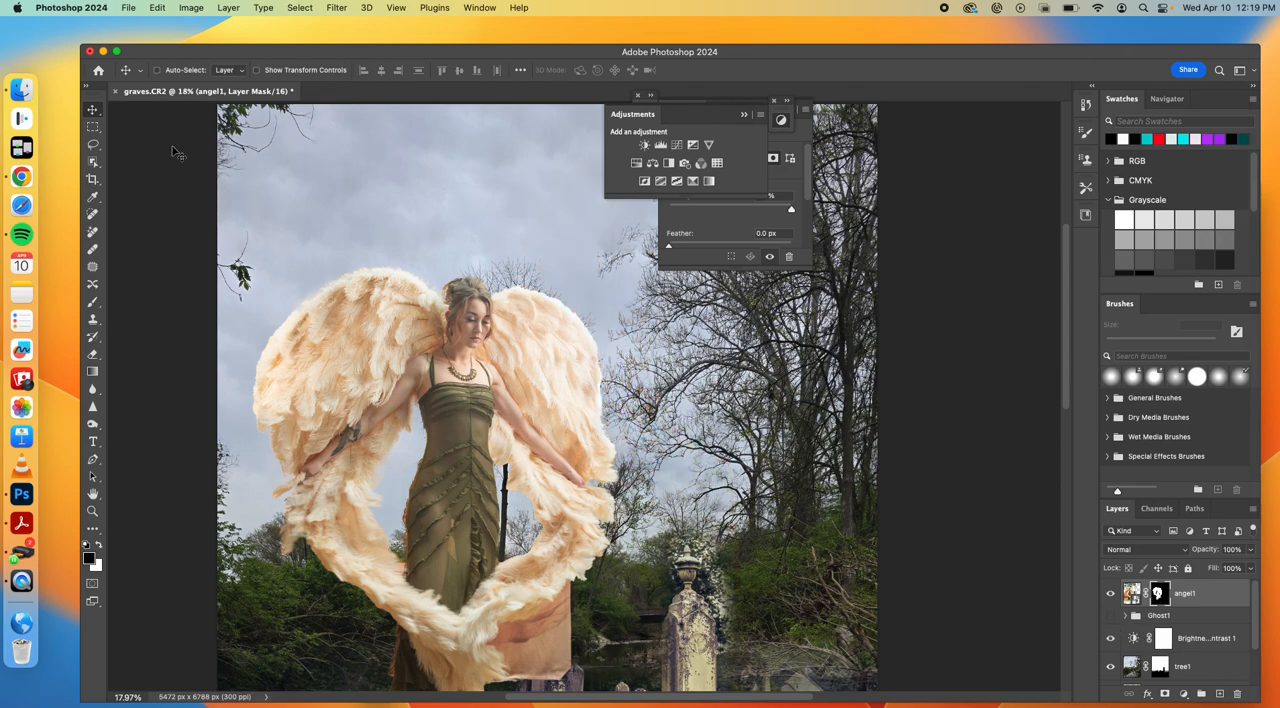
drag(403, 311, 439, 211)
scroll(660, 305, down, 5)
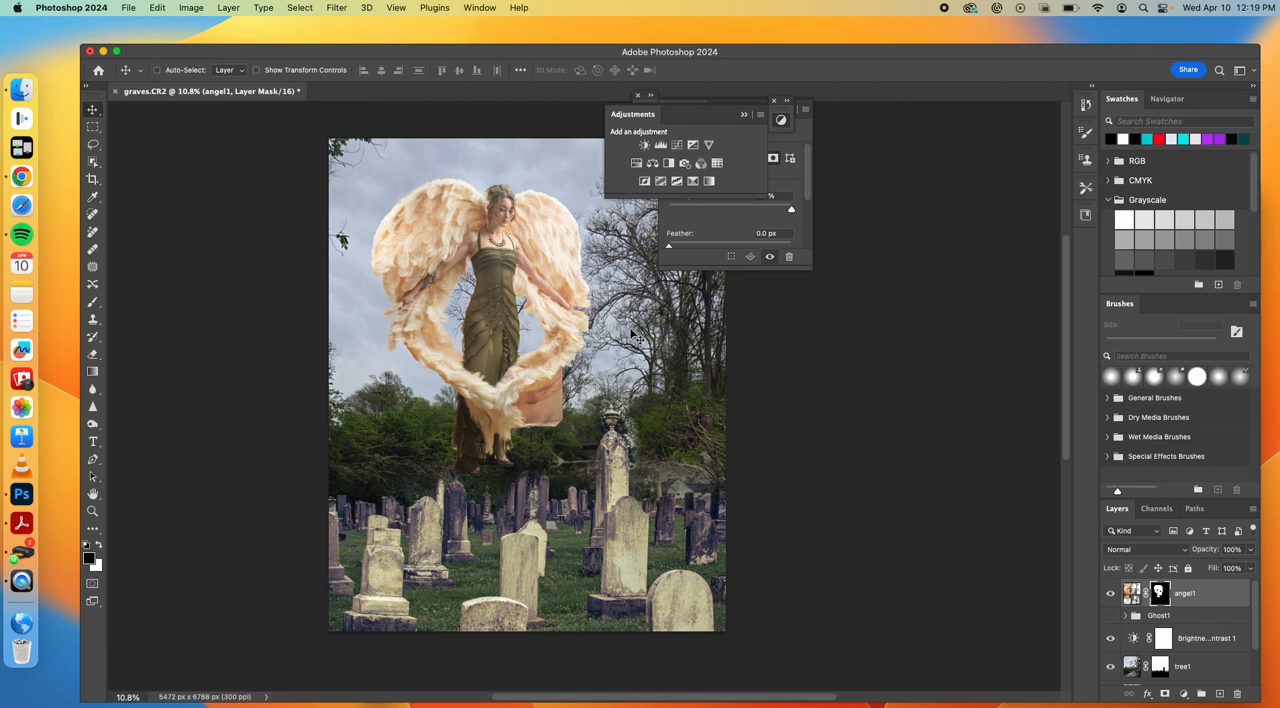
drag(499, 351, 514, 402)
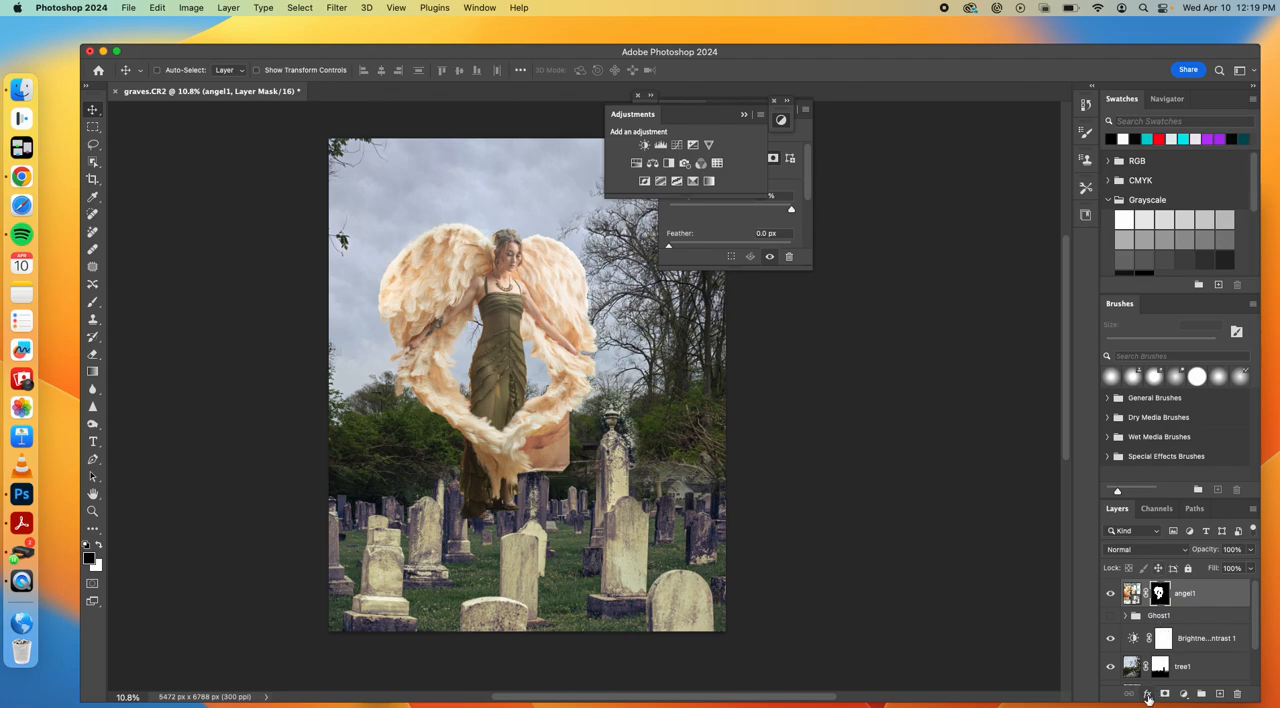
Add an Outer Glow effect to the angel1 layer and change its color to near-white
click(1147, 694)
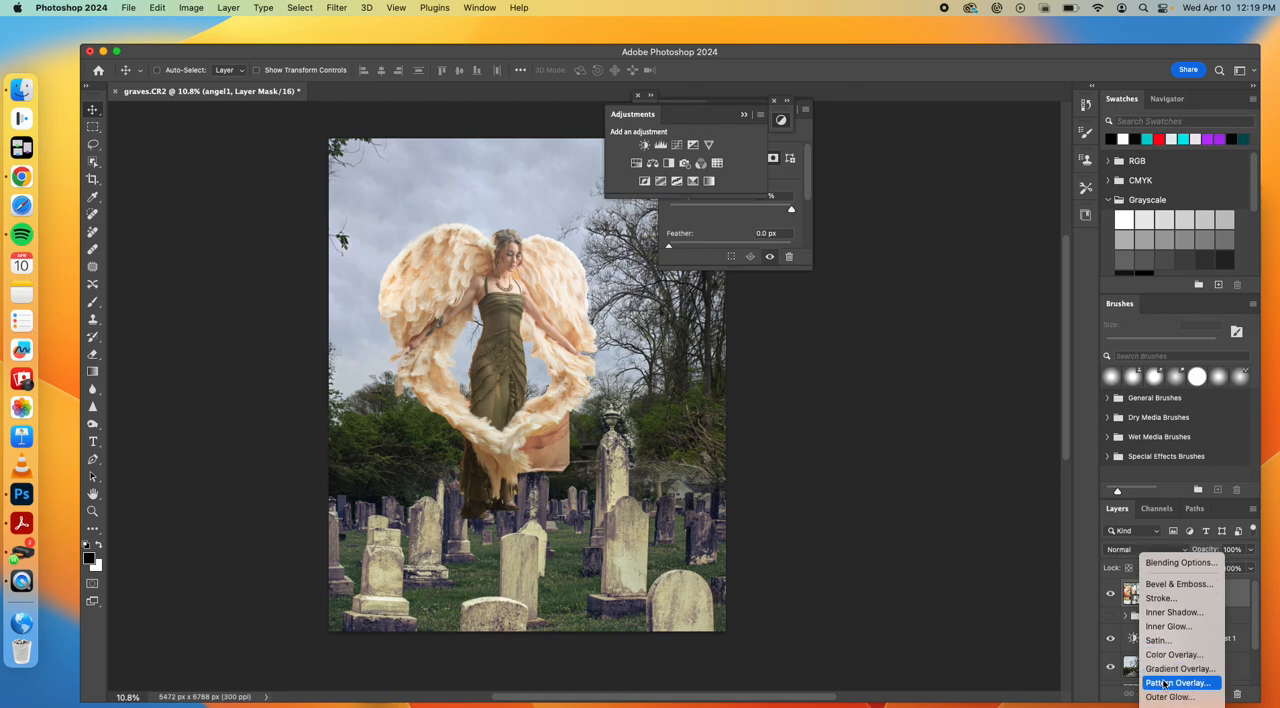
click(1166, 697)
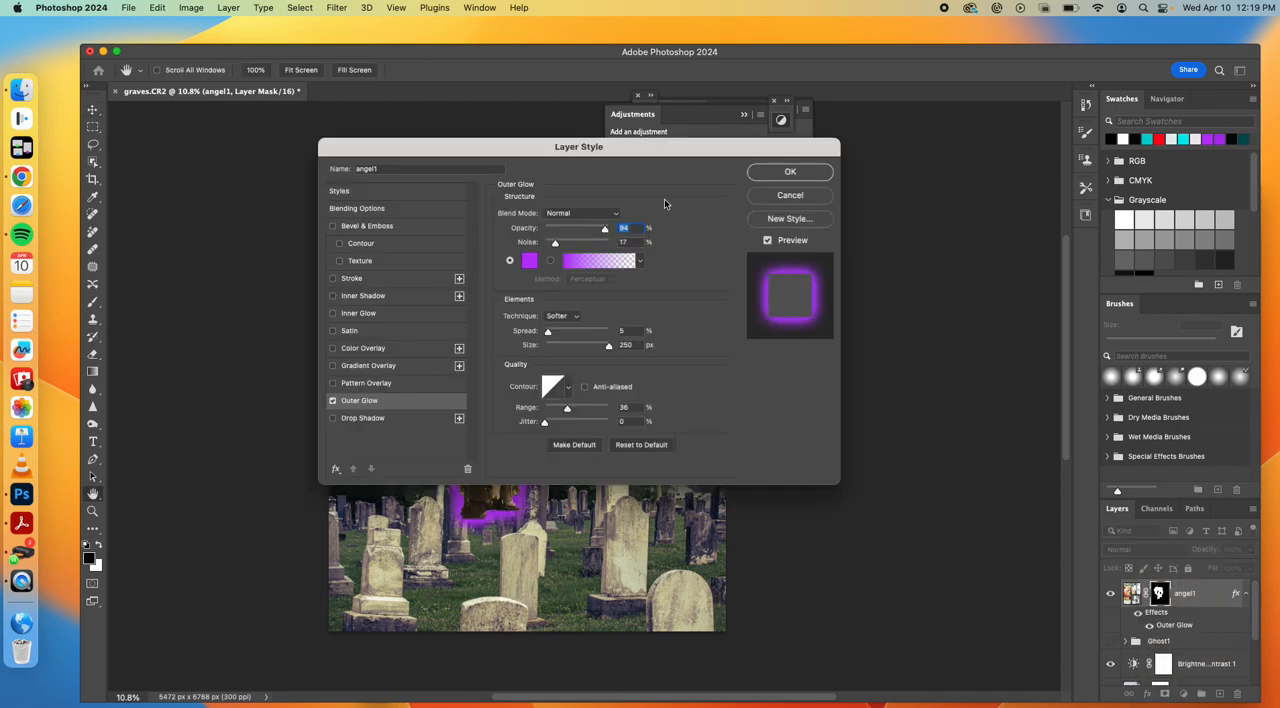
drag(652, 153, 1045, 191)
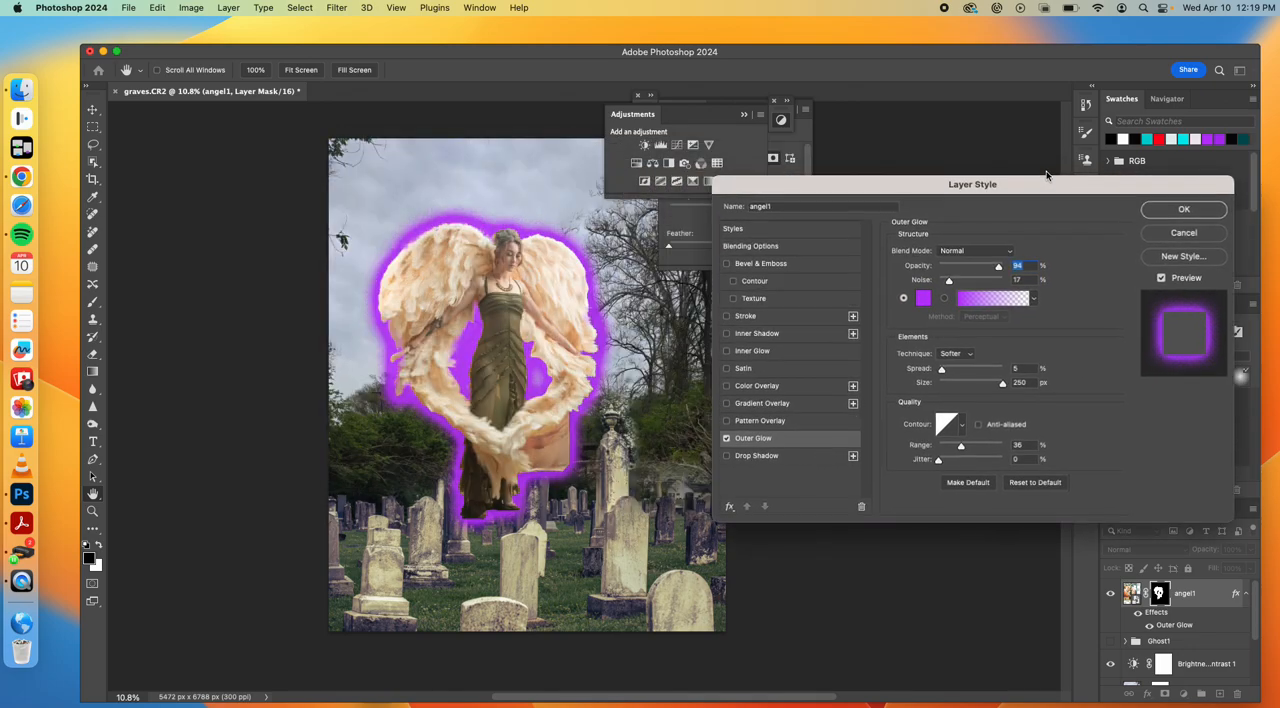
click(921, 299)
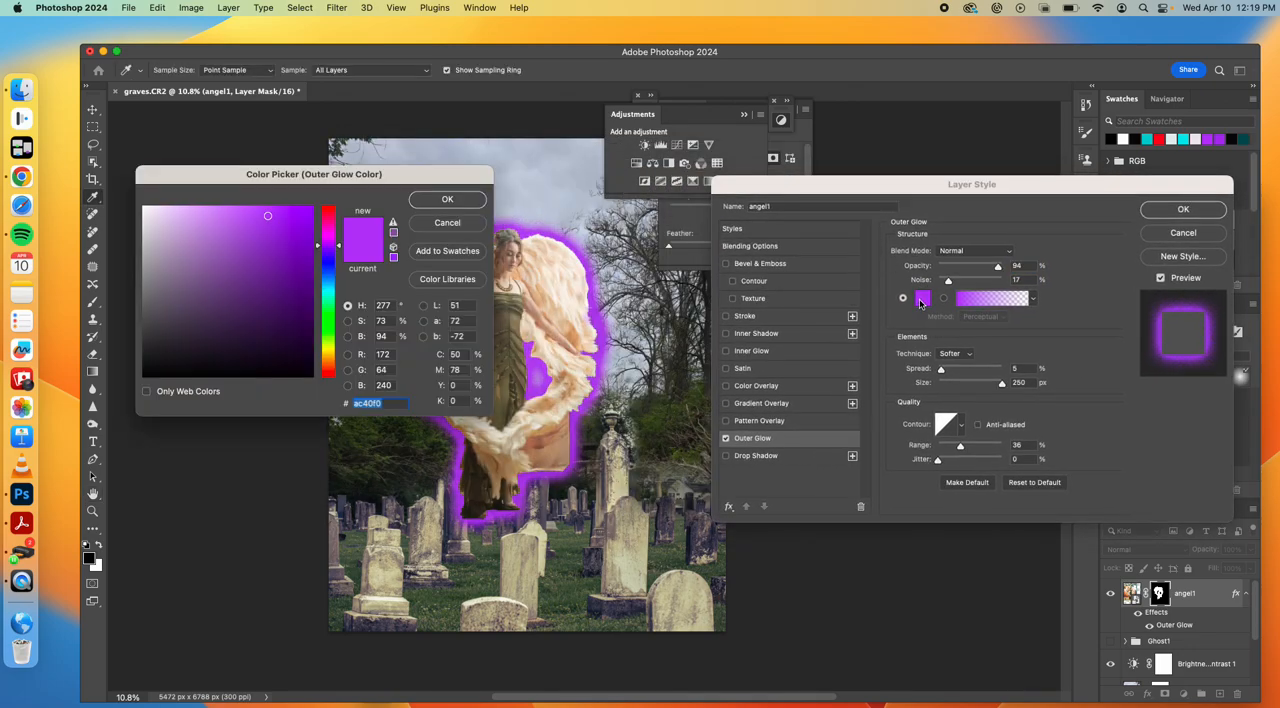
click(140, 216)
click(447, 199)
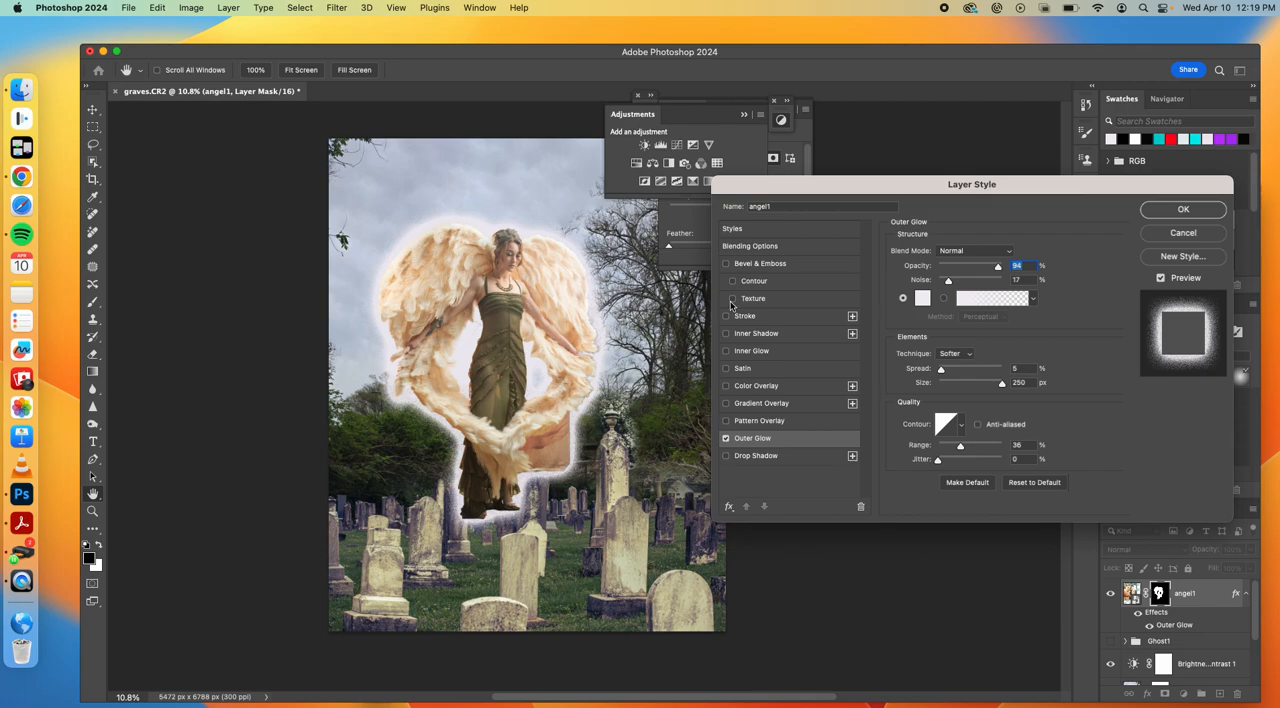
Soften the angel's outer glow to 34% opacity, 40% spread and 43 px size
drag(943, 371, 983, 371)
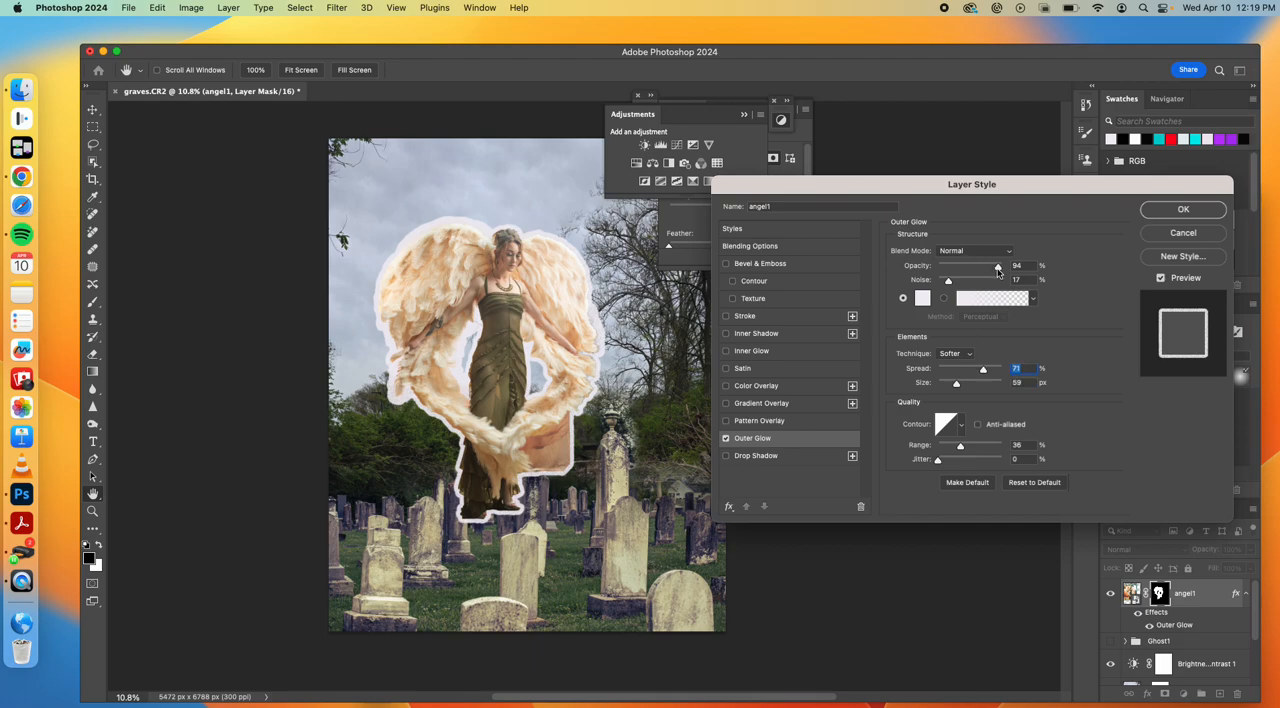
drag(997, 270, 960, 270)
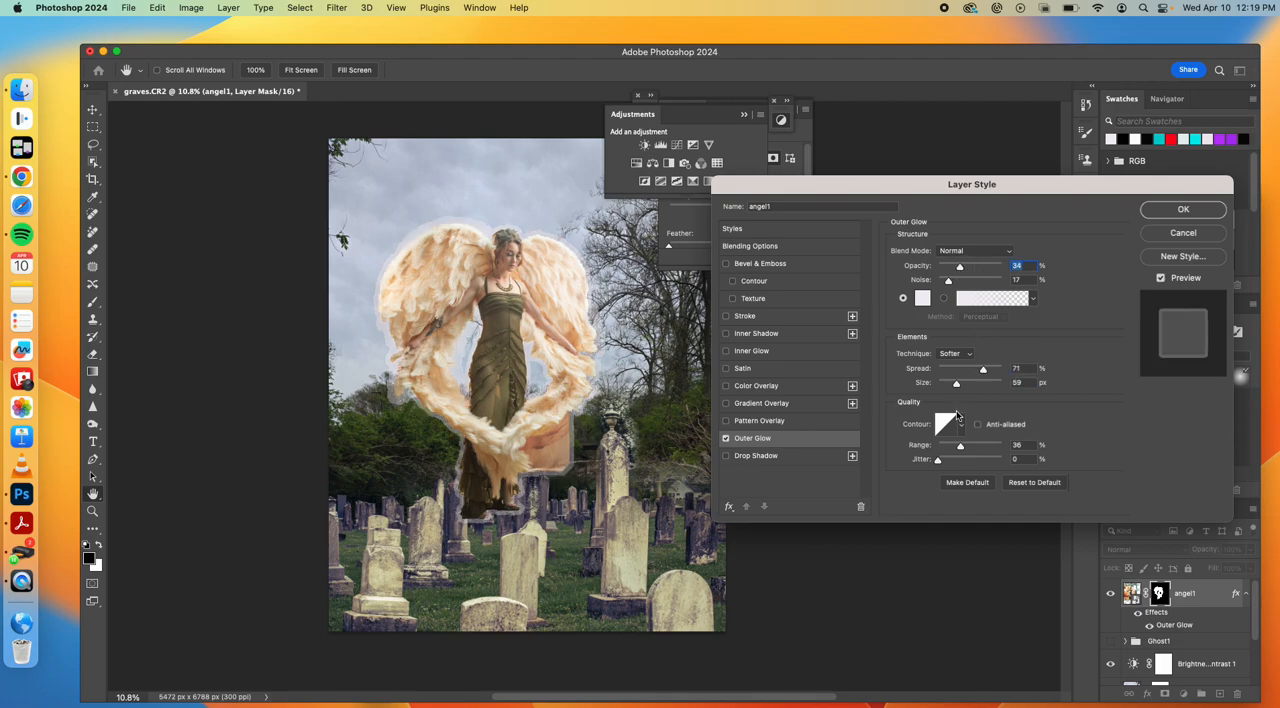
drag(983, 371, 953, 386)
click(963, 372)
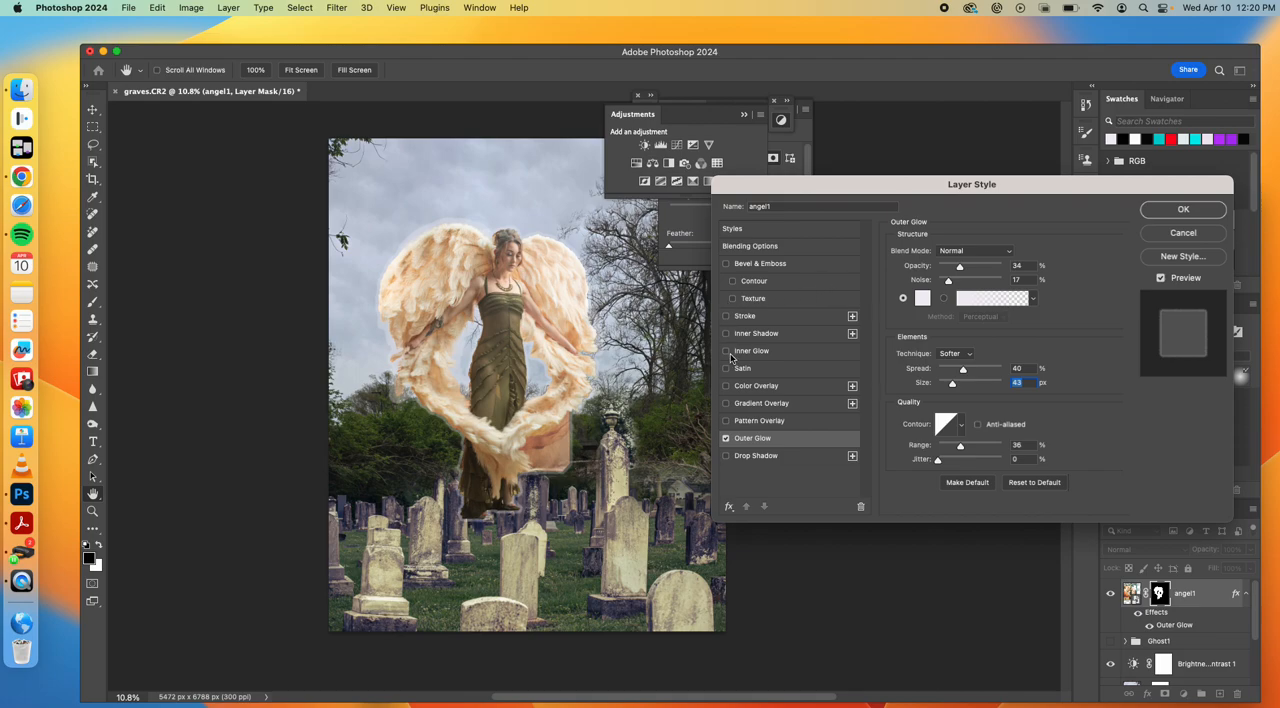
click(727, 386)
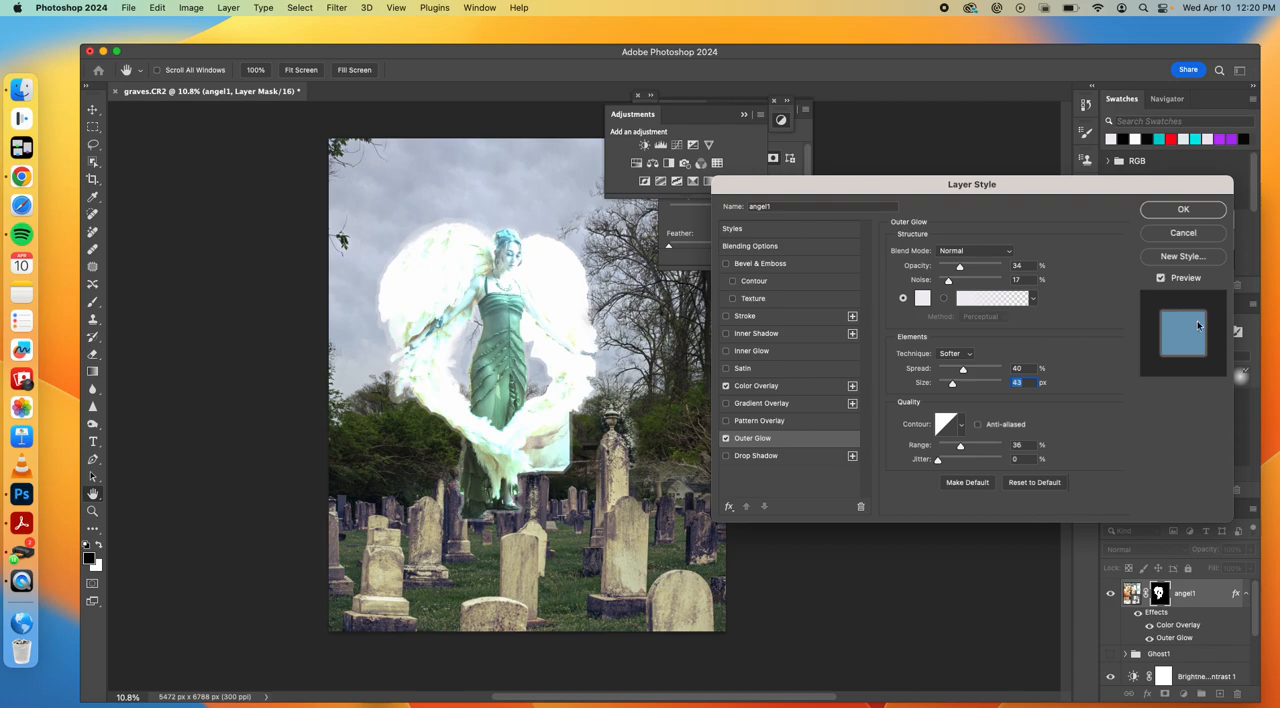
click(921, 298)
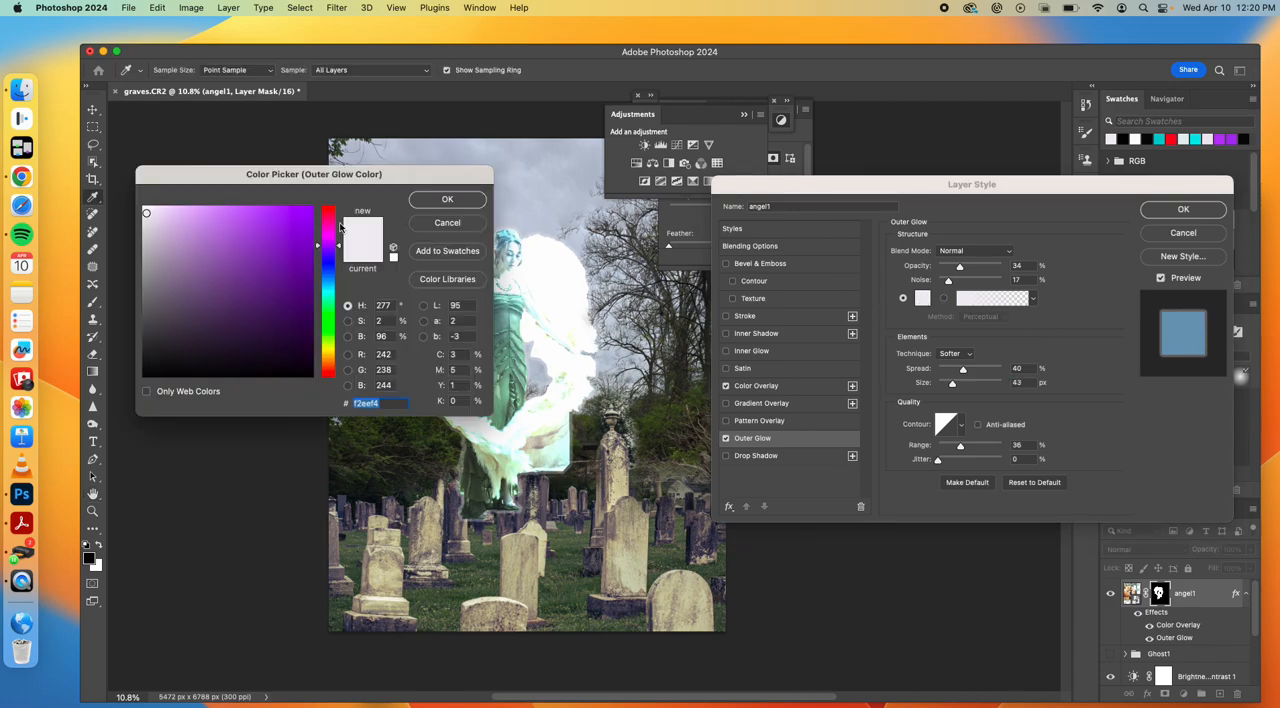
click(328, 285)
click(274, 267)
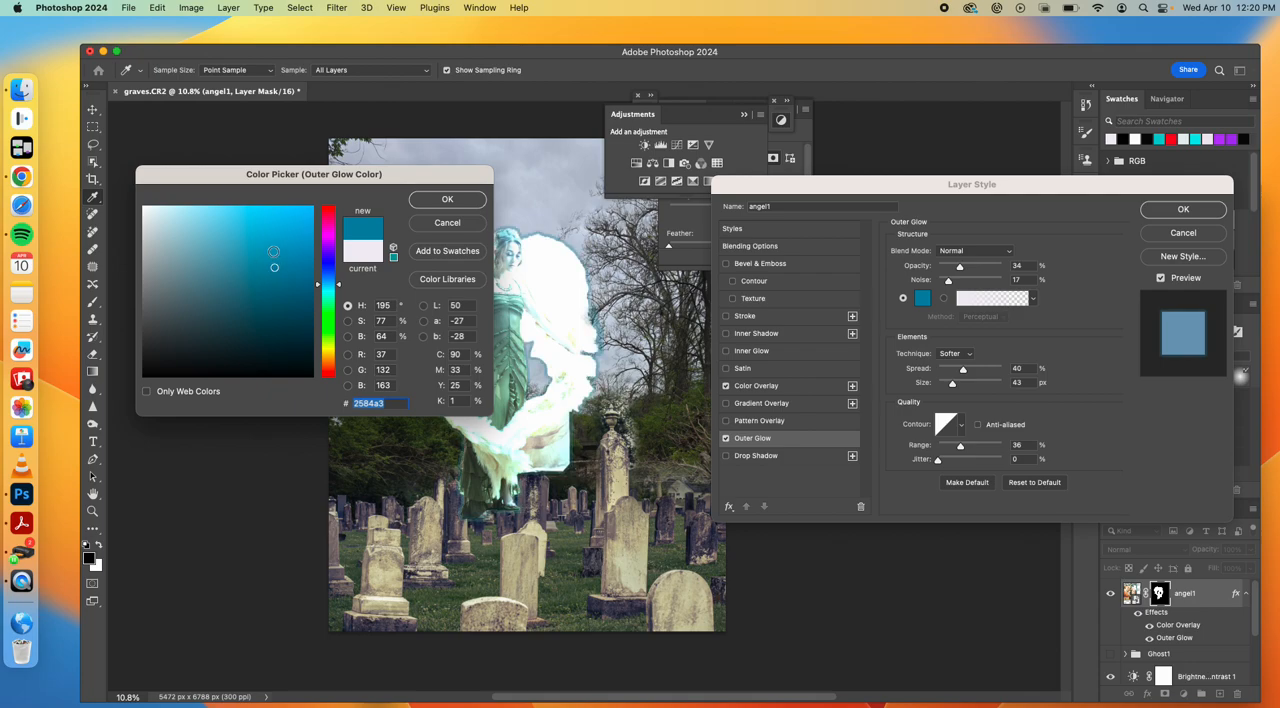
click(447, 222)
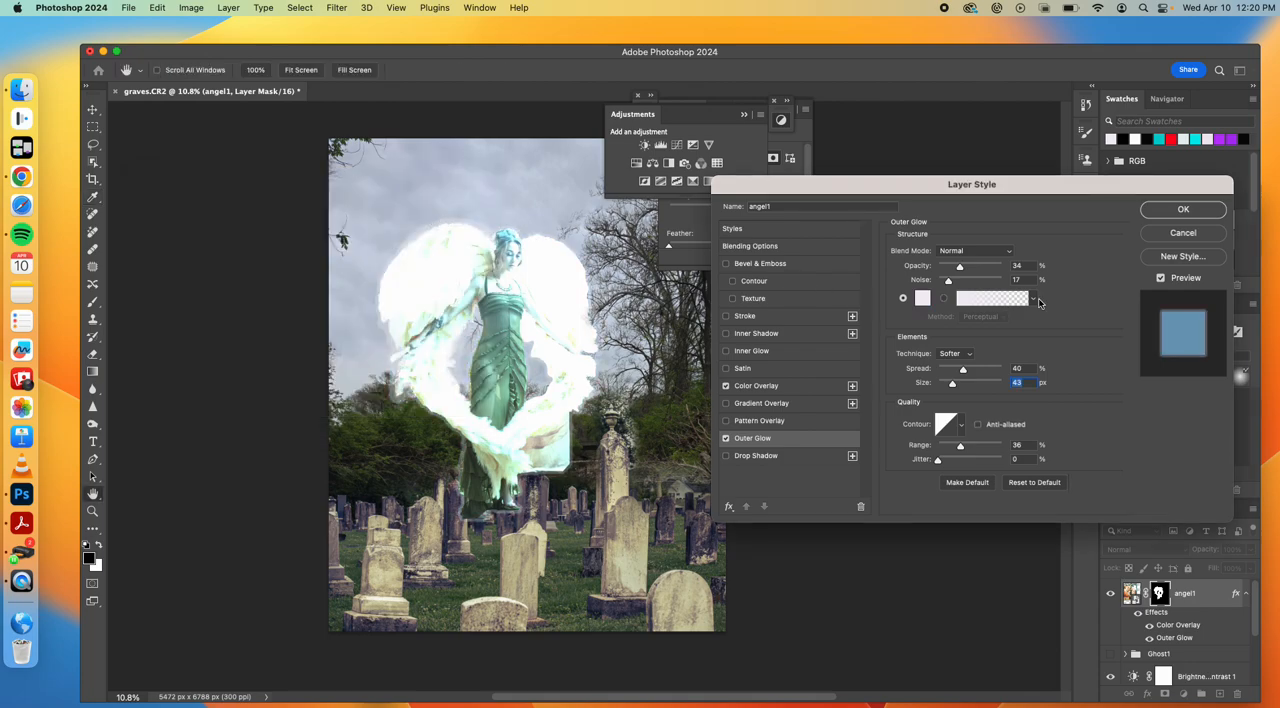
click(1155, 233)
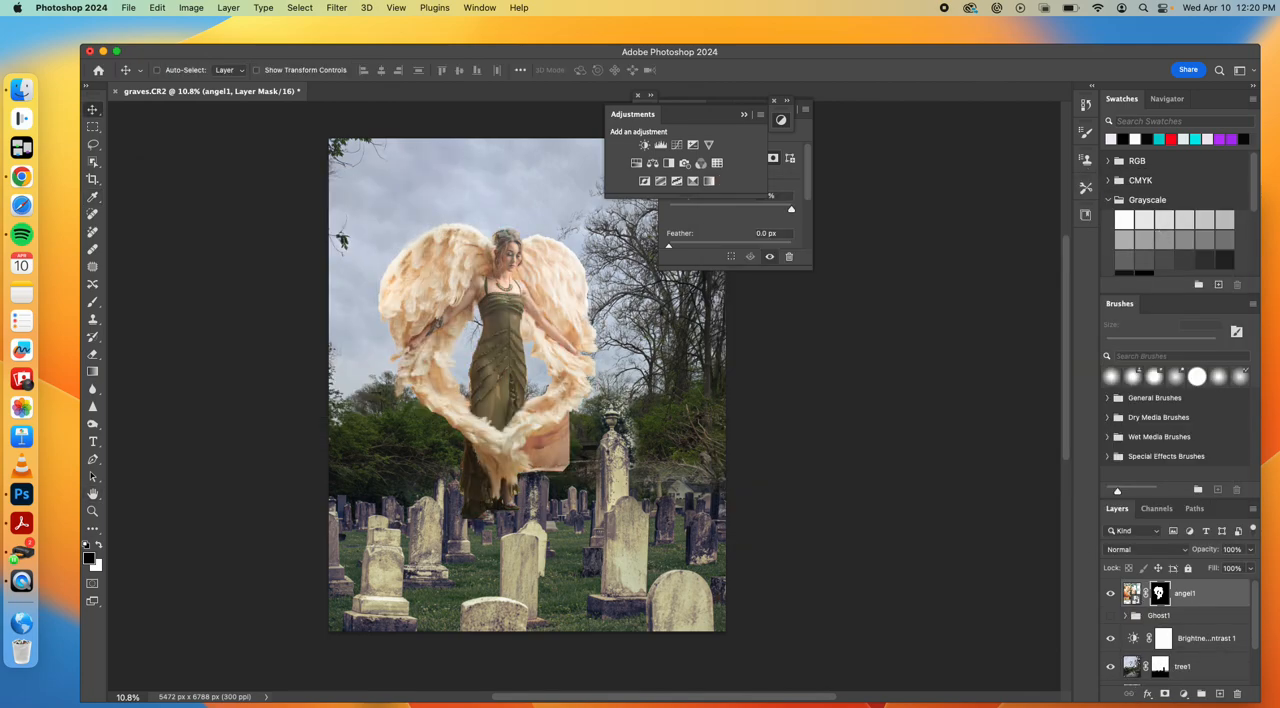
Add a Color Overlay effect to the angel1 layer, change its color to teal #6bb7b1 and lower its opacity to 0%
click(1148, 694)
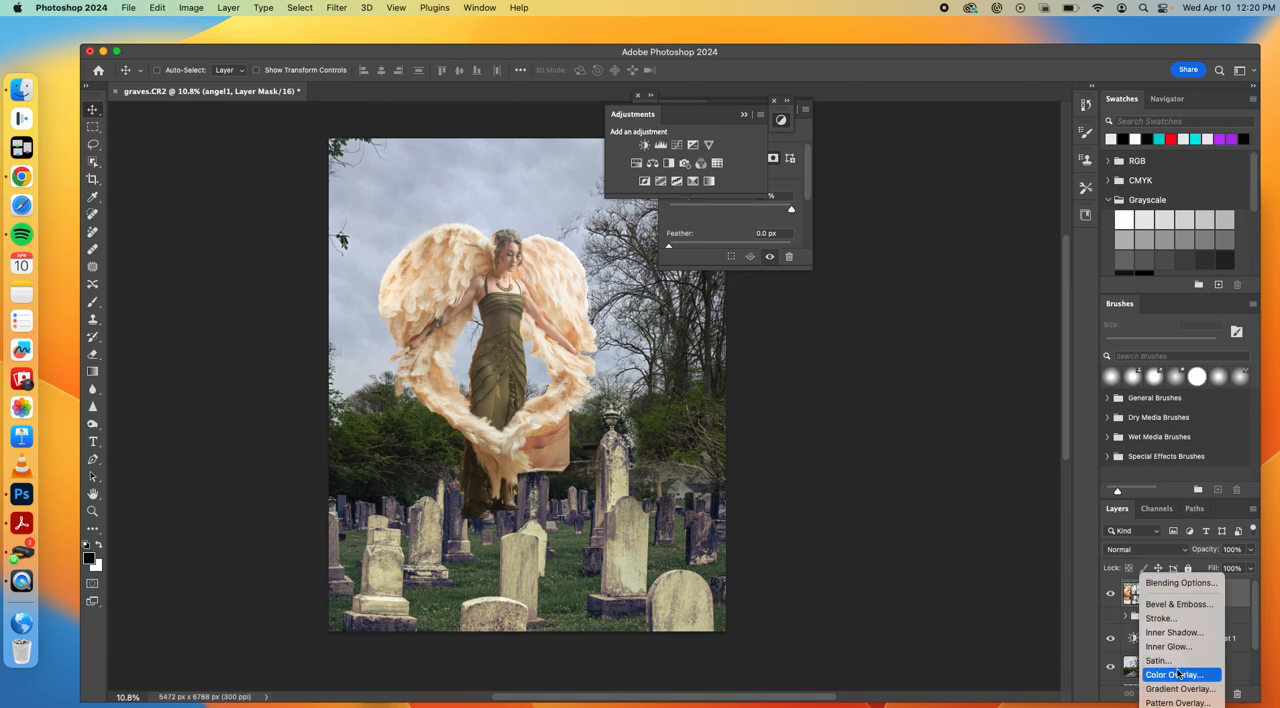
click(1178, 675)
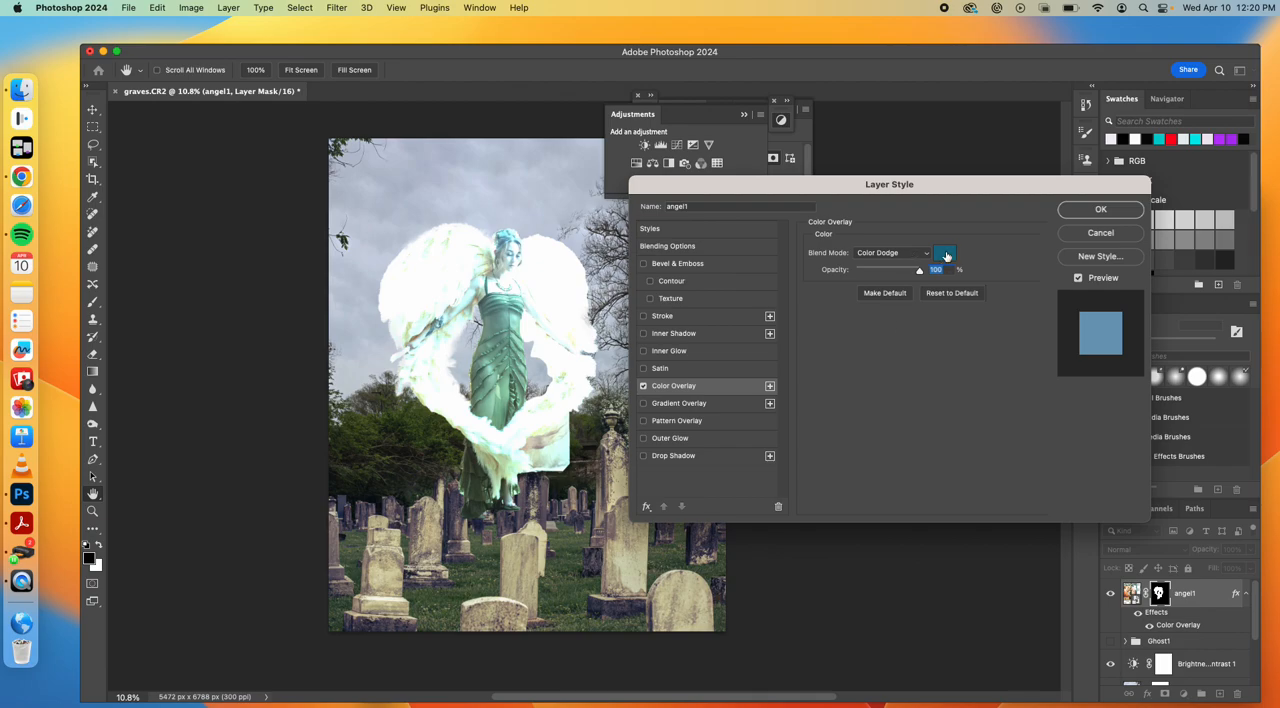
click(946, 256)
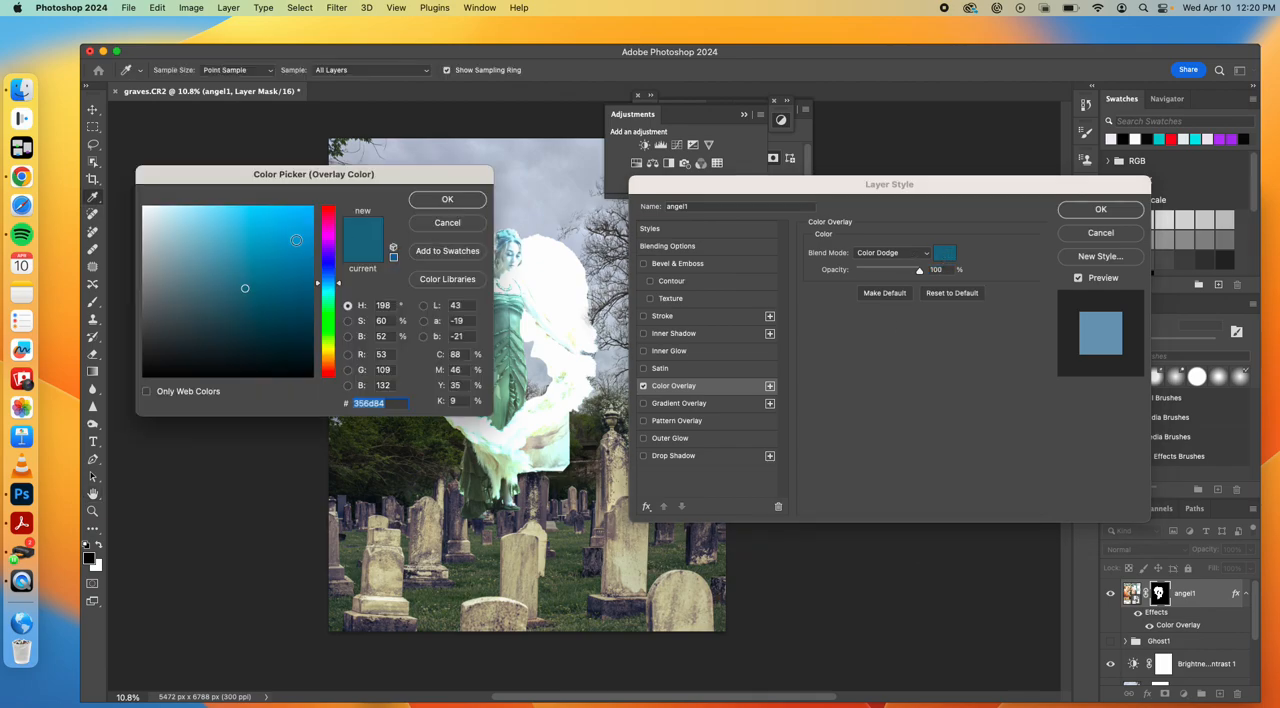
click(330, 358)
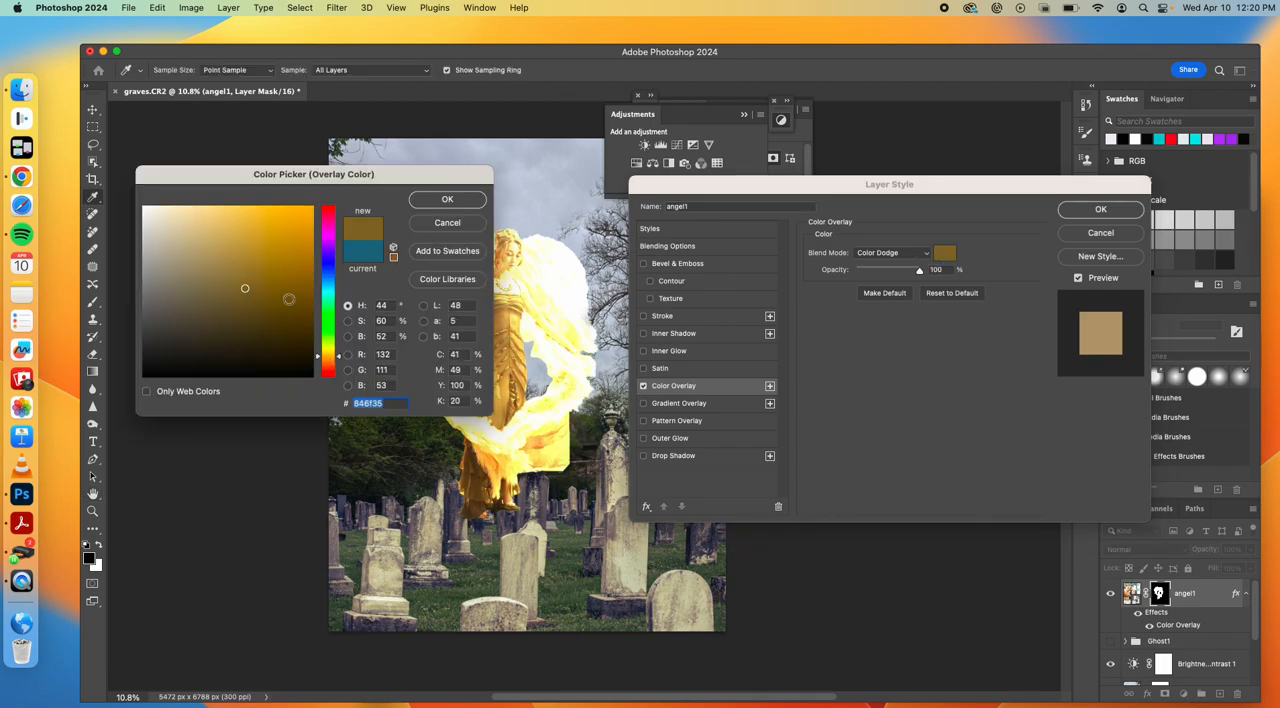
click(213, 254)
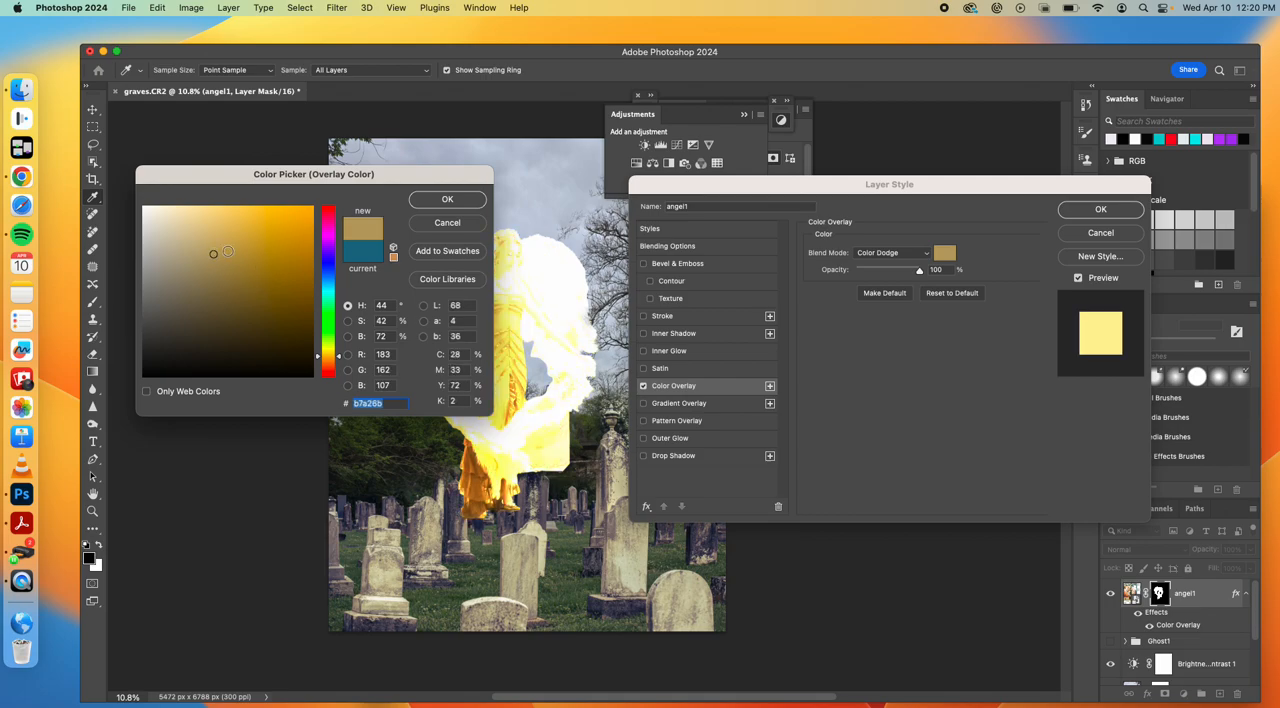
click(329, 293)
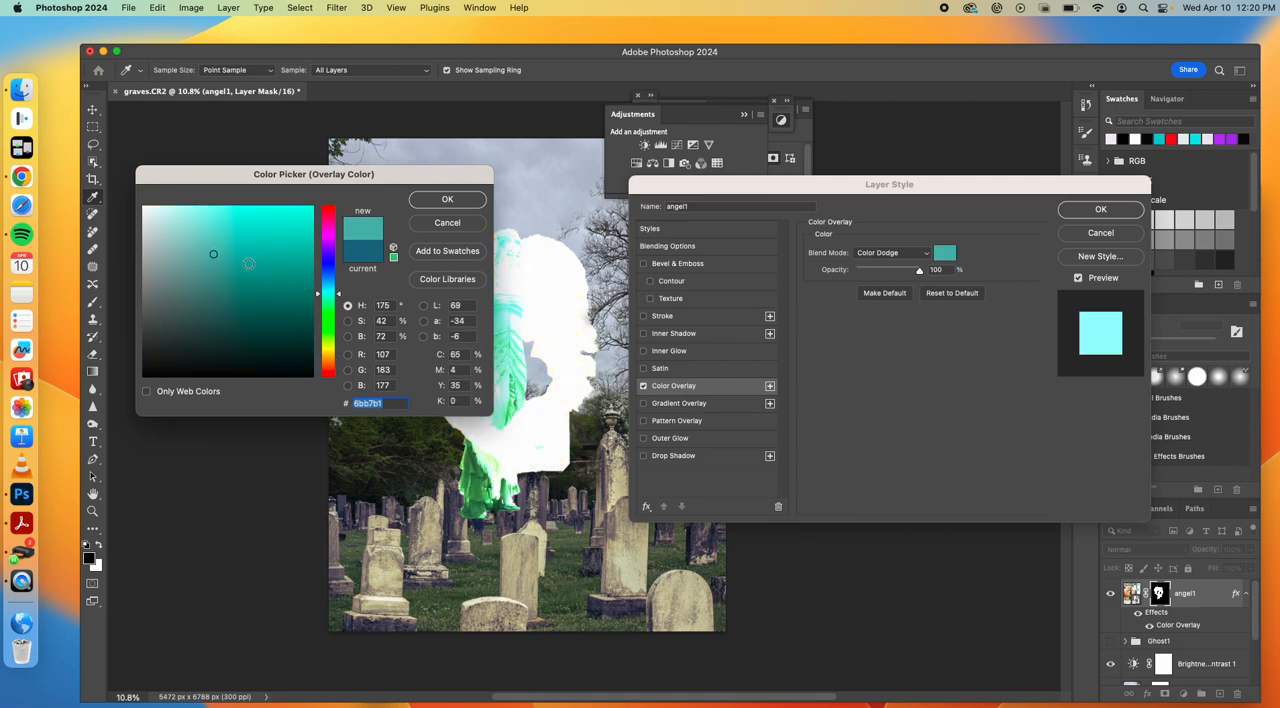
click(437, 204)
drag(921, 271, 854, 268)
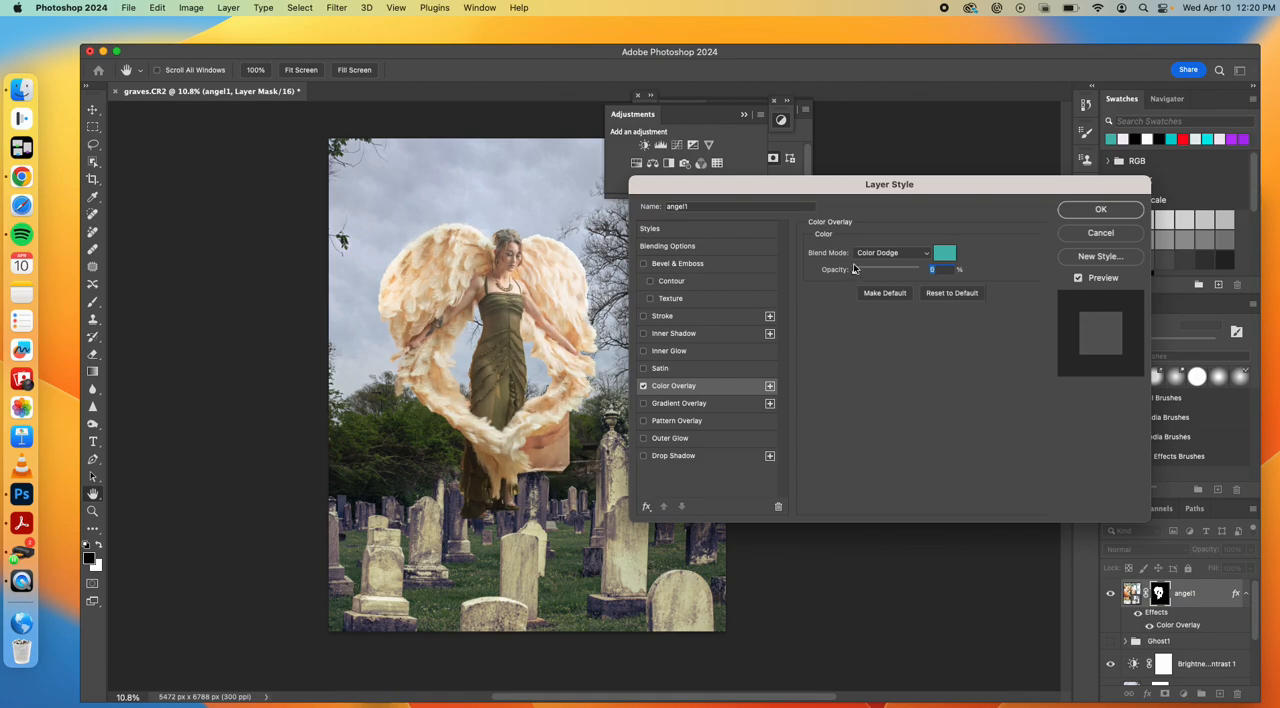
click(1101, 207)
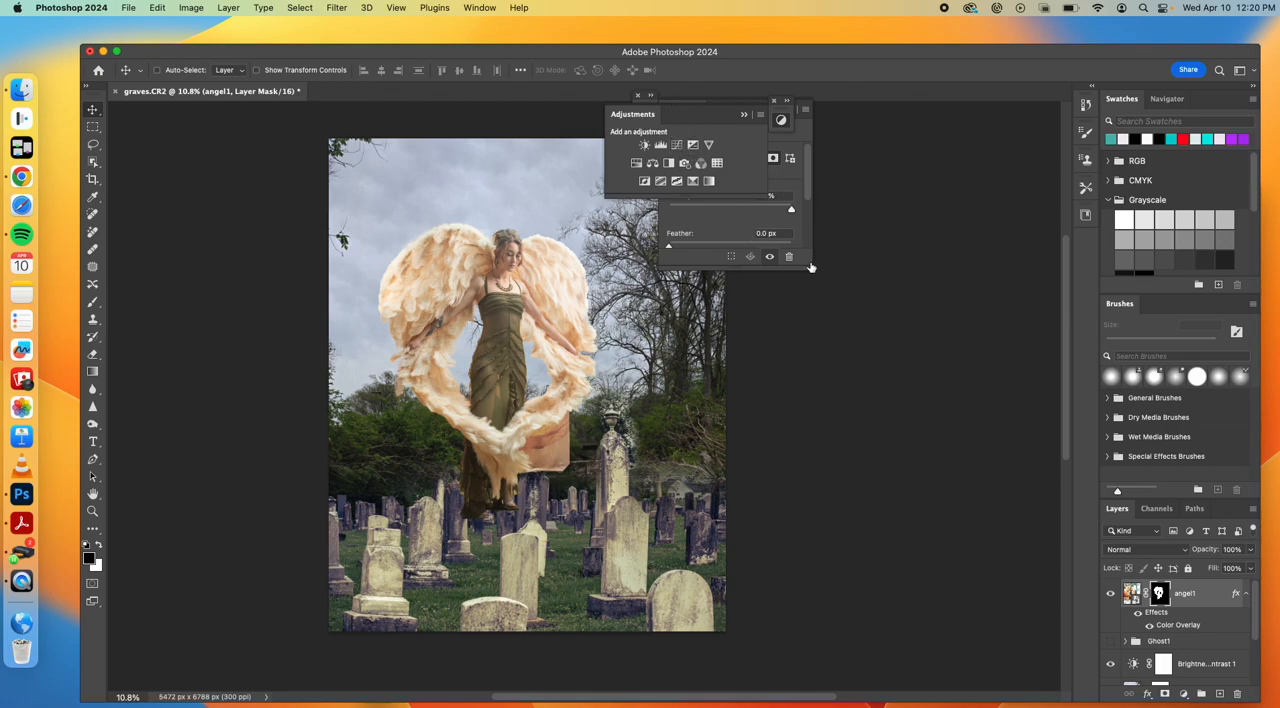
Paint black on the angel1 layer mask with a 900 px brush at 68% opacity to fade the wings and lower body
click(1249, 553)
mouse_move(1249, 568)
mouse_down()
mouse_move(1224, 569)
mouse_move(1250, 568)
mouse_up()
click(1160, 597)
click(92, 301)
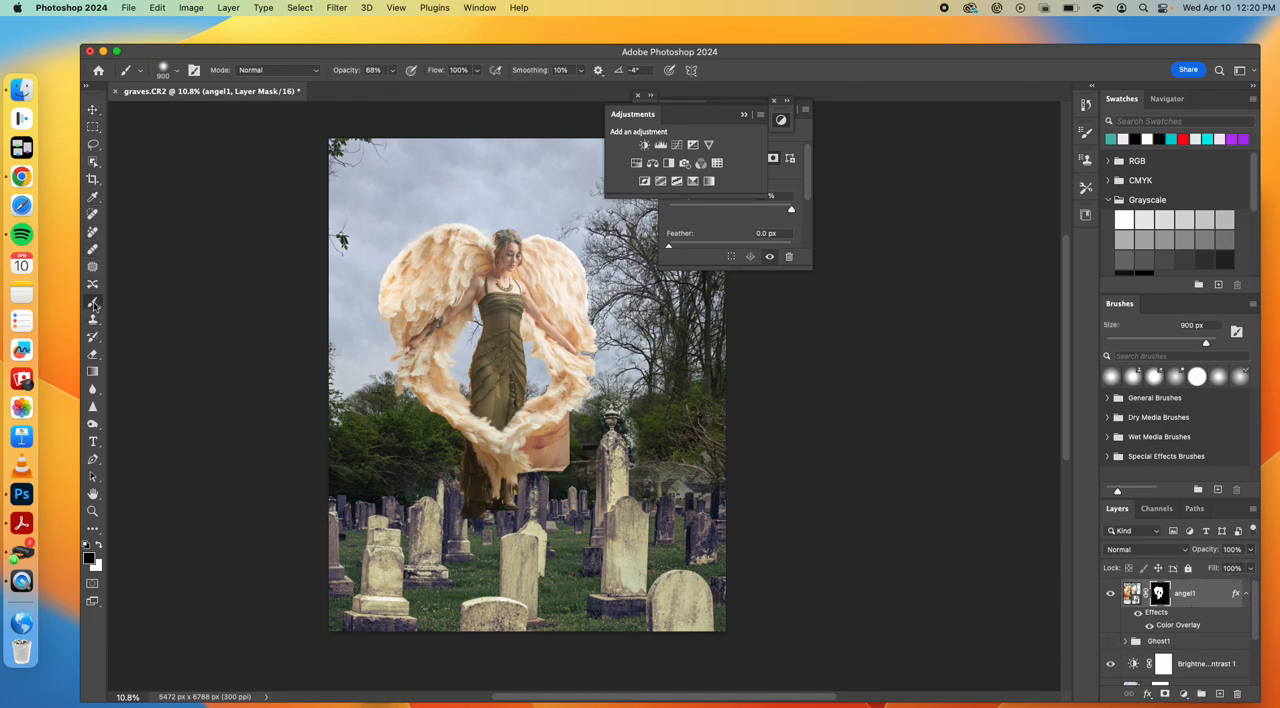
mouse_move(324, 404)
mouse_down()
mouse_move(436, 301)
mouse_move(401, 347)
mouse_move(407, 377)
mouse_move(399, 232)
mouse_up()
mouse_move(389, 366)
mouse_down()
mouse_move(455, 361)
mouse_move(420, 371)
mouse_move(489, 439)
mouse_move(618, 382)
mouse_move(588, 354)
mouse_move(532, 442)
mouse_move(586, 340)
mouse_move(571, 469)
mouse_move(524, 499)
mouse_move(485, 476)
mouse_move(497, 469)
mouse_move(506, 513)
mouse_move(447, 520)
mouse_up()
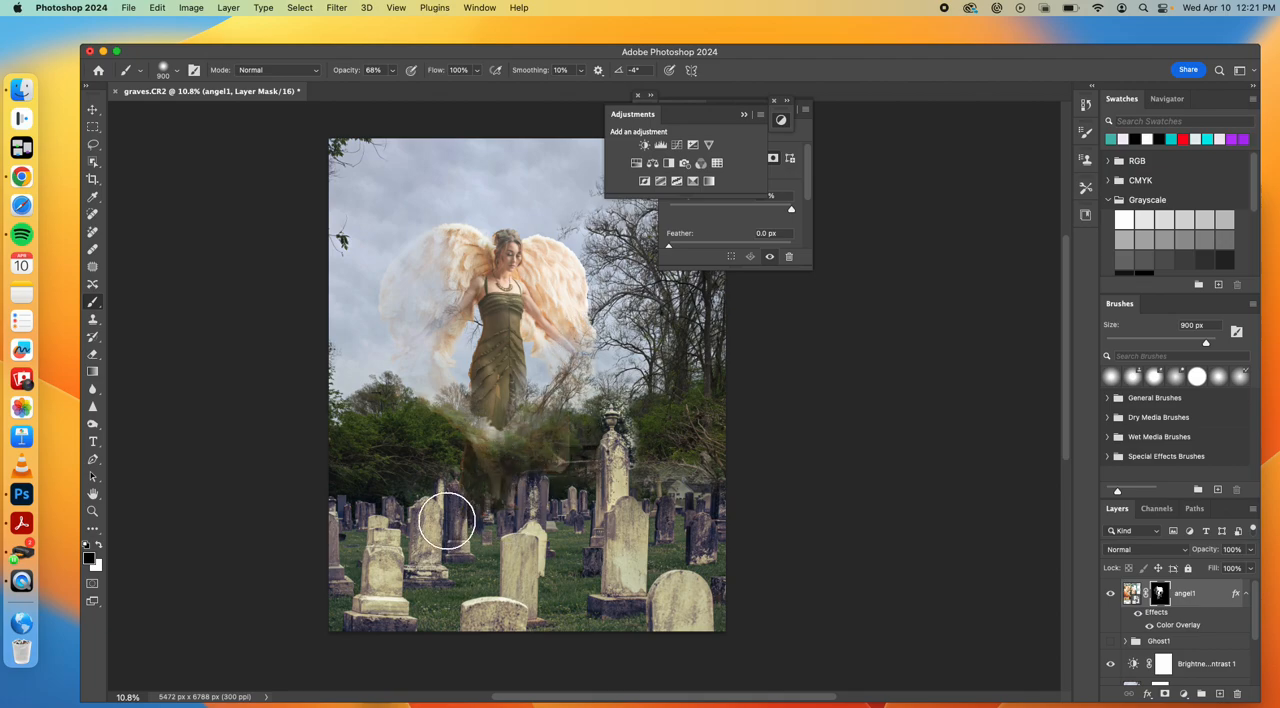
Paint white on the angel1 mask to bring back the wings softly, lowering the brush opacity to 28% for the final strokes
click(101, 546)
drag(443, 371, 414, 277)
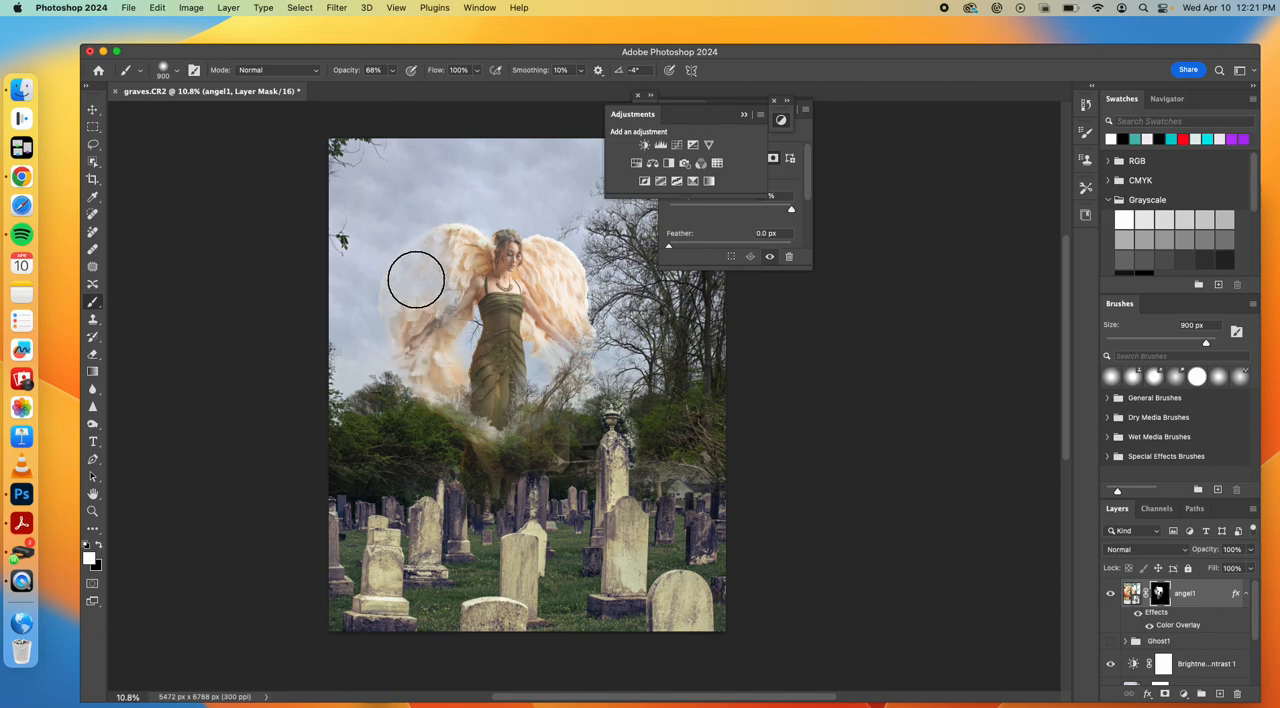
click(384, 72)
click(392, 72)
drag(392, 89, 366, 89)
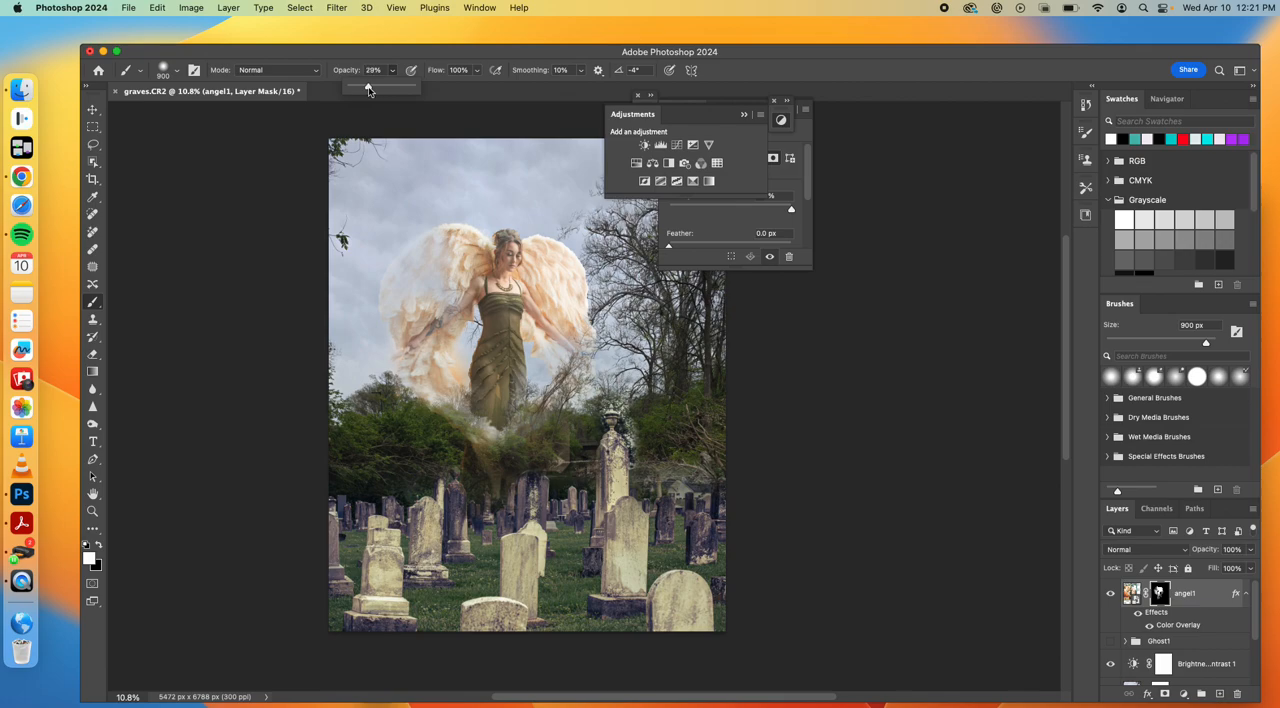
mouse_move(443, 235)
mouse_down()
mouse_move(430, 336)
mouse_move(400, 352)
mouse_move(388, 313)
mouse_up()
mouse_move(561, 343)
mouse_down()
mouse_move(561, 398)
mouse_move(572, 377)
mouse_move(545, 479)
mouse_move(515, 417)
mouse_move(470, 432)
mouse_up()
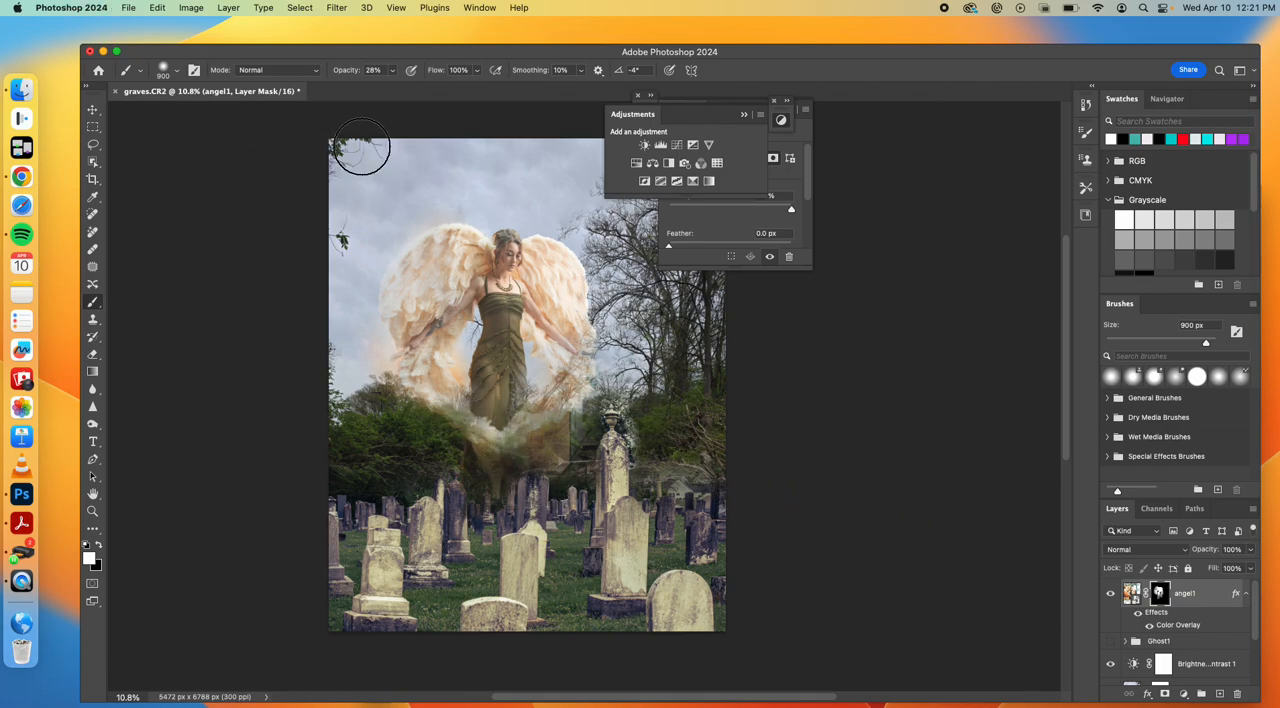
Keep the angel1 layer in Normal blend mode and lower its layer opacity to 76%
click(1164, 551)
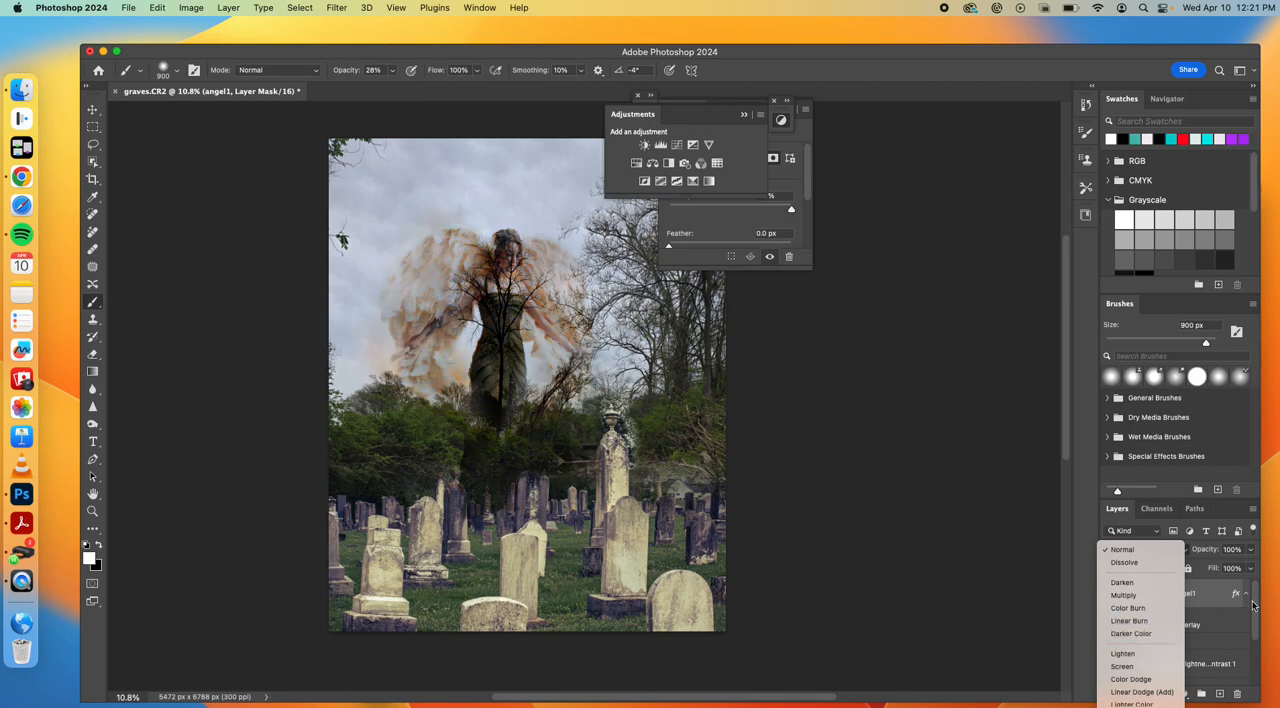
key(Escape)
click(1249, 552)
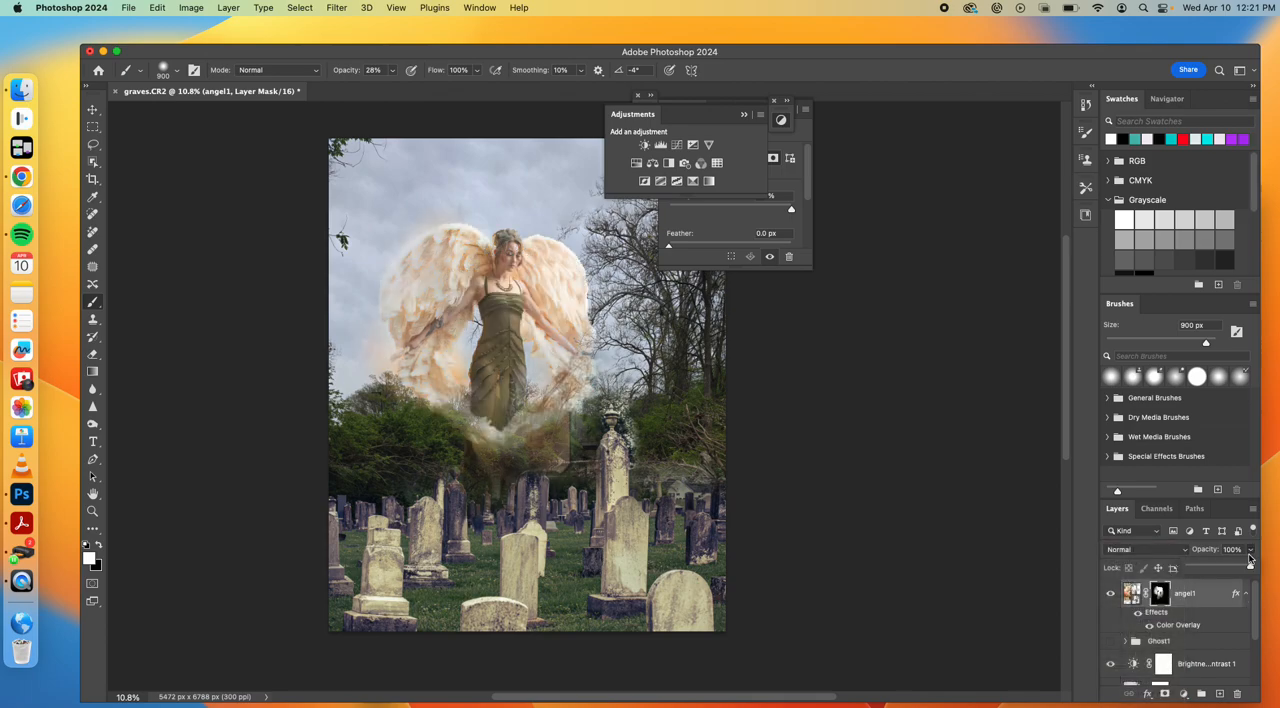
drag(1248, 567, 1234, 567)
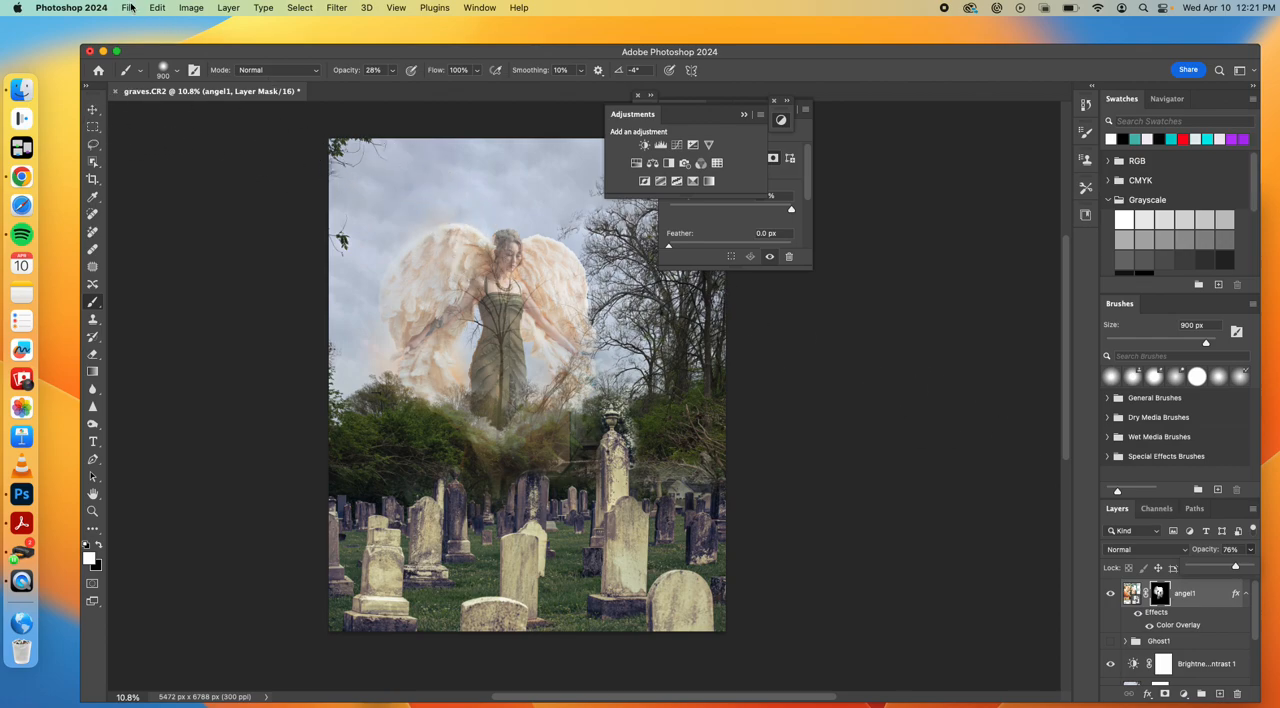
Place fog.png from the Compositing folder on the Desktop above the angel1 layer
click(129, 8)
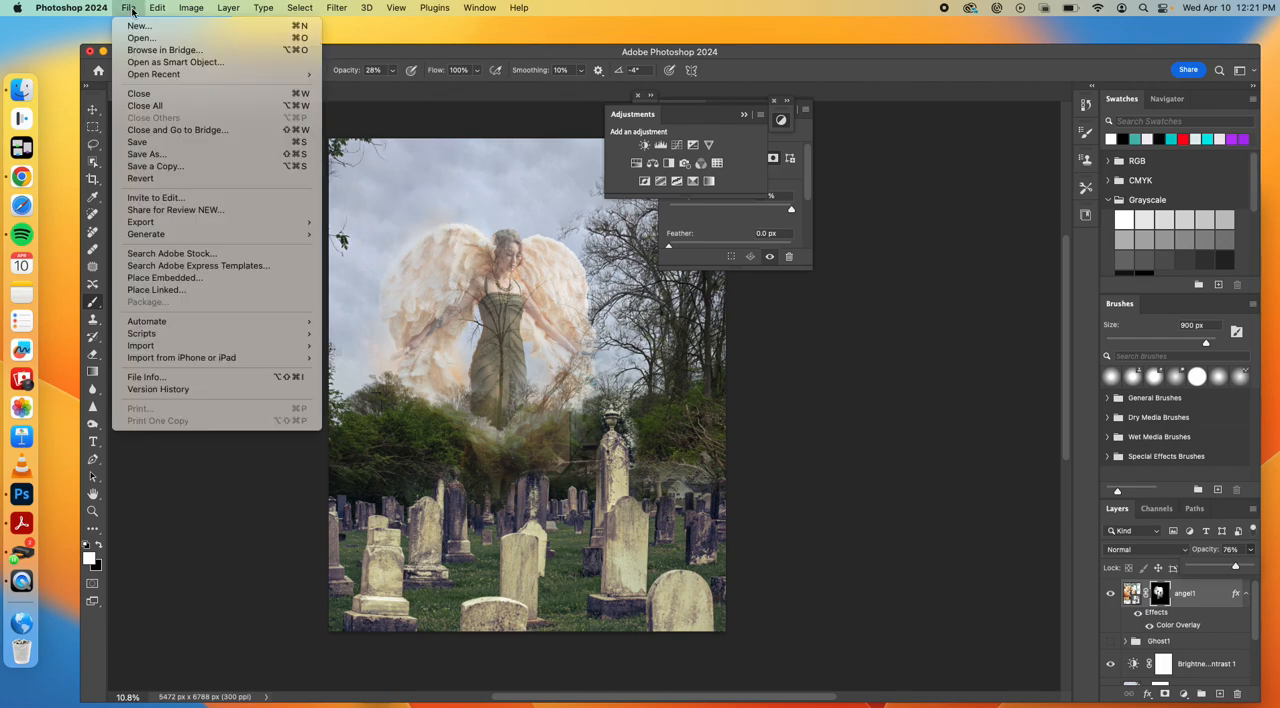
click(160, 289)
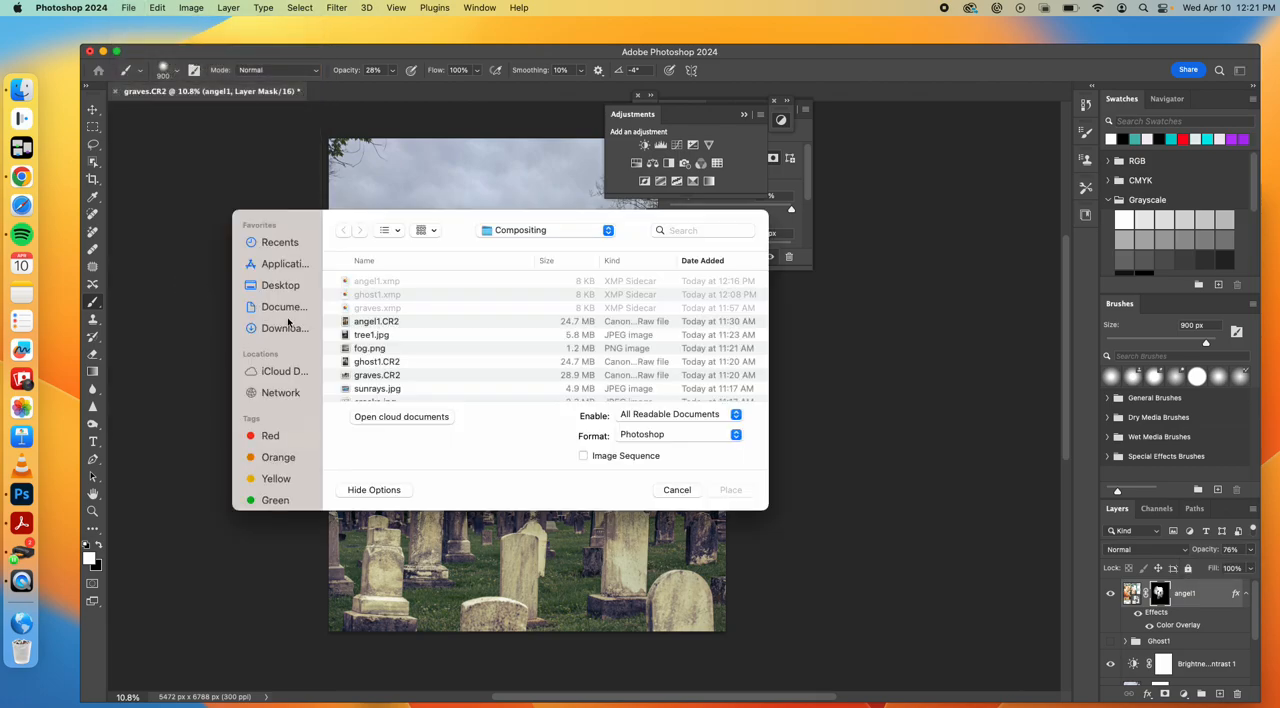
click(284, 286)
double_click(371, 310)
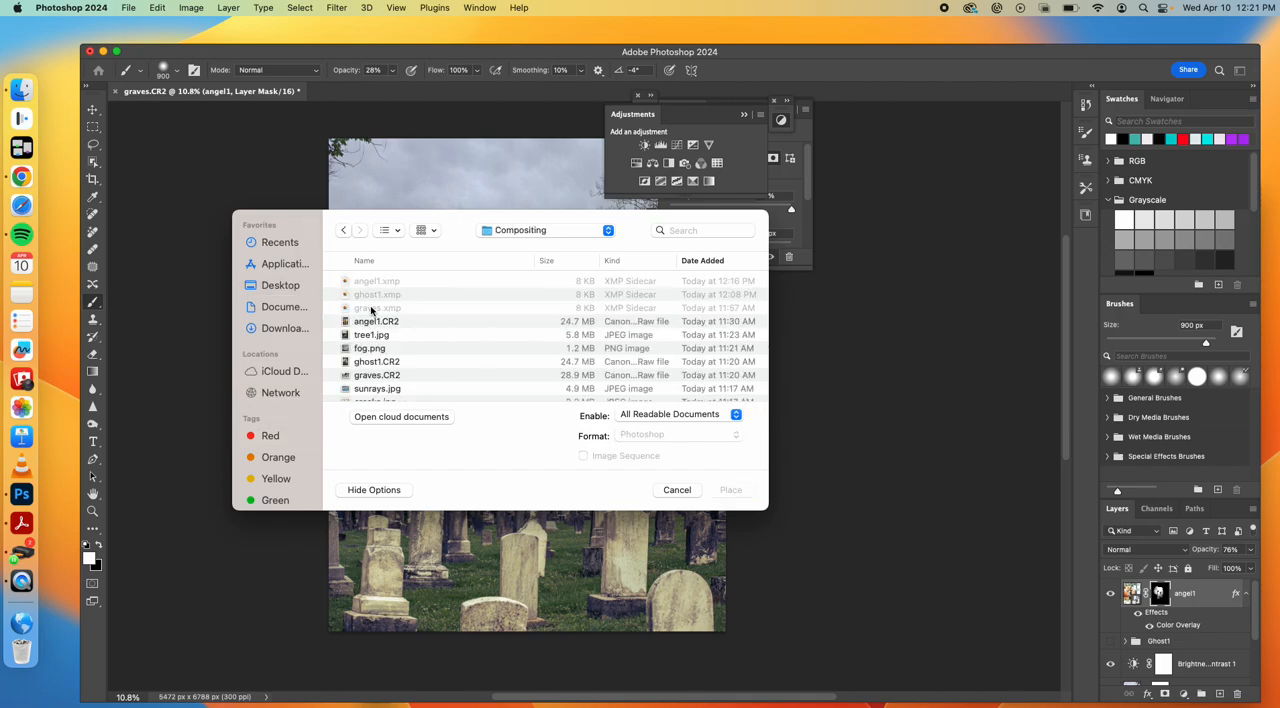
click(381, 349)
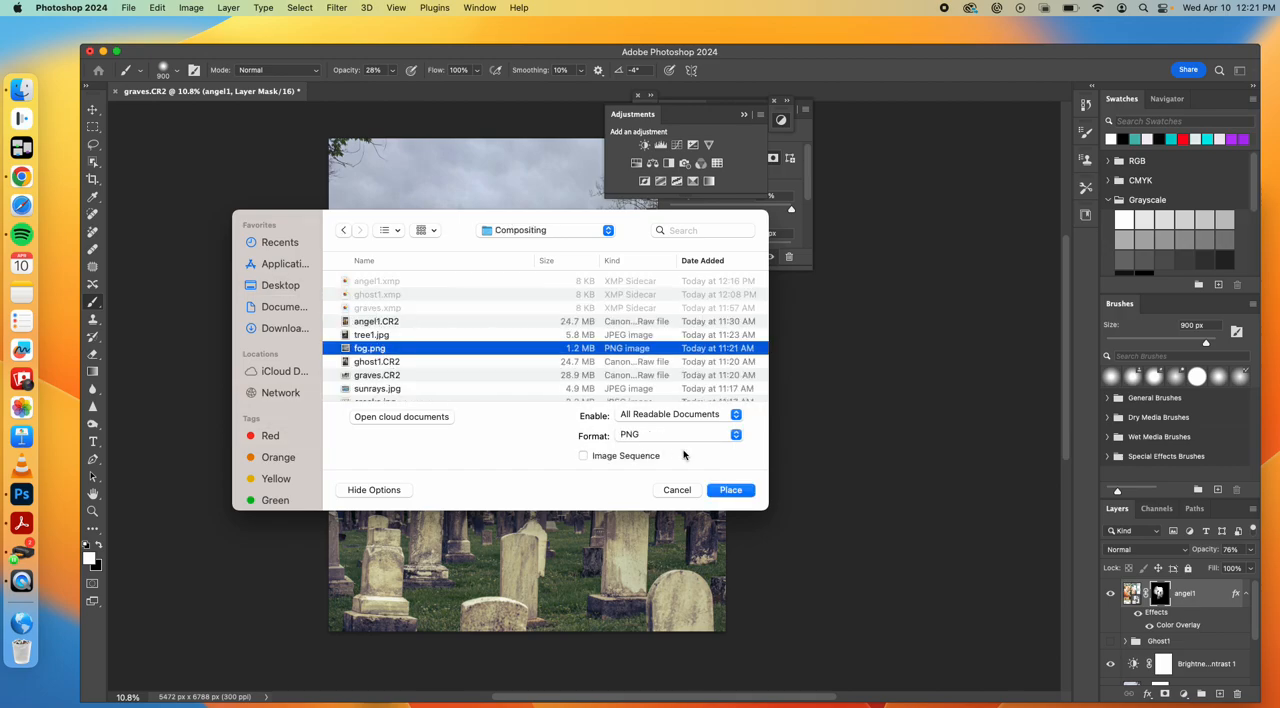
click(730, 490)
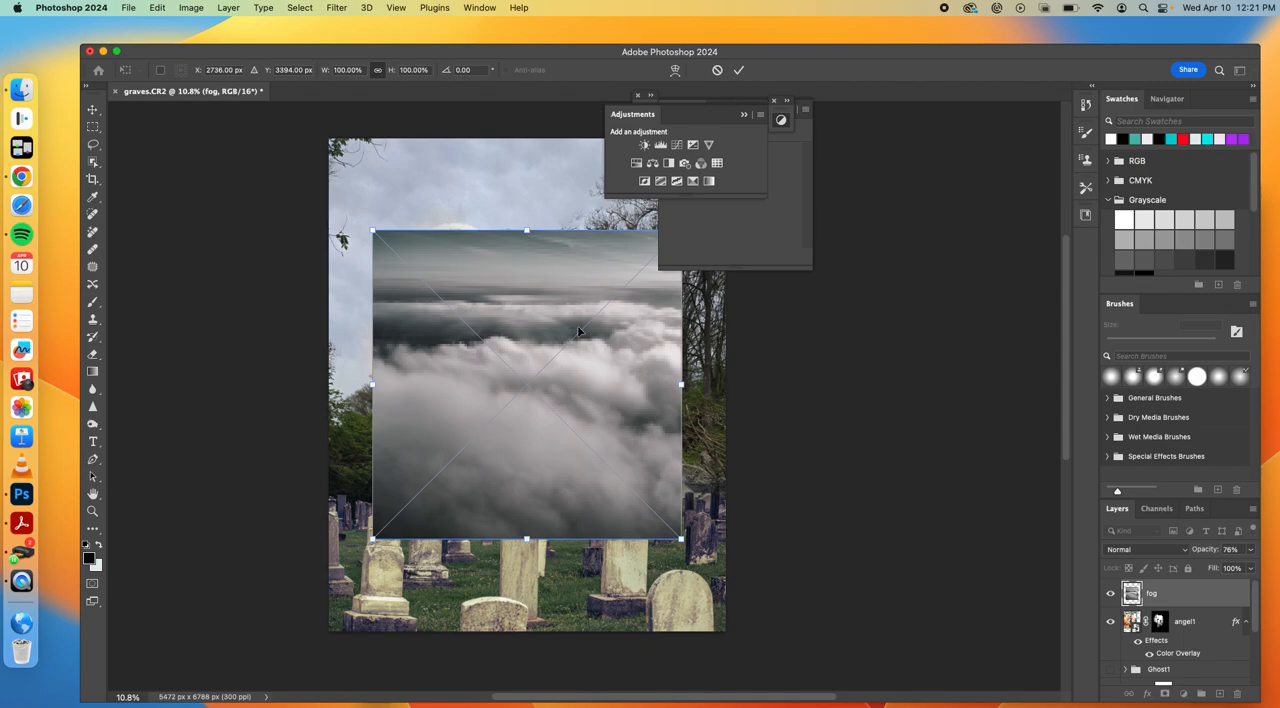
Enlarge the placed fog image so it spans the photo's full width and reaches down past its lower edge
drag(373, 541, 271, 640)
drag(679, 640, 756, 665)
key(b)
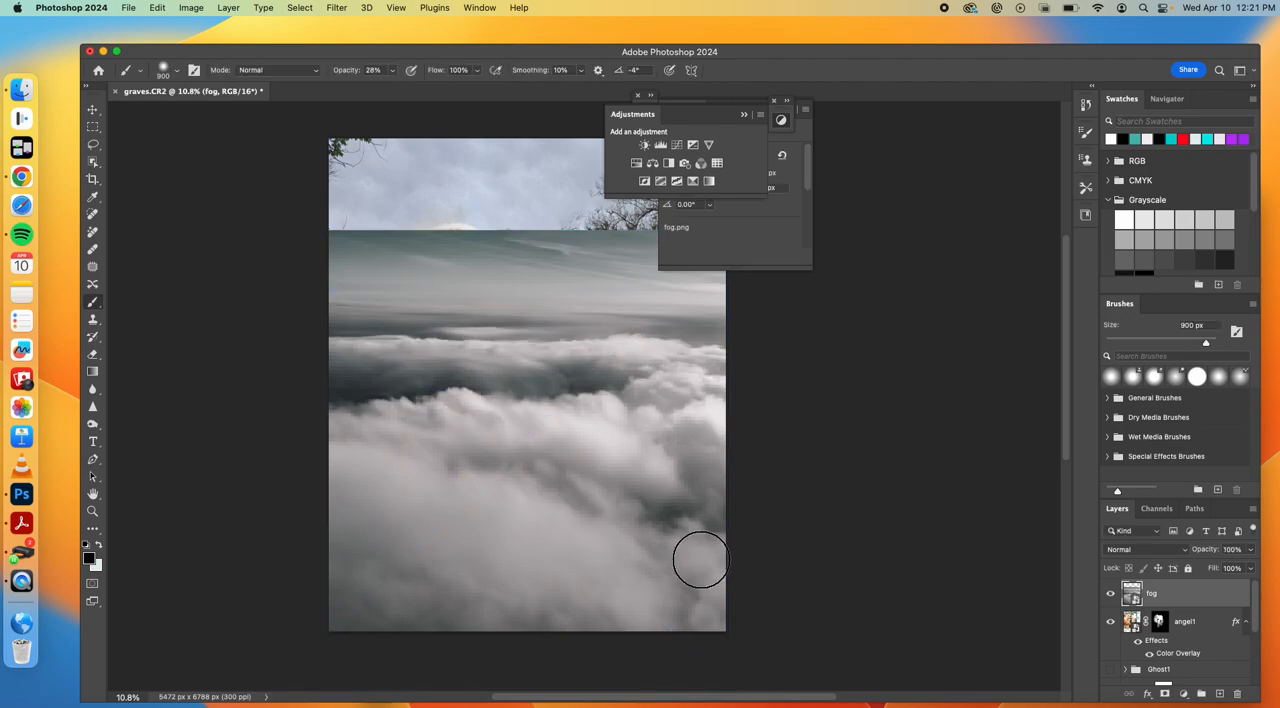
Add a layer mask to the fog layer and fade its upper edge with a vertical black-to-white gradient
click(1164, 694)
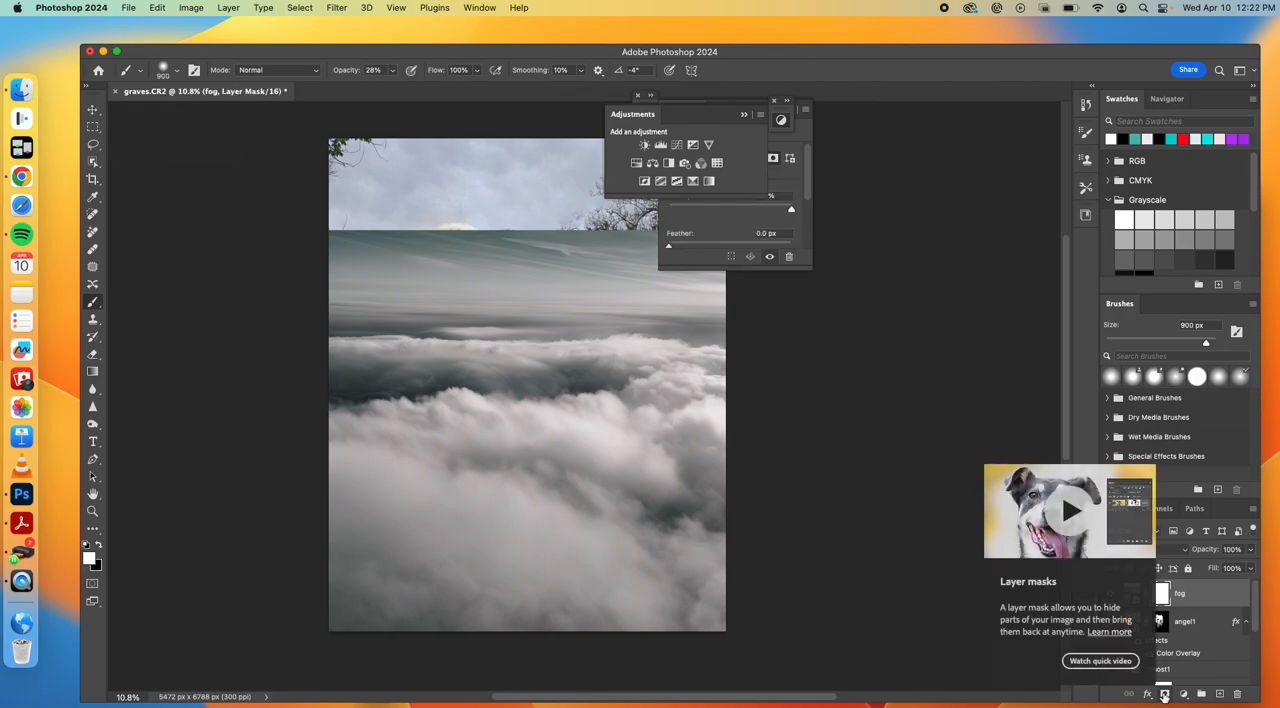
click(93, 372)
drag(533, 232, 528, 349)
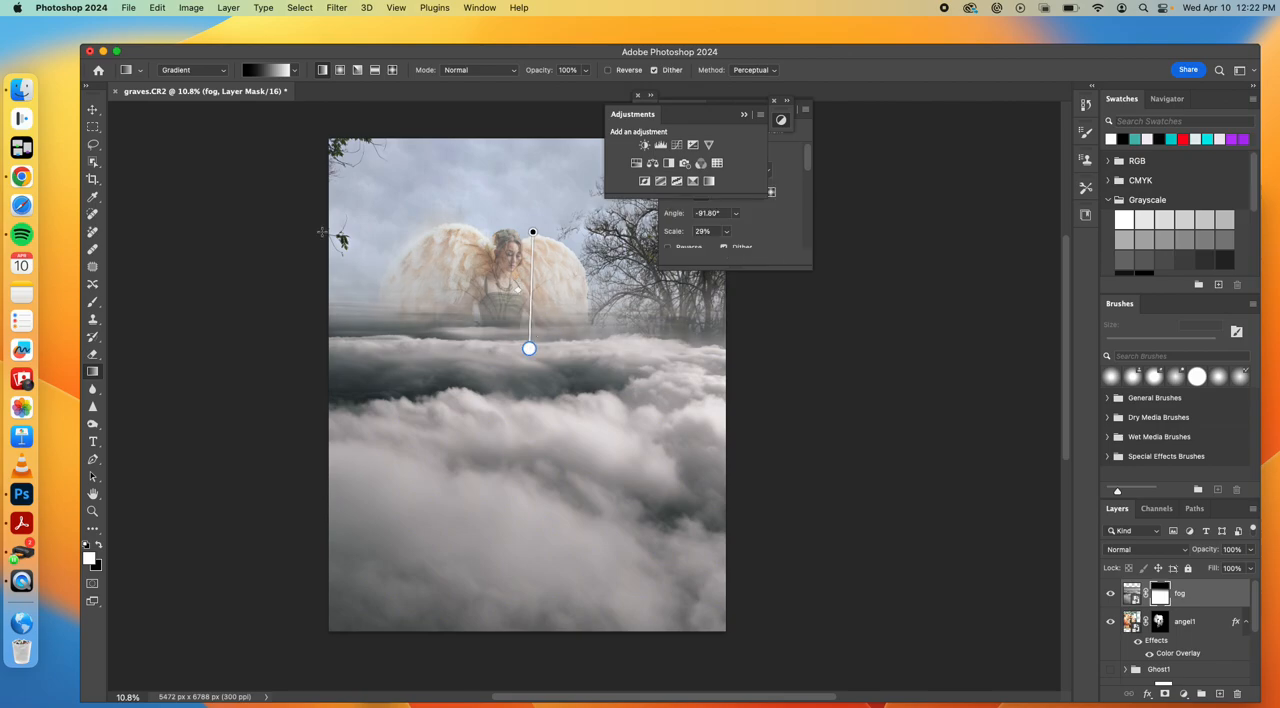
Try the Screen blend mode on the fog layer to blend it over the graveyard
click(94, 110)
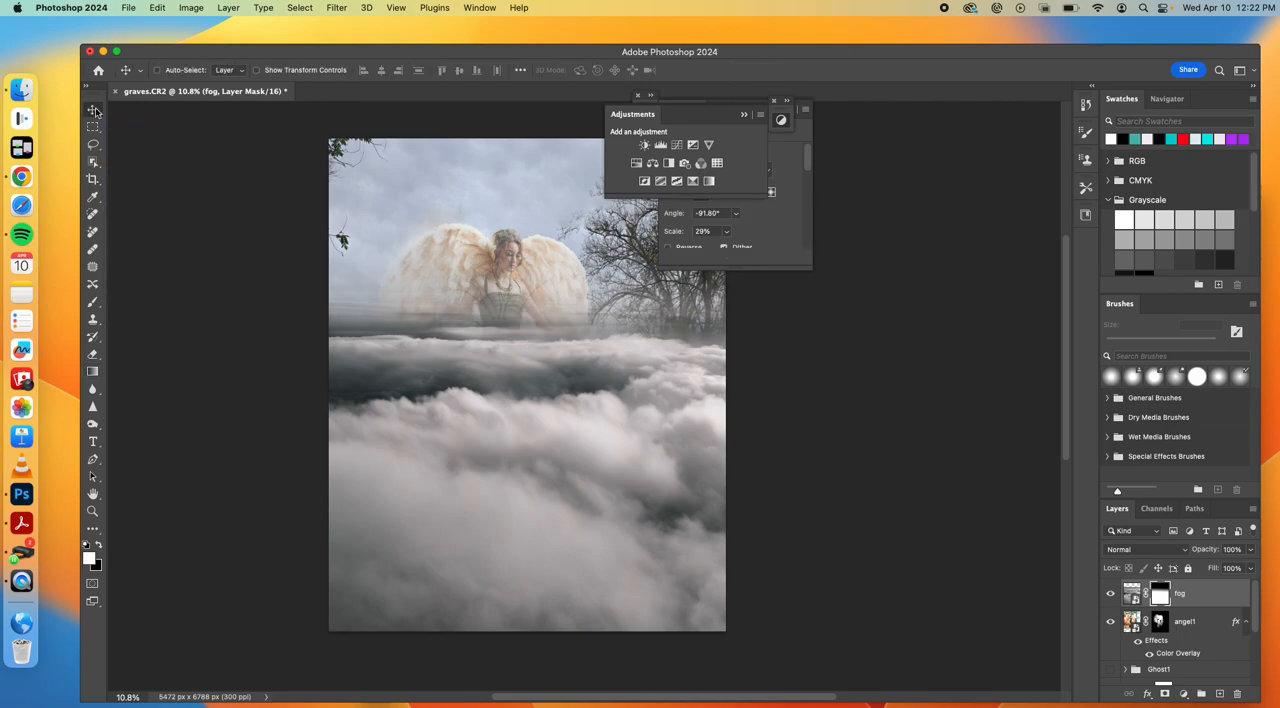
click(1188, 550)
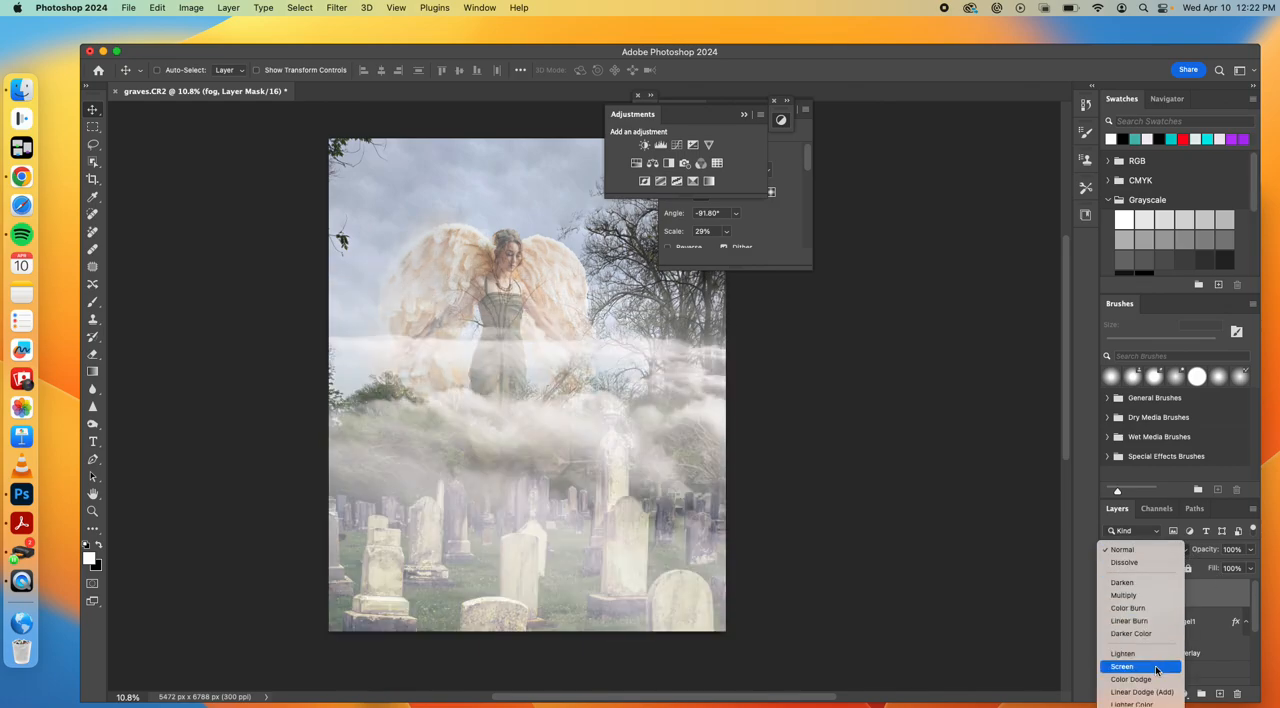
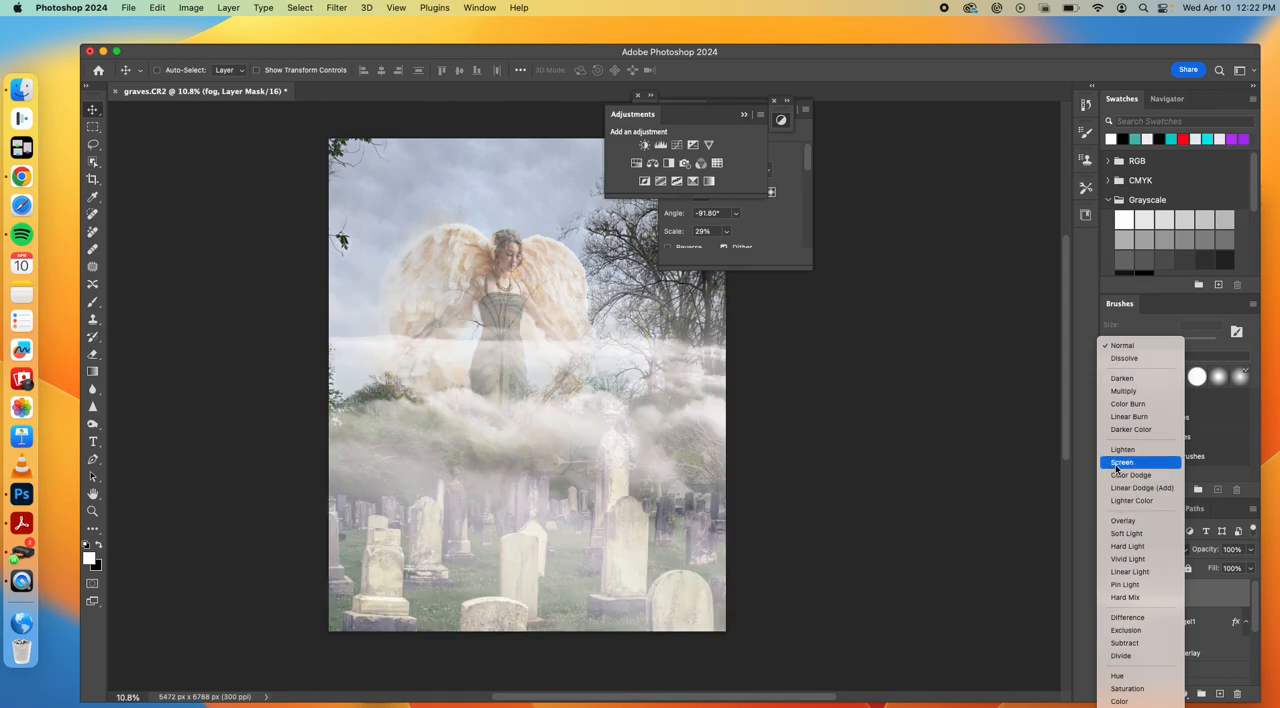
Set the fog layer's blend mode to Screen and thin the fog over the bushes and gravestones with black brush dabs on its mask at 28% opacity
click(1120, 463)
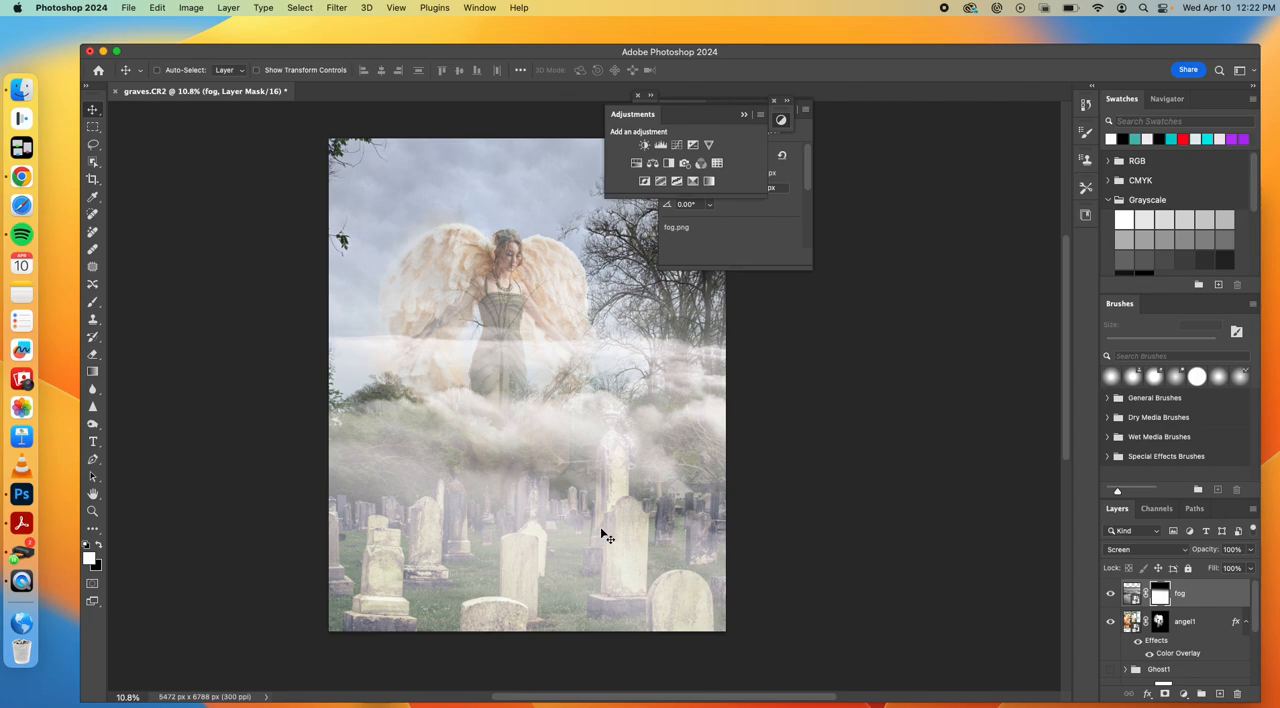
click(93, 302)
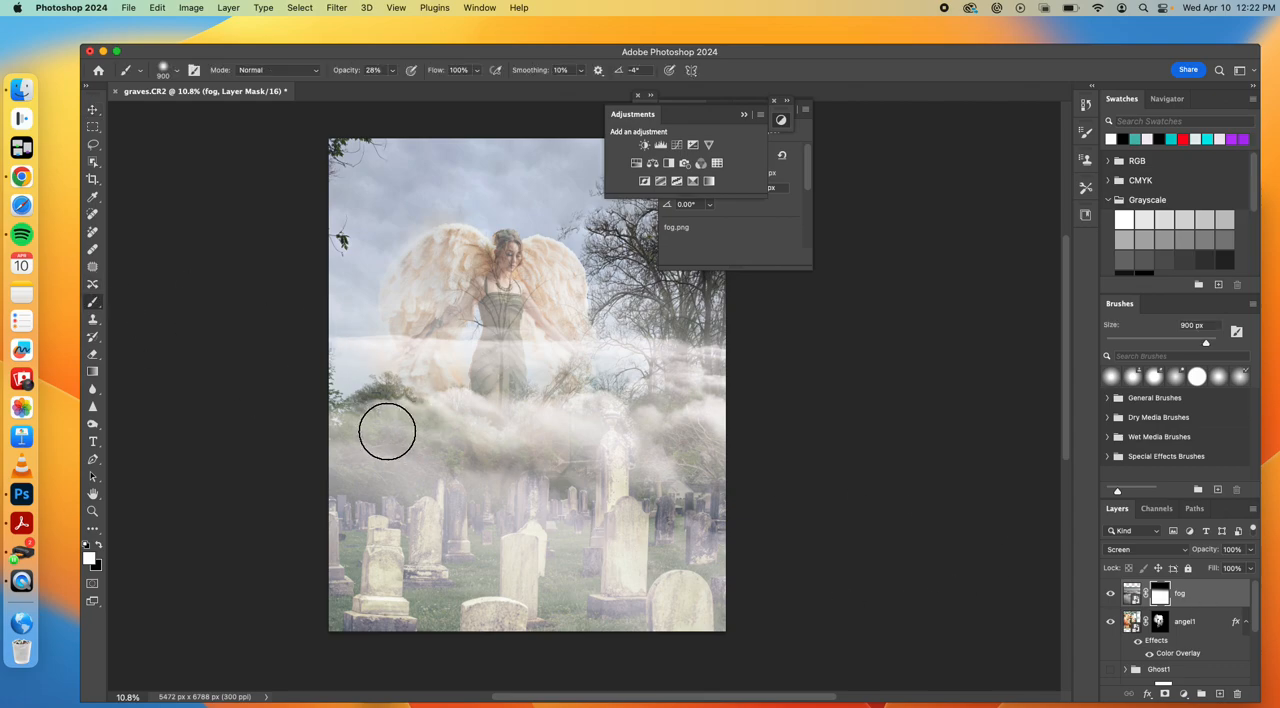
key(x)
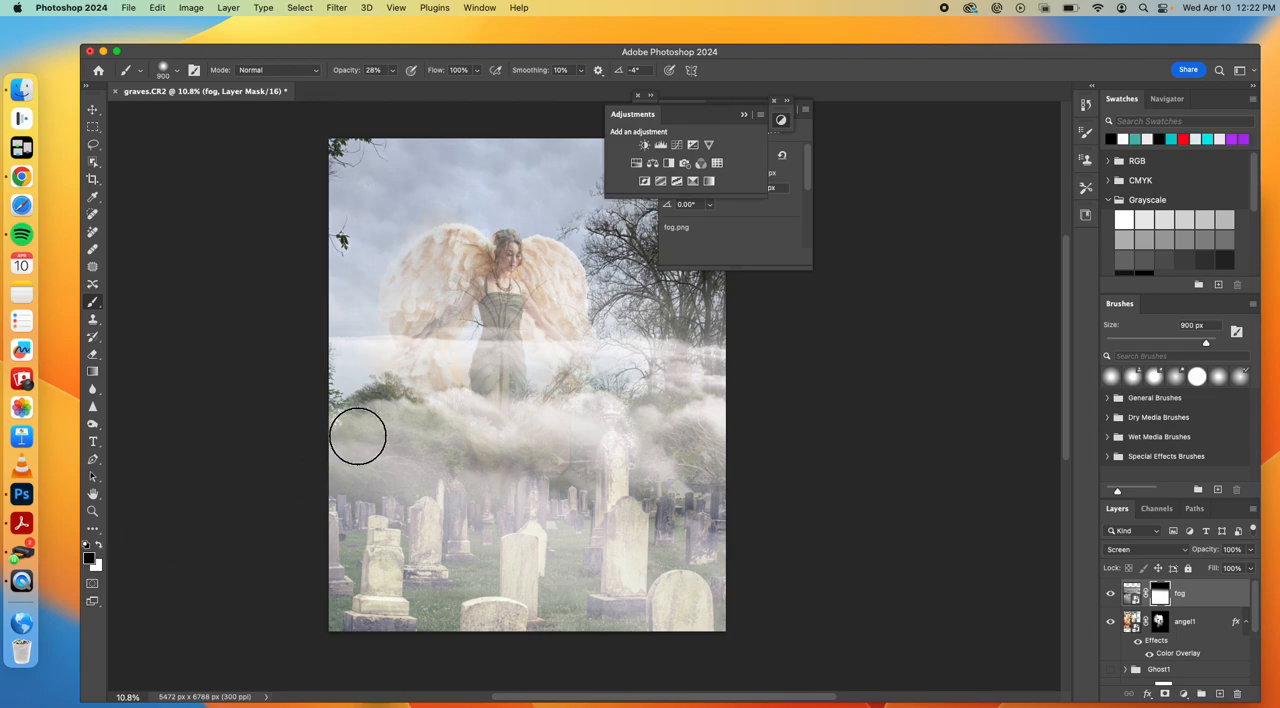
drag(358, 436, 423, 463)
key(bracketright)
key(bracketright)
key(bracketright)
click(425, 465)
click(402, 476)
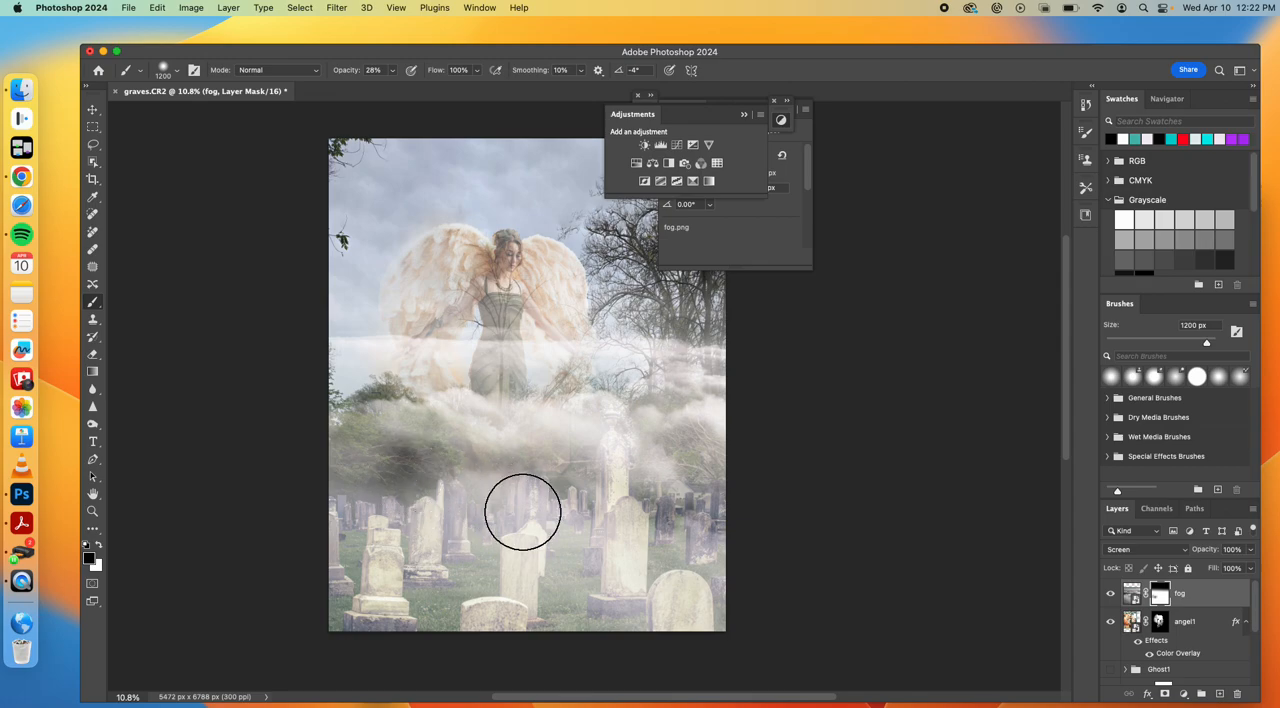
click(553, 512)
click(645, 531)
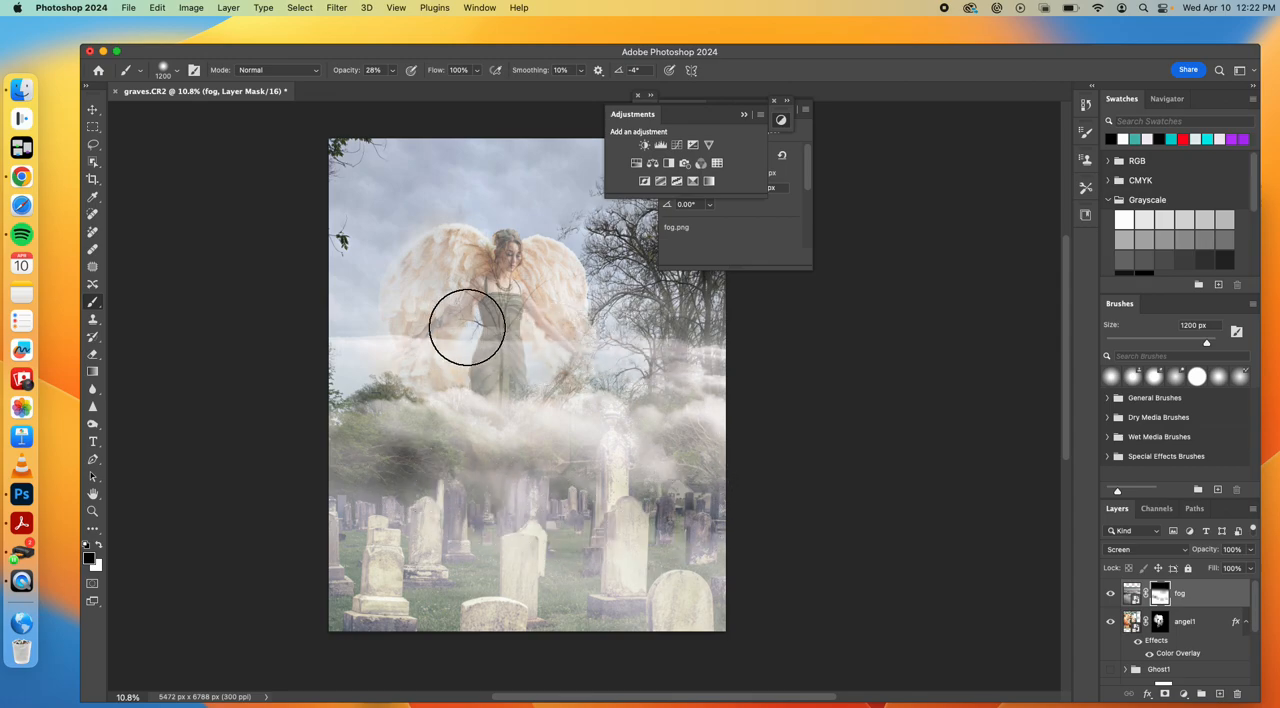
Paint the fog layer's mask black with a 1200 px brush to clear the fog band across the angel and the sky beside her
click(432, 343)
click(472, 346)
click(525, 350)
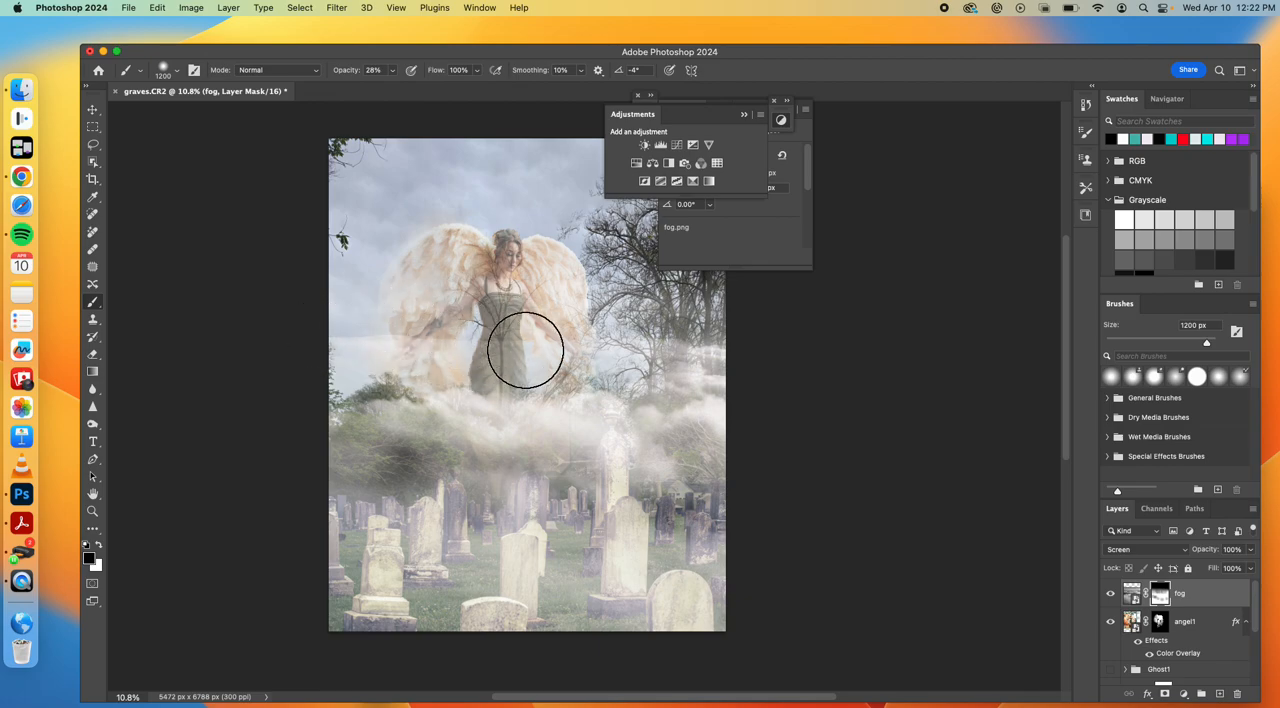
click(516, 348)
click(648, 354)
click(676, 343)
click(686, 344)
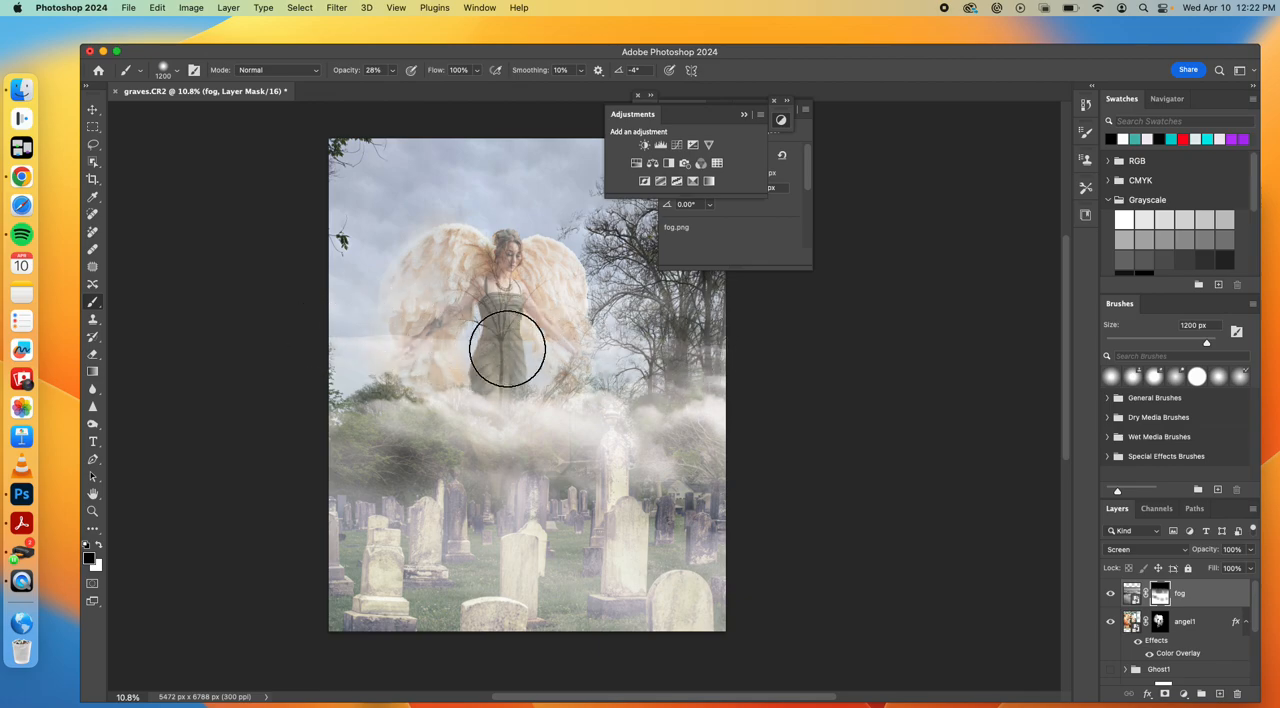
click(369, 349)
click(368, 332)
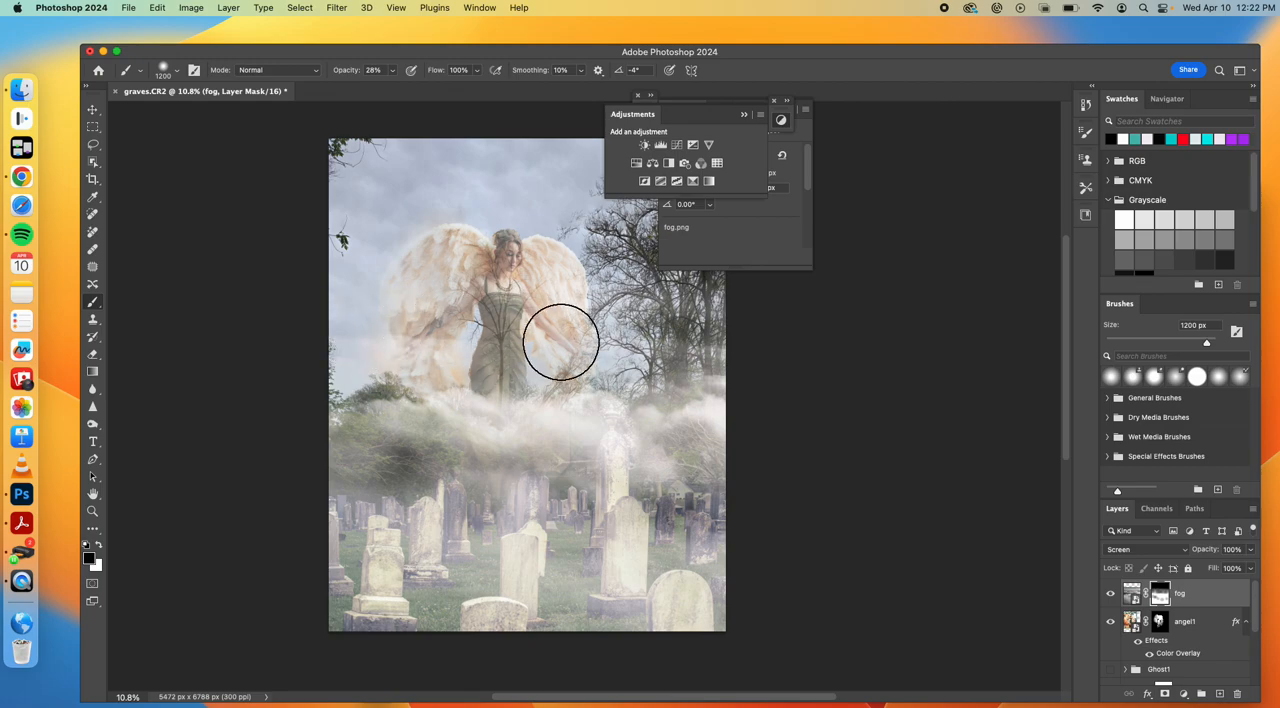
Move the fog lower, rotate it about 21.7° clockwise and enlarge it to about 108% so it drifts diagonally across the gravestones
click(92, 109)
drag(490, 416, 485, 459)
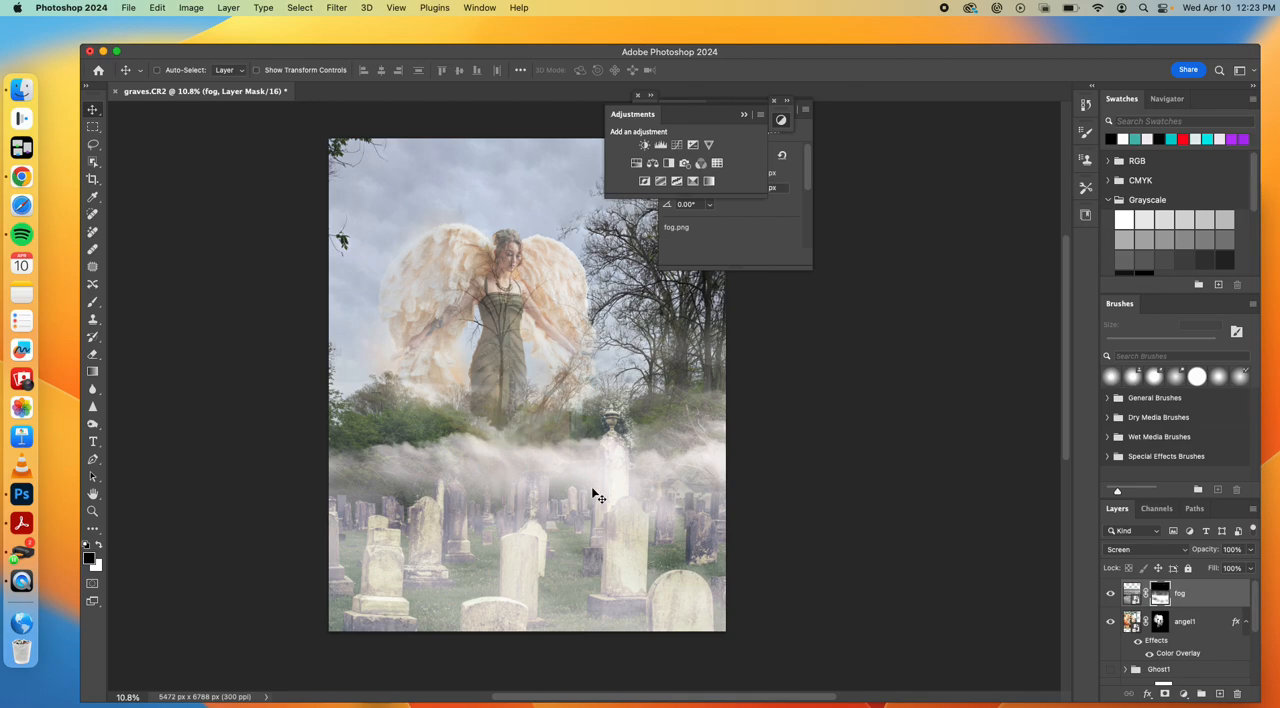
key(super+t)
drag(798, 424, 786, 528)
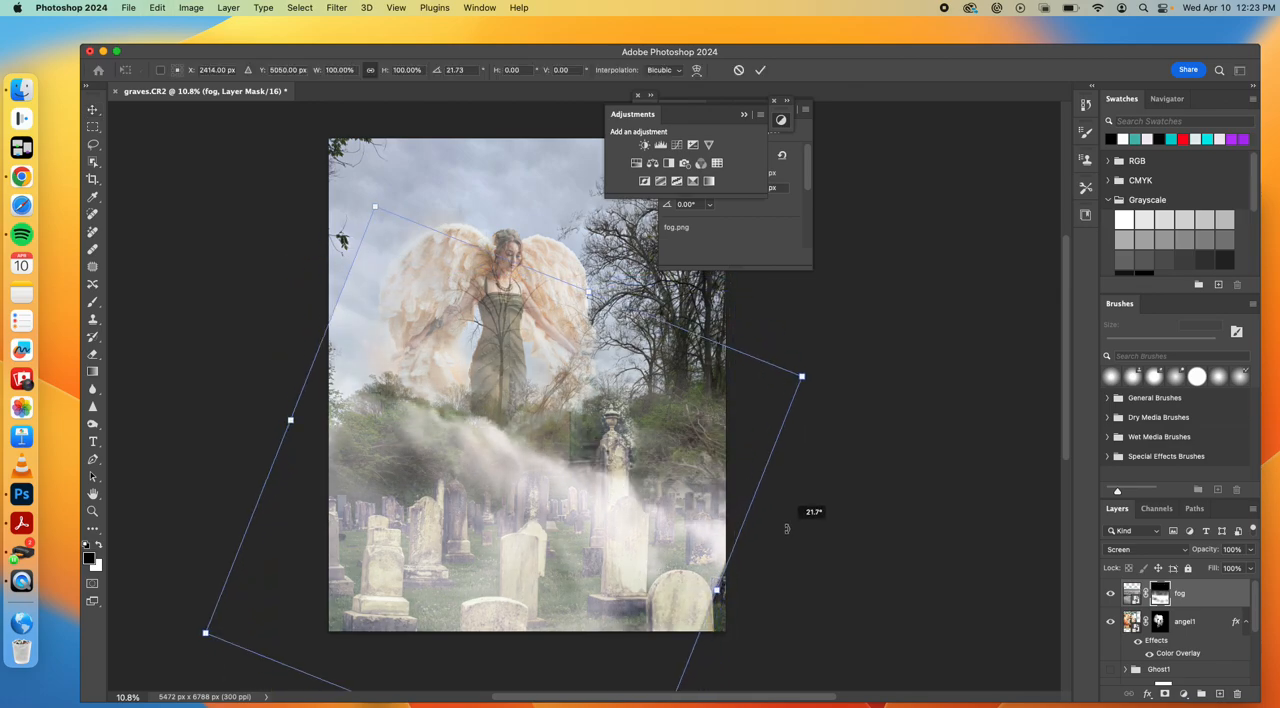
drag(649, 527, 649, 544)
drag(800, 392, 852, 388)
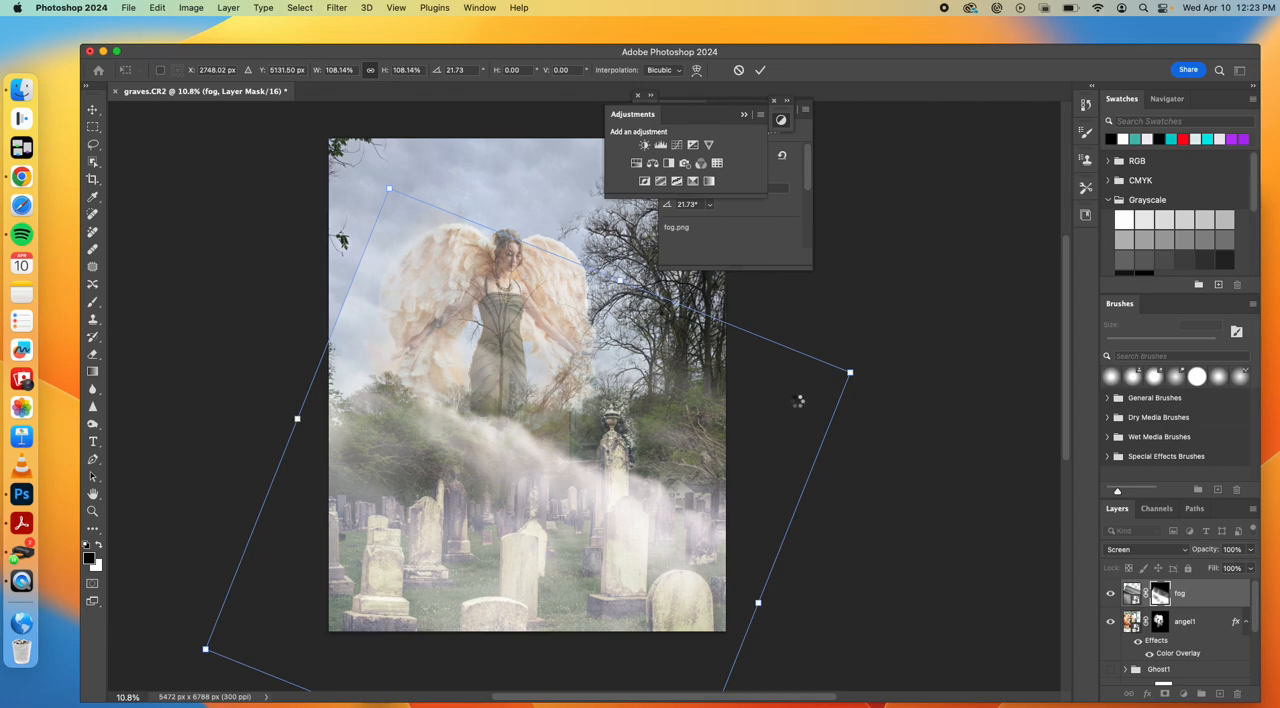
key(Return)
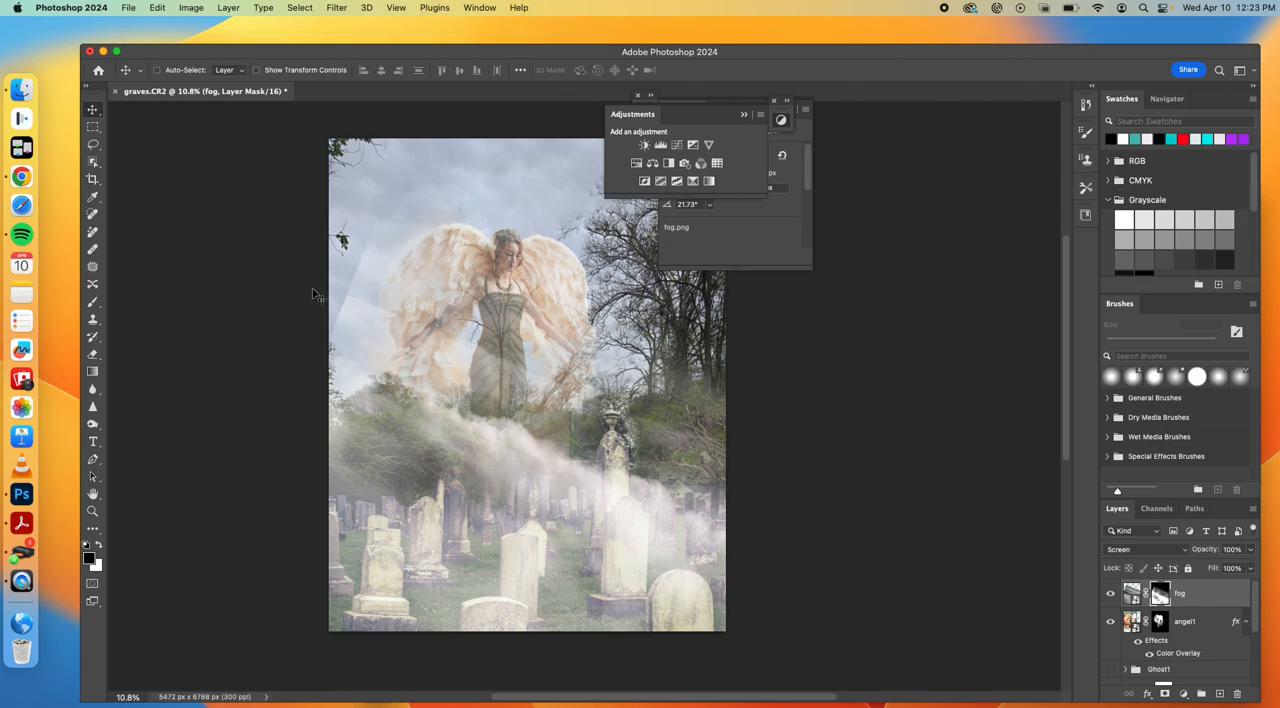
Paint out the fog layer's hard edge in the sky around the angel's left-hand wing on its mask
click(93, 302)
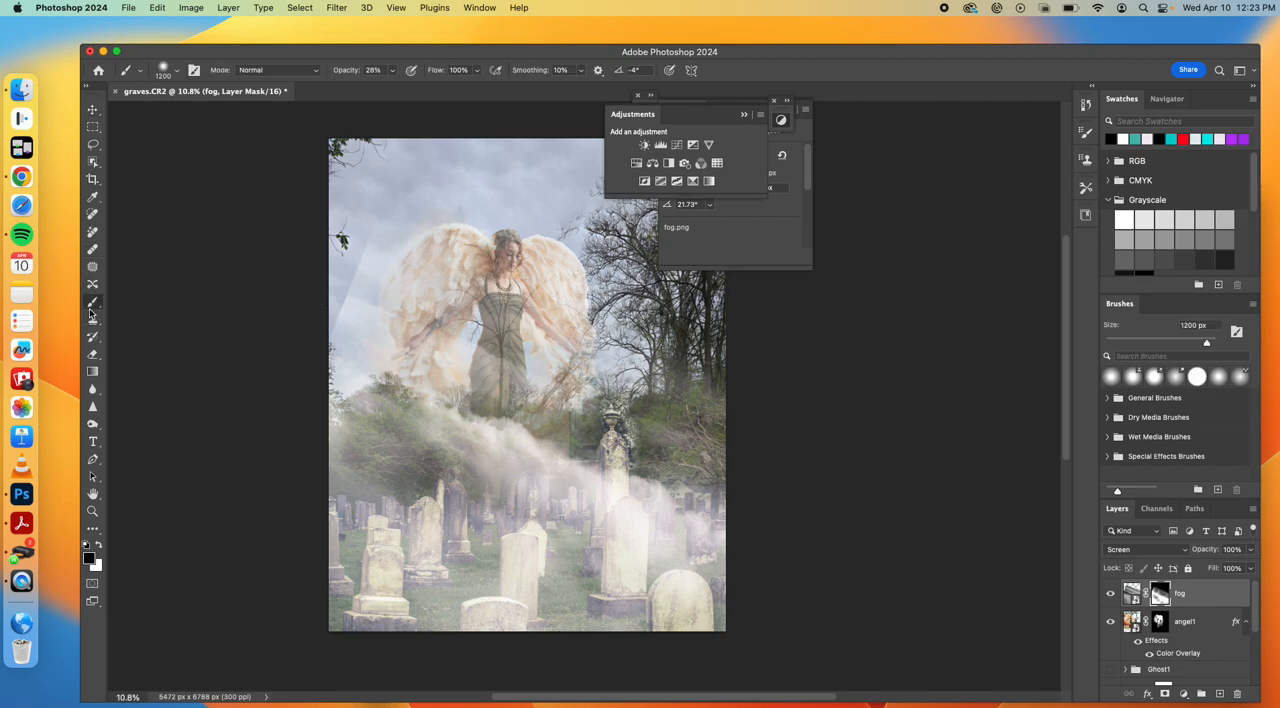
mouse_move(432, 250)
mouse_down()
mouse_move(387, 233)
mouse_move(360, 310)
mouse_move(344, 267)
mouse_move(336, 298)
mouse_move(405, 227)
mouse_move(363, 293)
mouse_move(331, 311)
mouse_move(428, 441)
mouse_move(261, 312)
mouse_move(334, 347)
mouse_move(332, 380)
mouse_move(372, 412)
mouse_move(362, 419)
mouse_move(391, 431)
mouse_up()
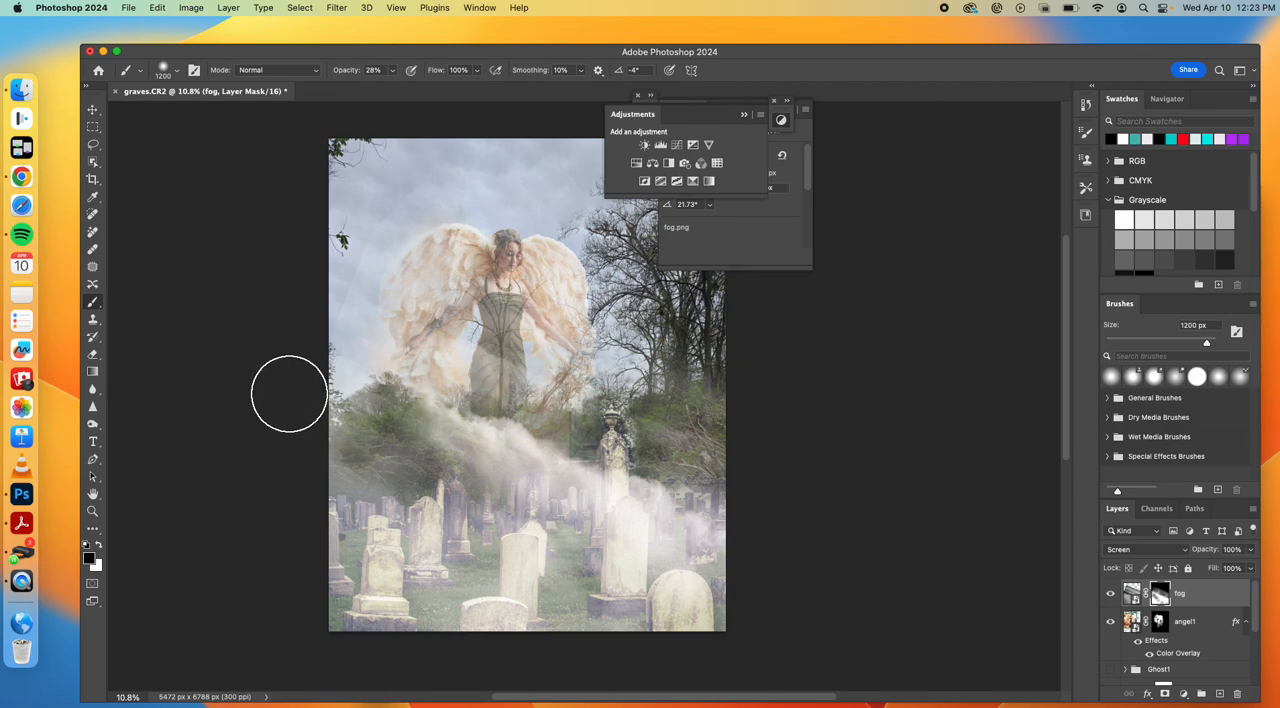
click(92, 110)
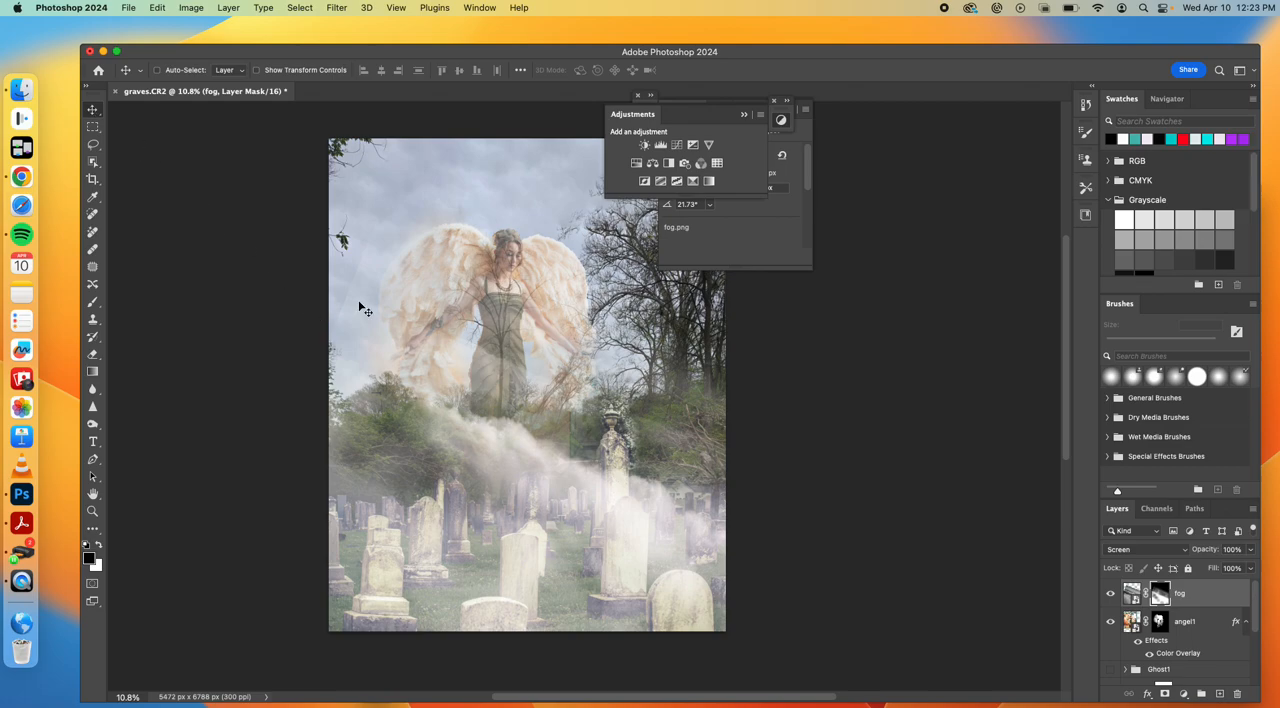
Place sunrays.jpg from the Compositing folder as an embedded image and move it up to cover the sky at the photo's upper edge
scroll(562, 357, right, 3)
scroll(562, 357, up, 1)
scroll(562, 357, down, 2)
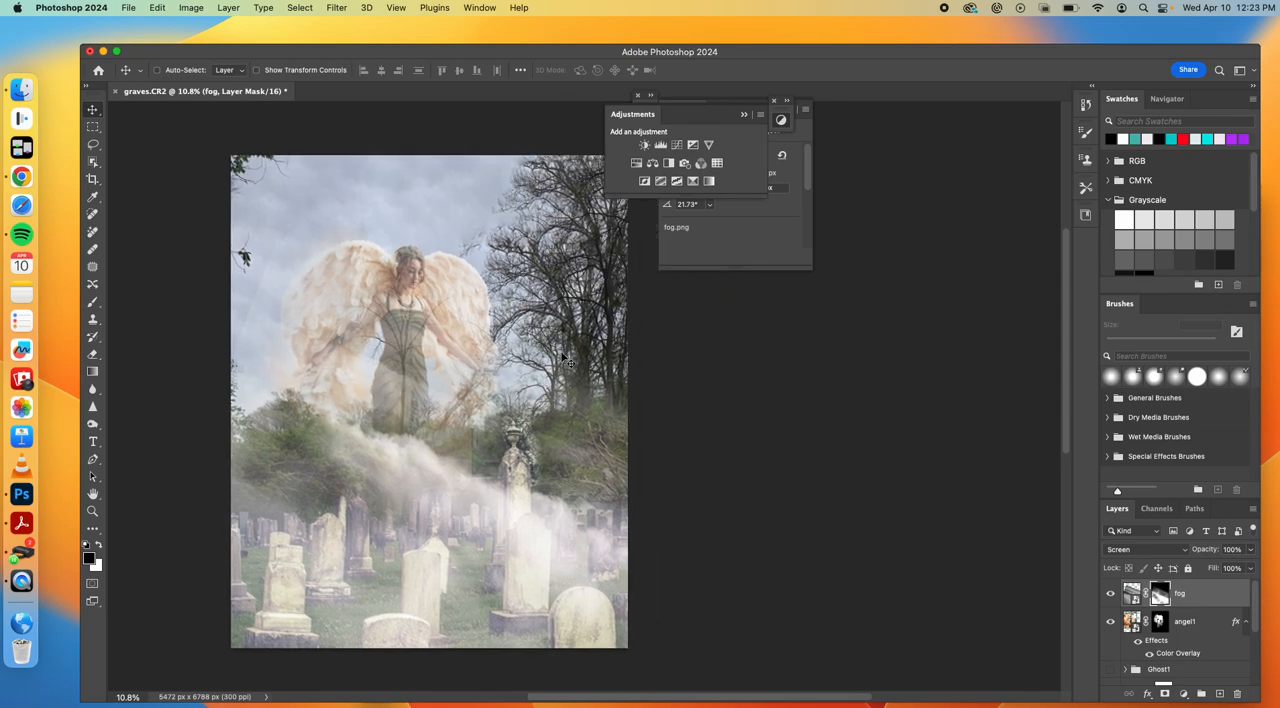
click(127, 8)
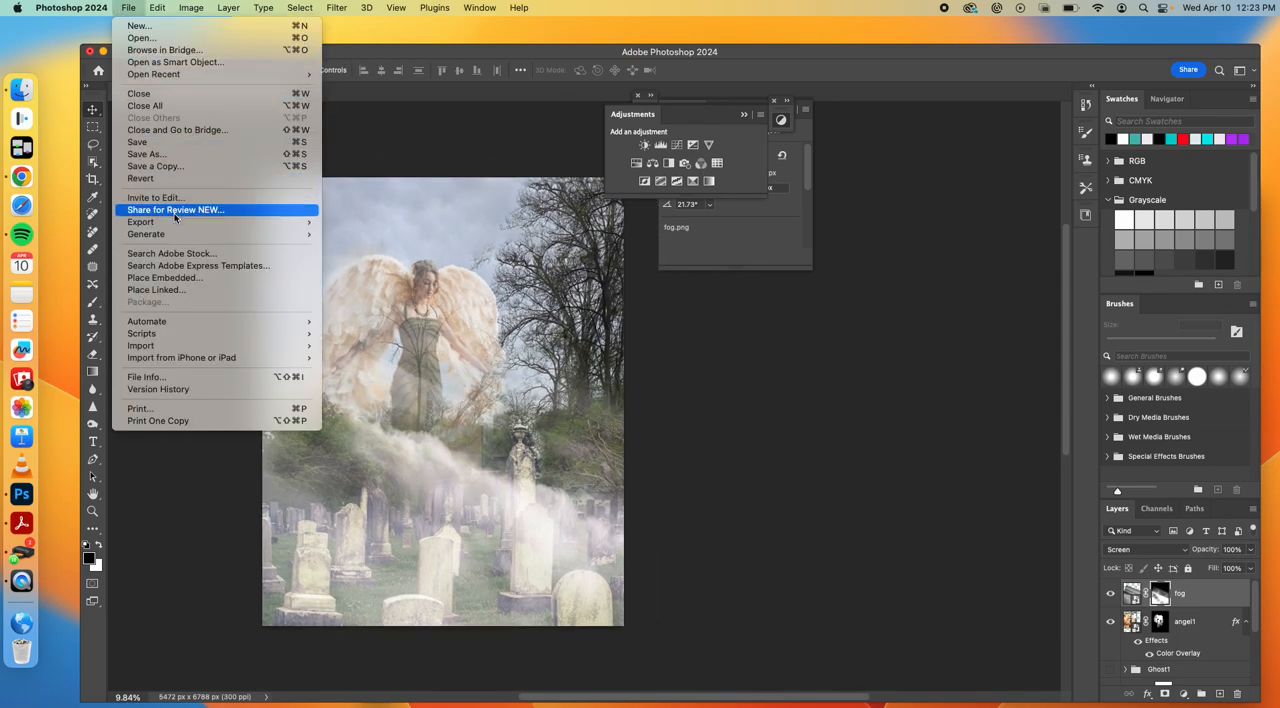
click(178, 278)
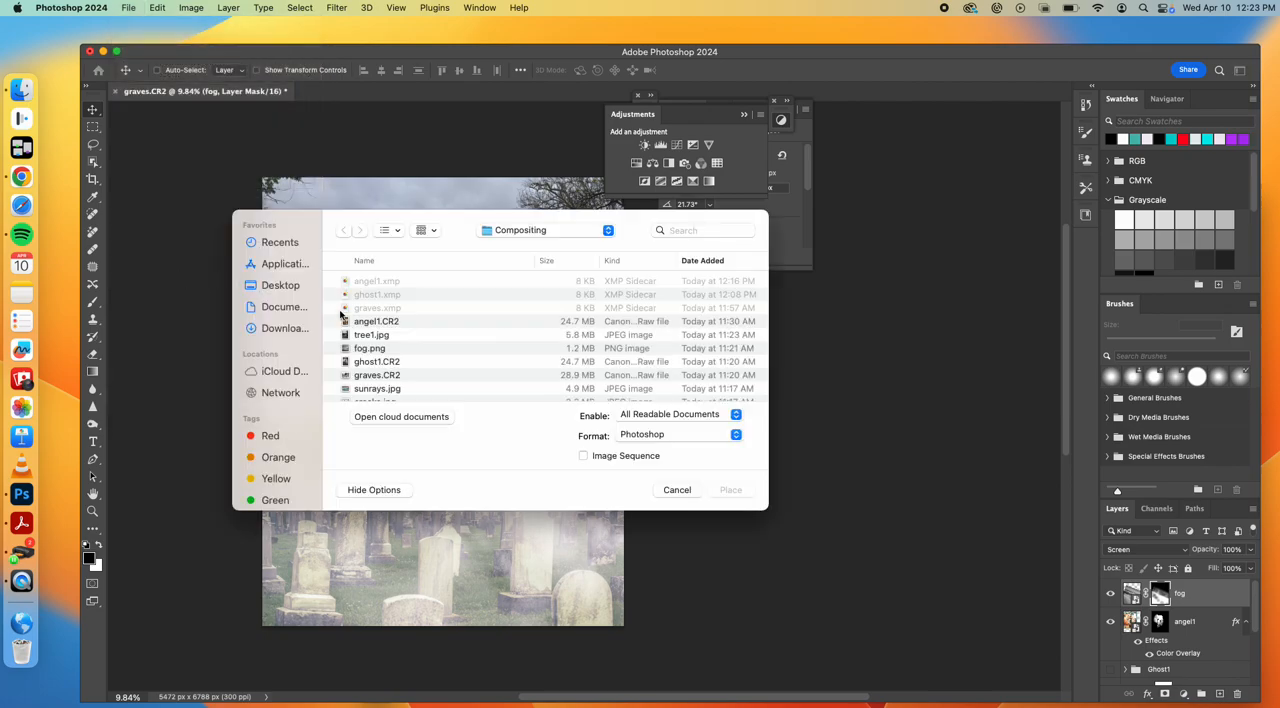
scroll(392, 348, down, 3)
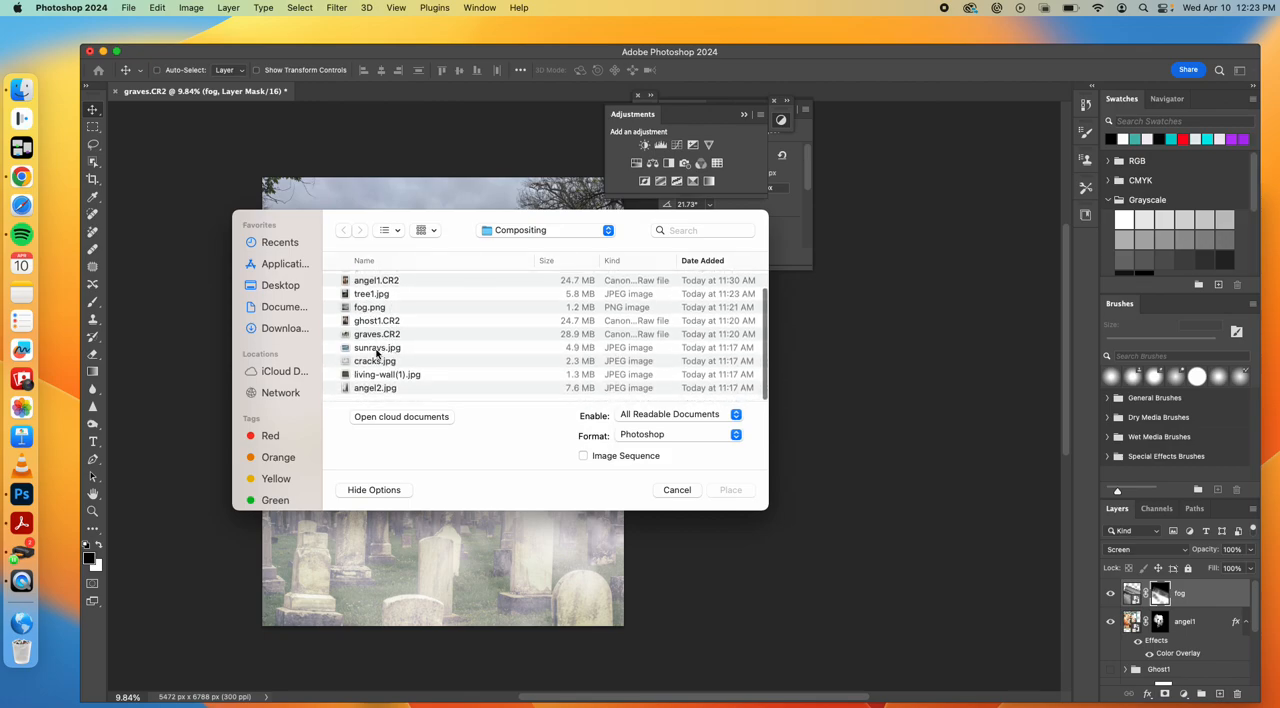
click(377, 350)
click(738, 497)
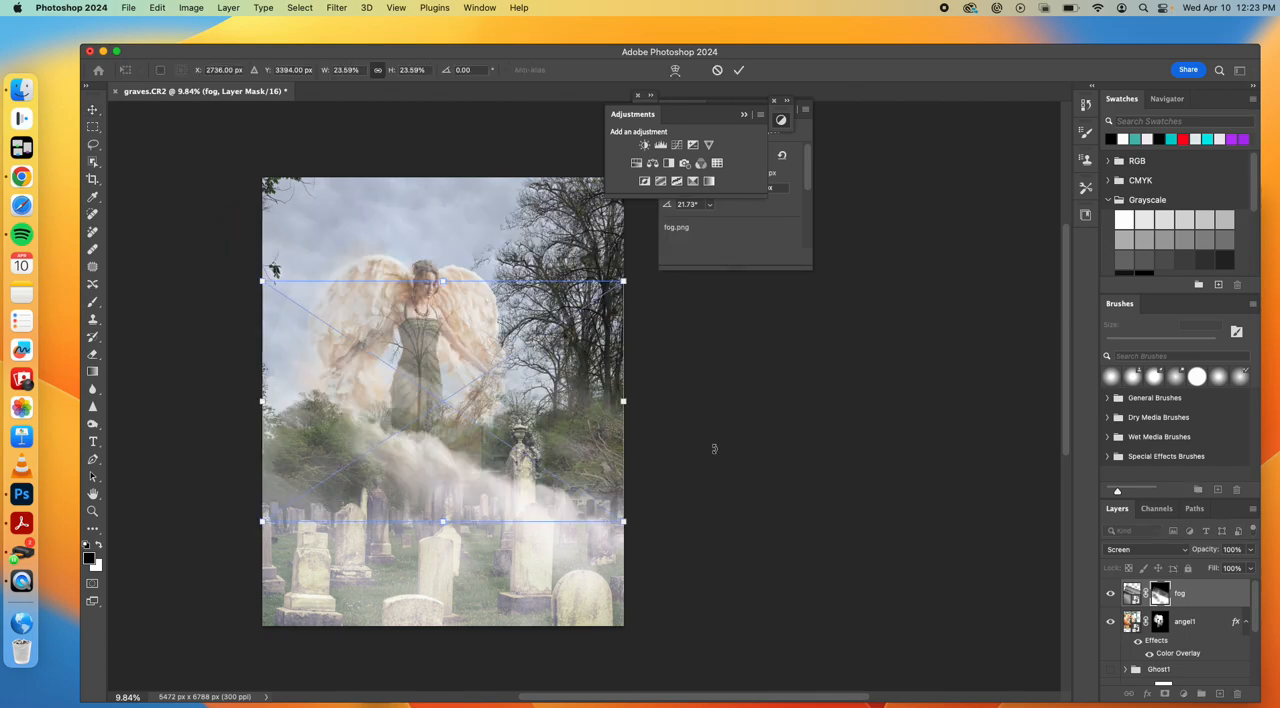
drag(558, 421, 560, 311)
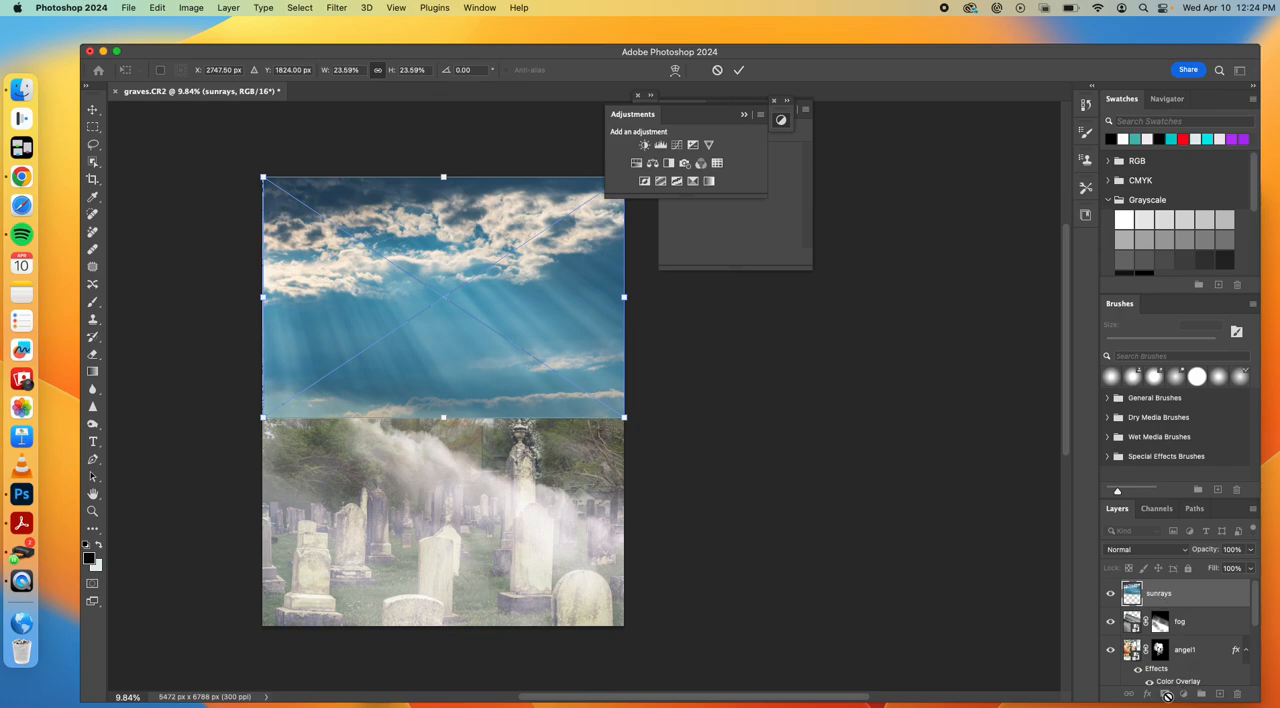
key(Return)
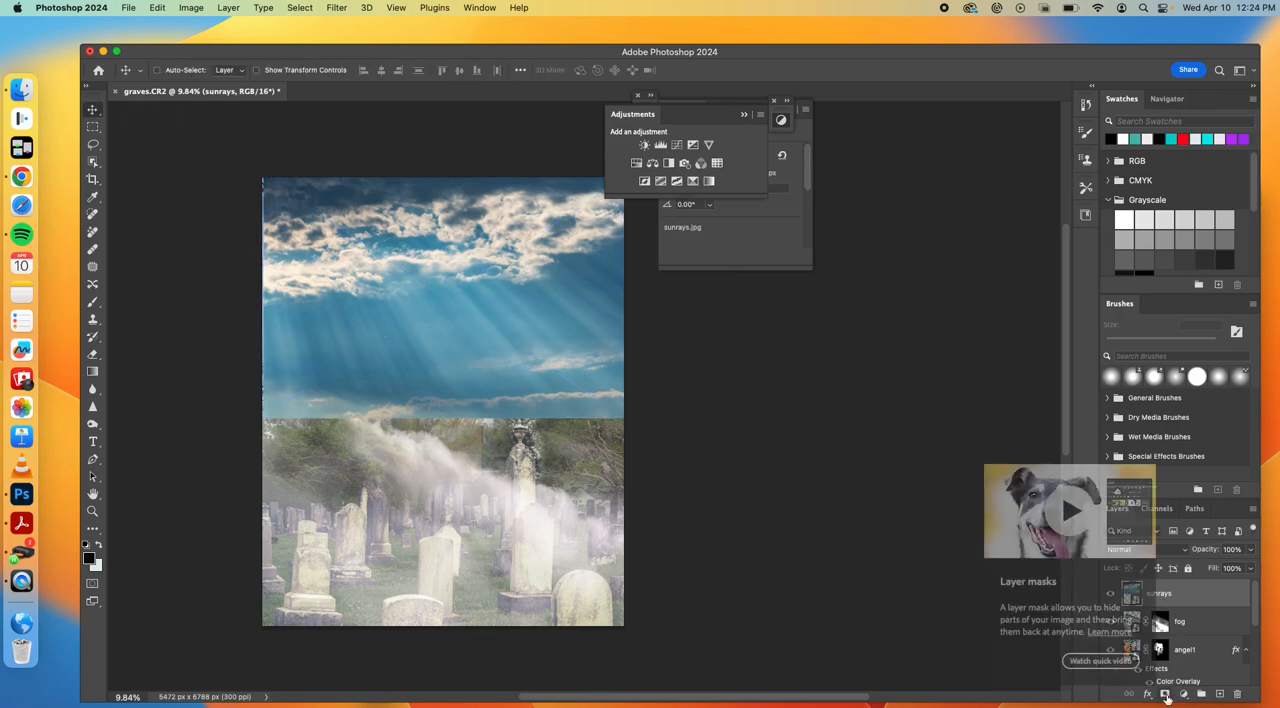
Add a layer mask to the sunrays layer and fade its lower part with a long vertical black-to-white gradient reaching down to the fog
click(1166, 694)
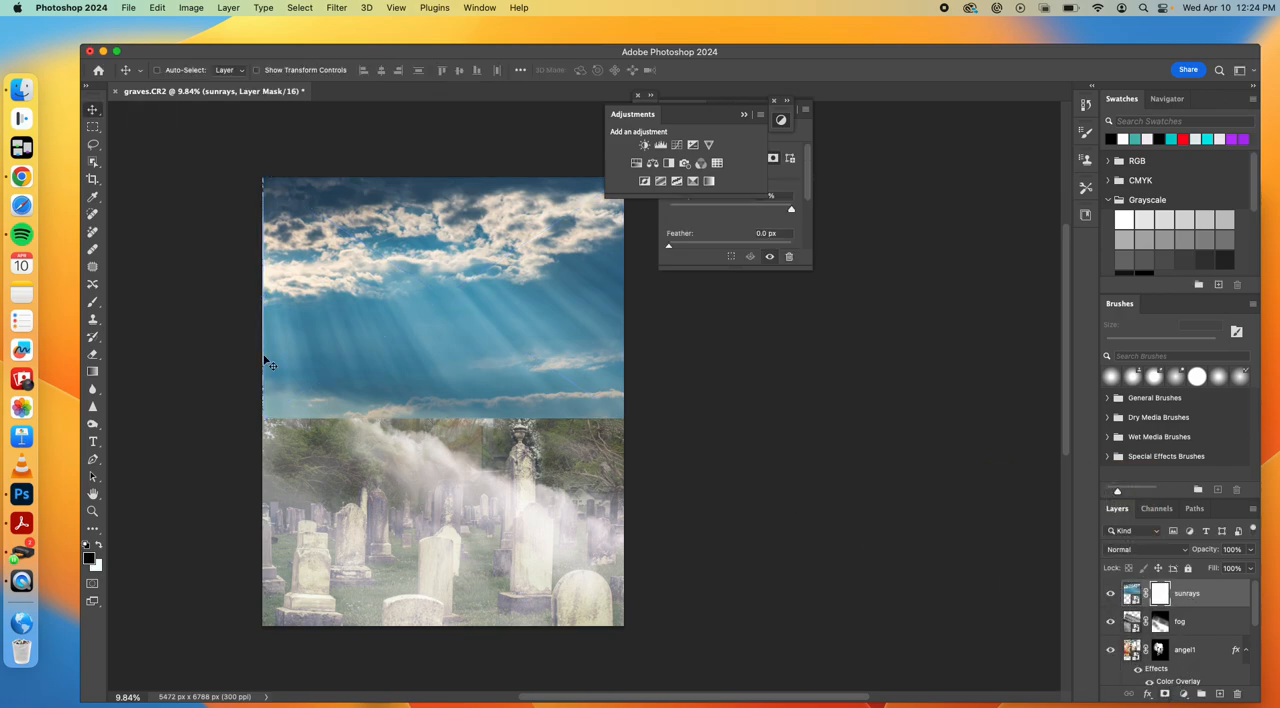
click(93, 371)
drag(465, 402, 467, 354)
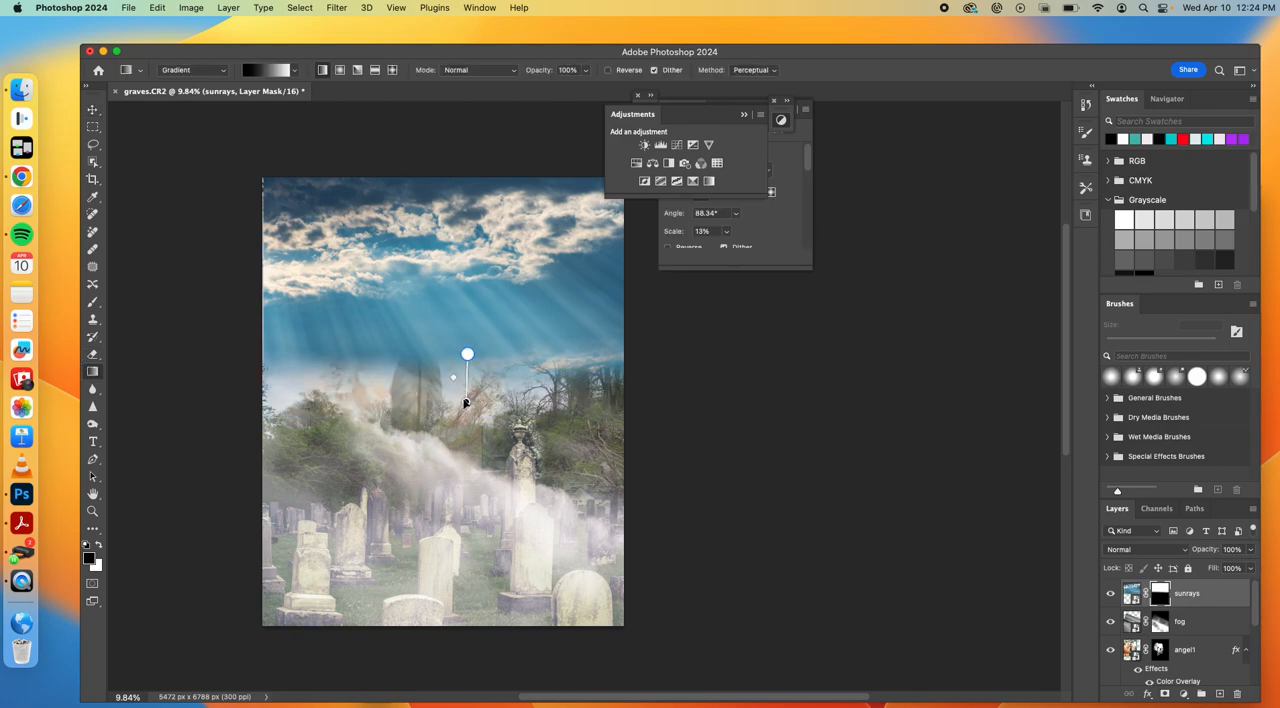
drag(465, 402, 465, 467)
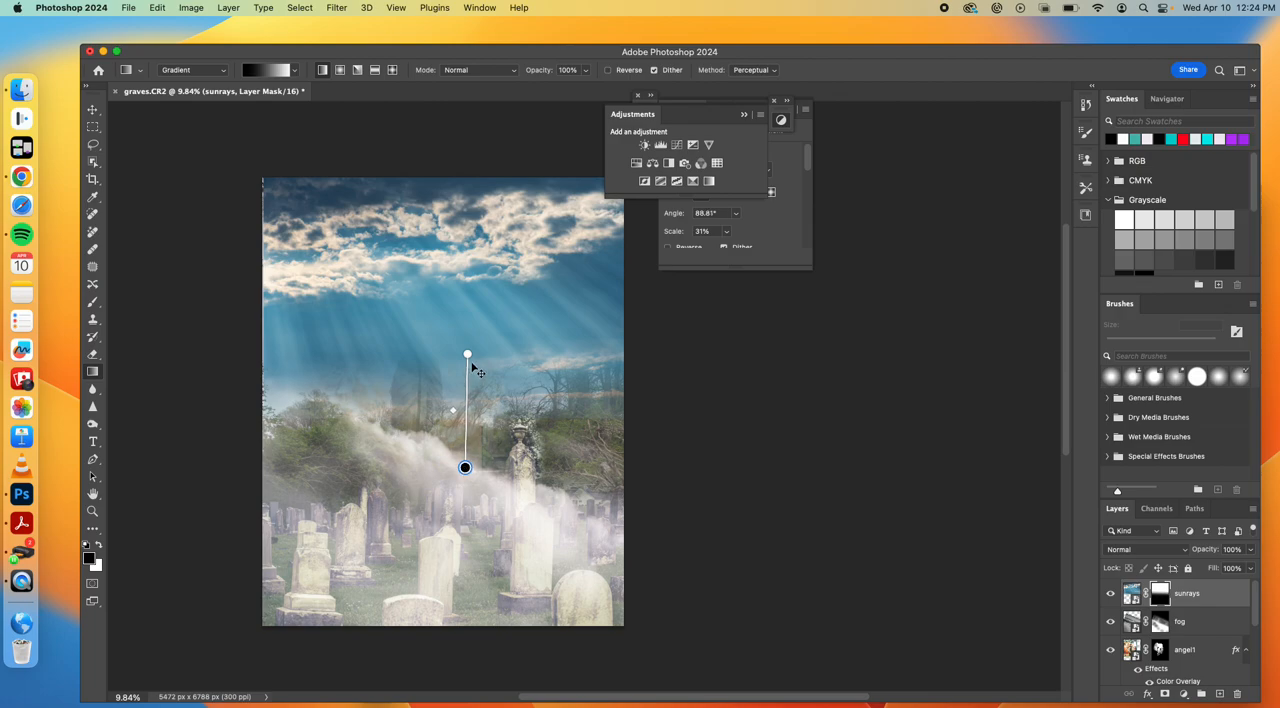
drag(467, 354, 463, 308)
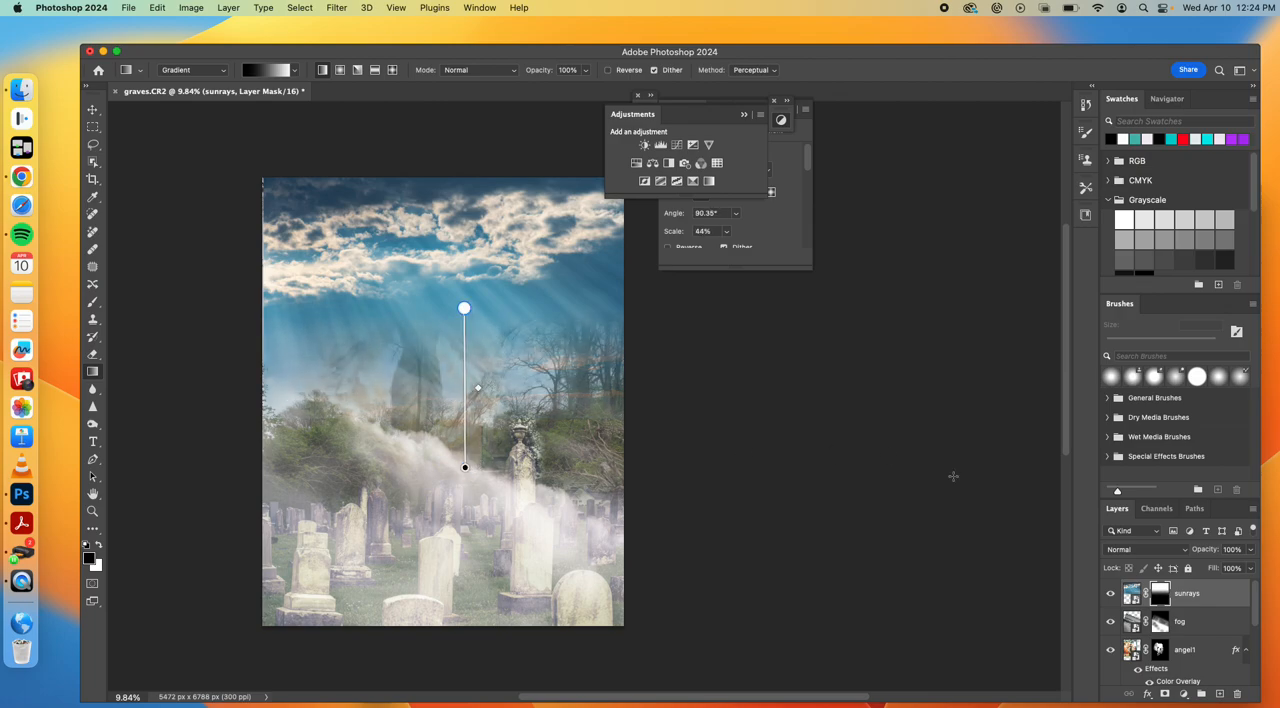
Lower the sunrays layer's fill to 67% in Normal blend mode and move the angel1 layer above it
click(1139, 550)
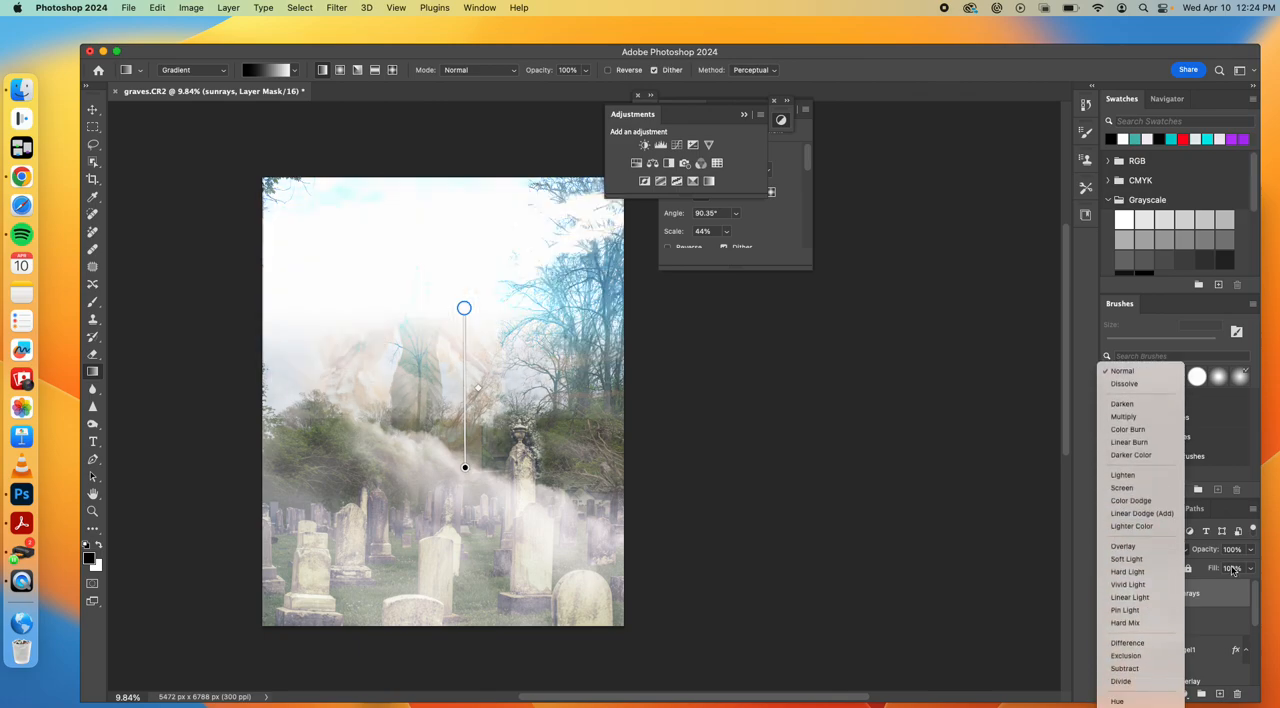
click(1134, 372)
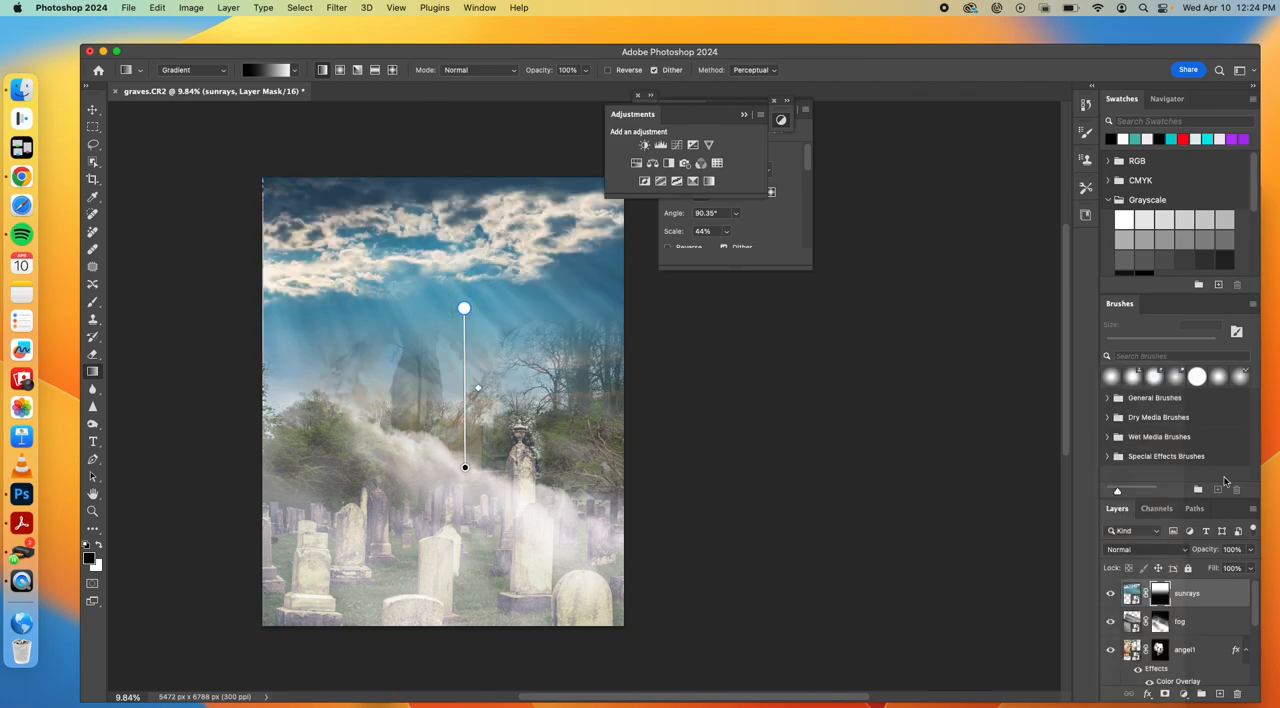
click(1250, 569)
drag(1251, 590, 1225, 587)
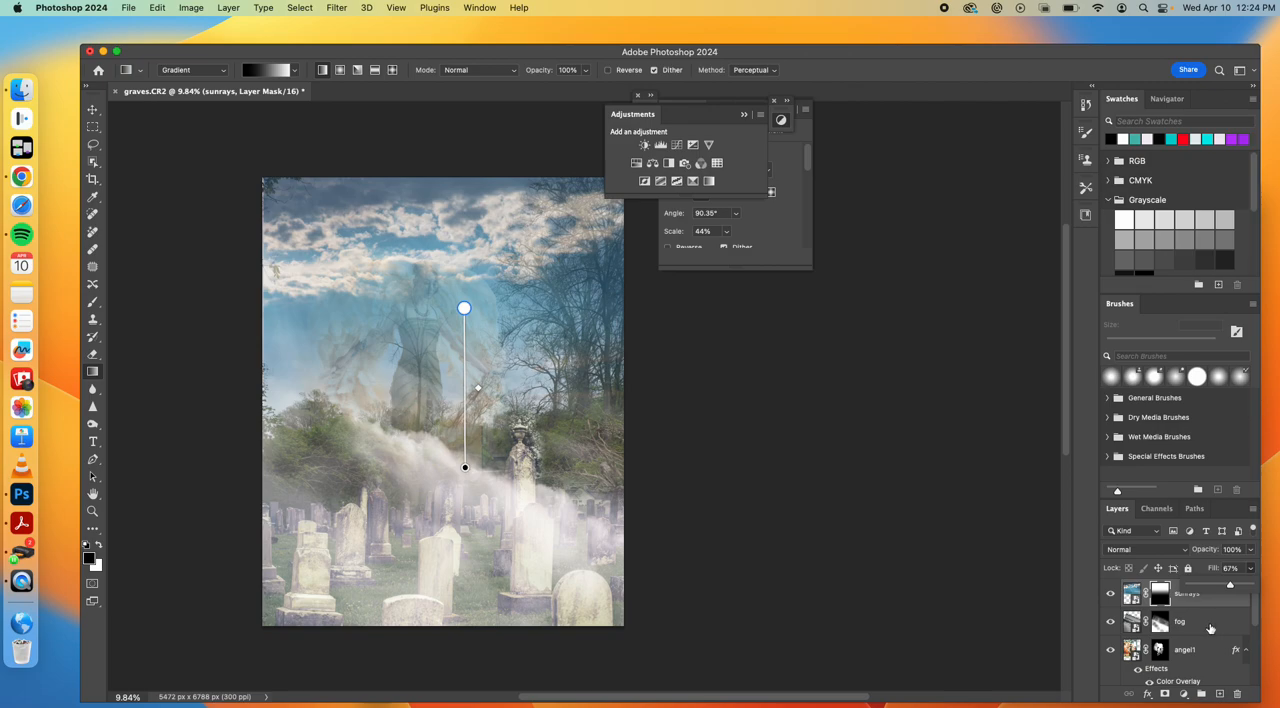
click(1208, 628)
drag(1202, 656, 1206, 587)
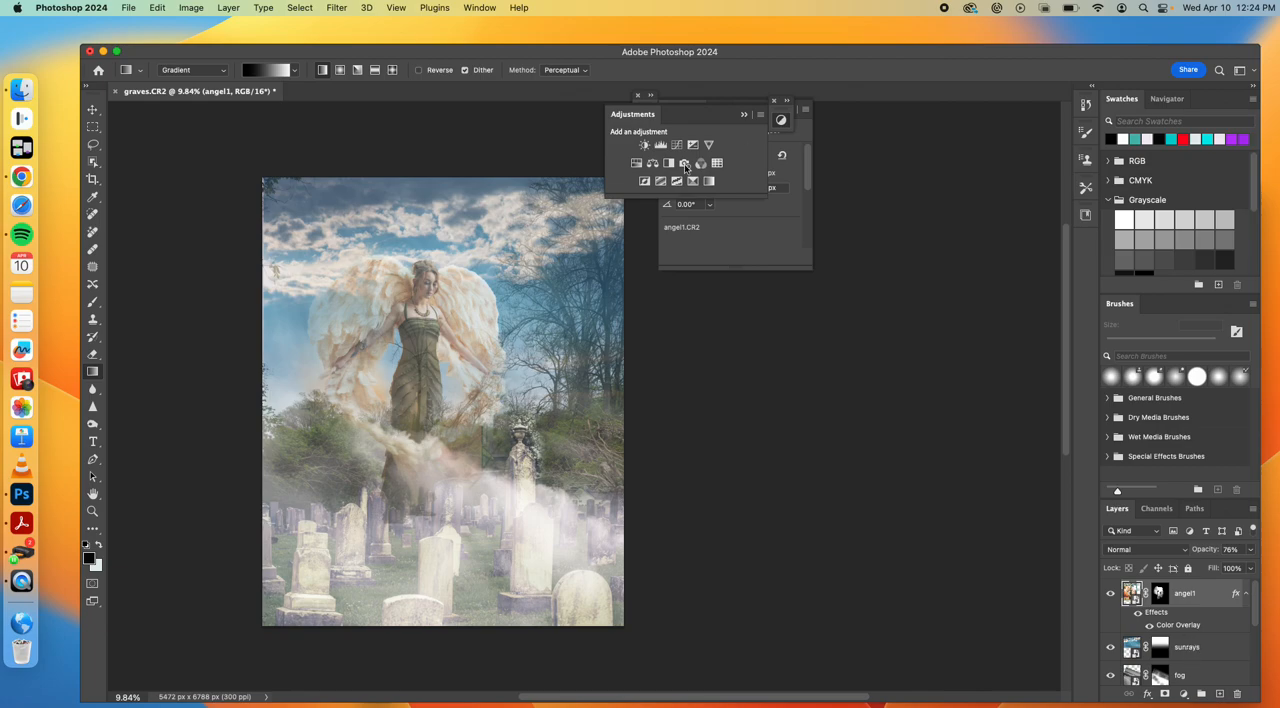
Add a Brightness/Contrast layer and a Levels layer above angel1, with Levels black point 46, midtones 0.70 and white point 255
click(648, 146)
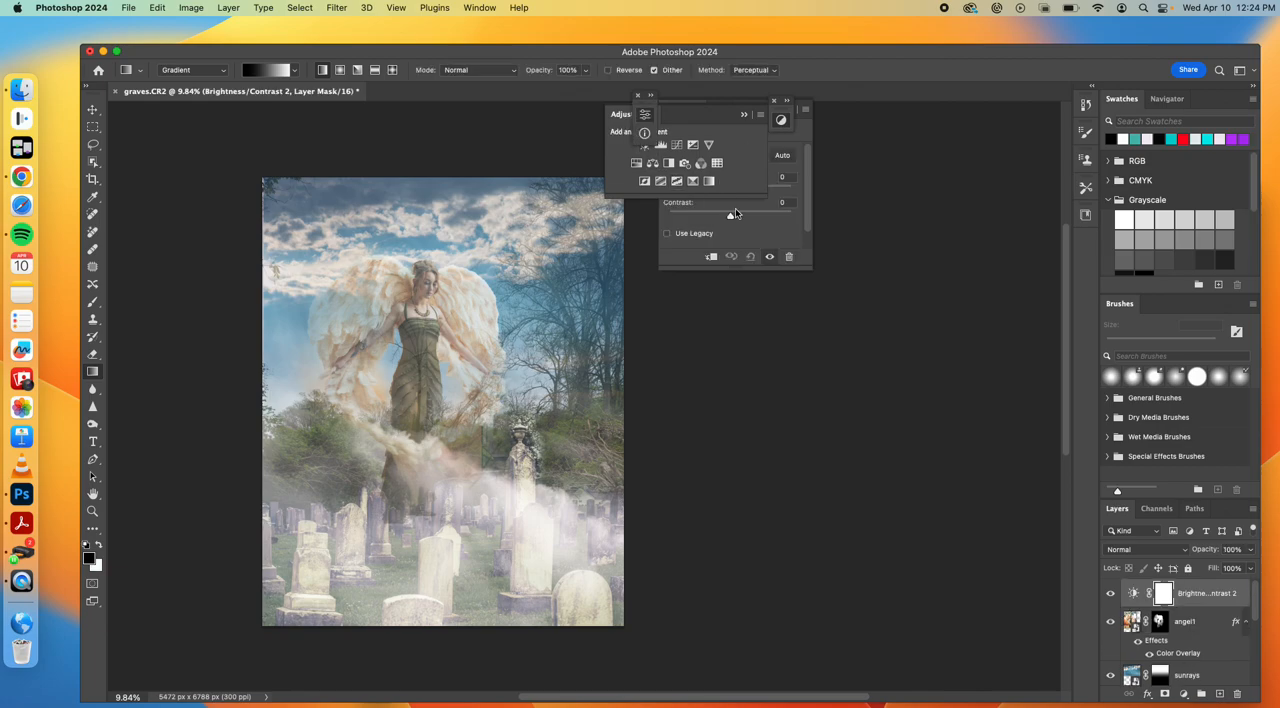
click(661, 146)
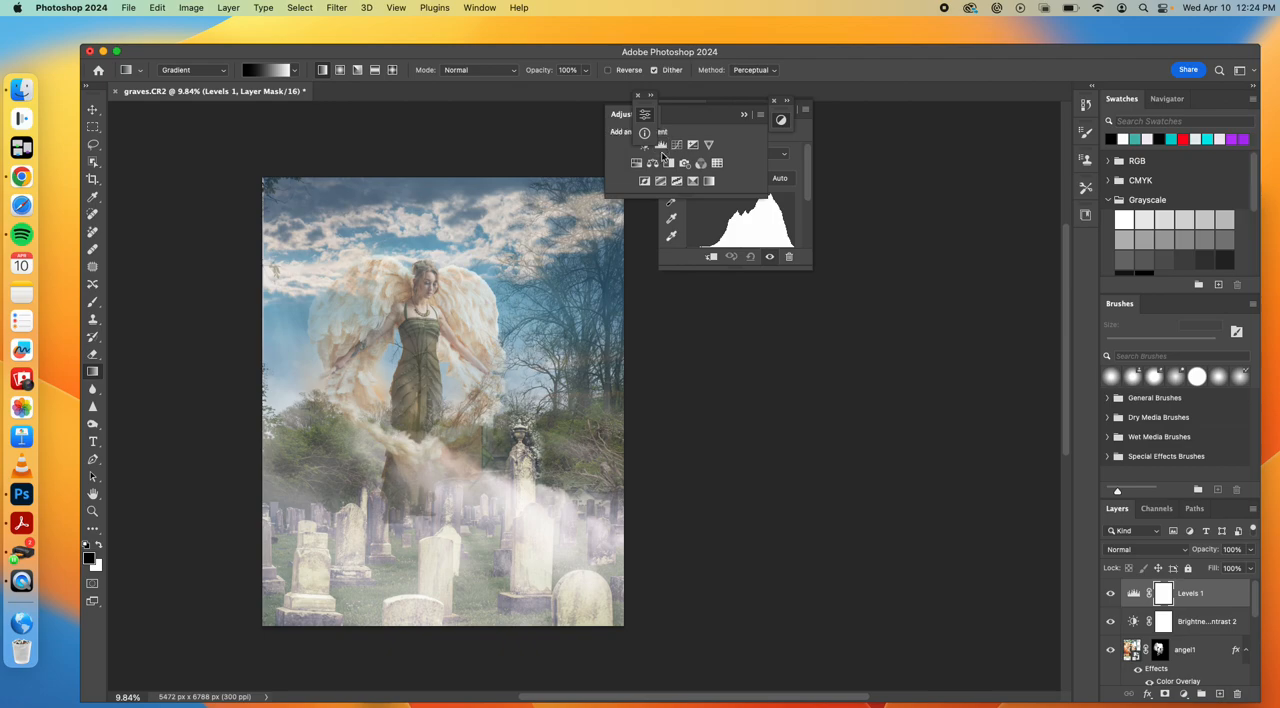
scroll(758, 233, down, 1)
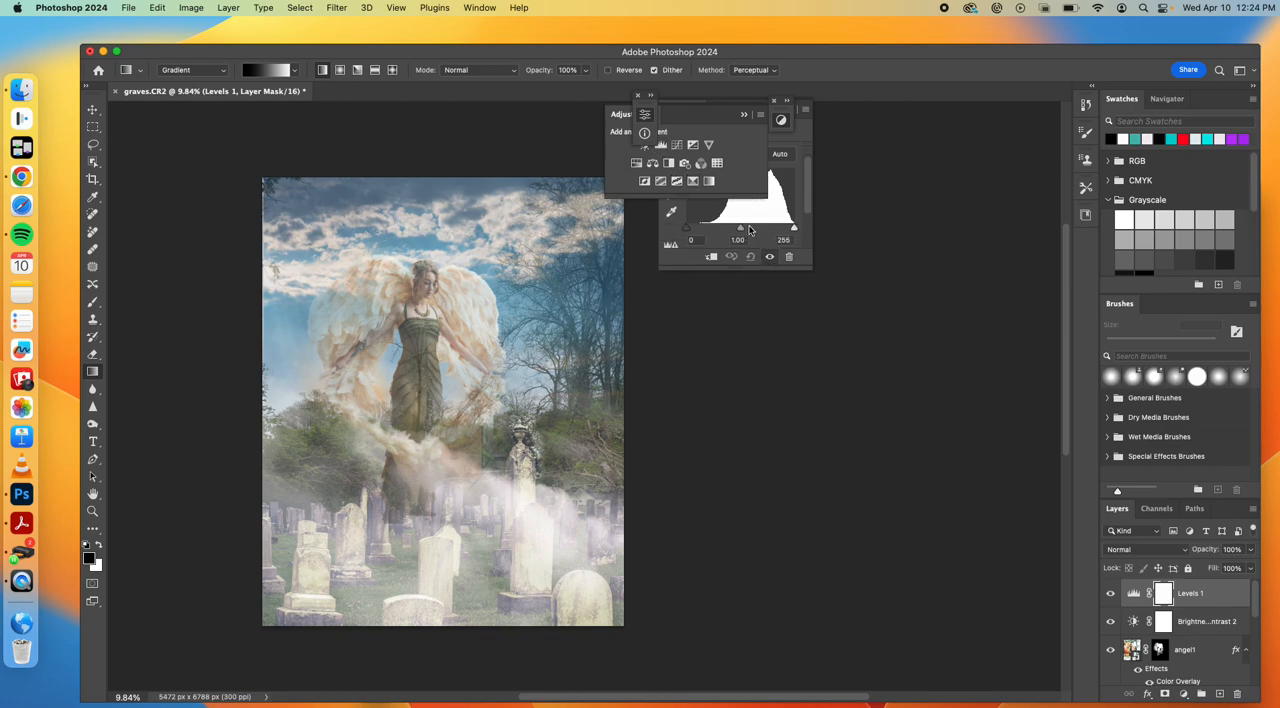
drag(742, 231, 757, 231)
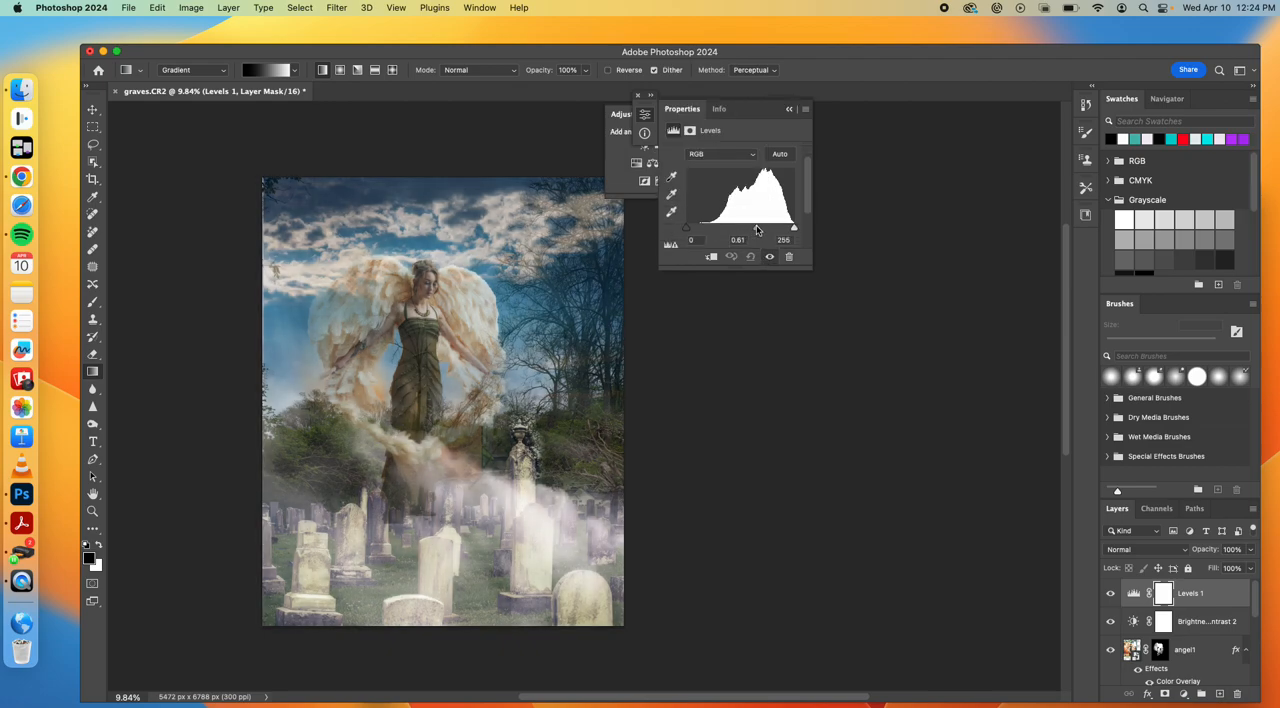
drag(688, 229, 706, 232)
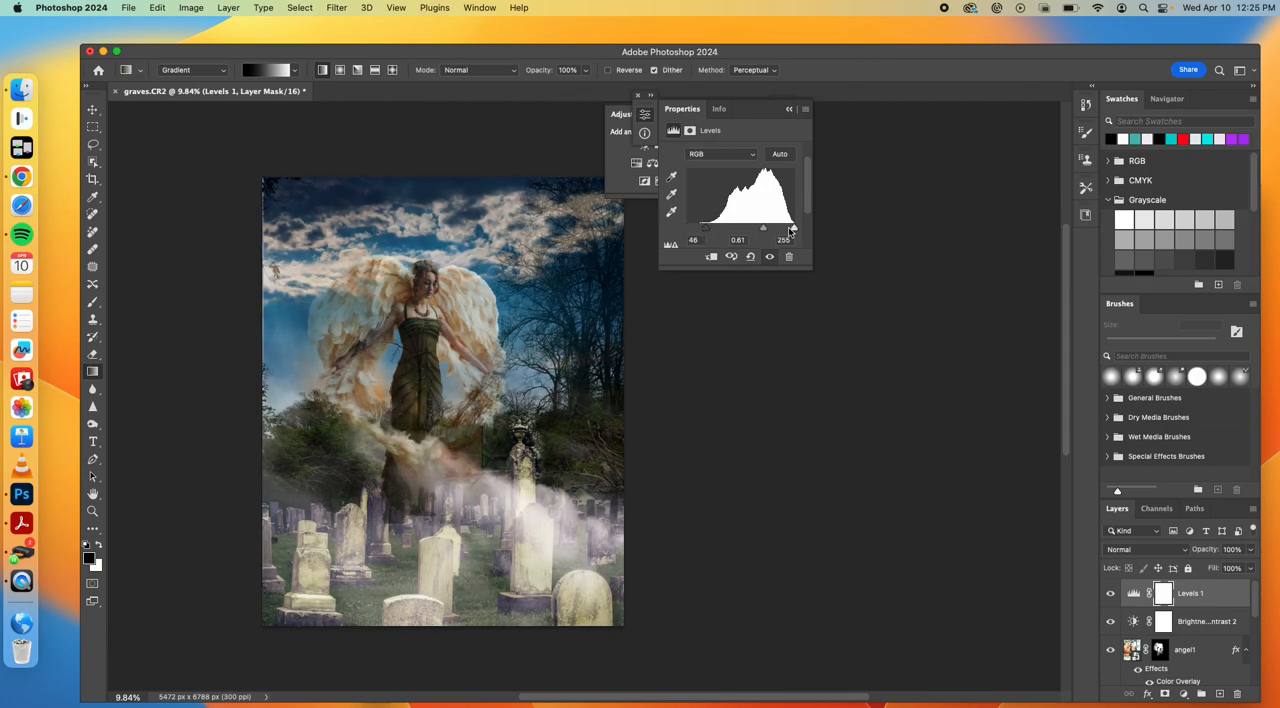
drag(793, 230, 760, 231)
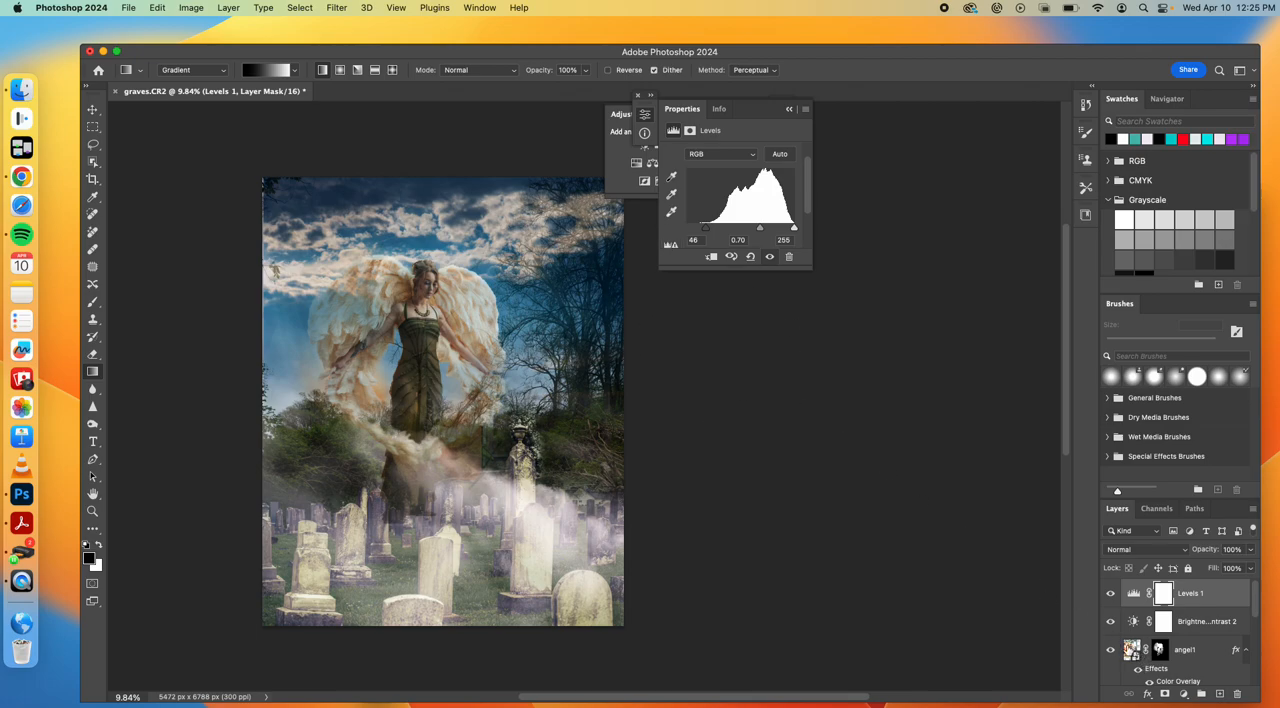
Lower the angel1 layer's fill to 65%
click(1131, 649)
click(1250, 568)
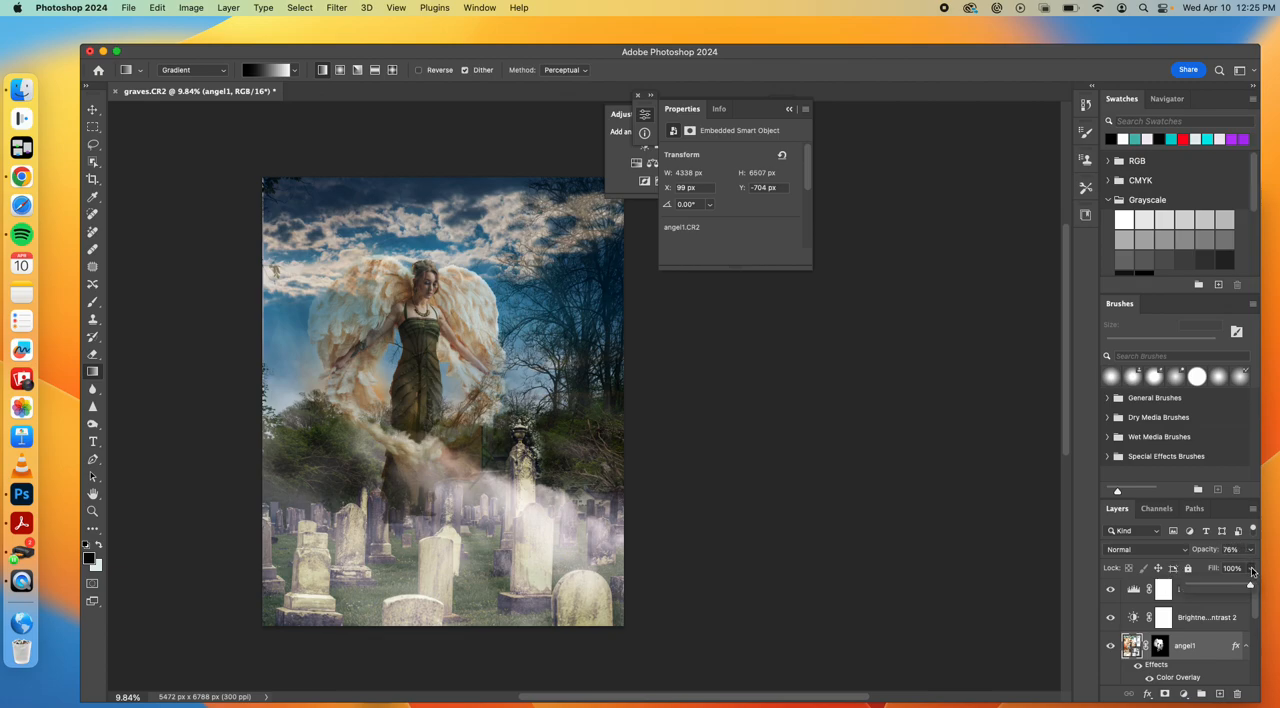
drag(1252, 590, 1229, 589)
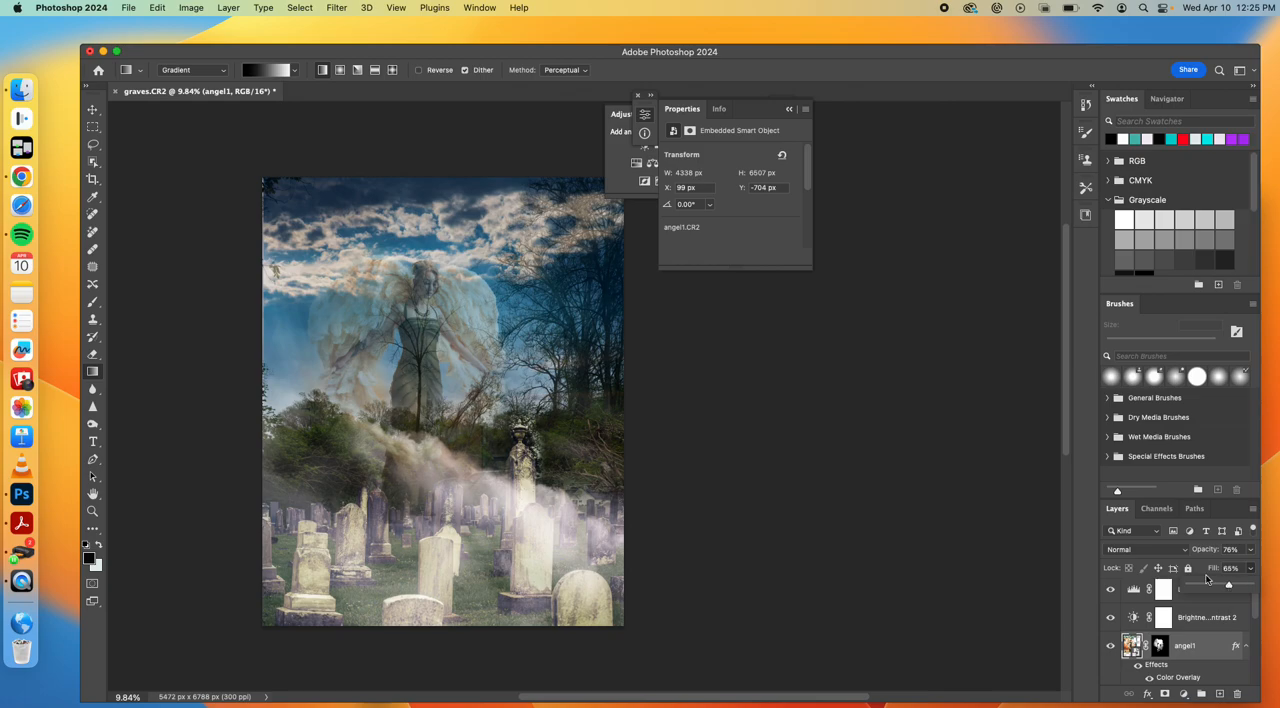
Move the angel down and left over the bushes beside the bare tree, to about X -930 px, Y -113 px
click(92, 109)
drag(442, 360, 366, 390)
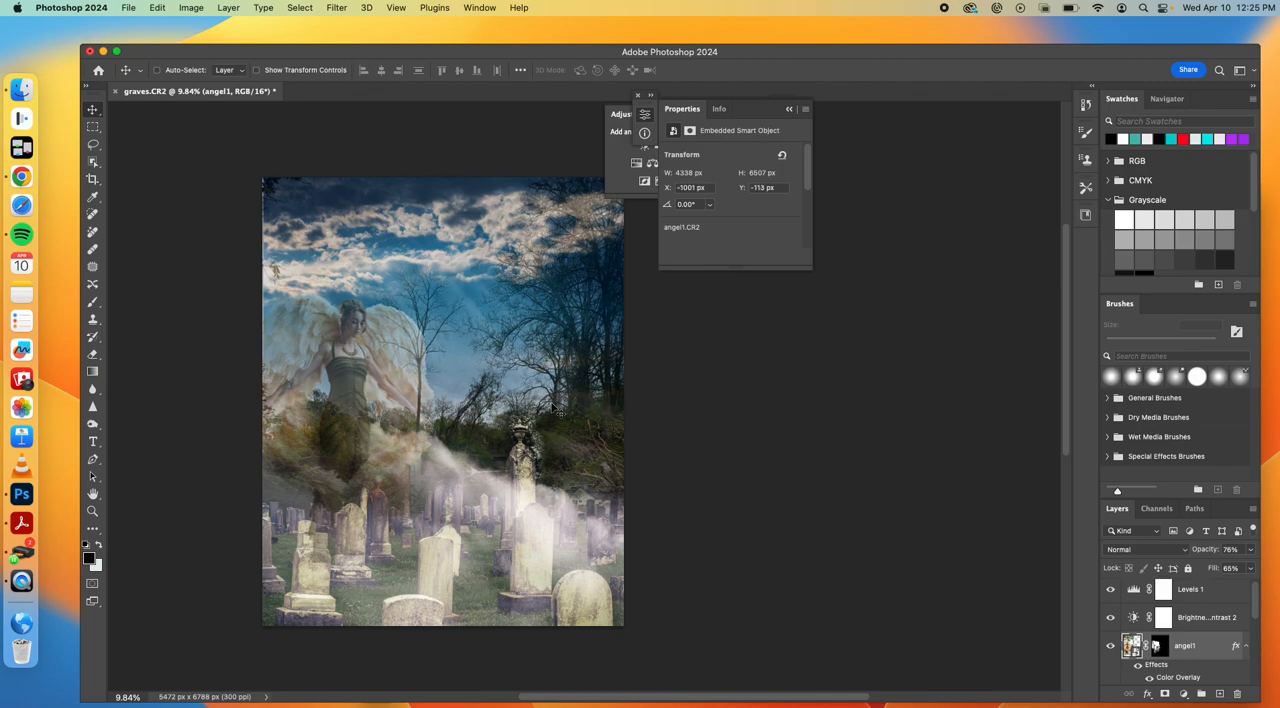
drag(378, 397, 342, 407)
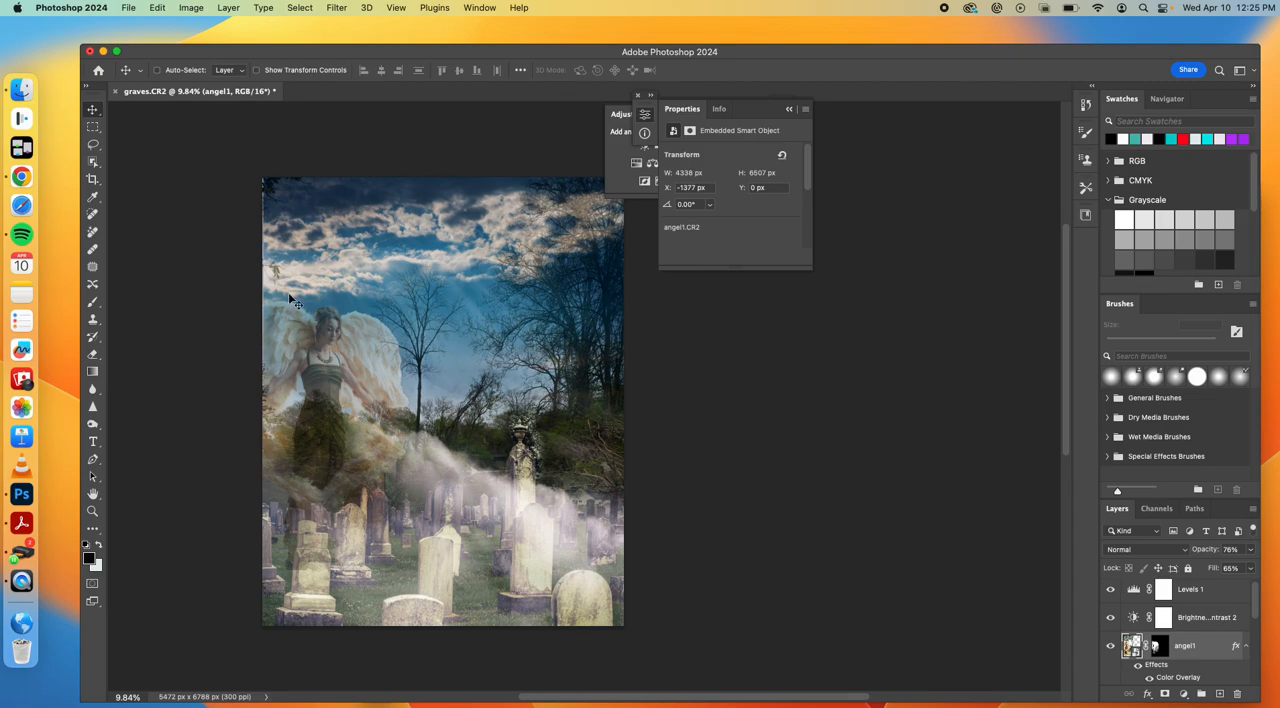
drag(340, 352, 366, 340)
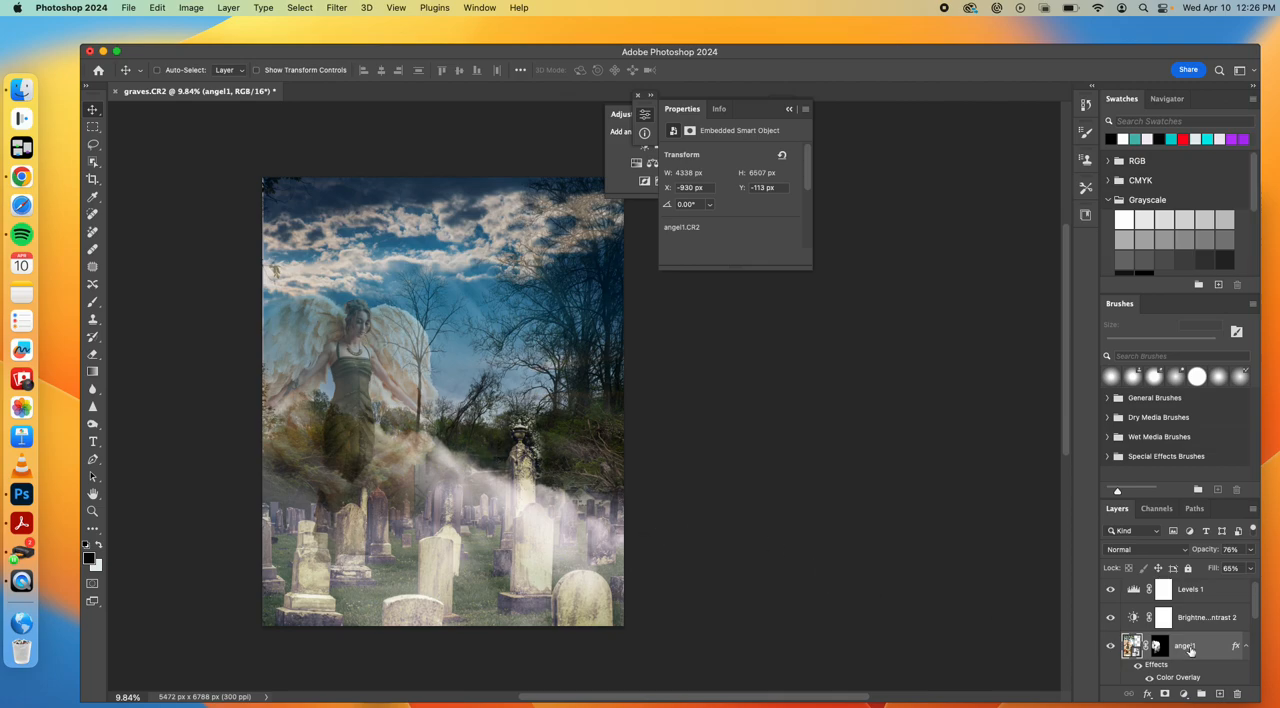
click(1147, 694)
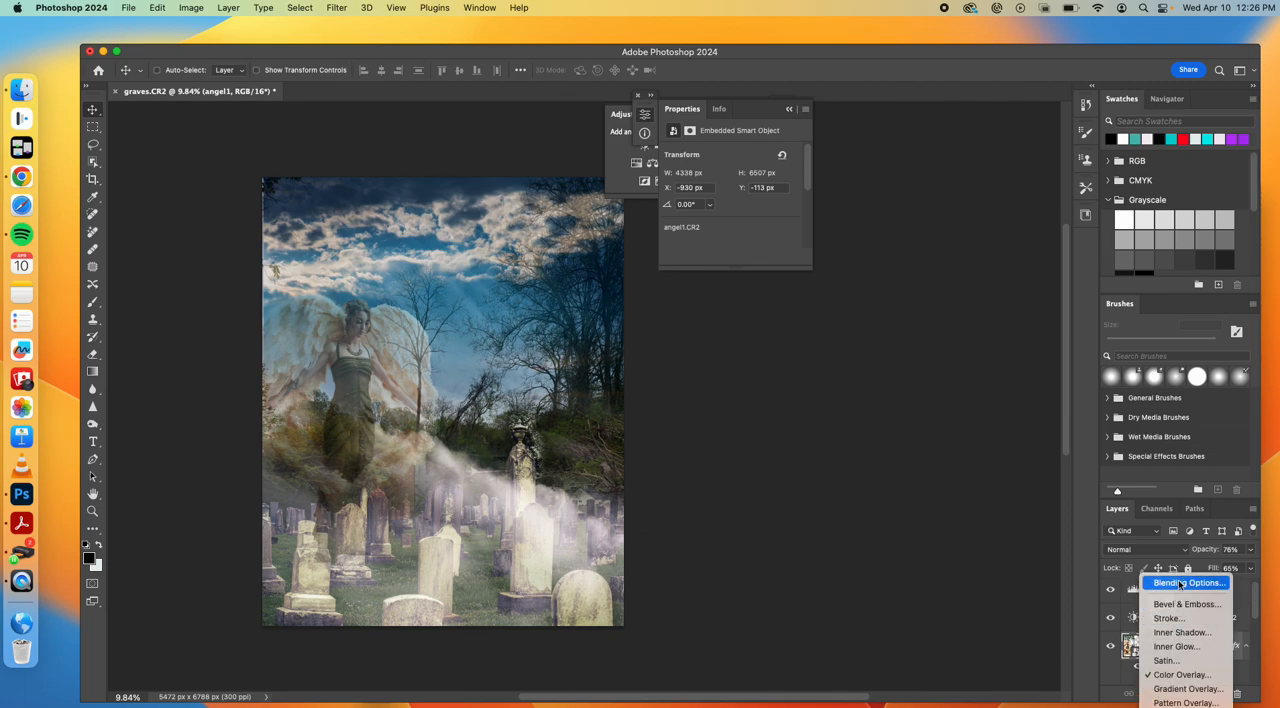
click(1097, 620)
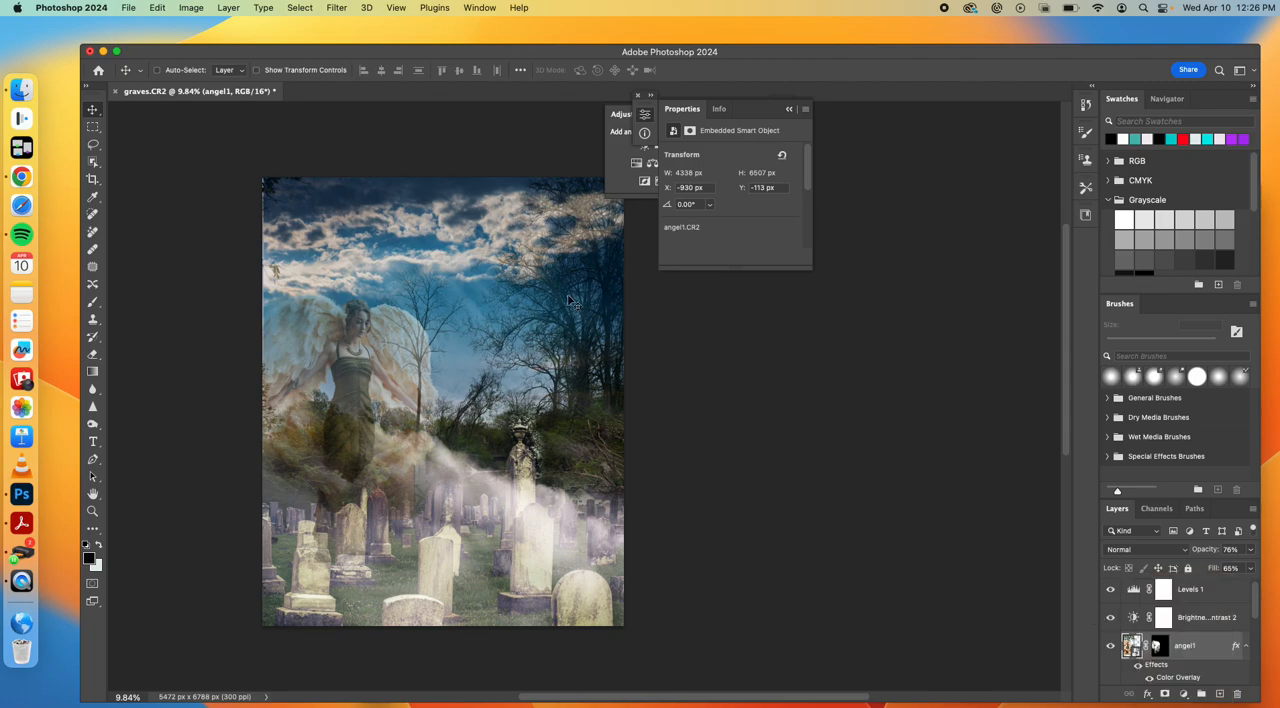
Place cracks.jpg from the Compositing folder as an embedded image above the angel1 layer
click(156, 12)
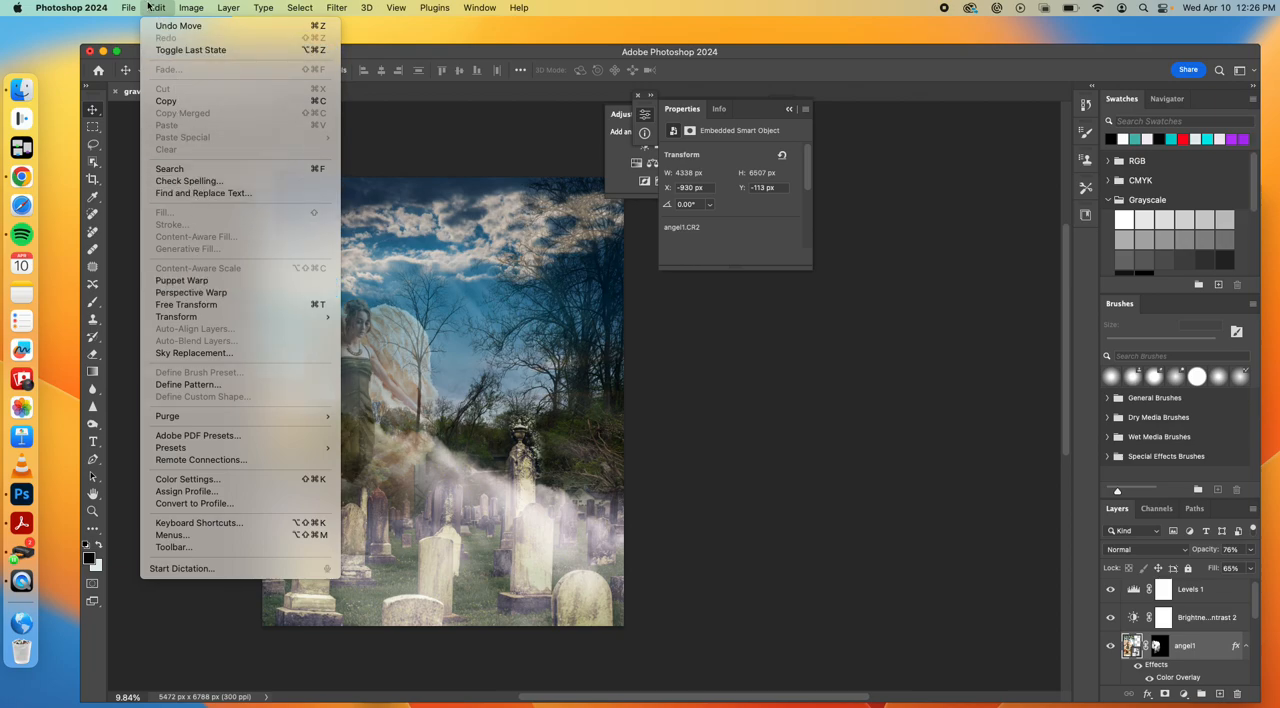
mouse_move(130, 7)
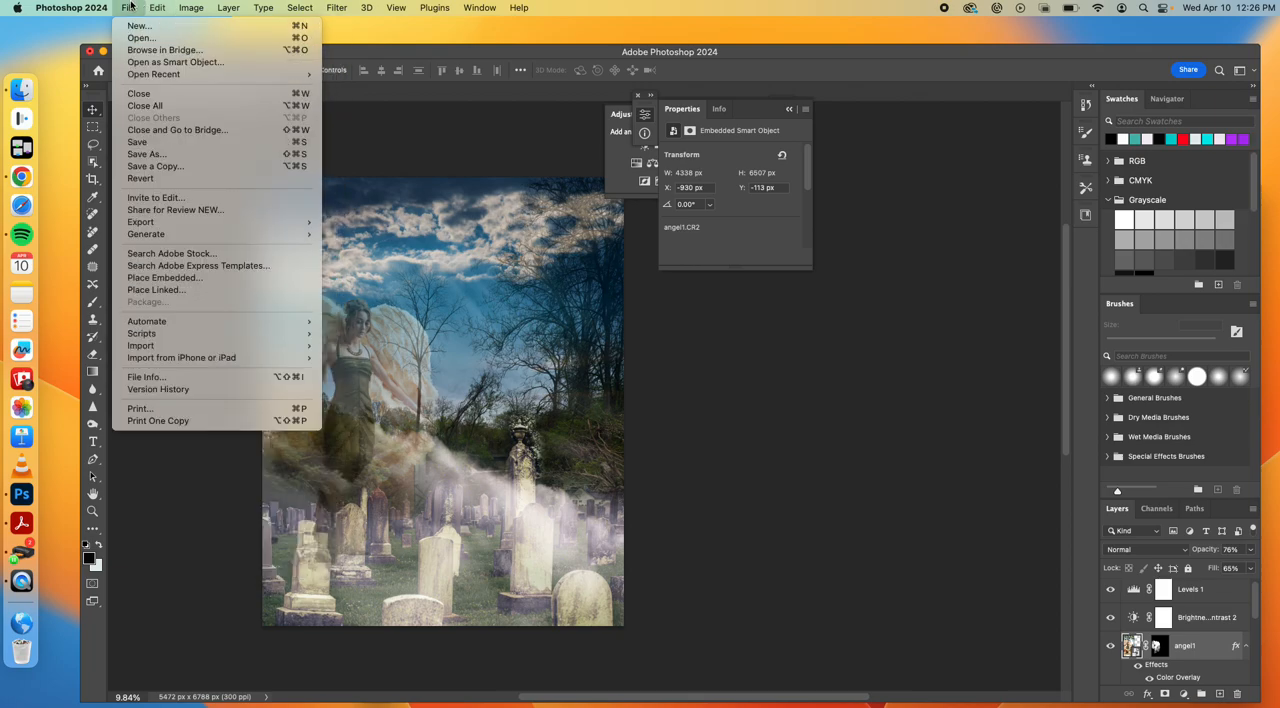
click(170, 278)
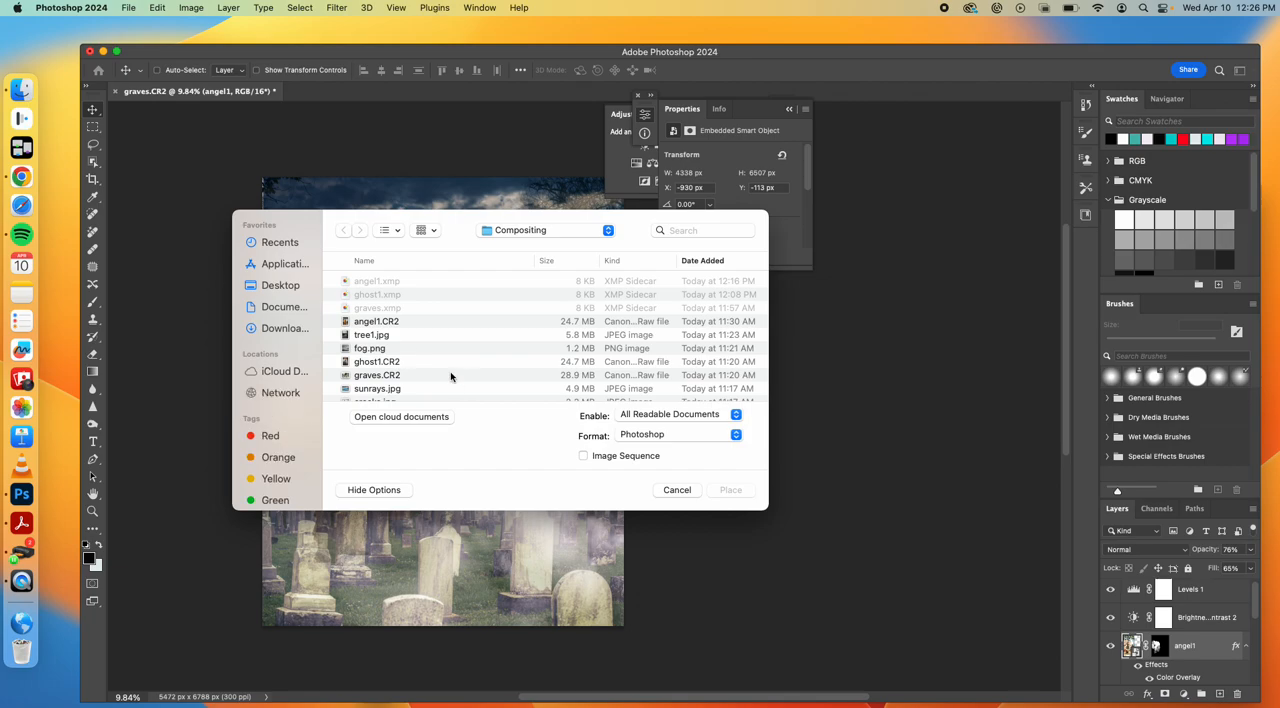
scroll(410, 352, down, 3)
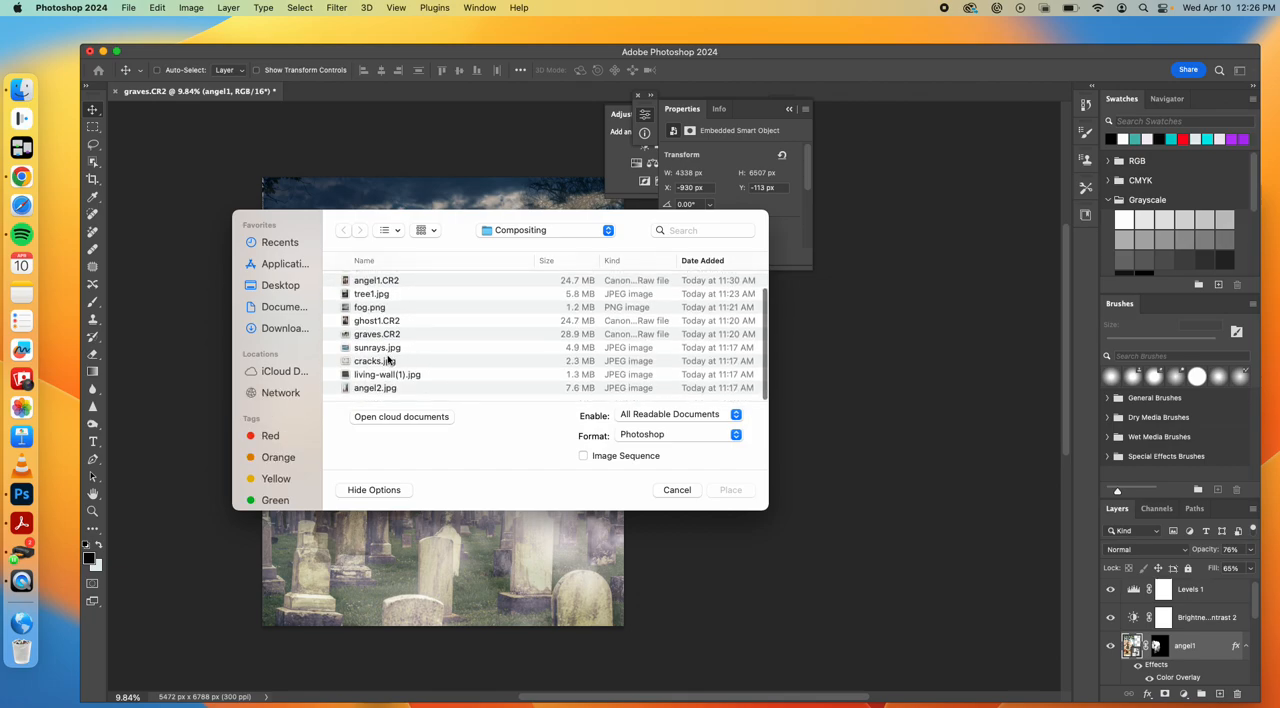
click(380, 361)
click(722, 490)
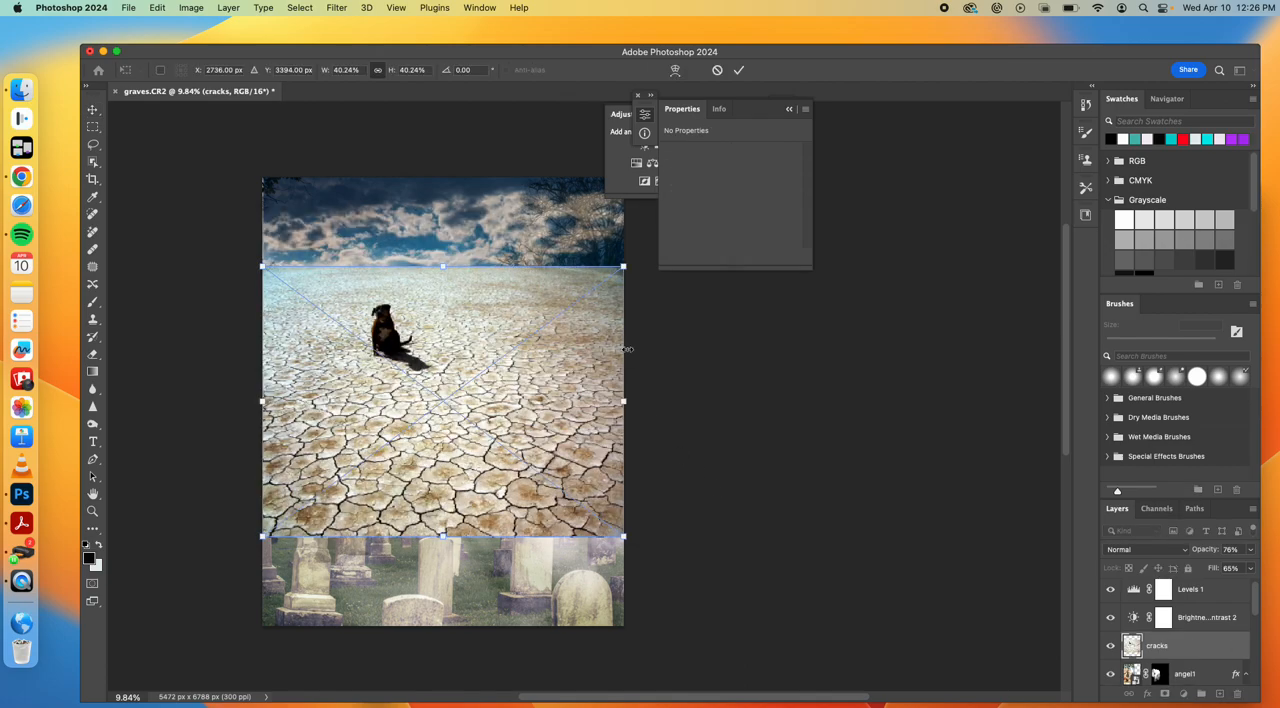
Enlarge the placed cracks image proportionally to about 78% so it covers the whole canvas
drag(623, 265, 697, 167)
drag(251, 537, 193, 644)
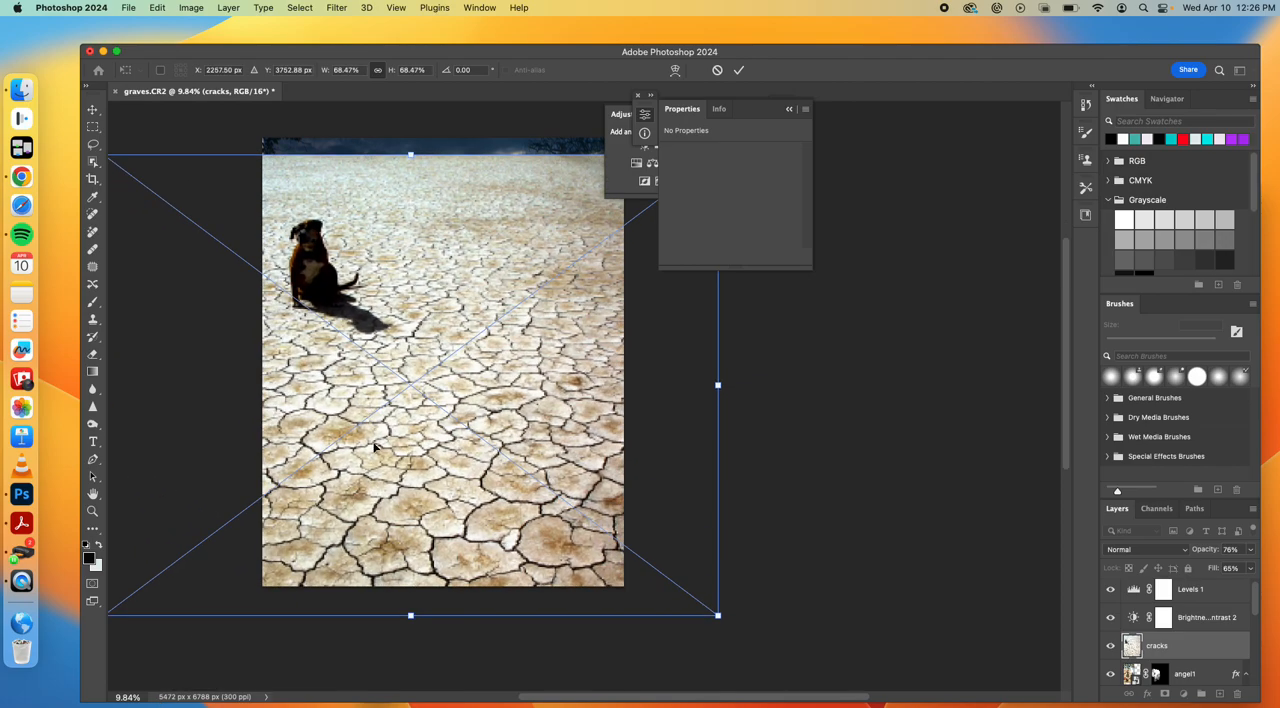
scroll(375, 447, up, 5)
scroll(375, 447, right, 2)
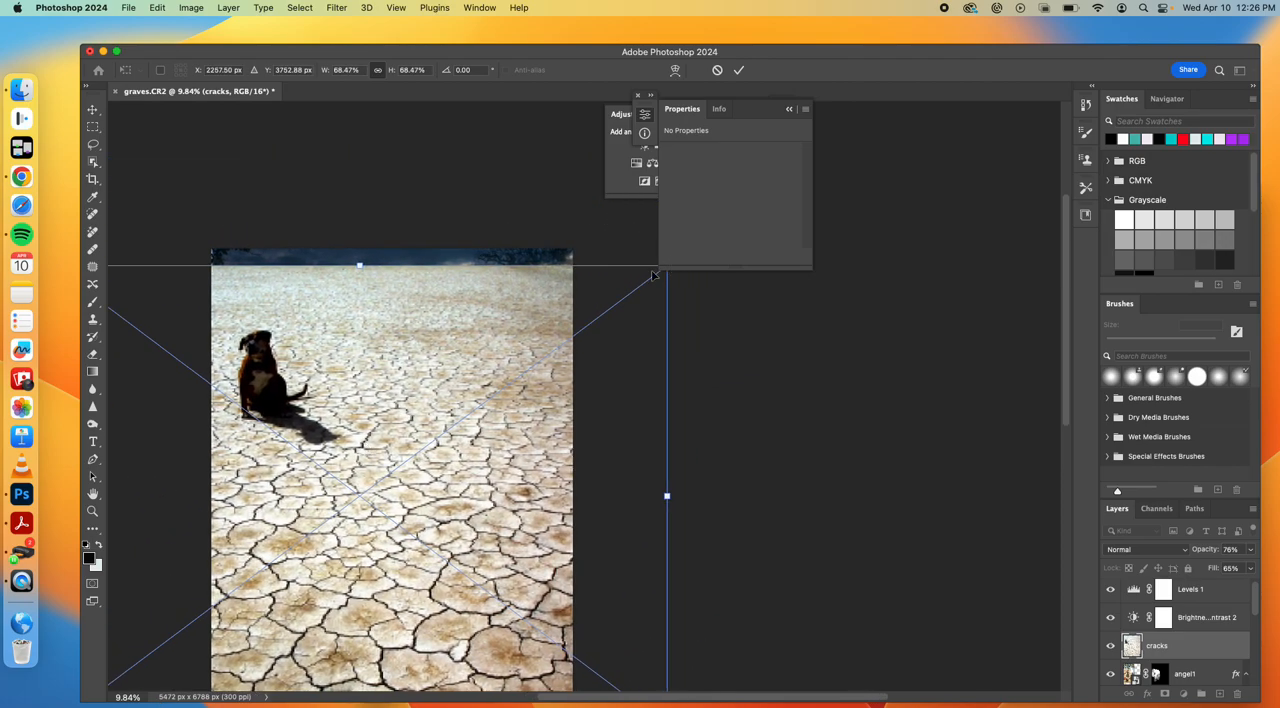
scroll(577, 262, up, 3)
scroll(577, 262, right, 4)
drag(568, 326, 653, 259)
scroll(641, 253, left, 18)
scroll(641, 253, down, 8)
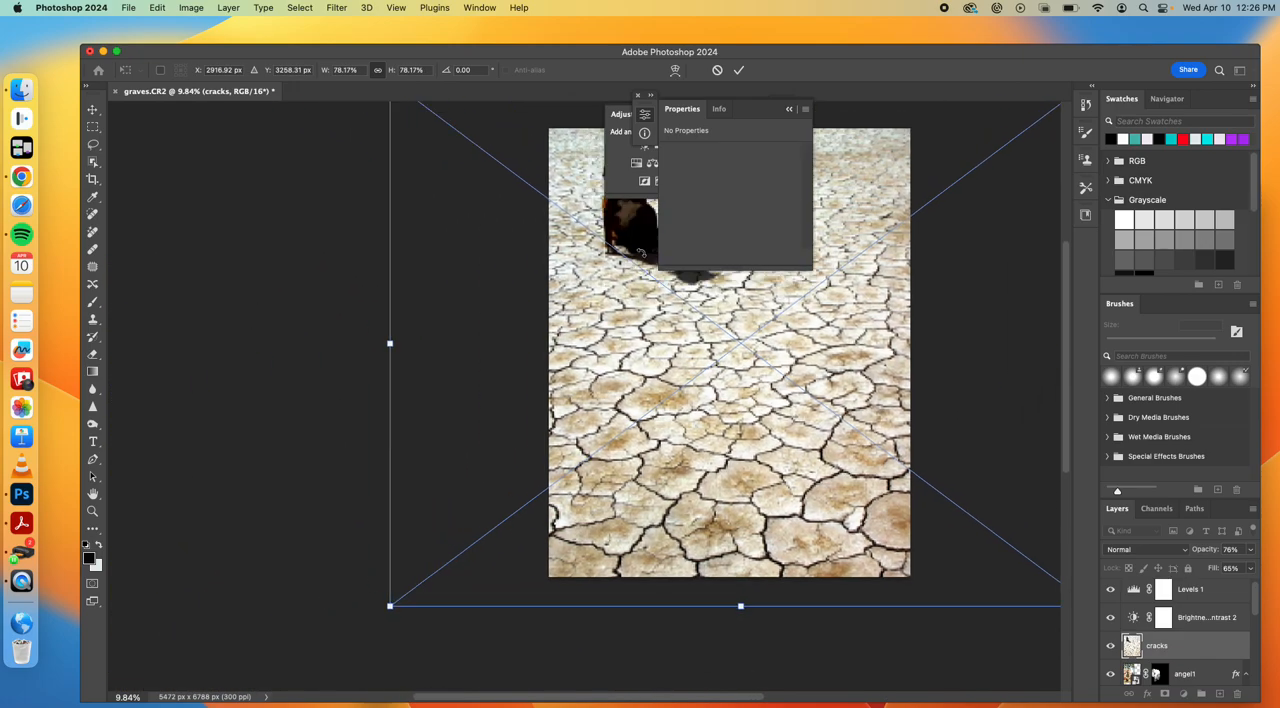
scroll(641, 253, right, 8)
scroll(641, 253, up, 4)
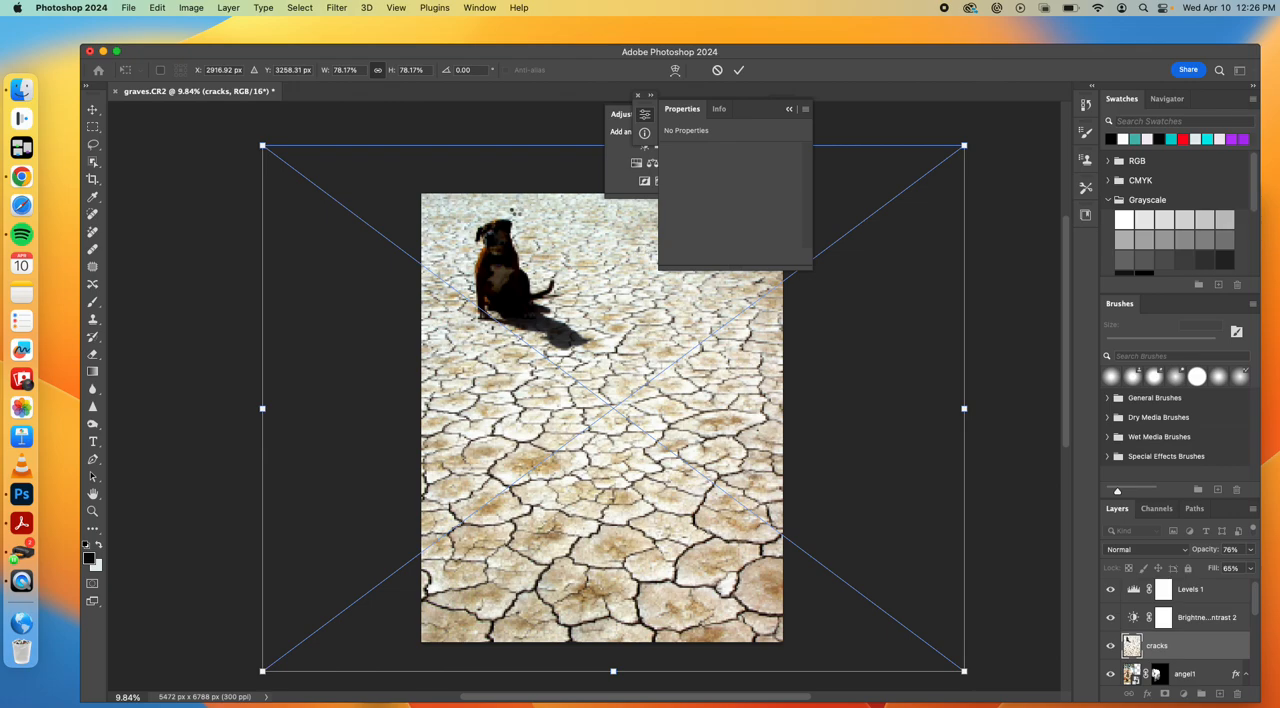
key(Return)
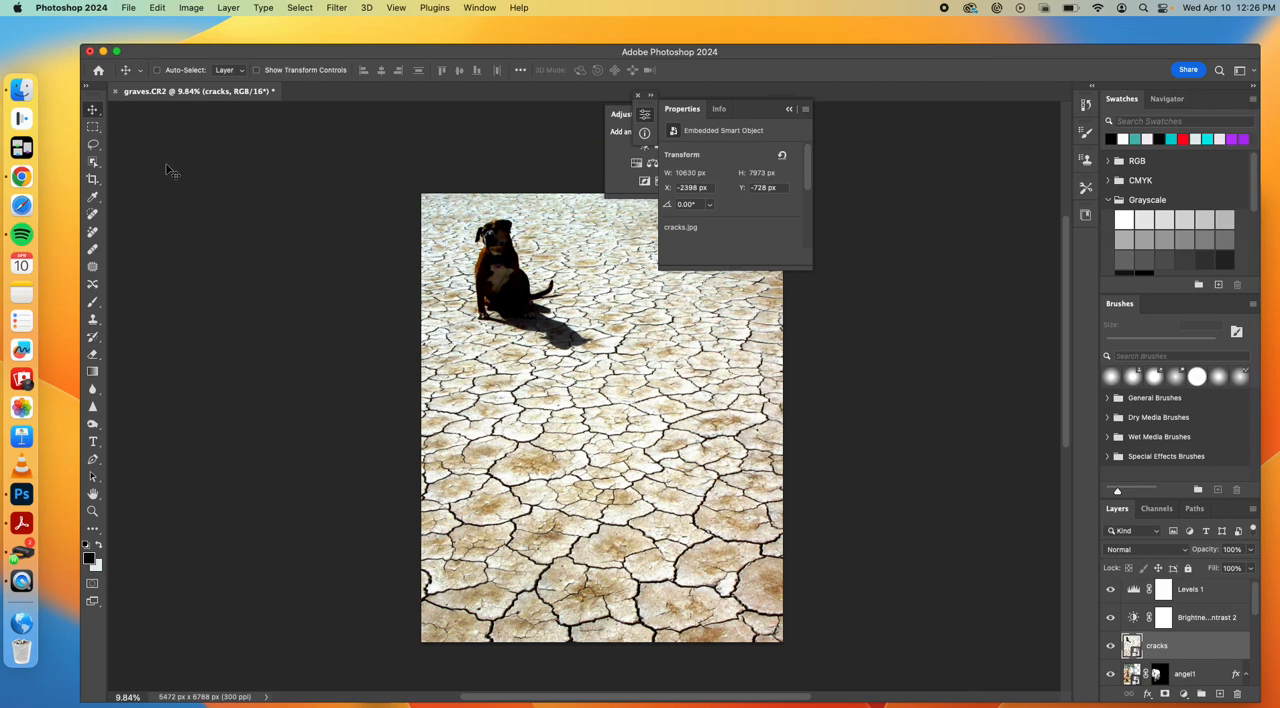
Lasso a loose selection around the dog and its shadow and rasterize the cracks layer
click(93, 146)
mouse_move(457, 226)
mouse_down()
mouse_move(464, 280)
mouse_move(508, 352)
mouse_move(572, 388)
mouse_move(590, 378)
mouse_move(601, 345)
mouse_move(540, 226)
mouse_move(500, 210)
mouse_move(464, 232)
mouse_up()
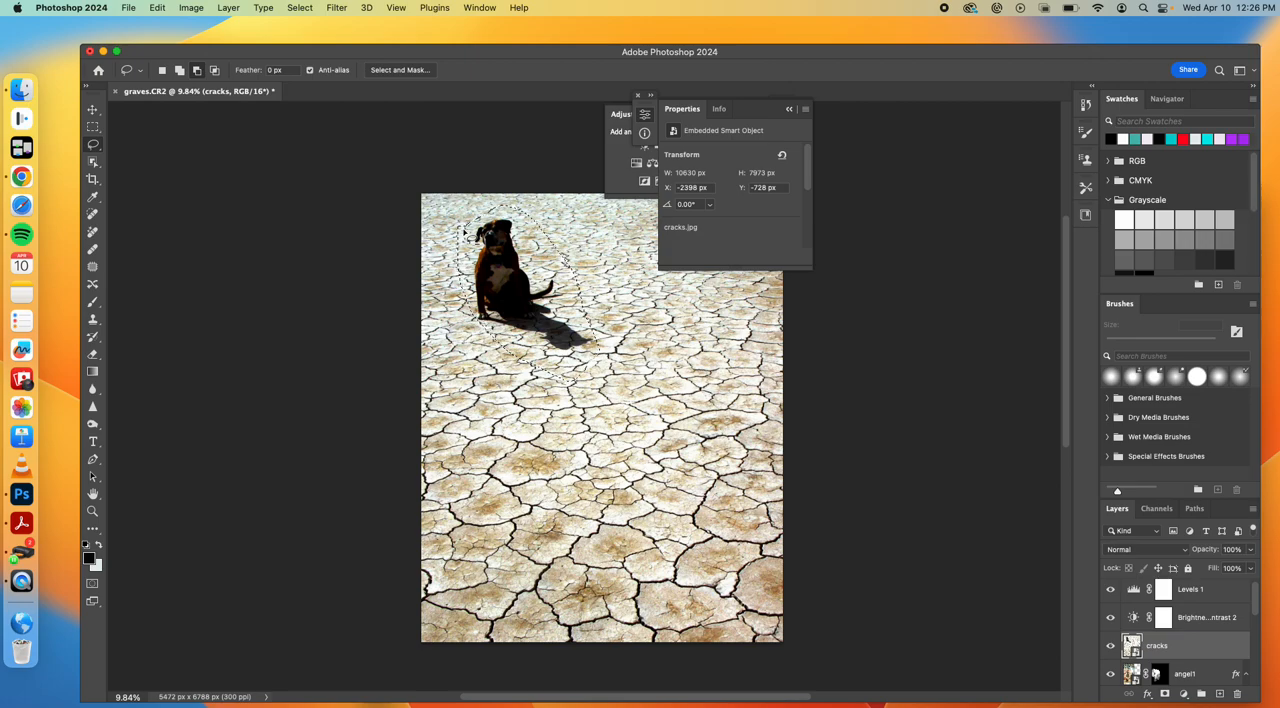
right_click(1190, 650)
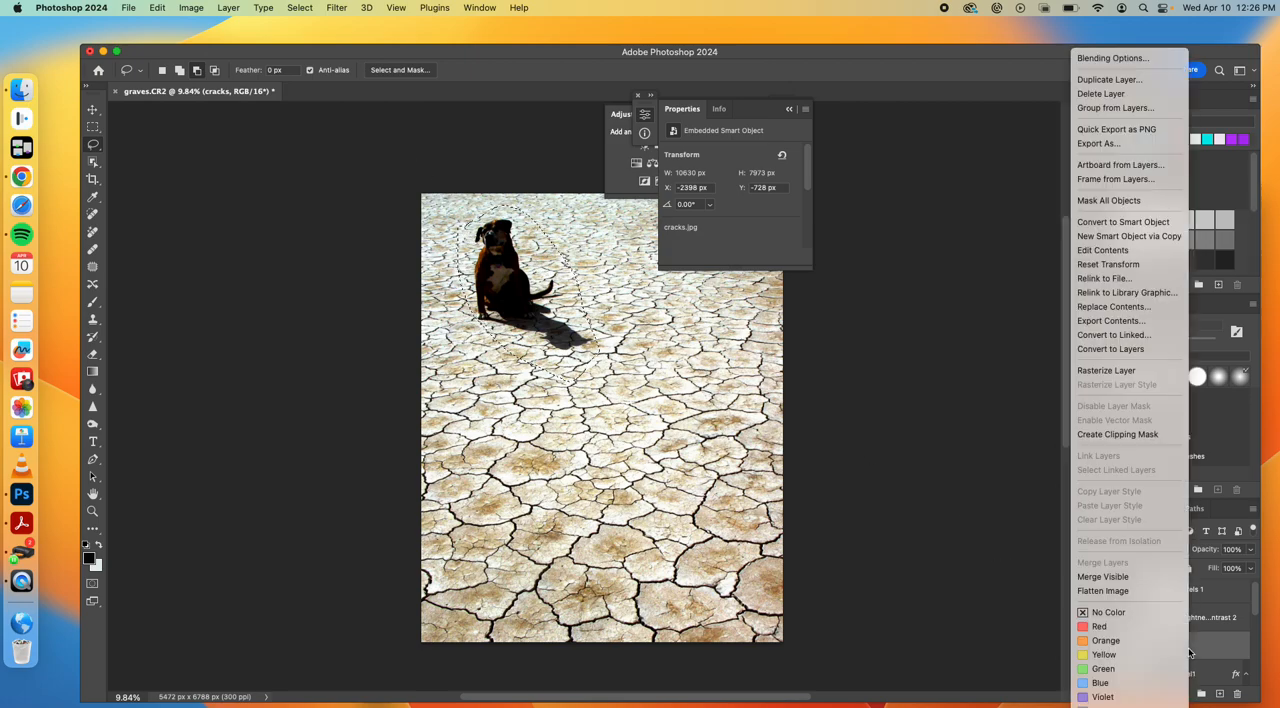
click(1170, 371)
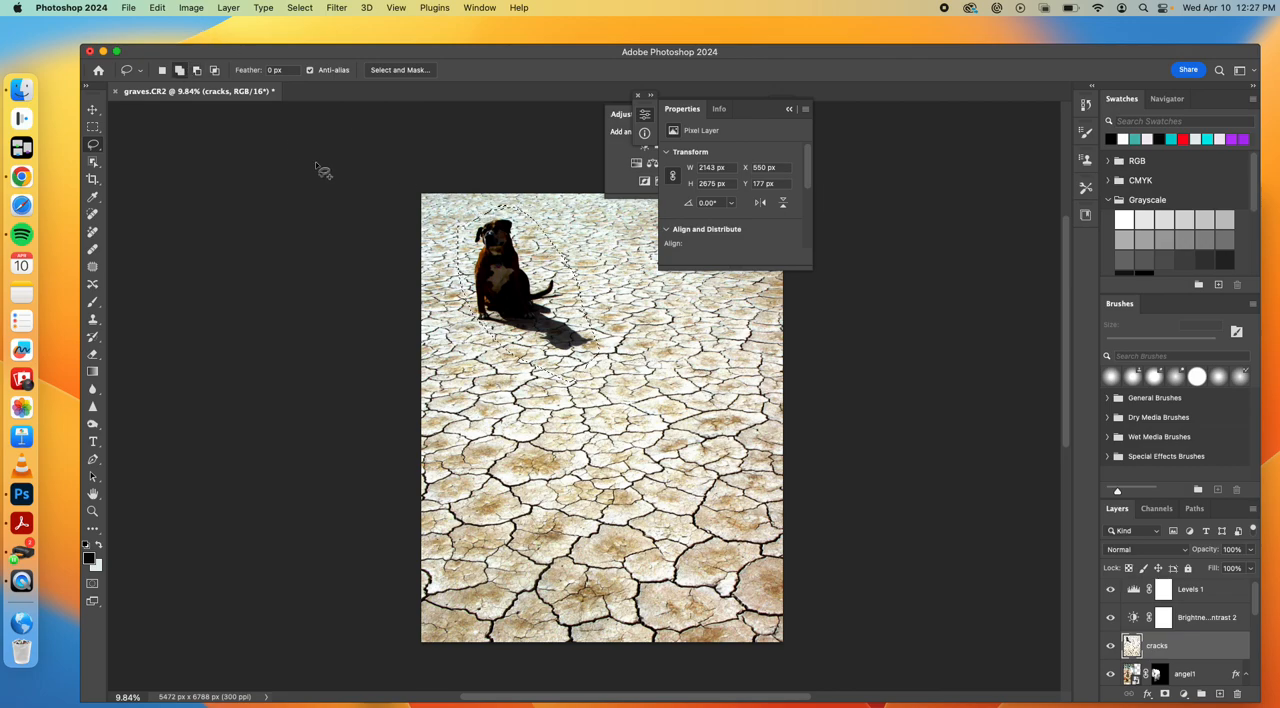
click(179, 72)
mouse_move(471, 226)
mouse_down()
mouse_move(463, 271)
mouse_move(480, 346)
mouse_move(545, 362)
mouse_up()
mouse_move(561, 245)
mouse_down()
mouse_move(520, 214)
mouse_move(472, 225)
mouse_up()
Try a Content-Aware fill with Color Adaptation at 100% opacity over the selected dog and shadow, and undo it
click(157, 7)
click(198, 214)
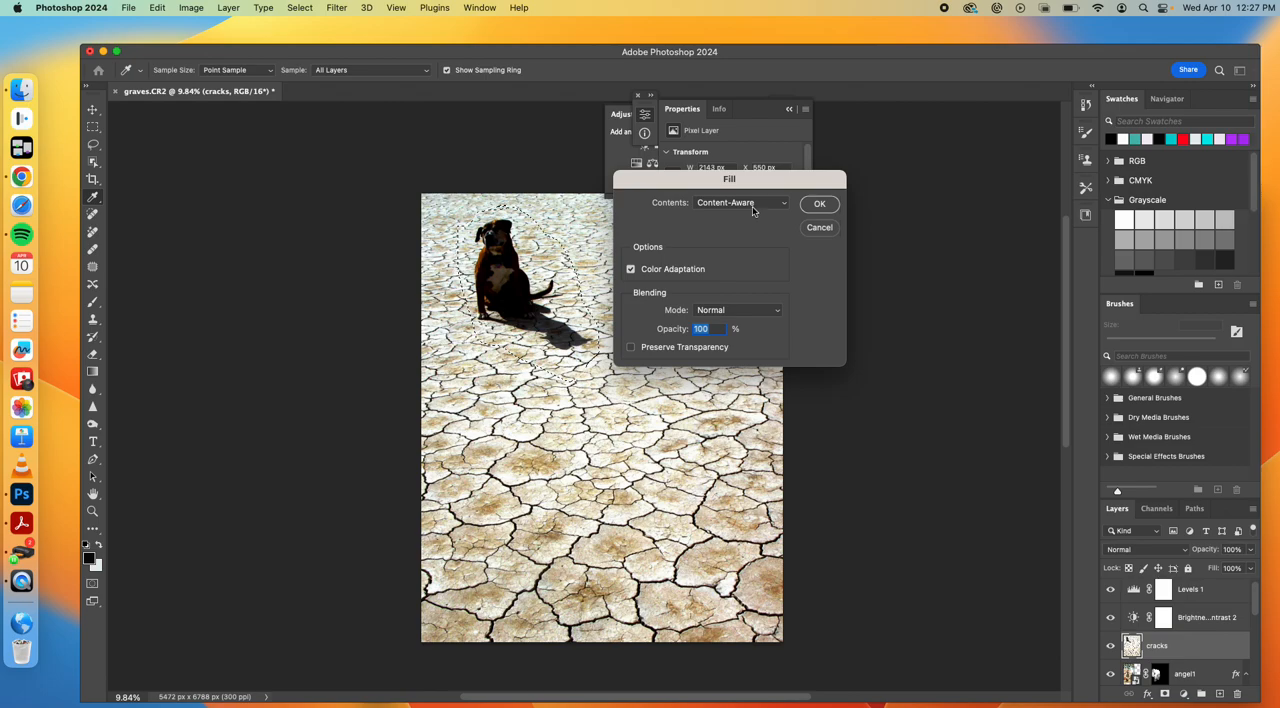
click(818, 204)
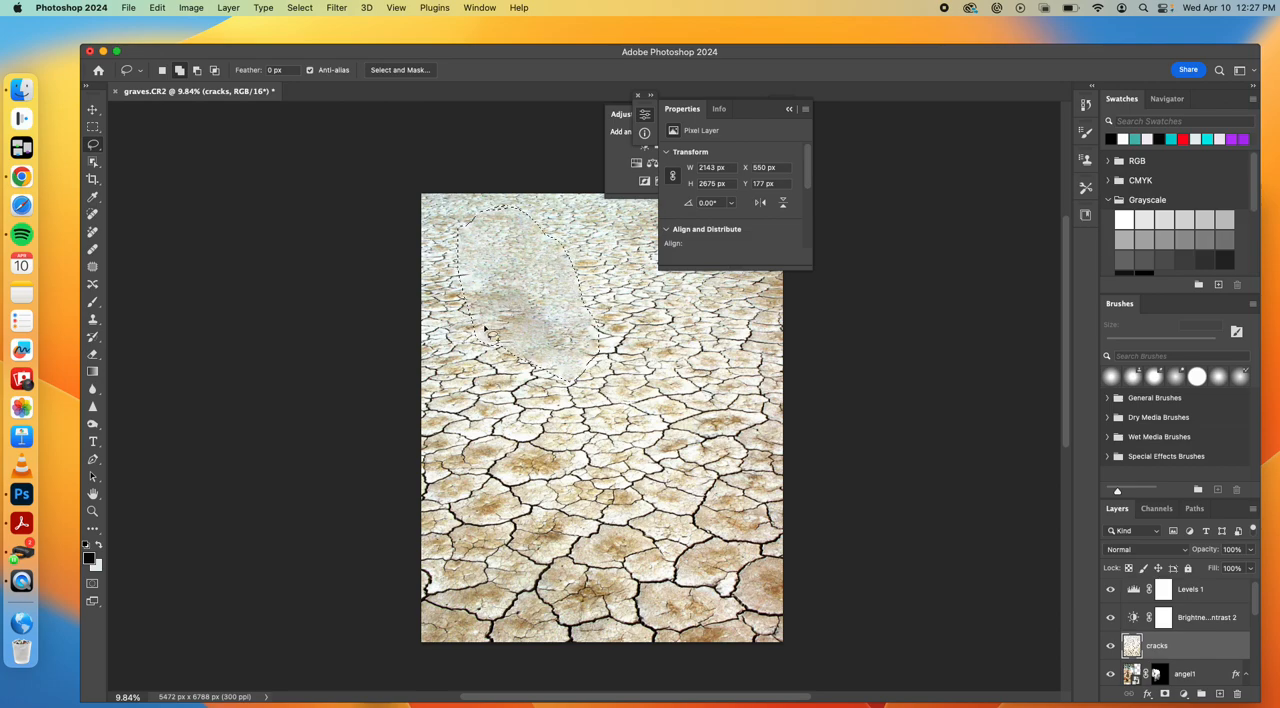
key(super+z)
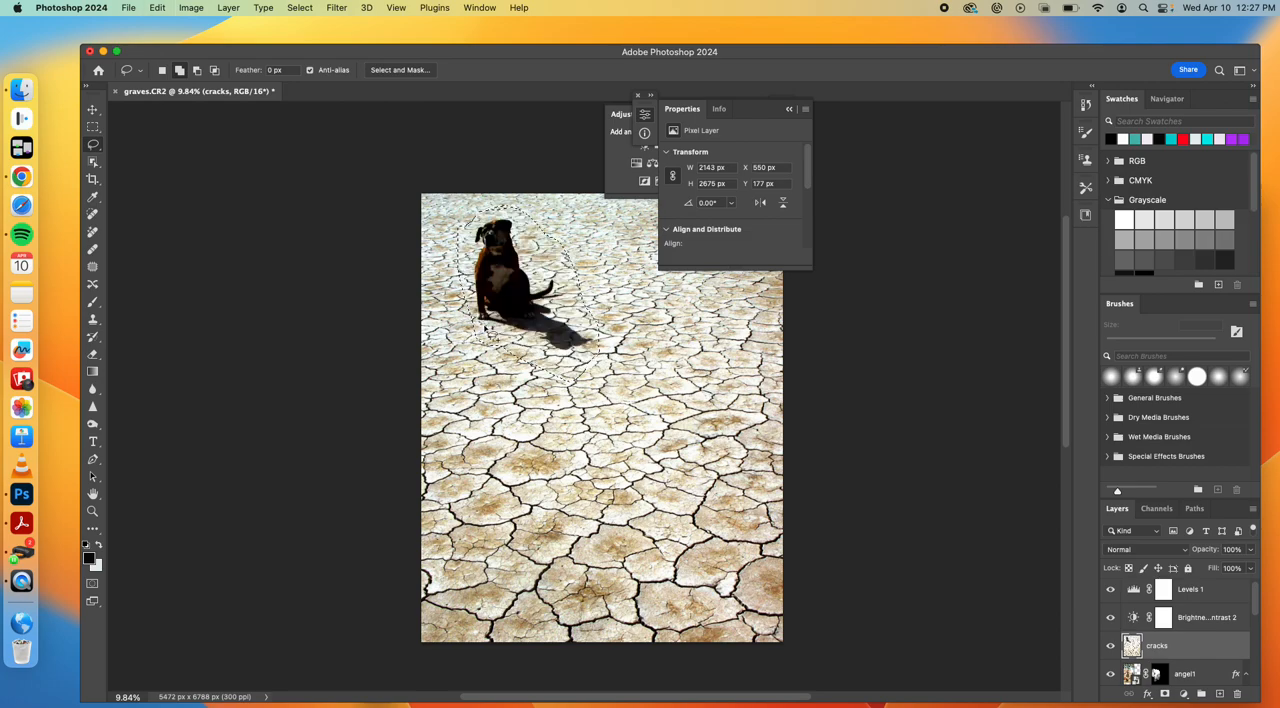
Try a Generative Fill with an empty prompt over the selected dog and shadow, and undo it
click(158, 9)
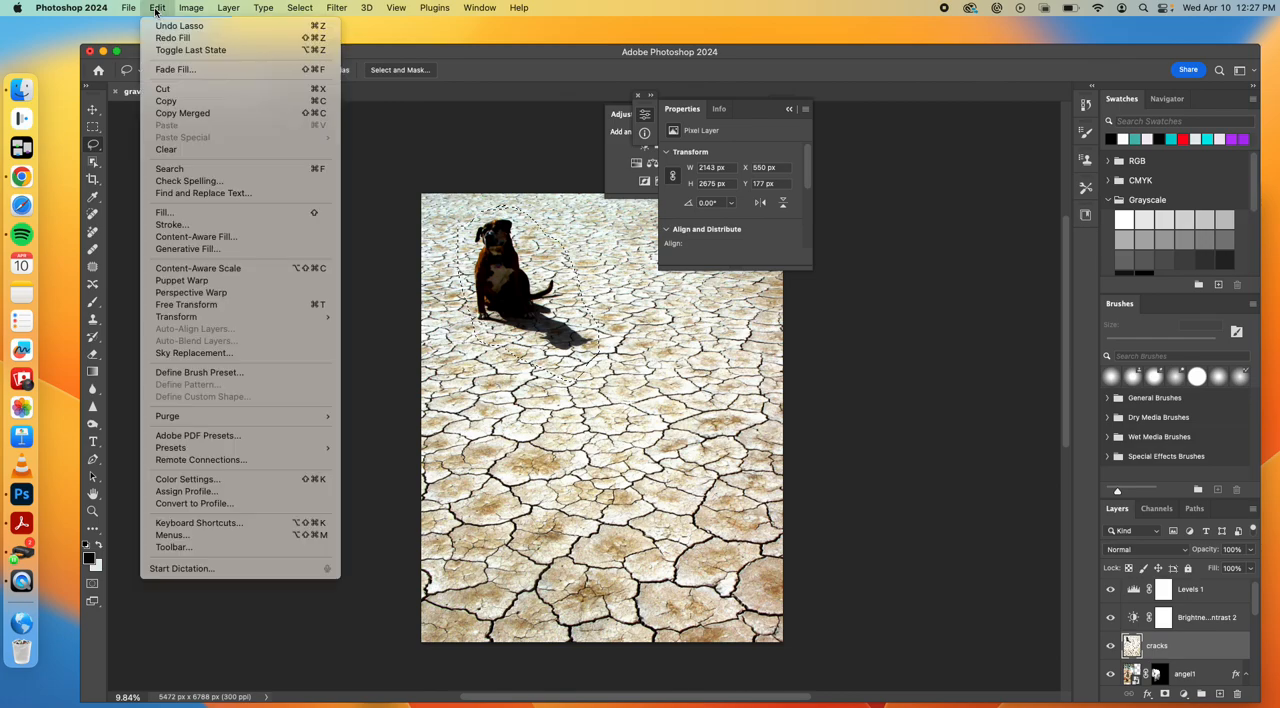
click(183, 248)
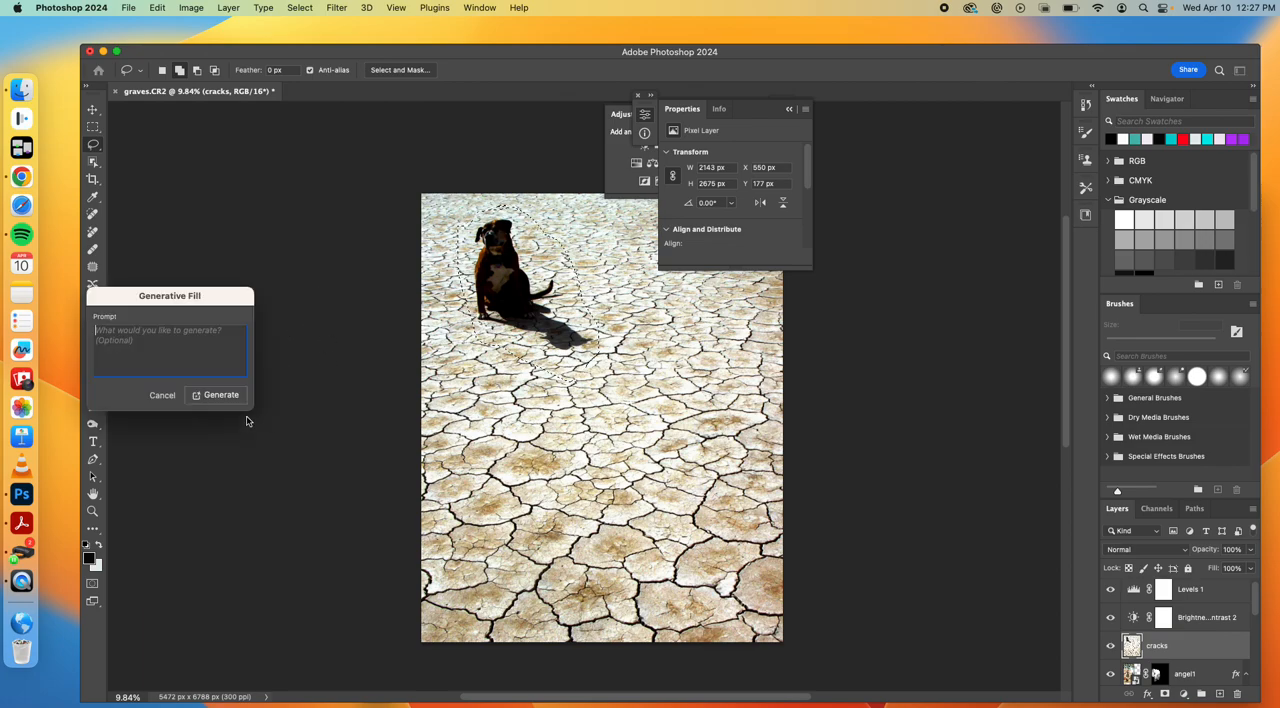
click(203, 396)
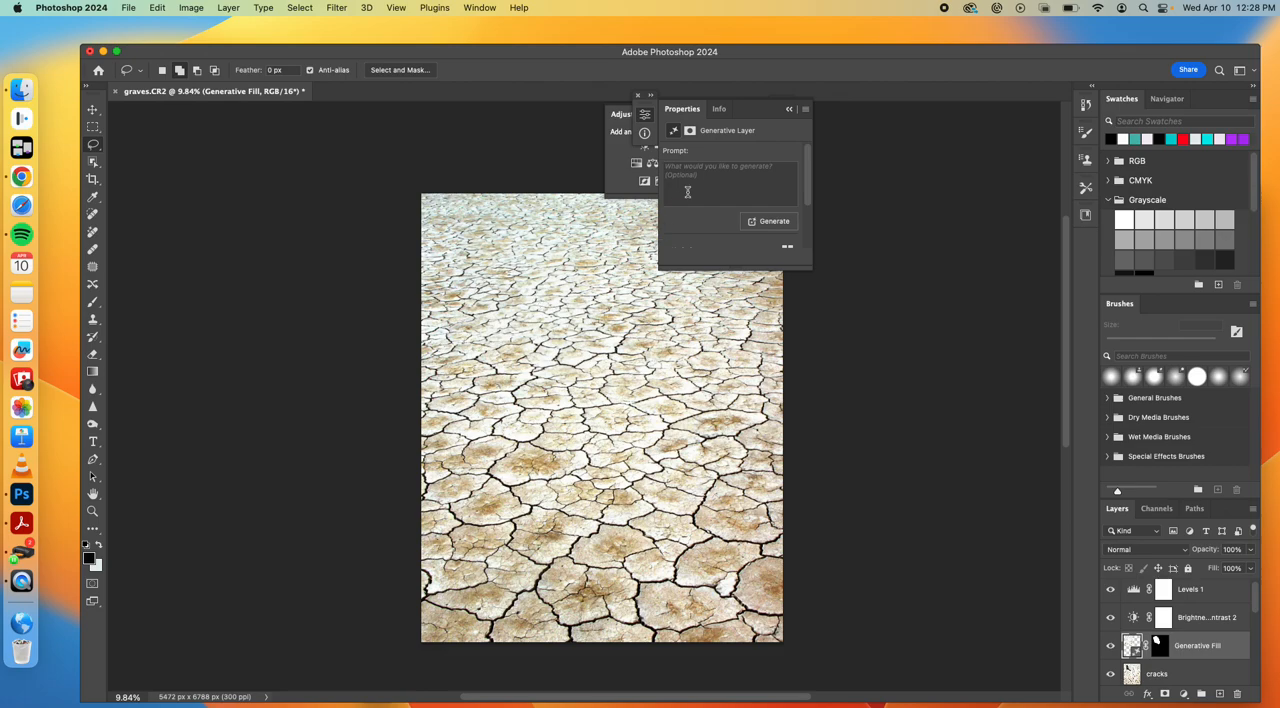
key(super+z)
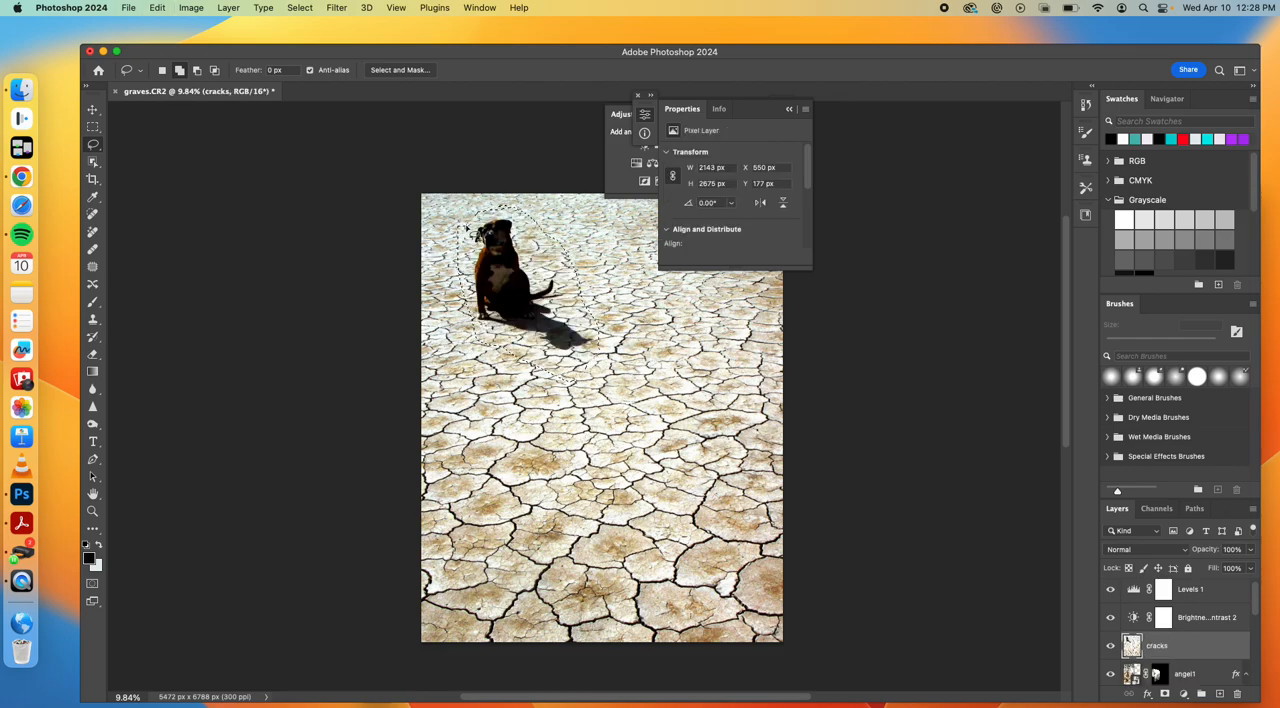
click(157, 7)
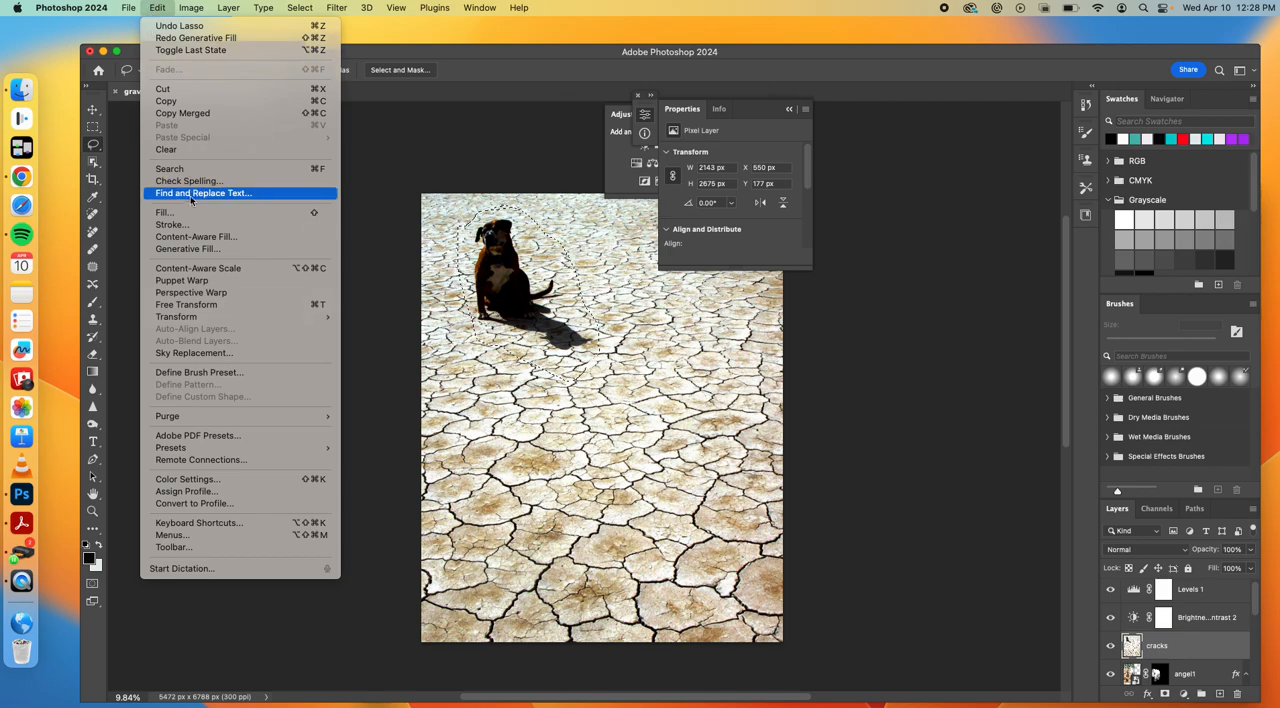
click(190, 213)
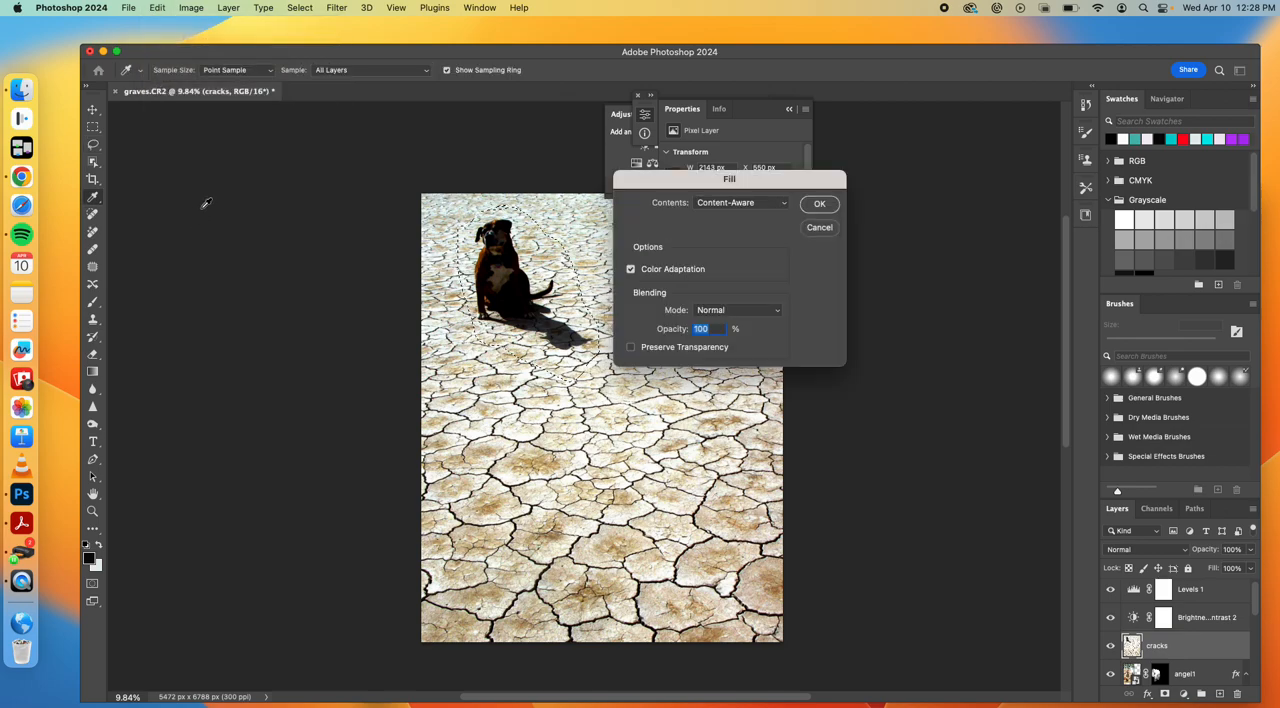
click(815, 228)
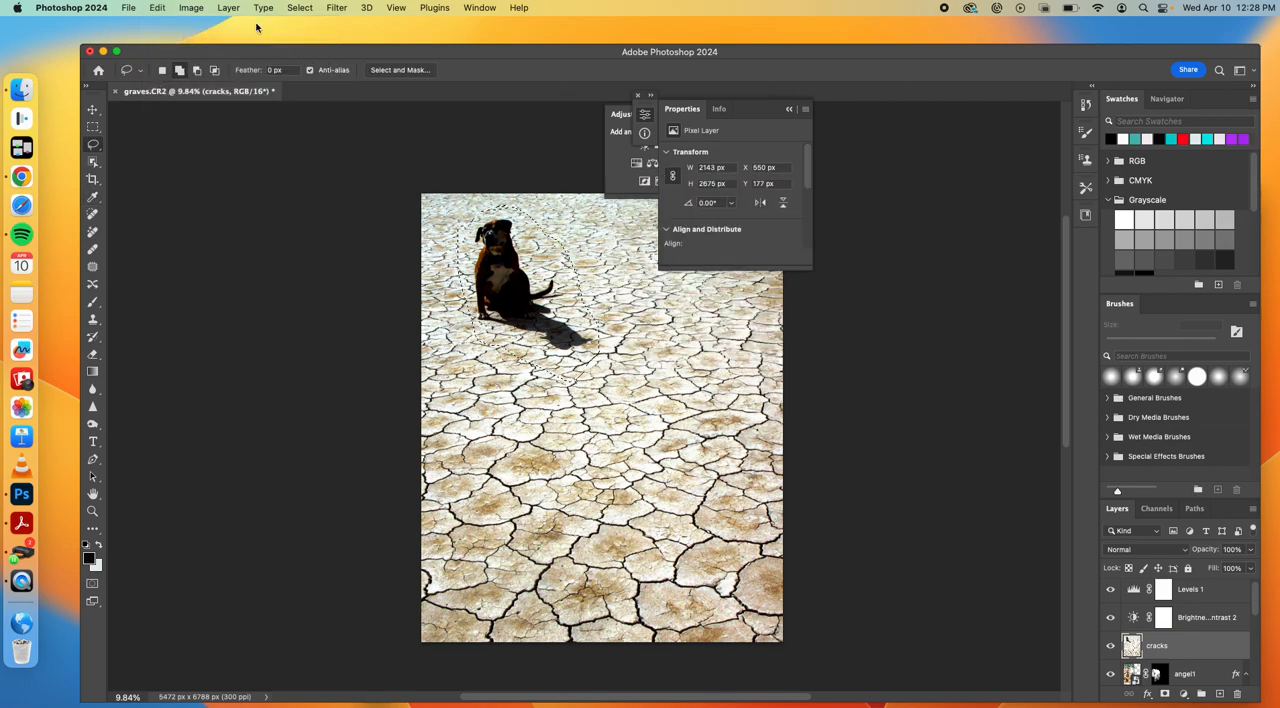
Run Generative Fill on the selected dog and shadow with the prompt "kitten playing with a beachball"
click(158, 8)
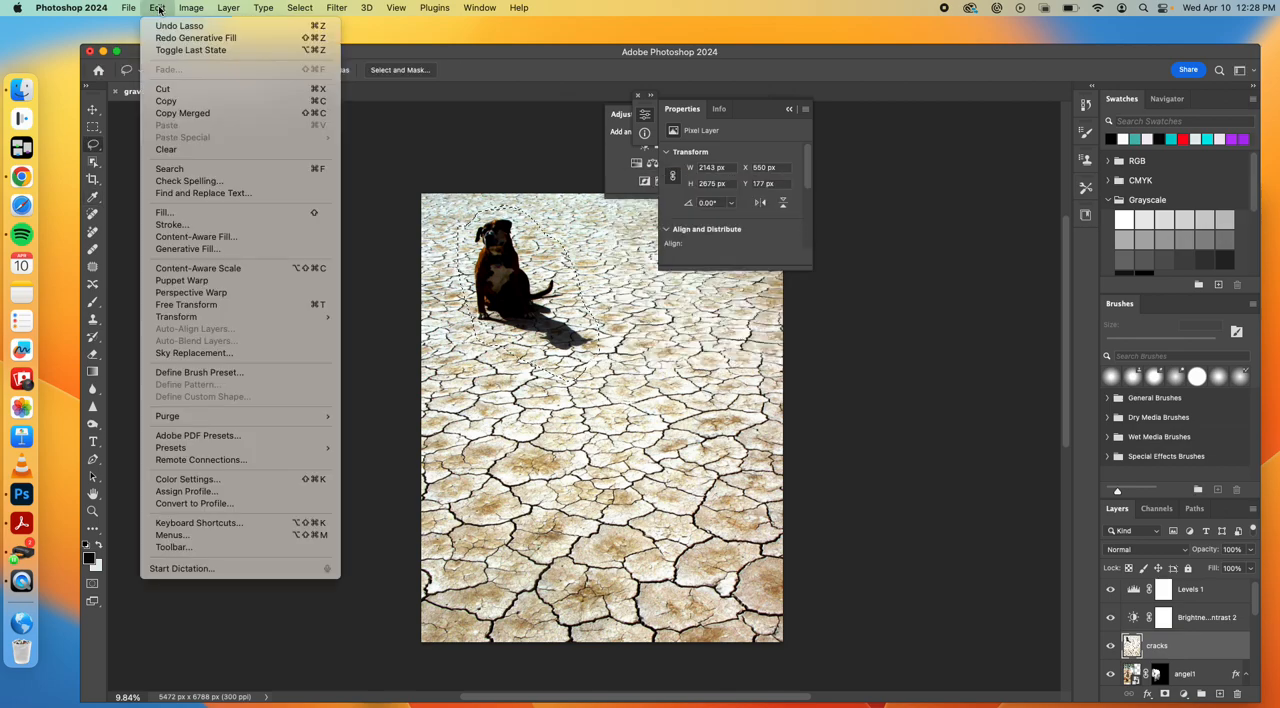
click(190, 249)
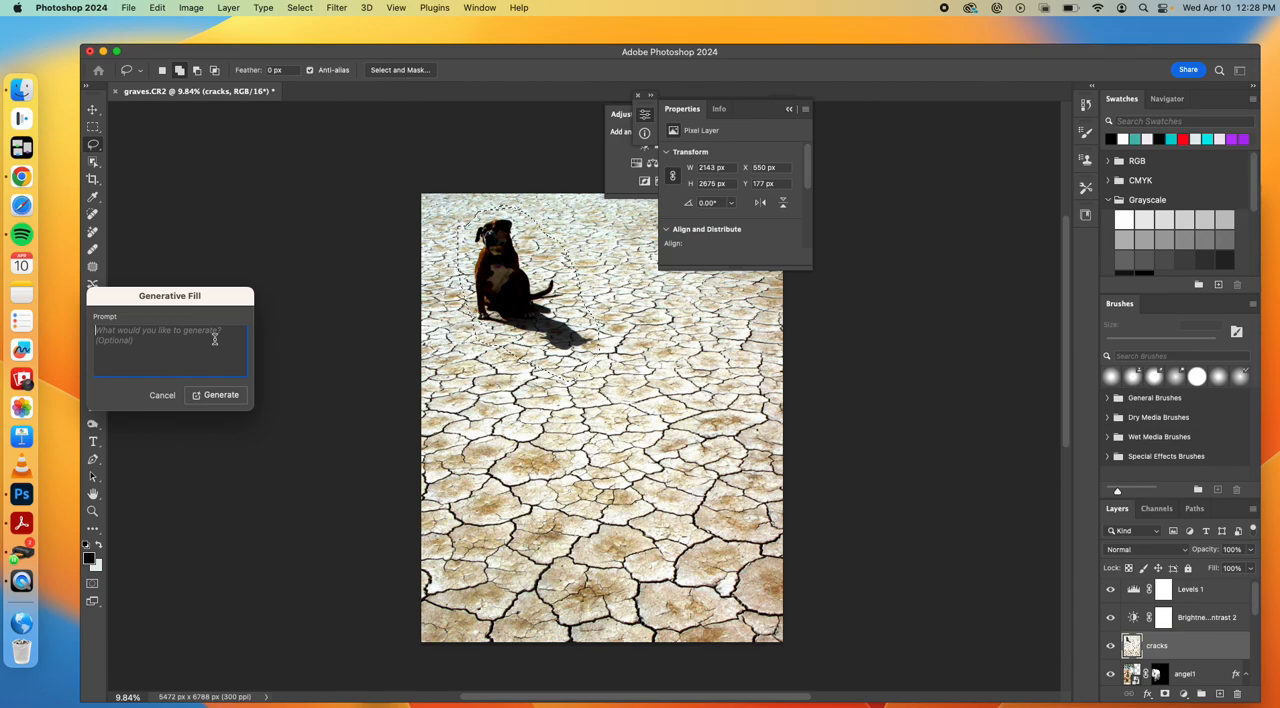
text(beachball)
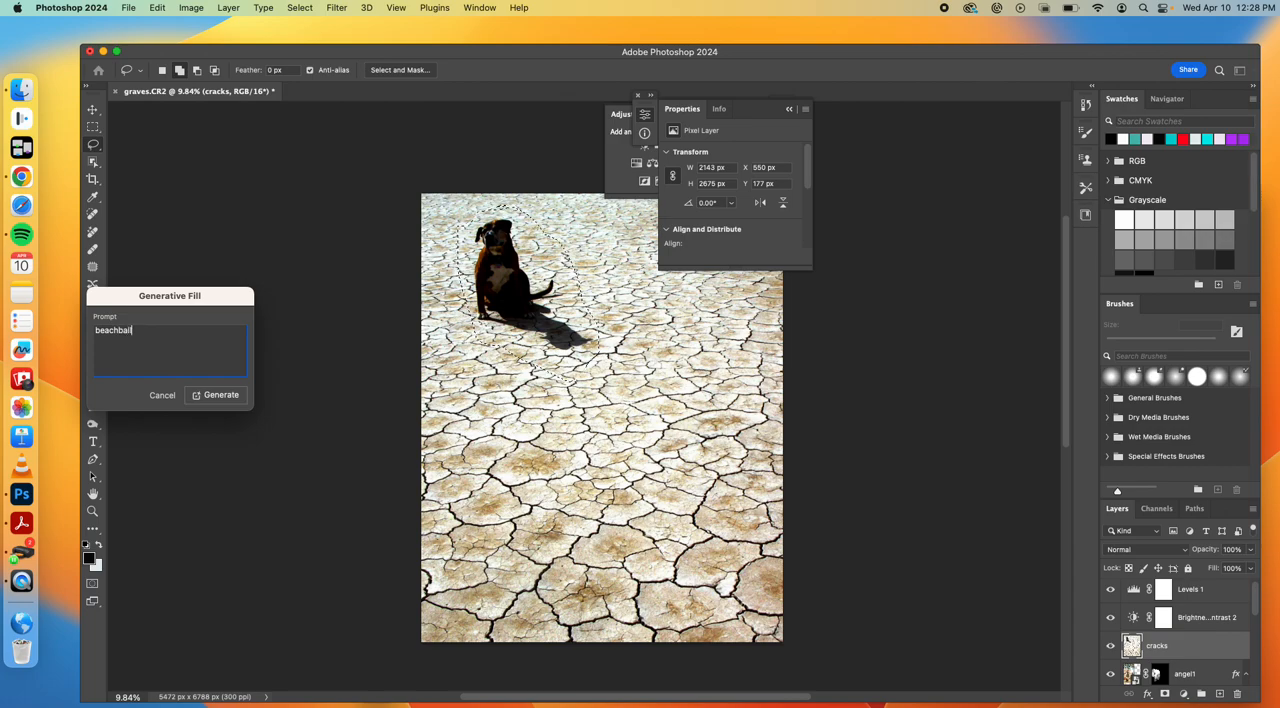
double_click(97, 332)
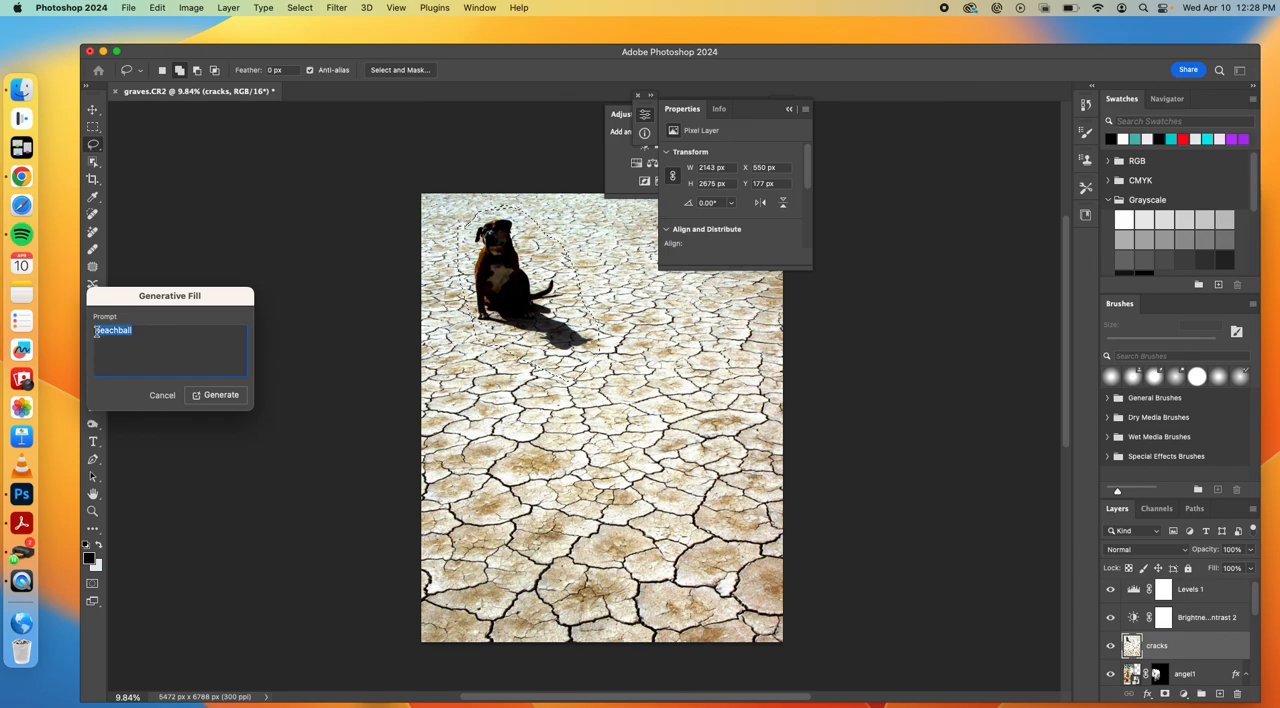
click(97, 333)
text(kitten pla)
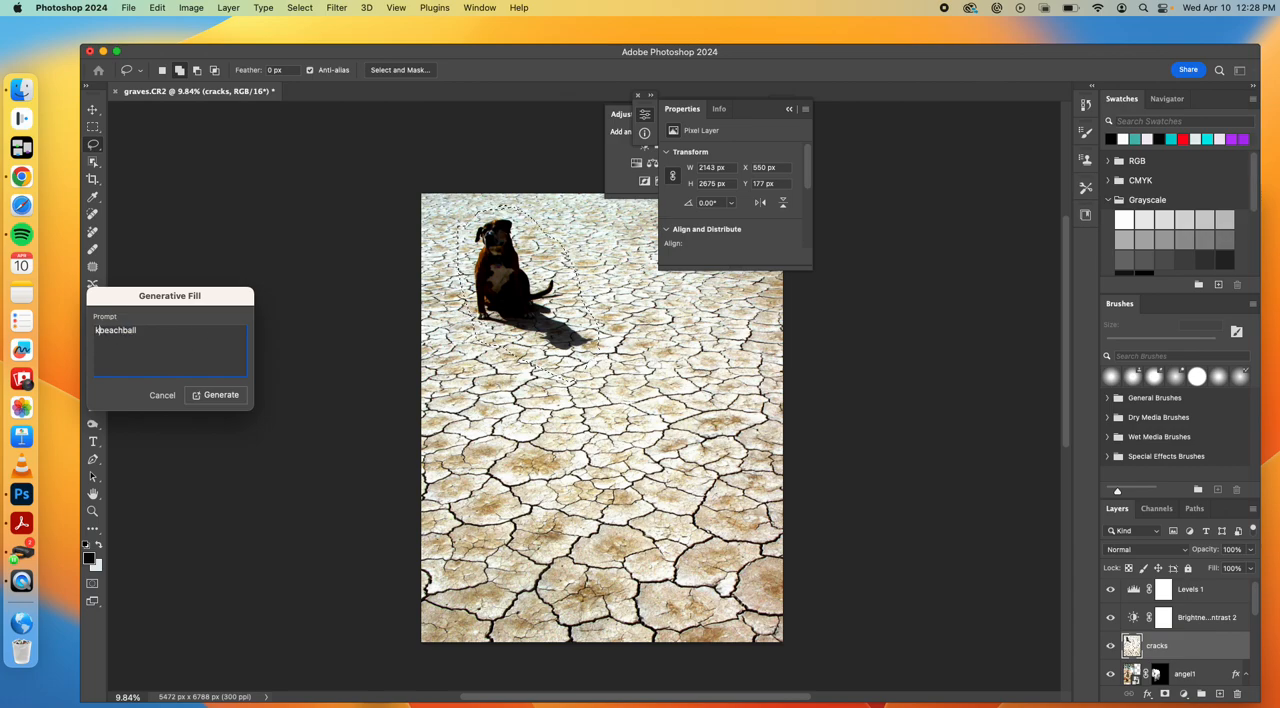
text(ying with a)
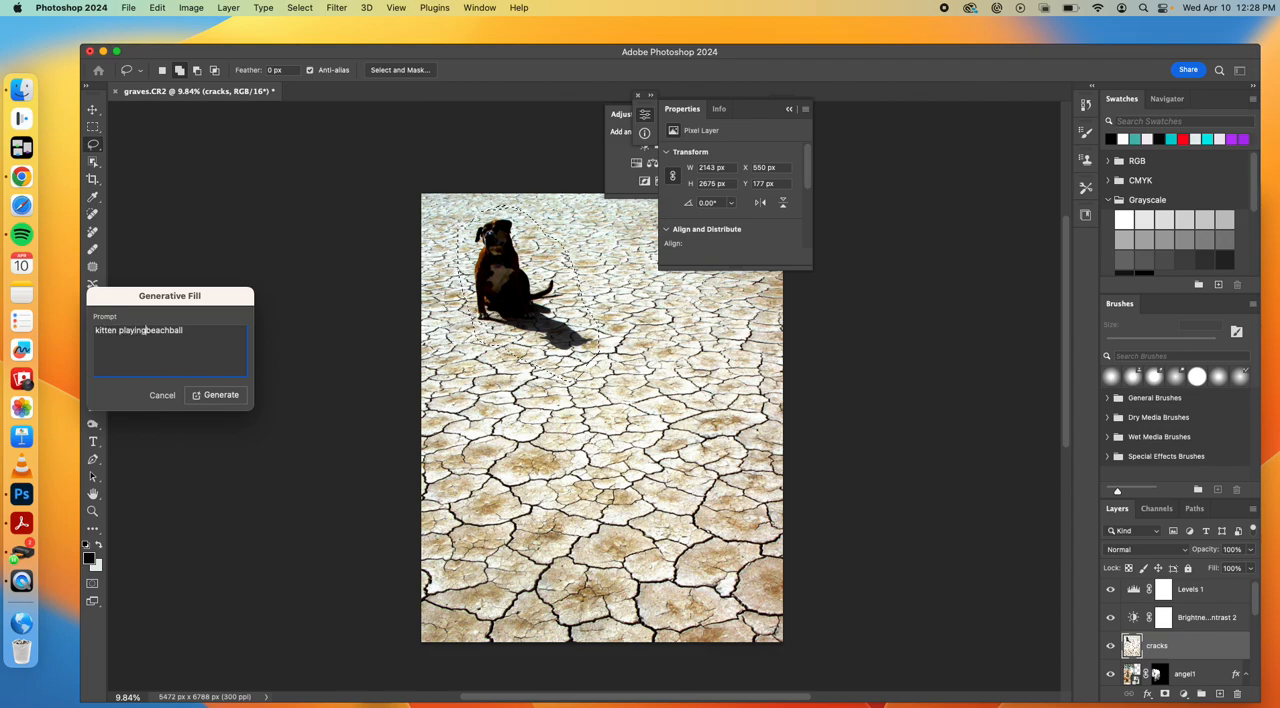
click(222, 394)
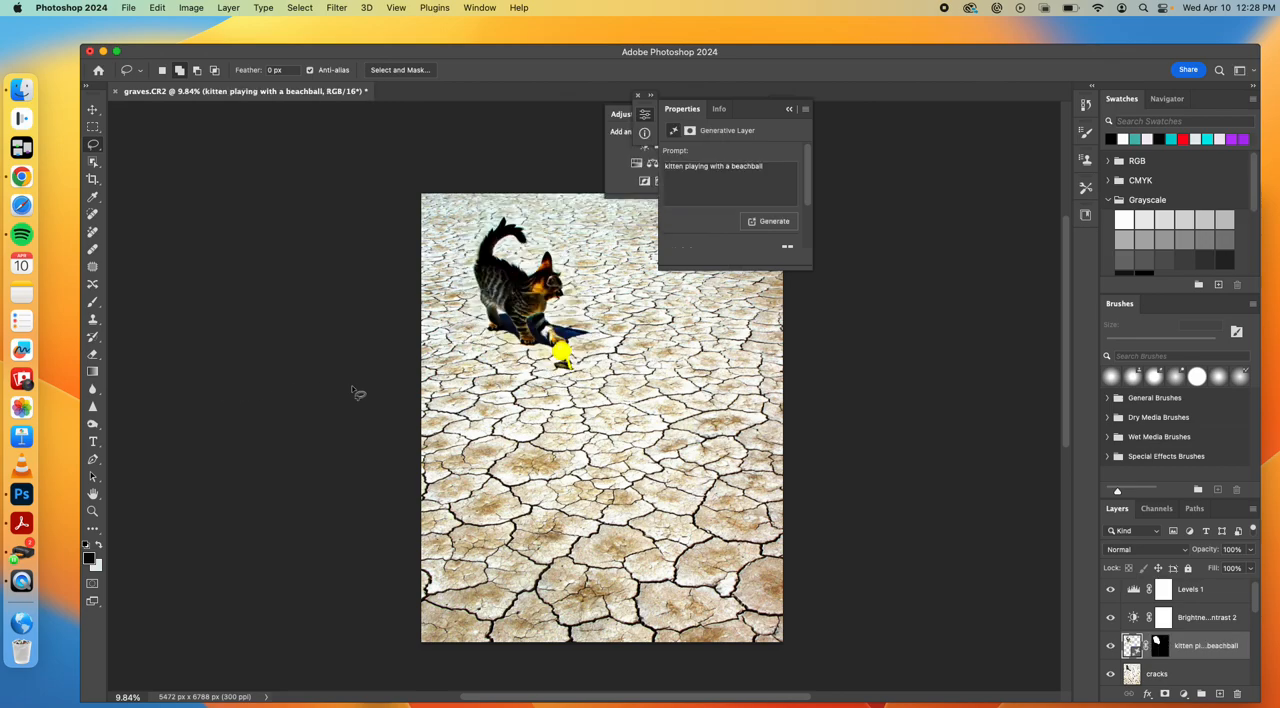
Preview the second and third generated variations of the kitten with the beachball
scroll(753, 183, down, 3)
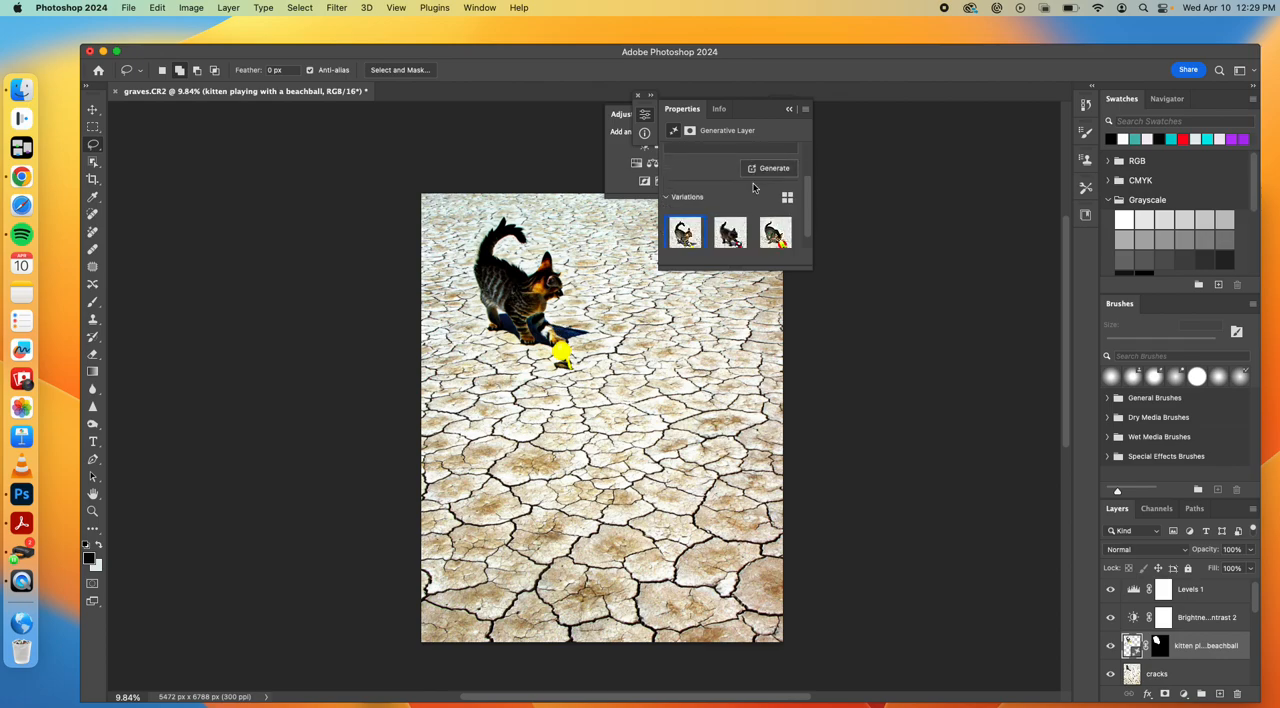
click(729, 221)
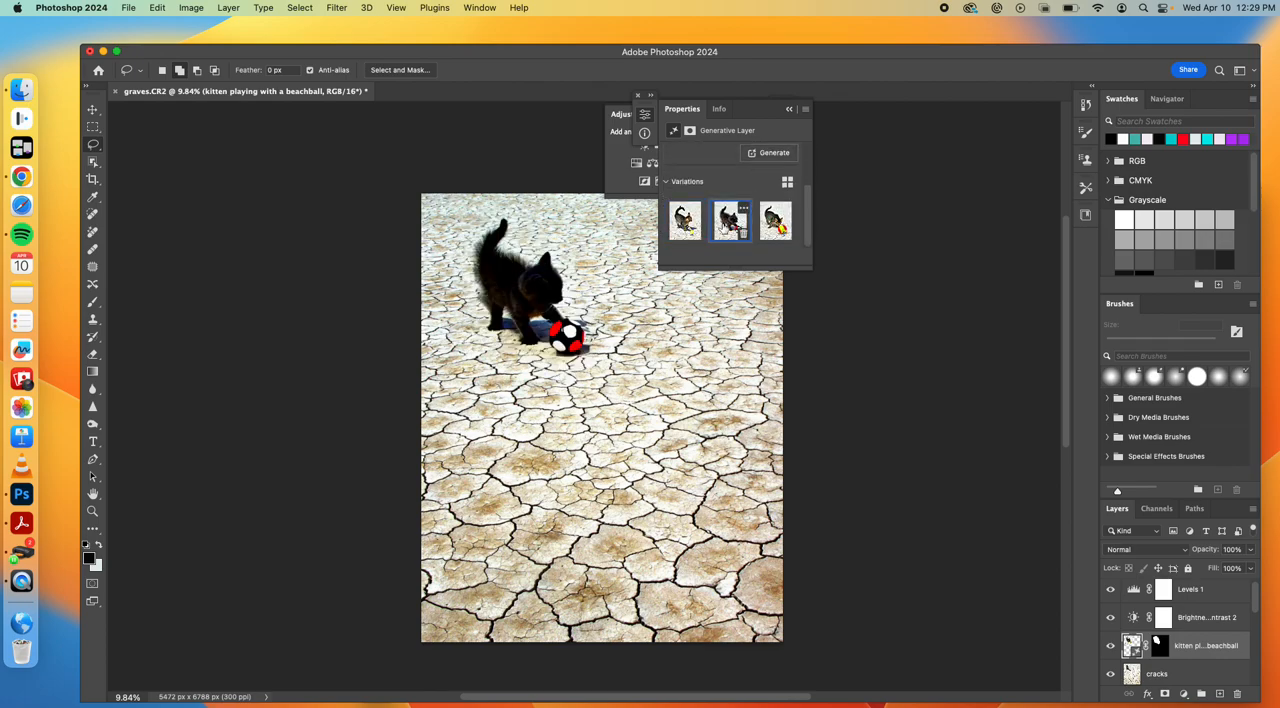
click(775, 222)
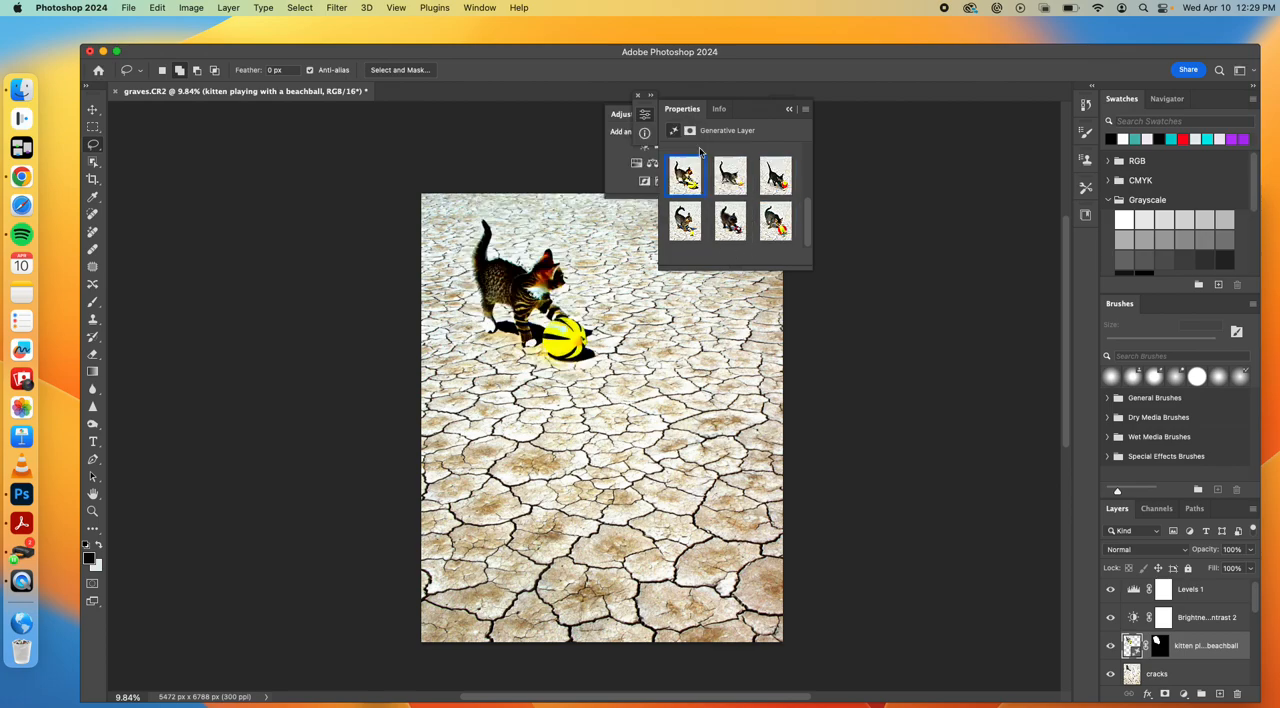
Clear the generative layer's prompt and generate again with an empty prompt to remove the kitten and ball
scroll(705, 207, up, 5)
scroll(705, 207, down, 5)
scroll(714, 200, up, 5)
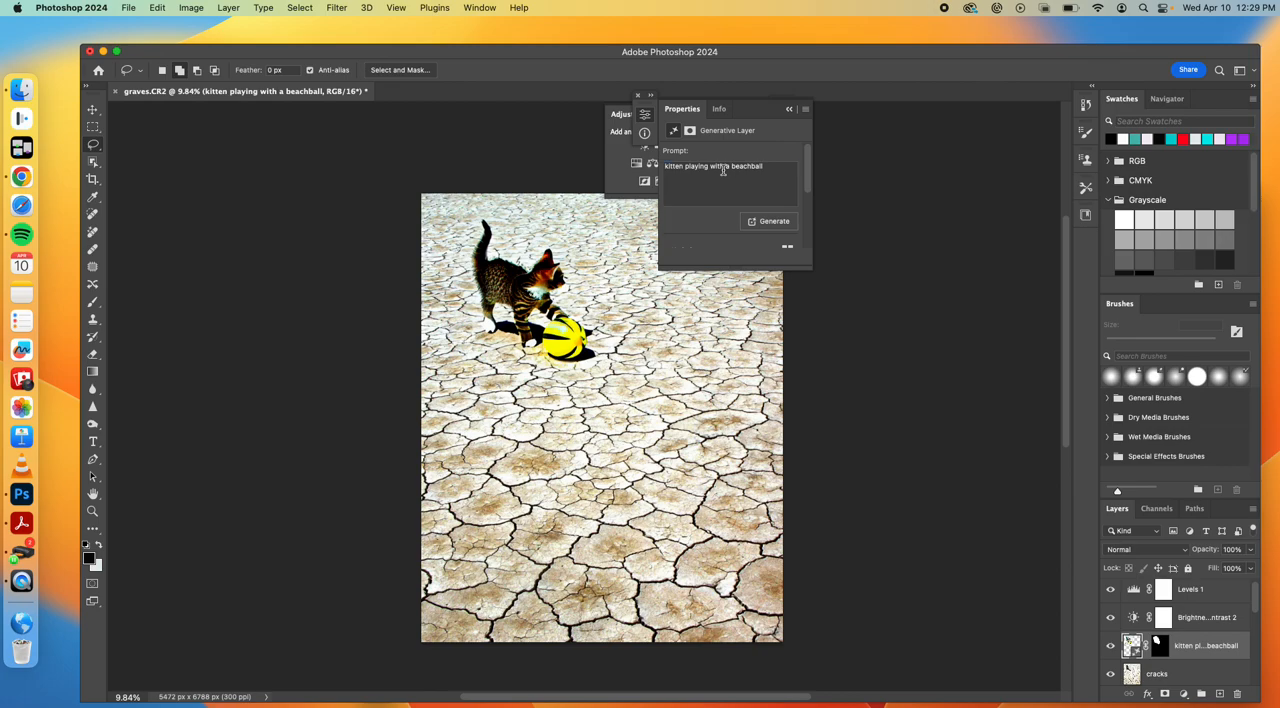
triple_click(722, 167)
key(BackSpace)
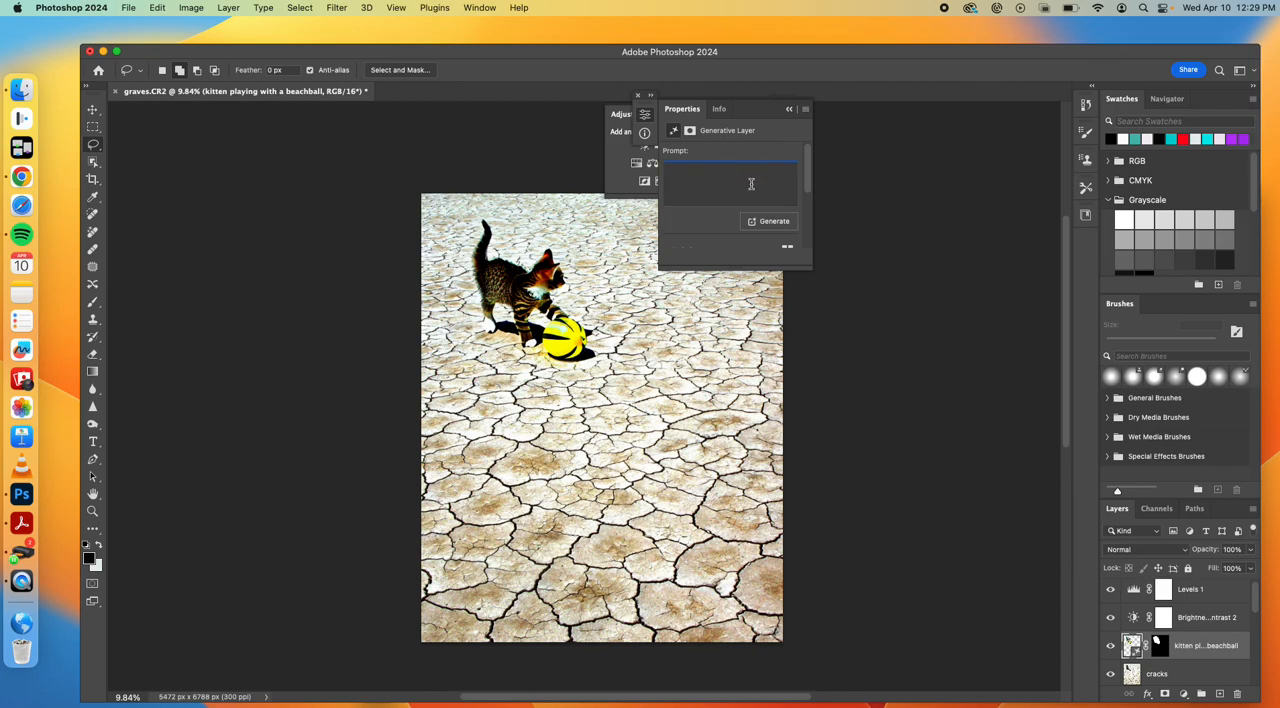
click(767, 224)
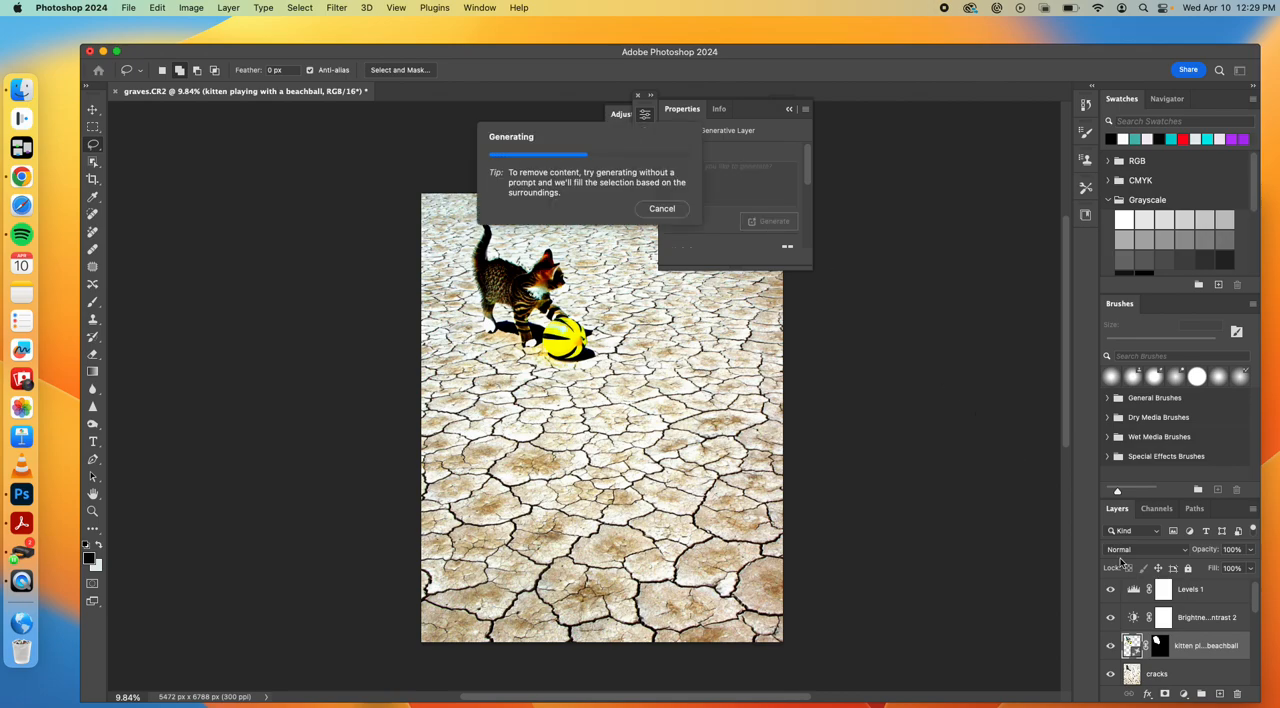
Try moving the cracks layer down the stack to just above tree1, compare its visibility, and undo the move
scroll(1158, 638, down, 3)
scroll(1160, 637, up, 1)
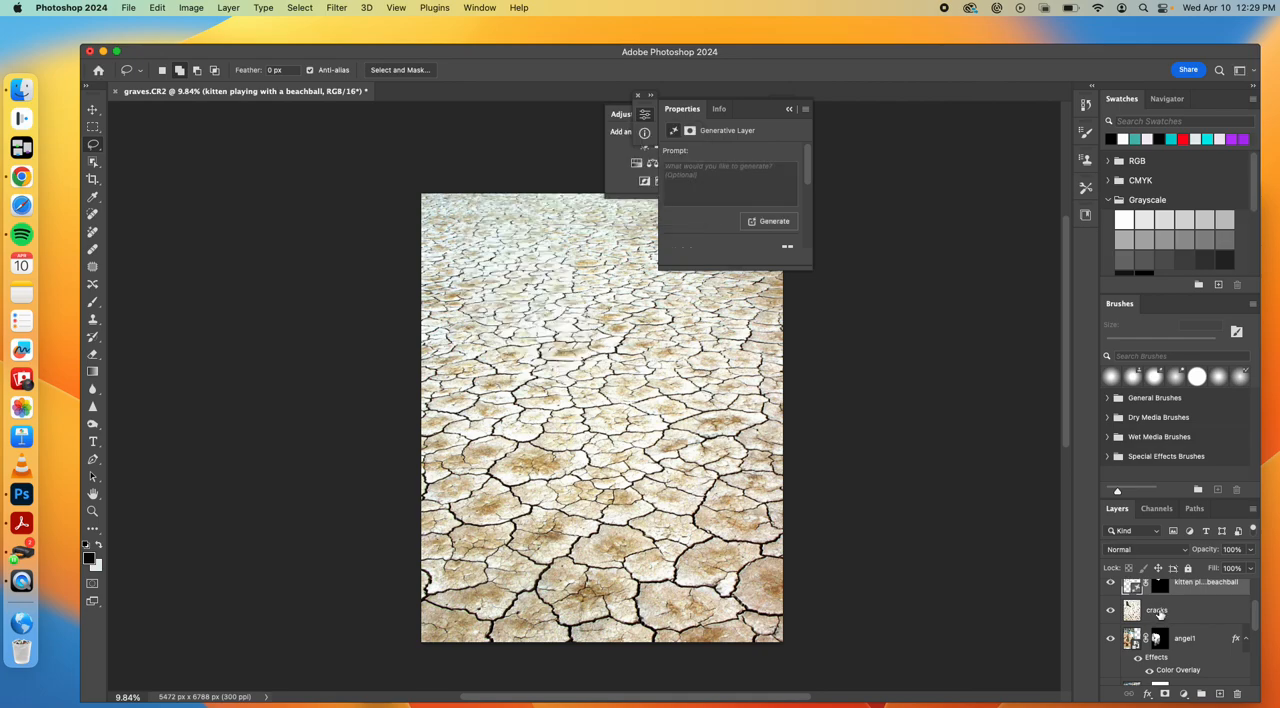
drag(1160, 614, 1237, 702)
scroll(1200, 643, up, 5)
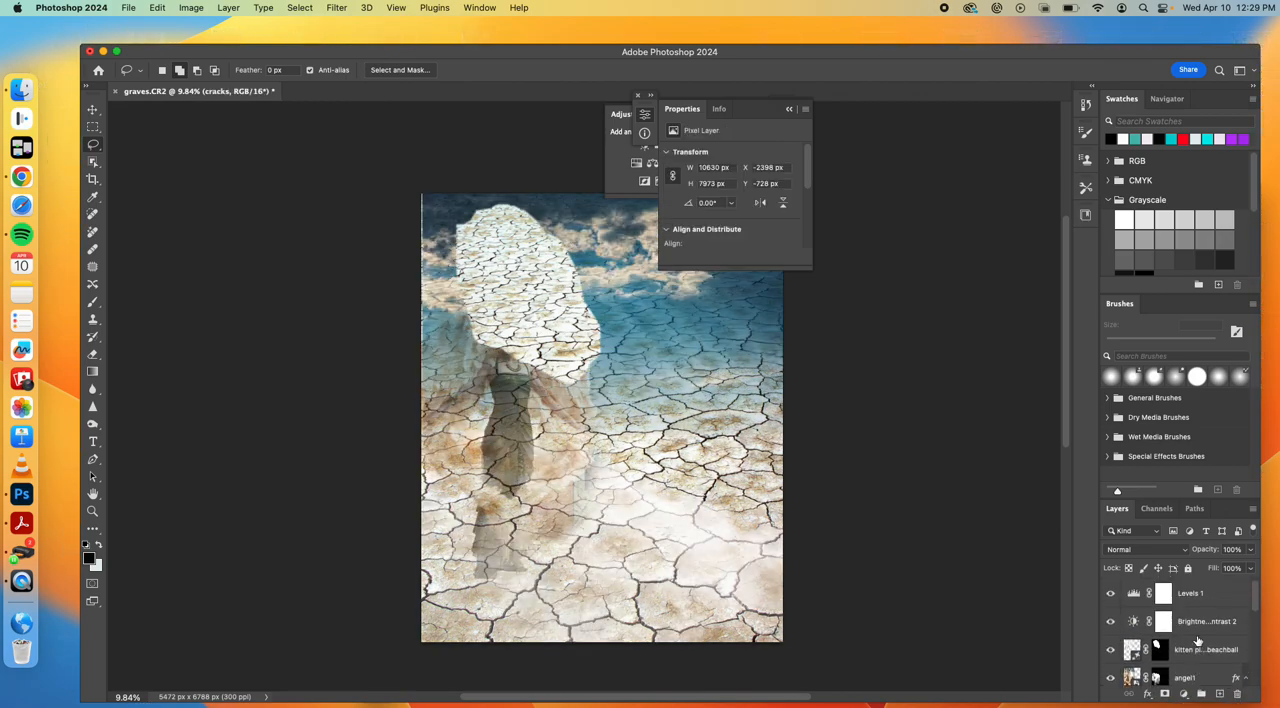
scroll(1198, 640, down, 4)
scroll(1198, 640, down, 2)
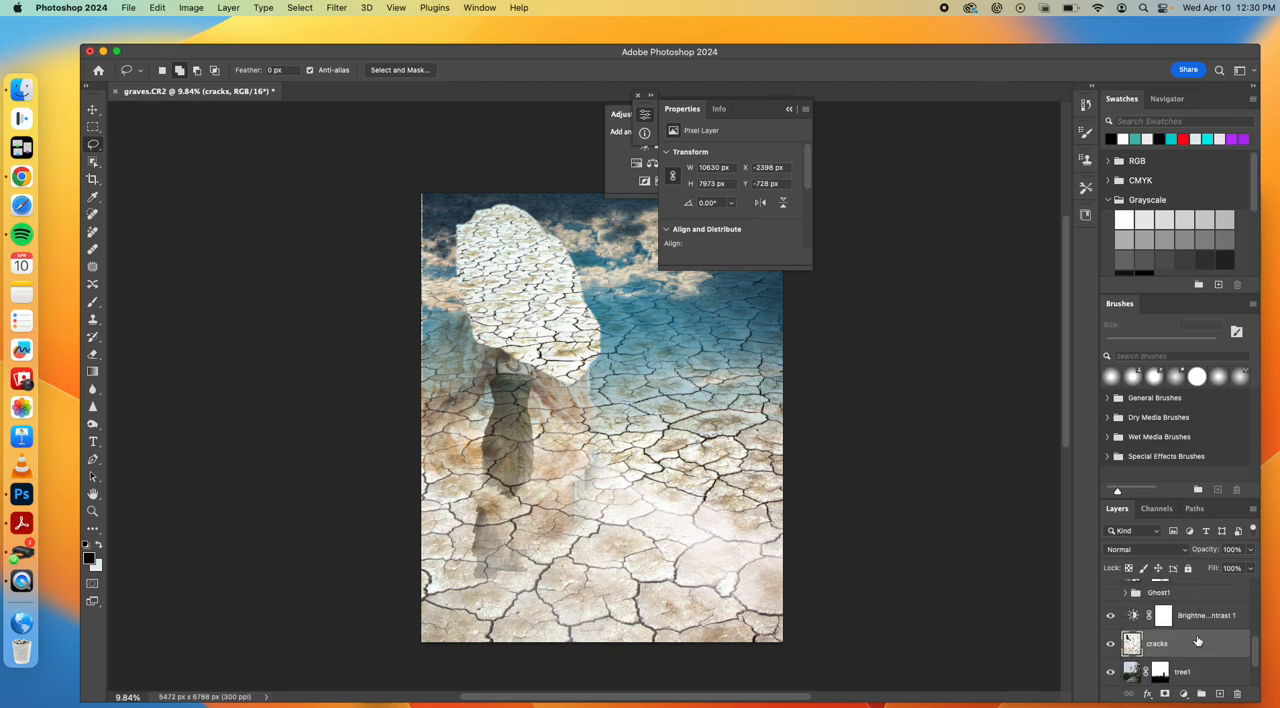
click(1109, 645)
click(1109, 649)
key(super+z)
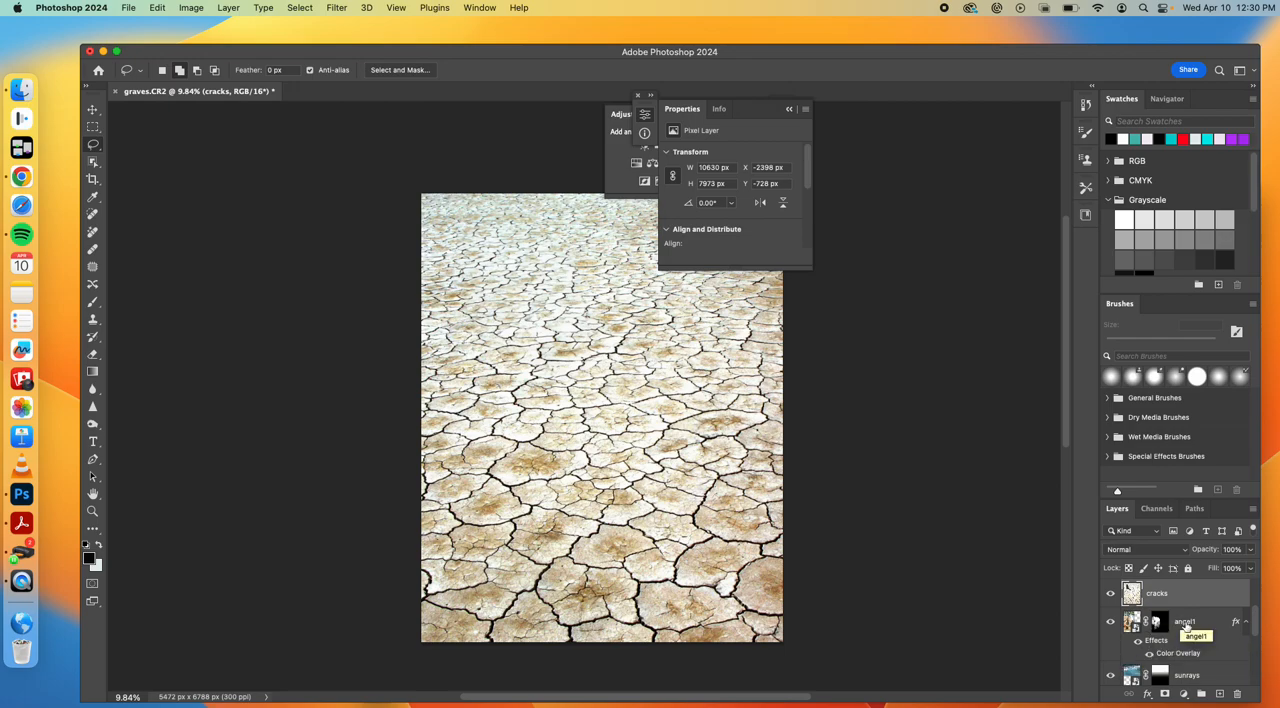
Merge the kitten generative layer with the cracks layer into a single pixel layer
scroll(1192, 616, up, 2)
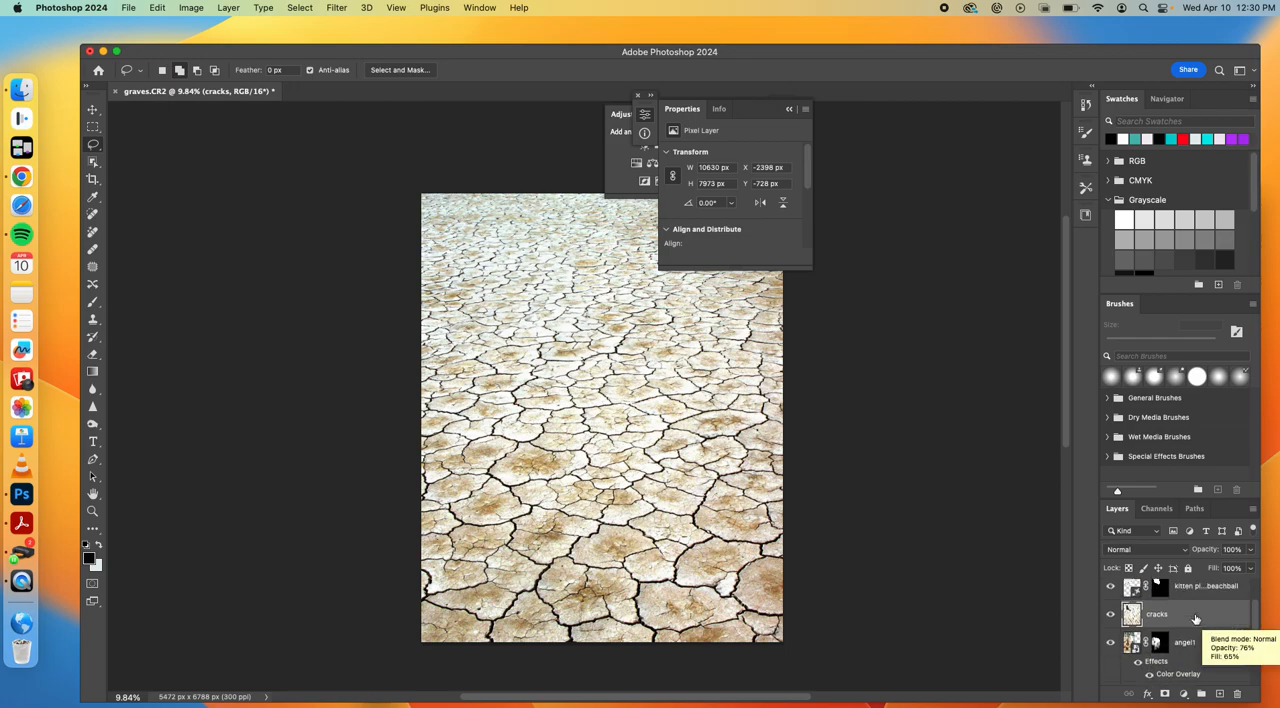
shift+click(1190, 609)
right_click(1190, 609)
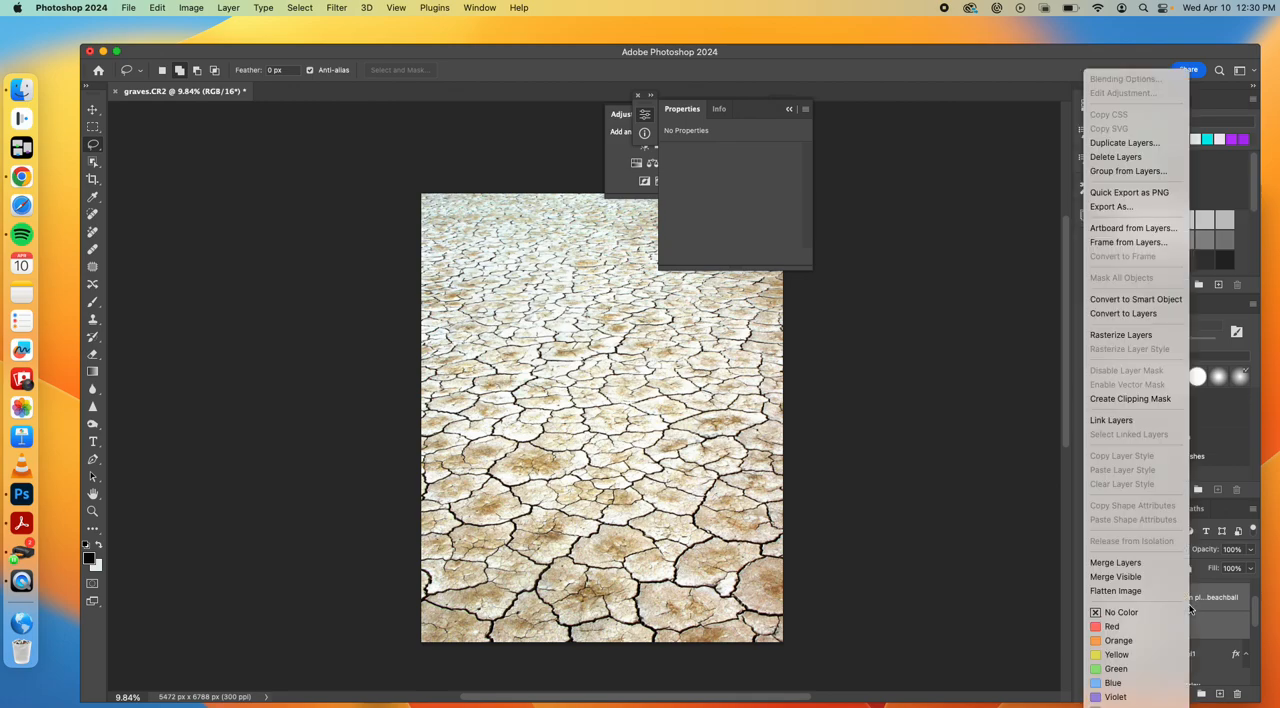
click(1118, 563)
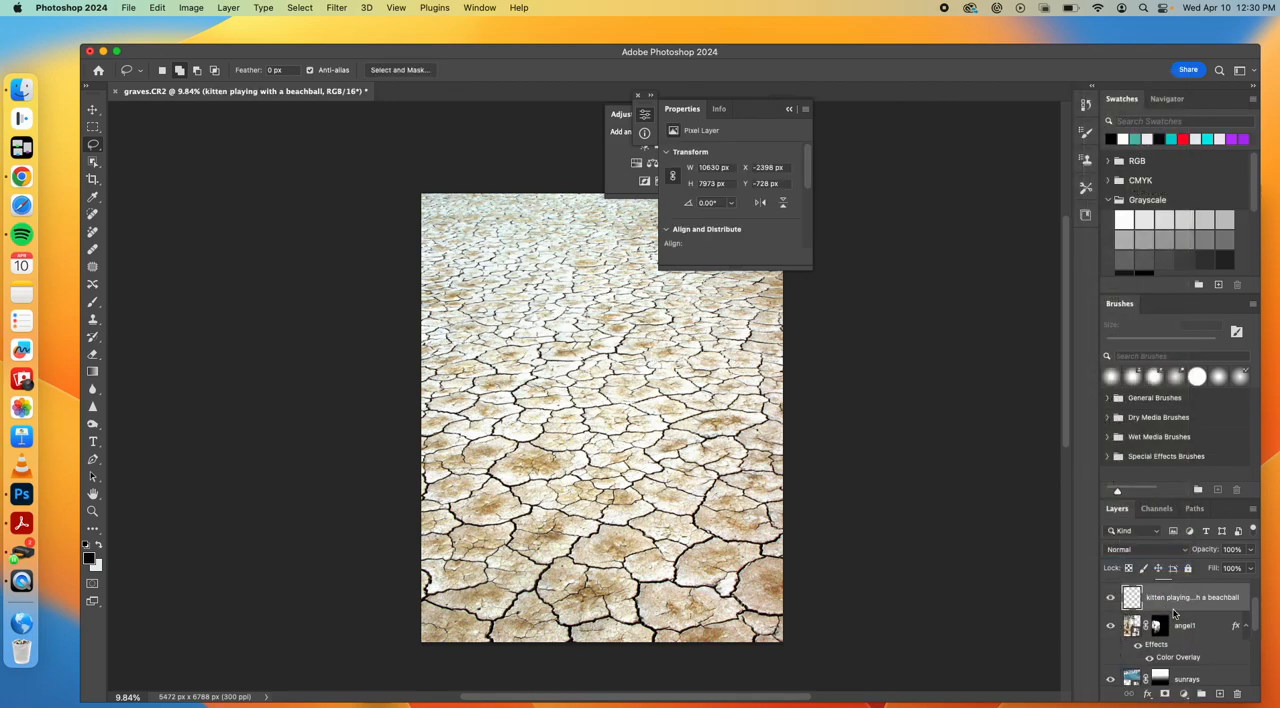
click(1110, 651)
click(1110, 651)
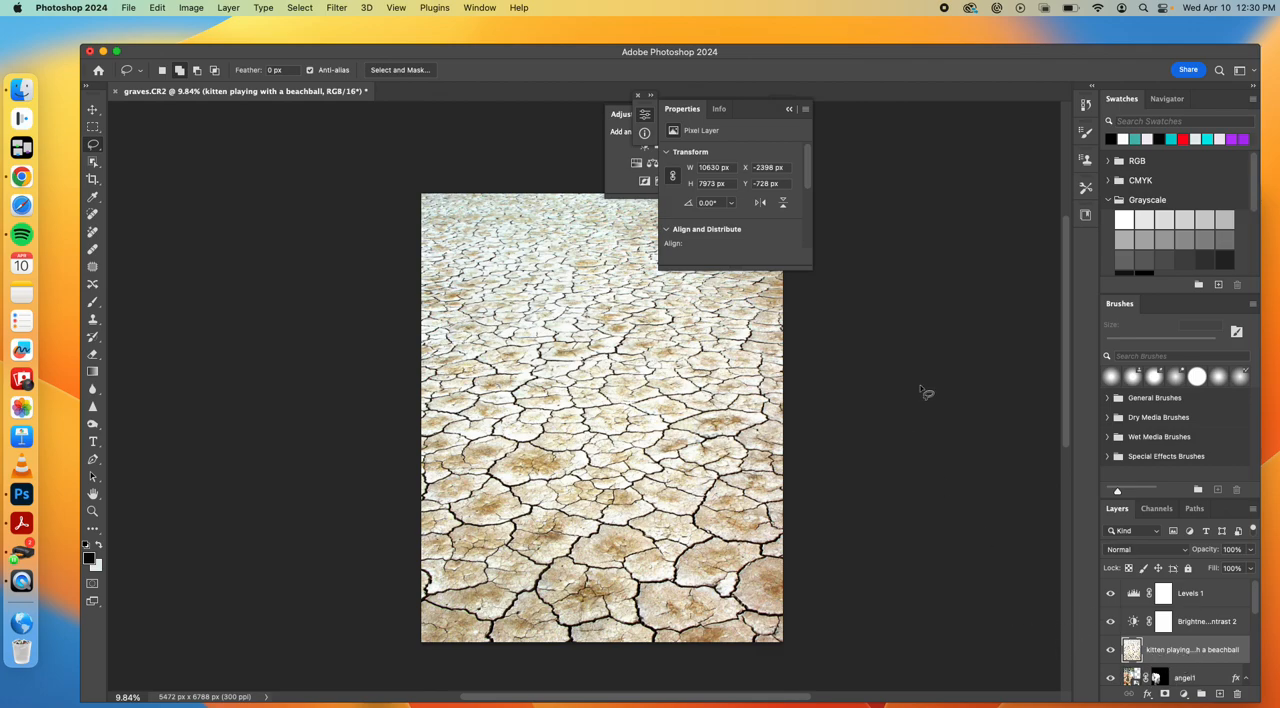
Set the merged cracks layer's blend mode to Lighten and its fill to 63%
click(1163, 551)
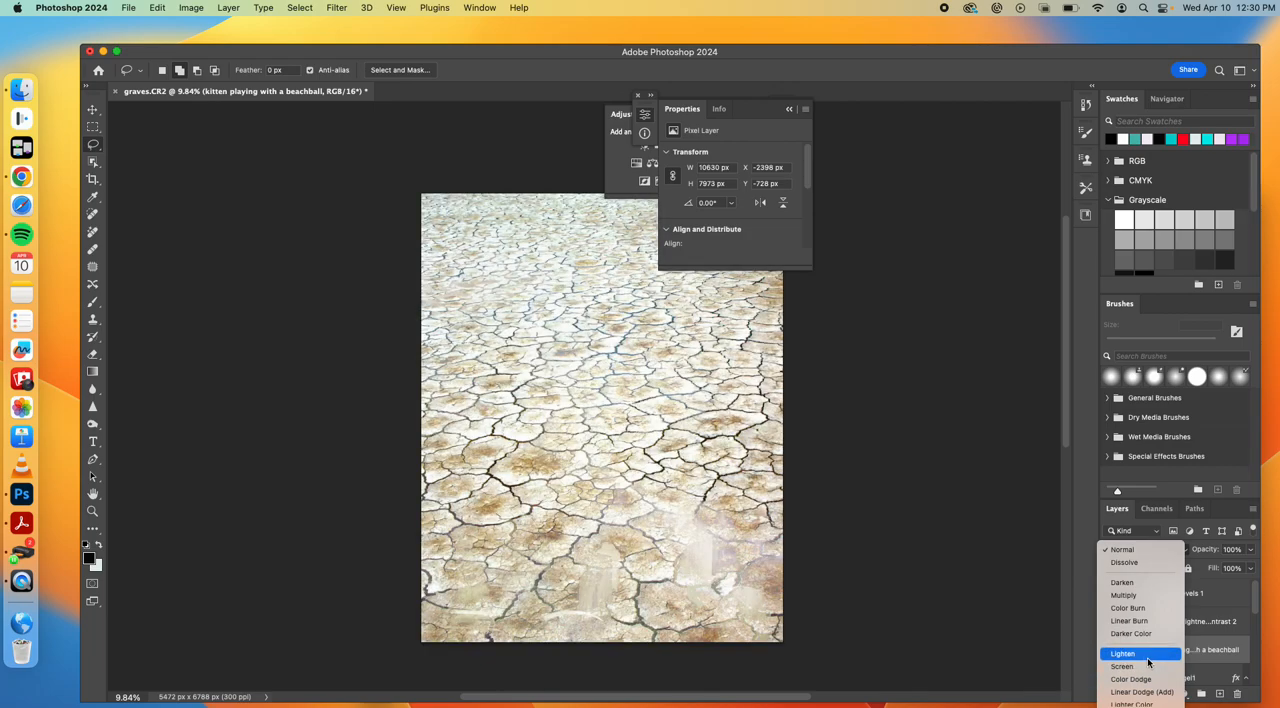
click(1147, 657)
click(1250, 568)
drag(1248, 587, 1228, 589)
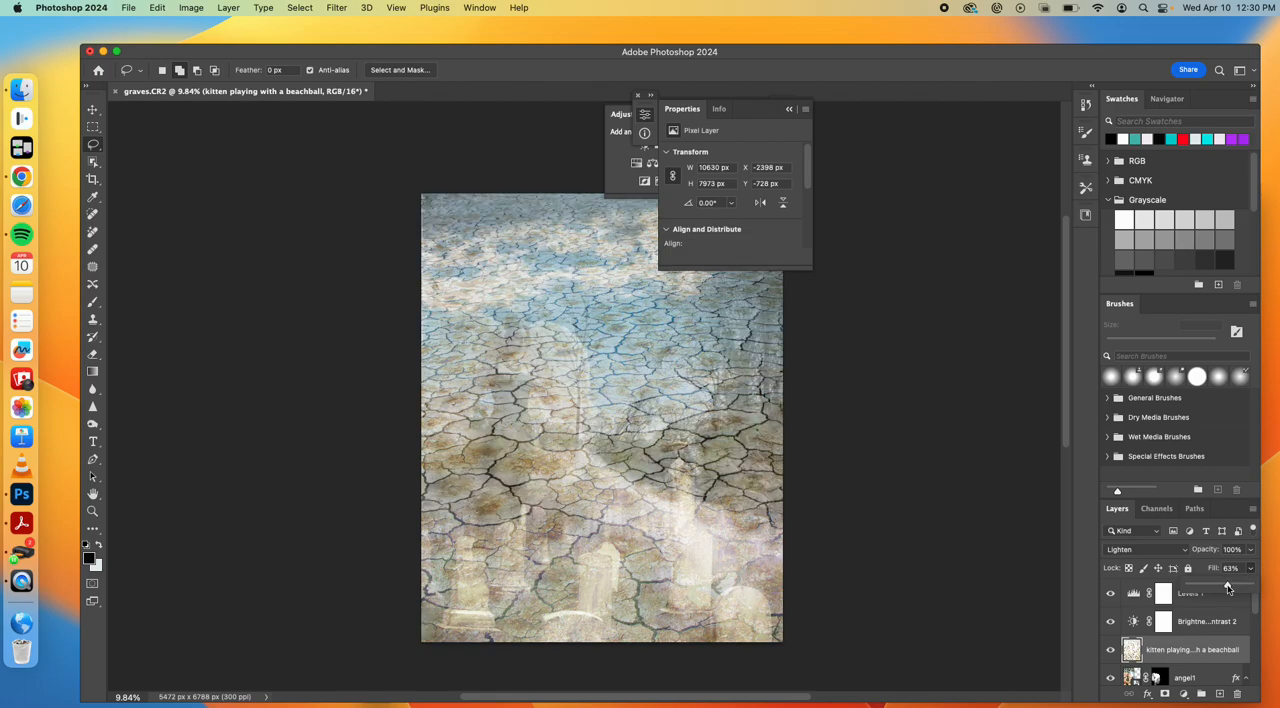
Lower the merged cracks layer's opacity to 45% and its fill to 57%
click(1251, 550)
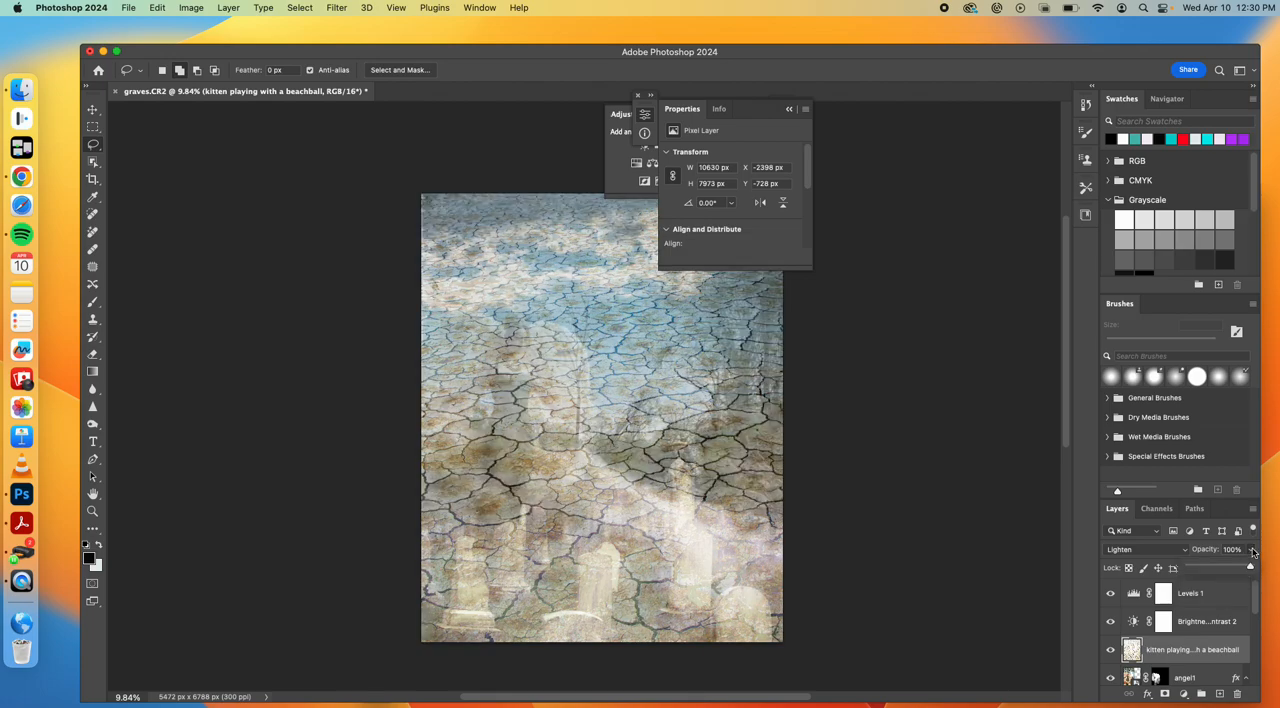
drag(1250, 568, 1217, 569)
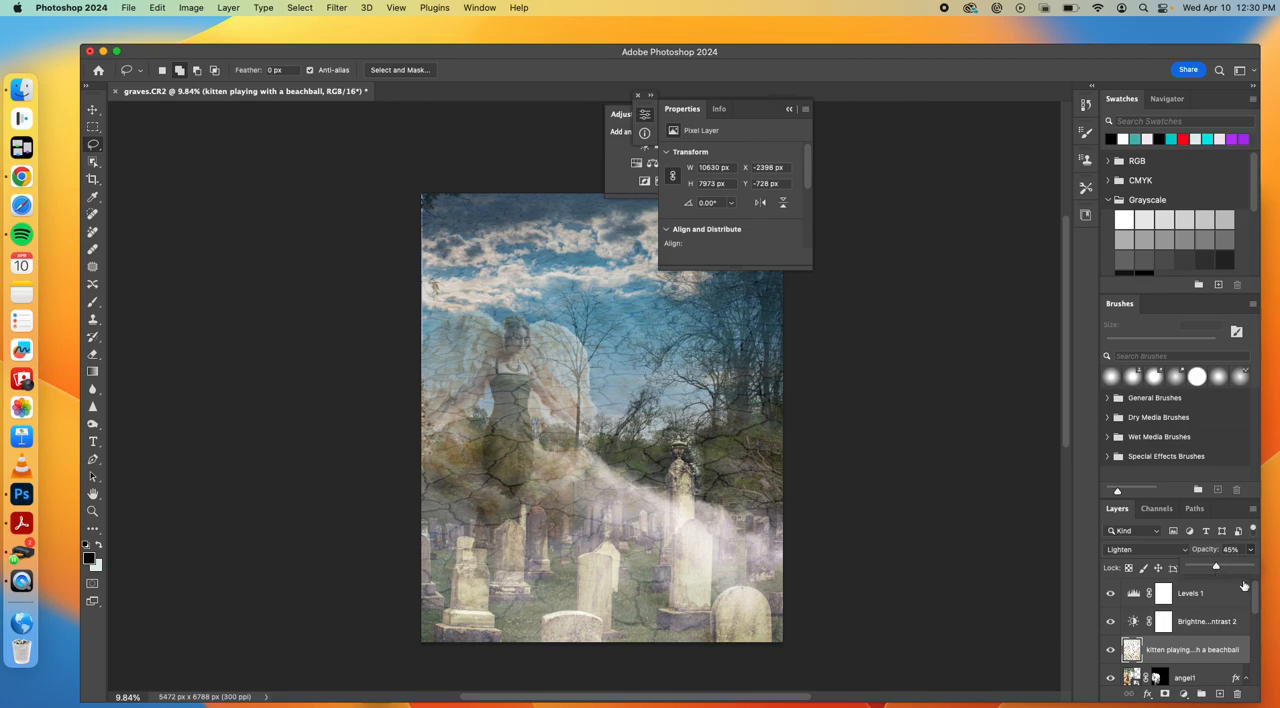
click(1244, 590)
click(1250, 569)
drag(1250, 584, 1232, 588)
Try the Levels 1 layer at 27% opacity, compare it hidden and shown, and restore its opacity to 100%
click(1250, 568)
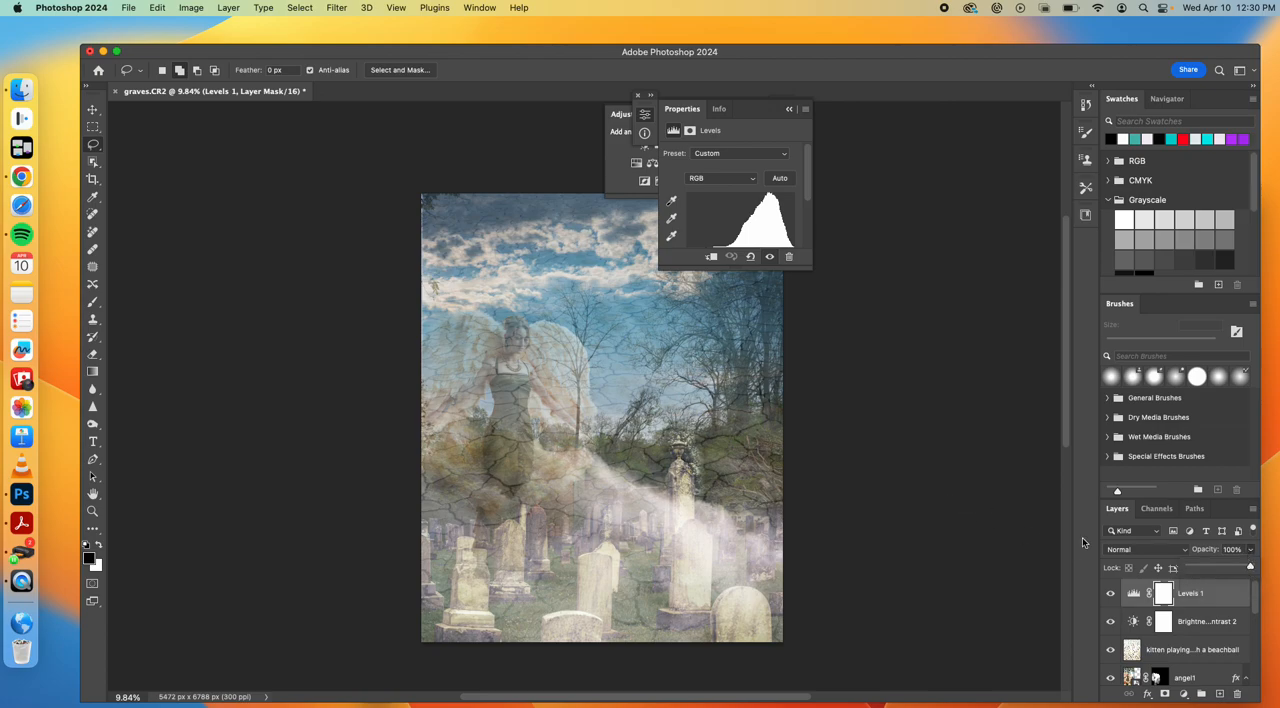
drag(1250, 567, 1206, 570)
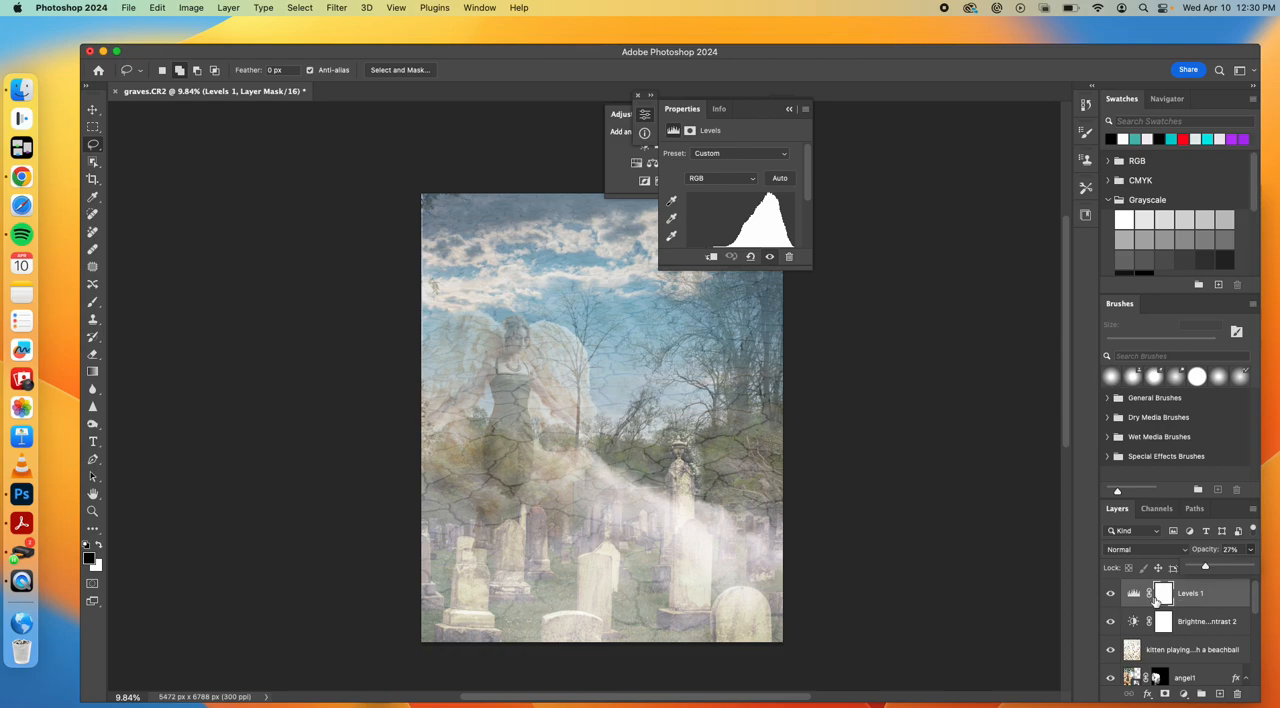
click(1111, 595)
click(1111, 595)
click(1247, 551)
drag(1206, 569, 1252, 568)
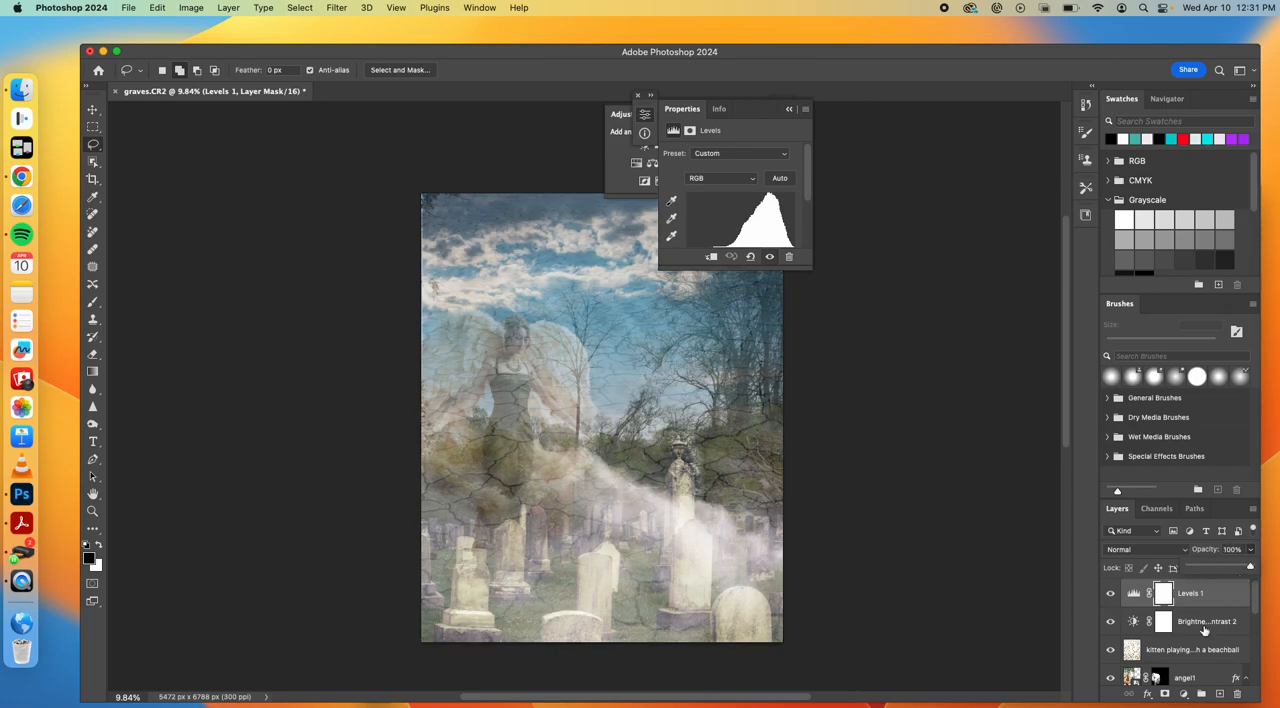
Reduce the Brightness/Contrast 2 adjustment layer's opacity to 77%
click(1202, 628)
click(1250, 551)
mouse_move(1250, 568)
mouse_down()
mouse_move(1224, 570)
mouse_move(1236, 571)
mouse_up()
Set the merged cracks layer's opacity to 85% and its fill to 27%
click(1194, 655)
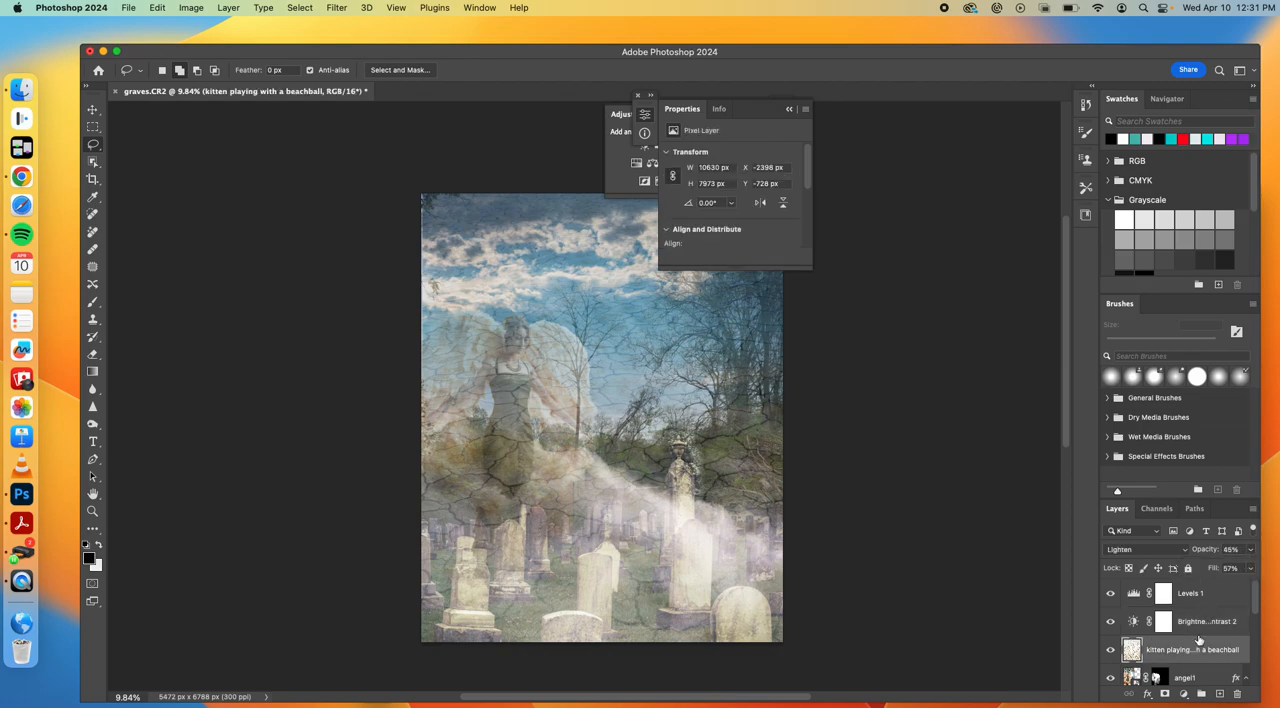
click(1250, 551)
drag(1218, 570, 1241, 570)
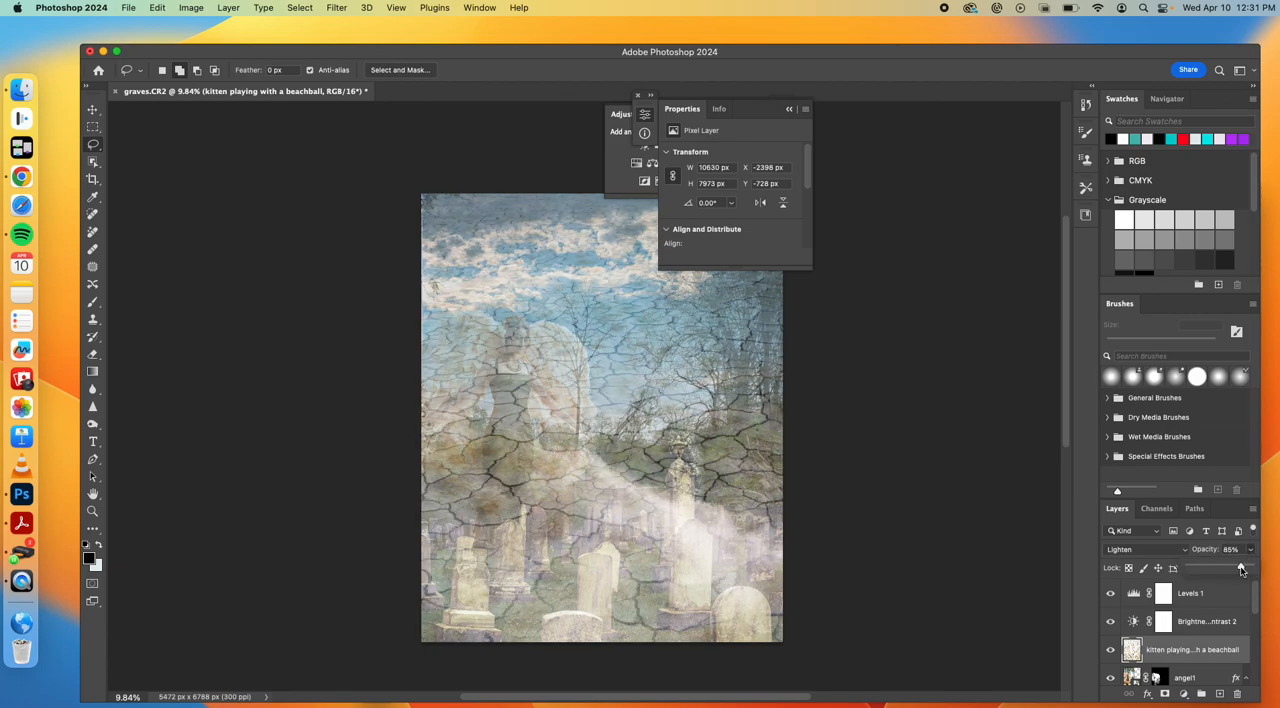
click(1243, 590)
click(1221, 654)
click(1248, 569)
mouse_move(1222, 588)
mouse_down()
mouse_move(1193, 585)
mouse_move(1205, 587)
mouse_up()
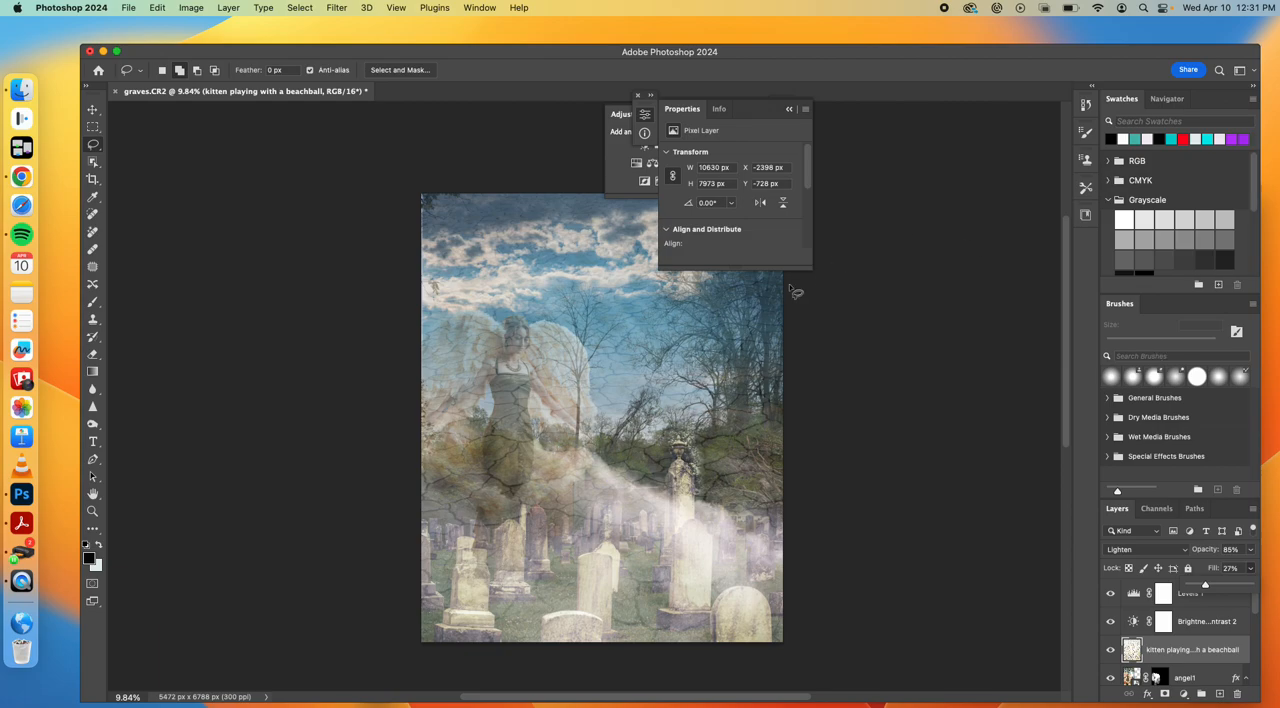
Raise the contrast of the Brightness/Contrast 2 adjustment layer to 81
click(1178, 625)
click(1134, 623)
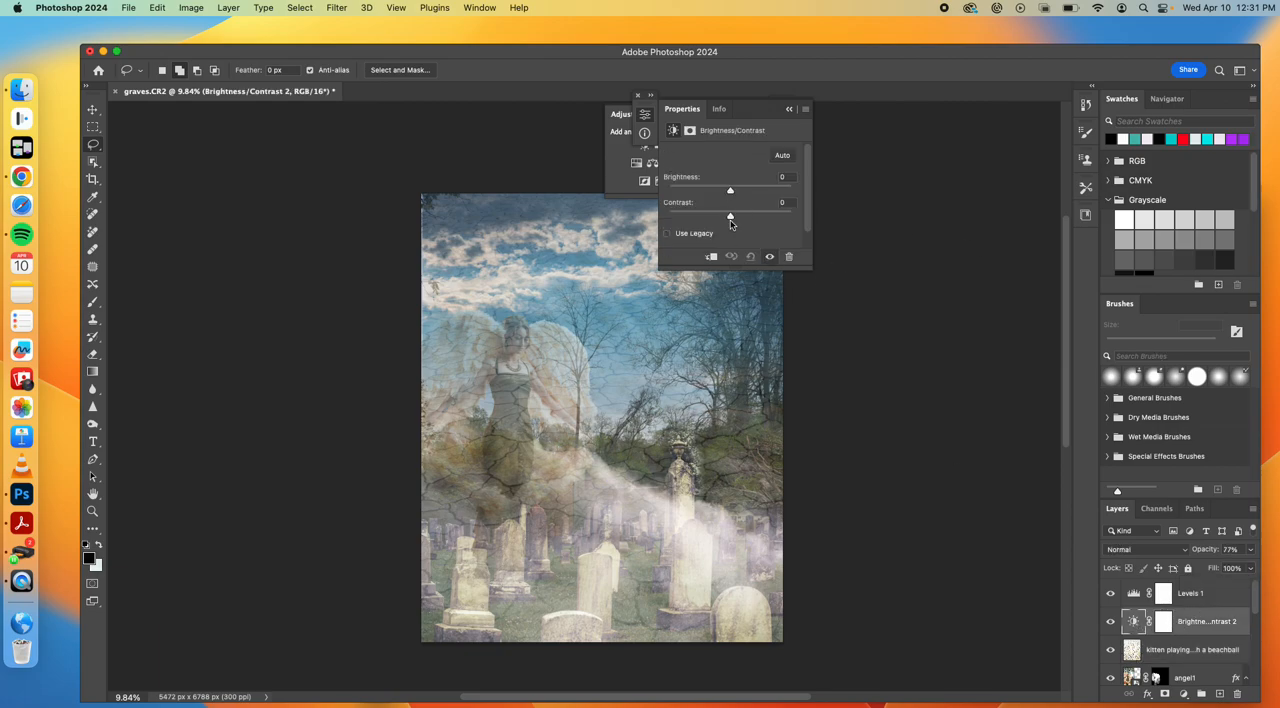
drag(730, 219, 781, 219)
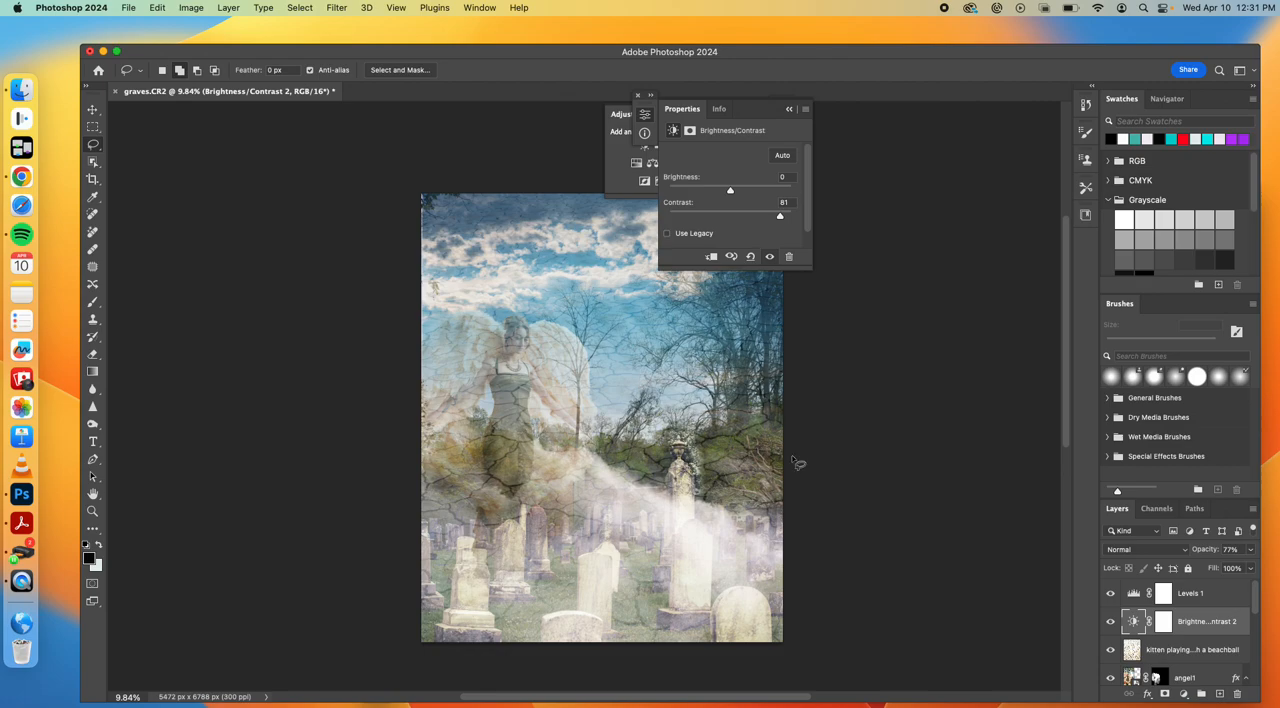
Place the Firefly glowing-lantern JPEG from the Downloads folder as an embedded image above the Levels 1 layer
click(128, 8)
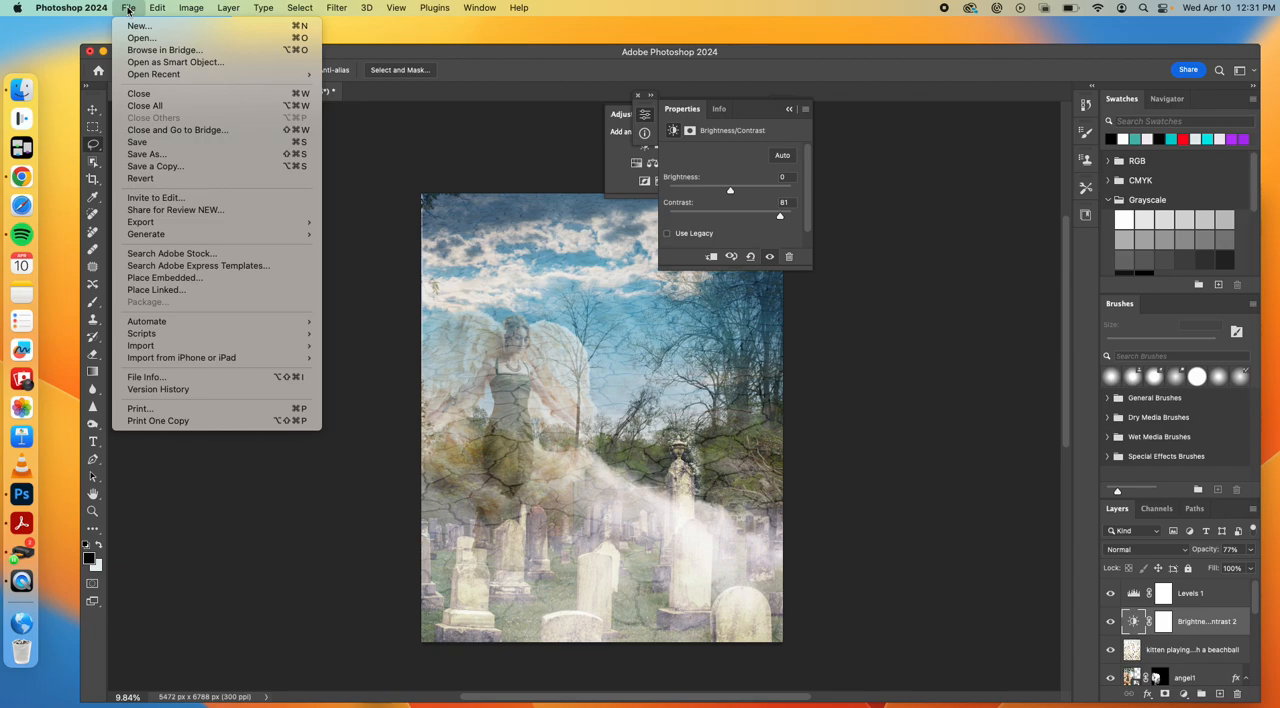
click(1228, 610)
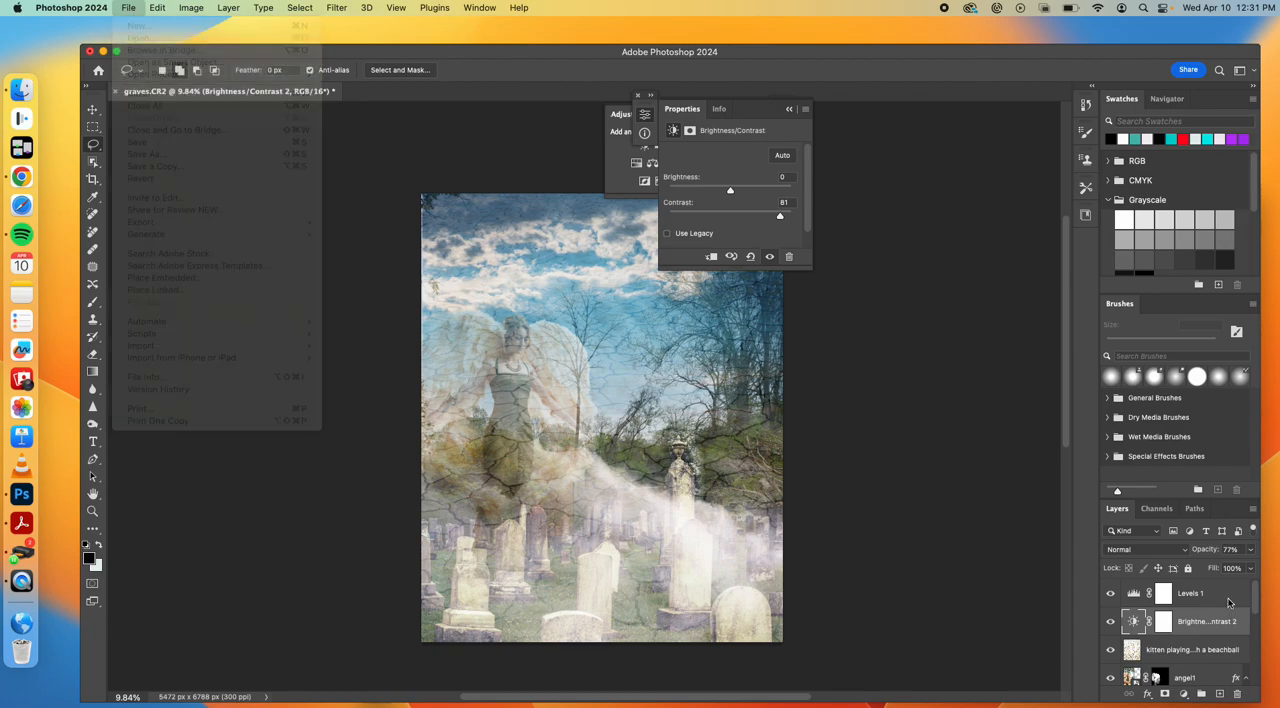
click(1218, 598)
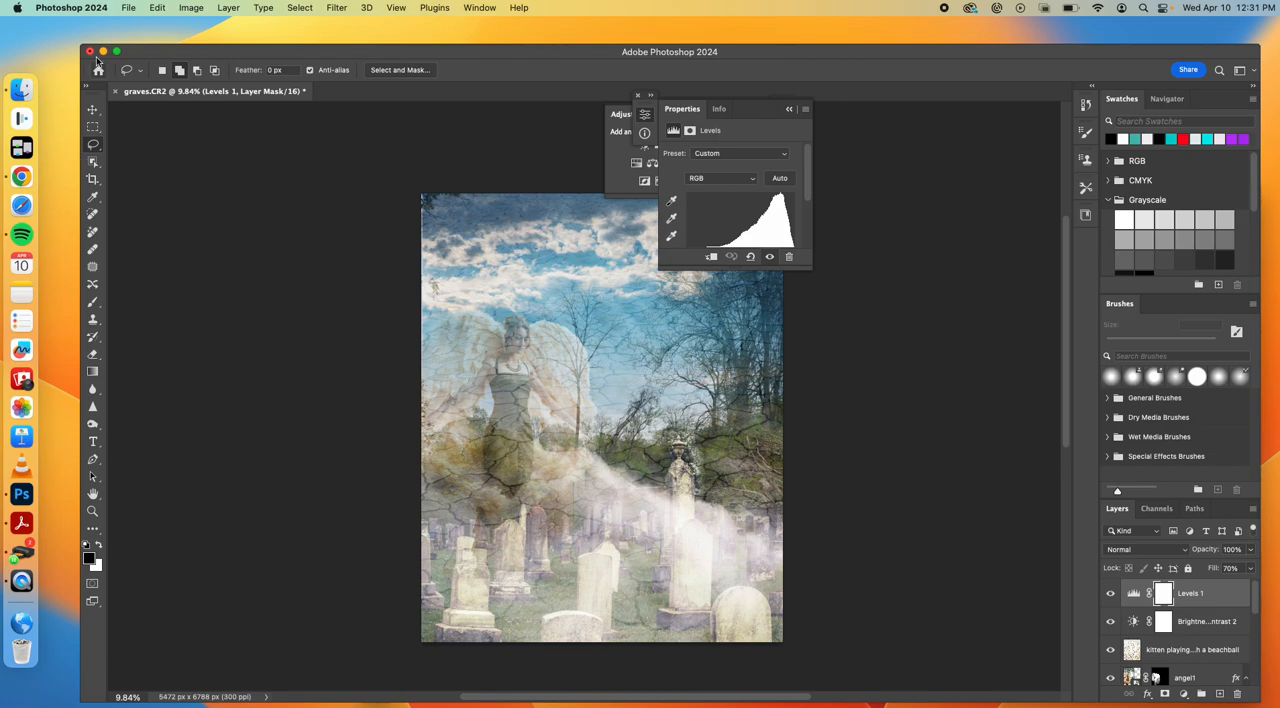
click(128, 8)
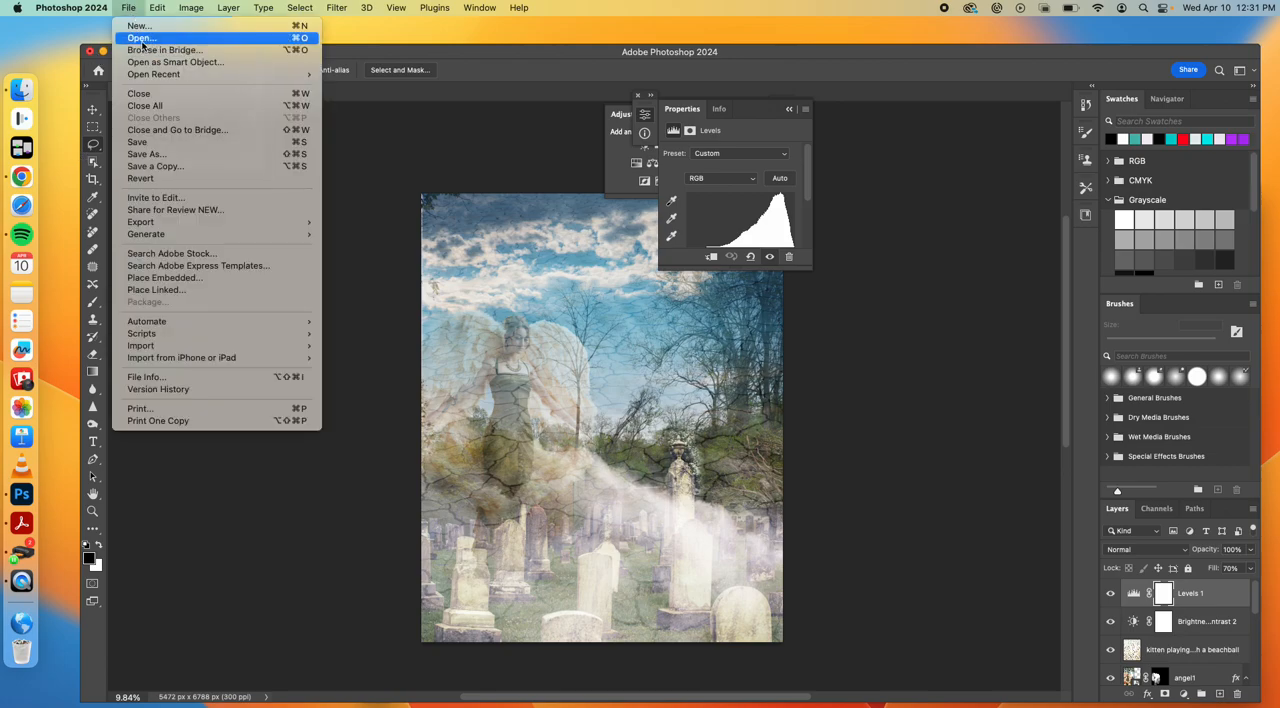
click(165, 278)
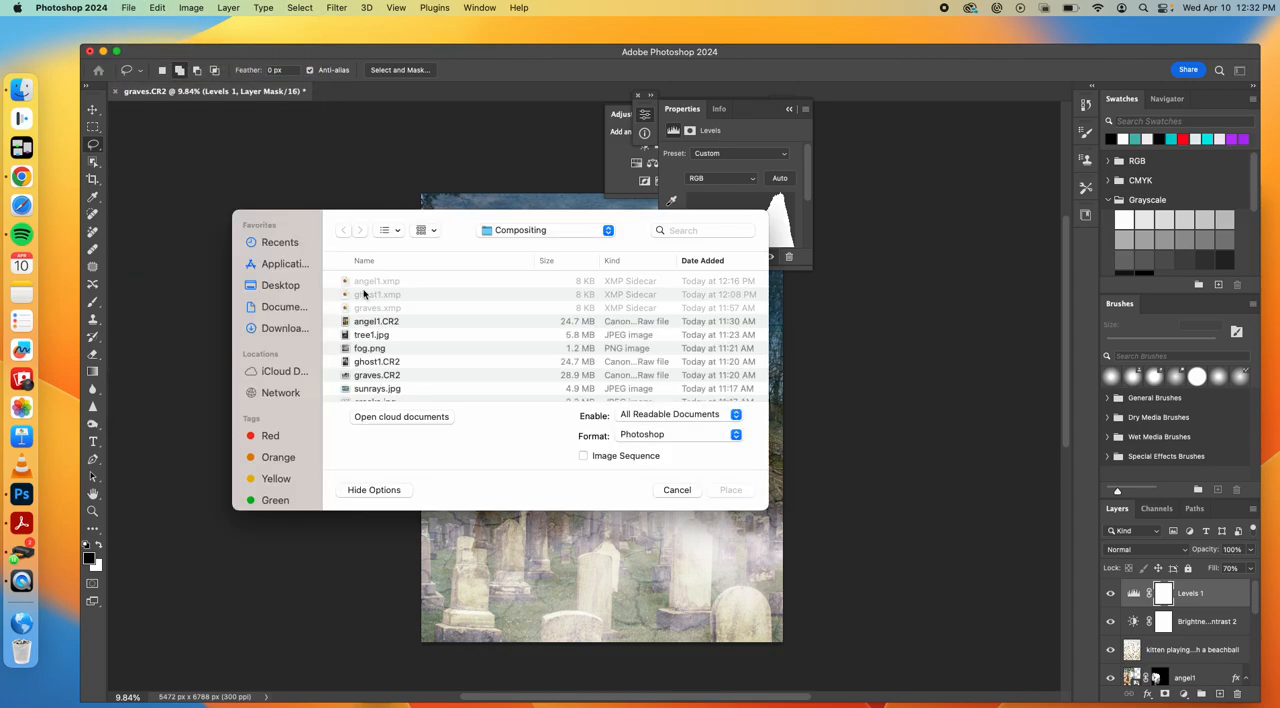
click(279, 328)
click(378, 282)
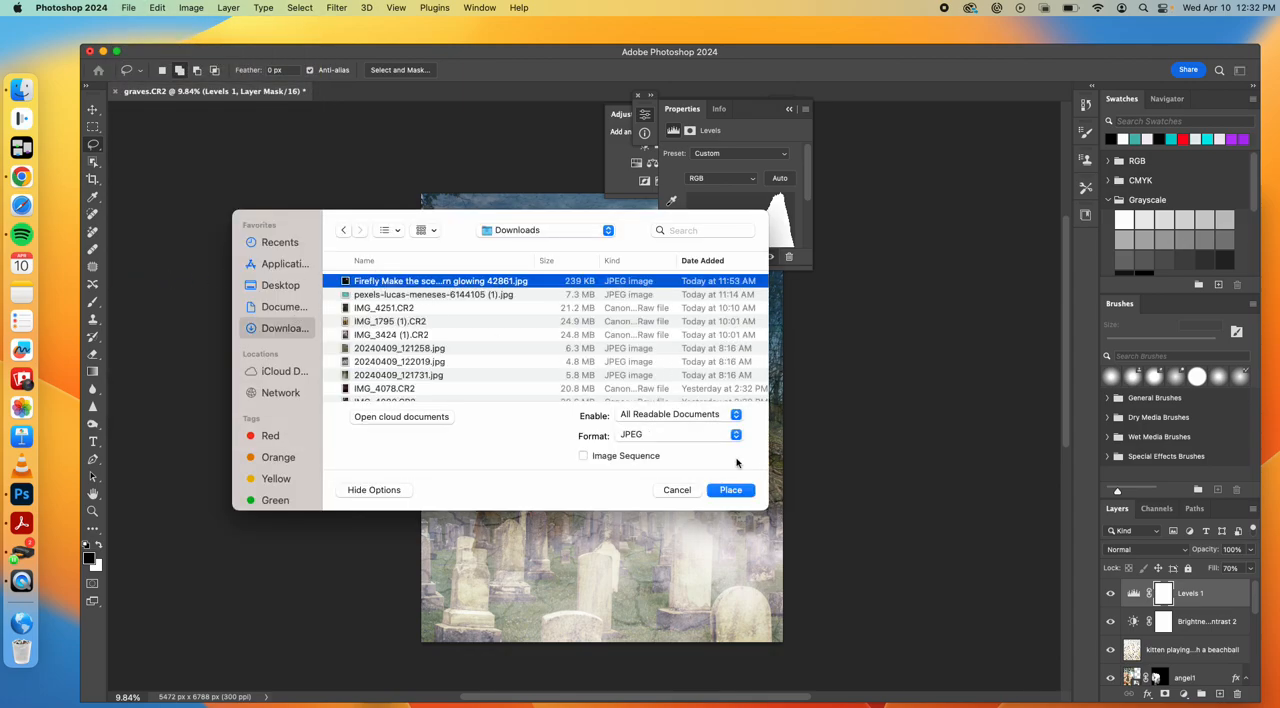
click(731, 490)
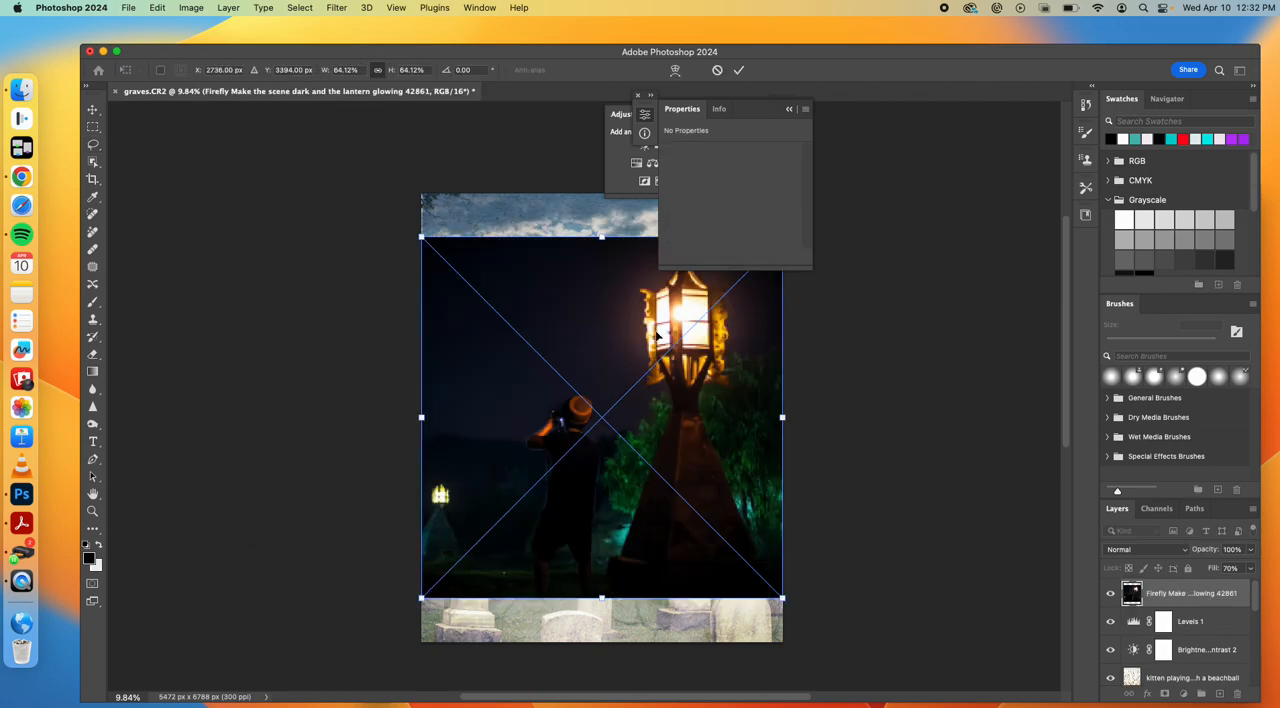
click(640, 98)
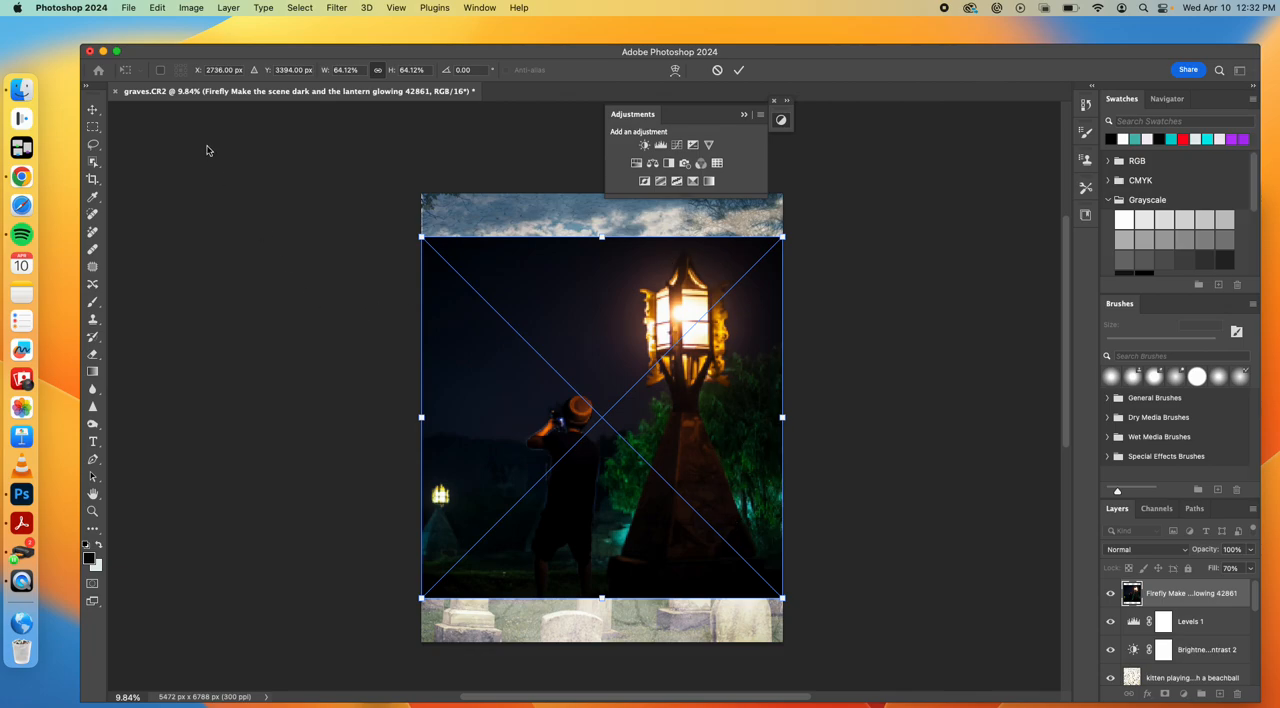
Mask the placed image to a lassoed area around the large lantern, refined with a 135.7 px feather and -48% shift edge
click(93, 144)
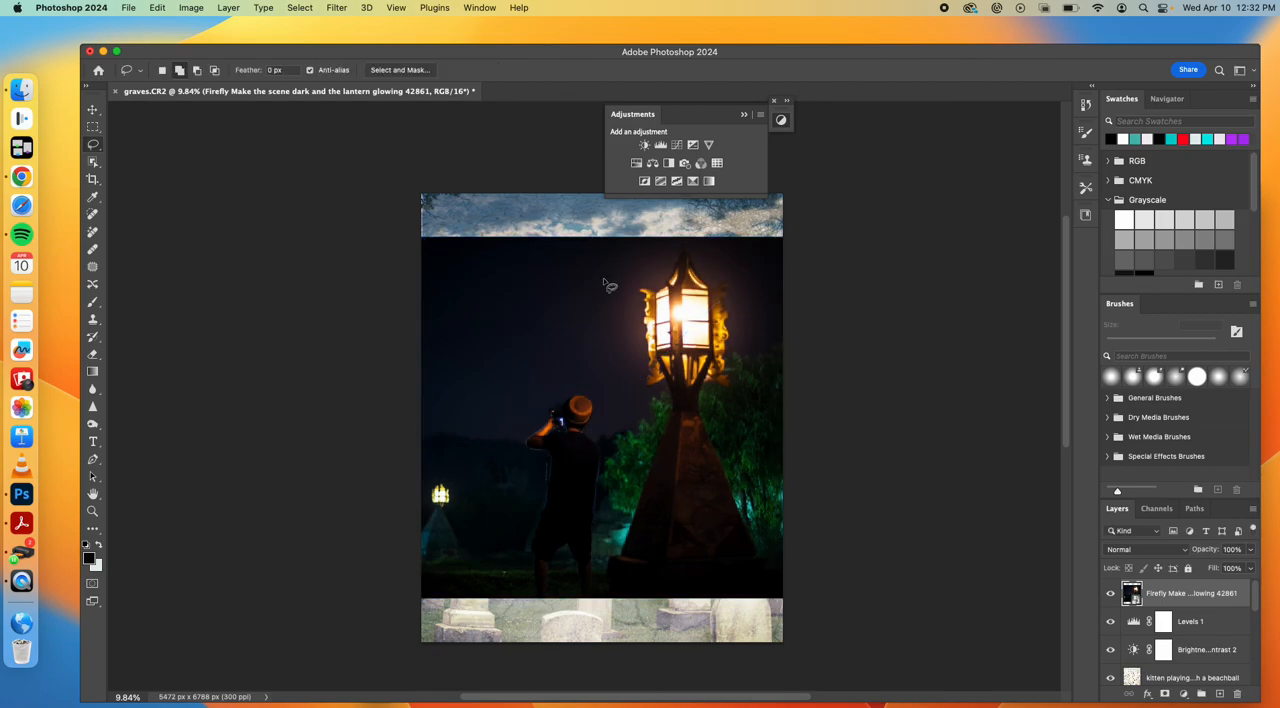
mouse_move(658, 263)
mouse_down()
mouse_move(621, 328)
mouse_move(625, 438)
mouse_move(638, 446)
mouse_move(749, 408)
mouse_move(764, 352)
mouse_move(735, 264)
mouse_move(680, 246)
mouse_up()
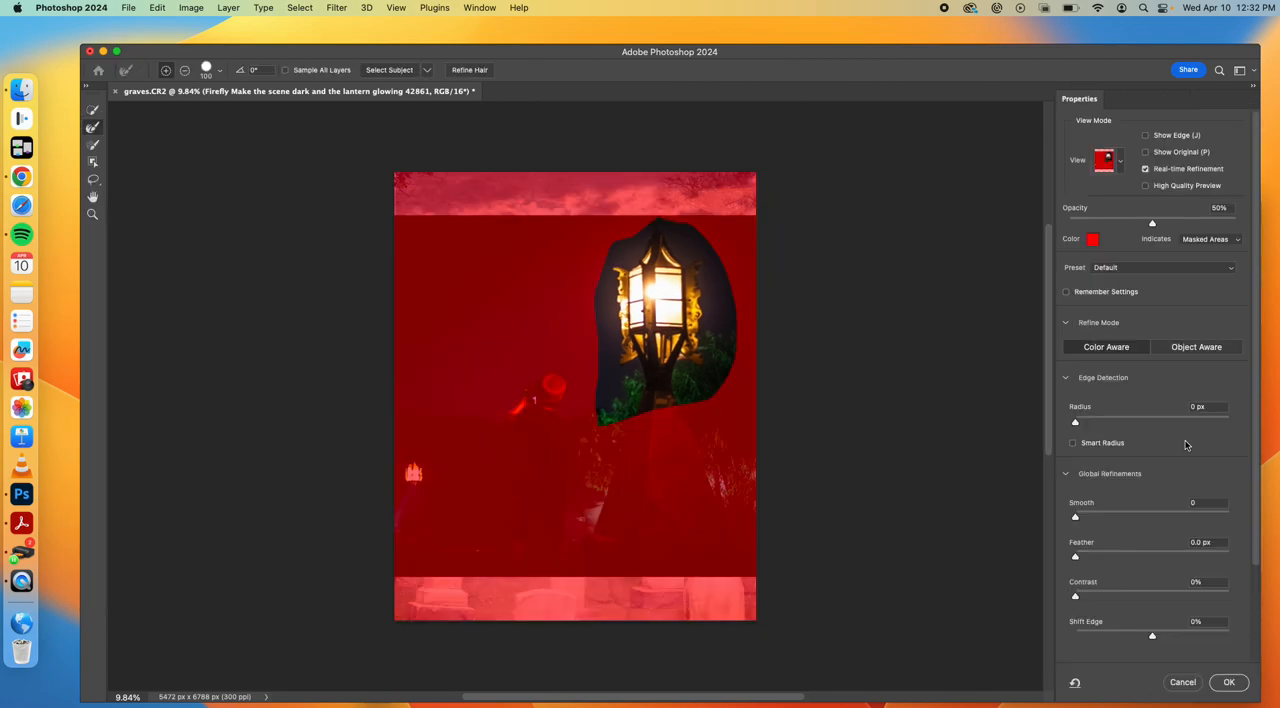
drag(1091, 558, 1184, 560)
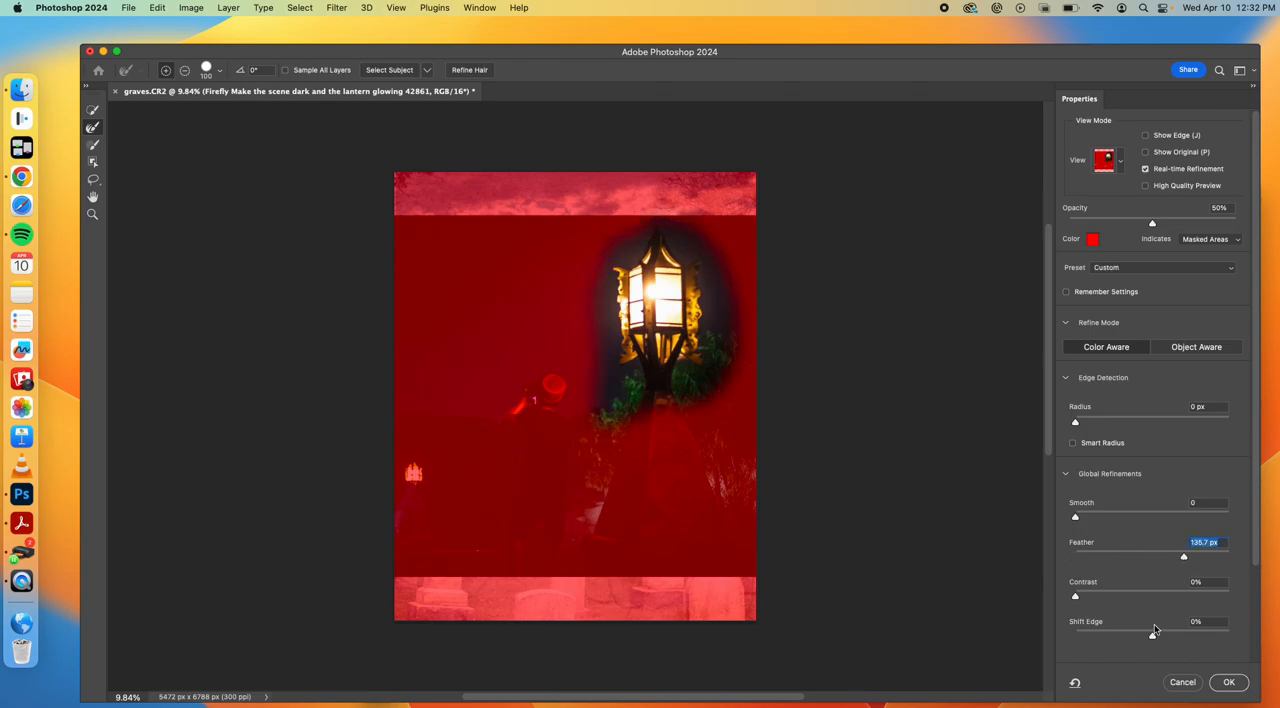
drag(1152, 638, 1124, 636)
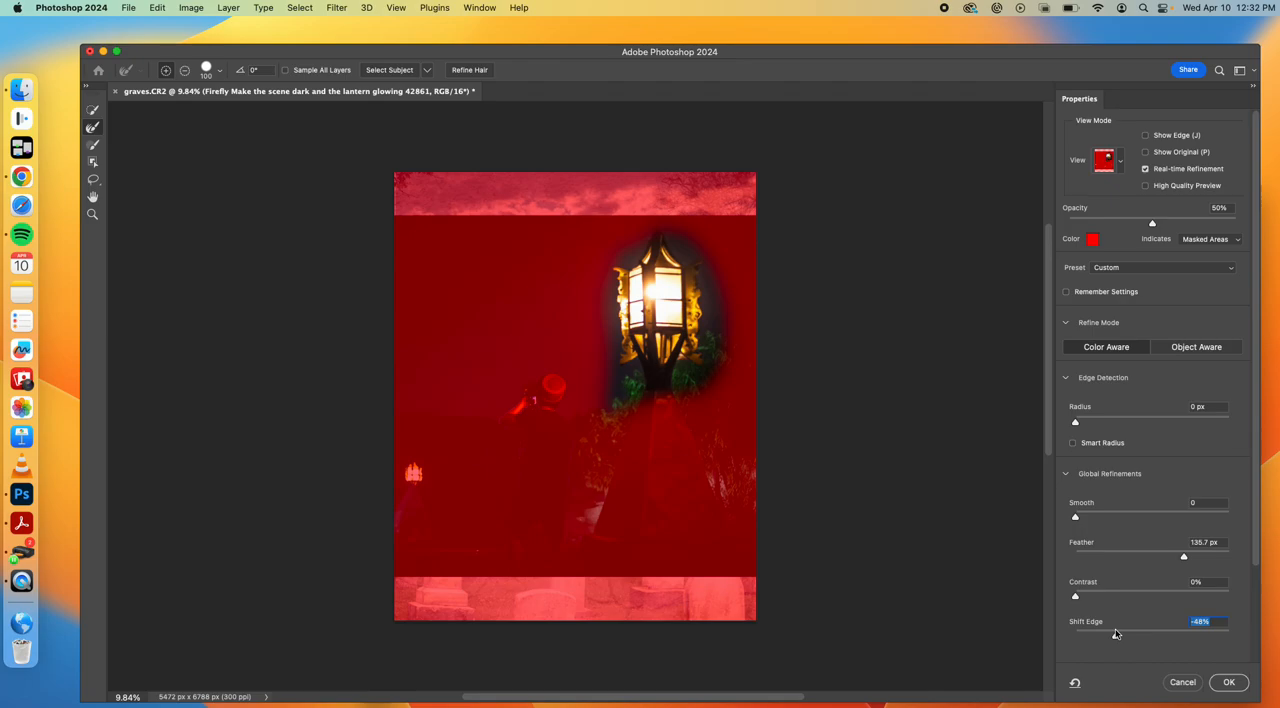
click(1227, 683)
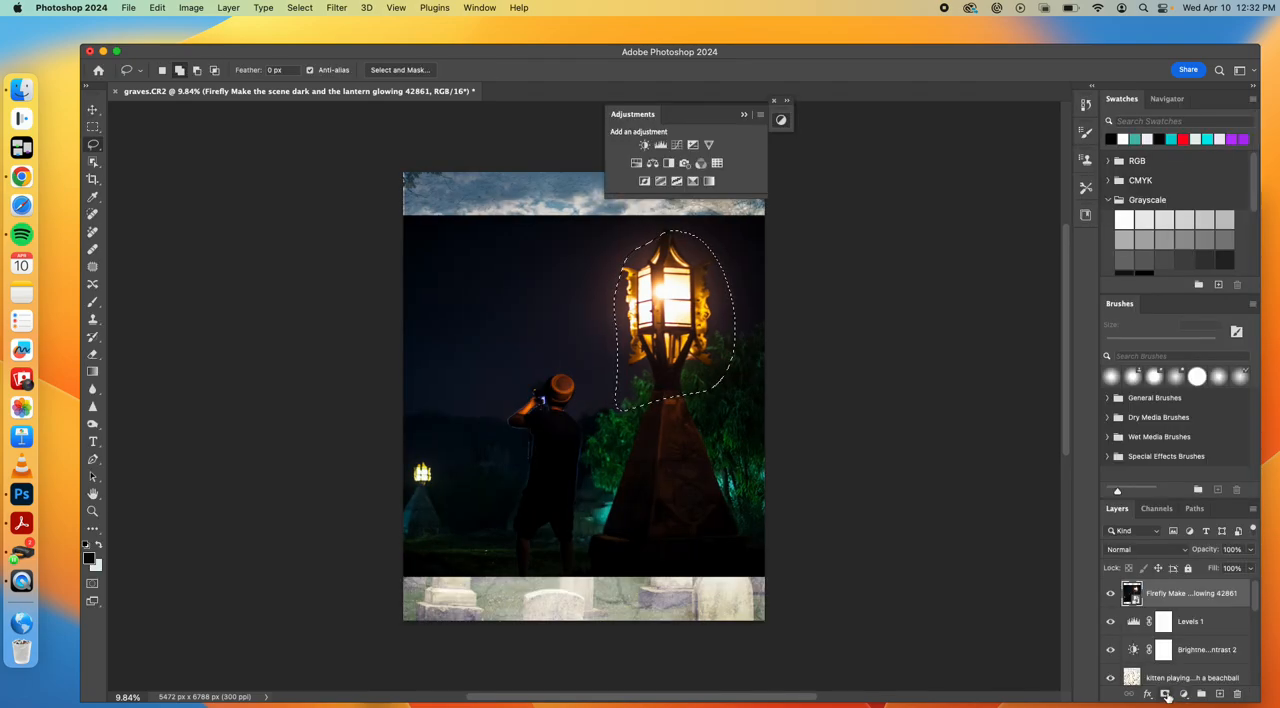
click(1165, 694)
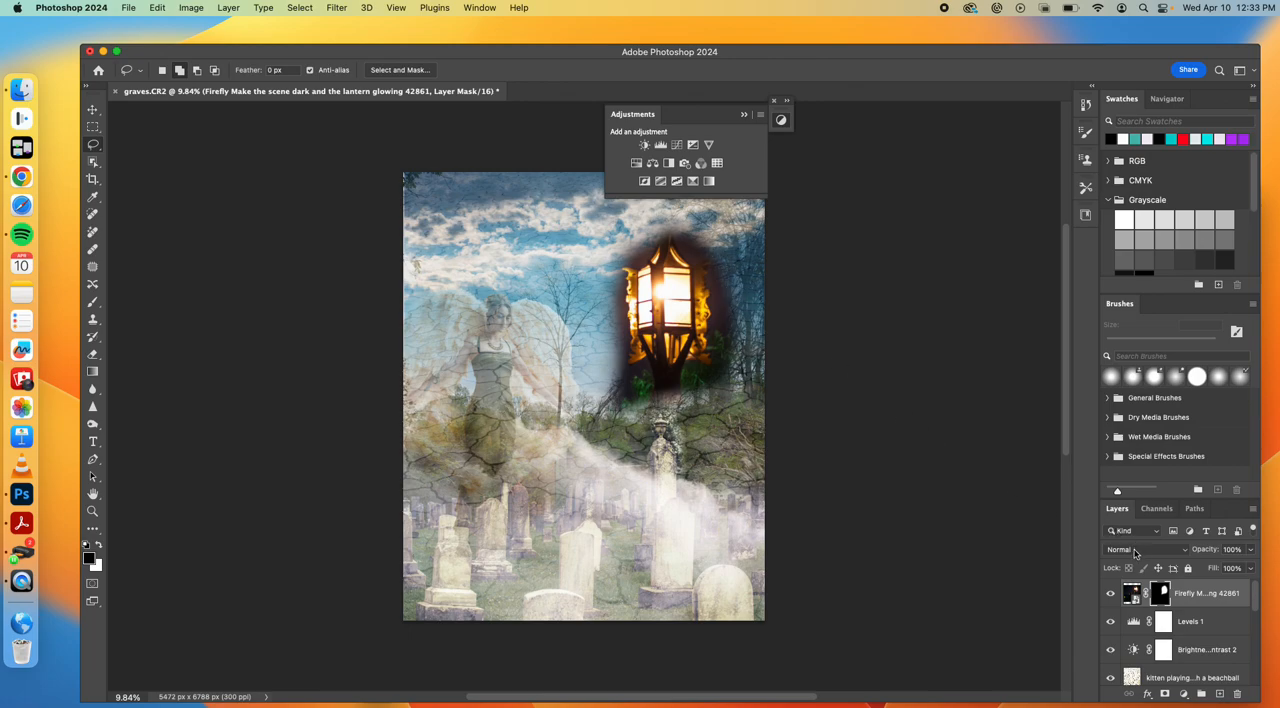
Set the masked lantern layer's blend mode to Screen and move the lantern down to just above the tall statue monument
click(1135, 550)
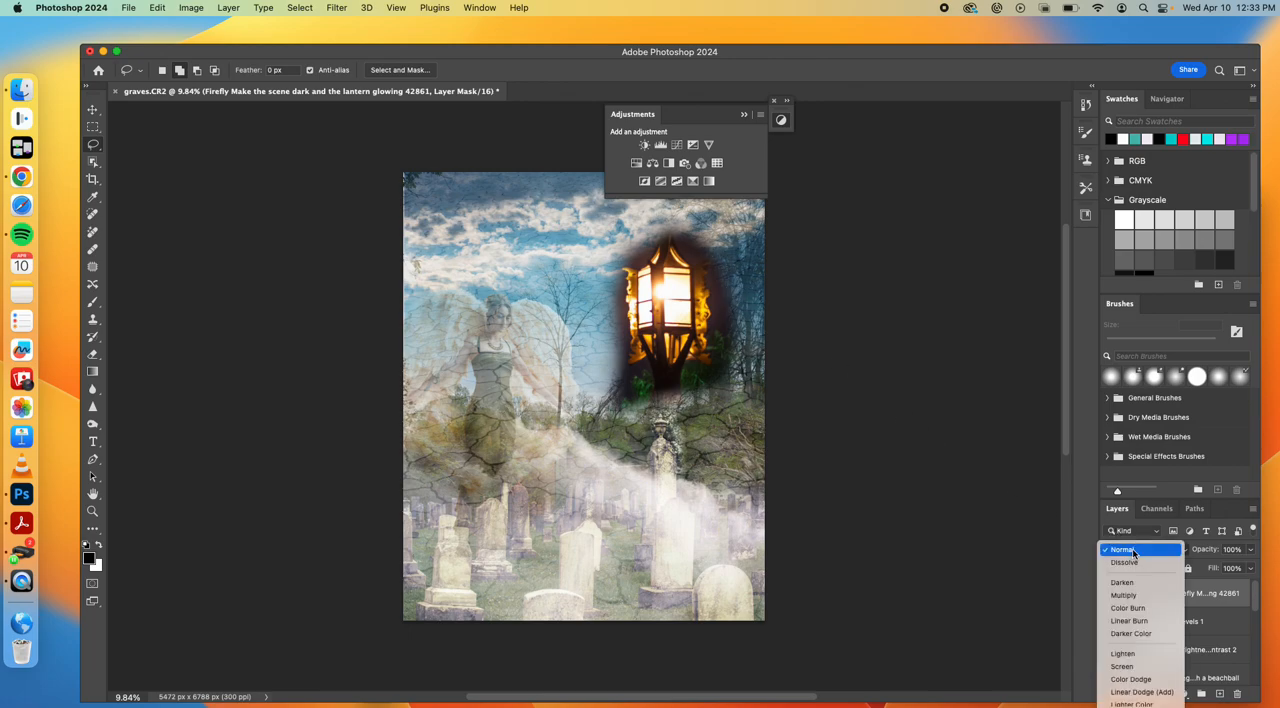
click(1135, 666)
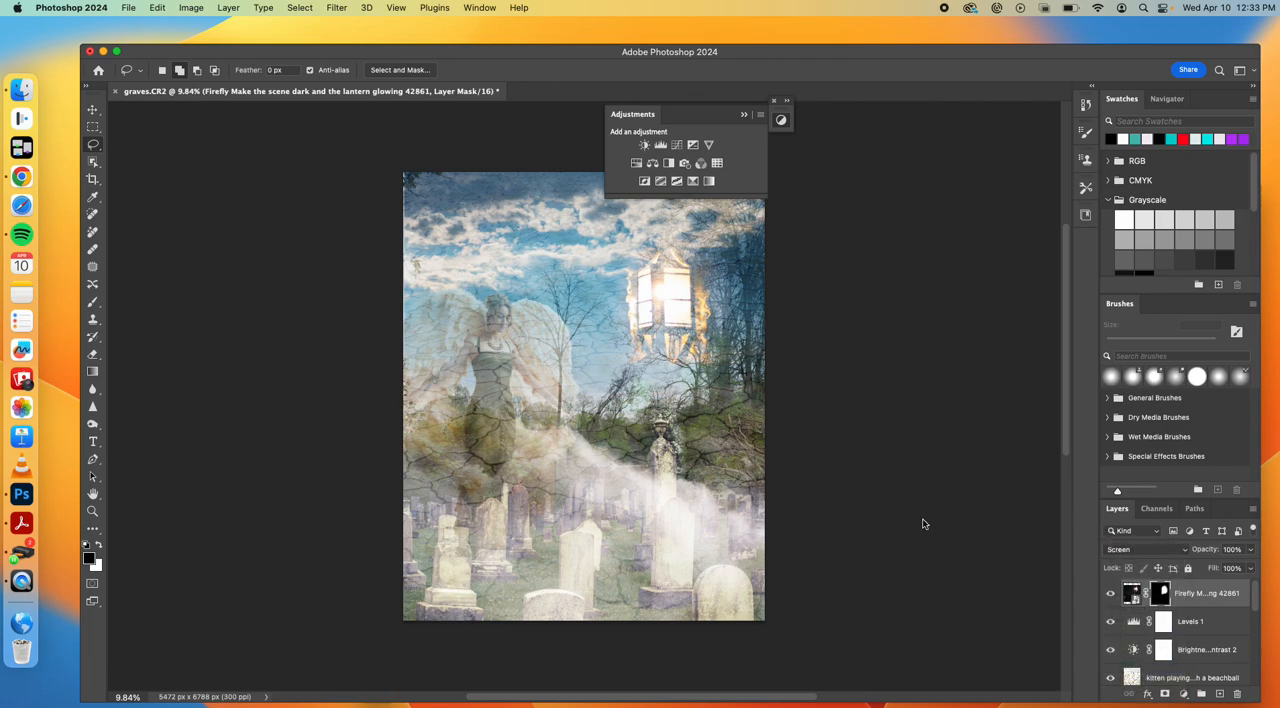
click(92, 111)
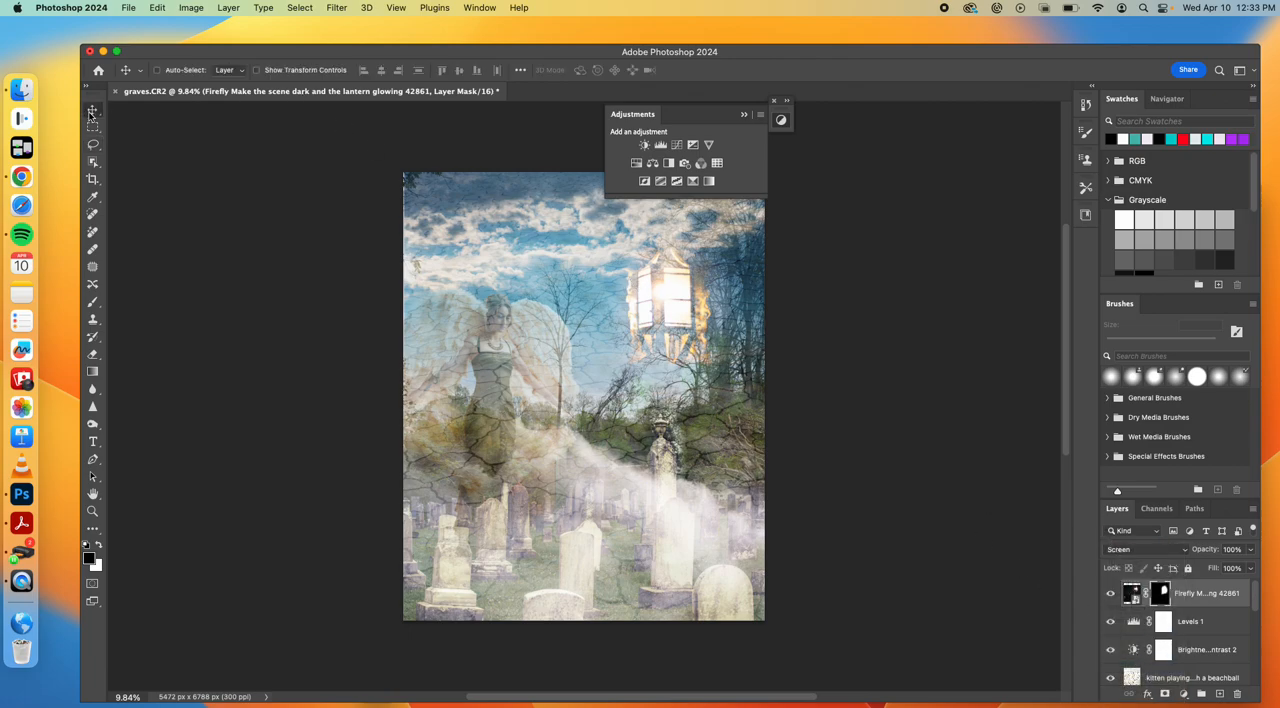
drag(685, 323, 706, 358)
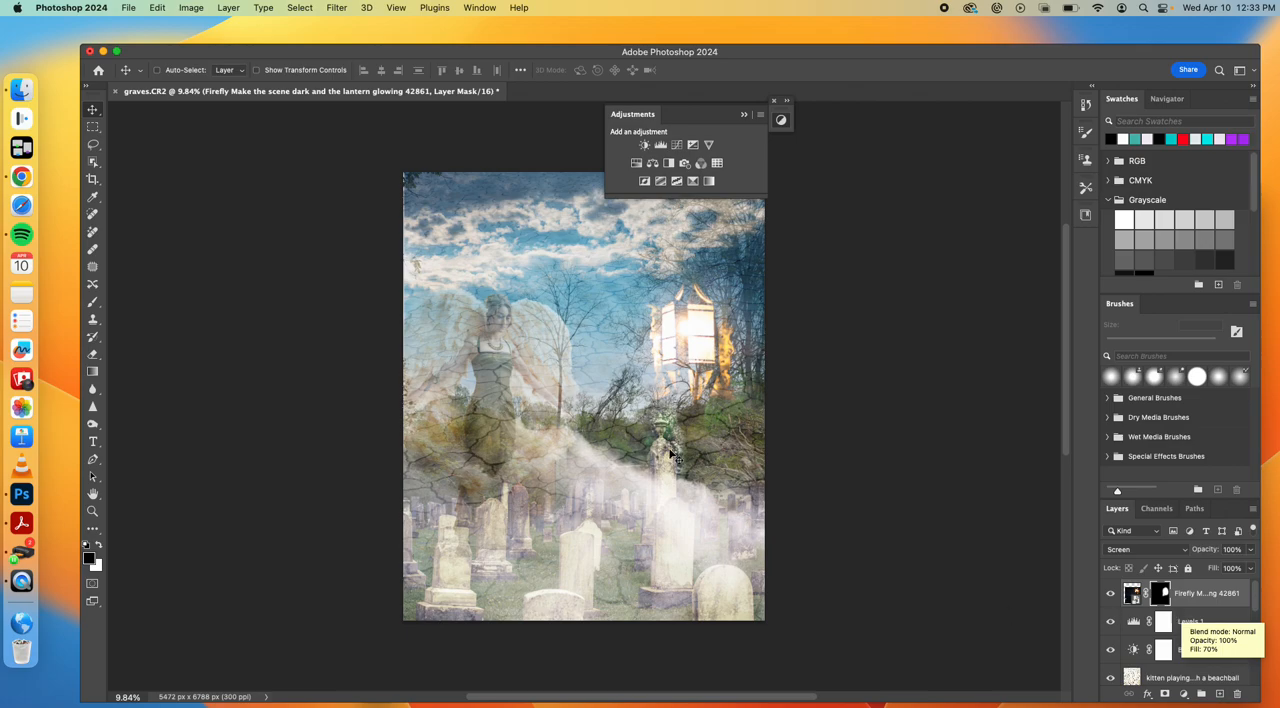
Save a copy of the composite as the JPEG graves copy.jpg in the Compositing folder at quality 8
click(129, 9)
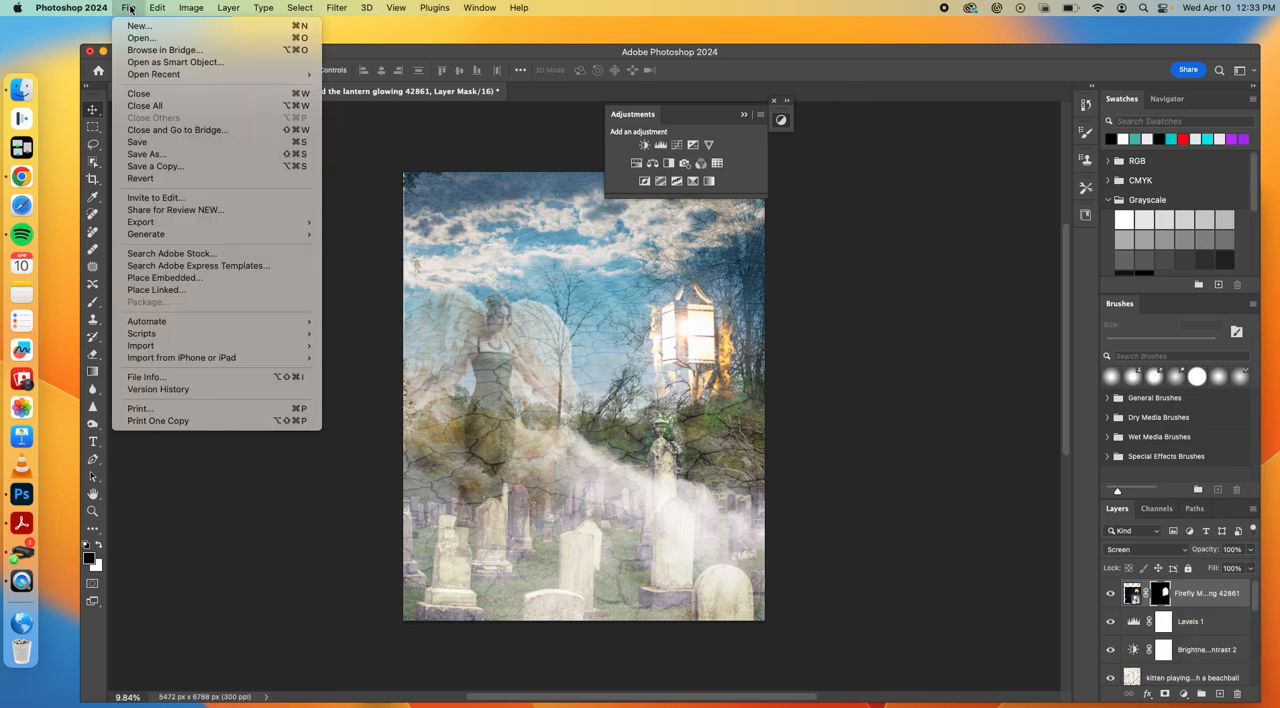
click(156, 157)
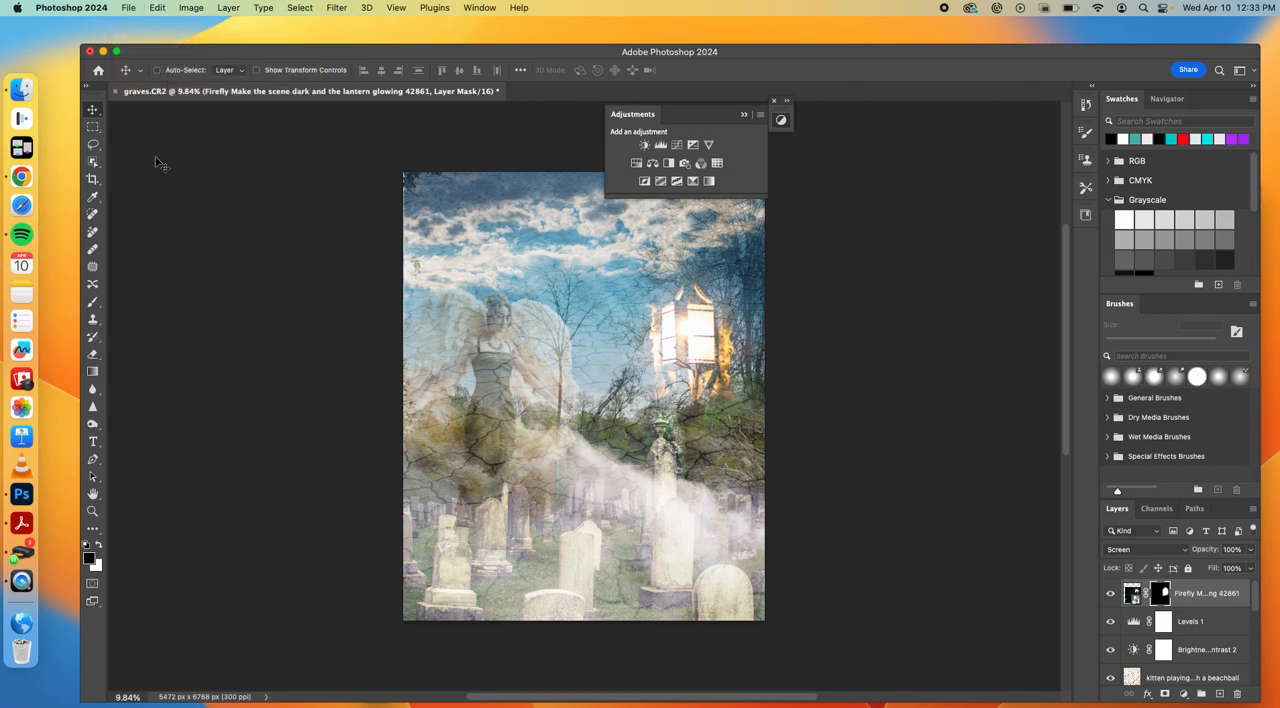
click(628, 442)
click(549, 391)
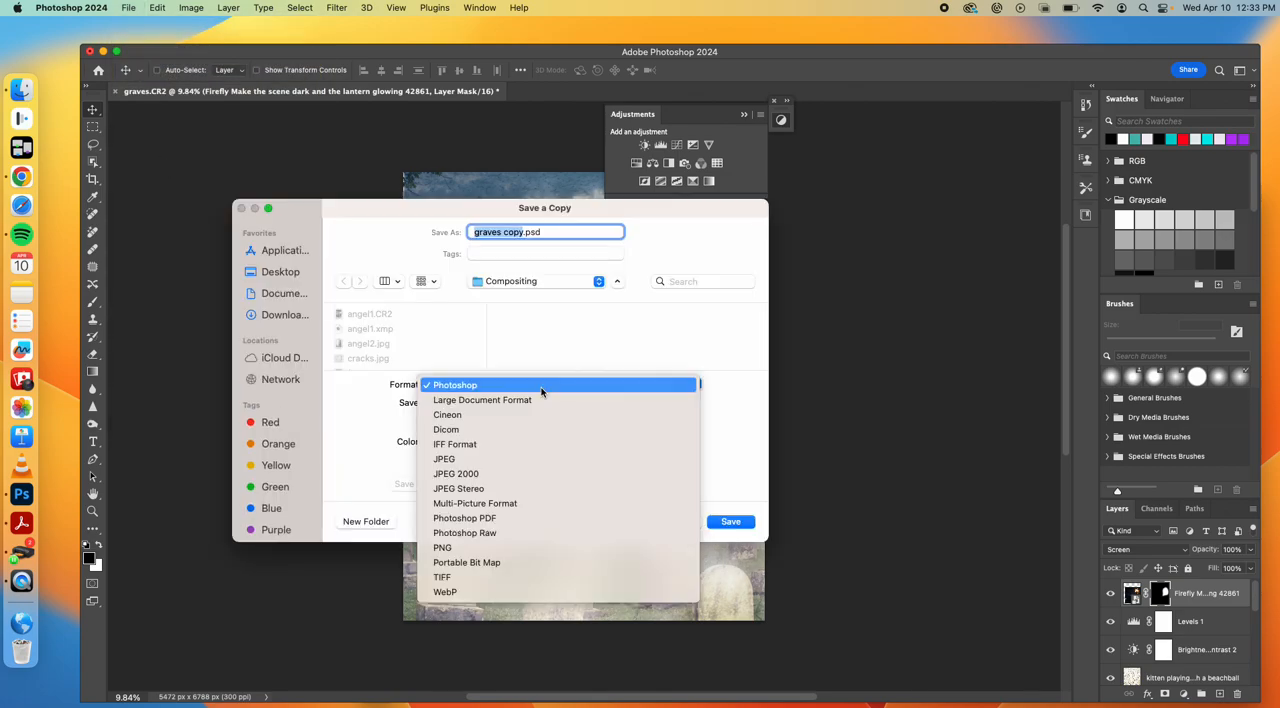
click(522, 460)
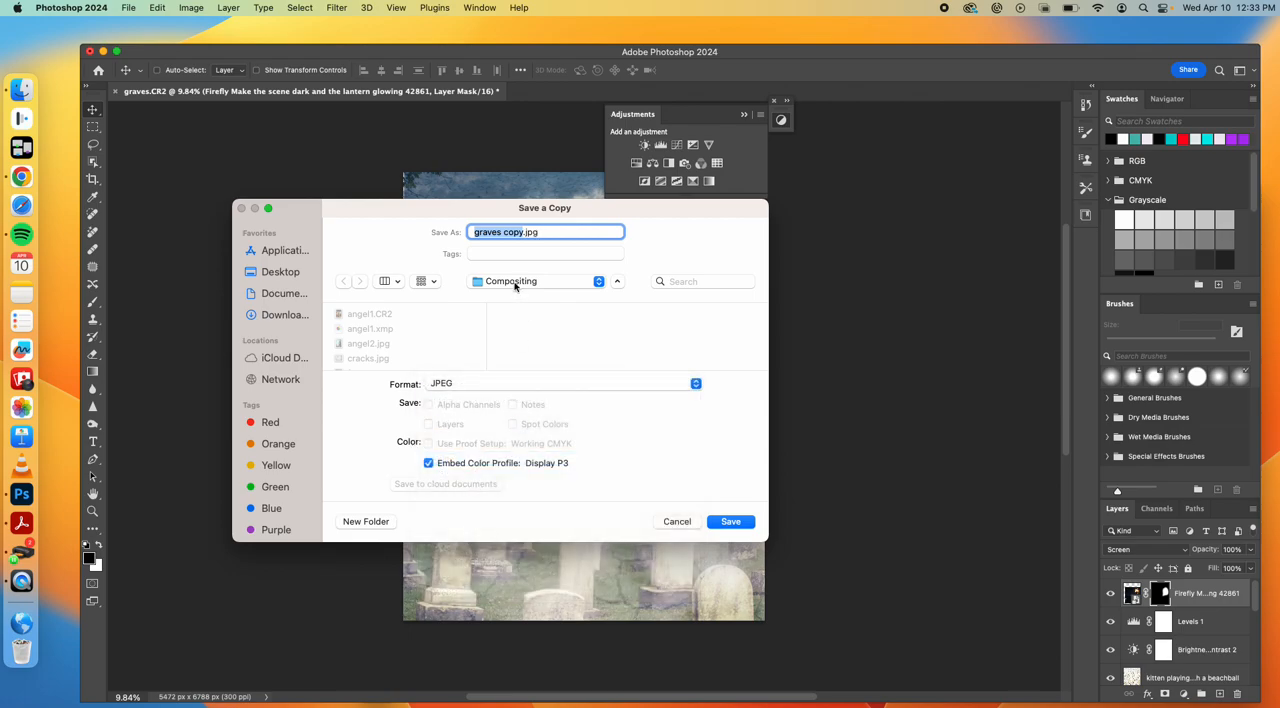
click(727, 522)
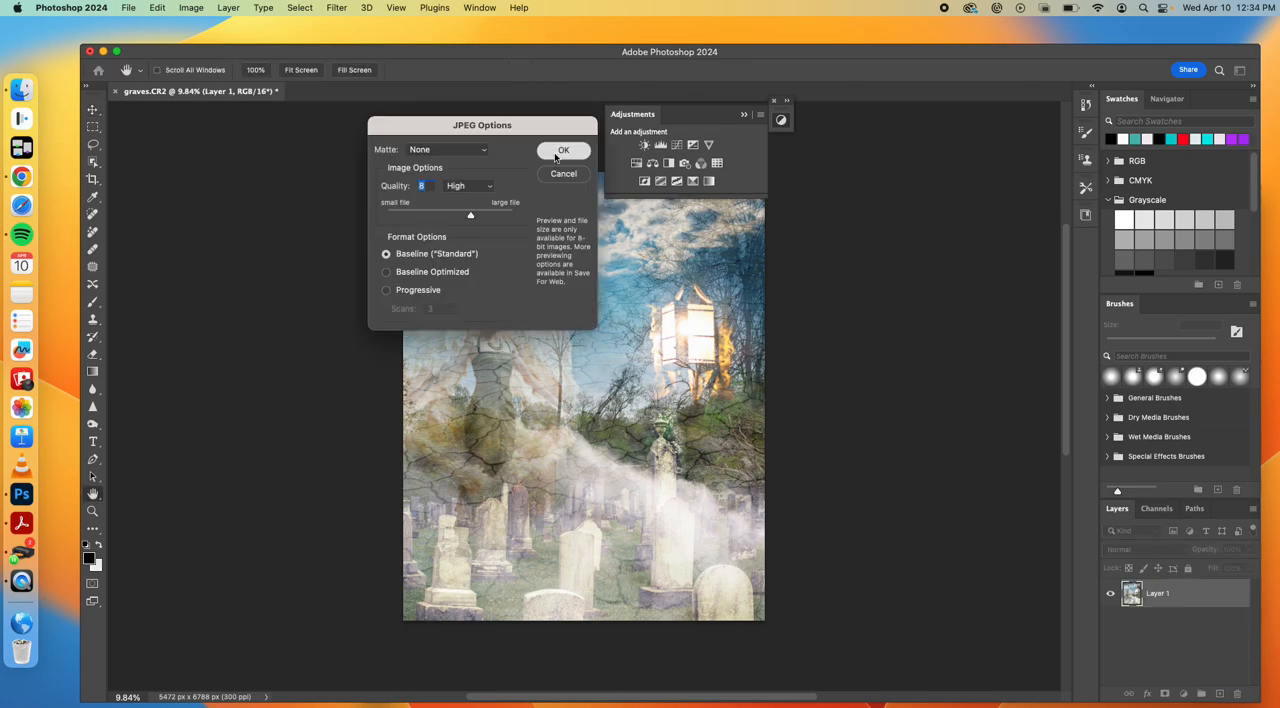
click(557, 154)
Open graves copy.jpg from the Compositing folder and duplicate its Background layer
click(127, 8)
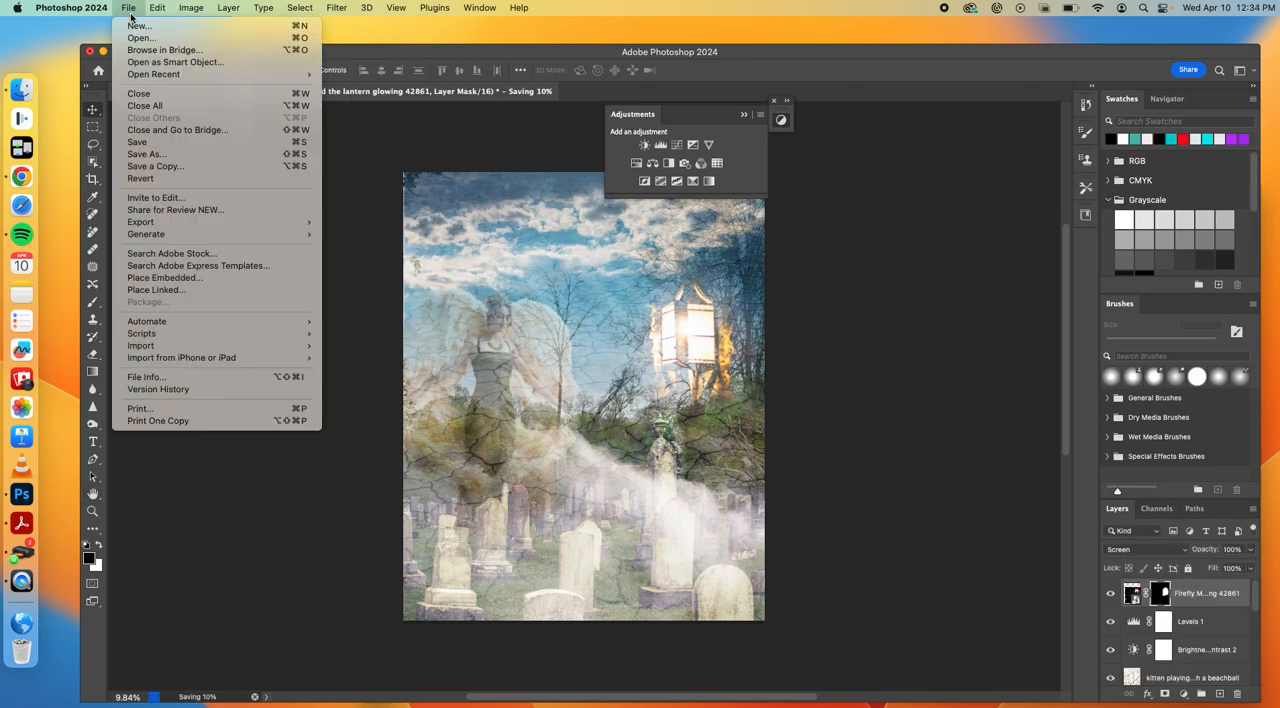
click(140, 38)
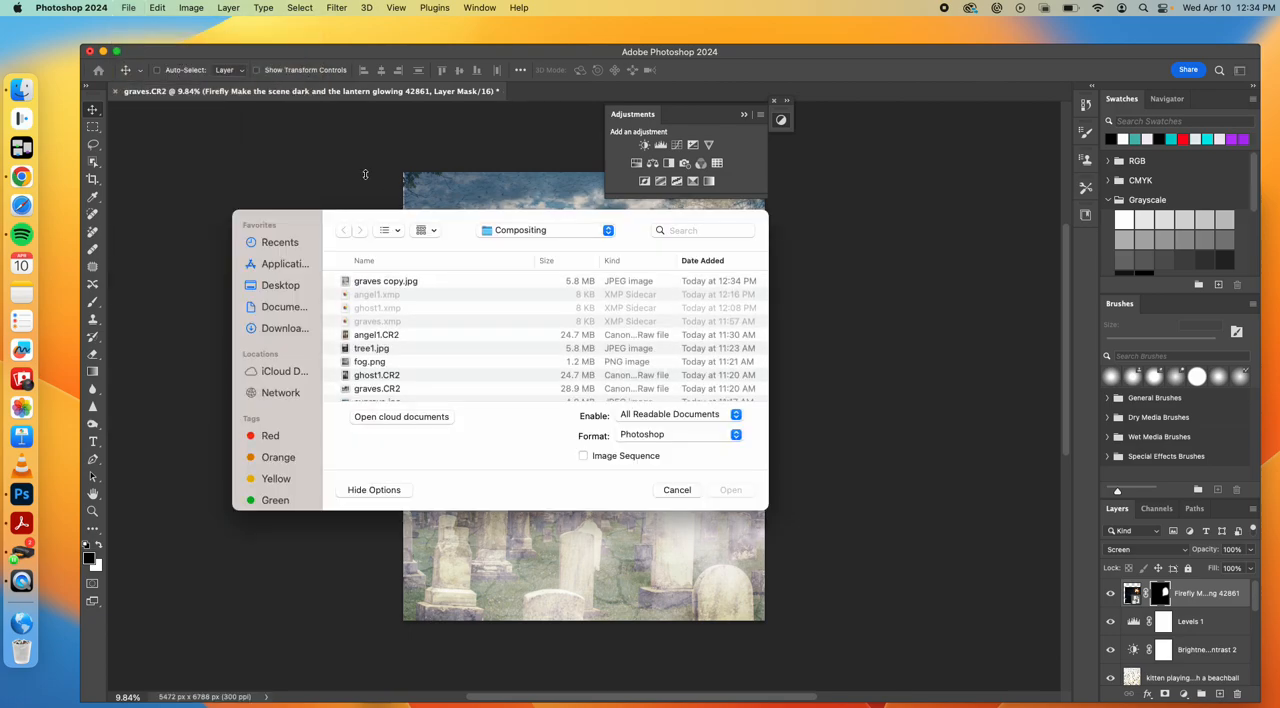
click(378, 283)
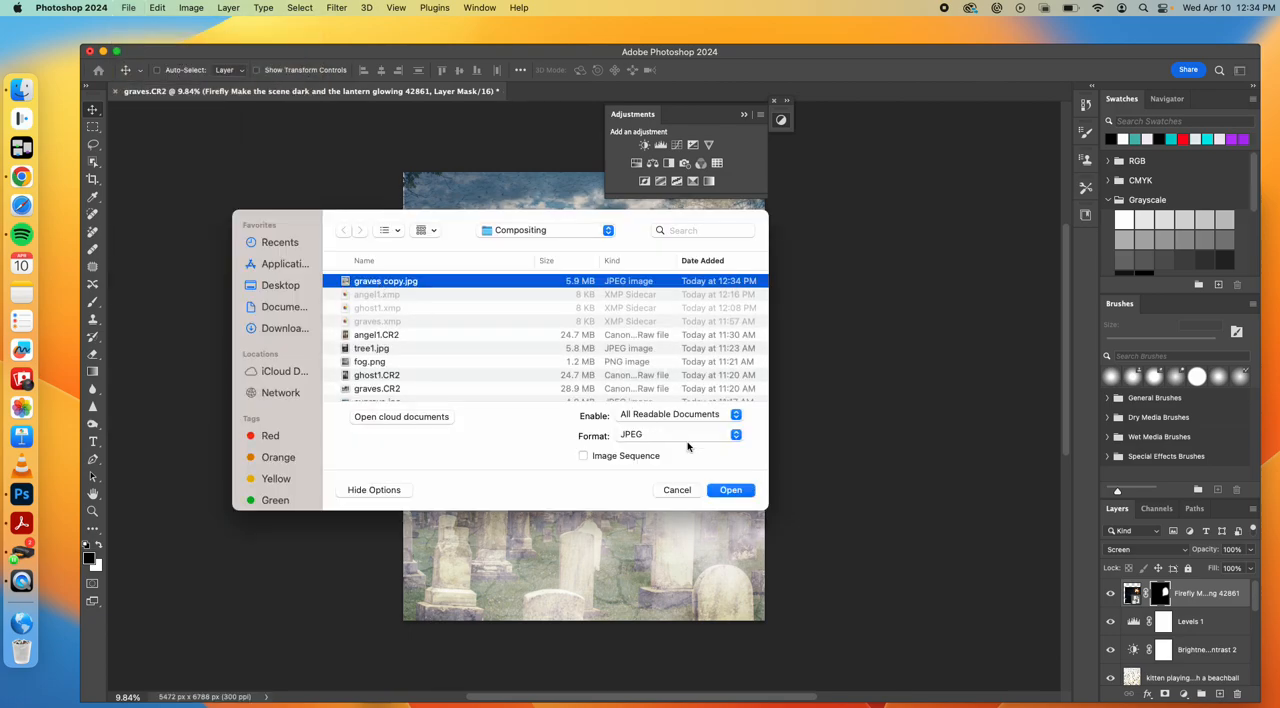
click(732, 496)
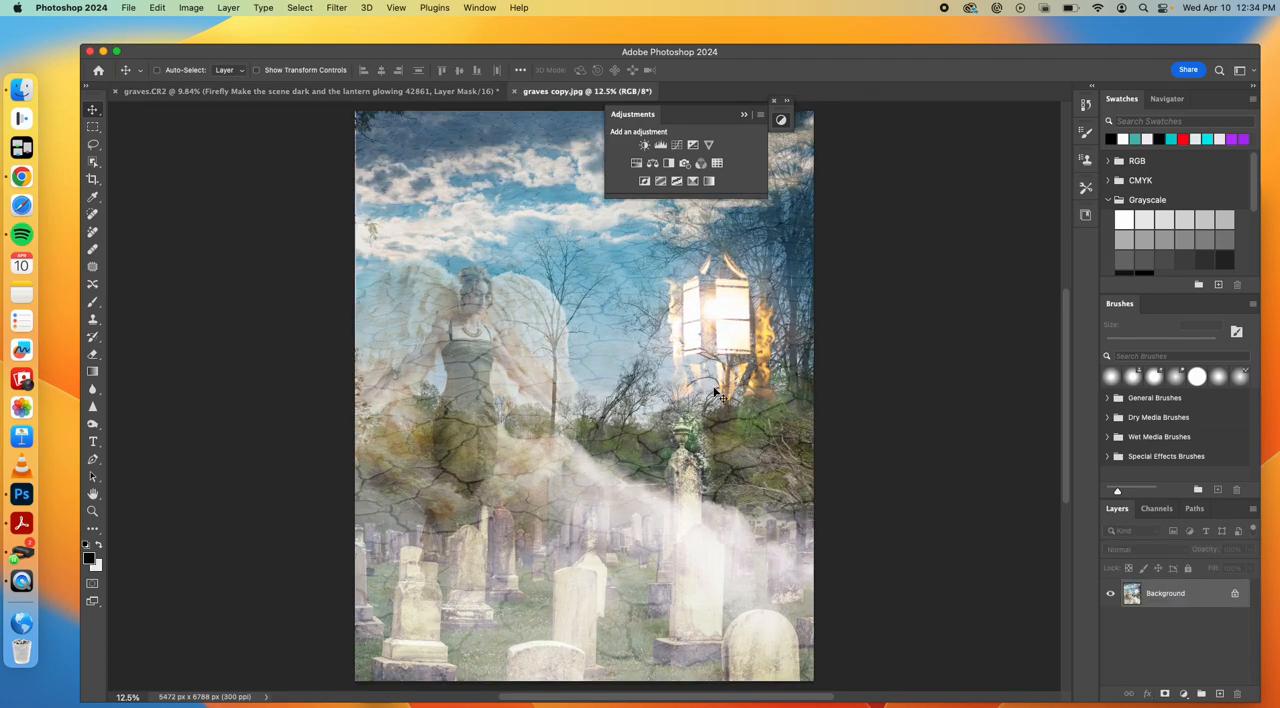
drag(1178, 594, 1219, 693)
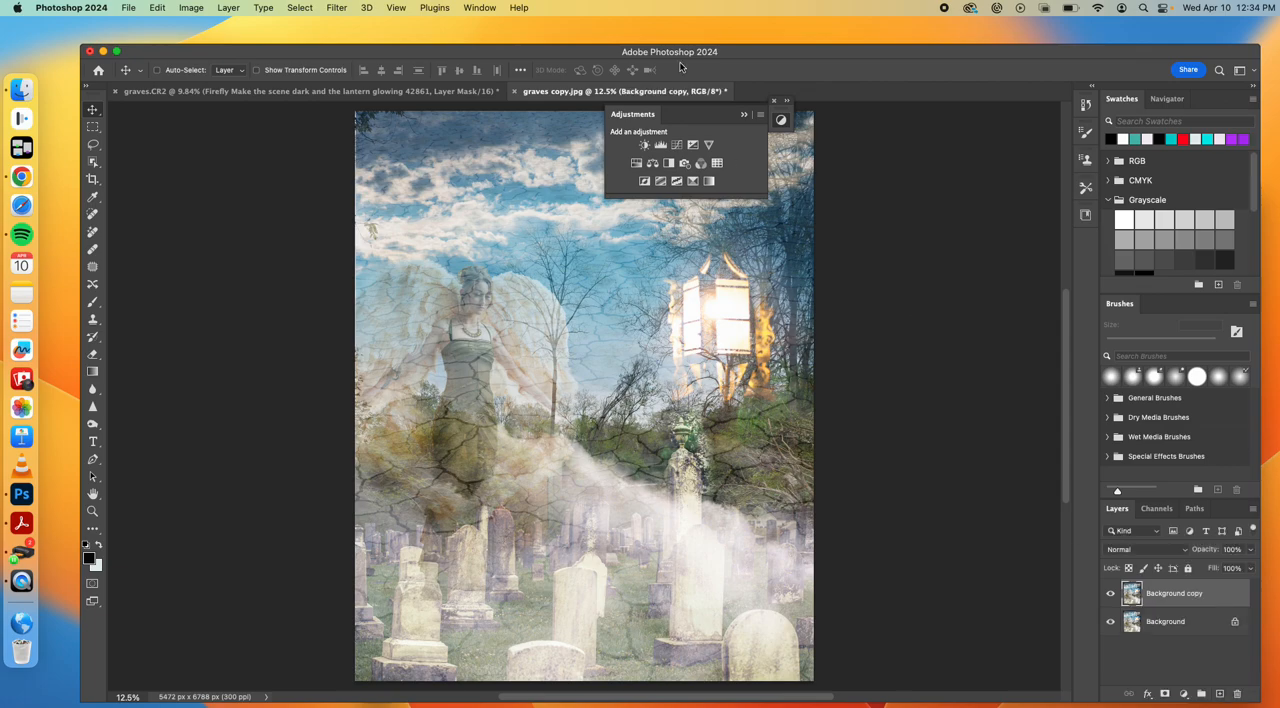
Open Neural Filters on the duplicated layer and look at the Makeup Transfer and Smart Portrait filters
click(338, 7)
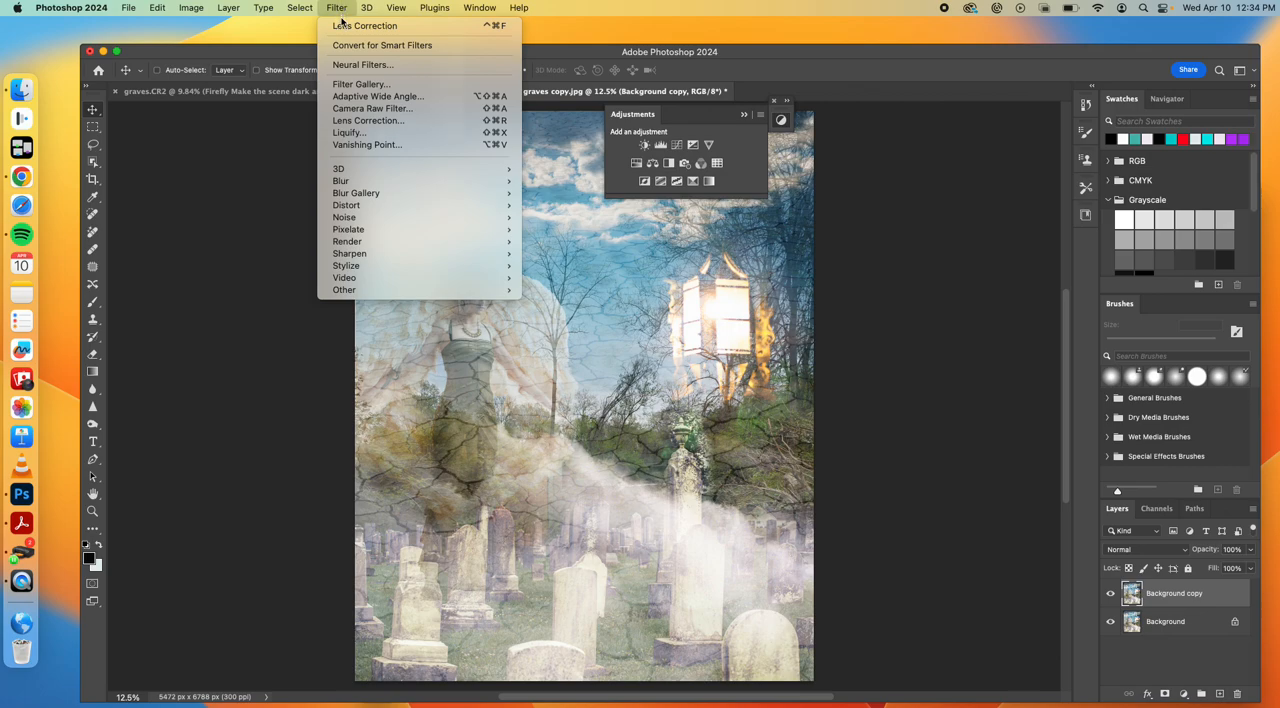
click(354, 65)
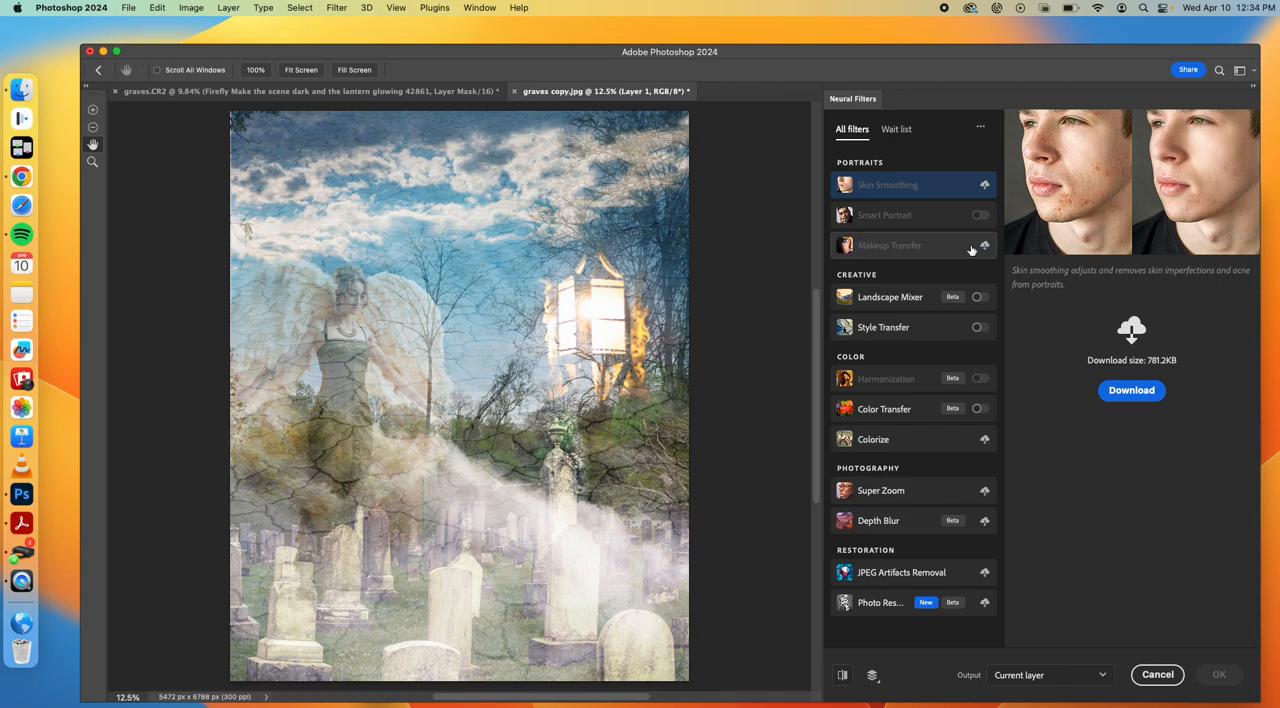
click(959, 249)
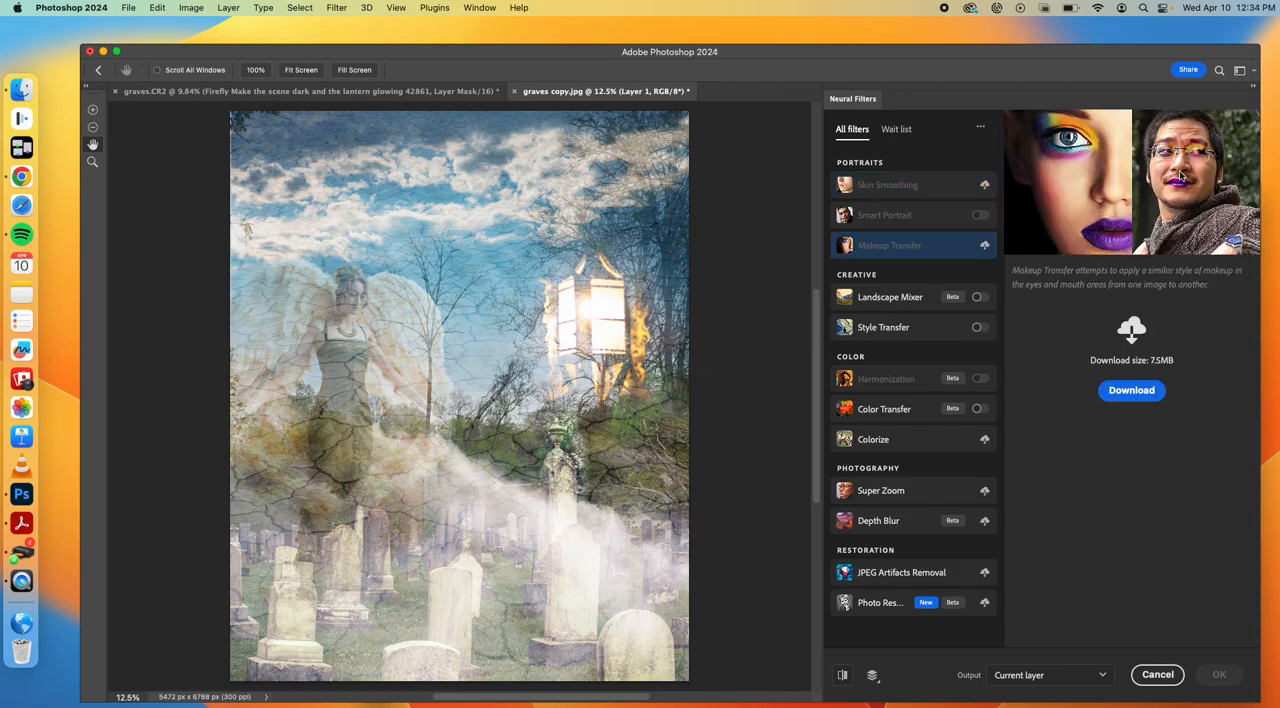
click(922, 215)
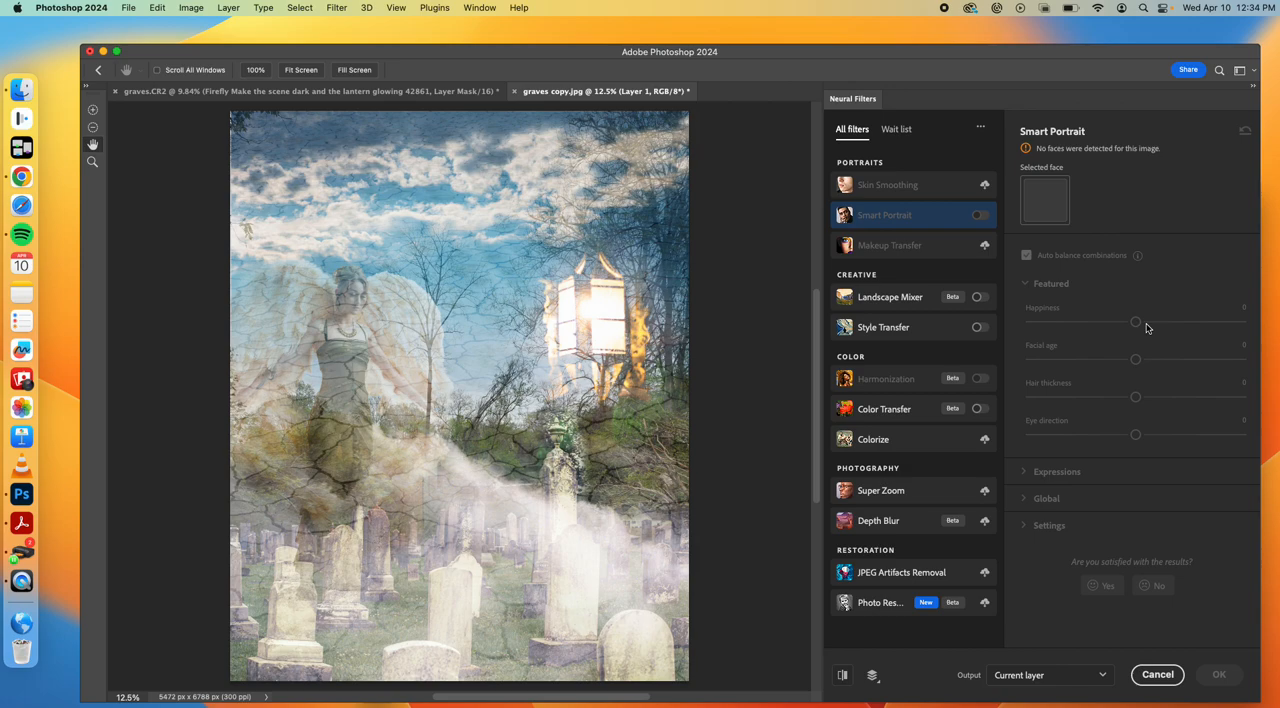
Enable Landscape Mixer with the purple-pink sunset mountain preset, setting strength to 80 and night to 49
click(895, 303)
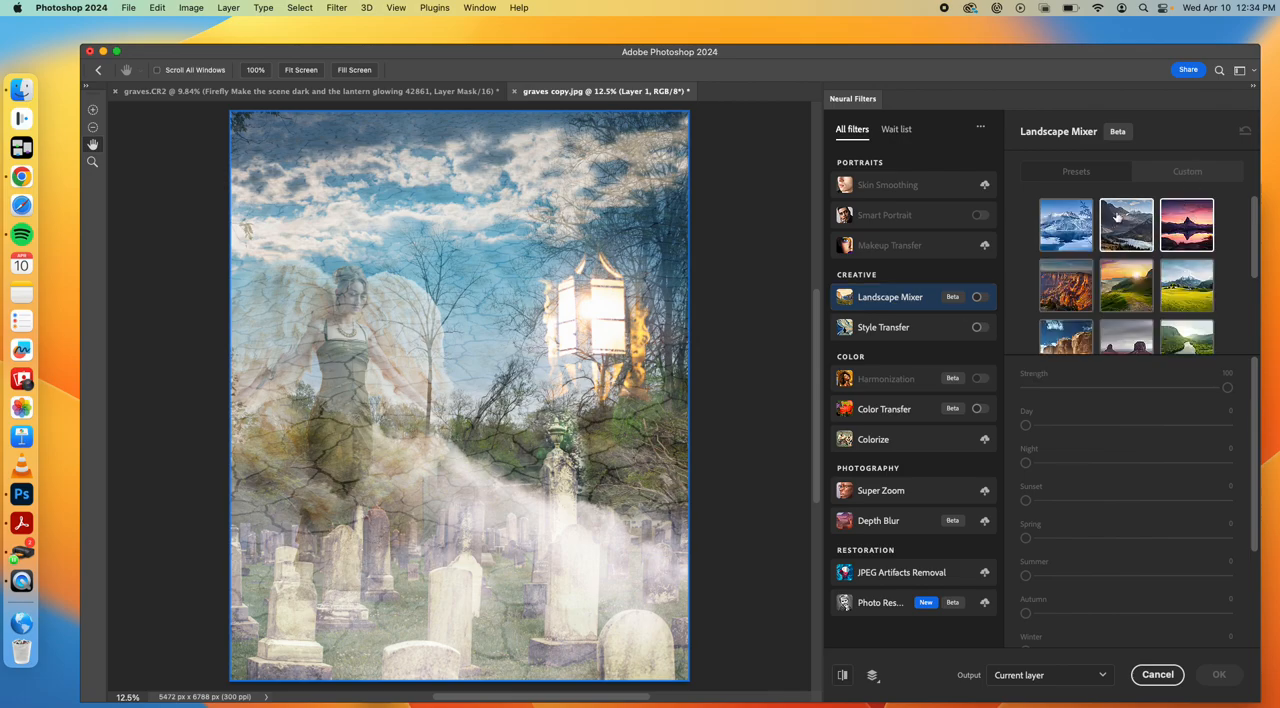
scroll(1125, 270, down, 3)
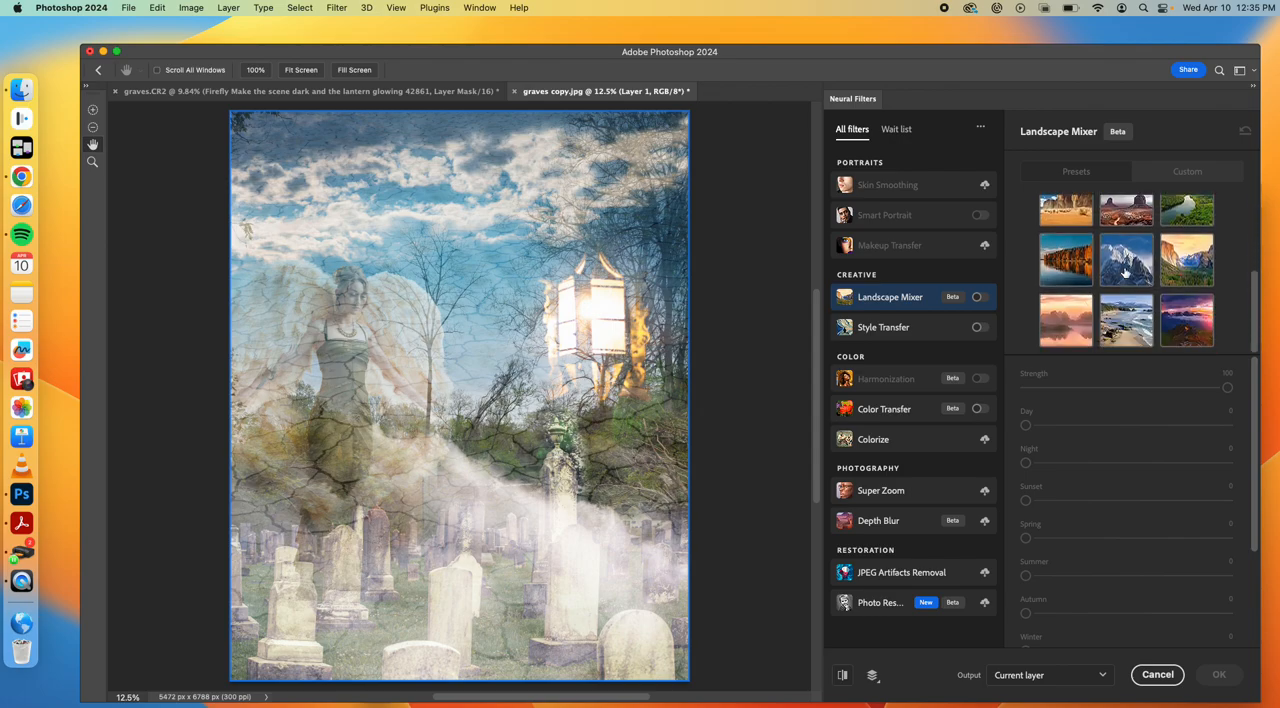
click(973, 298)
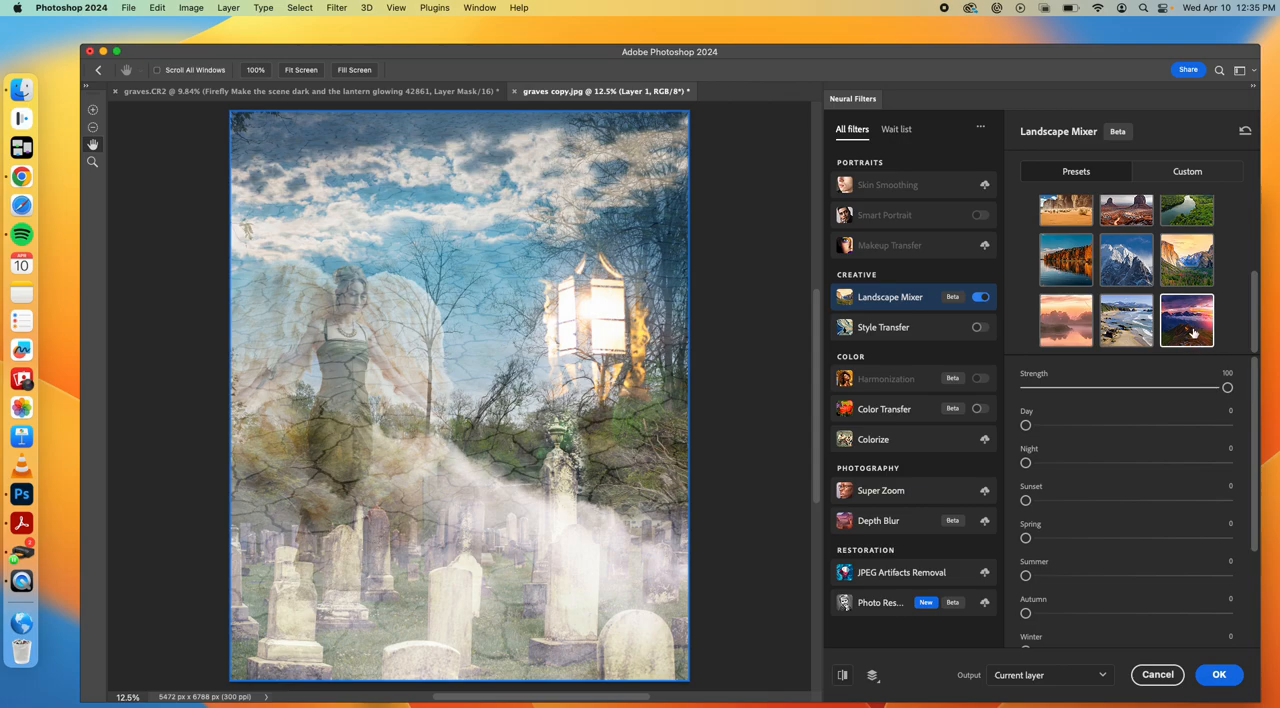
scroll(1194, 334, up, 3)
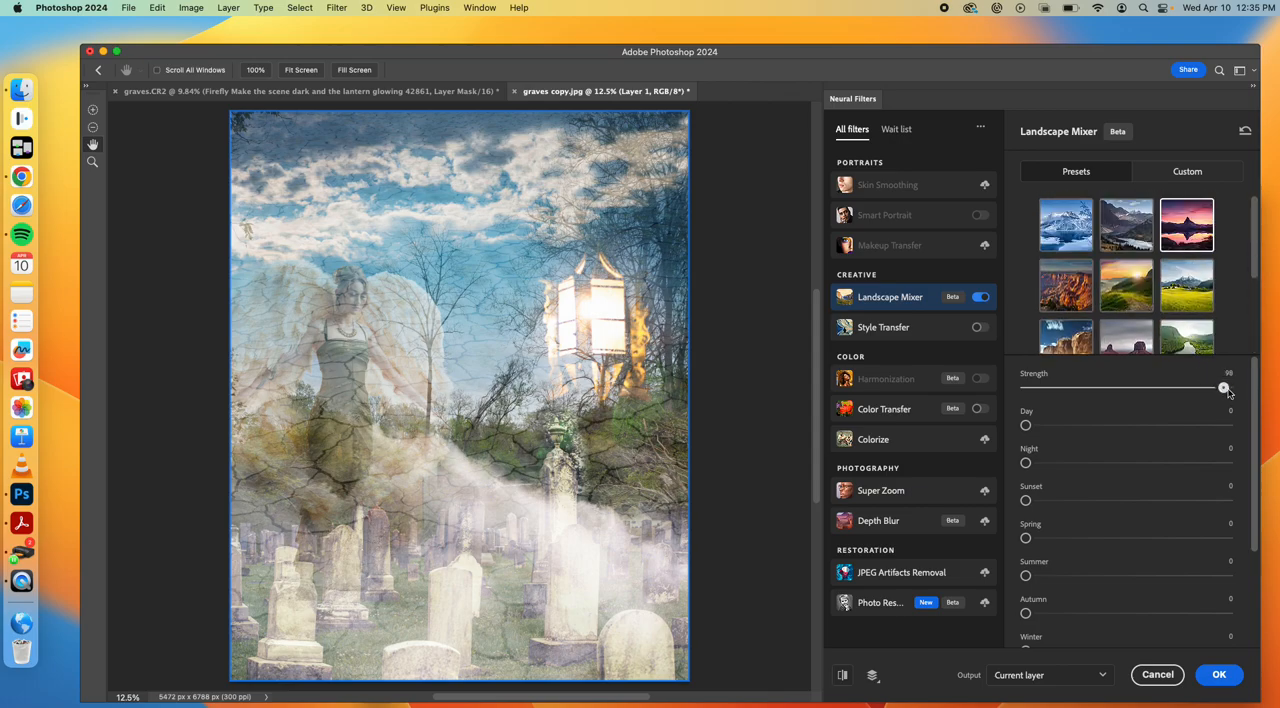
drag(1224, 388, 1188, 390)
drag(1025, 463, 1124, 465)
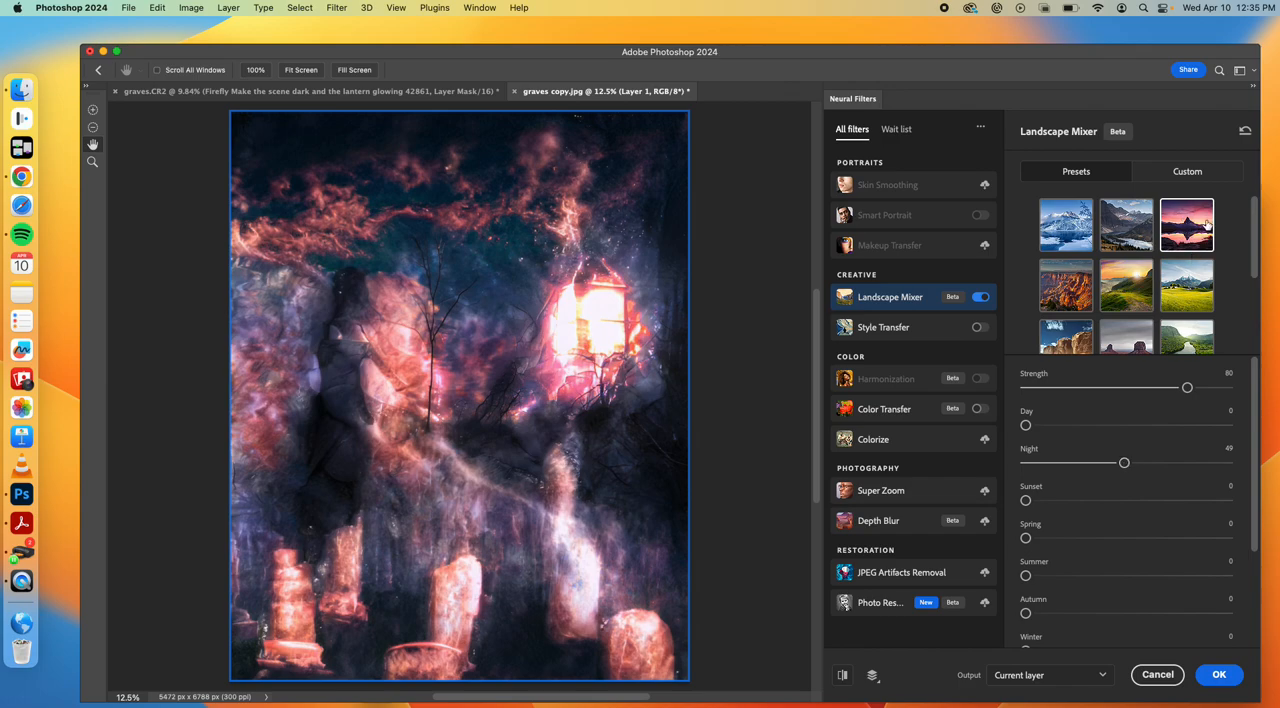
Set the Landscape Mixer strength to 58, night to 30 and sunset to 42
click(1183, 387)
drag(1186, 390, 1144, 392)
drag(1124, 464, 1086, 472)
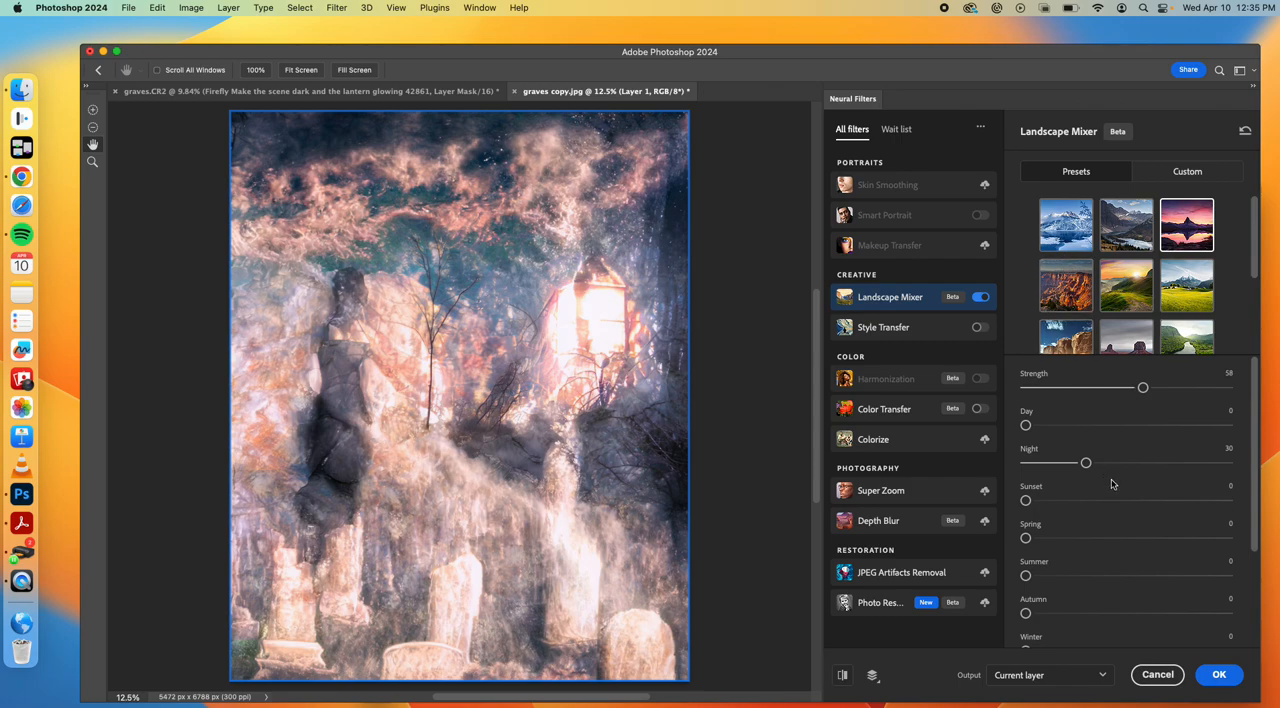
drag(1025, 500, 1109, 500)
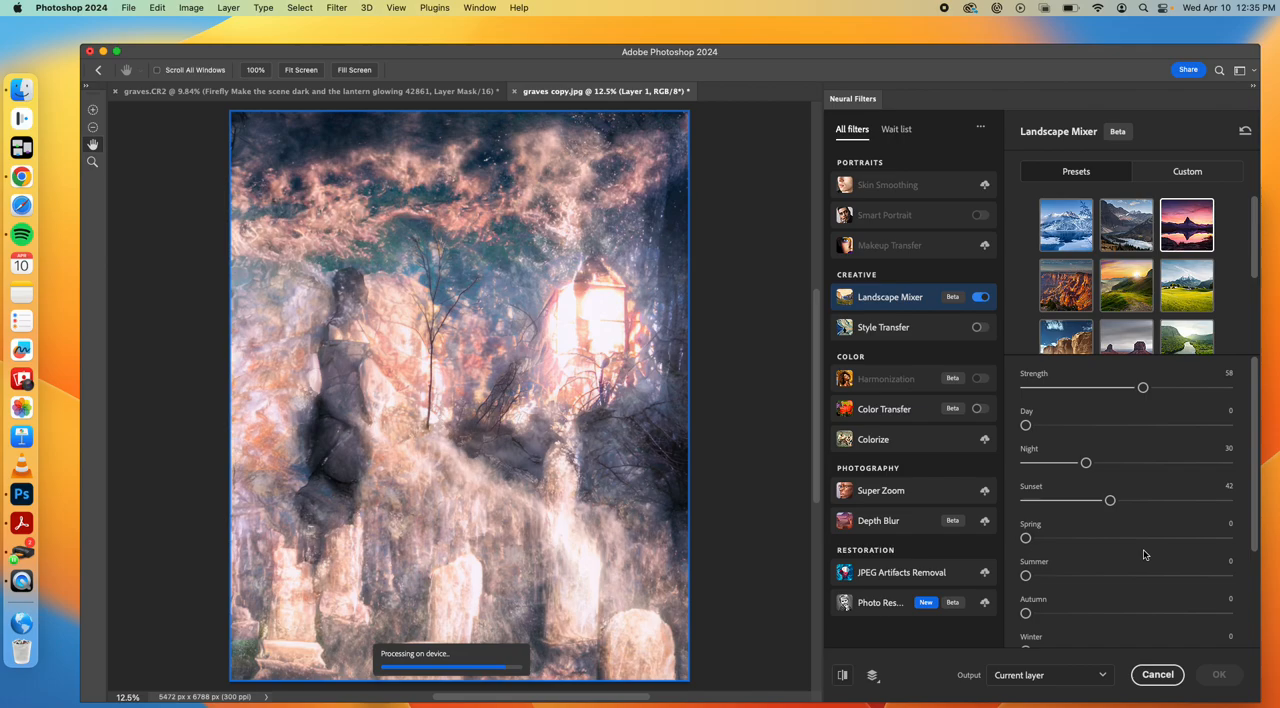
scroll(1145, 555, down, 1)
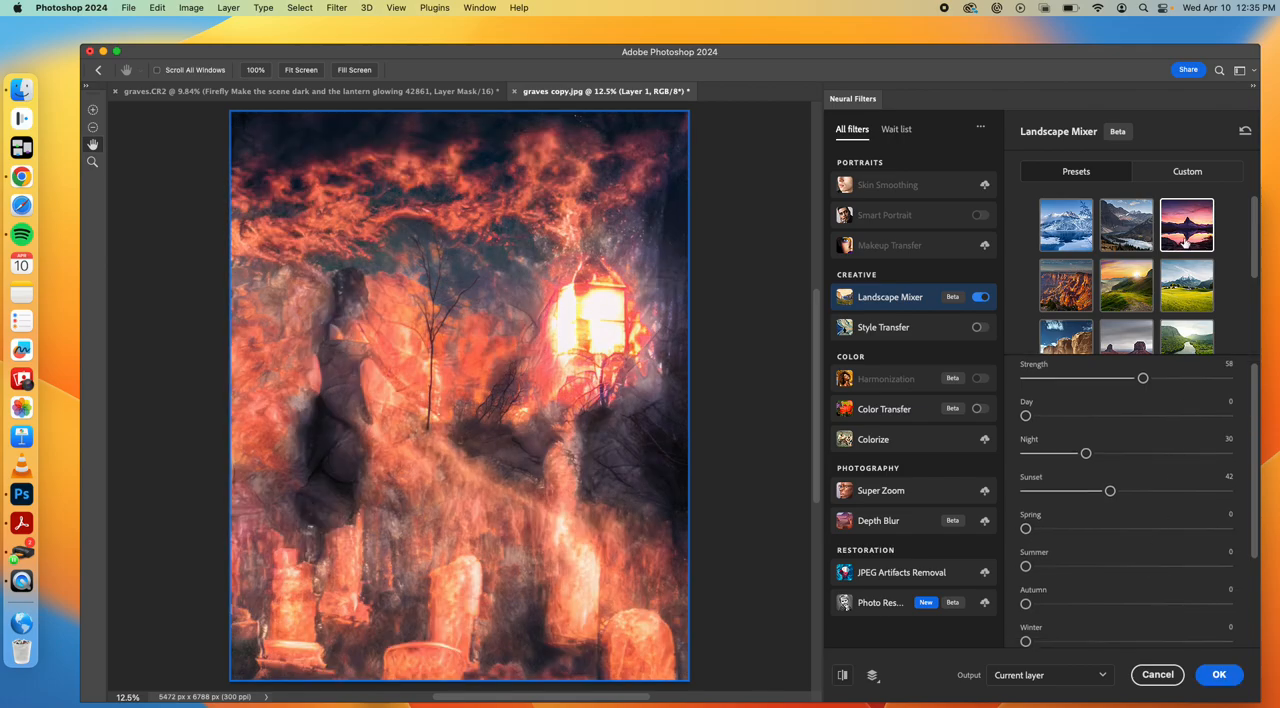
Preview living-wall(1).jpg from the Compositing folder and load it as Landscape Mixer's custom landscape style
click(1178, 171)
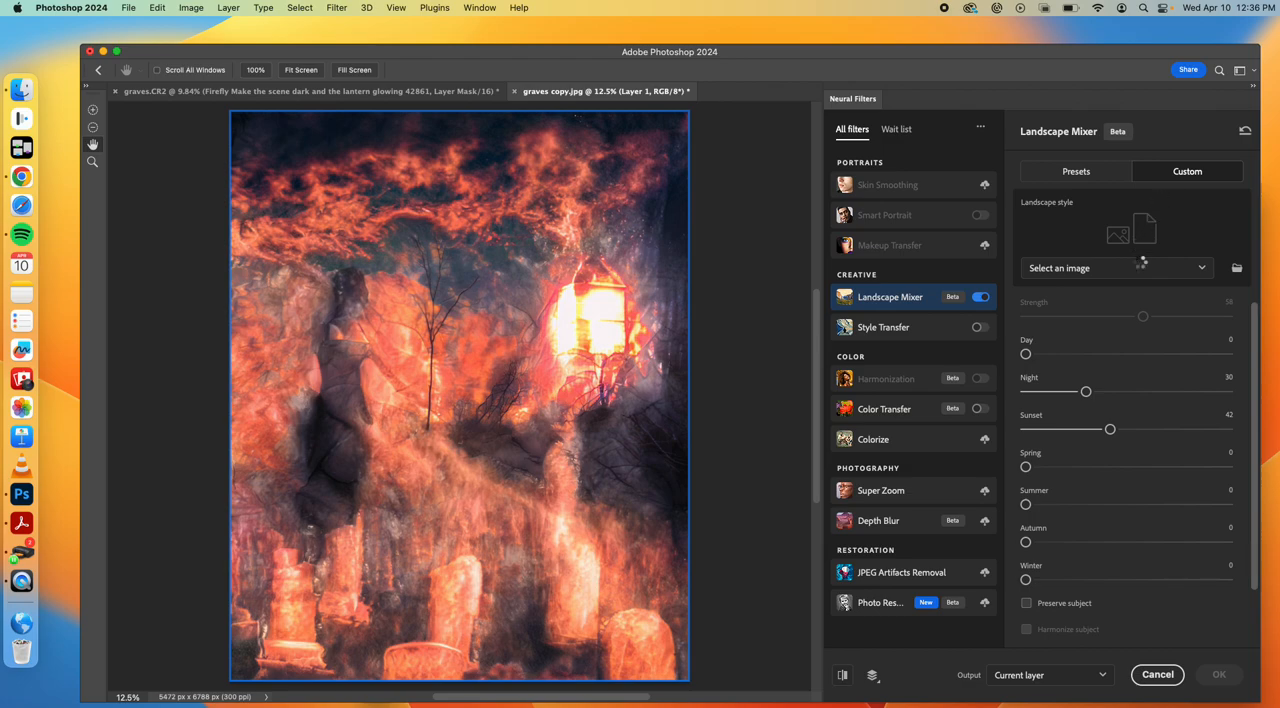
click(1198, 268)
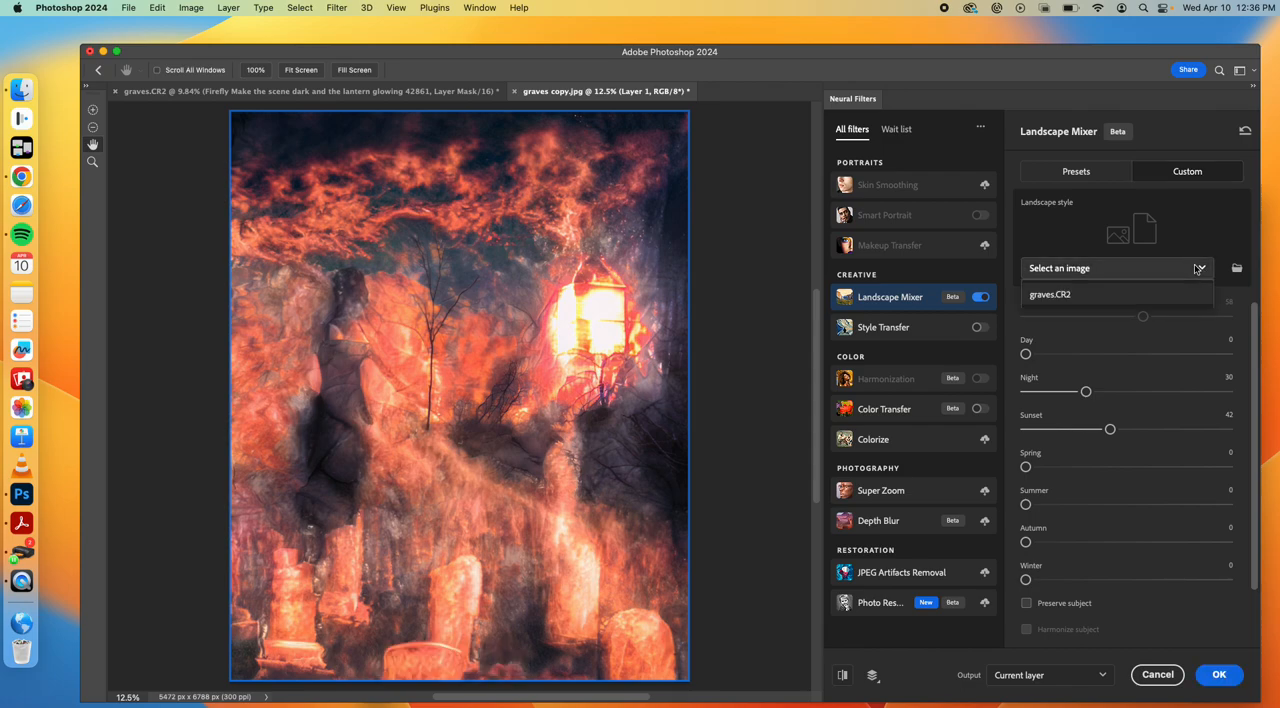
click(1204, 249)
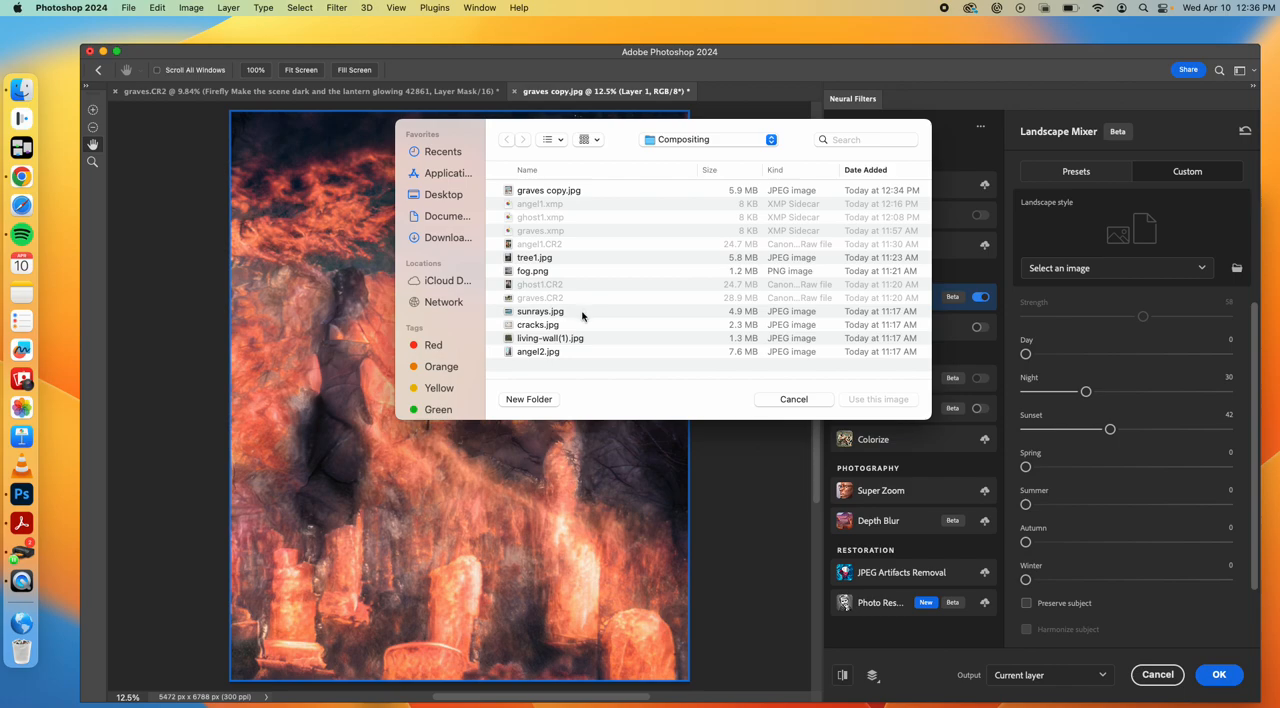
click(561, 342)
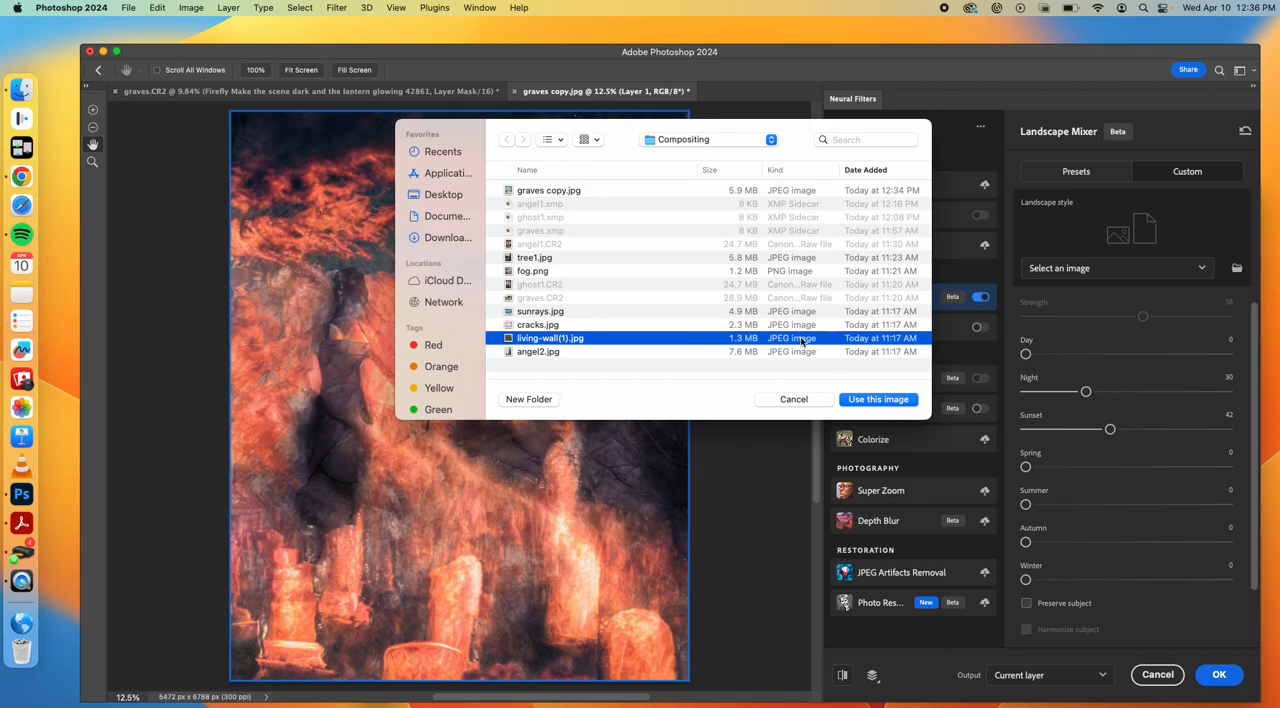
key(space)
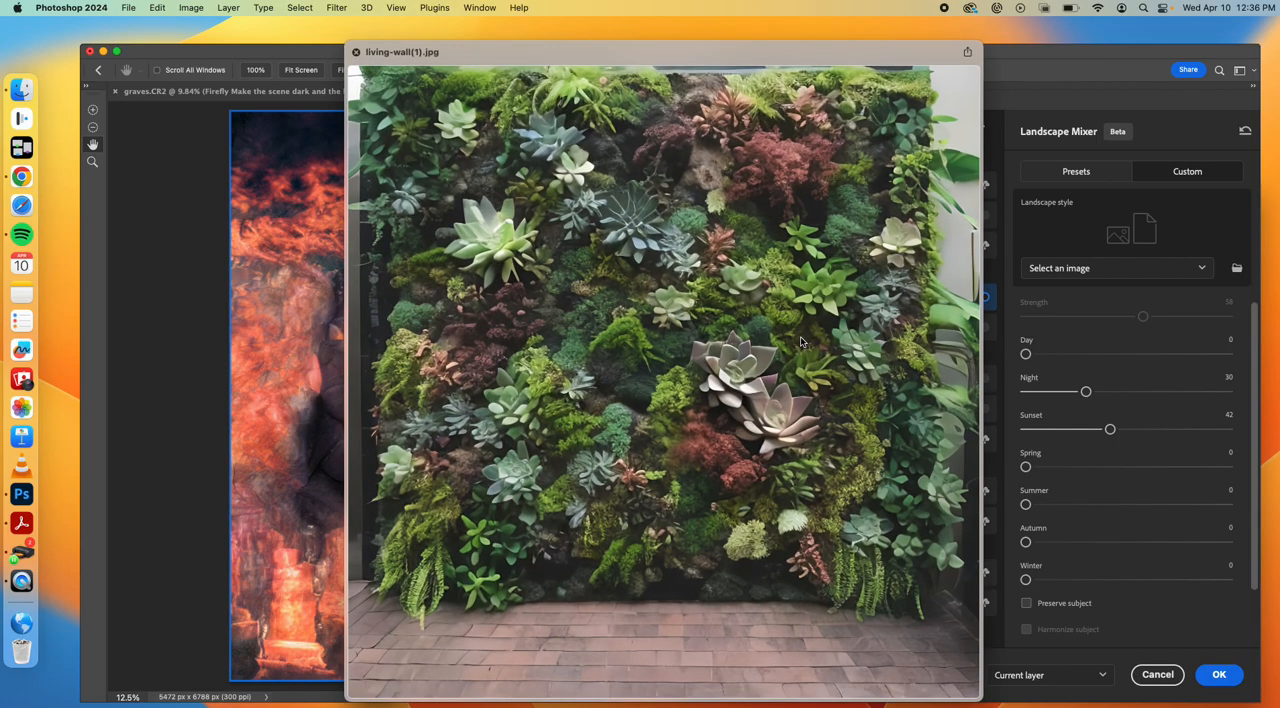
click(355, 54)
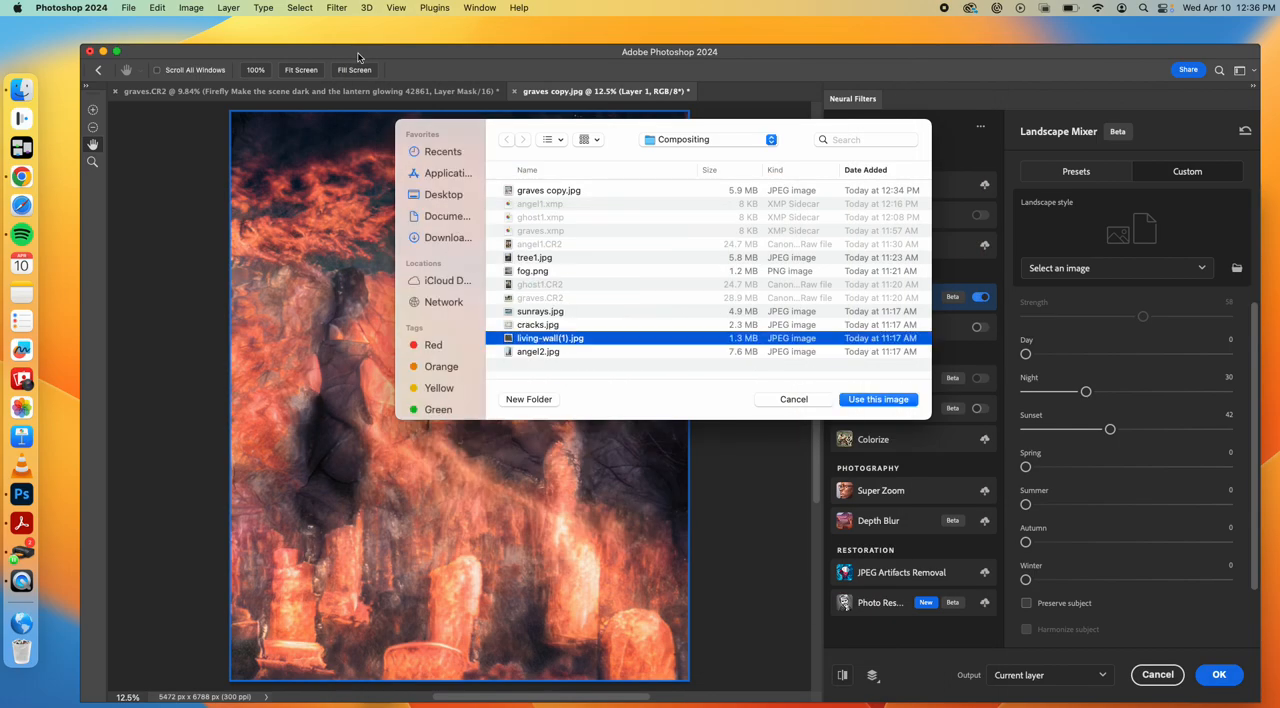
click(867, 399)
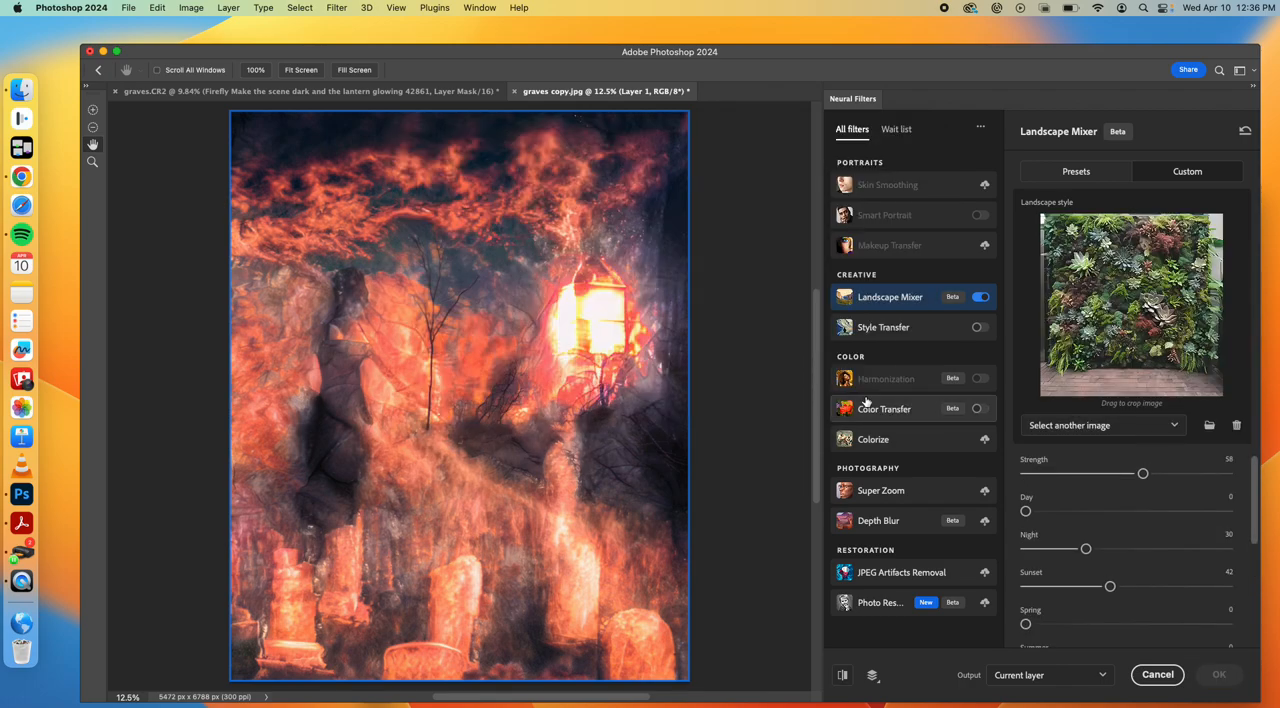